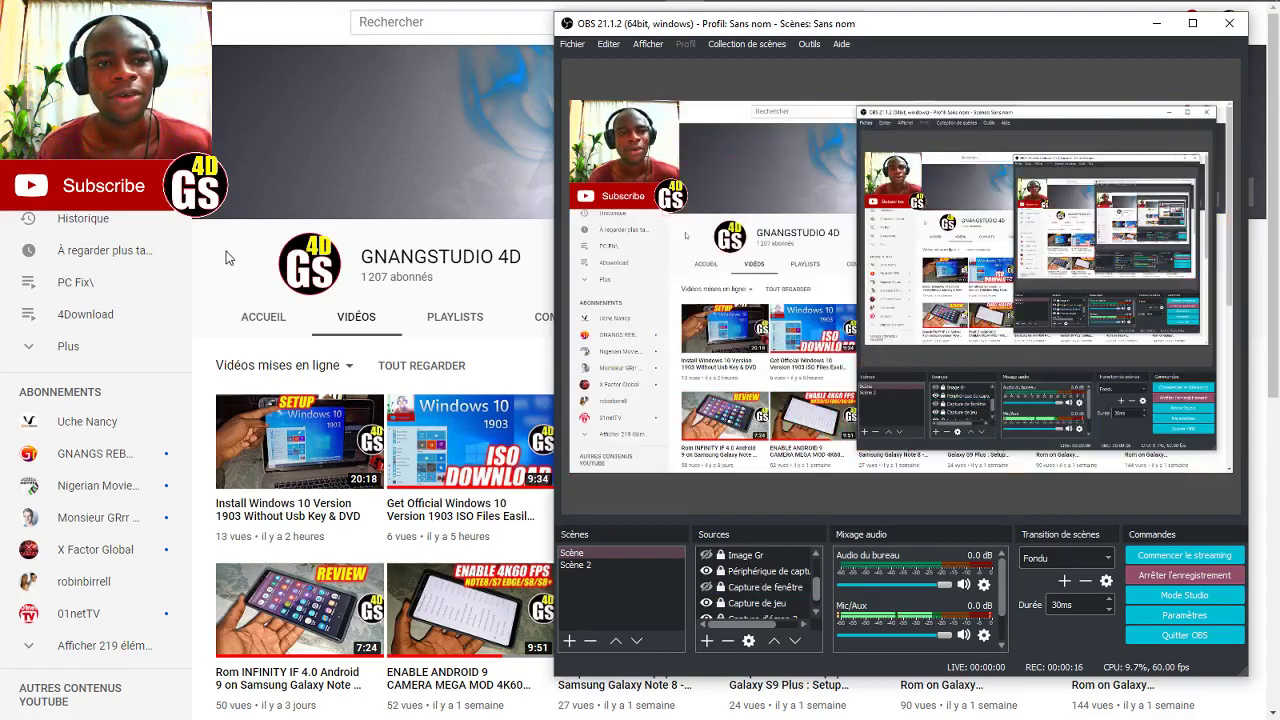
- Open the channel's video "Install Windows 10 Version 1903 Without Usb Key & DVD" and skip its advertisement
left_click(395, 283)
triple_click(469, 258)
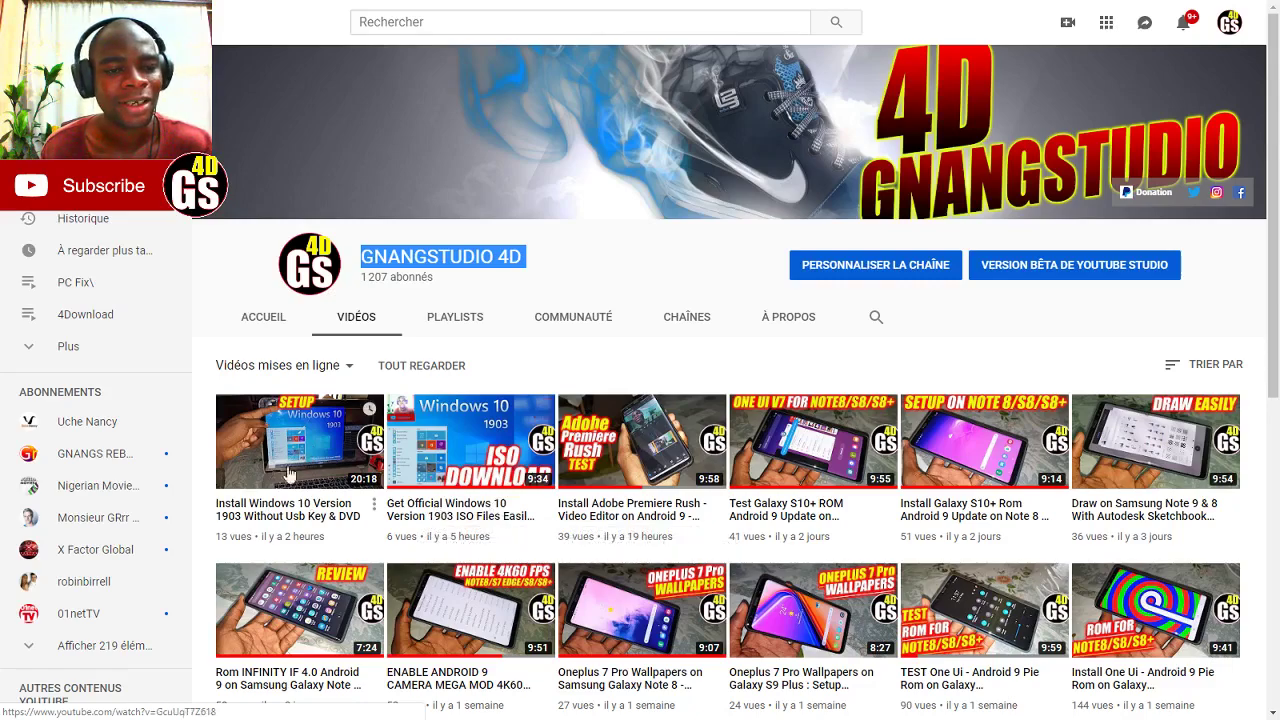
left_click(279, 512)
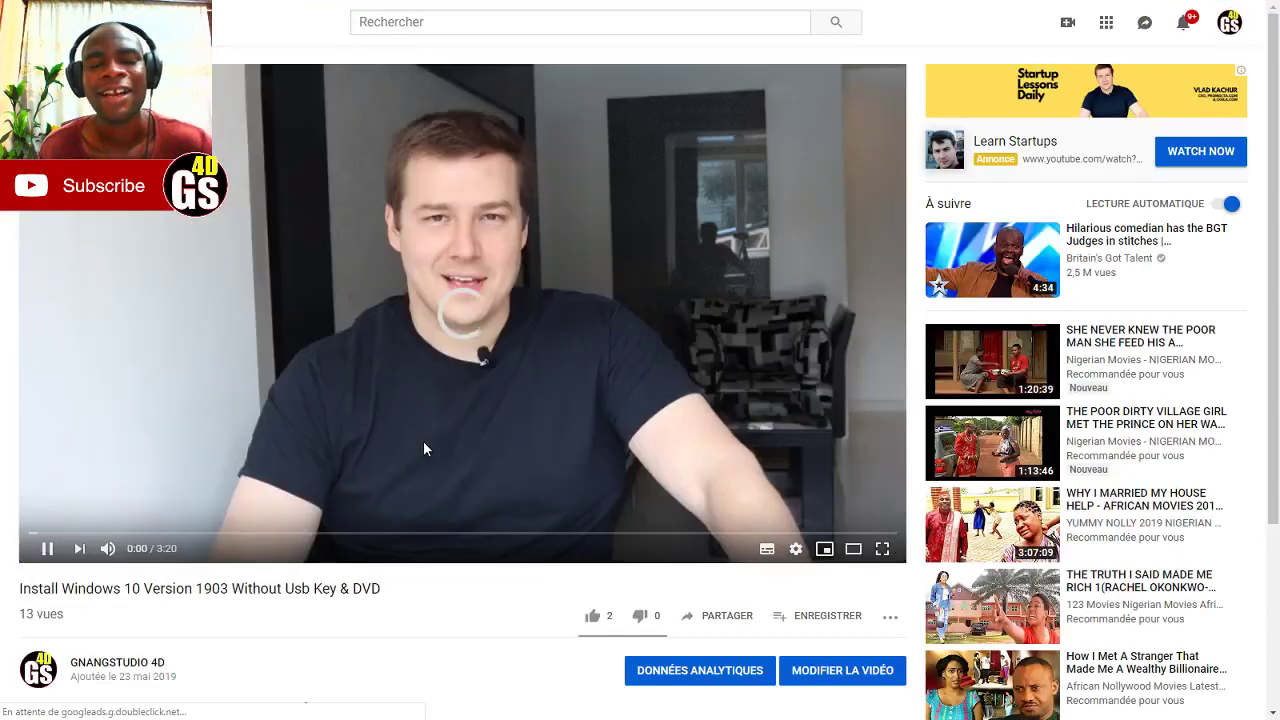
left_click(575, 495)
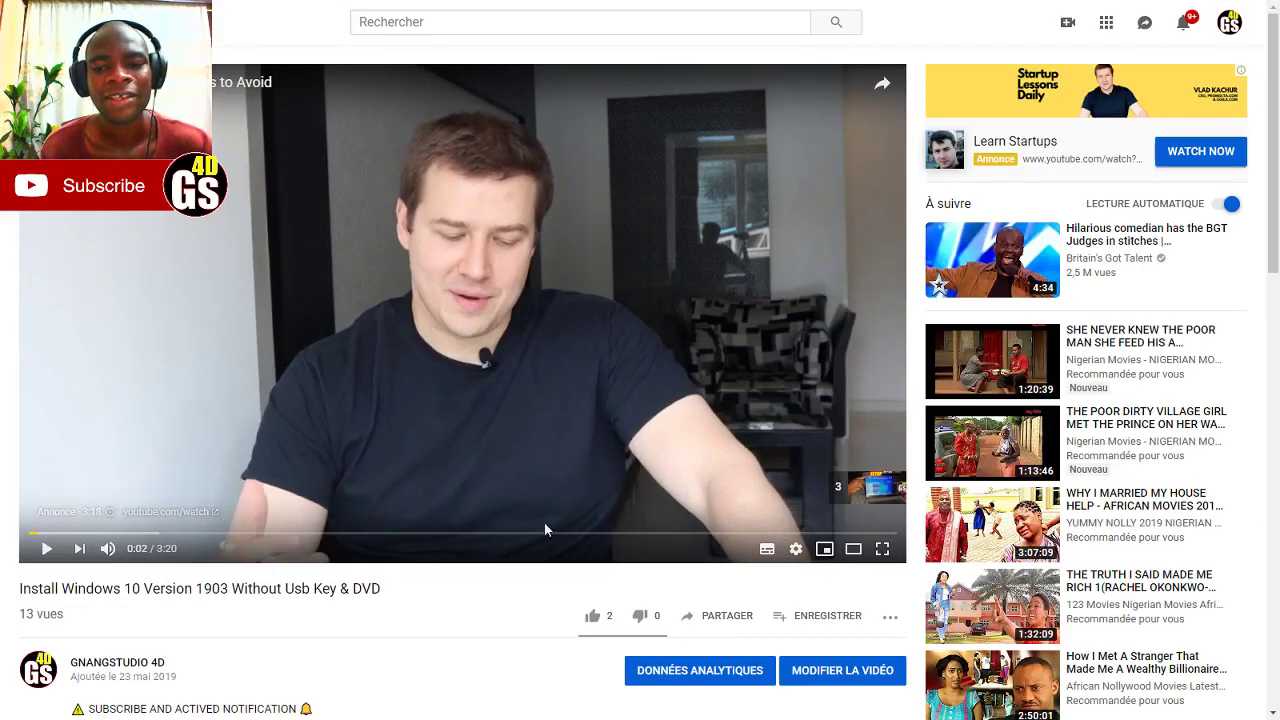
scroll(400, 618, "down", 1)
left_click(430, 334)
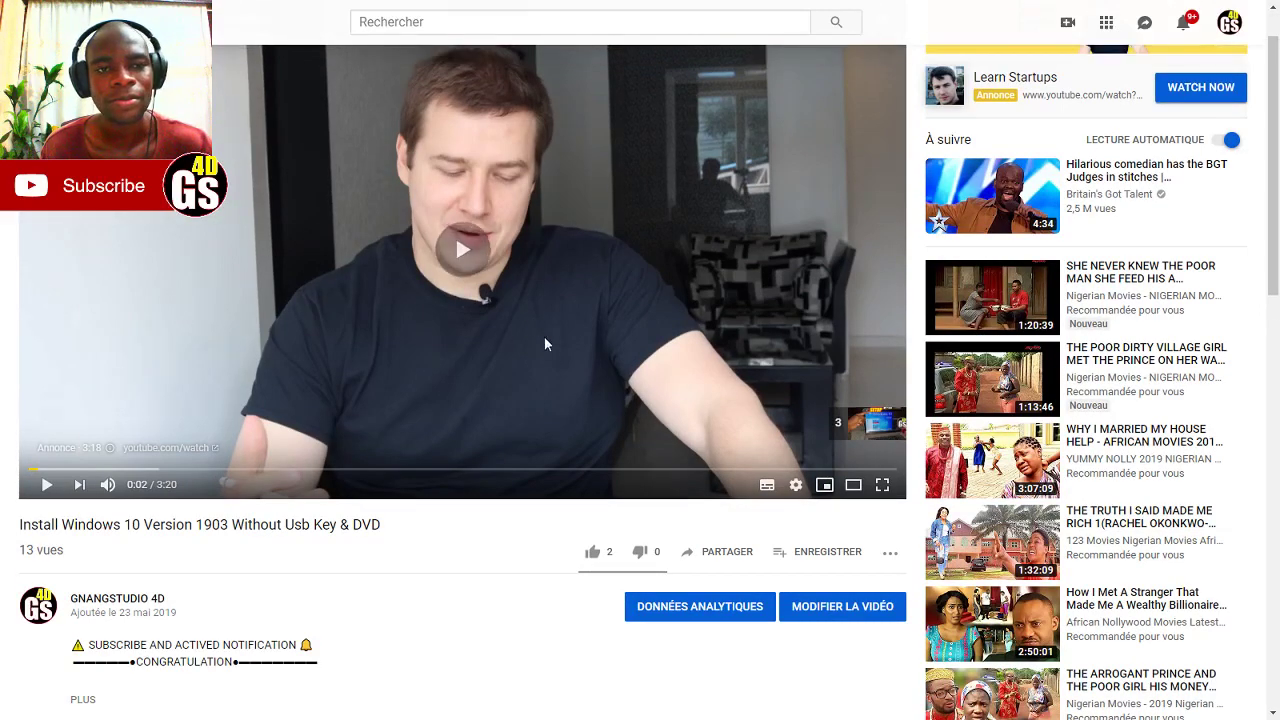
scroll(590, 515, "up", 1)
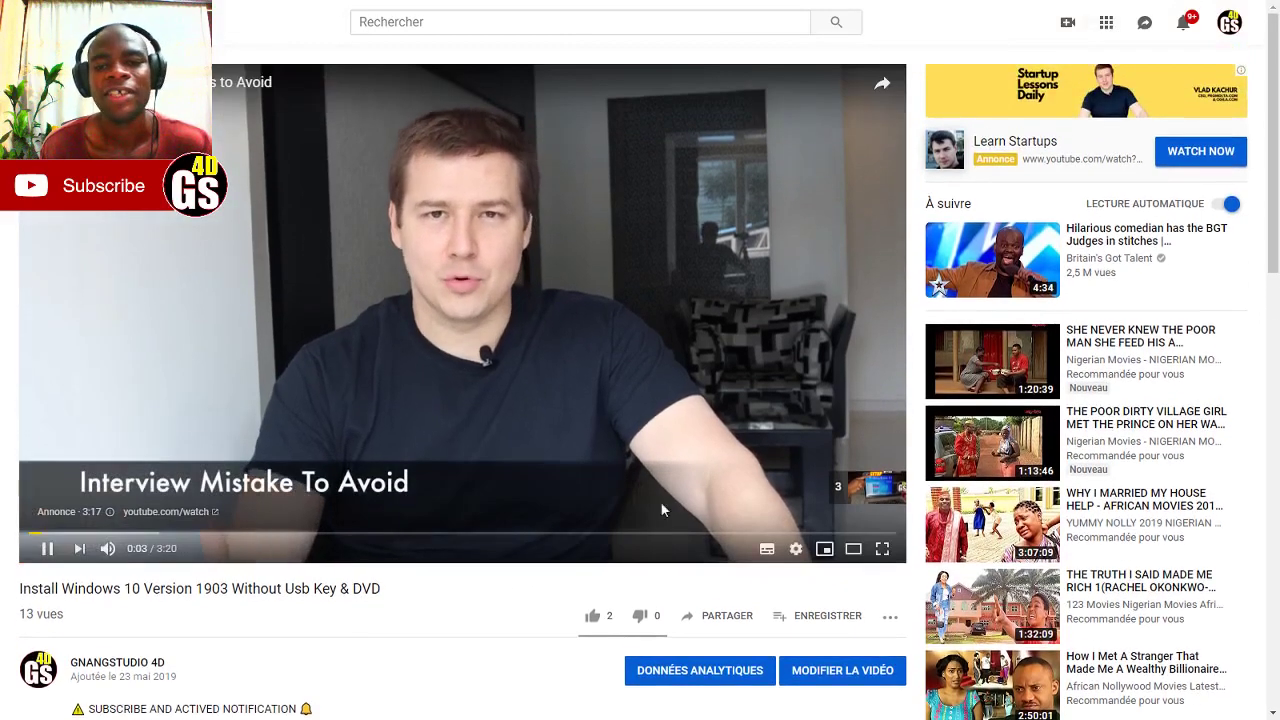
left_click(851, 499)
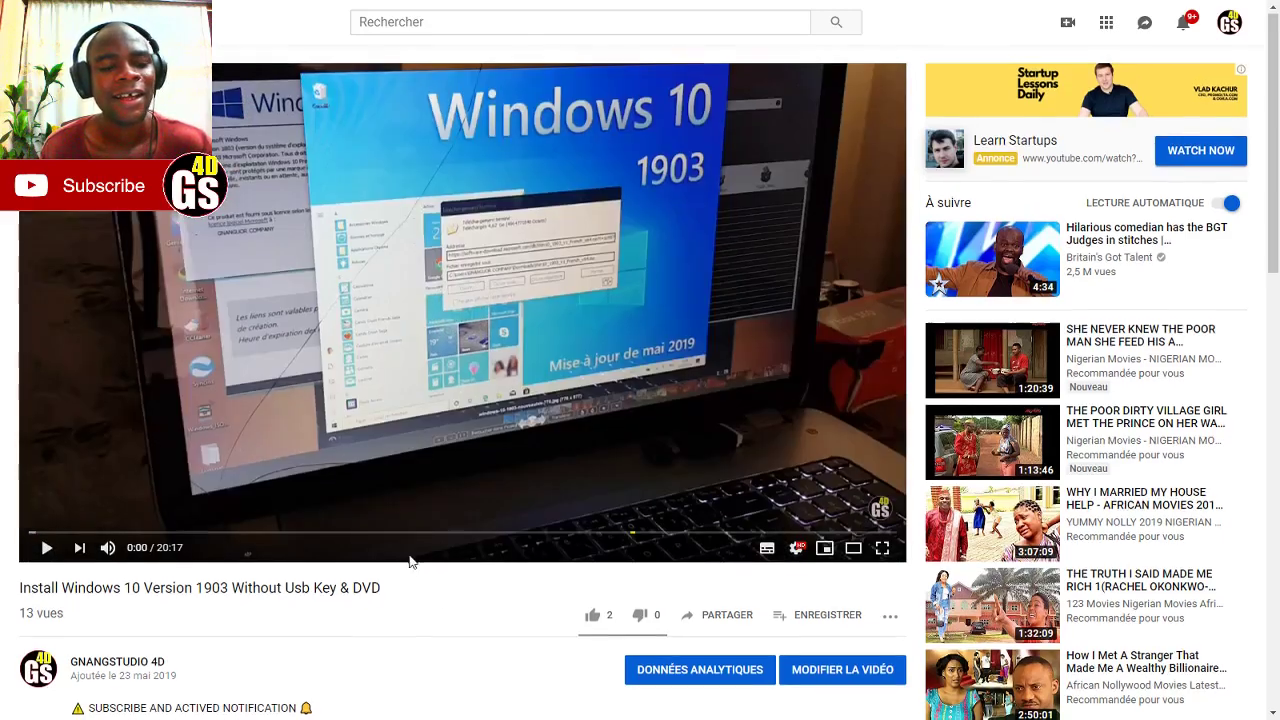
scroll(410, 562, "down", 1)
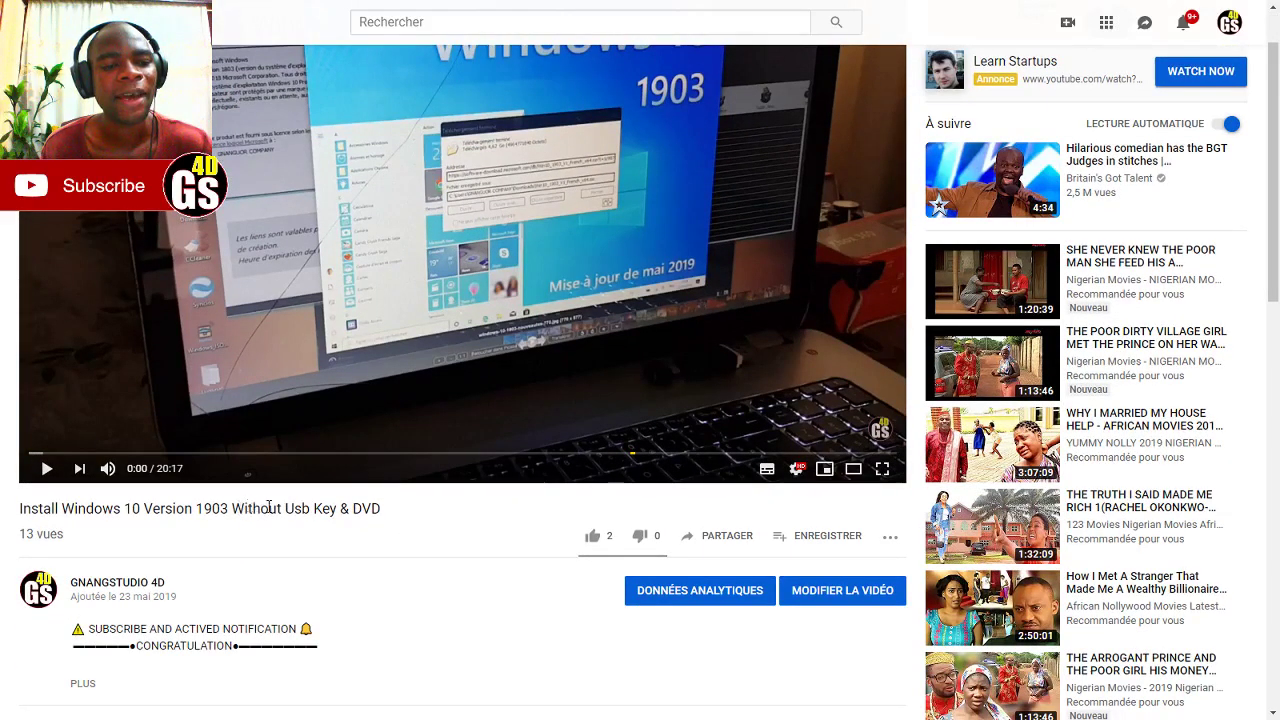
left_click_drag(287, 508, 340, 511)
left_click(346, 516)
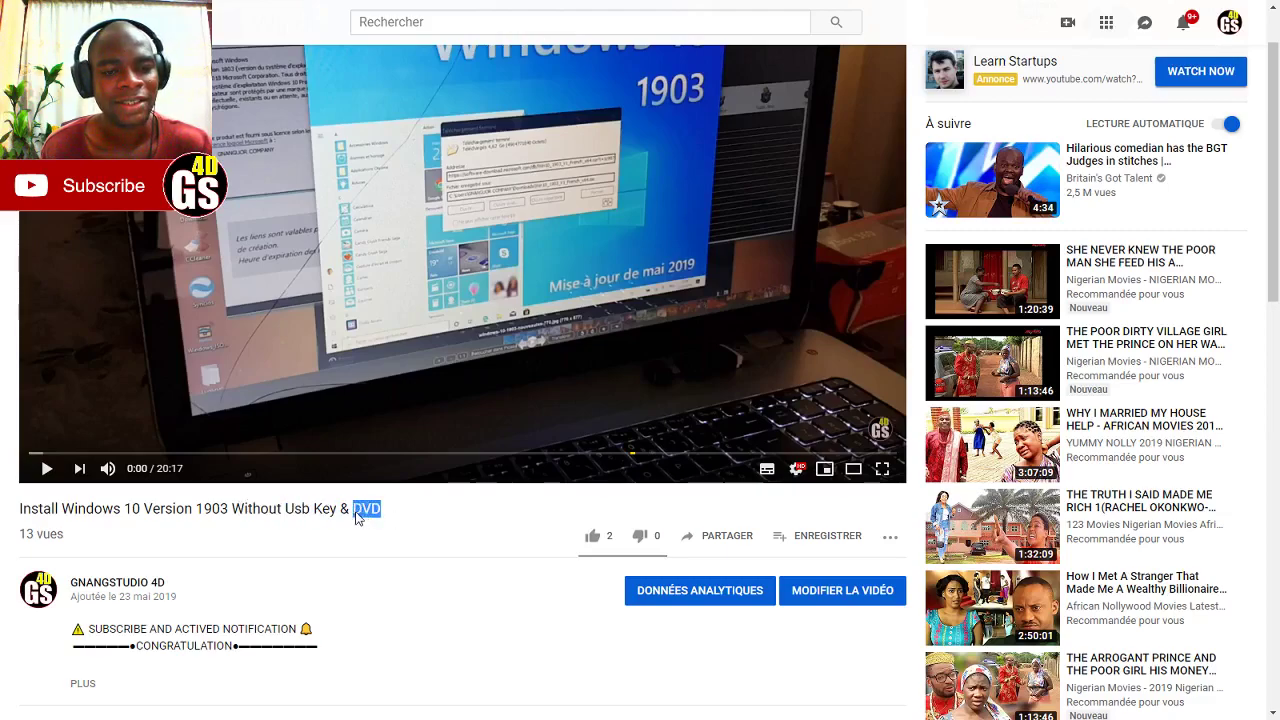
scroll(396, 531, "up", 1)
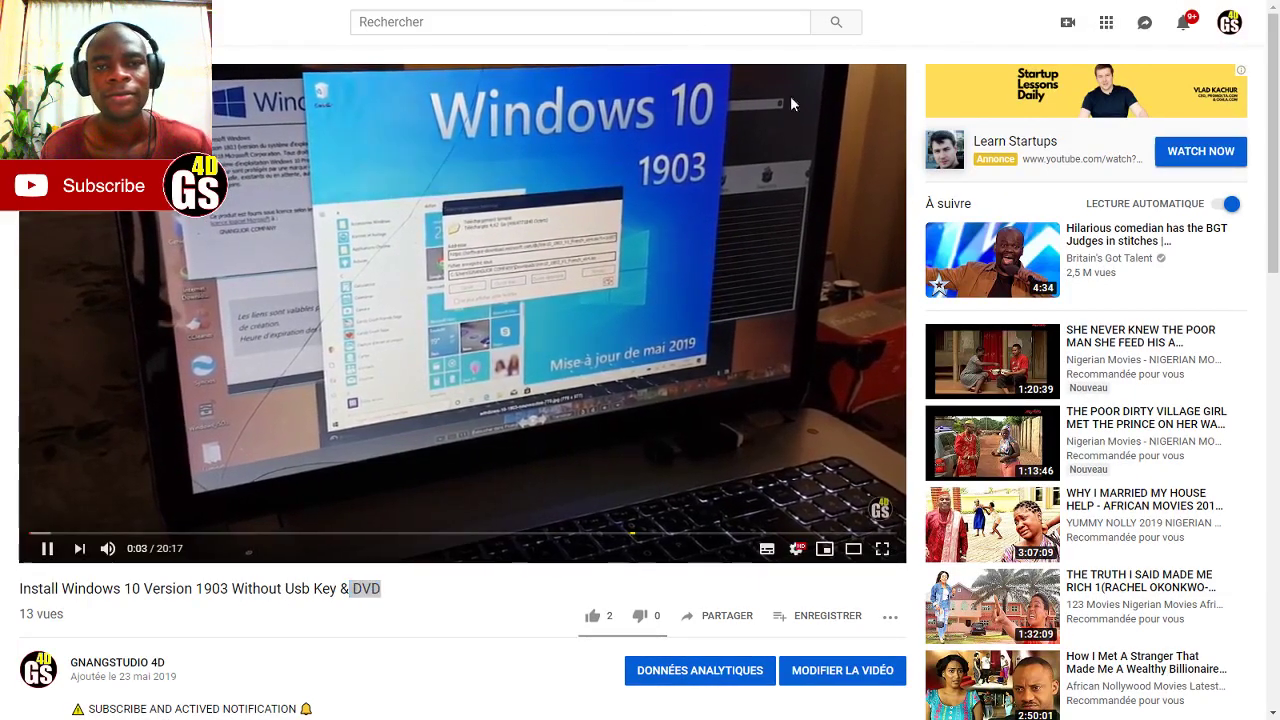
- Switch to OBS and lower the desktop audio (Audio du bureau) level to about -12.9 dB
key("super")
left_click(684, 16)
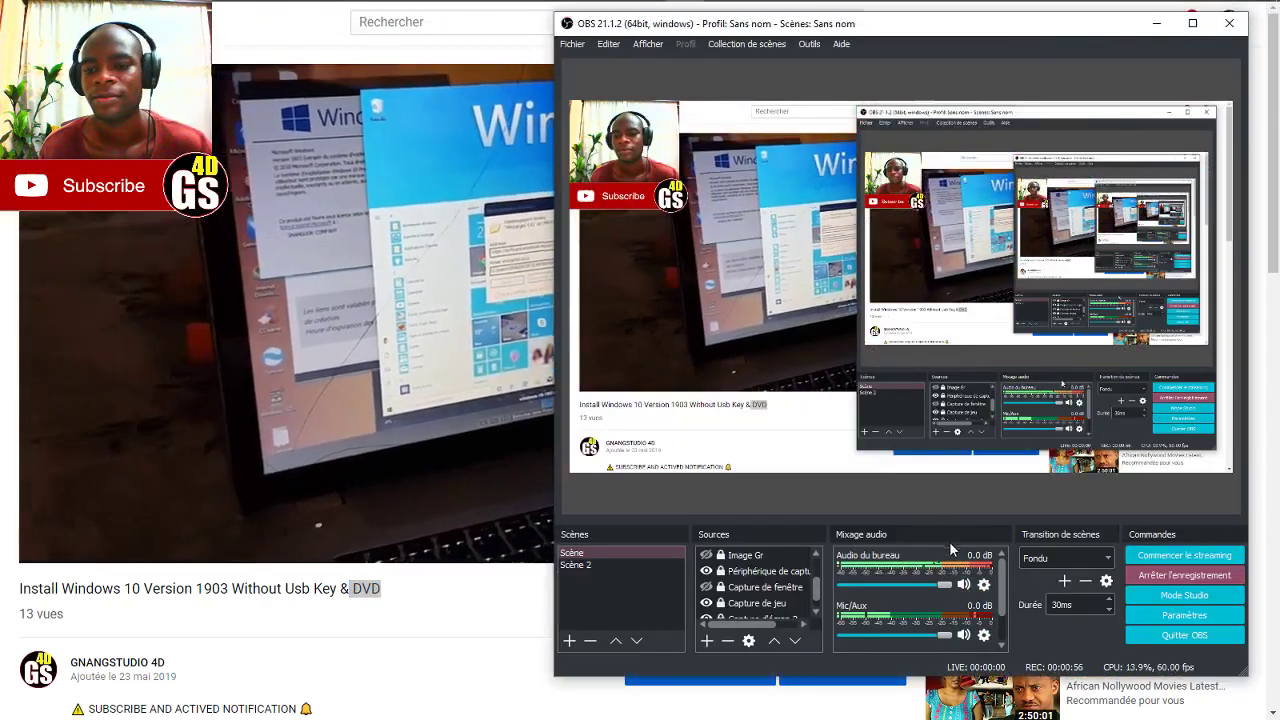
left_click(906, 585)
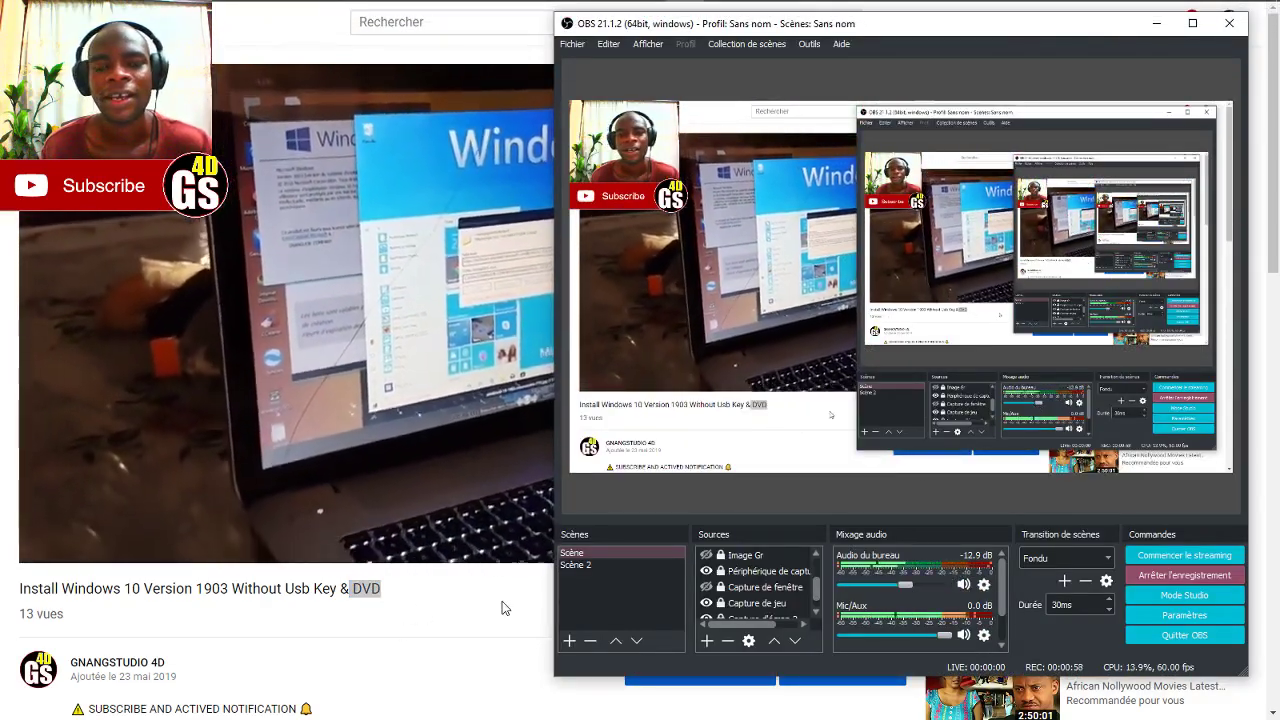
- Return to the browser and display the uploaded videos of the GNANGSTUDIO 4D channel
left_click(323, 663)
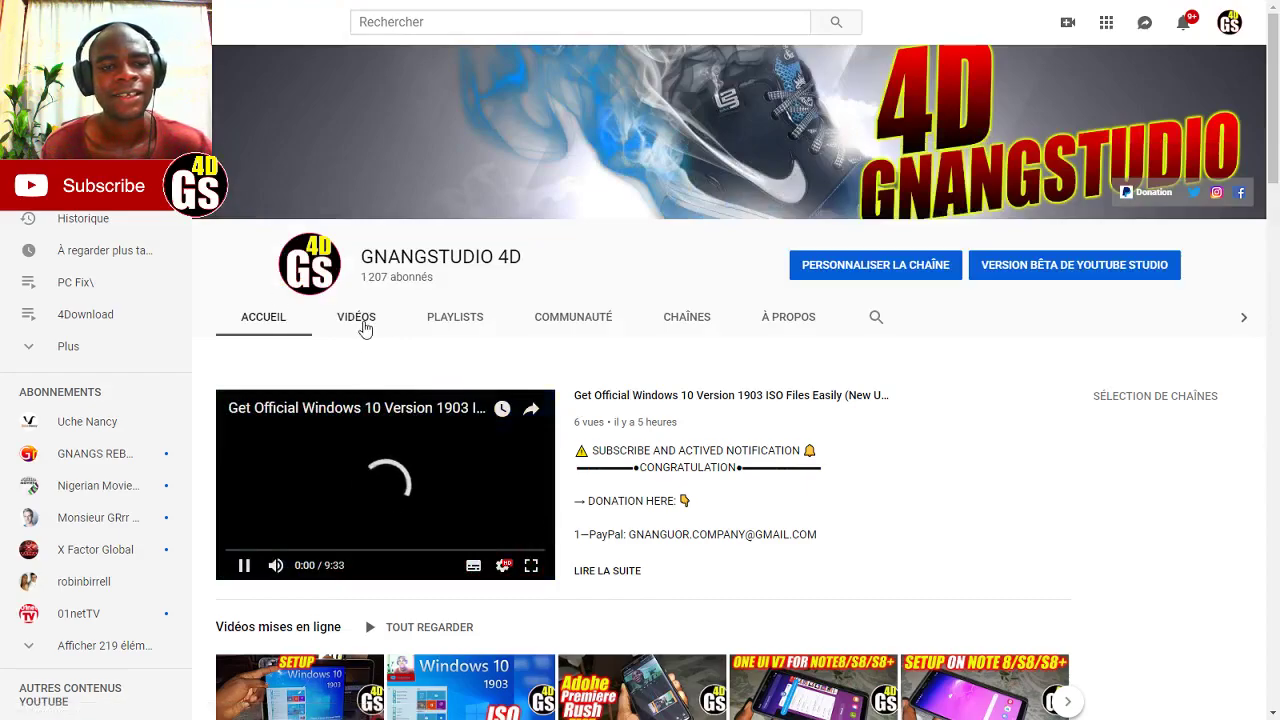
scroll(535, 317, "down", 3)
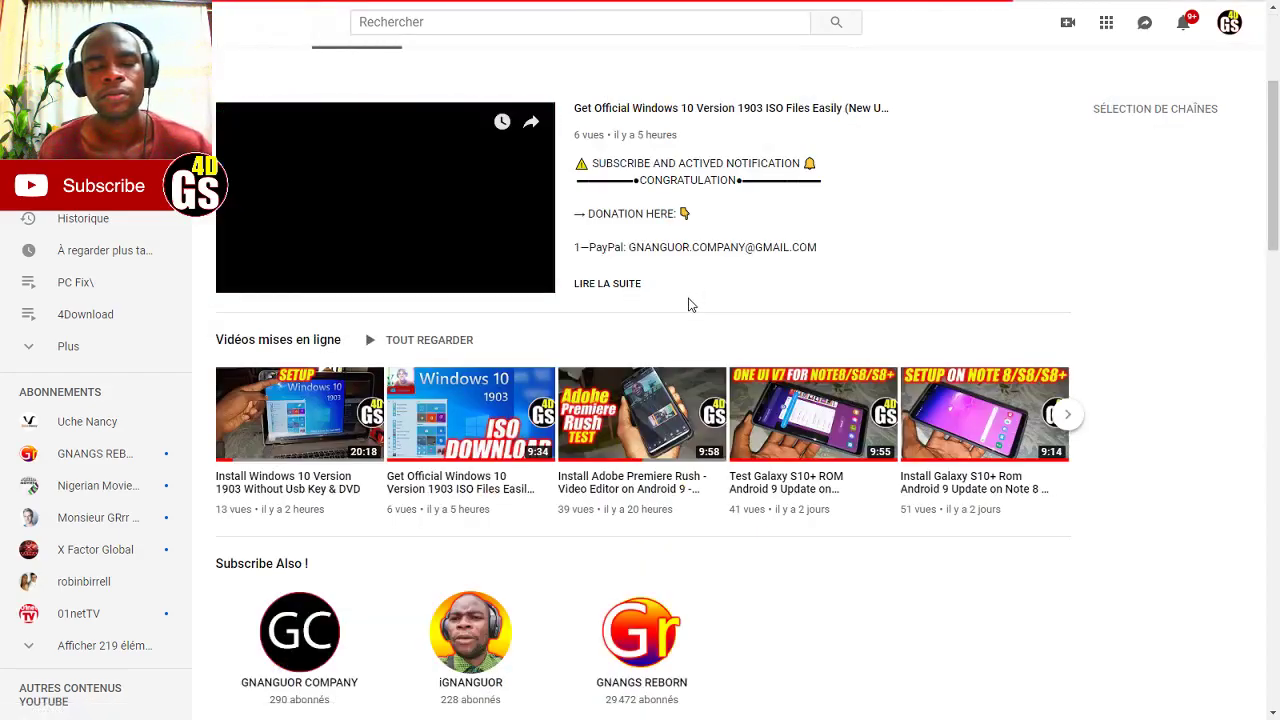
scroll(752, 330, "down", 3)
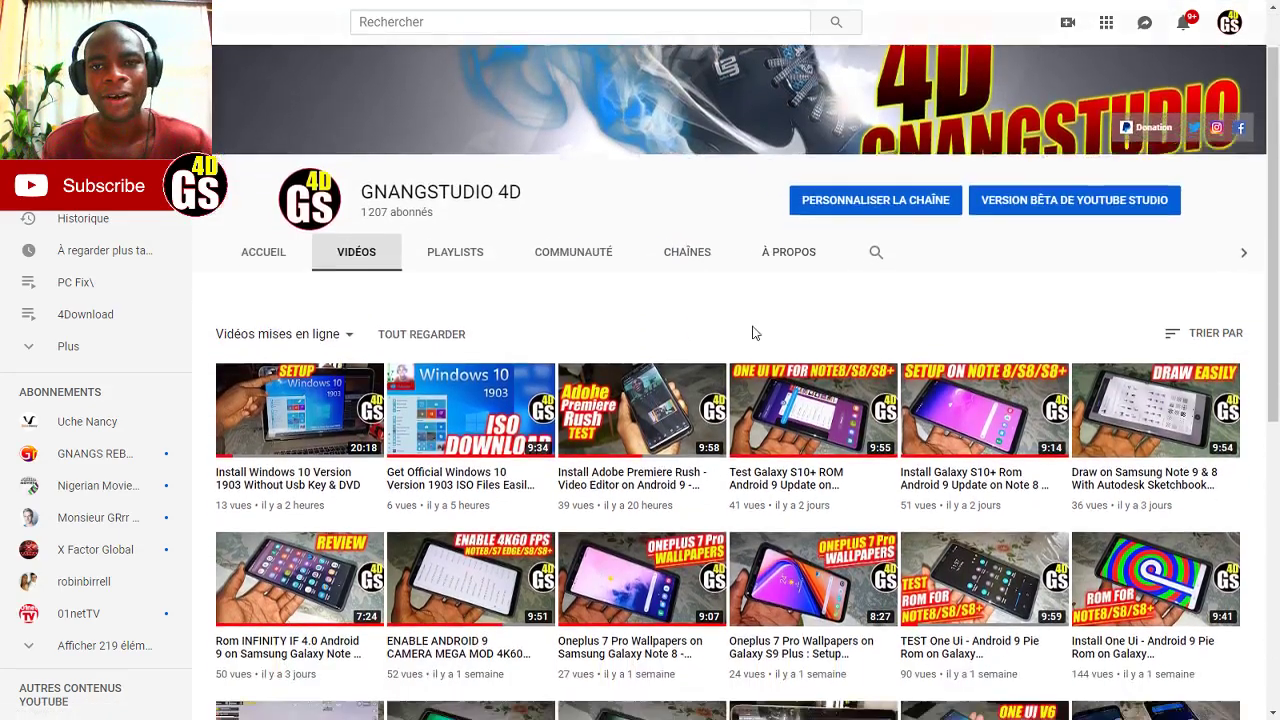
scroll(750, 327, "up", 3)
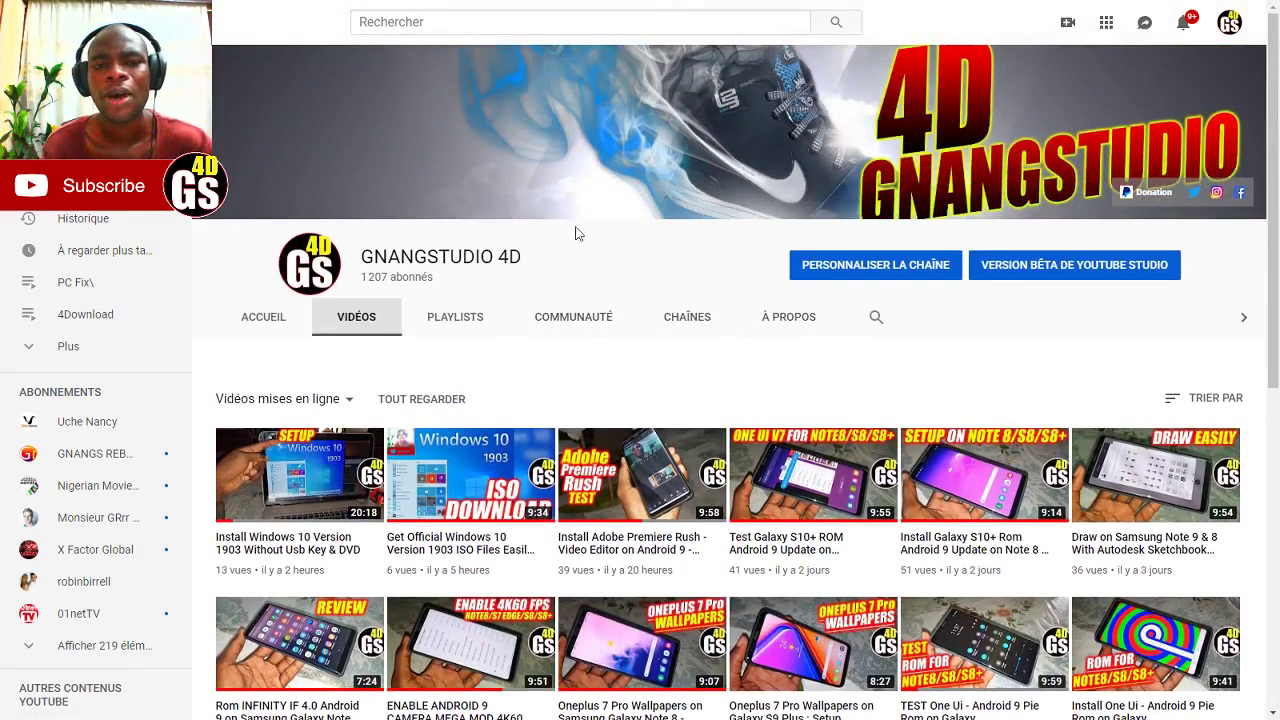
double_click(480, 256)
left_click(591, 277)
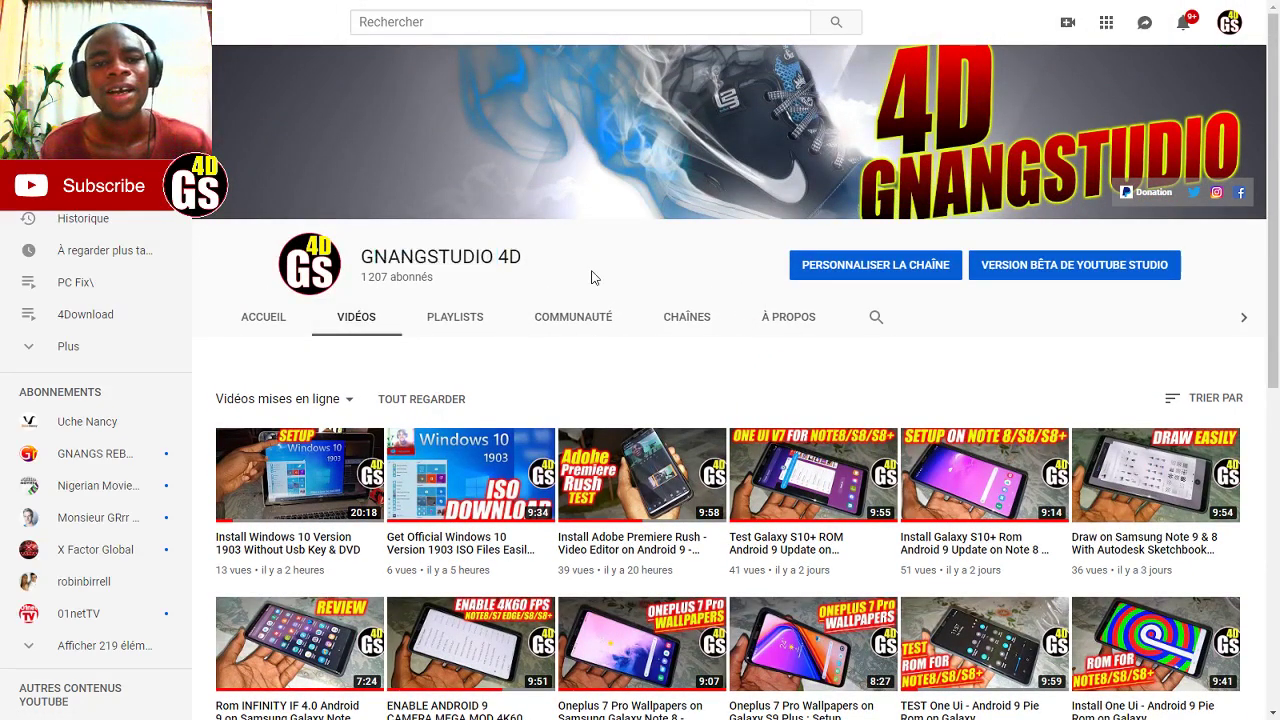
double_click(474, 262)
double_click(484, 262)
left_click(562, 258)
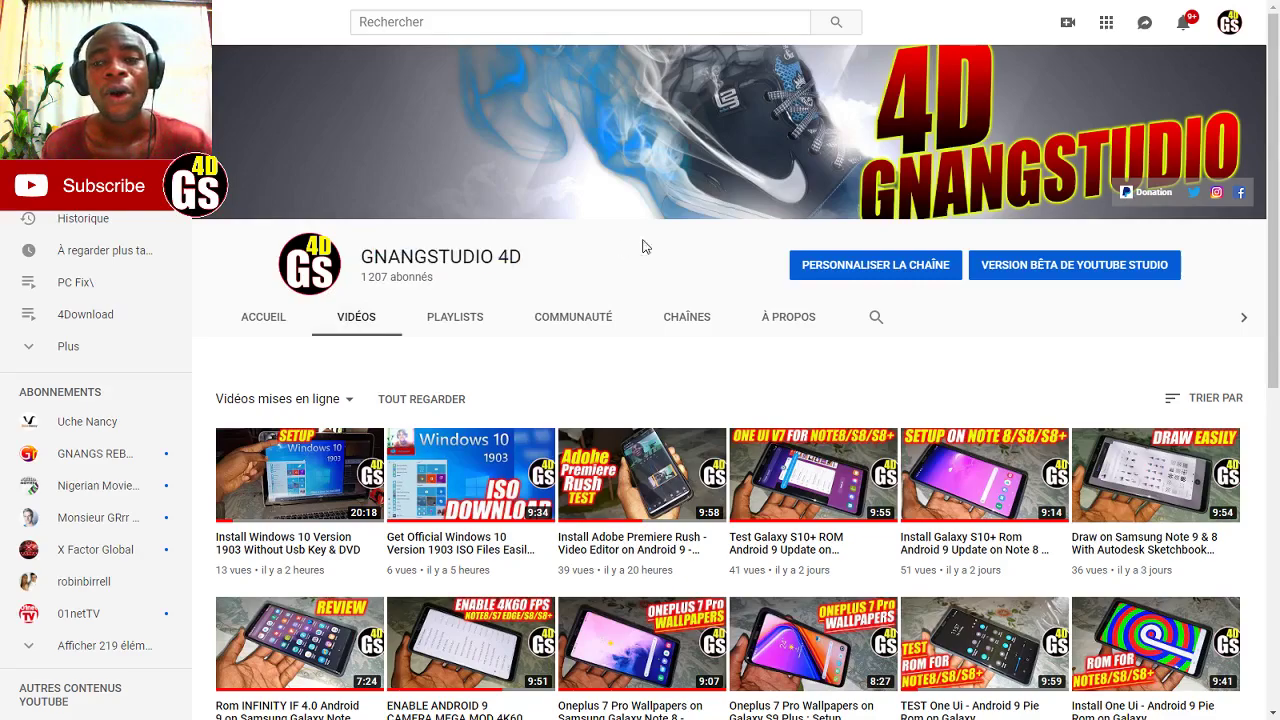
- Show the empty Windows desktop, with the browser and OBS windows hidden
key("super+d")
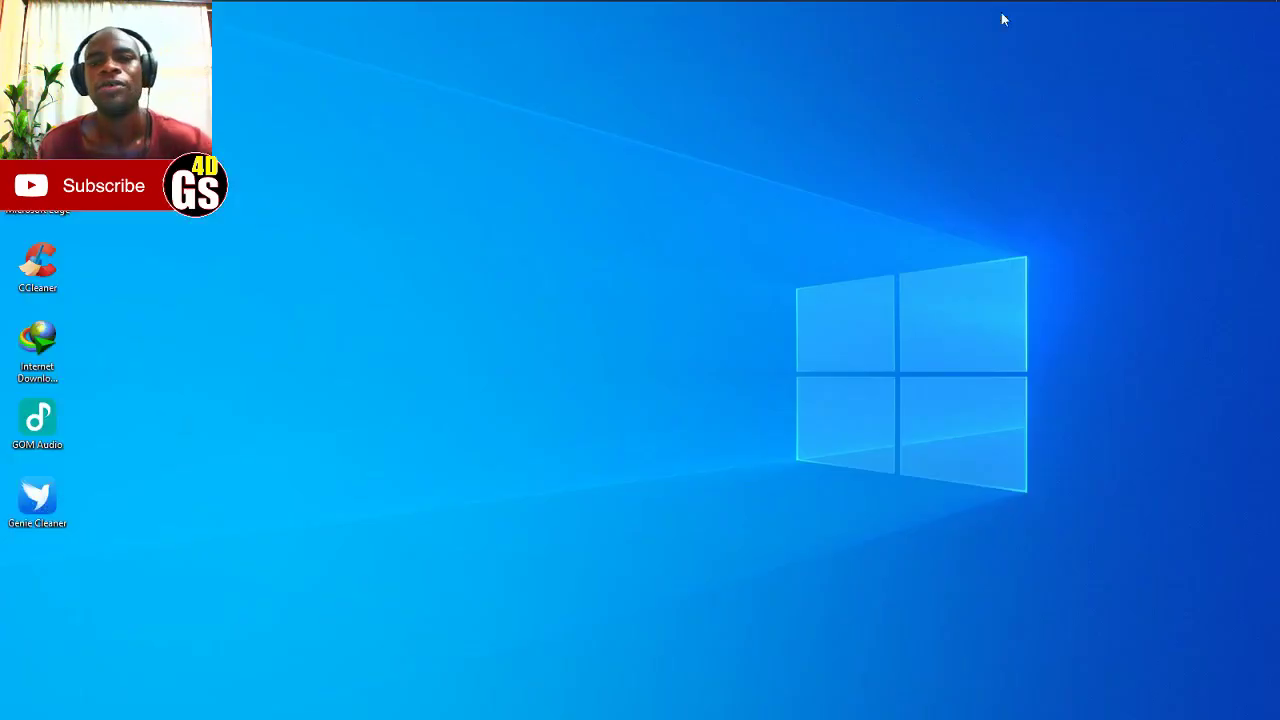
left_click(685, 16)
left_click(685, 16)
left_click(685, 16)
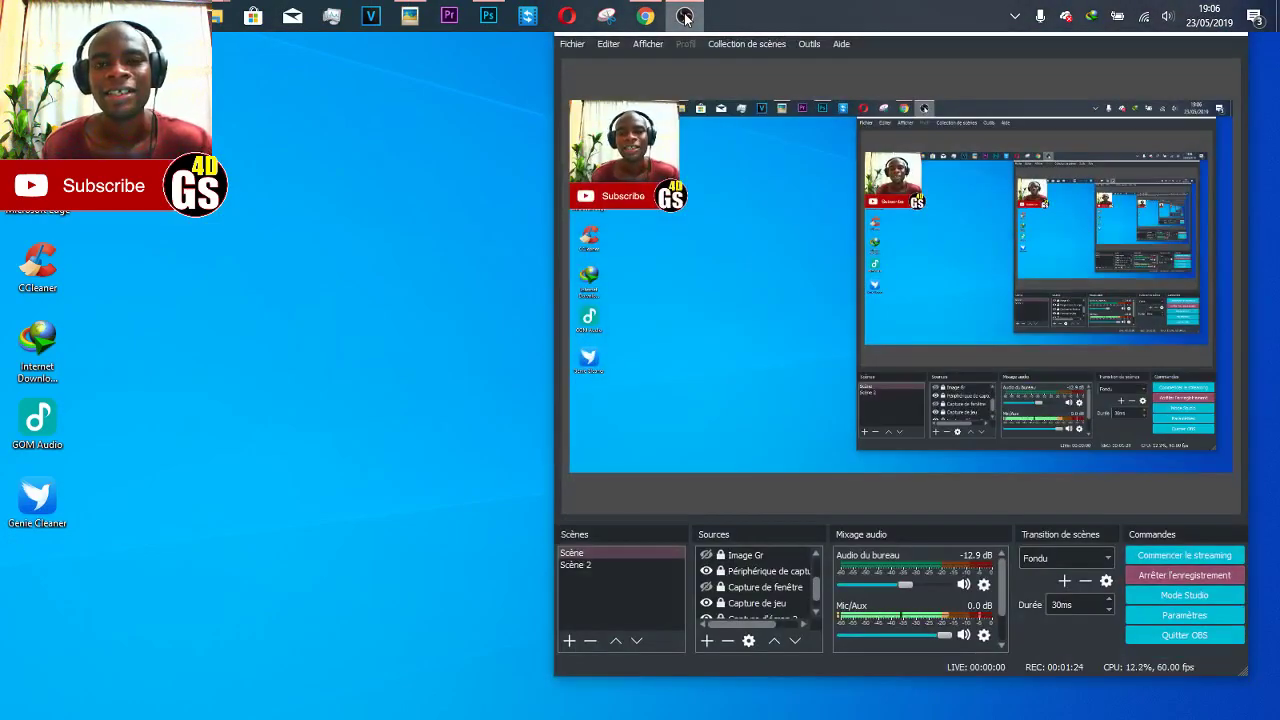
left_click(685, 16)
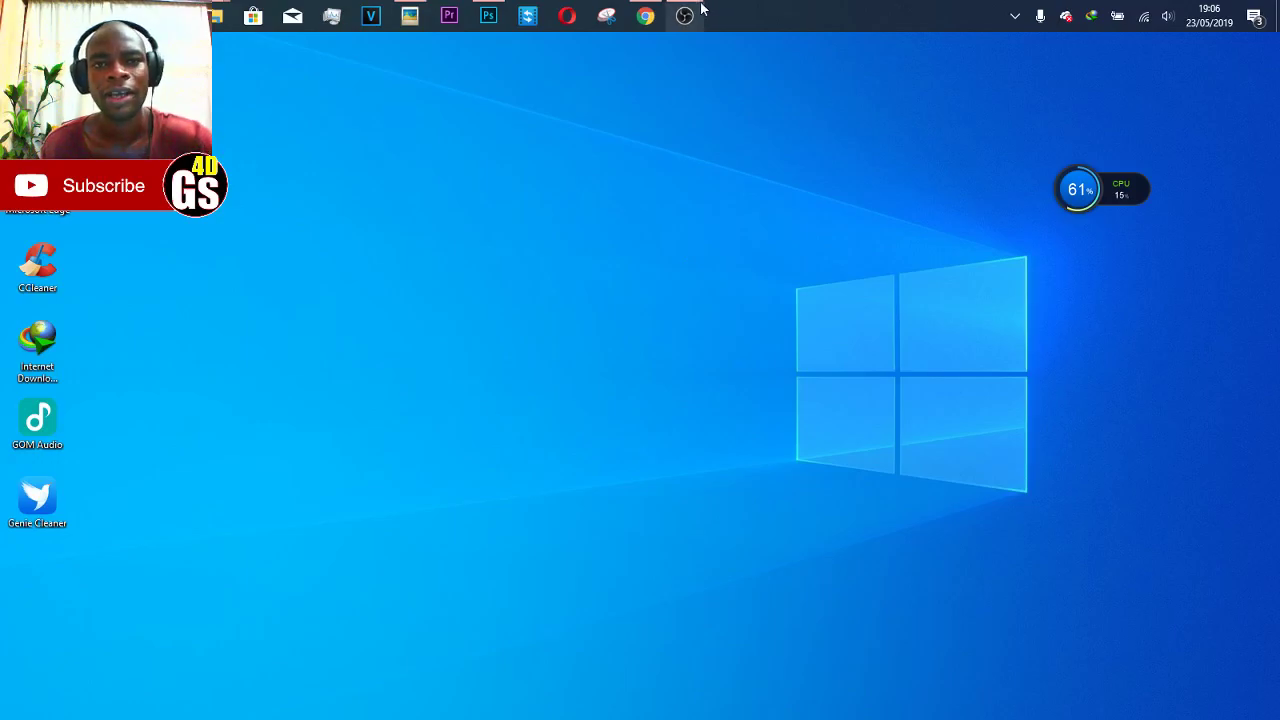
left_click(686, 15)
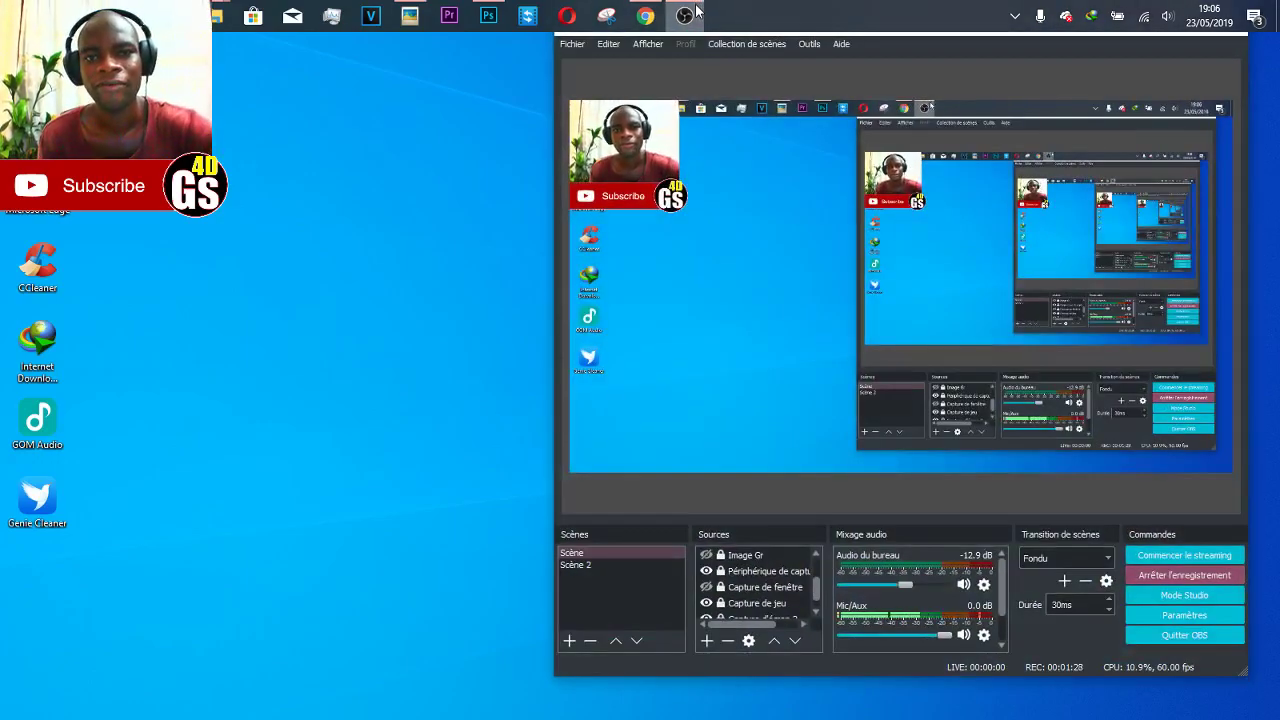
left_click(695, 10)
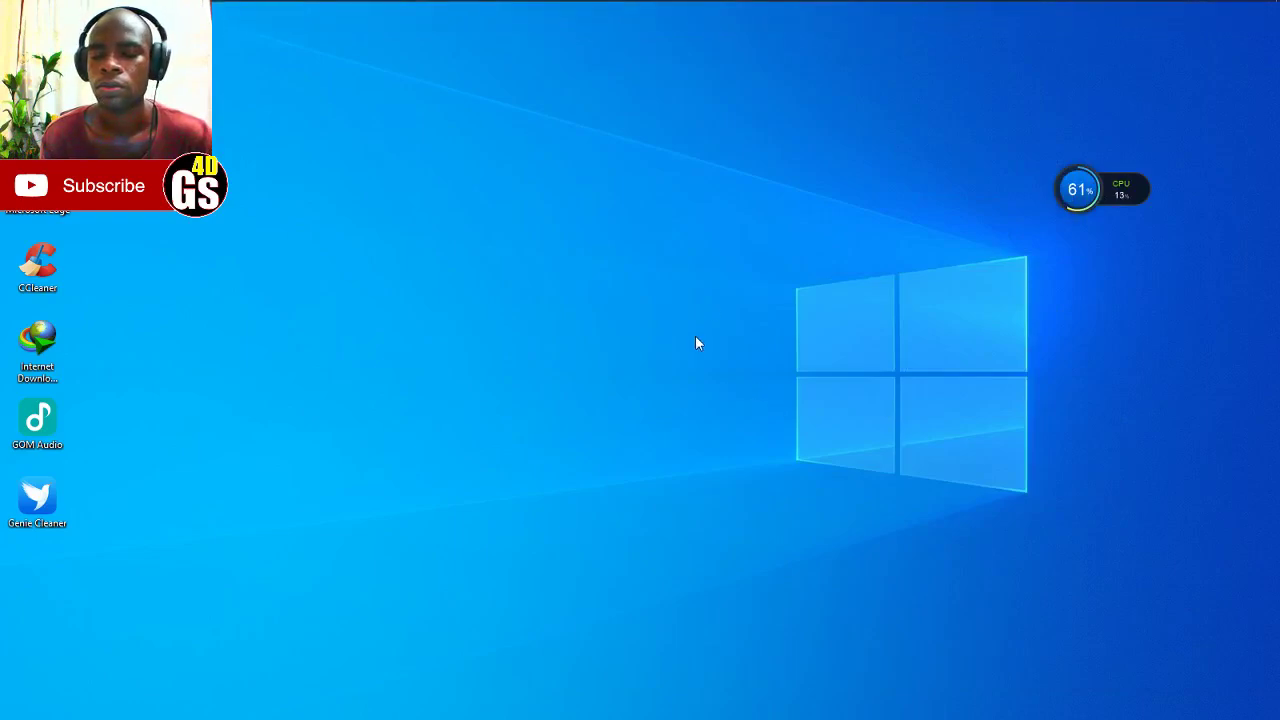
mouse_move(530, 7)
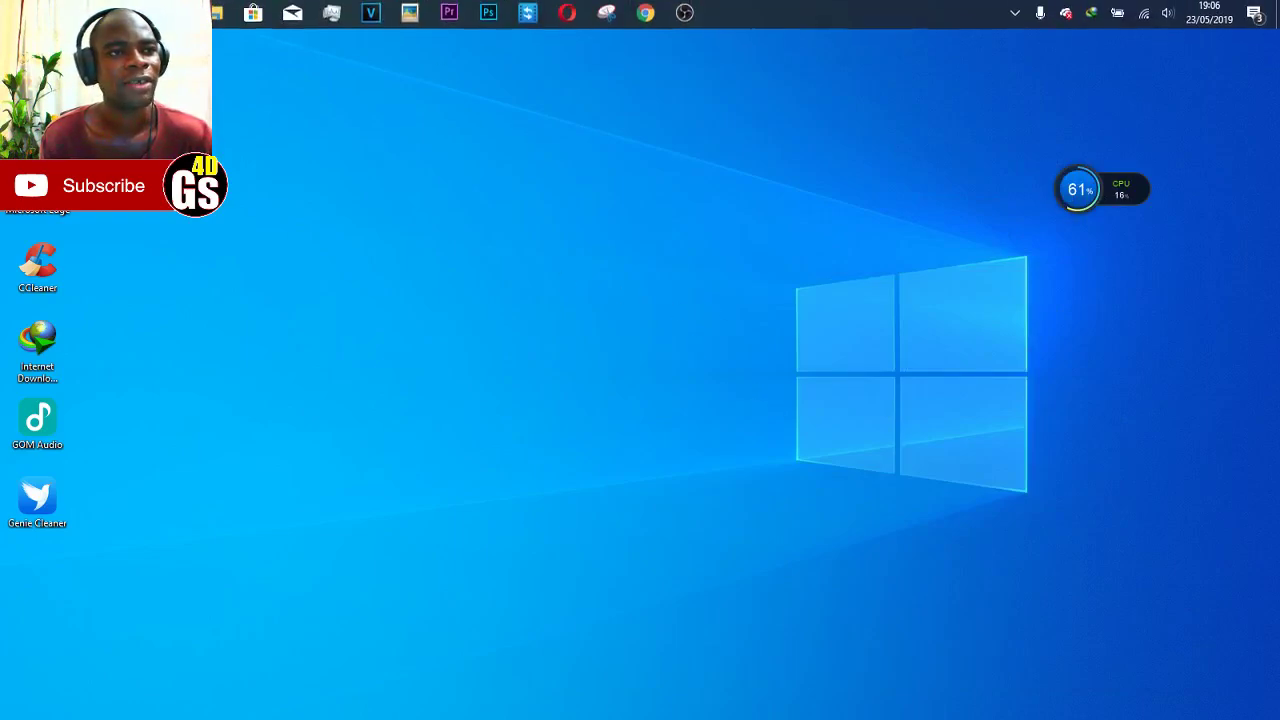
key("super")
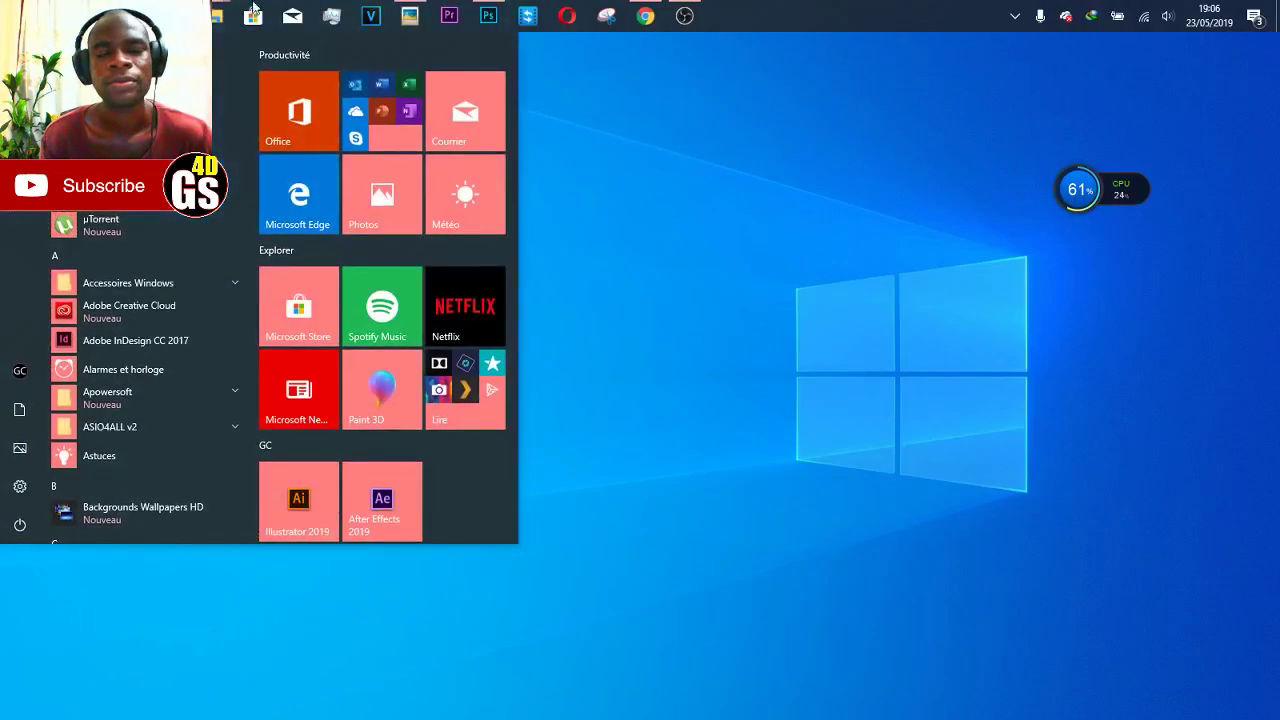
left_click(686, 12)
left_click(686, 14)
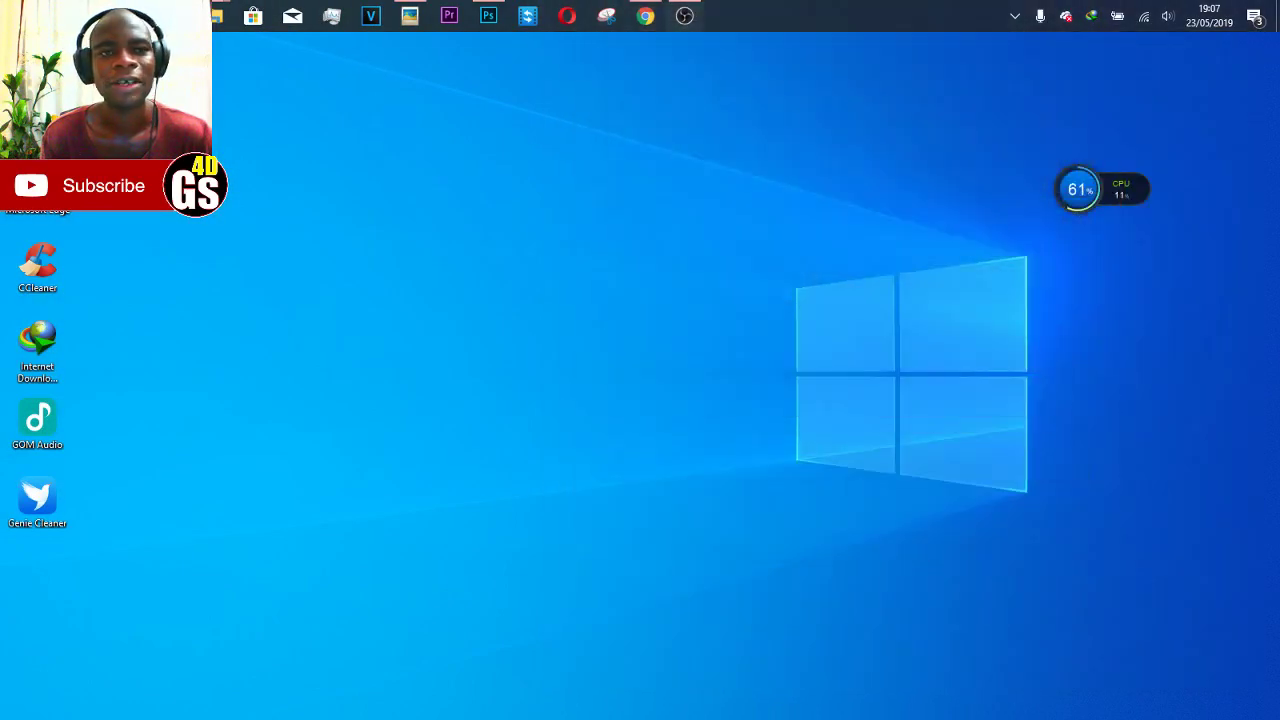
key("super")
scroll(392, 140, "down", 5)
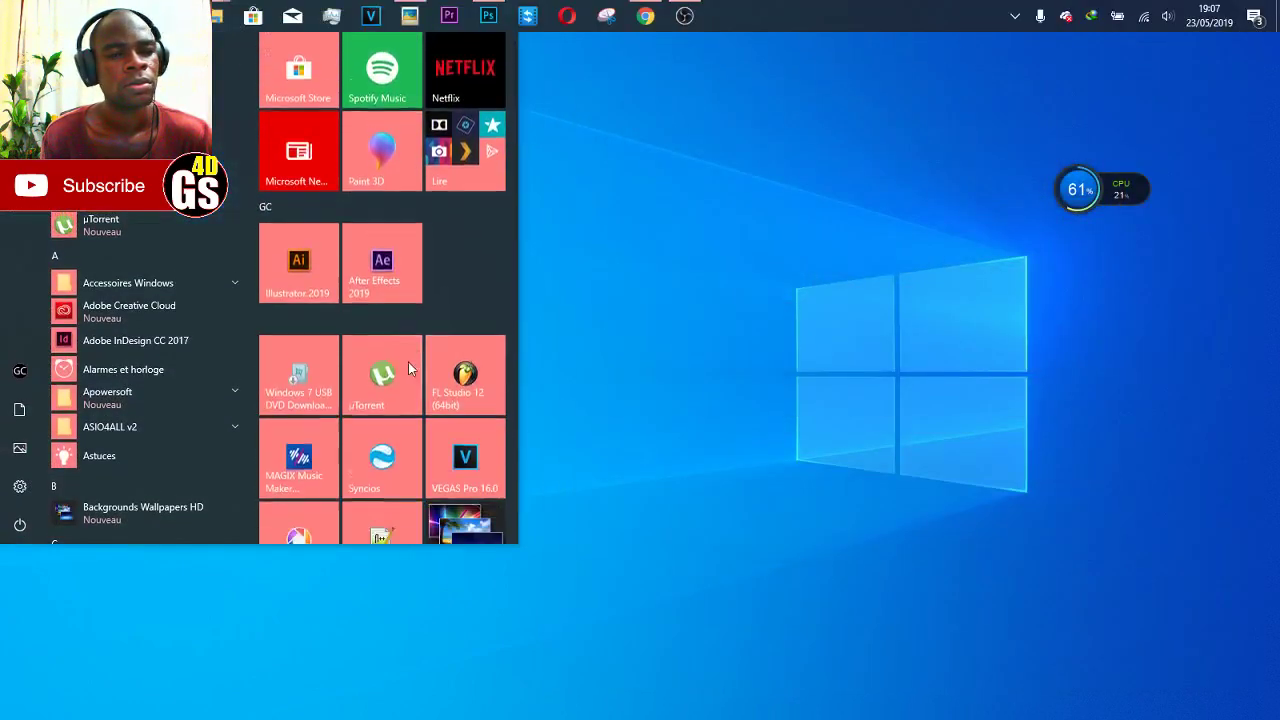
scroll(392, 136, "up", 5)
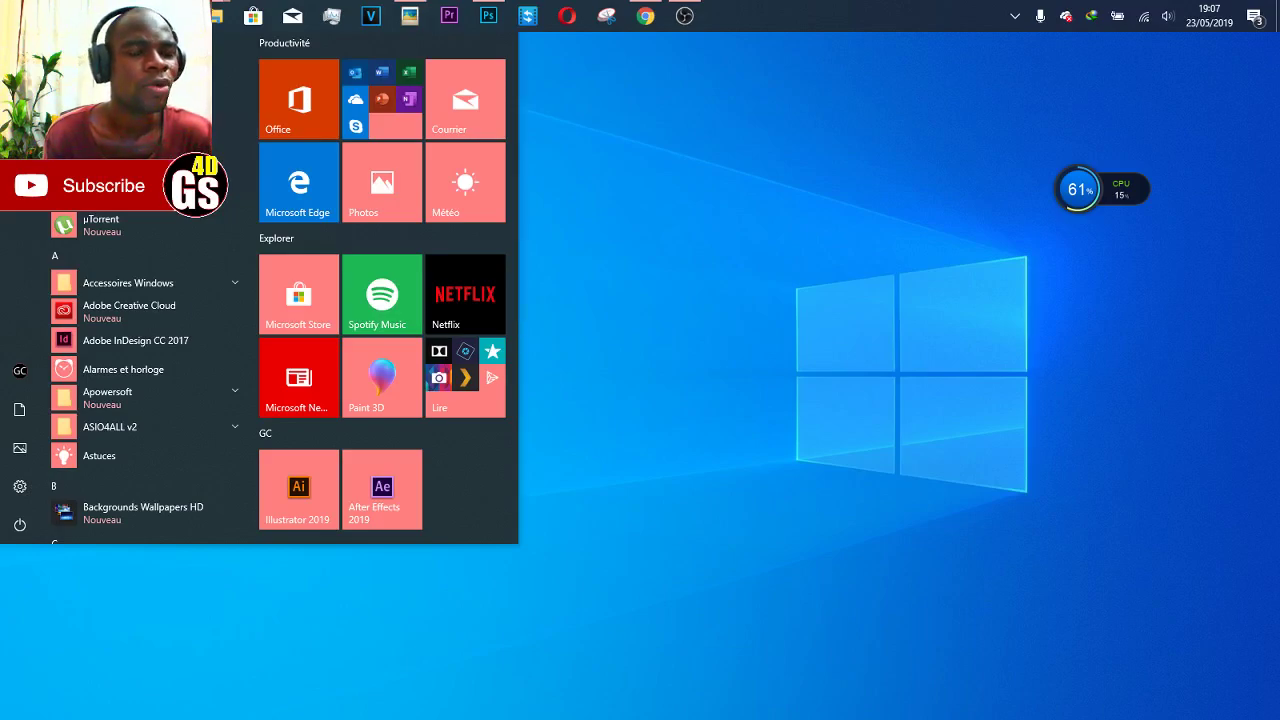
key("Escape")
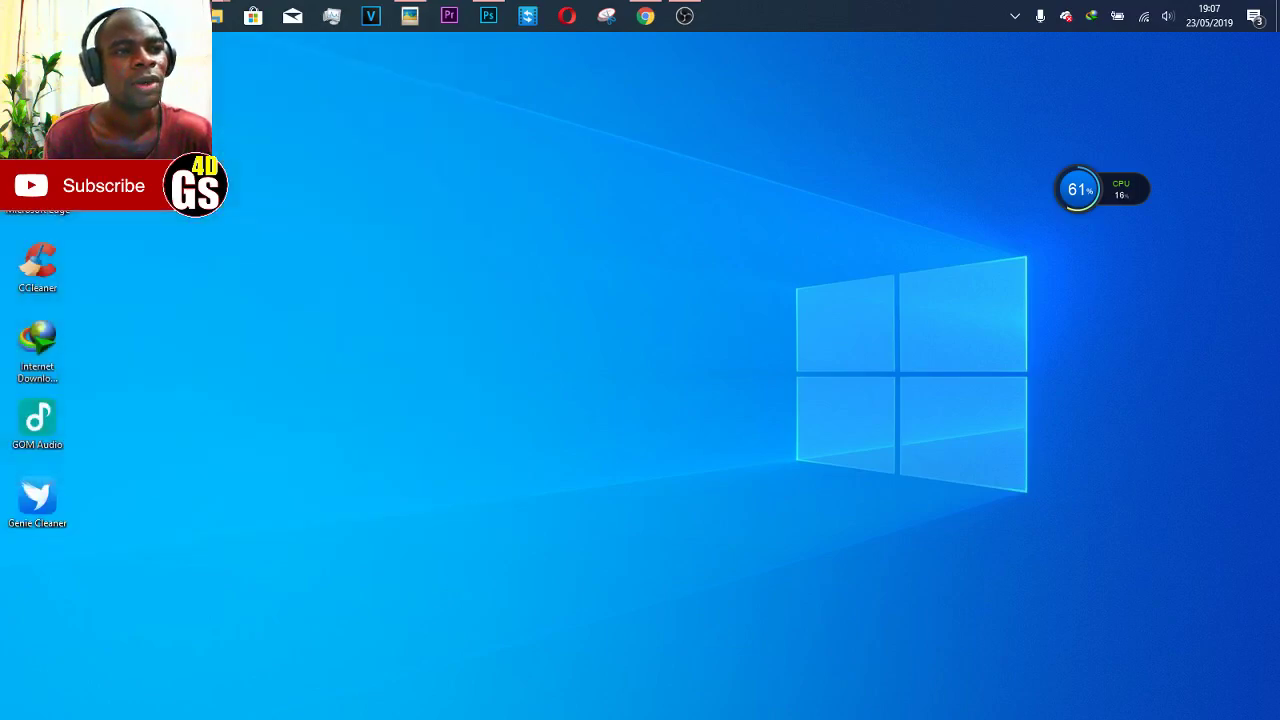
- Run the Voix troubleshooter for "Cortana ne peut pas m'entendre" on the device "Mixage stéréo - IDT High Definition Audio CODEC"
key("super+s")
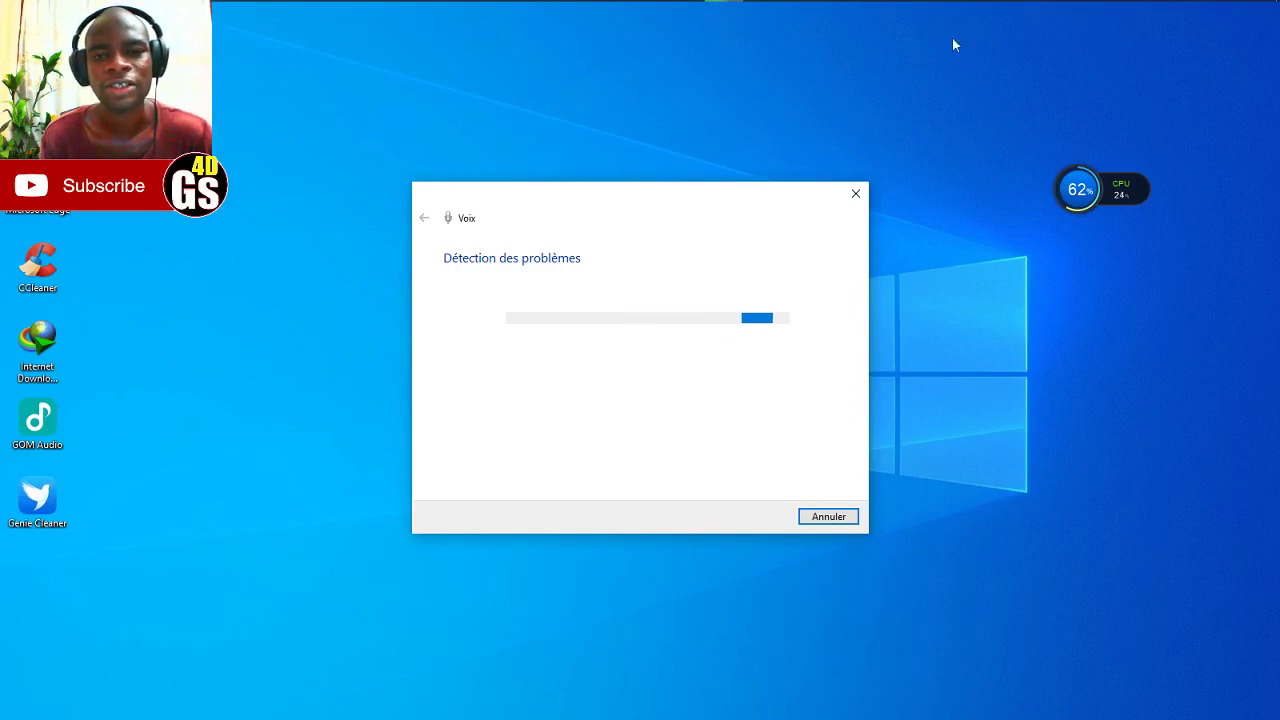
mouse_move(948, 6)
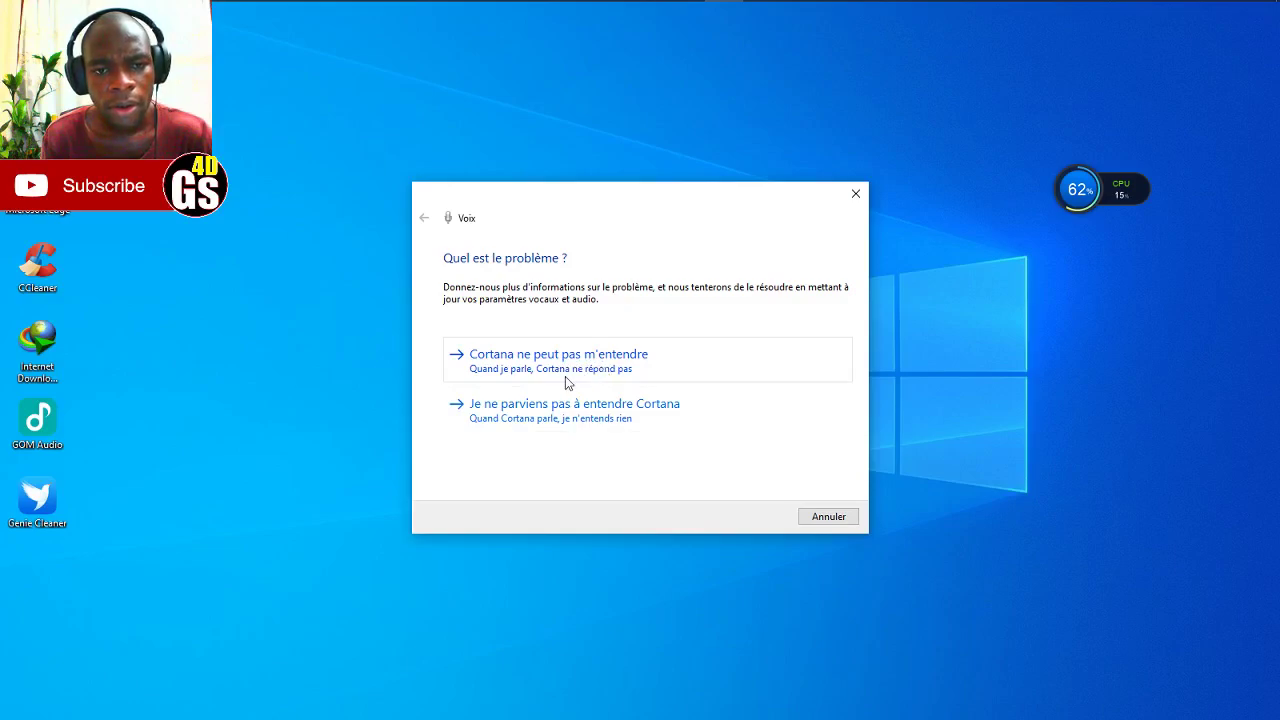
left_click(580, 368)
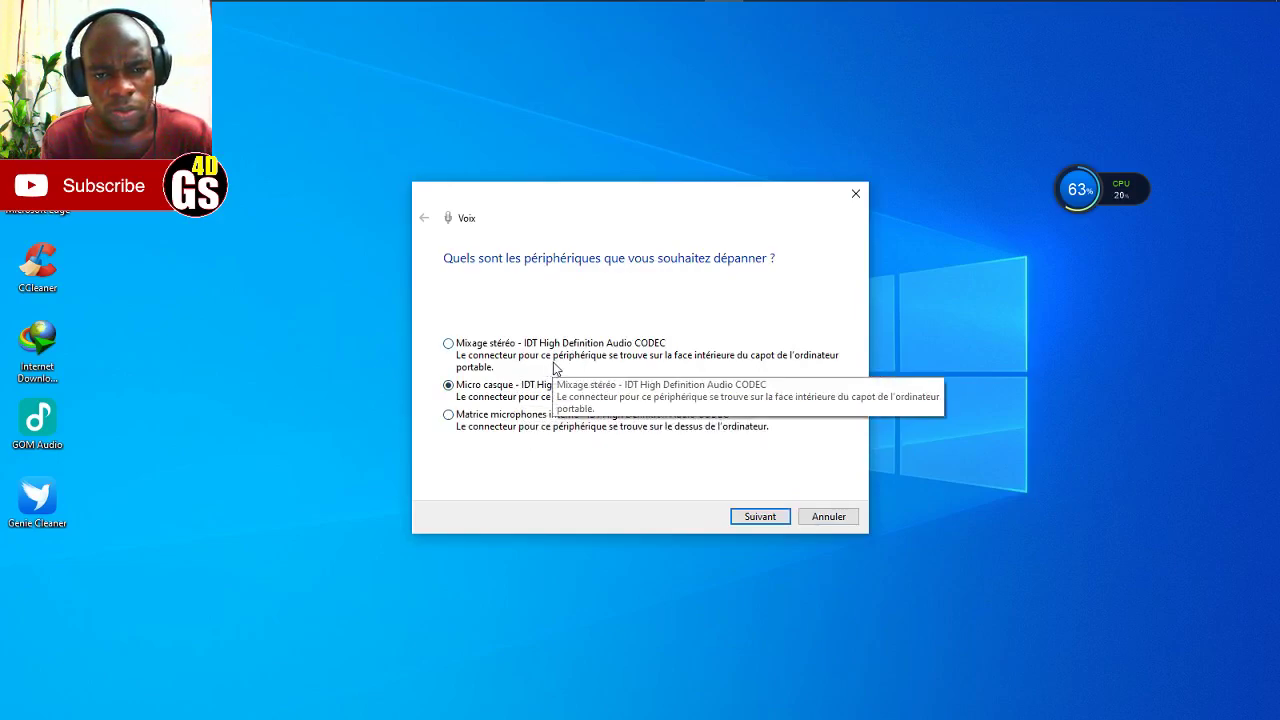
left_click(615, 361)
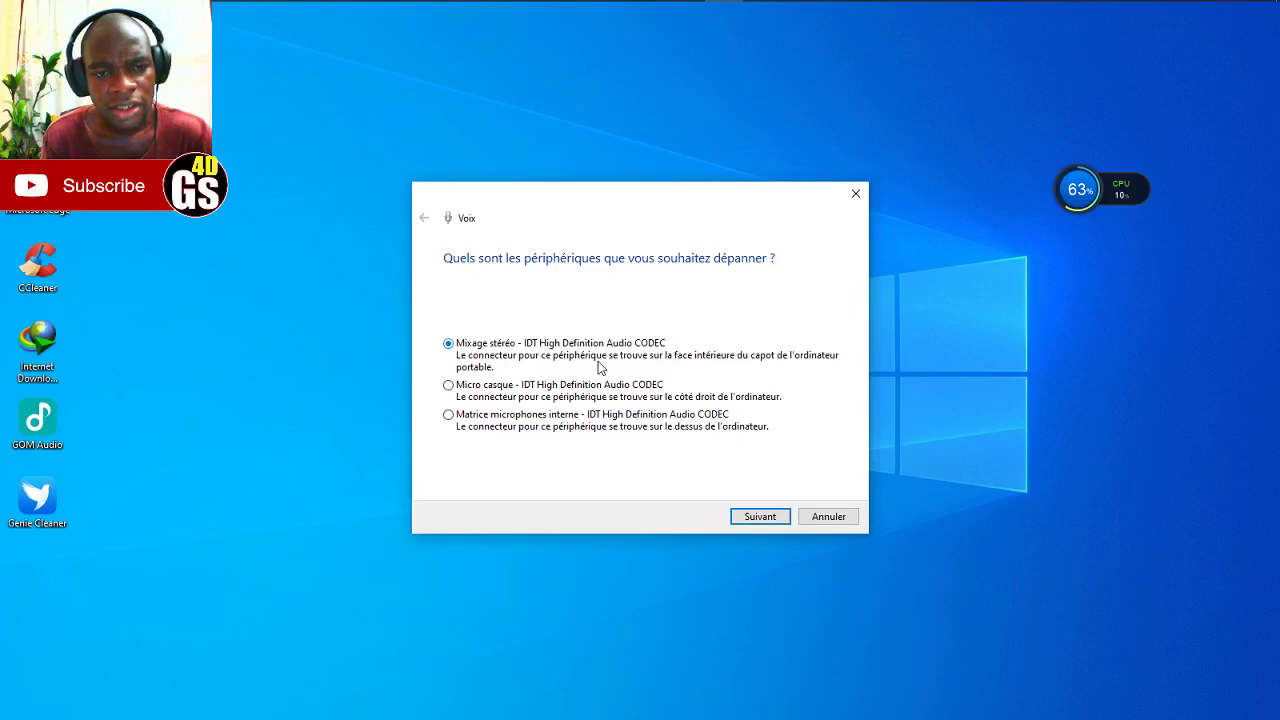
left_click(738, 516)
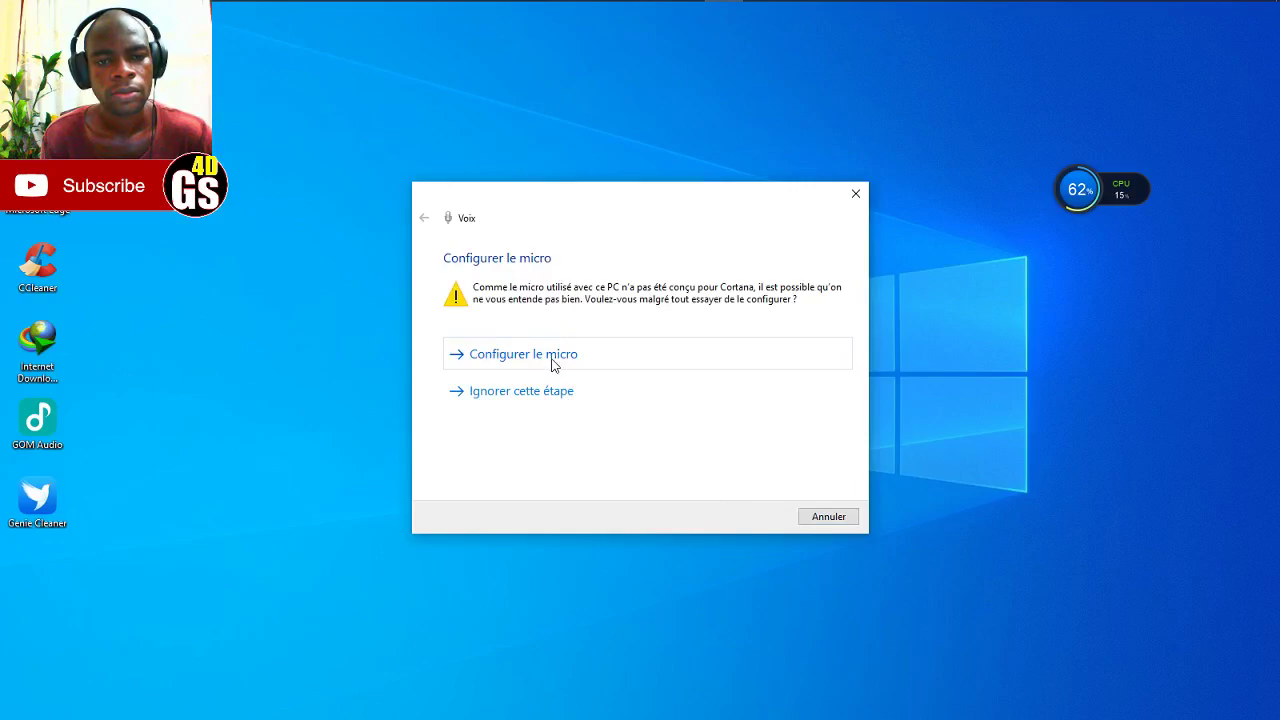
- Try to configure the microphone in the Voix troubleshooter, check the audio levels in OBS, and close the troubleshooter
left_click(553, 365)
left_click(760, 517)
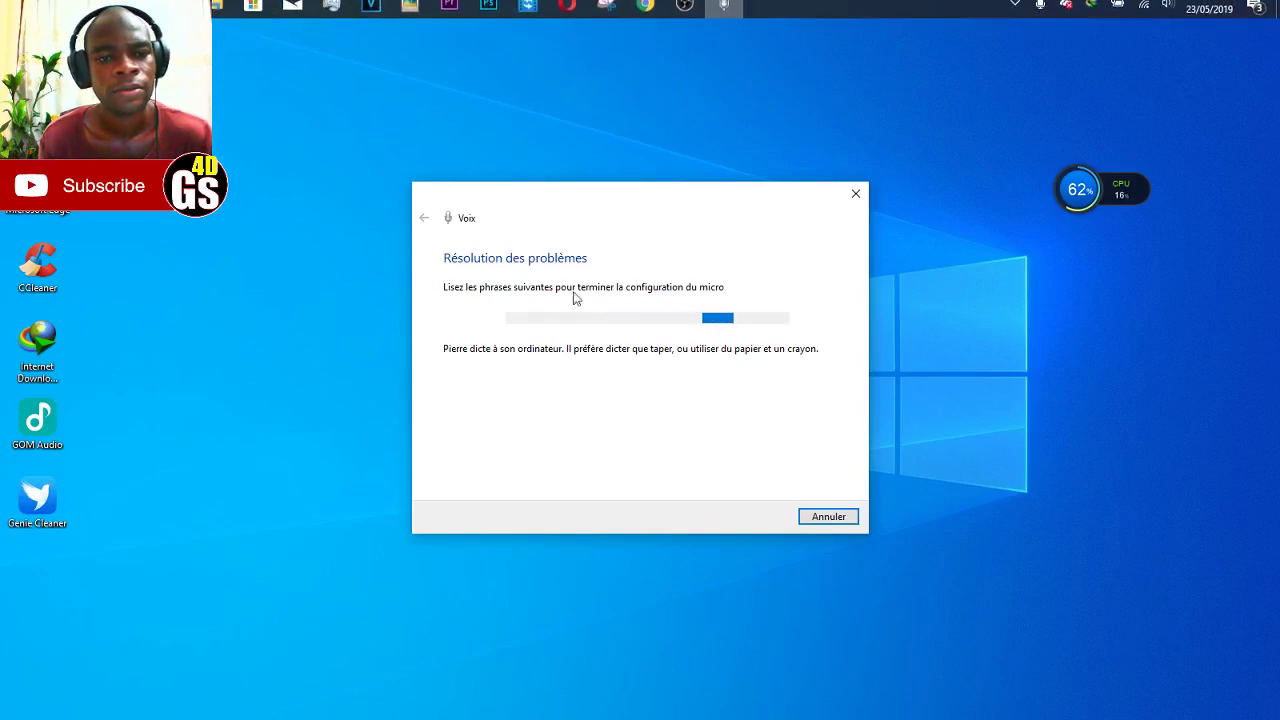
left_click(684, 12)
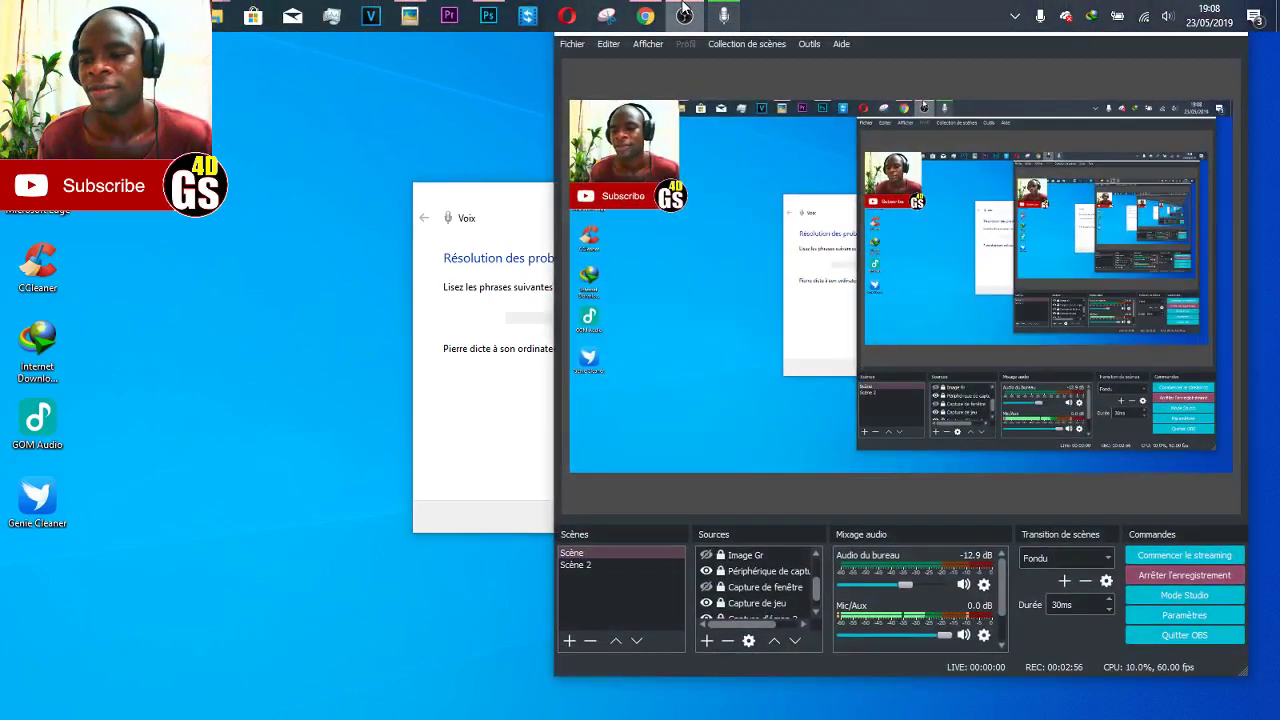
left_click(684, 12)
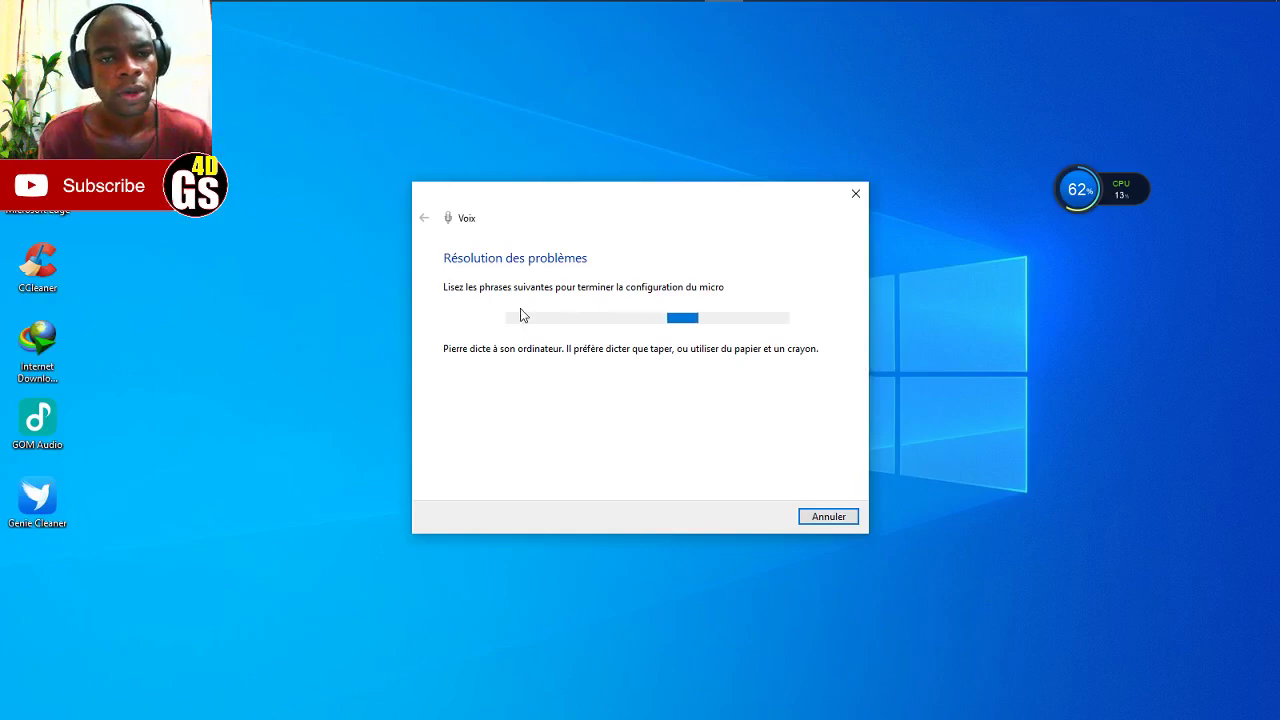
key("super")
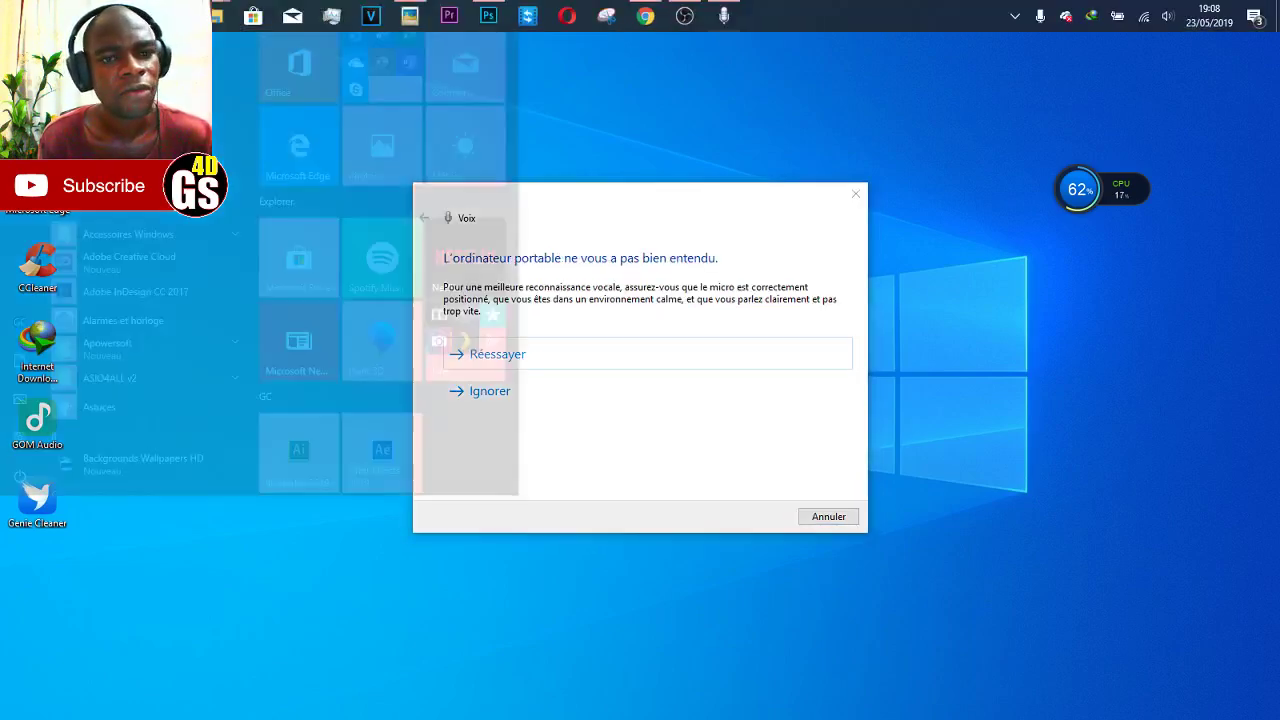
left_click(809, 418)
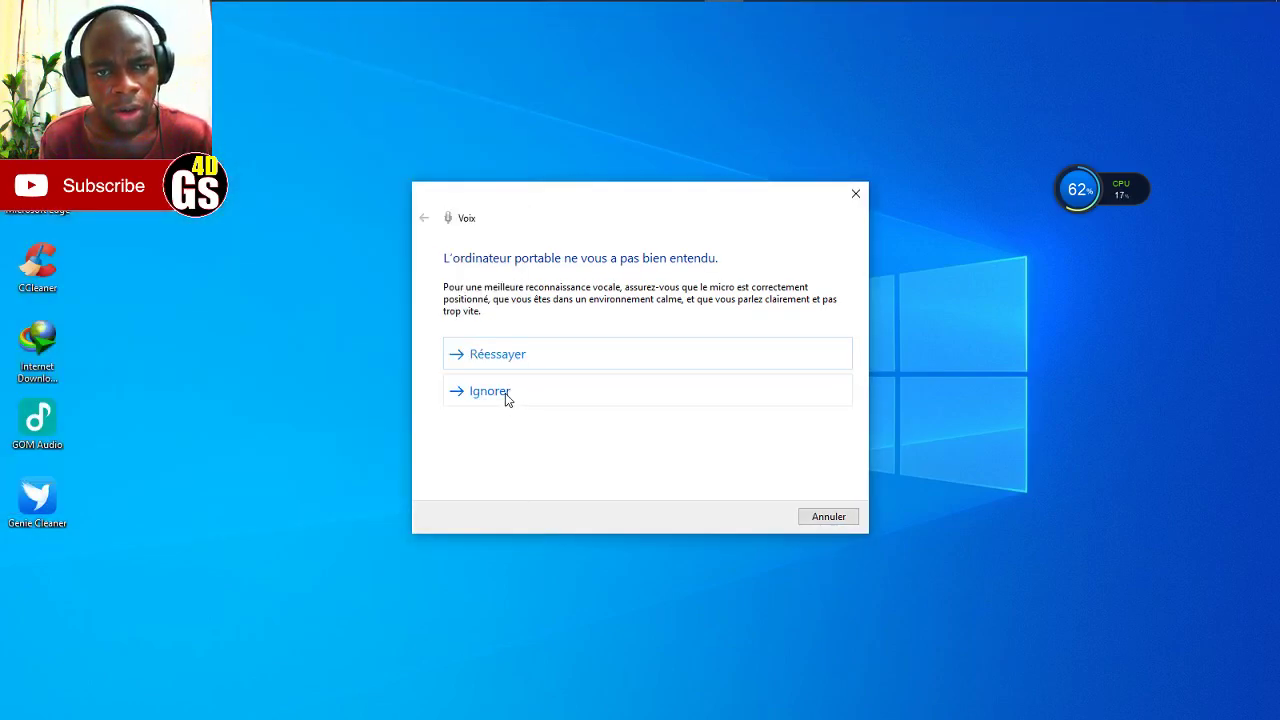
left_click(855, 193)
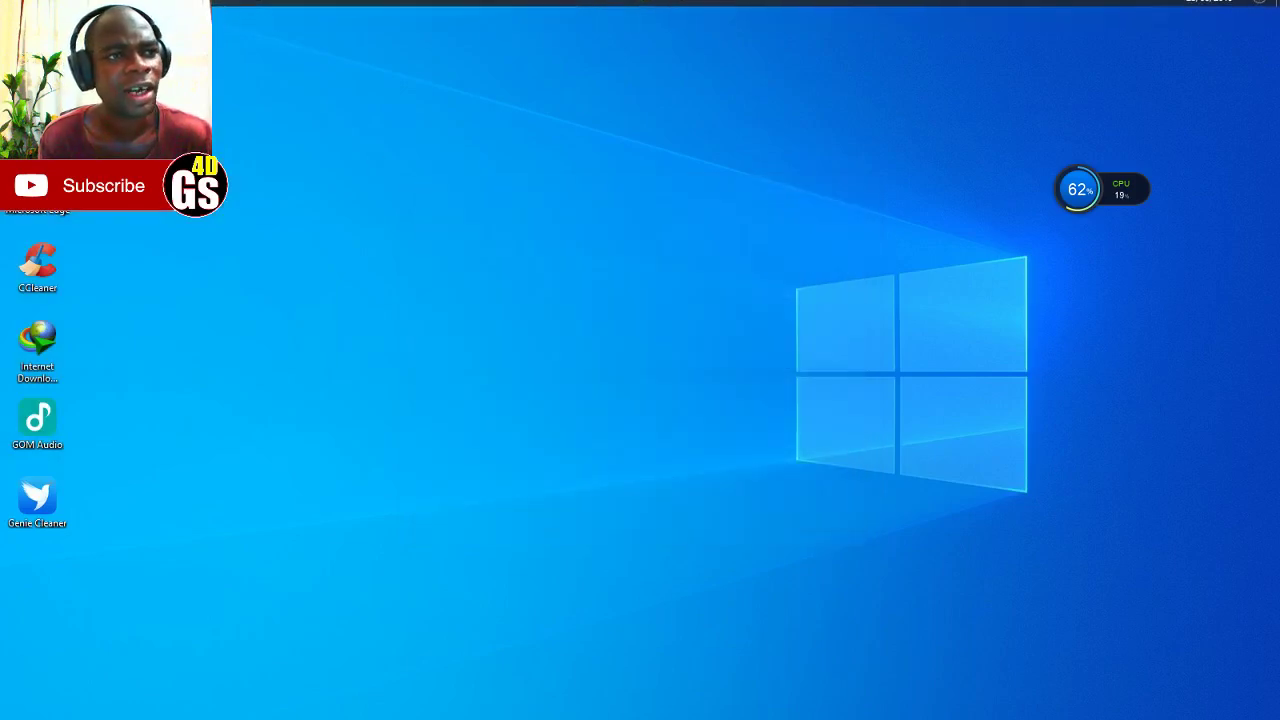
- Search Windows for "CCleaner" to show its available actions, and clear the search text
left_click(15, 15)
key("super+s")
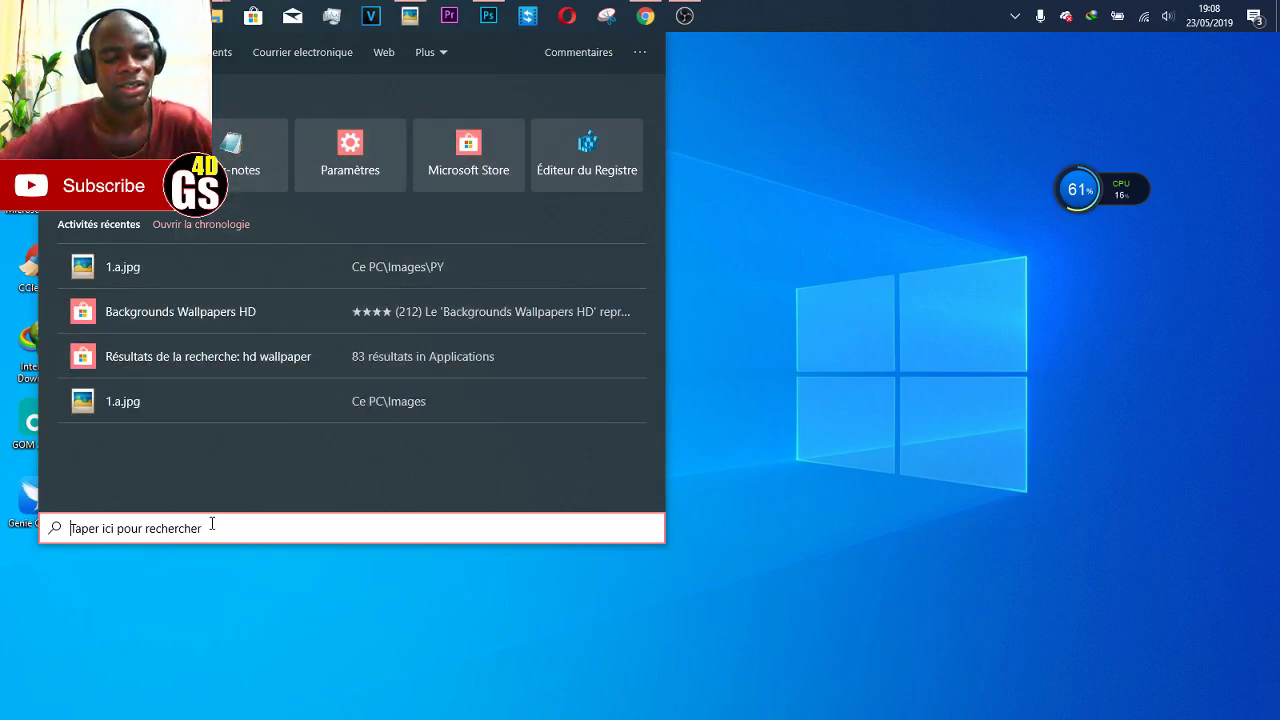
type("CC")
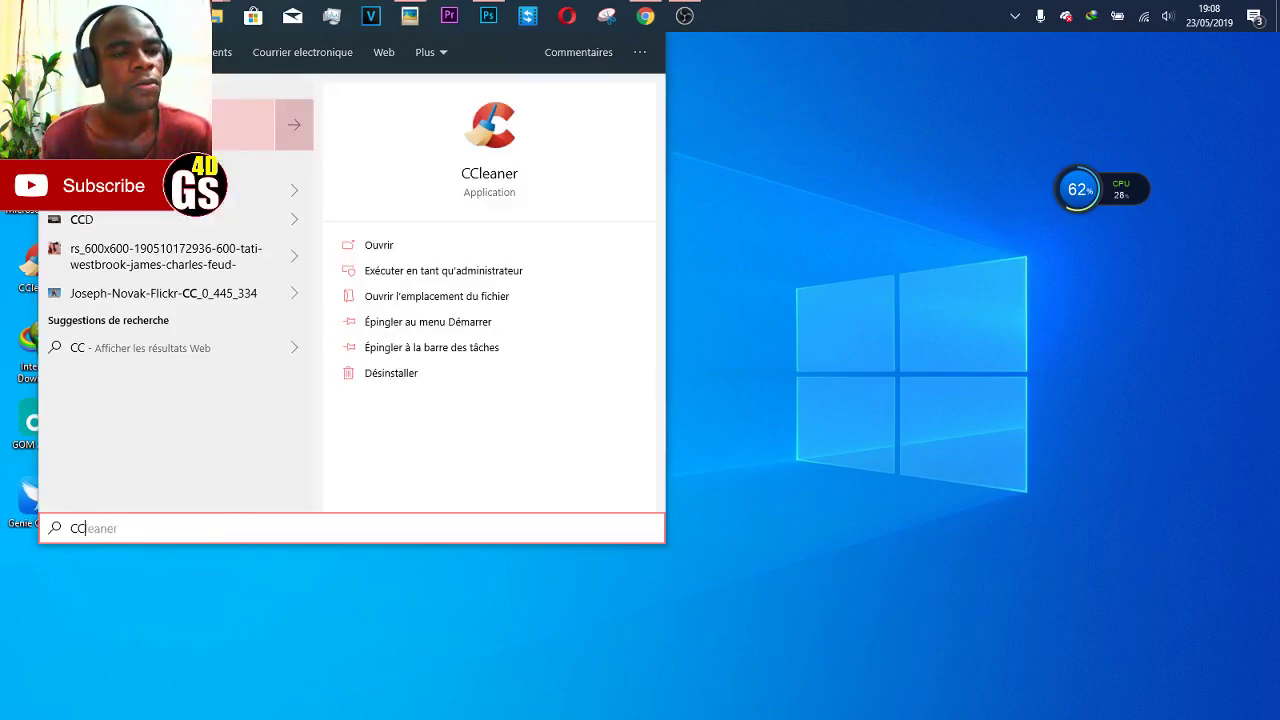
type("leaner")
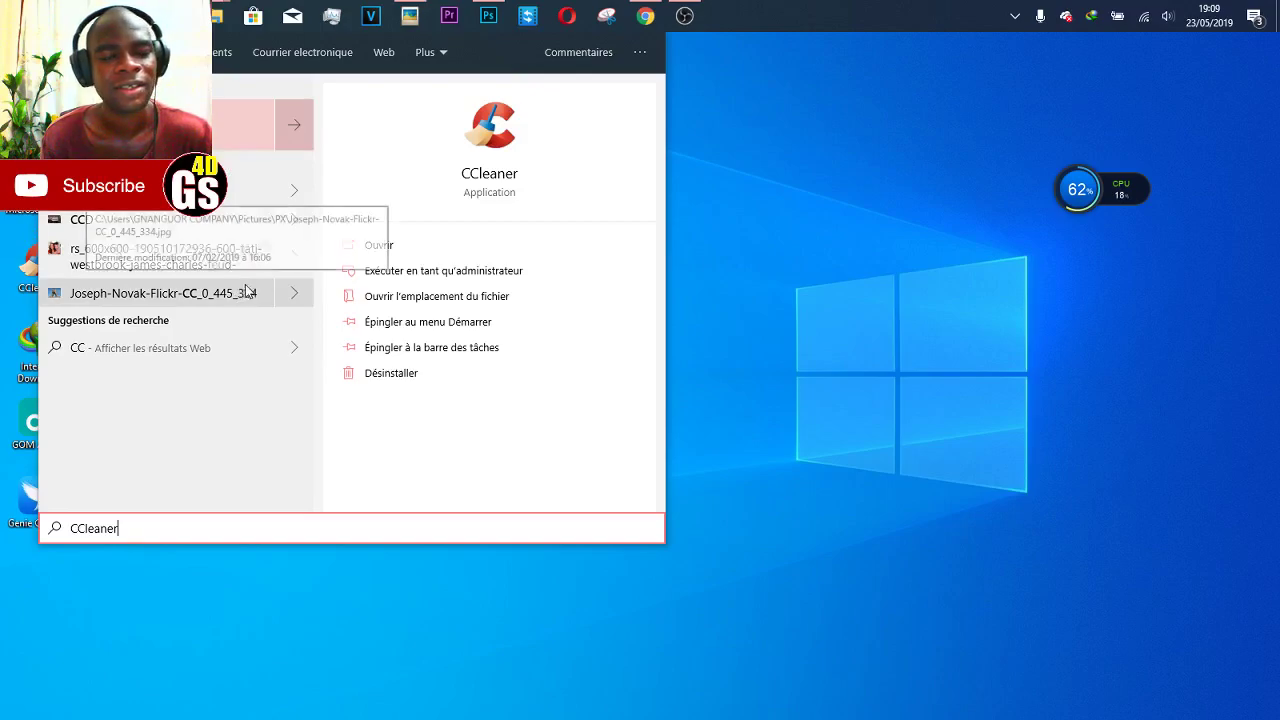
key("BackSpace")
key("BackSpace")
key("BackSpace")
key("BackSpace")
key("BackSpace")
key("BackSpace")
key("BackSpace")
key("BackSpace")
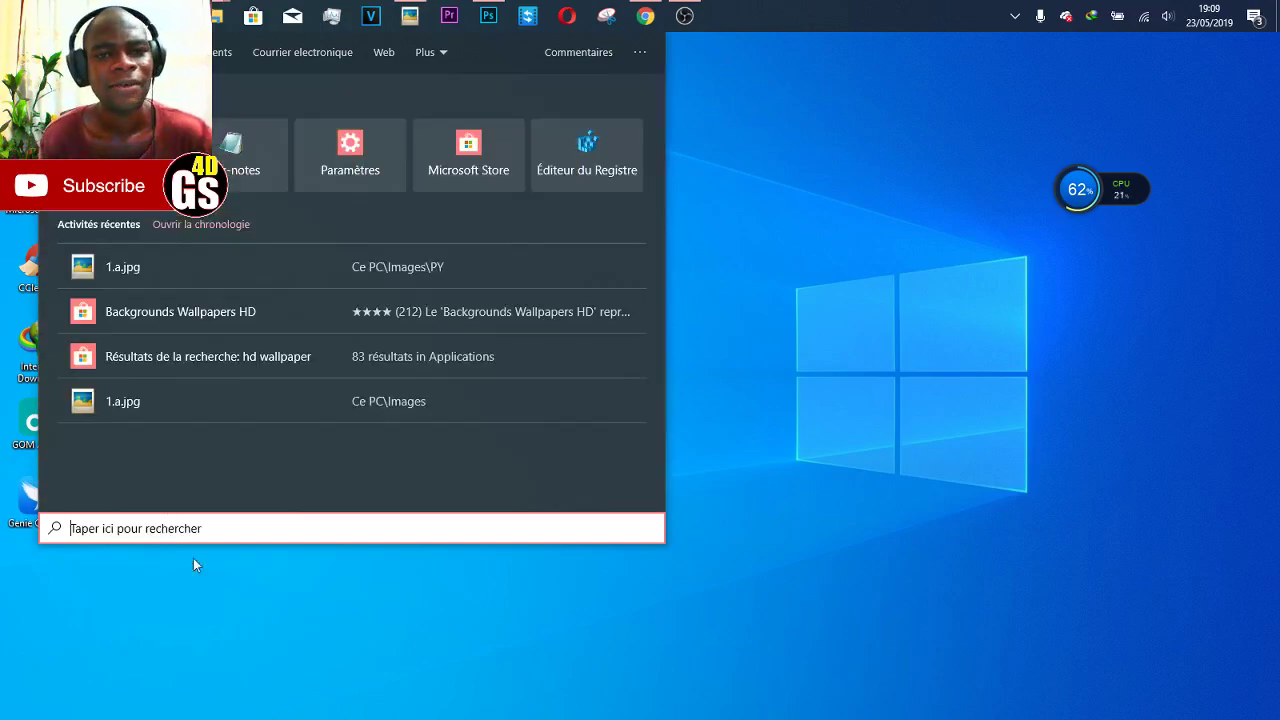
- Open and close the Registry Editor from the suggested apps, and look through the Start menu's app list
left_click(594, 158)
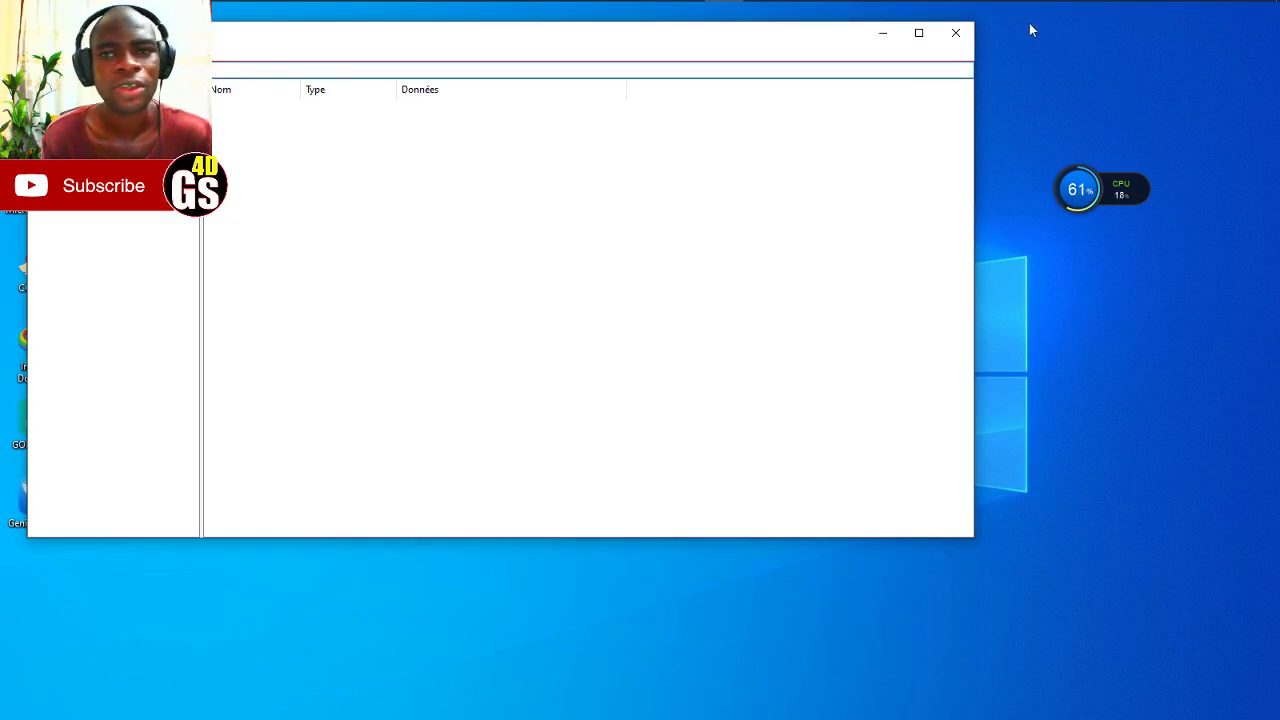
left_click(955, 33)
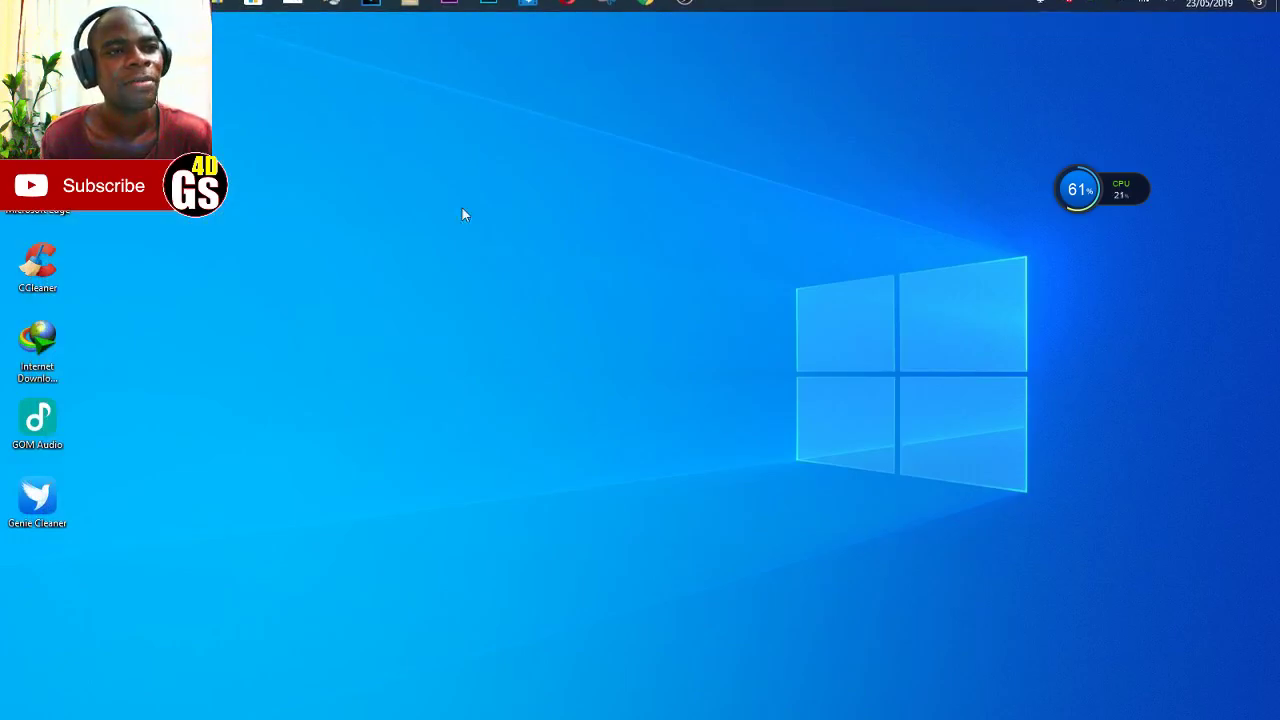
key("super")
scroll(395, 243, "down", 3)
scroll(396, 249, "up", 3)
scroll(395, 249, "up", 1)
left_click(690, 12)
left_click(694, 10)
left_click(690, 12)
left_click(690, 12)
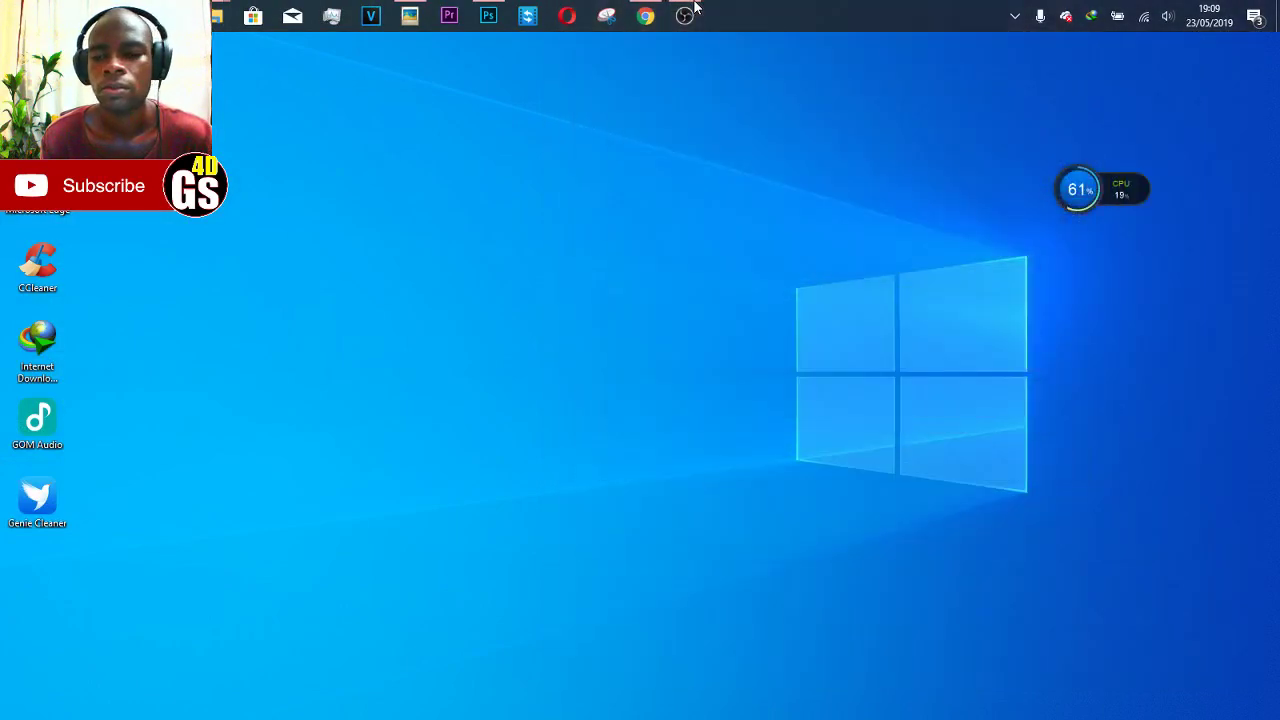
left_click(694, 8)
left_click(694, 8)
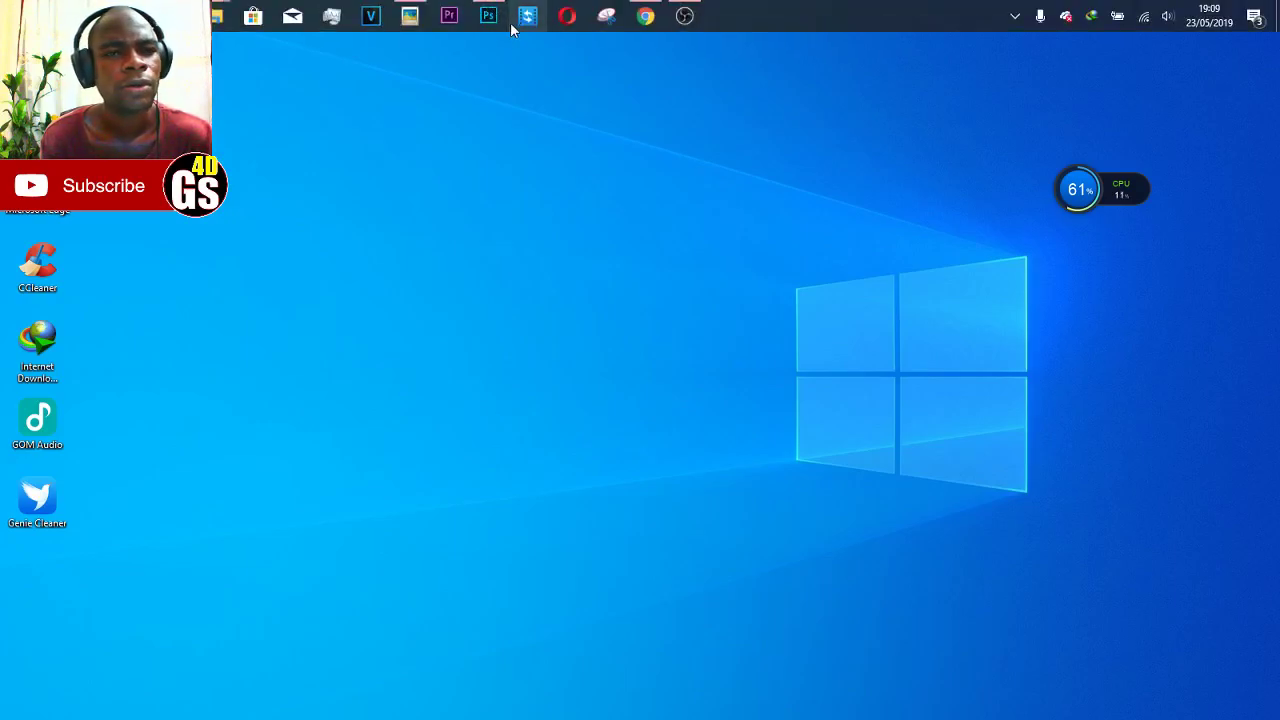
- Switch to Photoshop, delete the Capture1 layer, hide the VERSION 1903 and TEST text layers, and return to the desktop
left_click(495, 15)
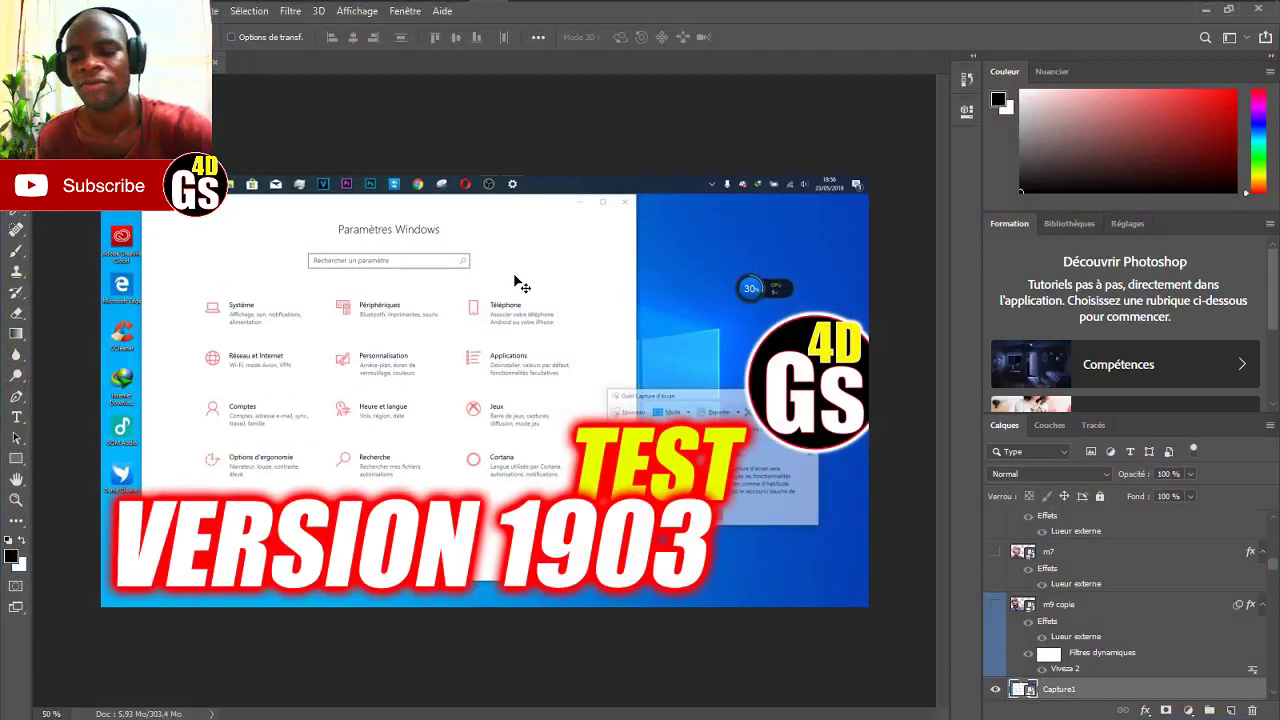
key("Delete")
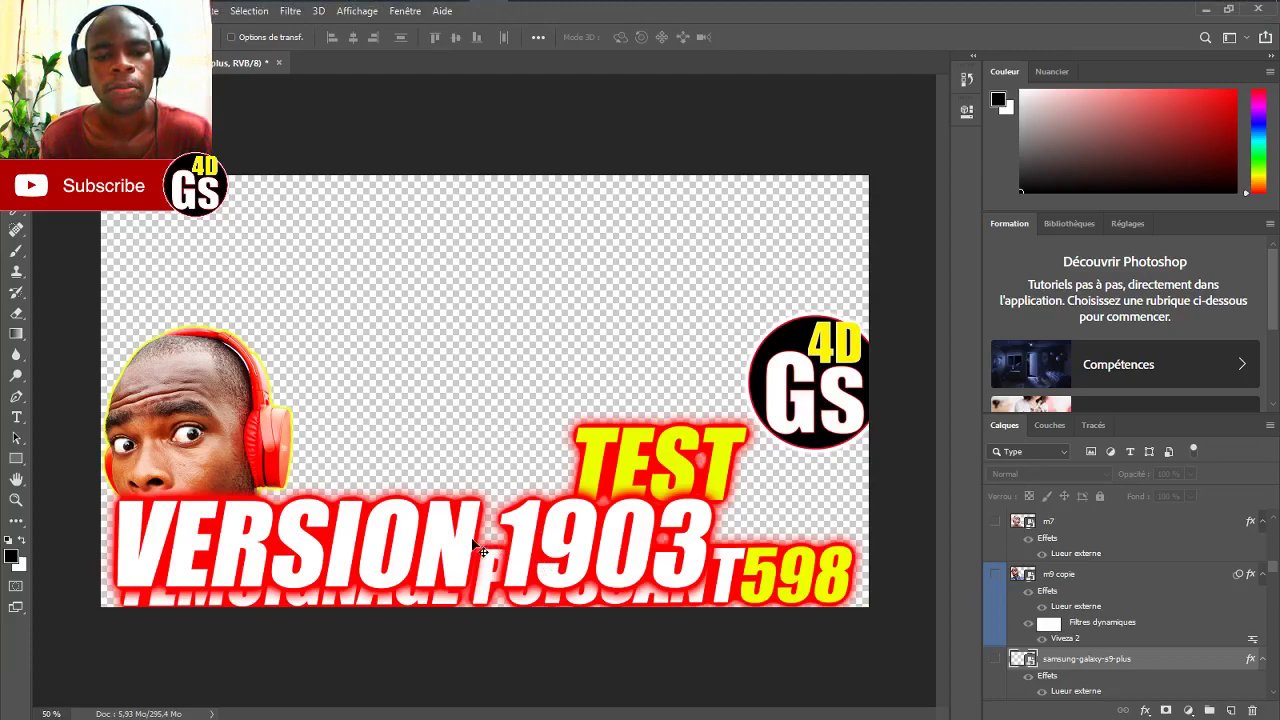
left_click(482, 551)
left_click(995, 521)
left_click(1080, 626)
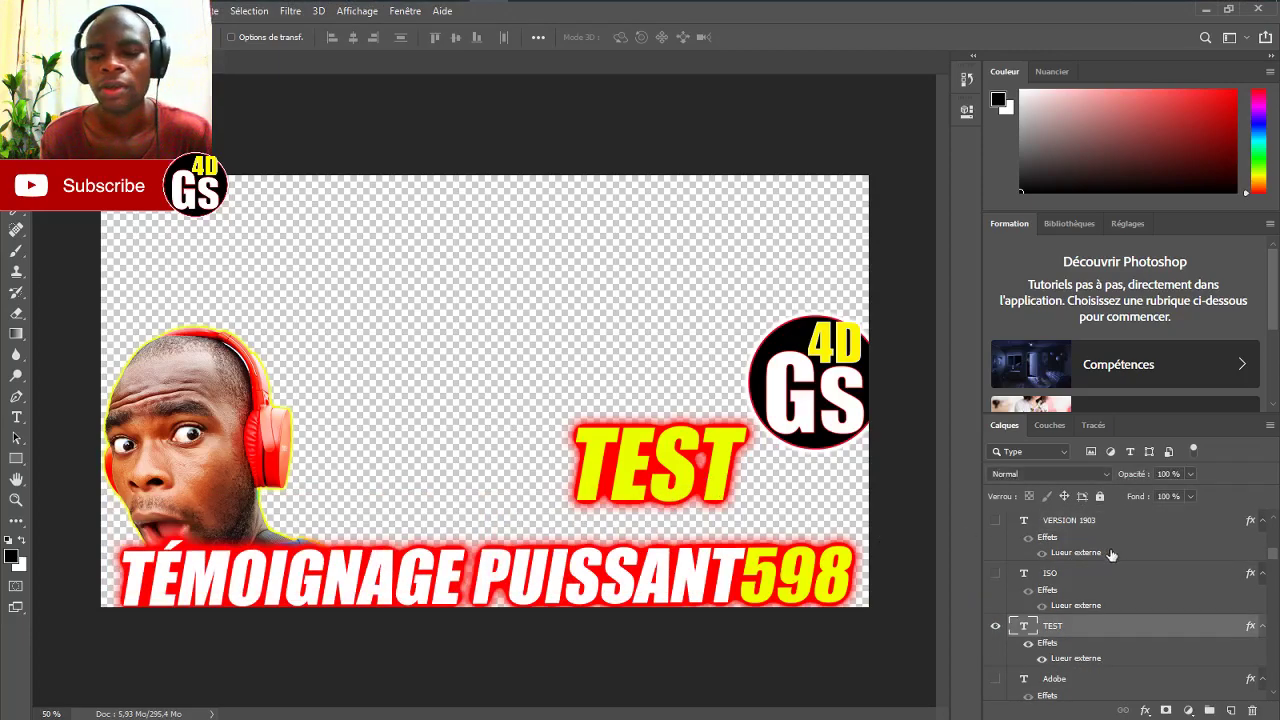
left_click(995, 627)
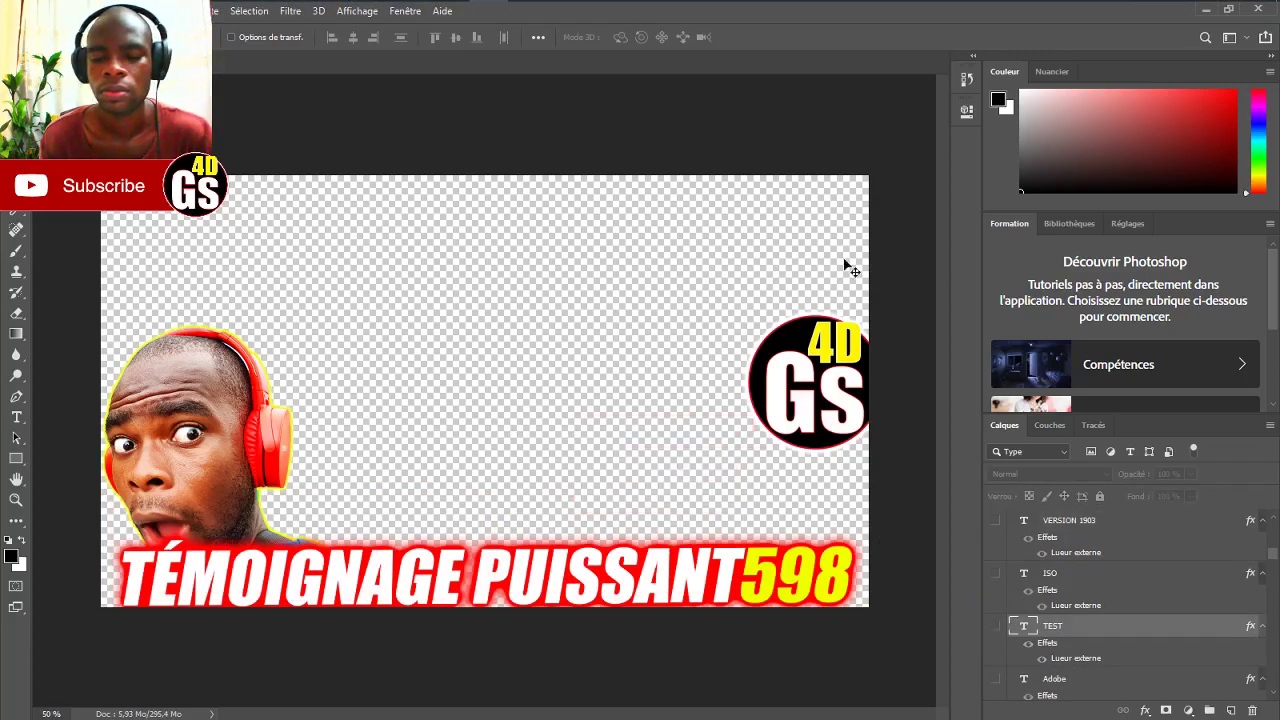
left_click(488, 15)
- Show the Start menu and the hidden notification-area icons, and check which application is using the microphone
key("super")
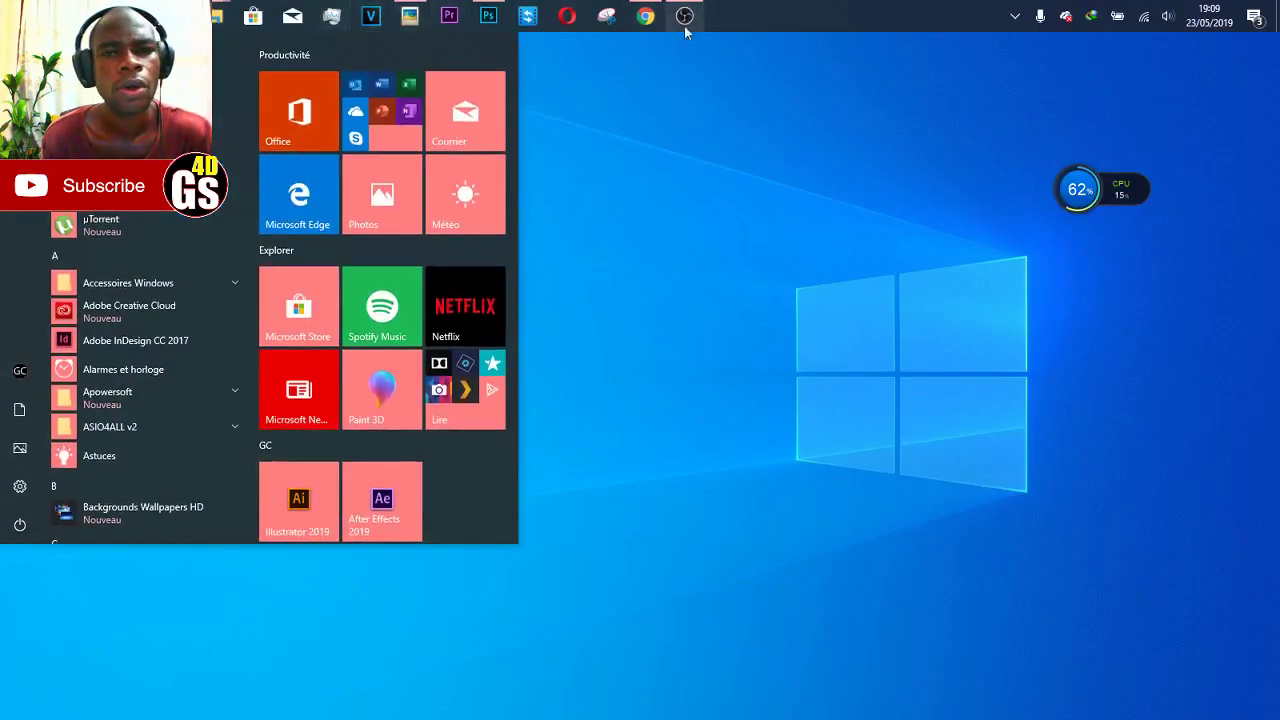
left_click(1015, 16)
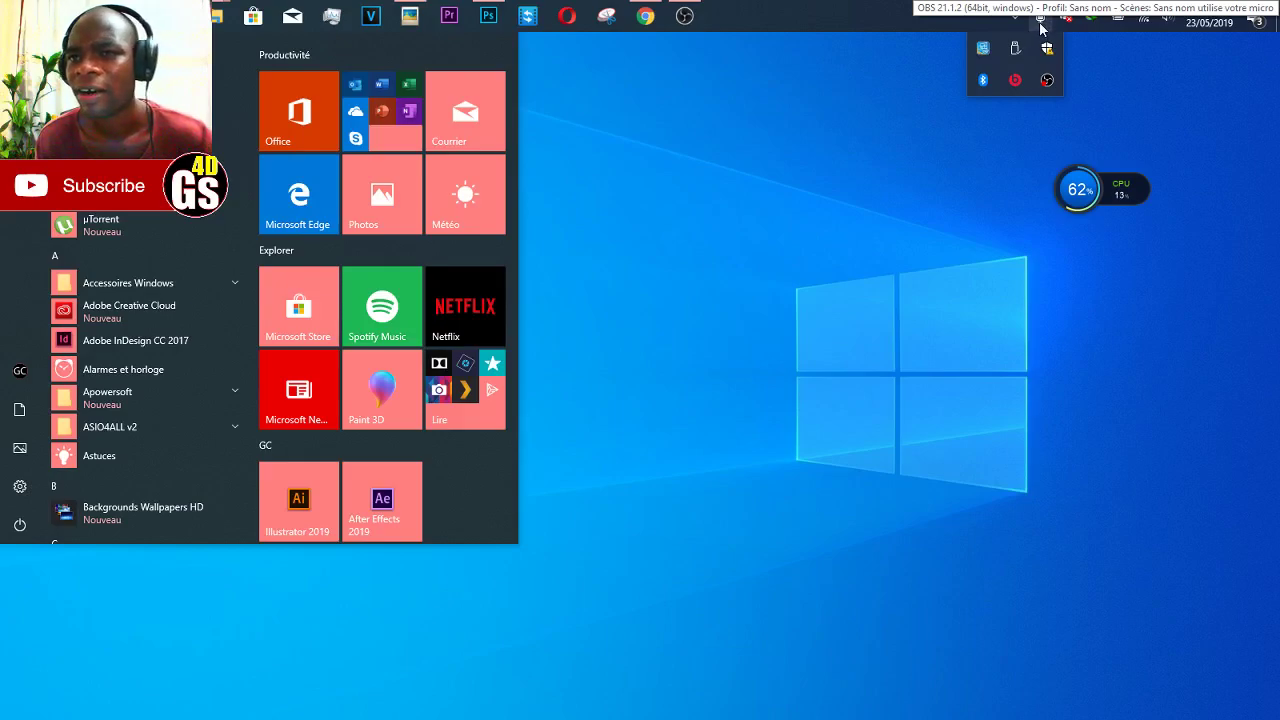
left_click(1040, 28)
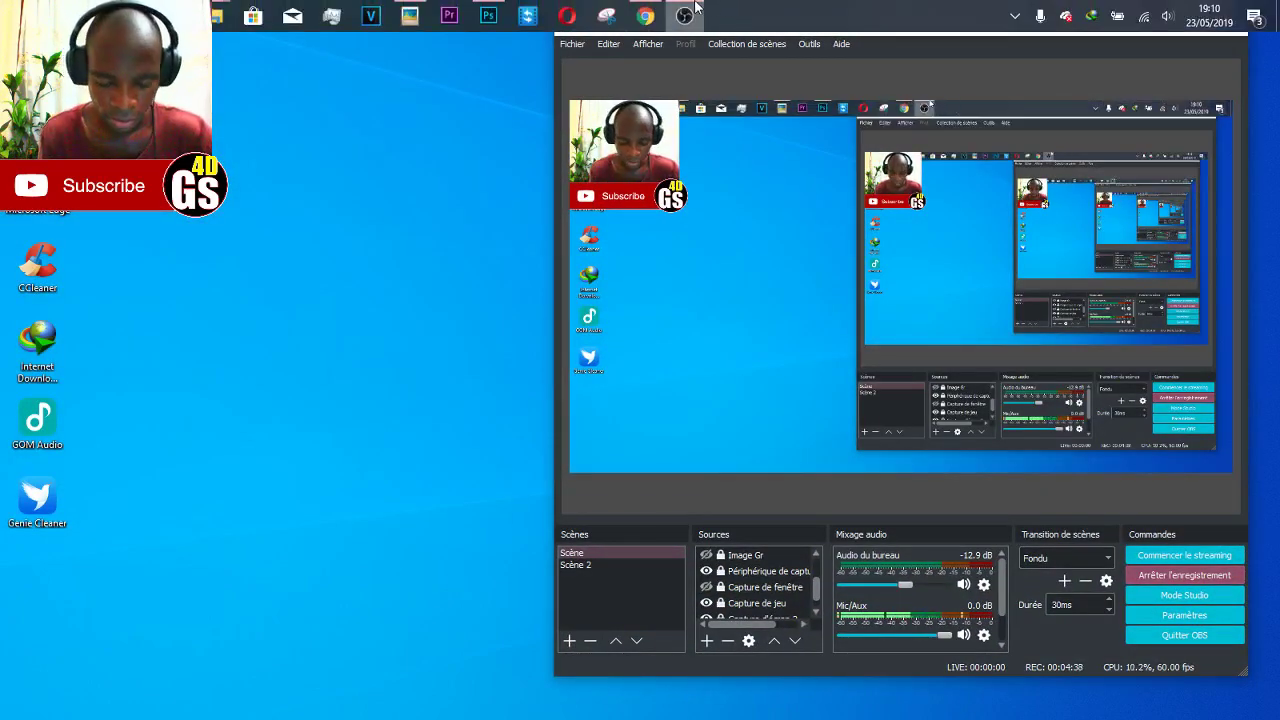
left_click(693, 10)
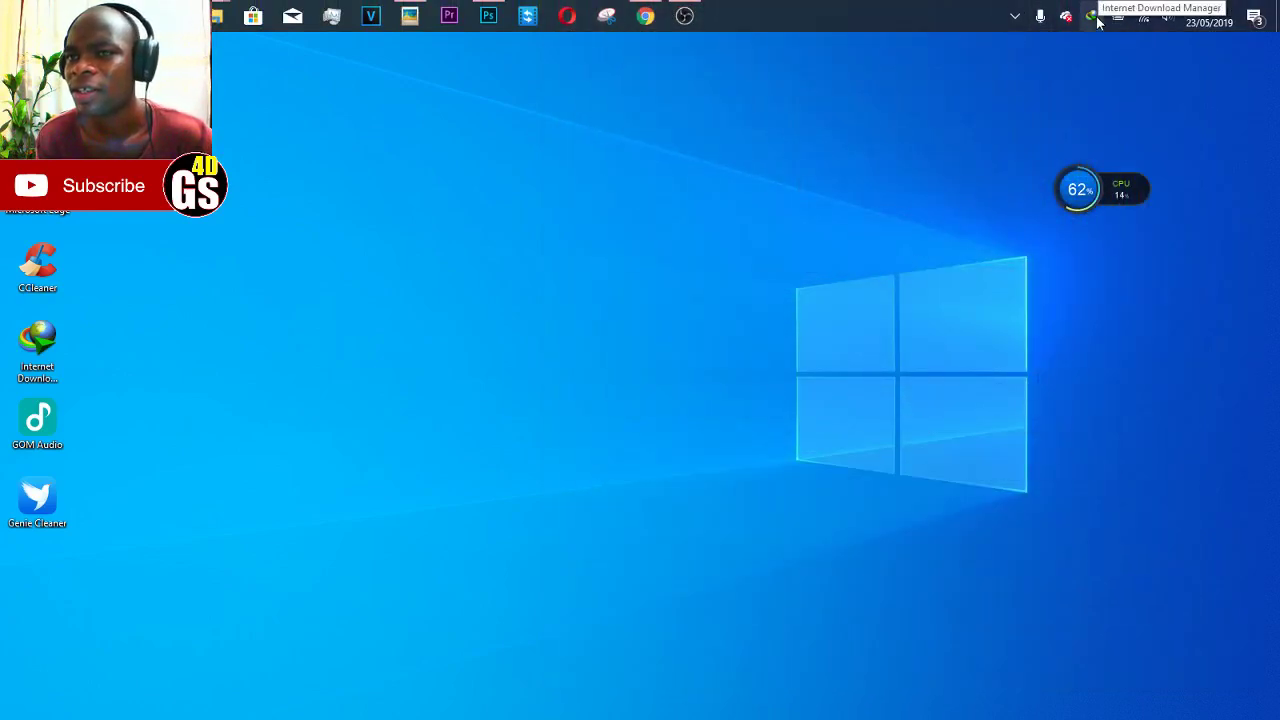
- View the system volume and the list of available playback devices, and dismiss it
left_click(1172, 18)
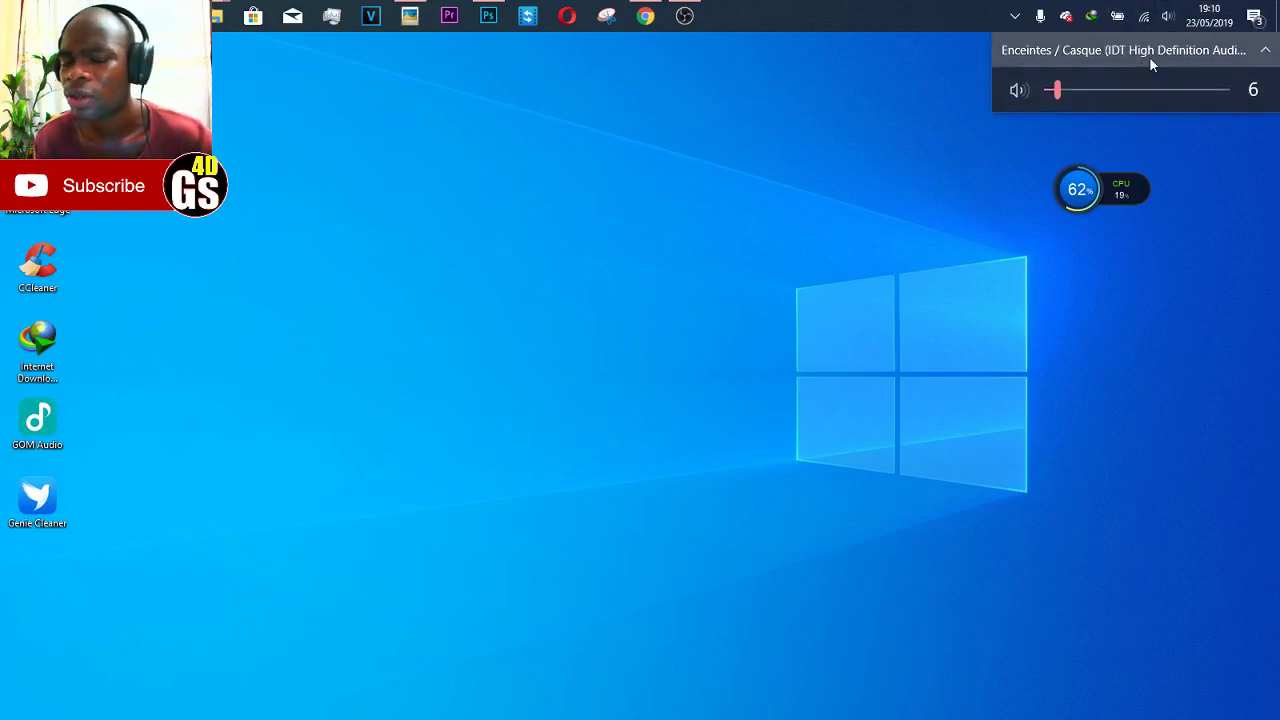
left_click(1149, 56)
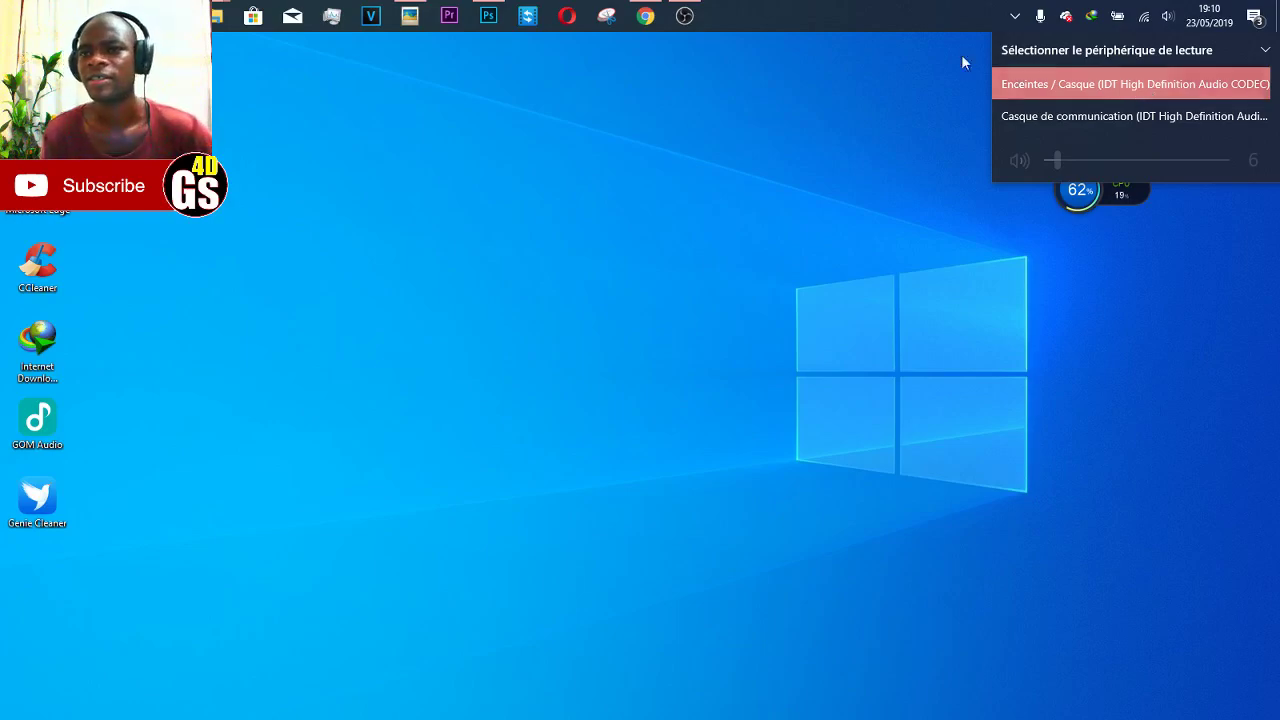
left_click(929, 8)
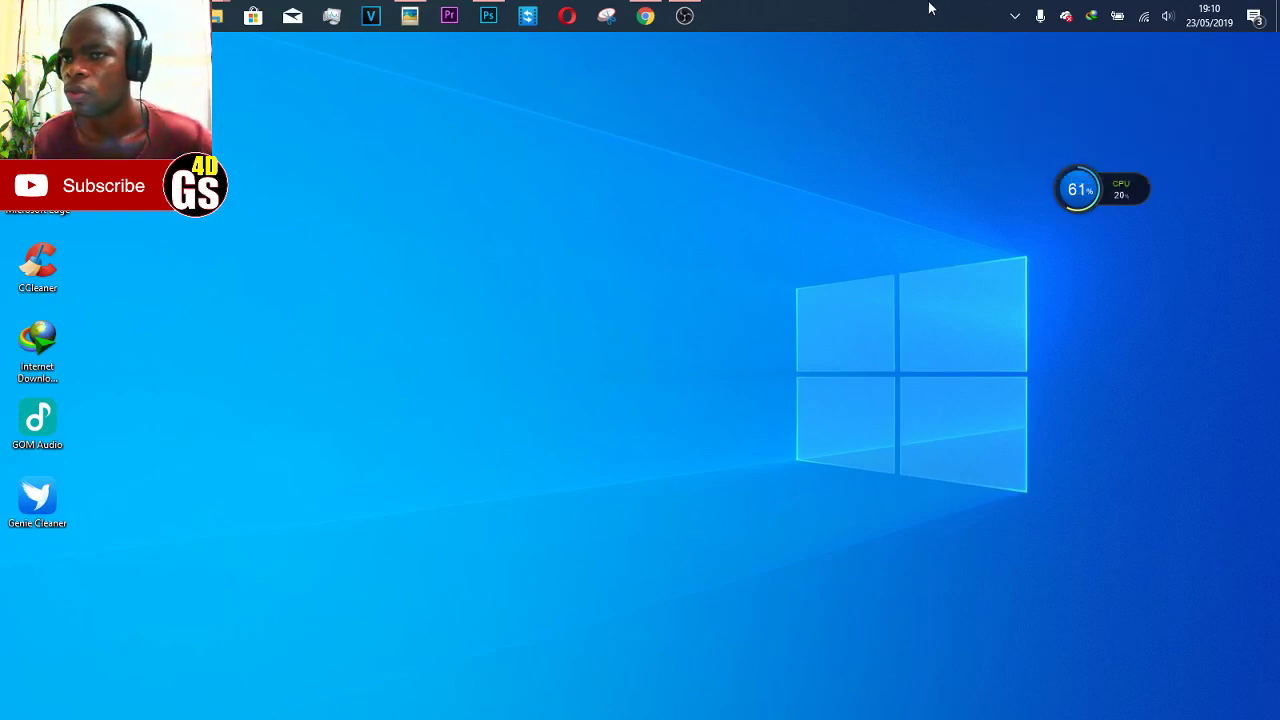
- Display the system calendar, switch it to the 2019 month overview, and leave it
left_click(1197, 22)
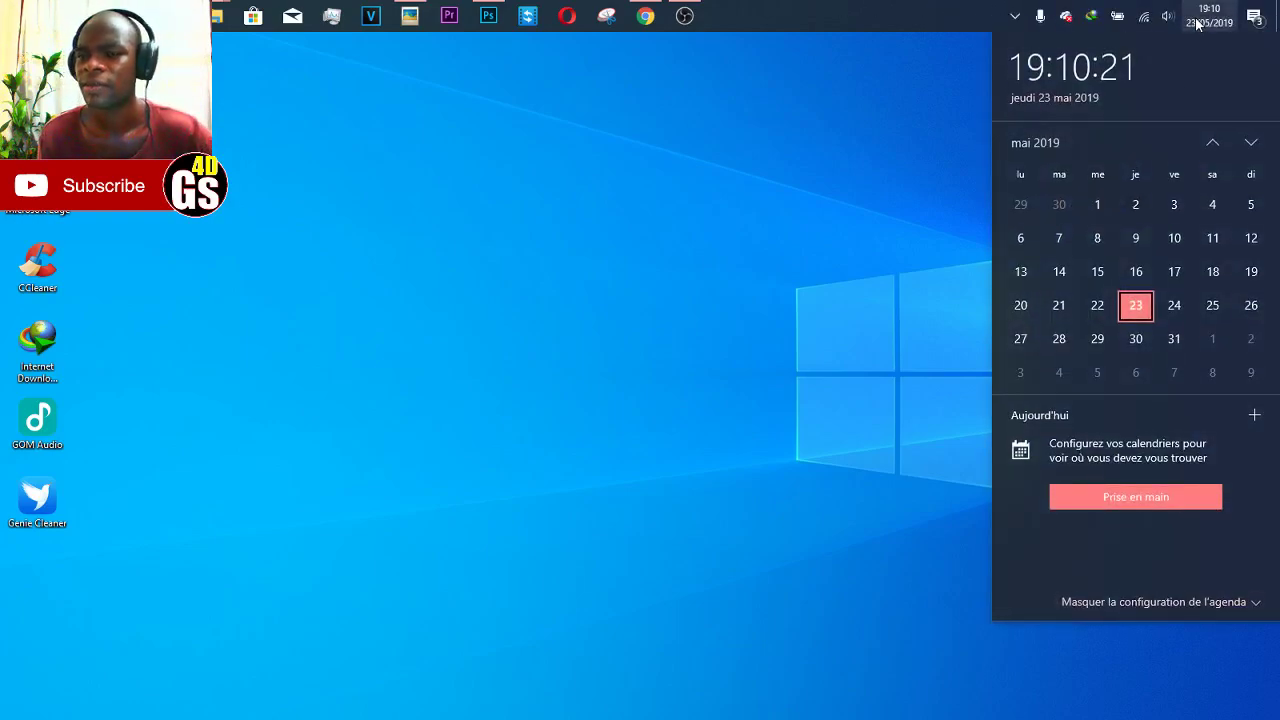
left_click(1035, 146)
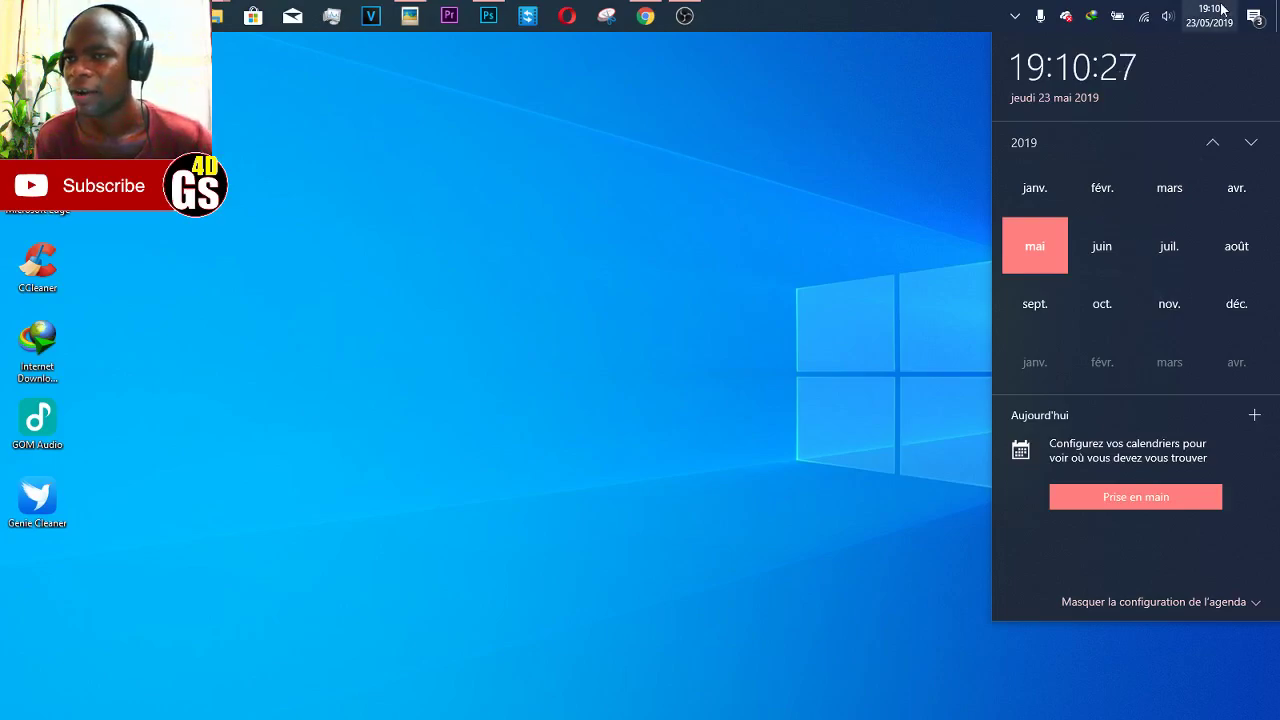
left_click(1250, 24)
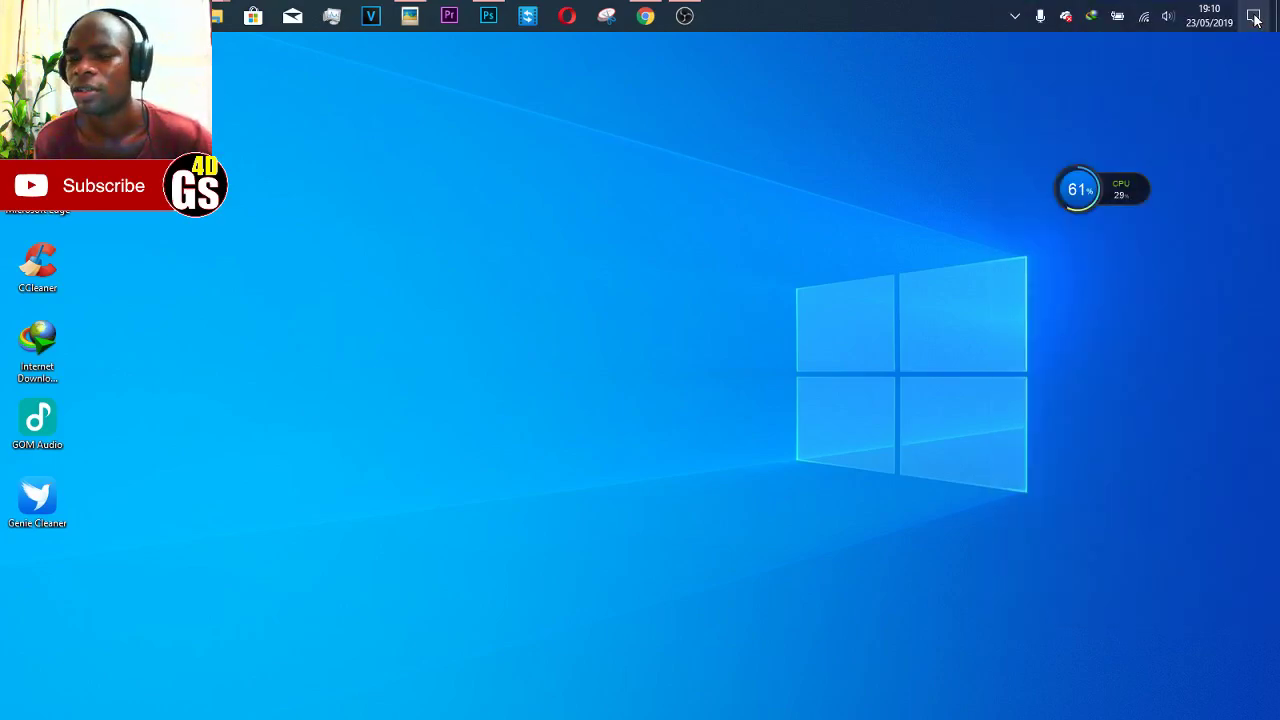
- Look through the Windows notifications and launch Backgrounds Wallpapers HD from its Microsoft Store notification
left_click(1254, 18)
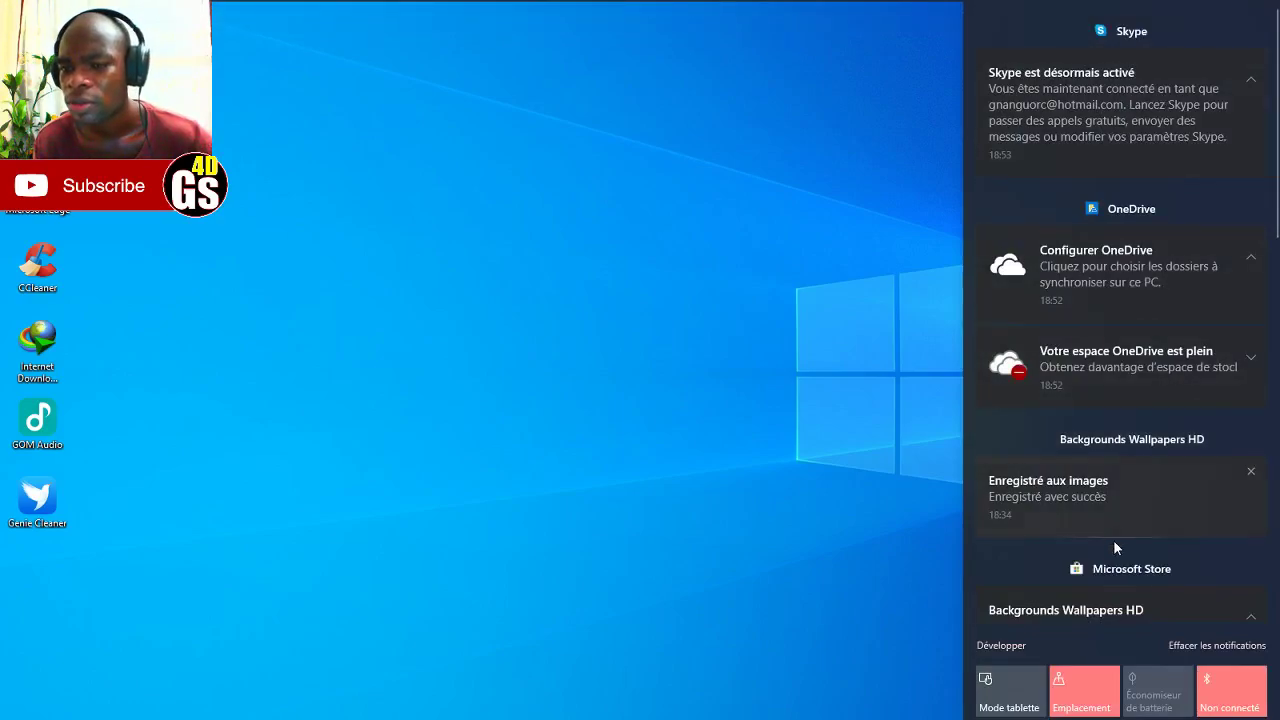
scroll(1112, 539, "down", 5)
scroll(1088, 380, "down", 4)
scroll(1087, 388, "up", 8)
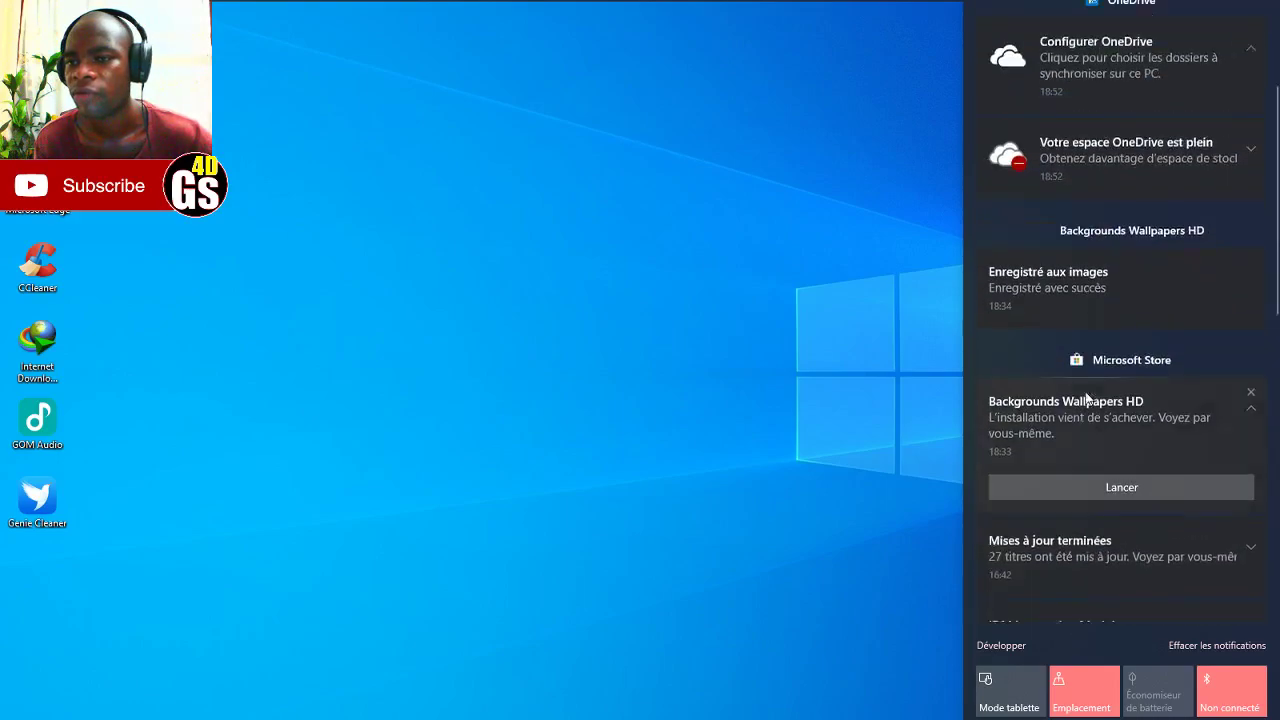
scroll(1086, 390, "down", 1)
left_click(1086, 362)
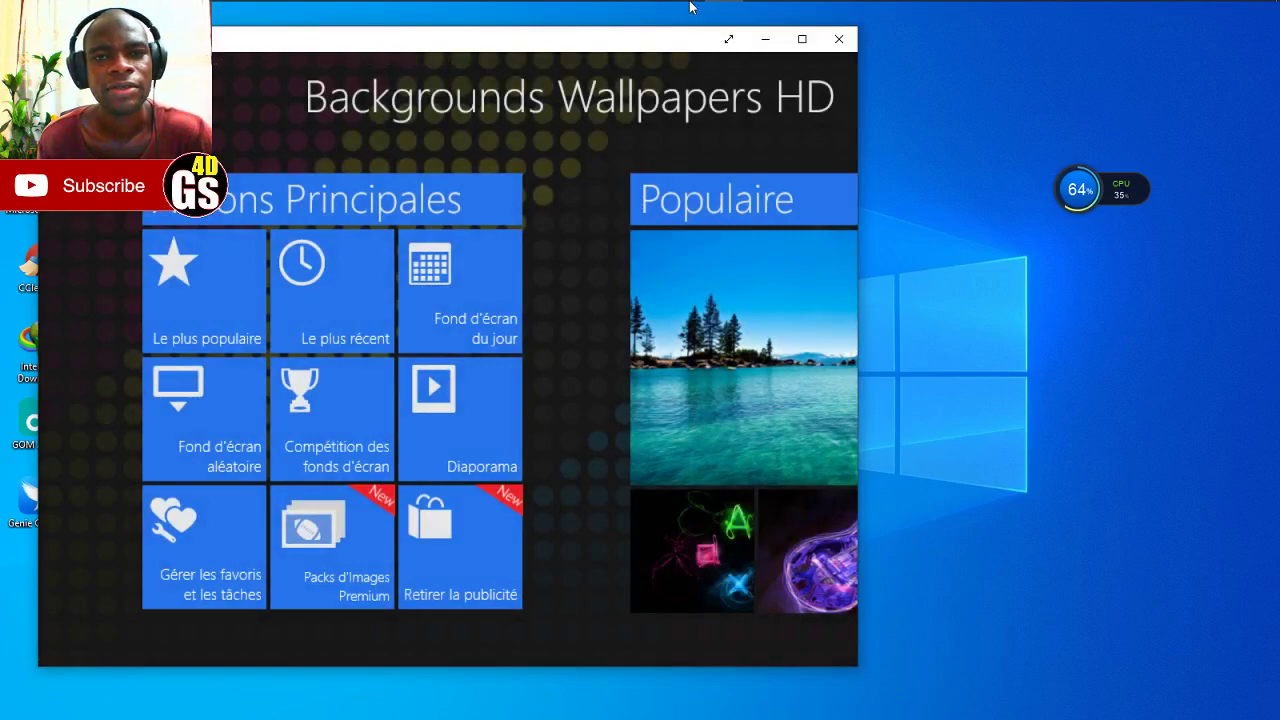
- Open Task Manager, move it beside the wallpaper app's main tiles, and examine the running processes and their resource usage
mouse_move(690, 7)
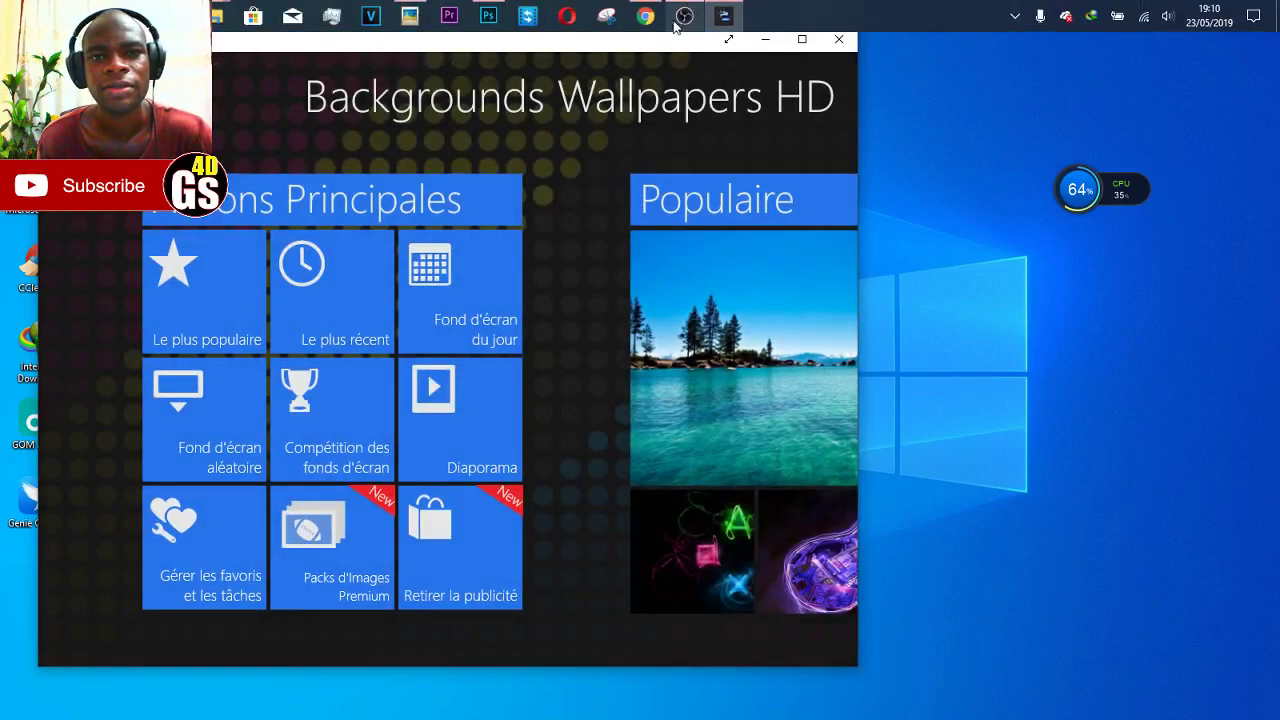
left_click(331, 16)
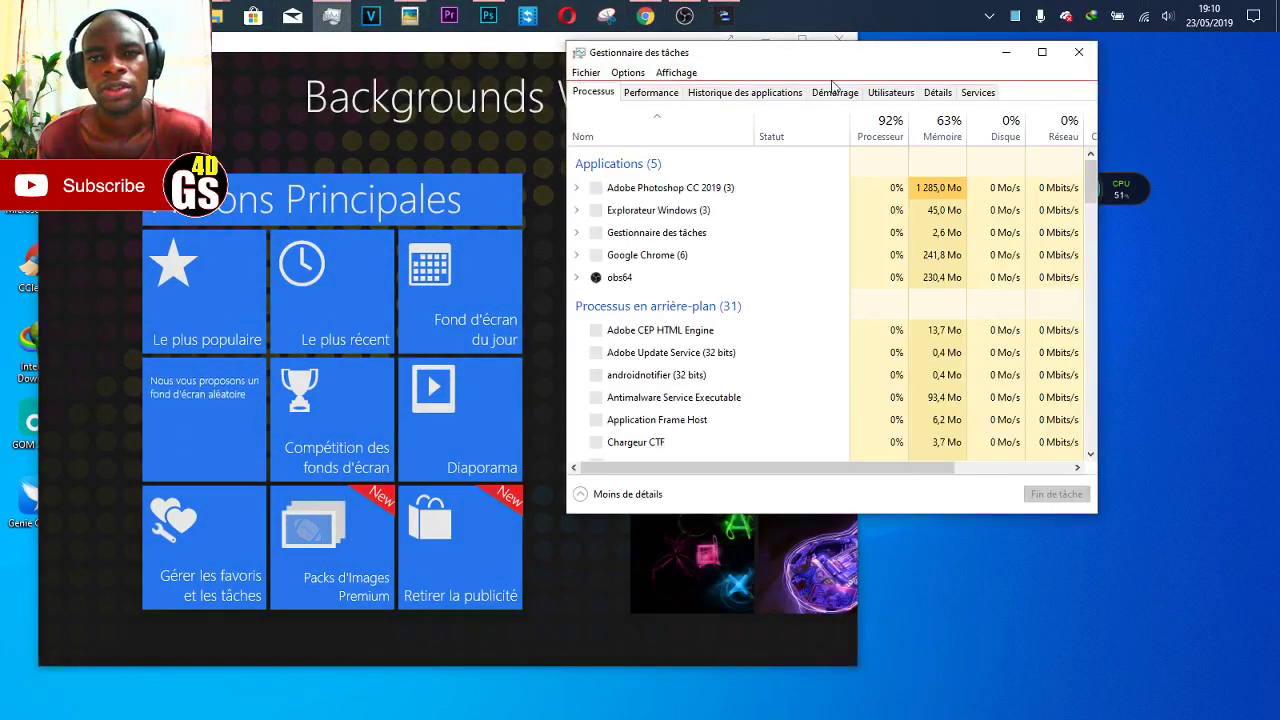
left_click_drag(850, 61, 968, 66)
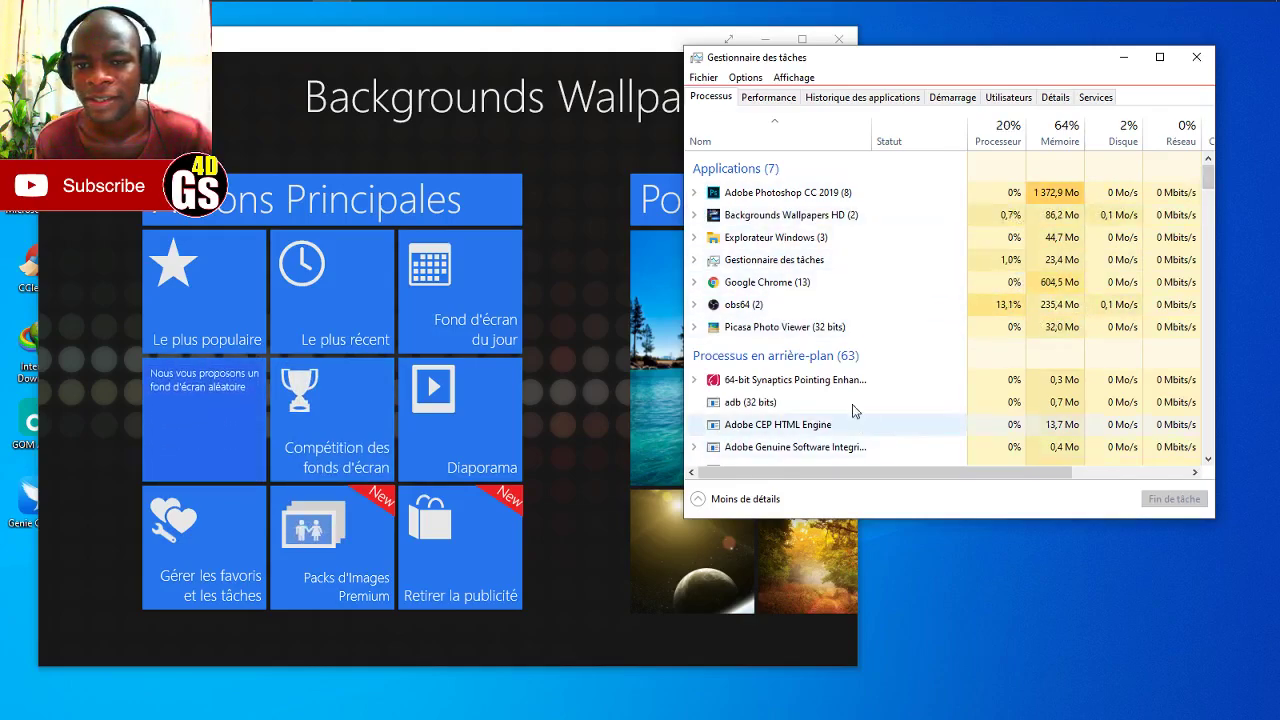
scroll(850, 380, "down", 3)
scroll(843, 368, "up", 2)
scroll(845, 368, "up", 1)
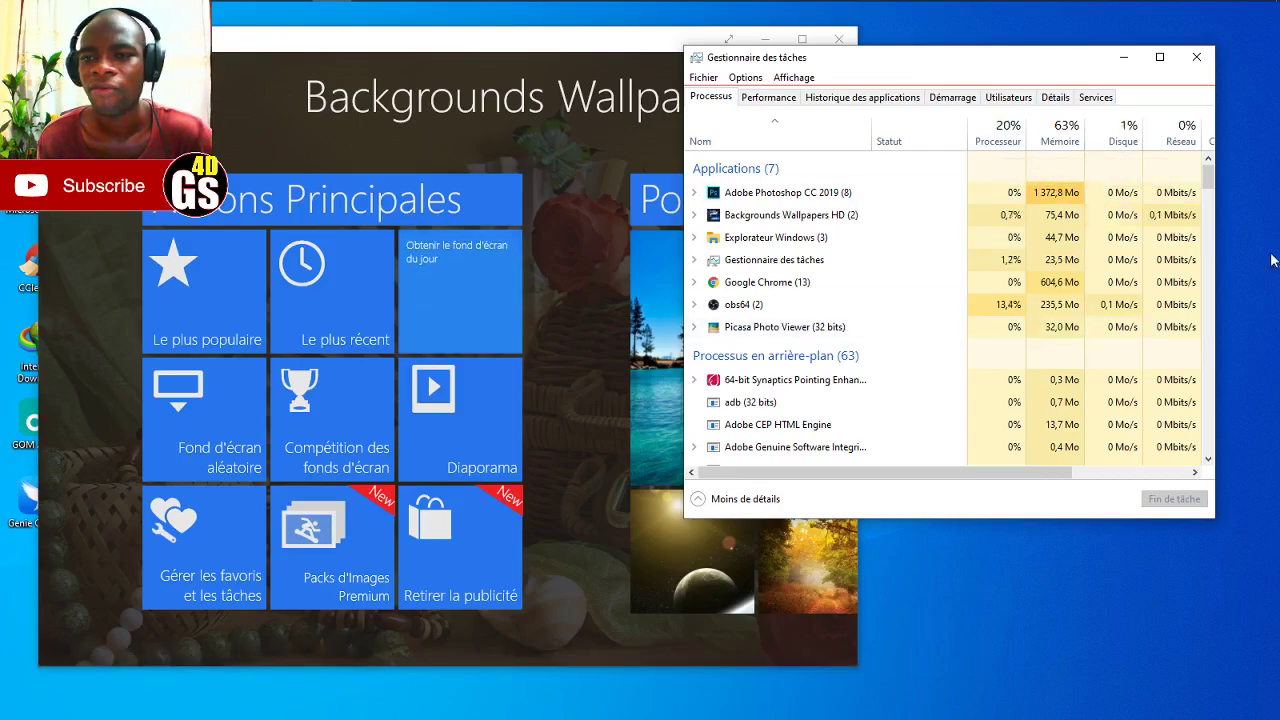
- View the processor performance graph in Task Manager and return to the process list
left_click(787, 104)
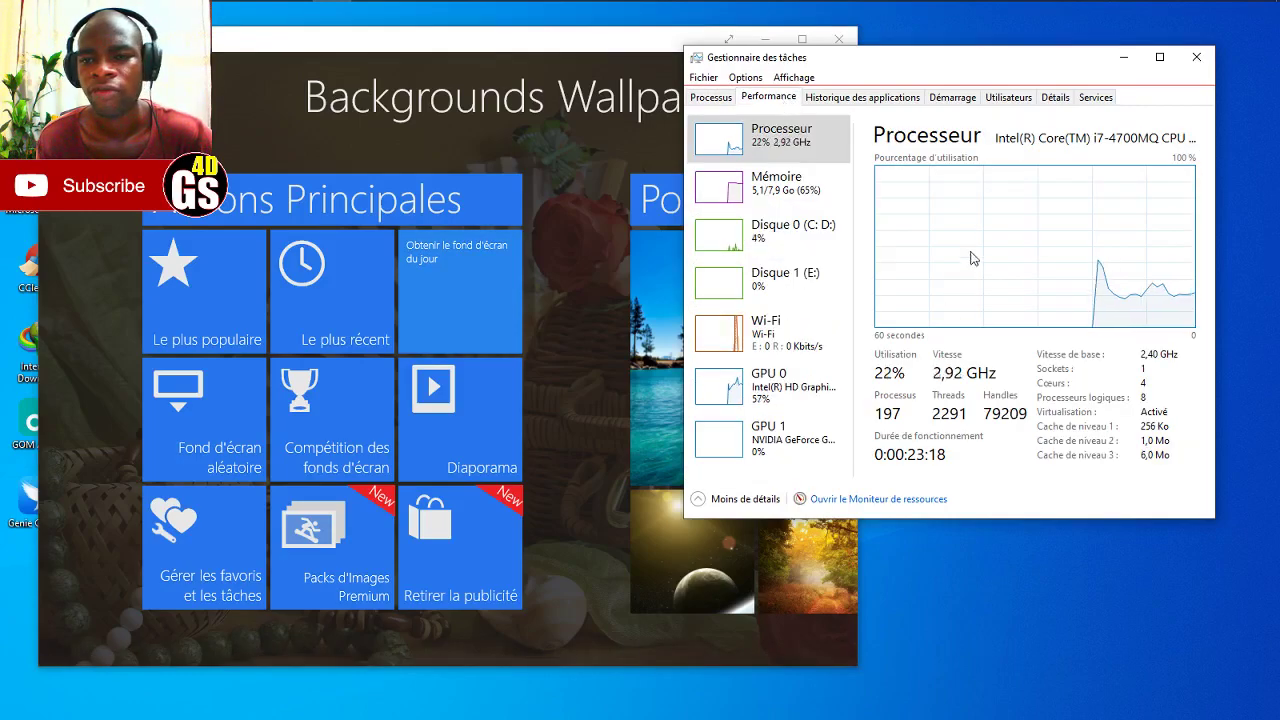
left_click(711, 97)
- Browse Backgrounds Wallpapers HD past the popular images to its categories, and open the Célébrités category
left_click(632, 129)
scroll(685, 275, "down", 10)
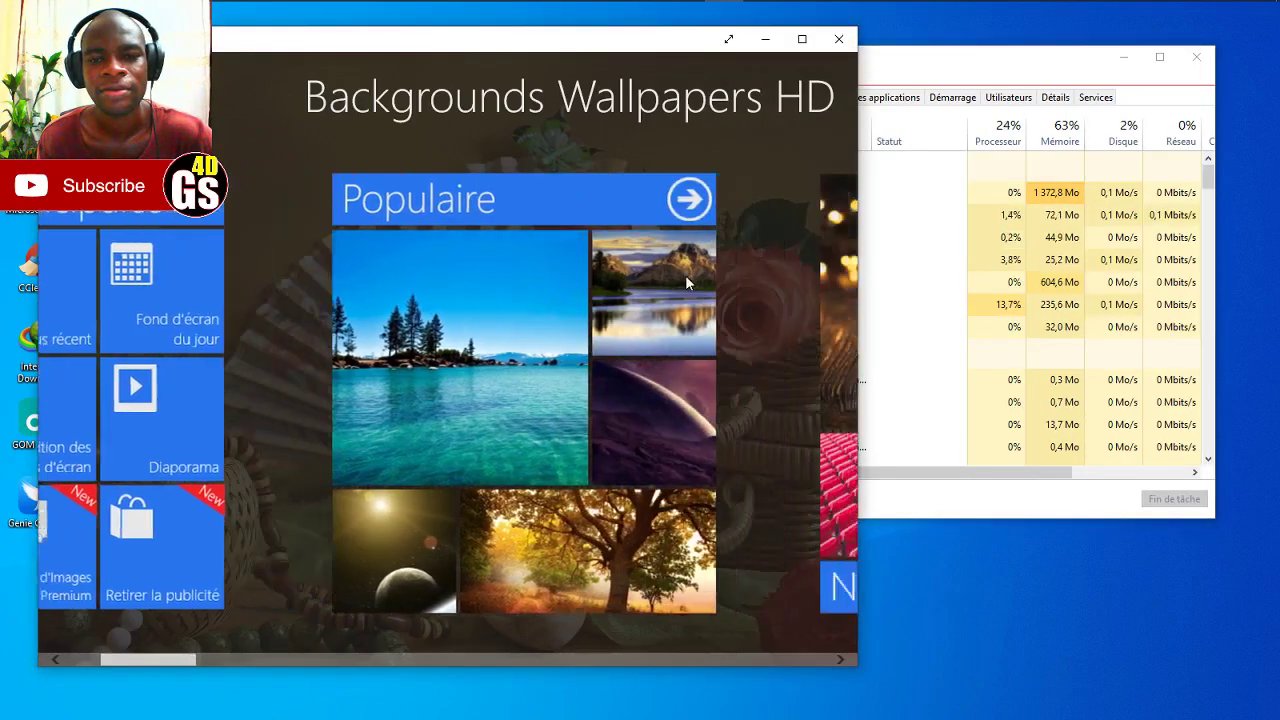
scroll(665, 281, "down", 5)
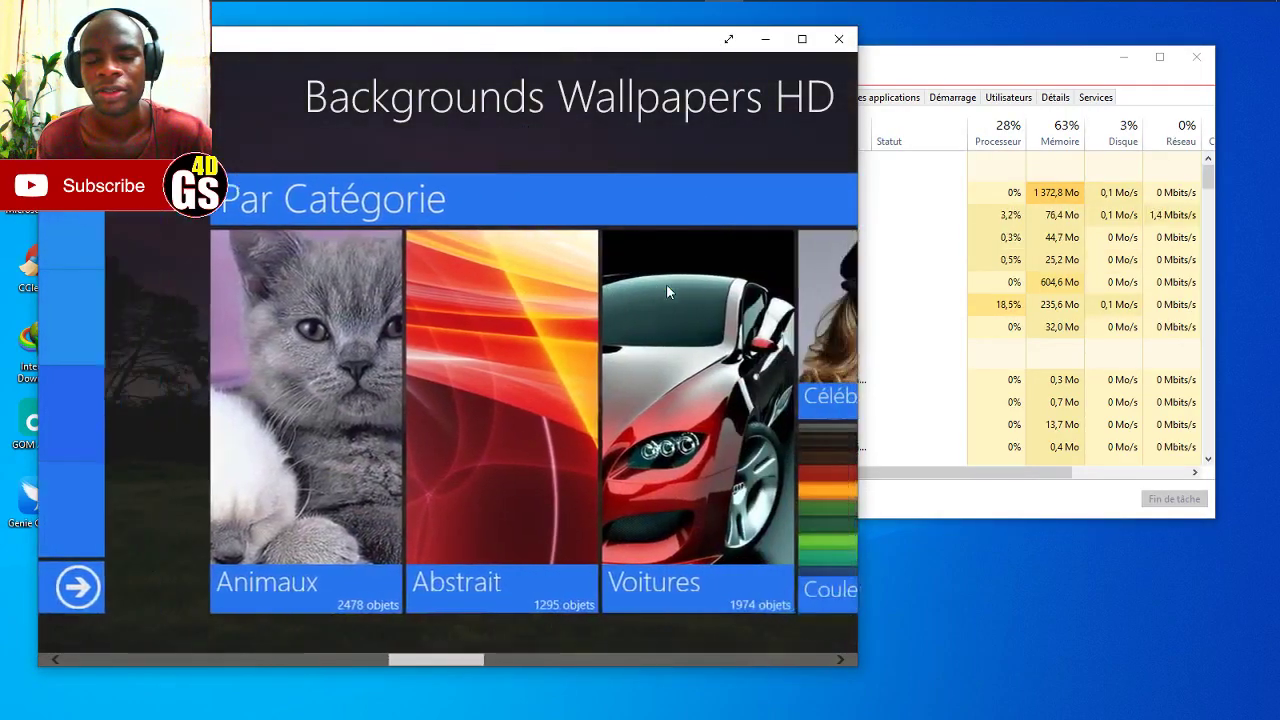
left_click(640, 240)
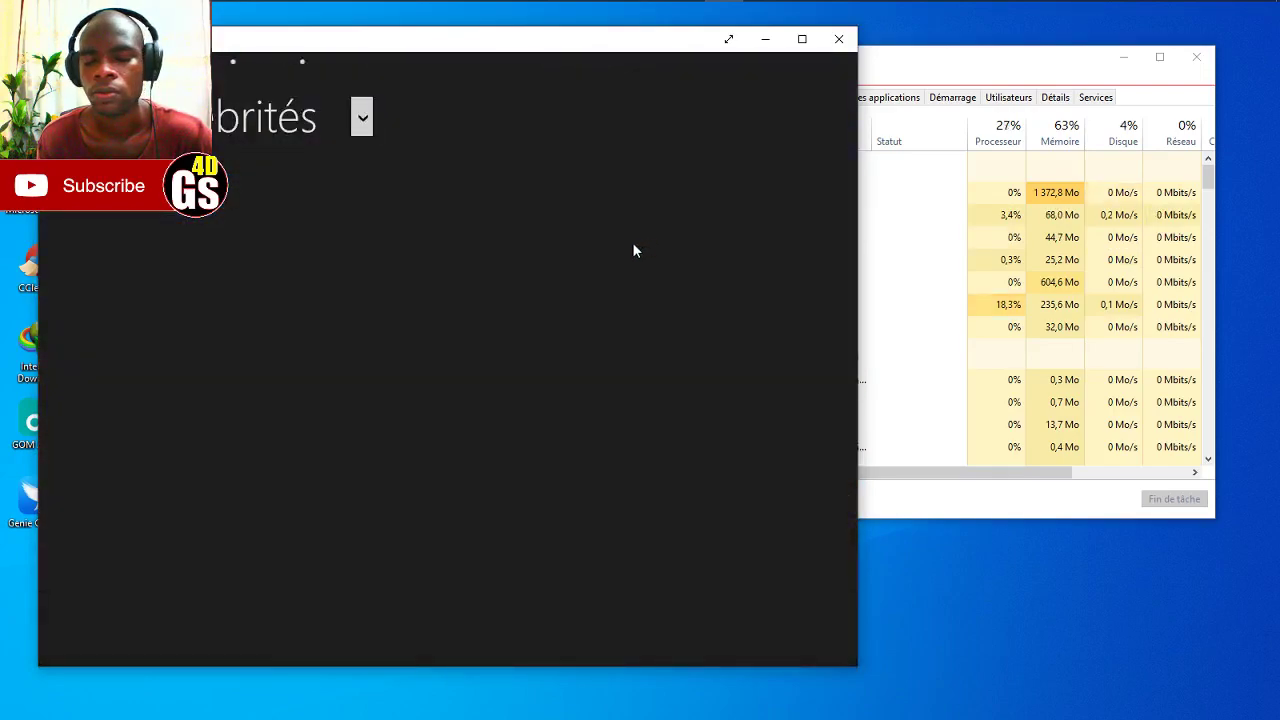
scroll(537, 389, "down", 3)
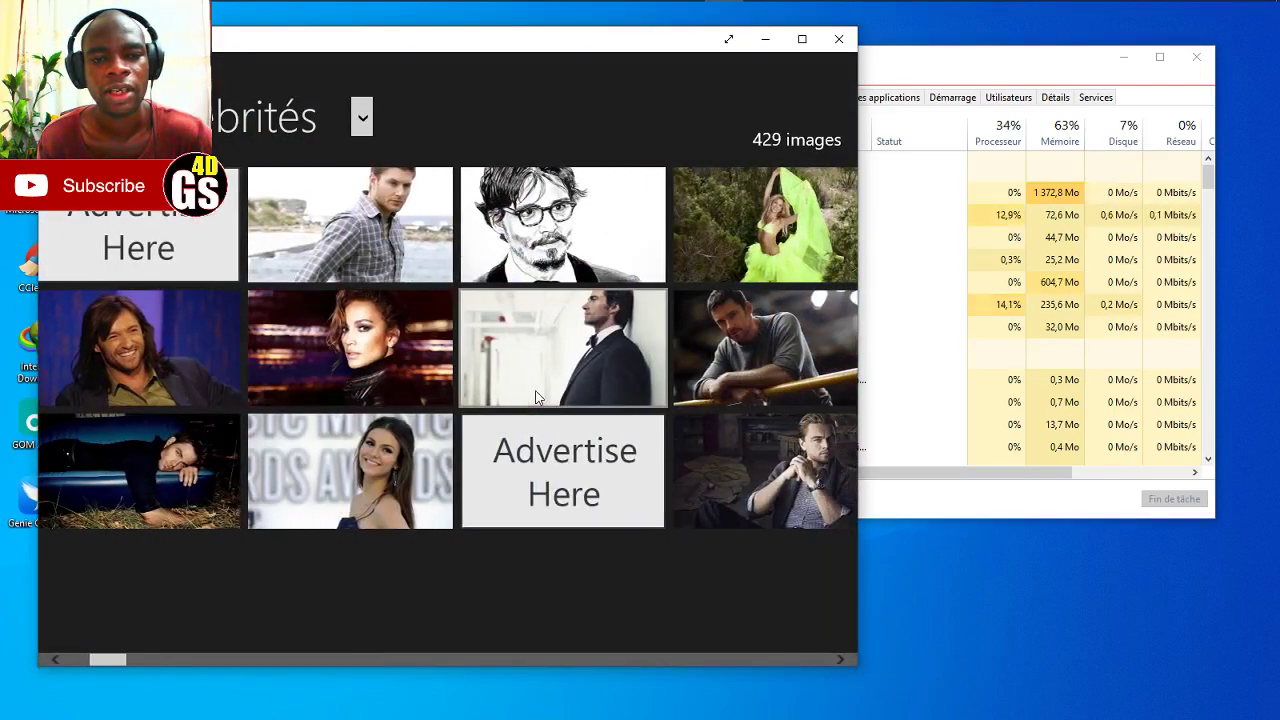
- Expand the wallpaper app to full screen and open the image of the woman in the white turtleneck sweater
left_click(729, 38)
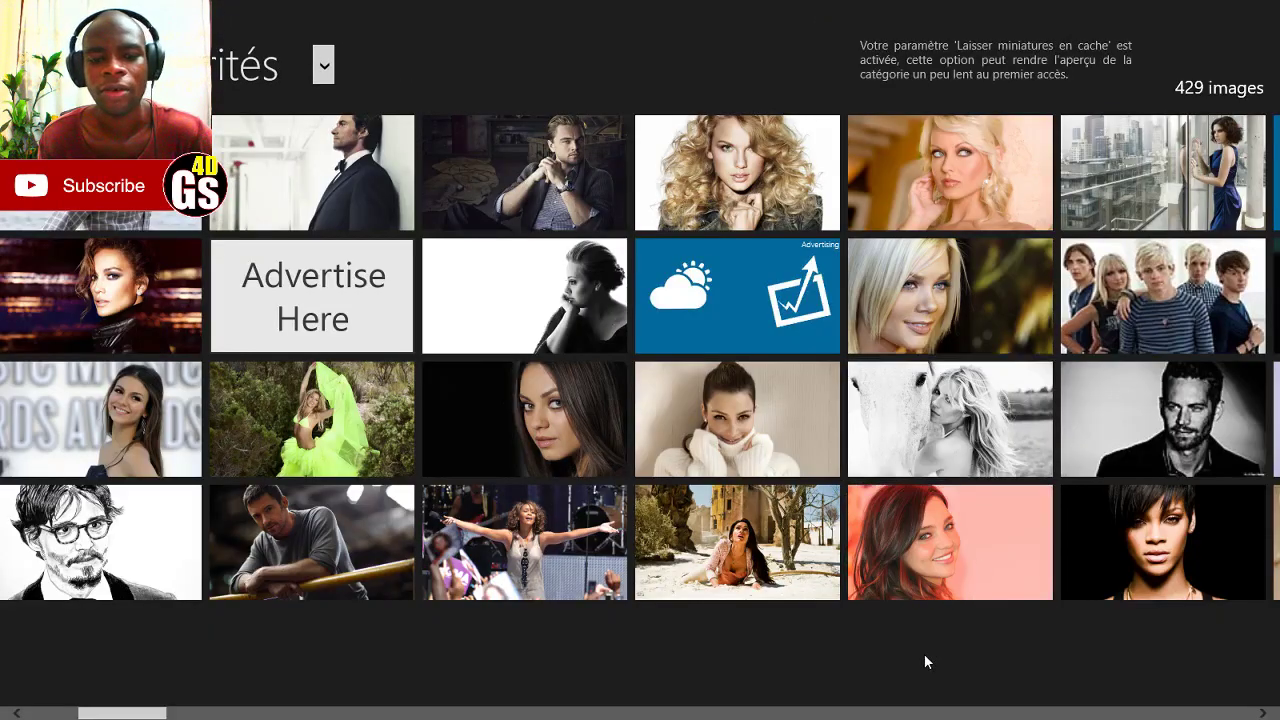
scroll(800, 428, "down", 3)
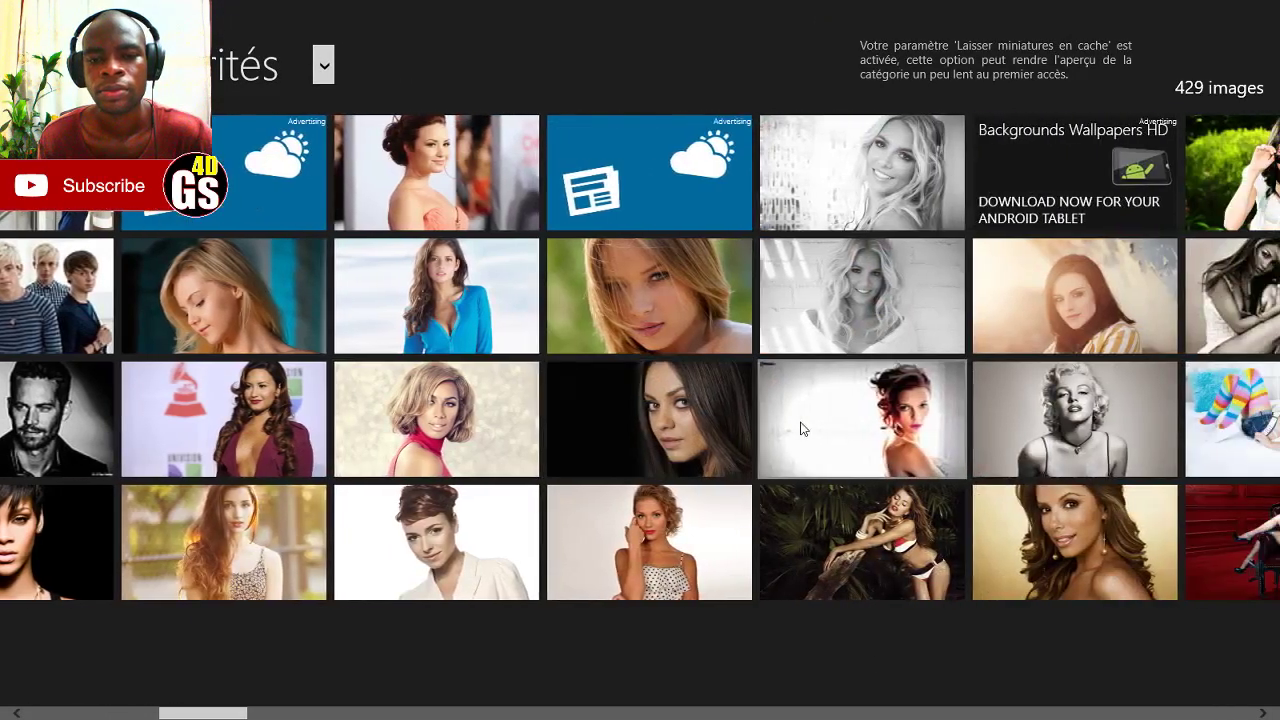
scroll(777, 379, "up", 3)
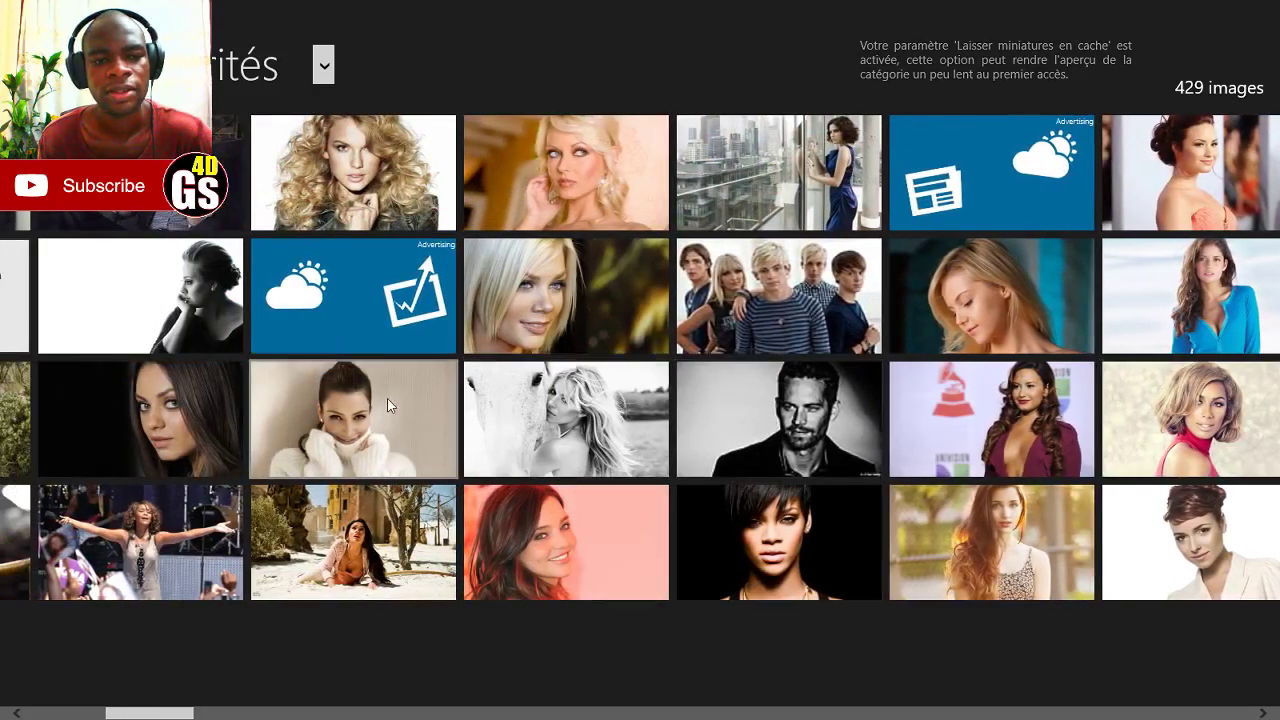
left_click(539, 440)
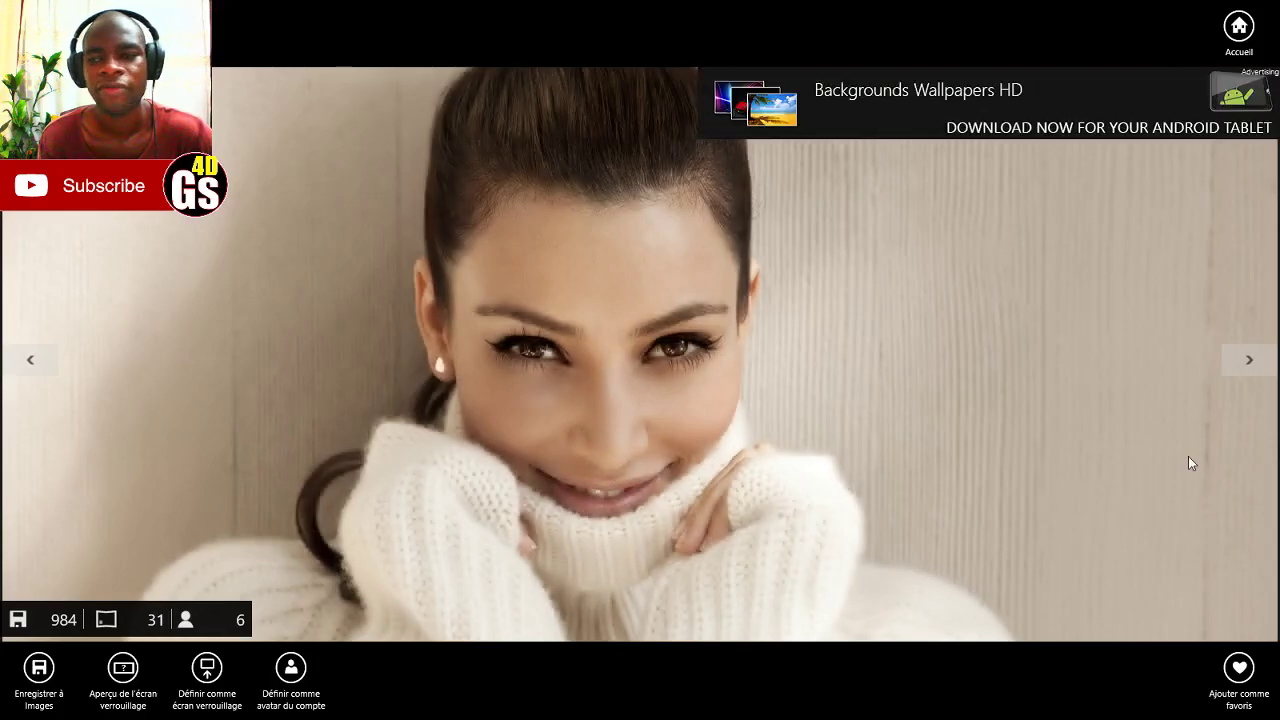
- Preview the wallpaper without its overlays, save it to Images, and close the wallpaper app
left_click(927, 441)
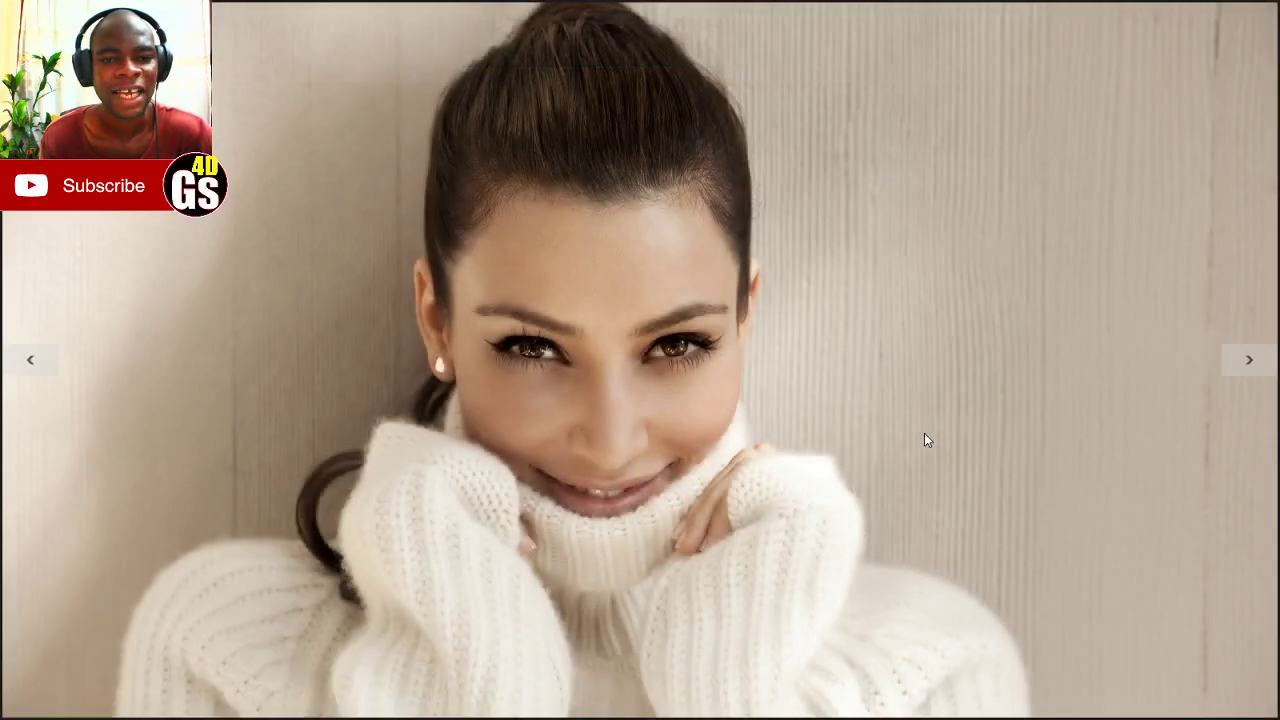
left_click(925, 440)
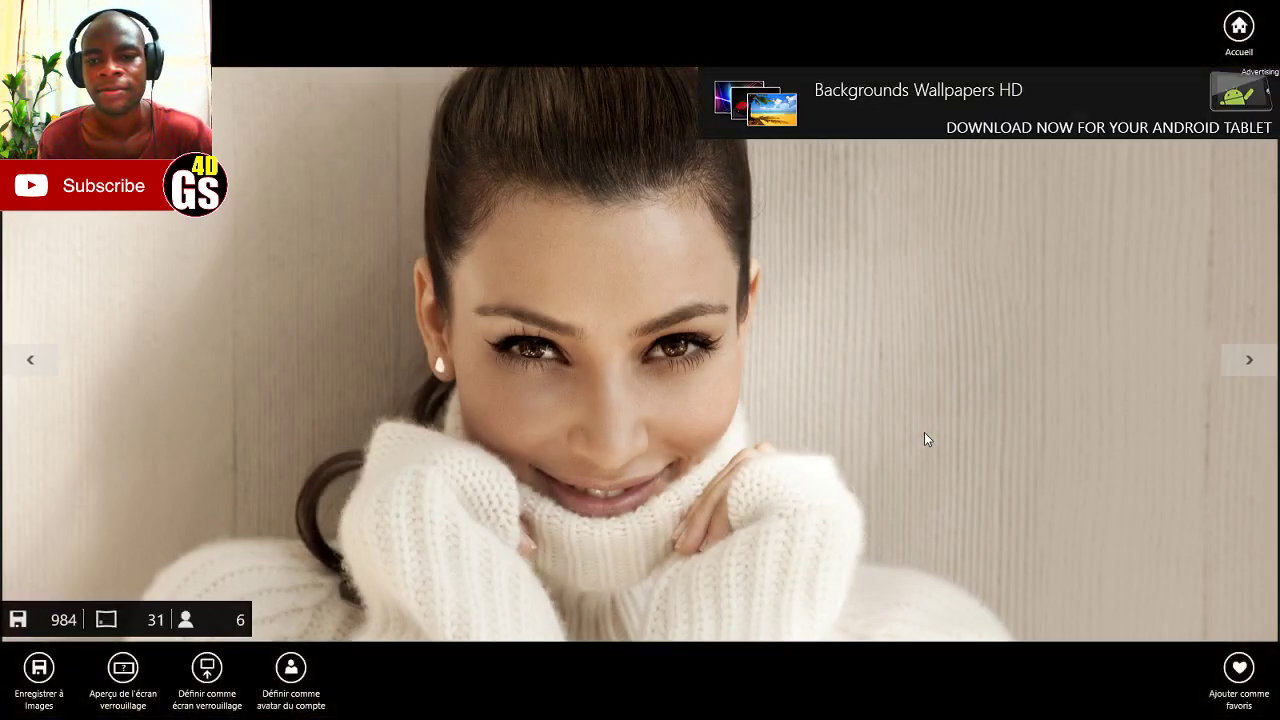
left_click(40, 672)
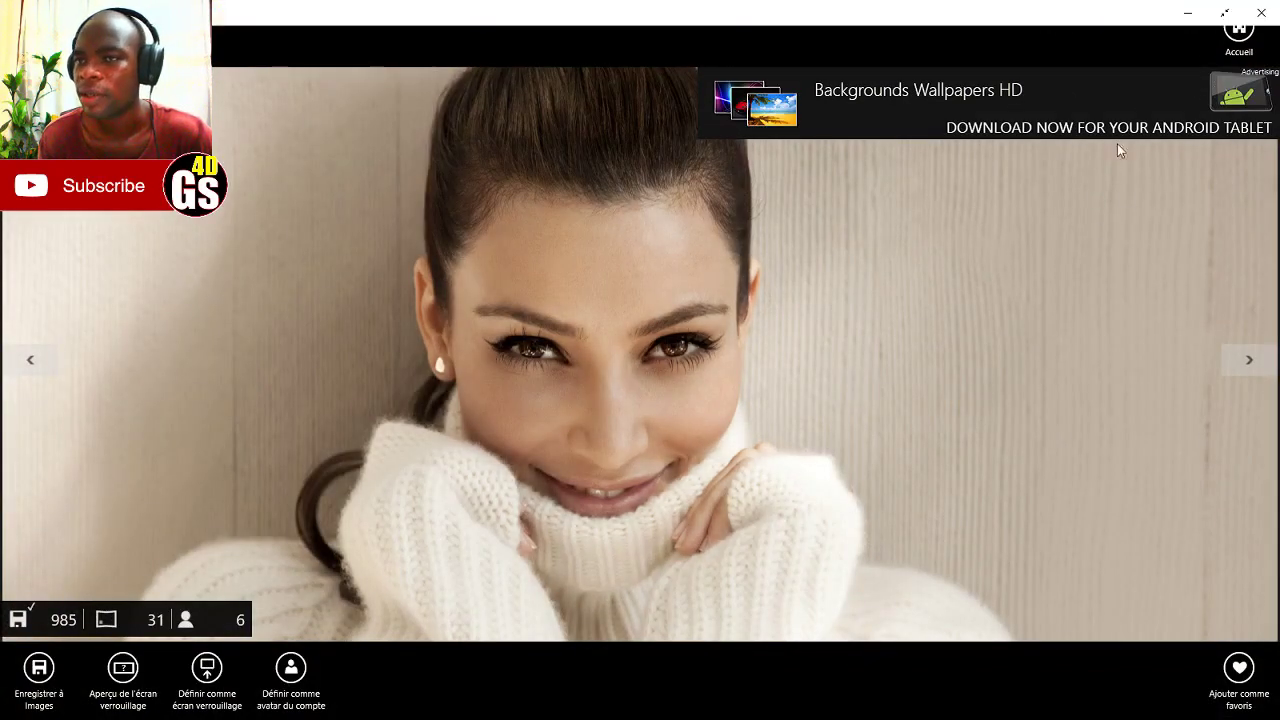
left_click(1261, 12)
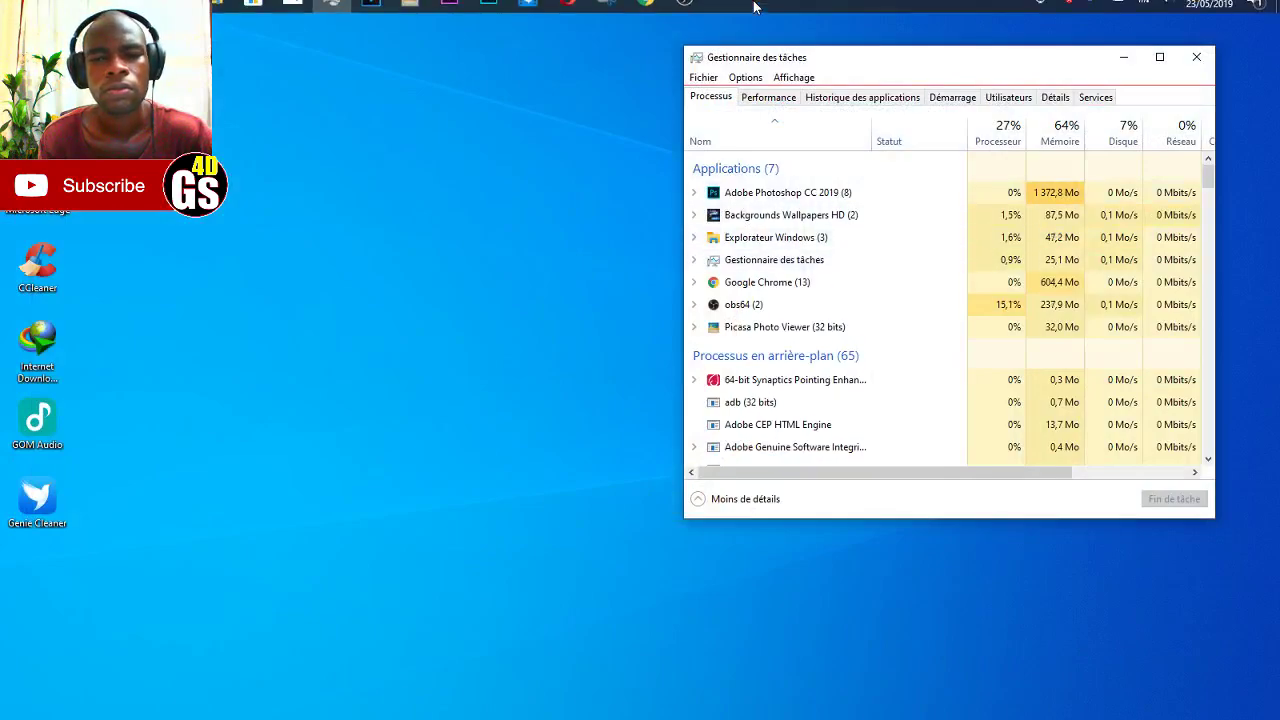
- Open the Images folder, enter its Backgrounds Wallpapers HD subfolder, and display the saved wallpaper
key("super")
mouse_move(222, 8)
left_click(445, 110)
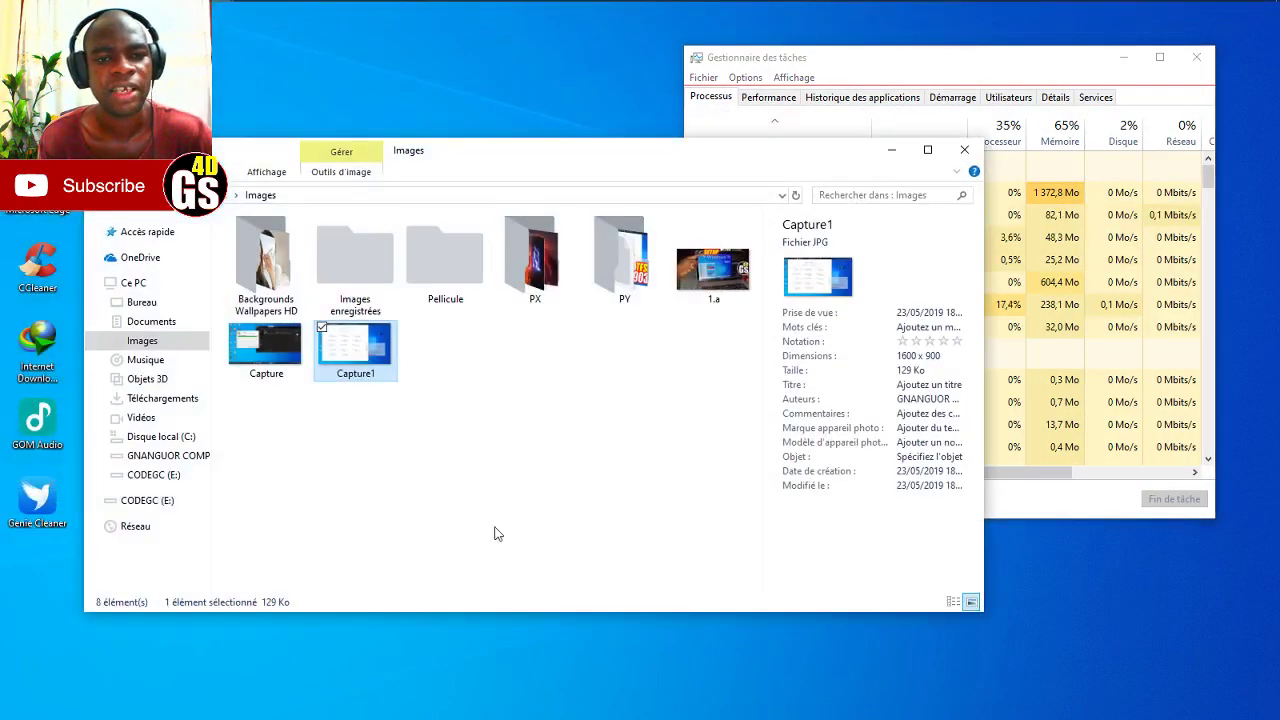
left_click(620, 375)
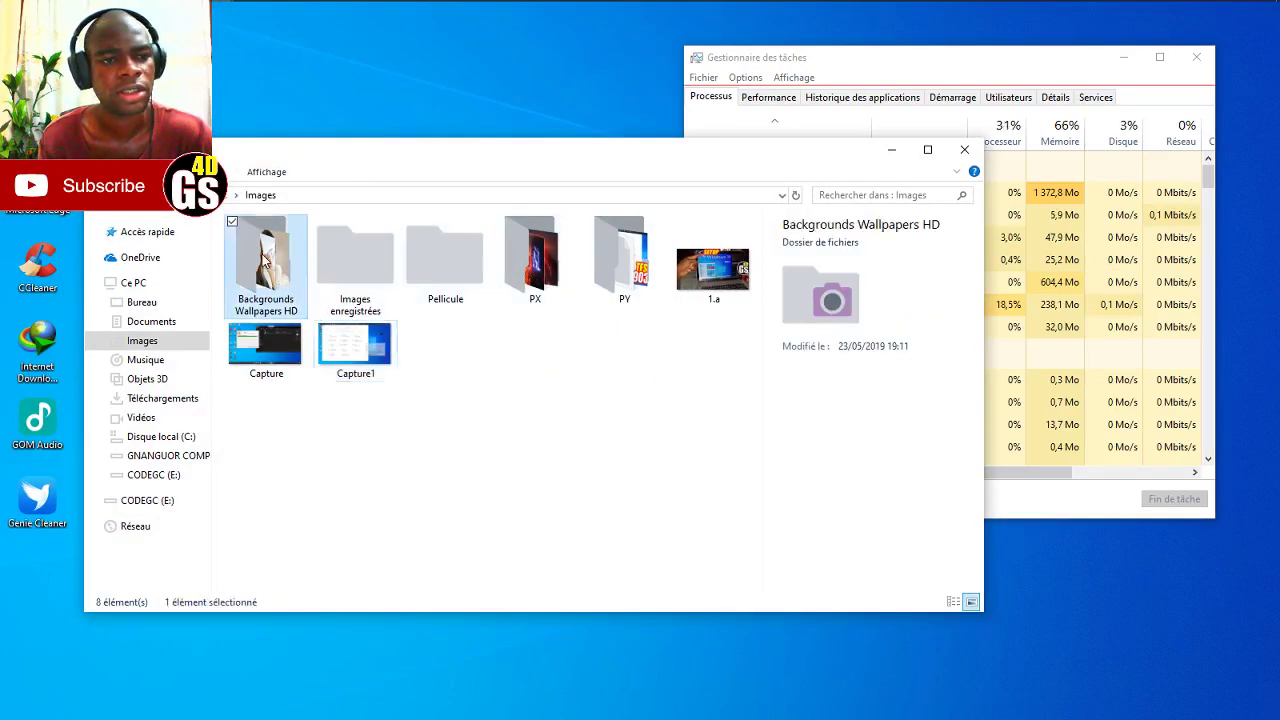
double_click(265, 262)
double_click(268, 272)
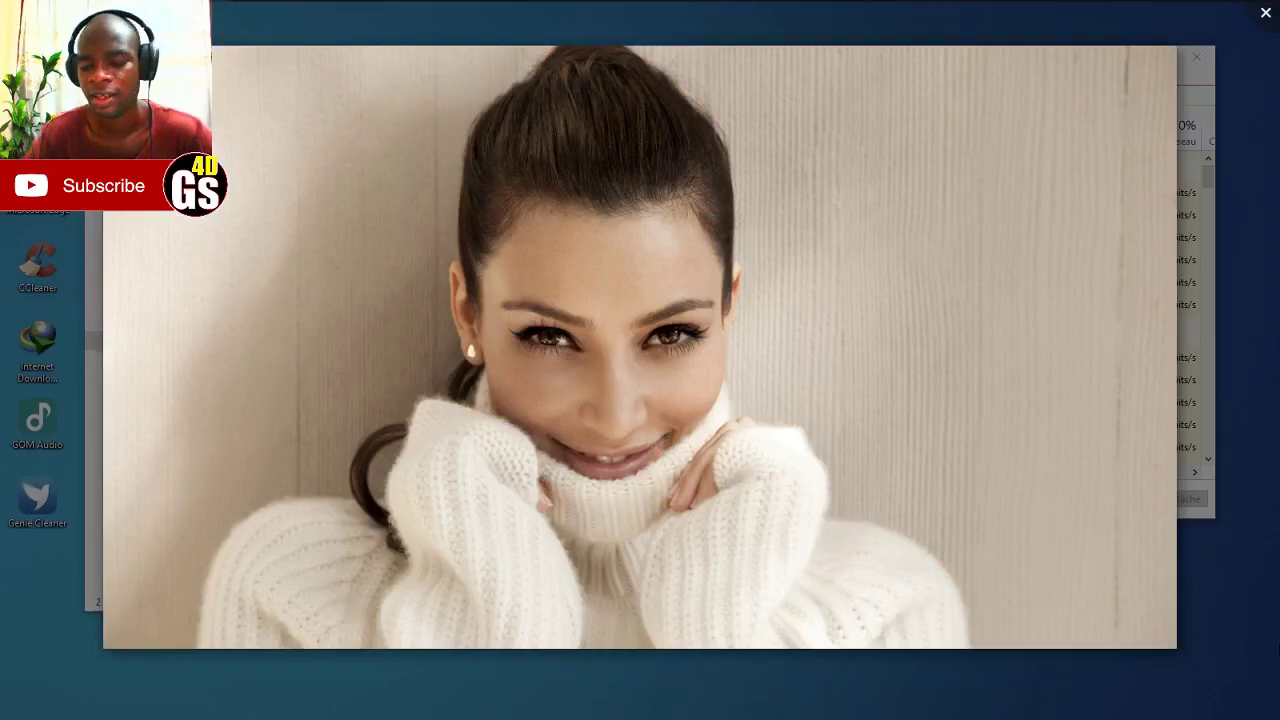
- Leaf through the saved wallpapers, enlarge the white-sweater portrait, then close the viewer and minimize the folder window
key("Right")
key("Right")
key("Right")
key("Right")
key("Right")
key("Right")
key("Right")
key("Right")
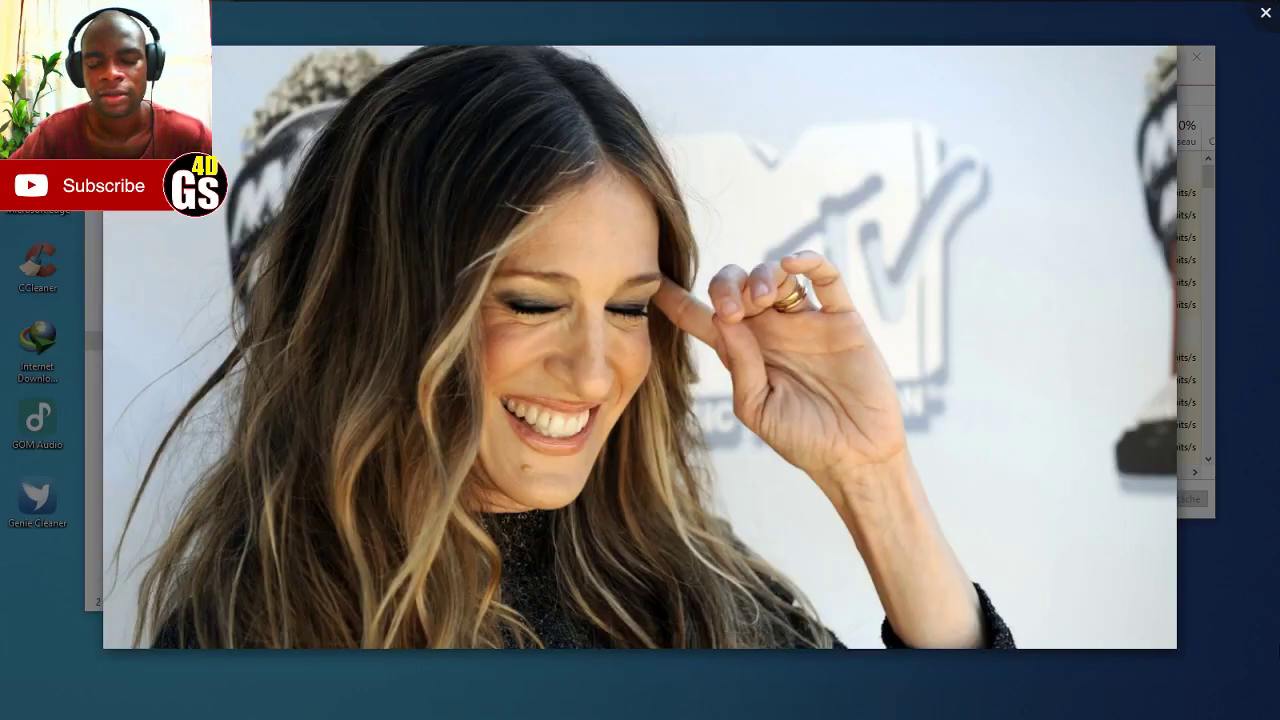
key("Right")
key("Right")
key("Right")
key("Right")
key("Right")
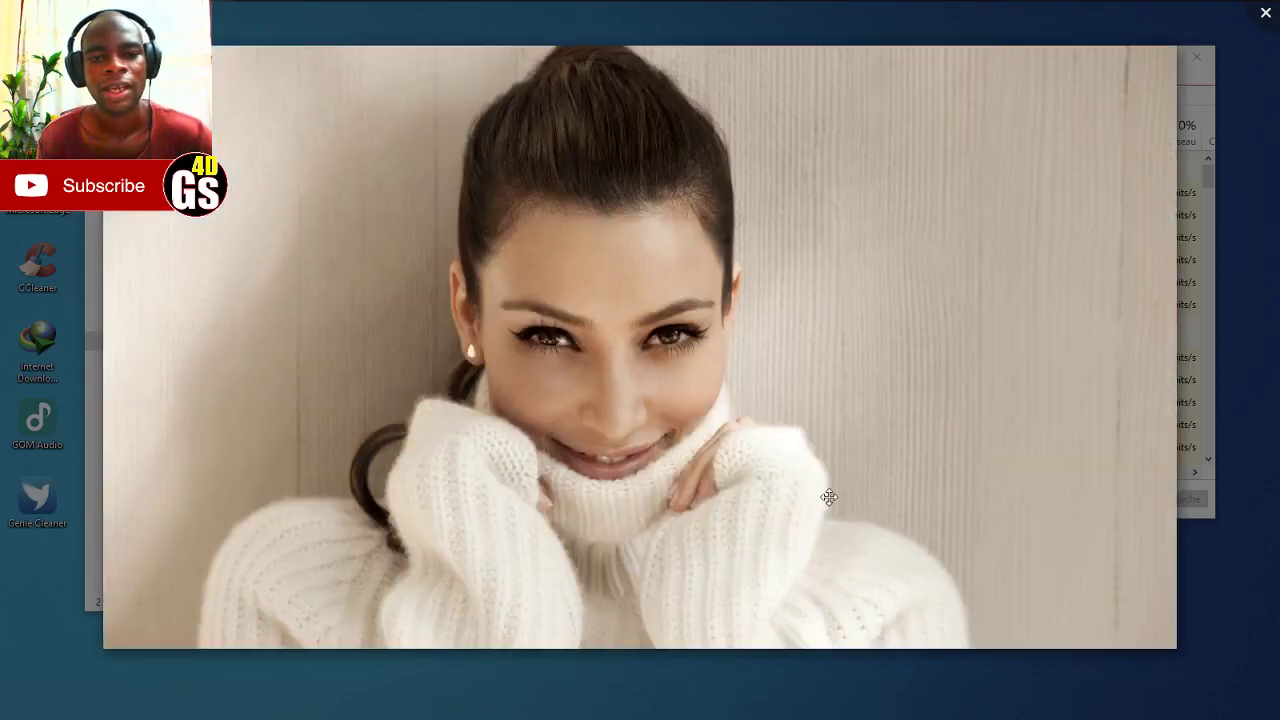
scroll(675, 432, "up", 5)
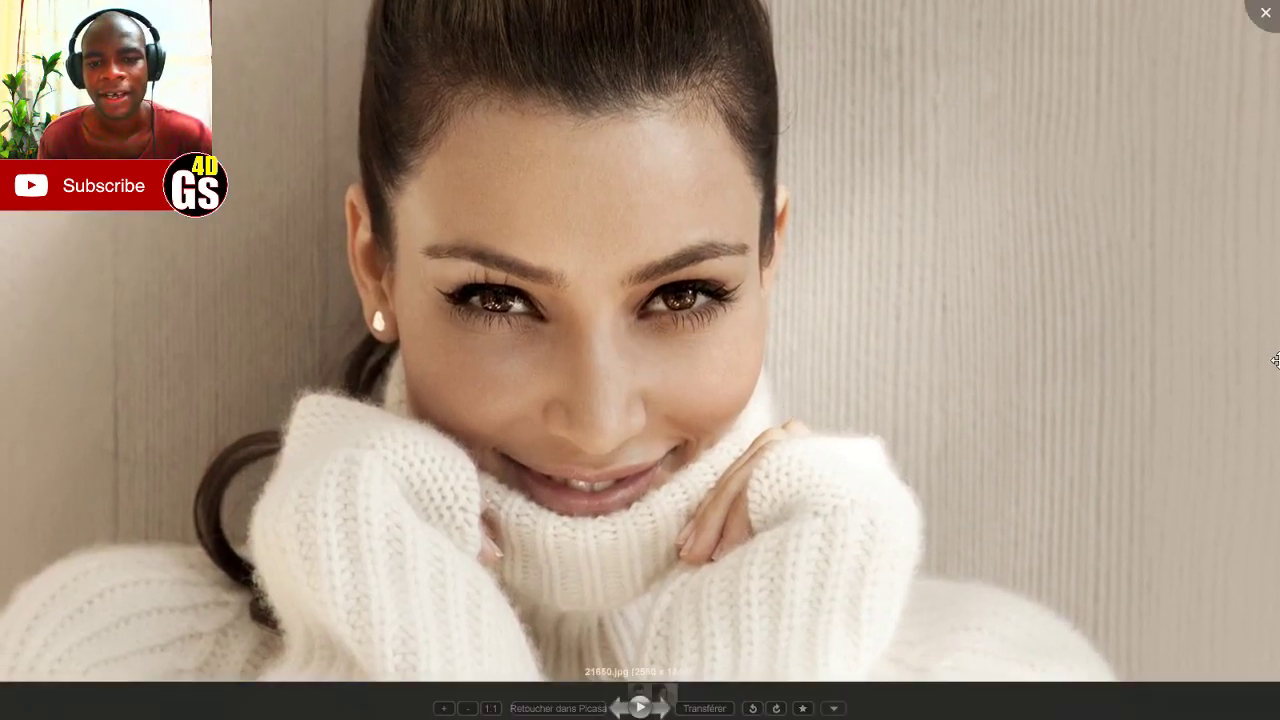
left_click(1266, 12)
left_click(891, 150)
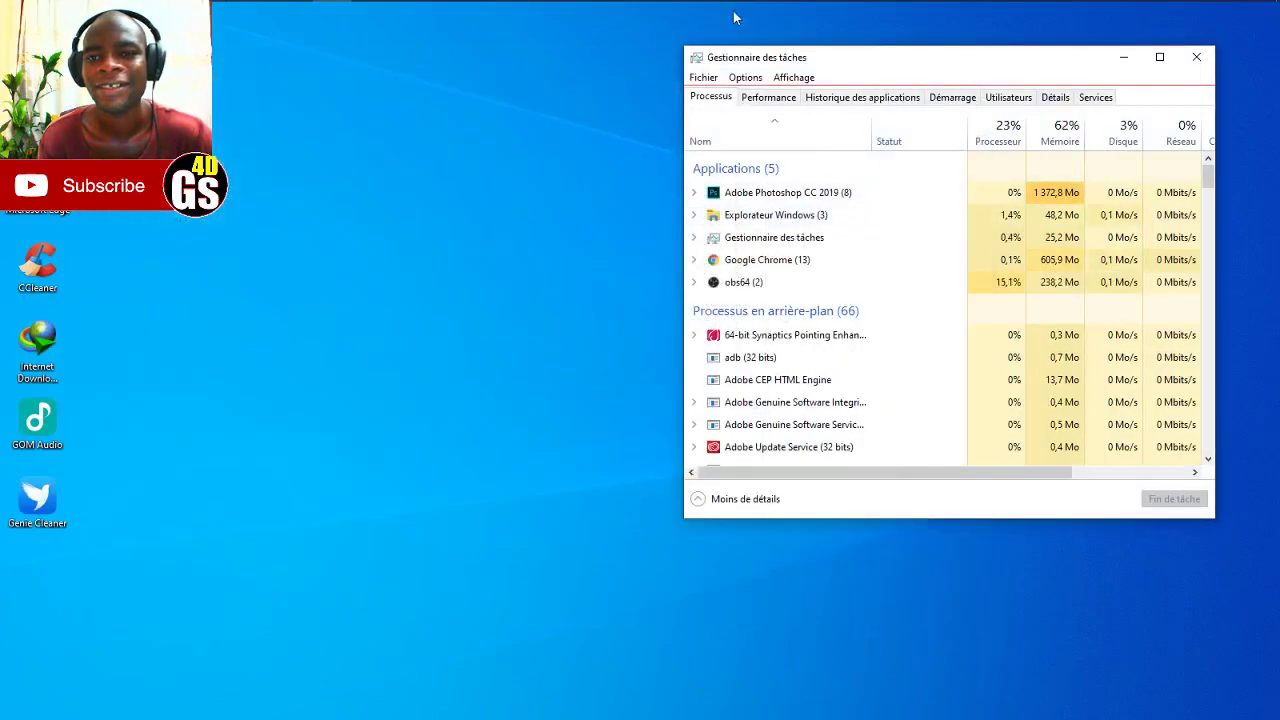
- Look through the Start menu's apps and tiles, view the Backgrounds Wallpapers HD tile's resize and other options, and dismiss them
mouse_move(742, 20)
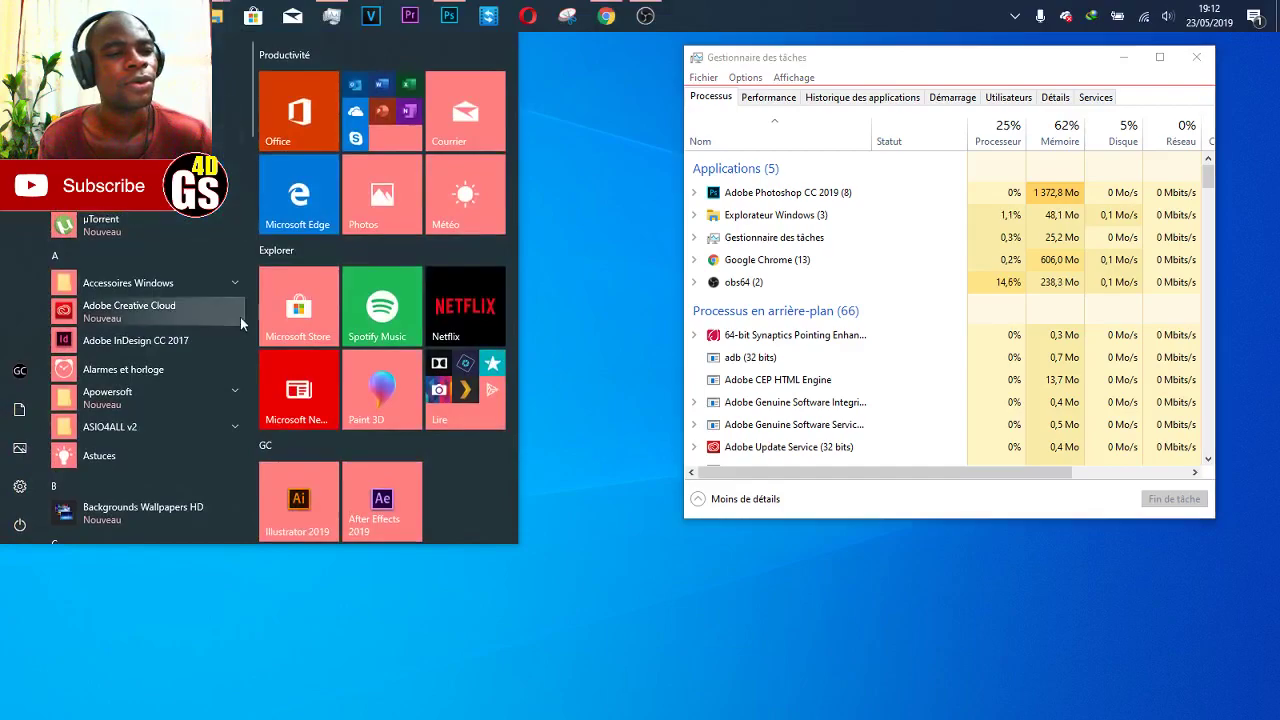
scroll(150, 300, "down", 5)
scroll(150, 380, "down", 8)
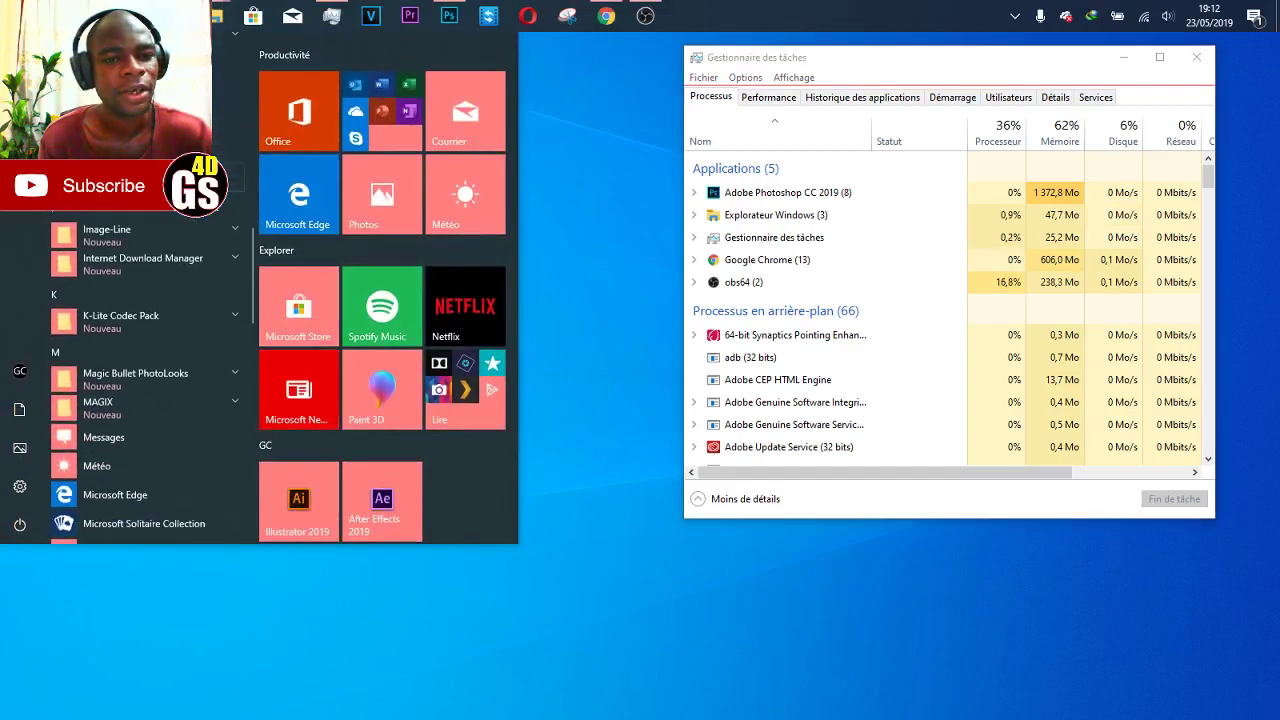
scroll(420, 340, "down", 3)
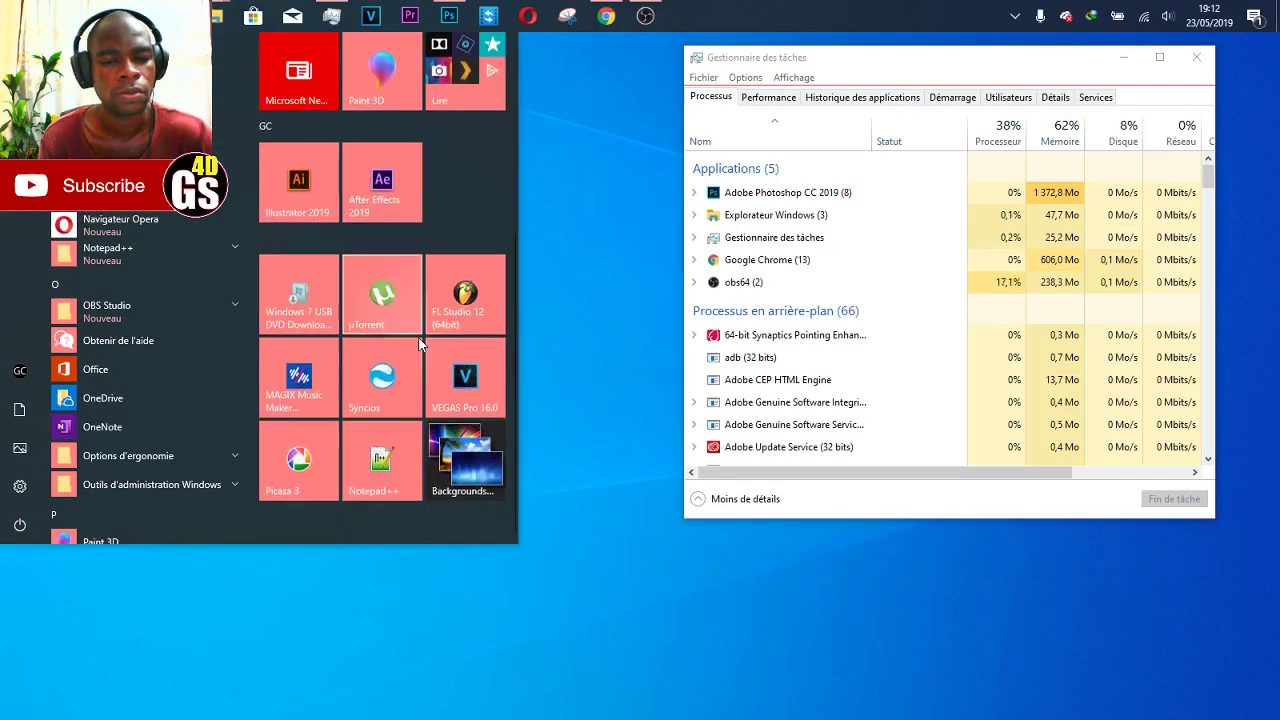
right_click(469, 443)
mouse_move(532, 481)
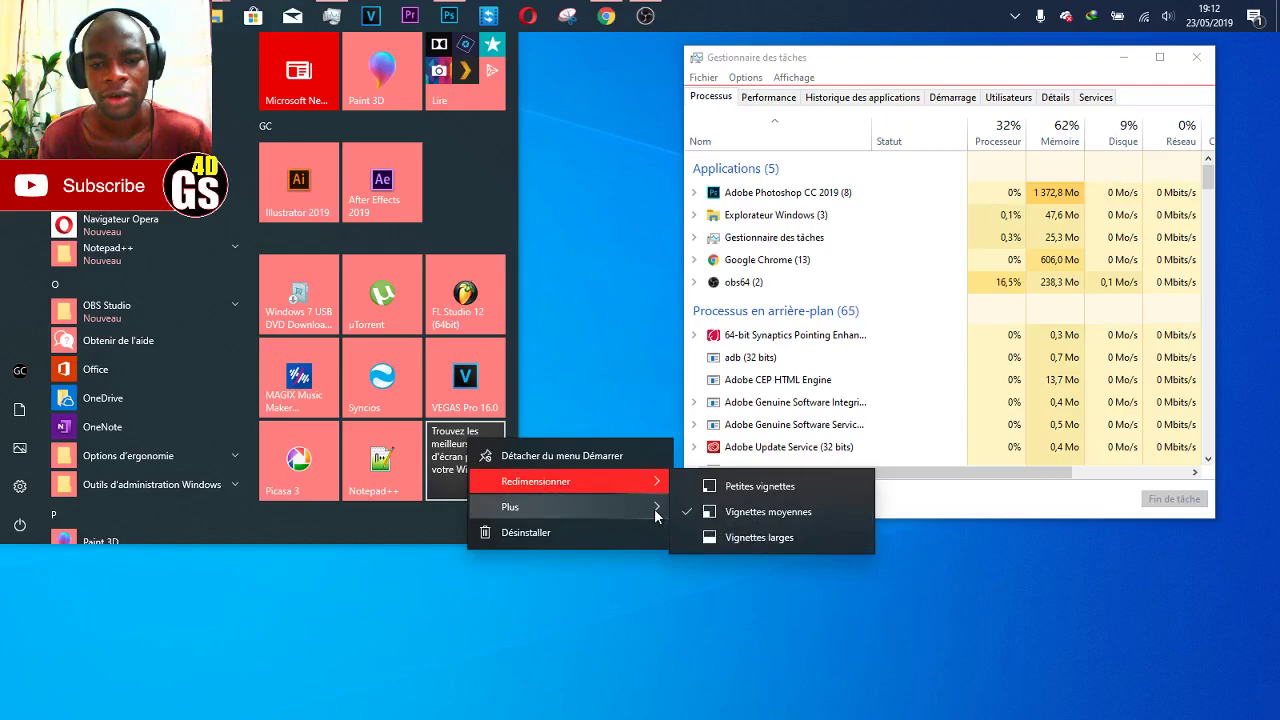
mouse_move(654, 508)
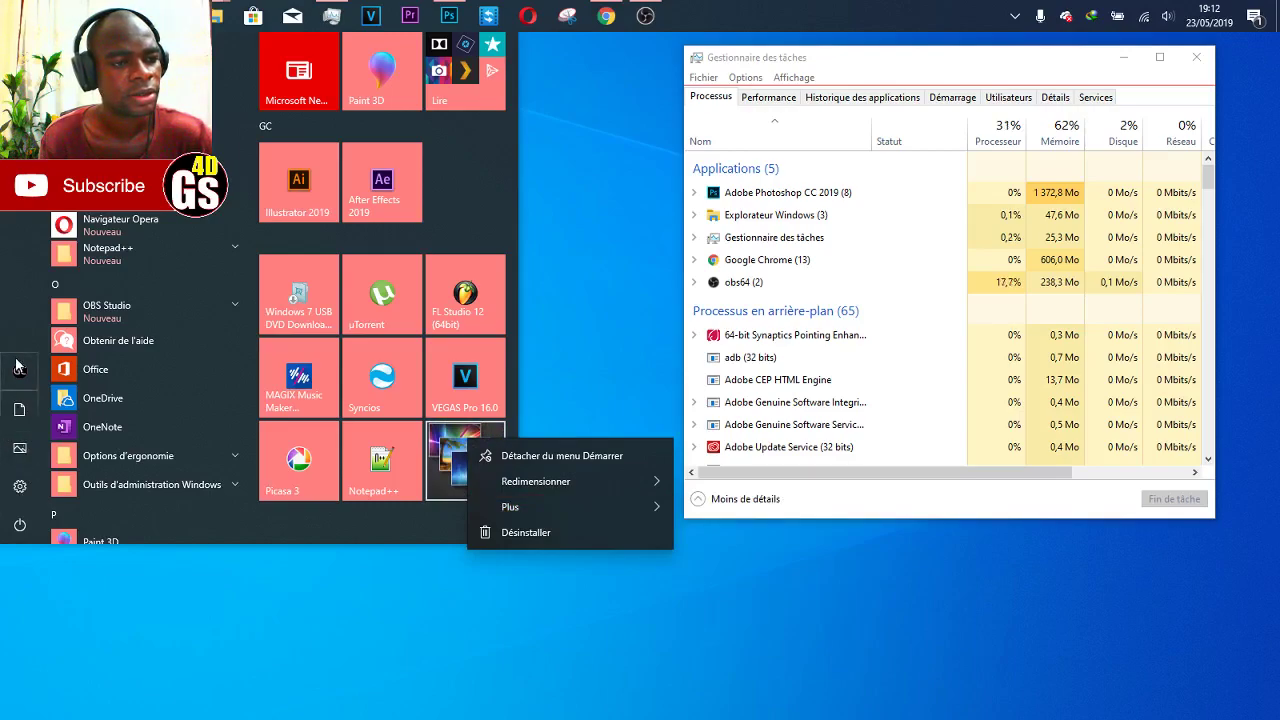
key("Escape")
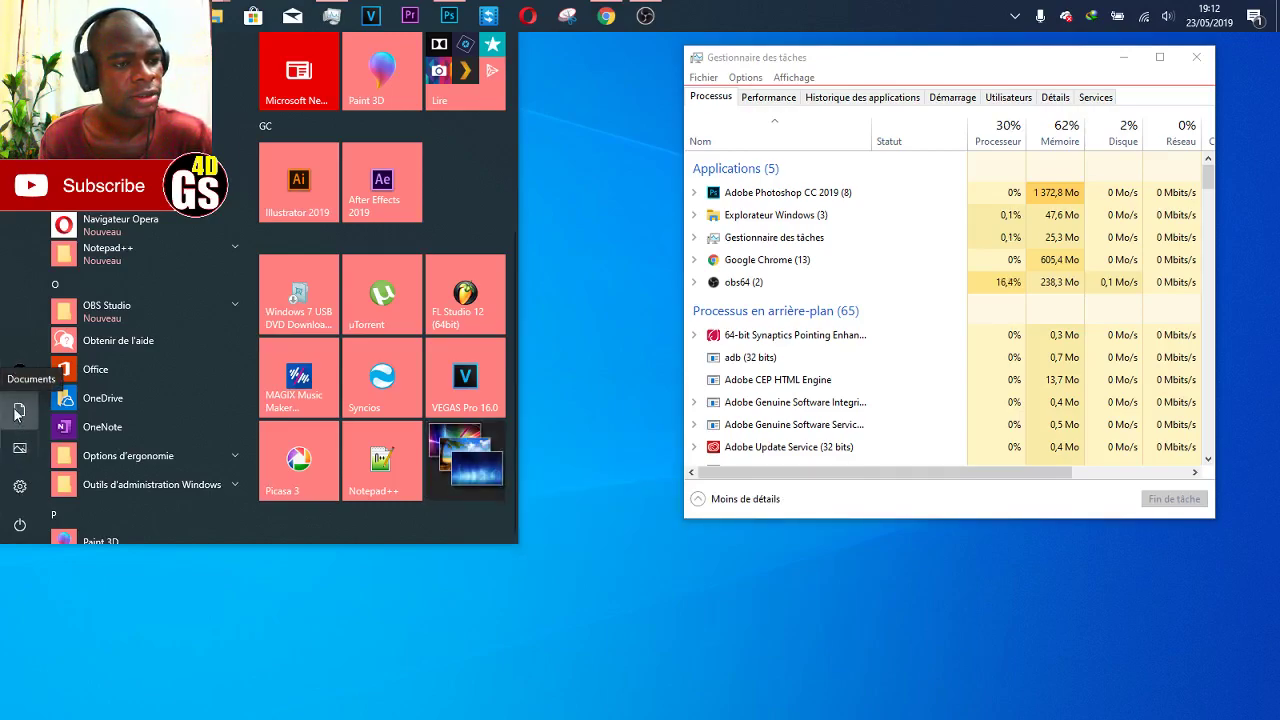
- Open the Documents folder and the Images folder from the Start menu
left_click(18, 411)
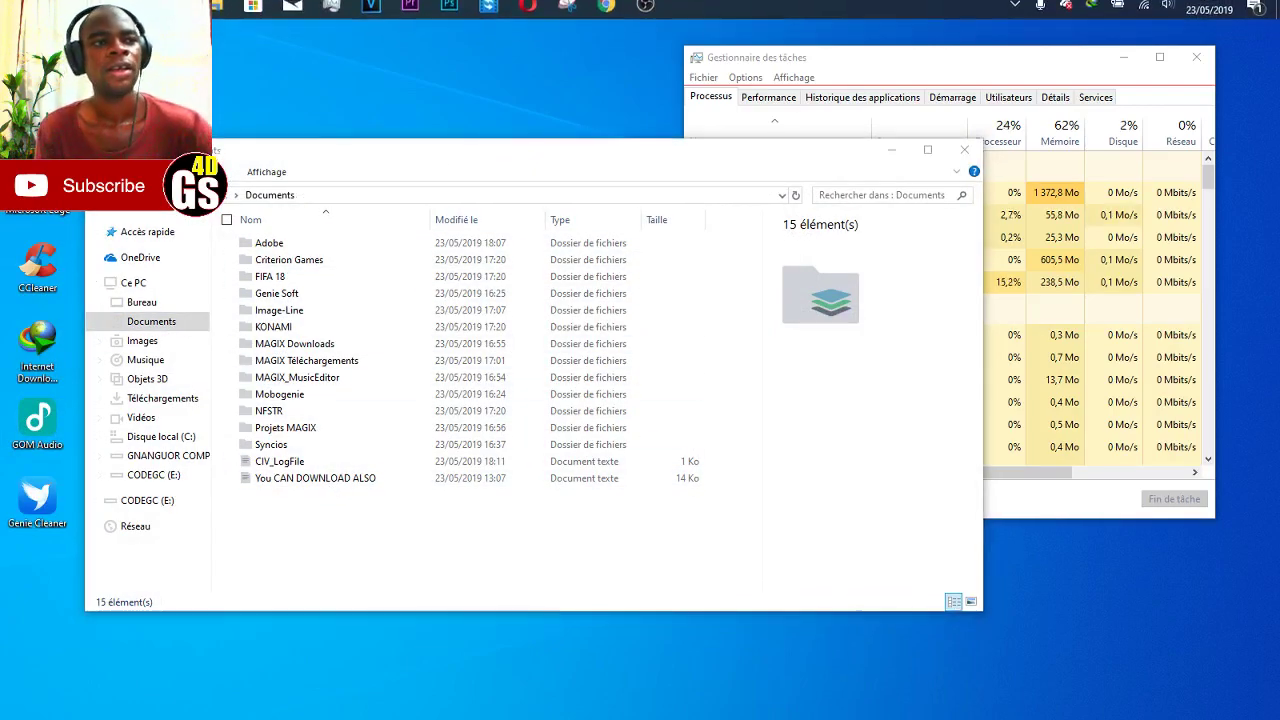
left_click(20, 14)
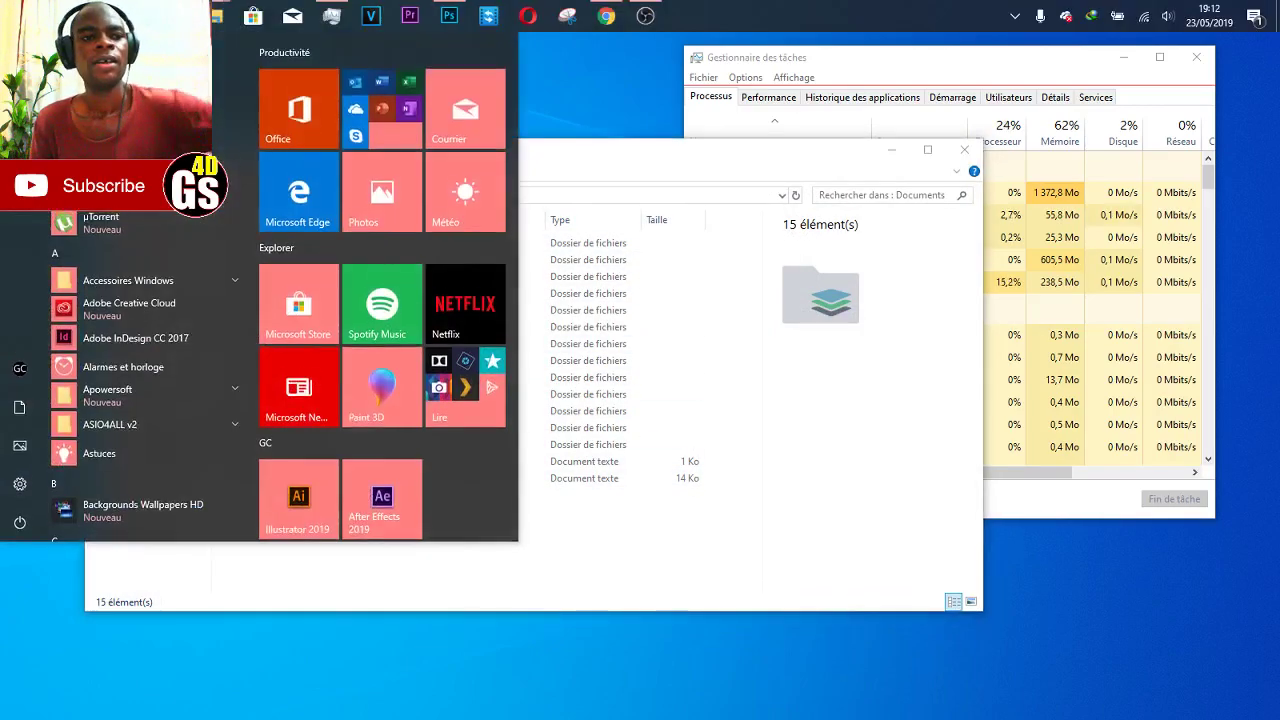
left_click(20, 452)
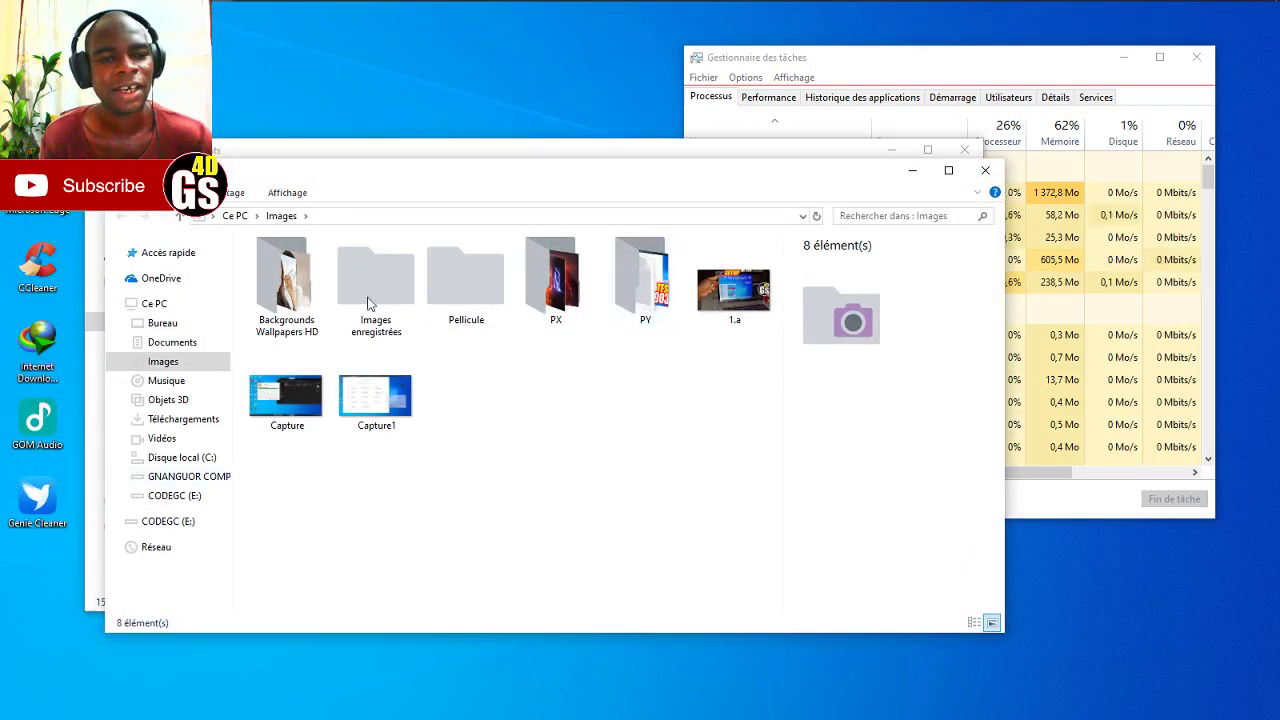
- Open Windows Settings from the Start menu and display the Système category's Affichage page
left_click(20, 16)
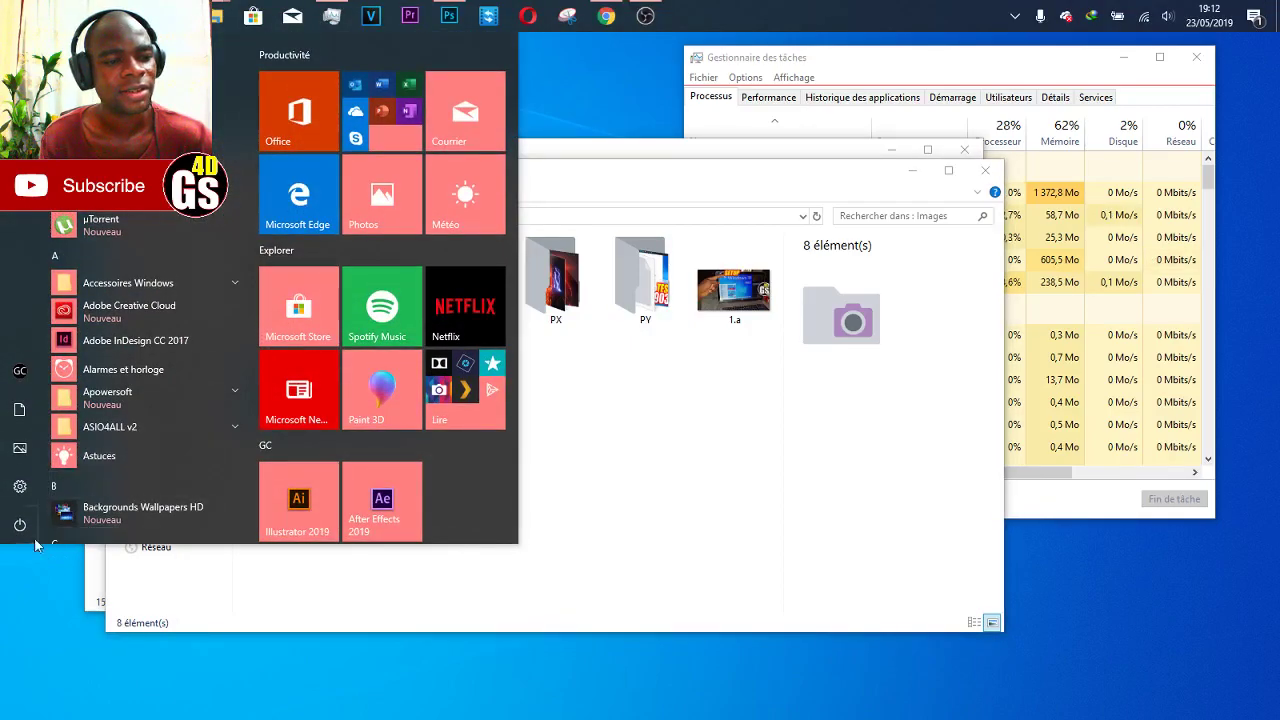
left_click(19, 485)
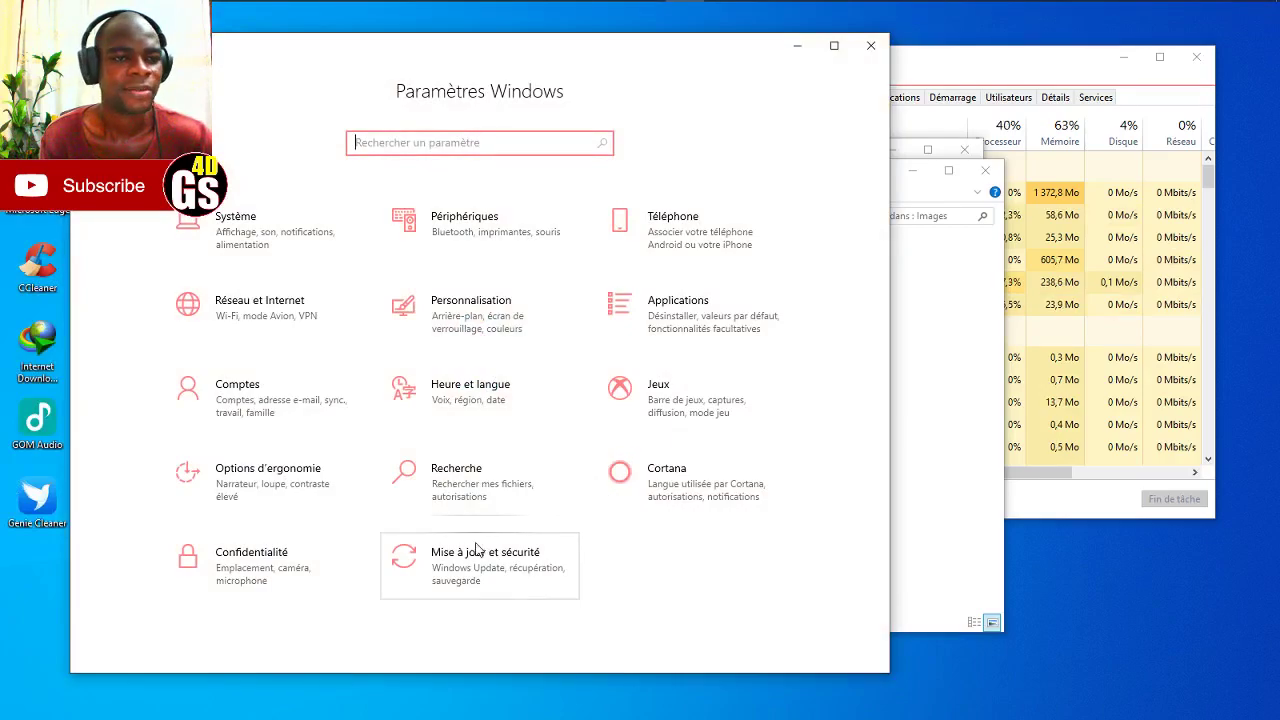
left_click(360, 258)
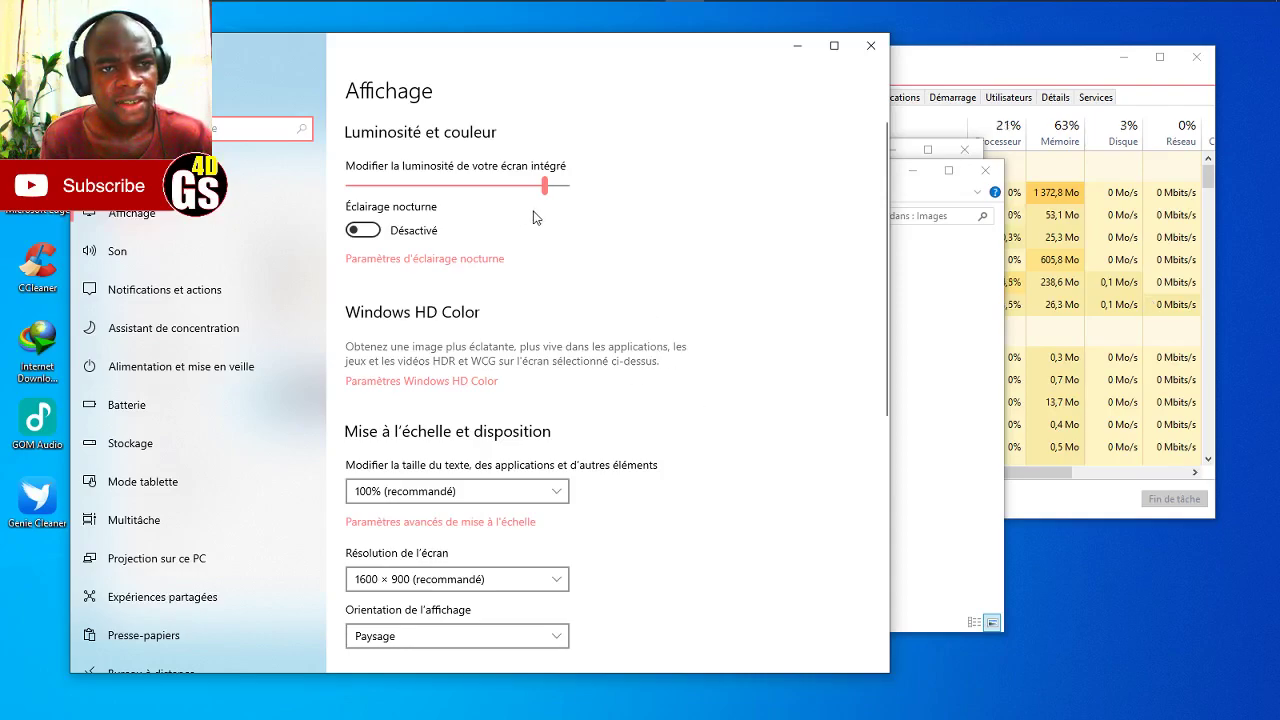
- Lower the built-in display's brightness, and switch Éclairage nocturne on and back off
left_click_drag(548, 193, 506, 214)
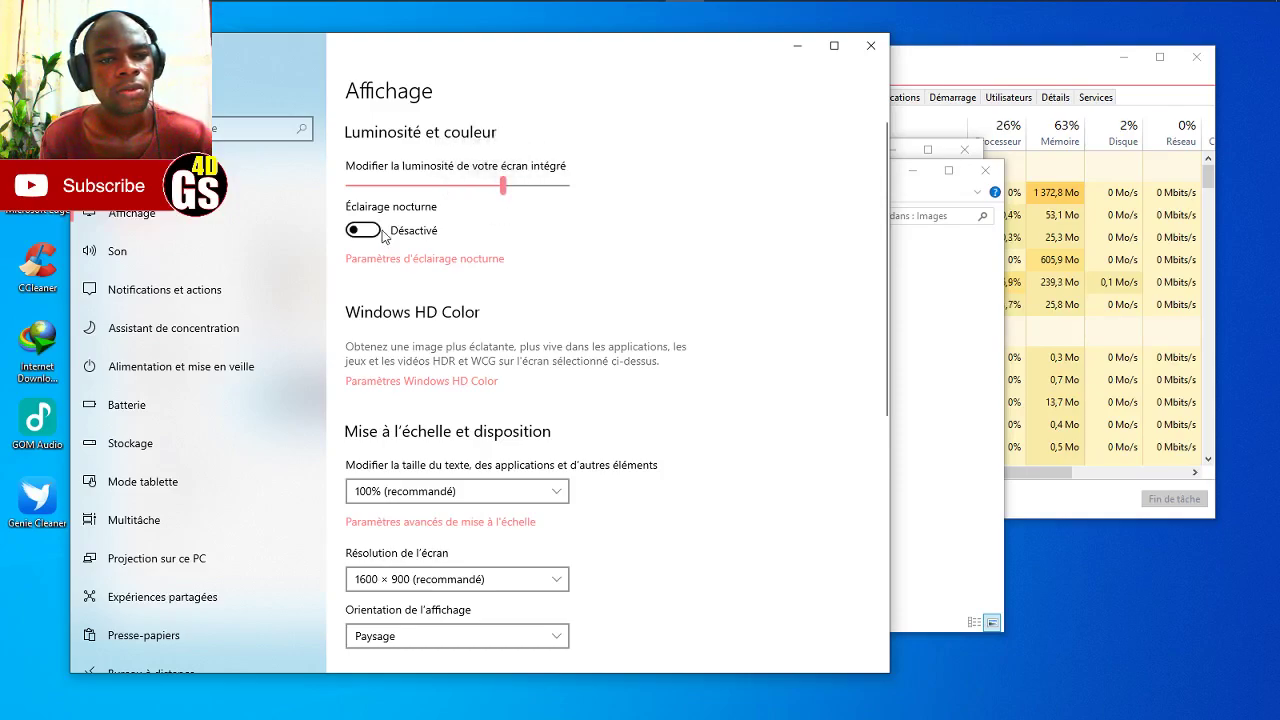
left_click(378, 240)
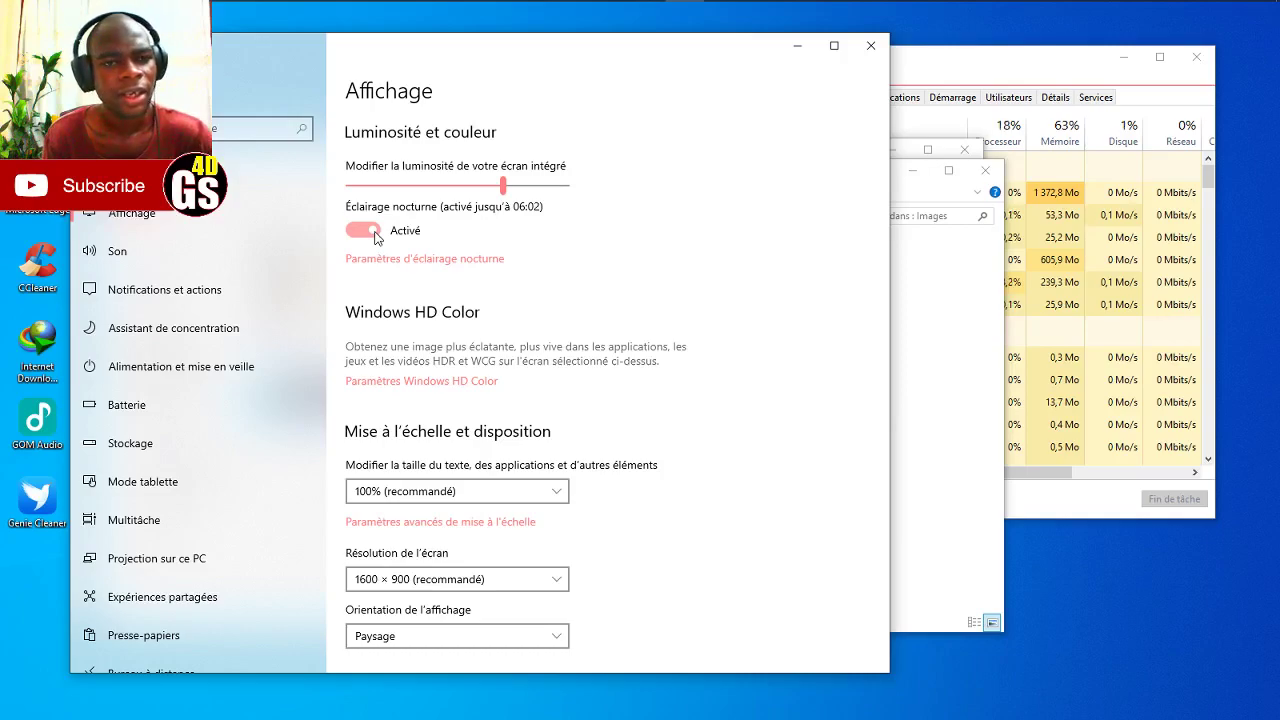
left_click(377, 237)
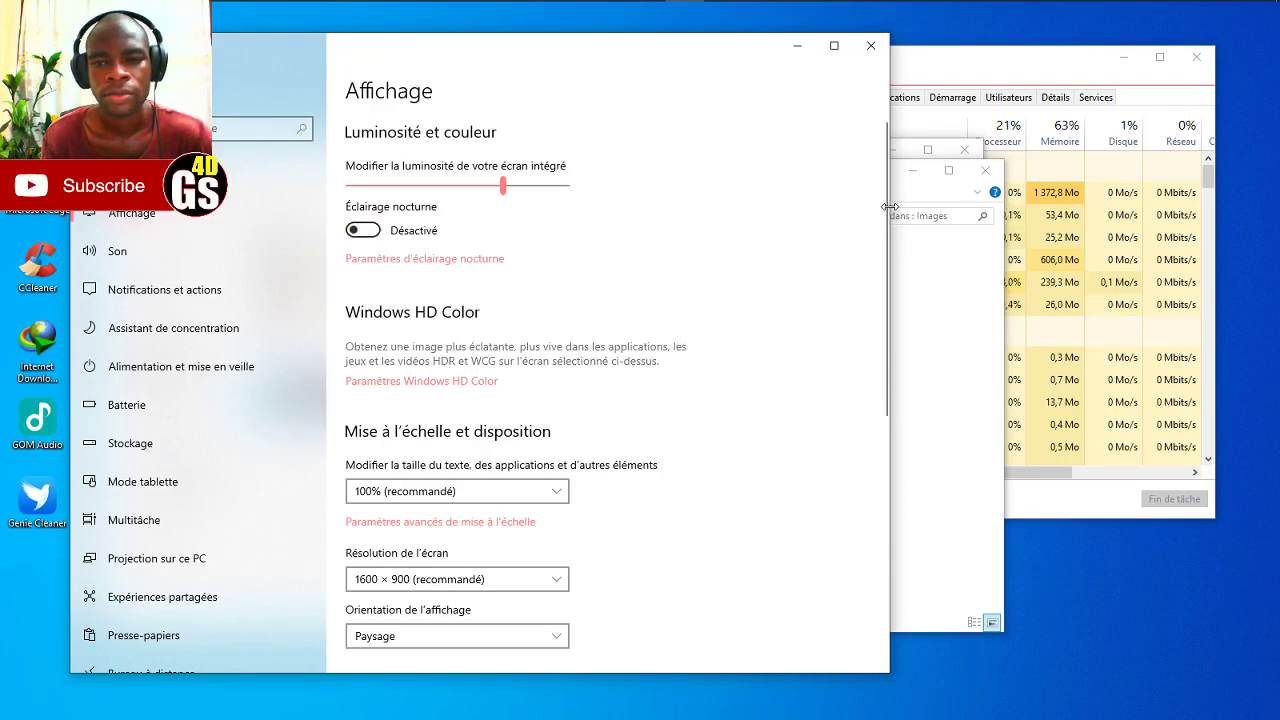
- View the text and app scaling choices on the Affichage page, dismiss them unchanged, and look through the remaining display settings
scroll(821, 260, "down", 4)
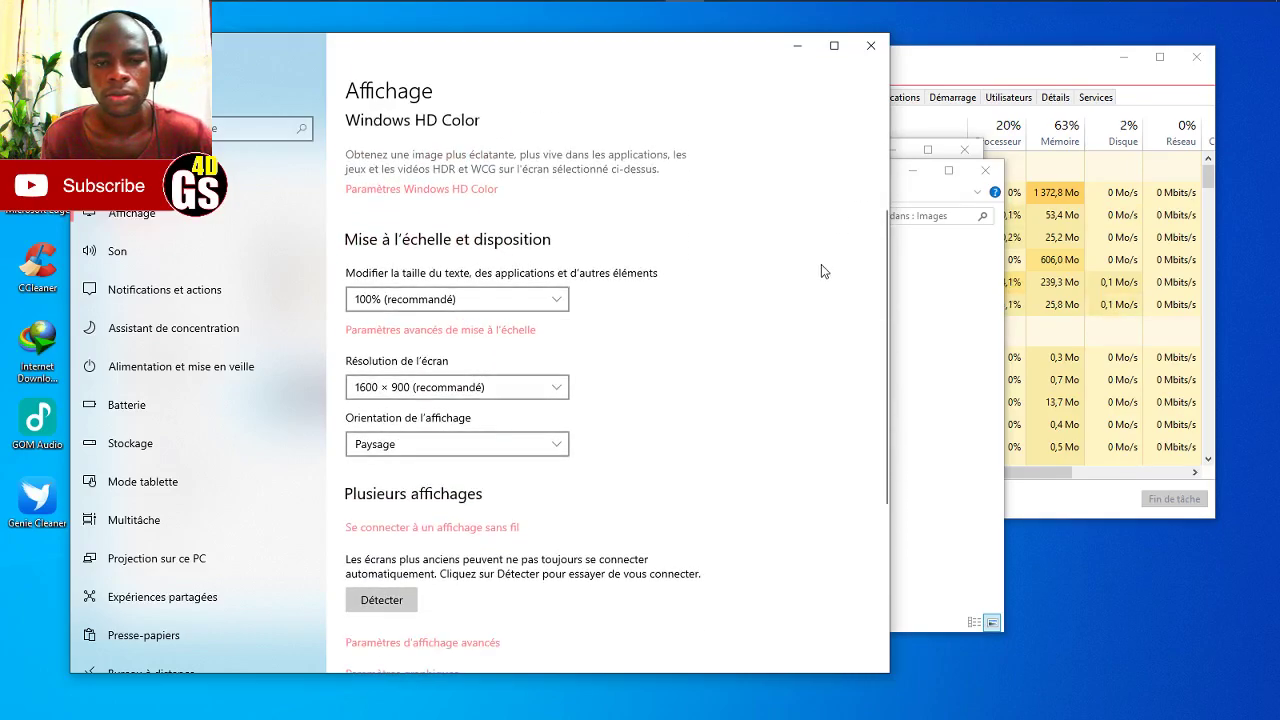
left_click(404, 304)
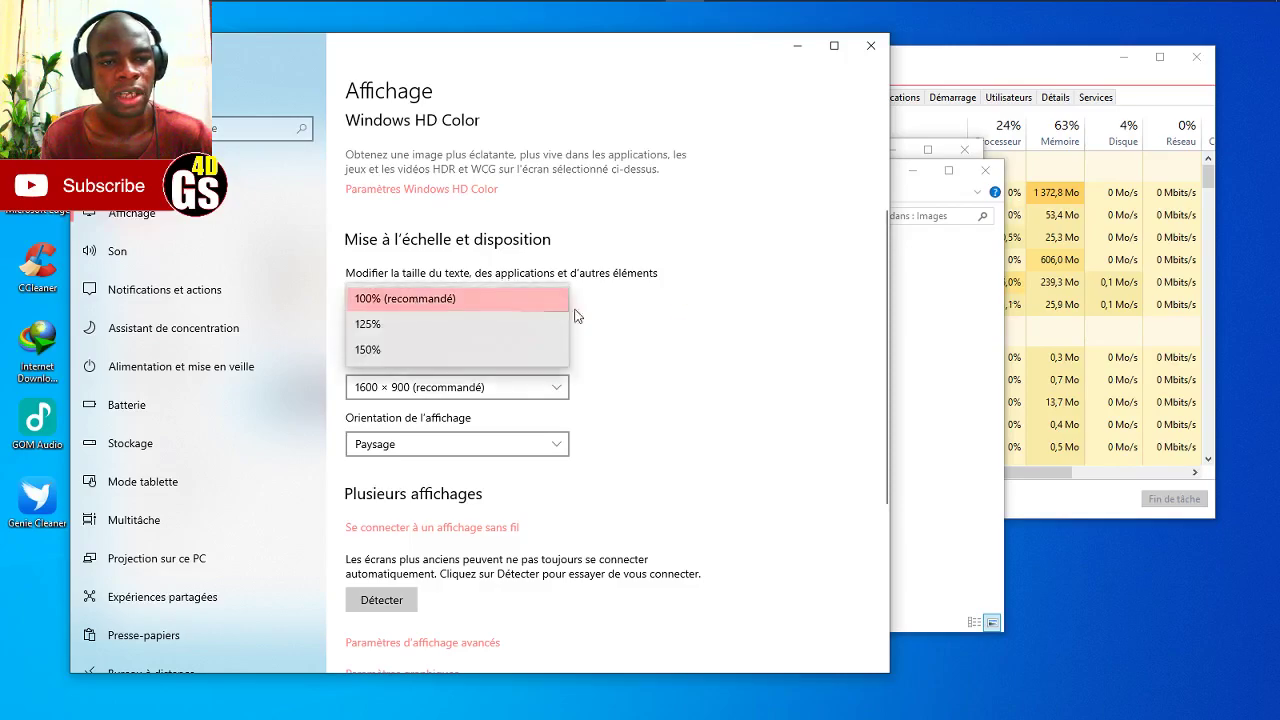
left_click(770, 272)
scroll(797, 291, "down", 7)
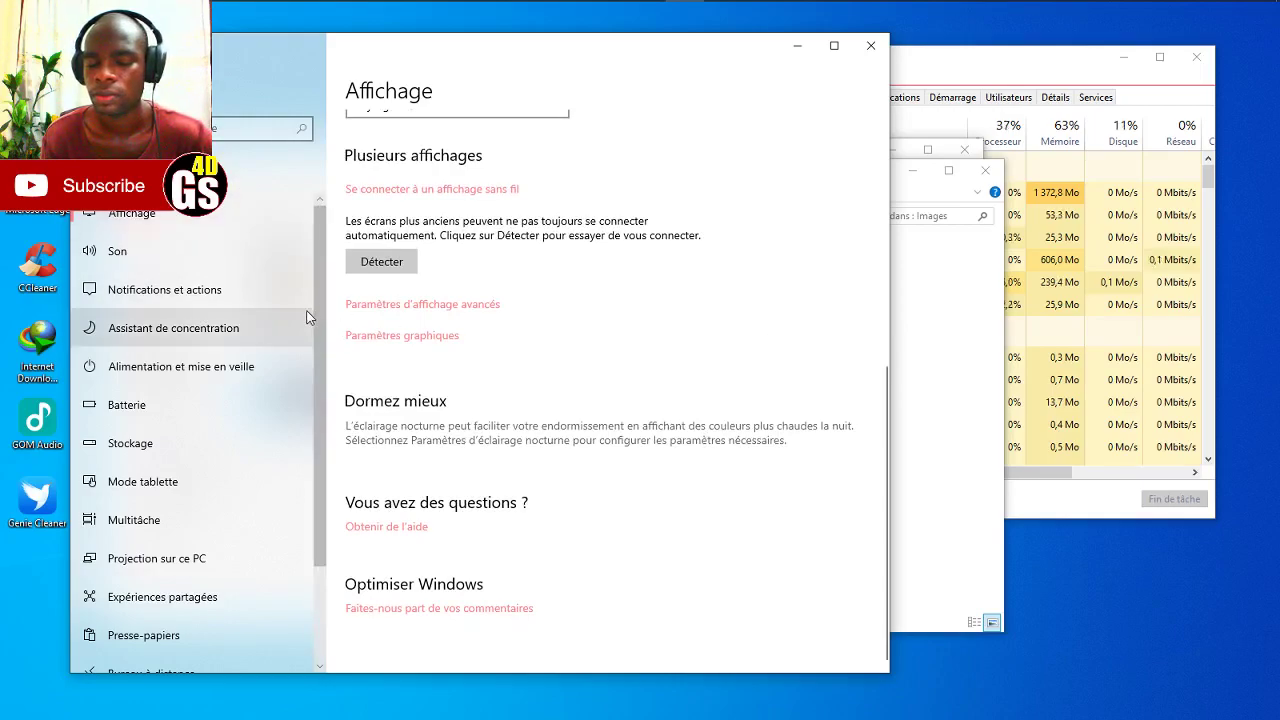
- Look through the Batterie, Stockage and Mode tablette pages of the Système settings
left_click(136, 416)
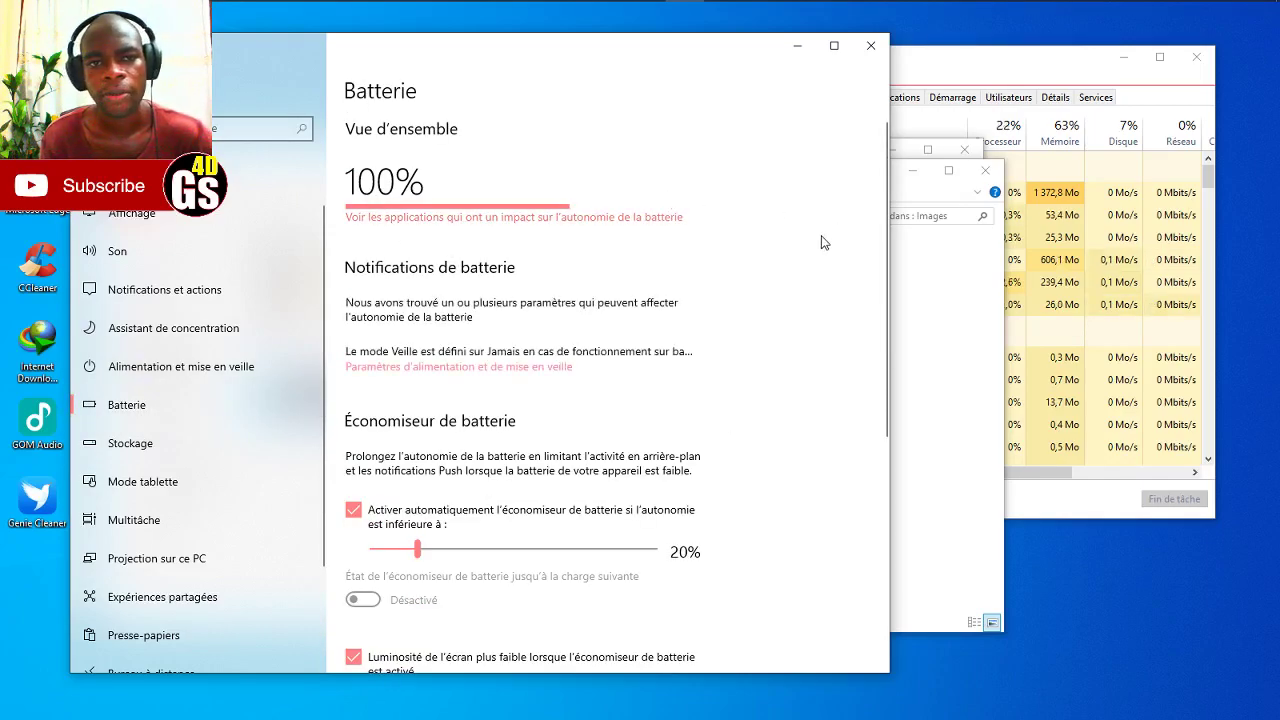
scroll(815, 265, "down", 5)
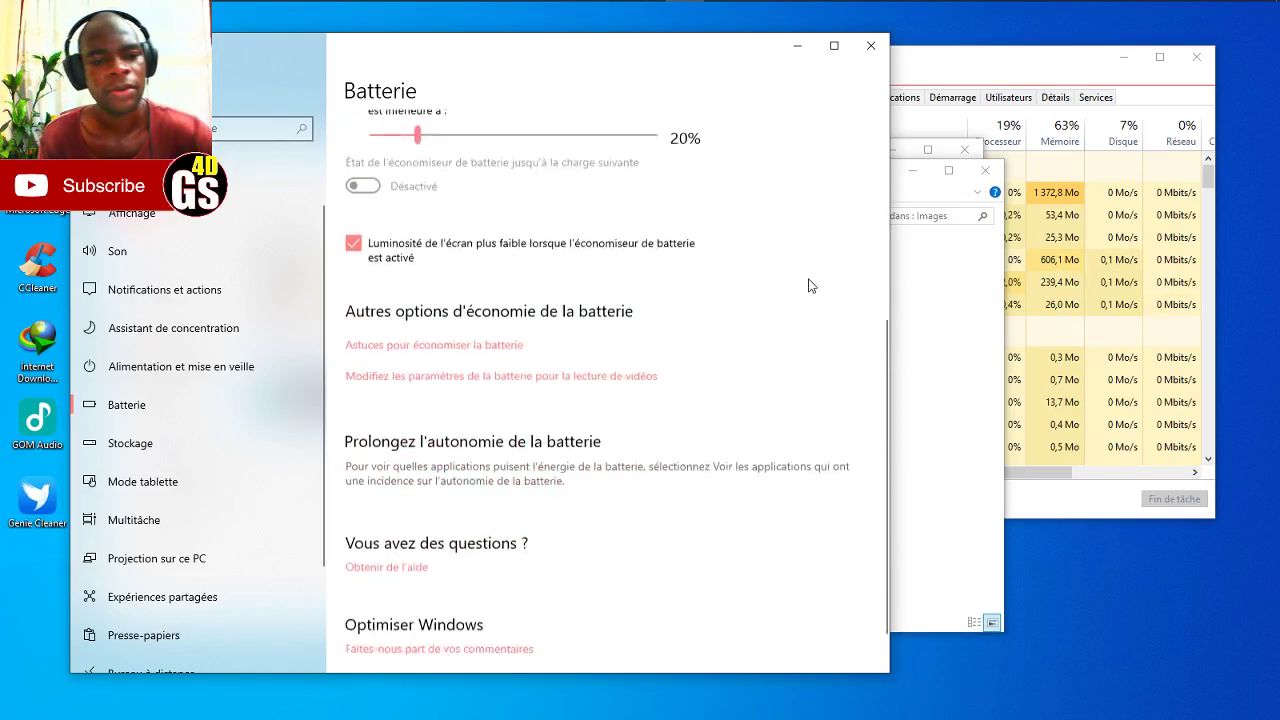
left_click(171, 458)
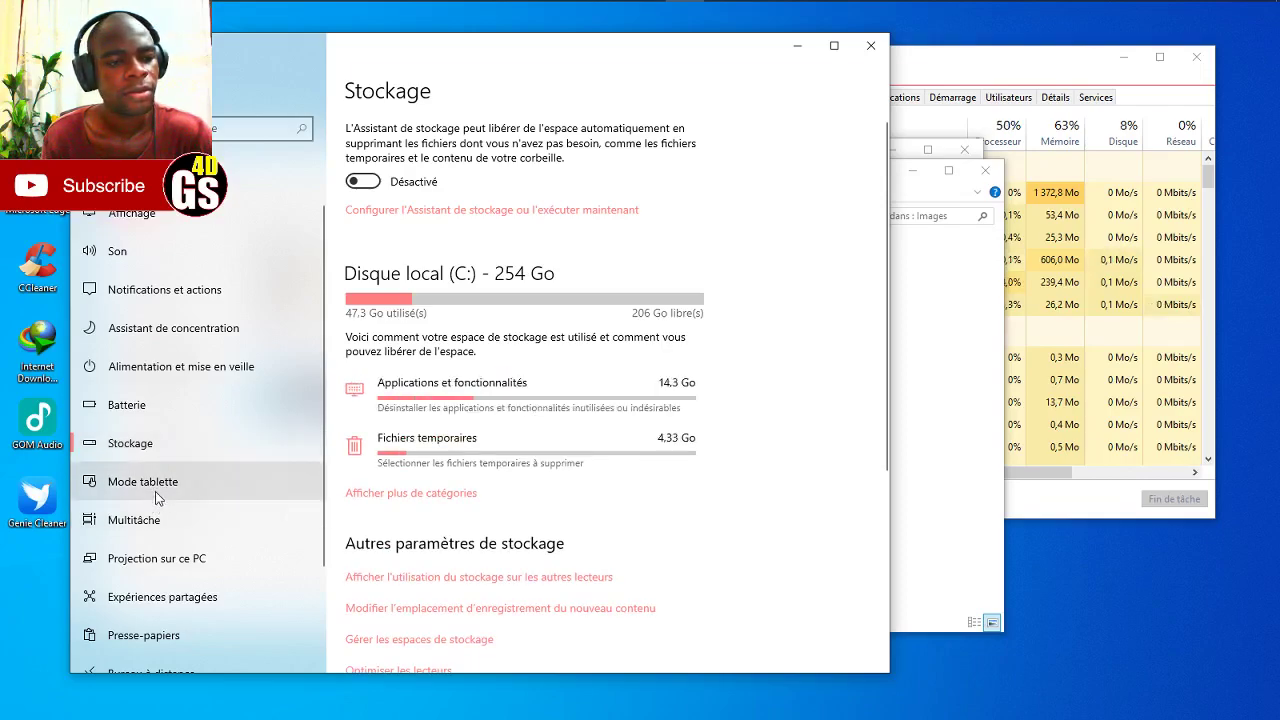
left_click(165, 485)
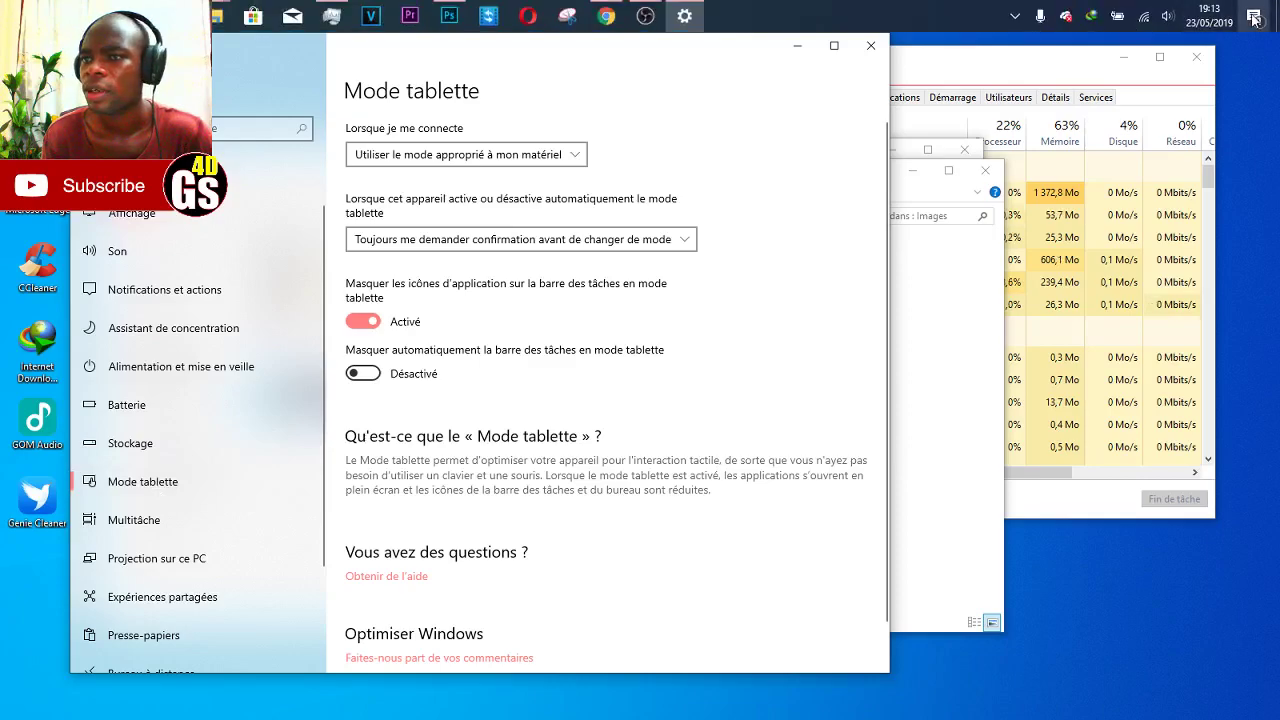
- Clear all notifications in the action center, and expand its quick actions to lower the screen brightness slightly
left_click(1265, 14)
scroll(1181, 237, "up", 3)
left_click(1200, 645)
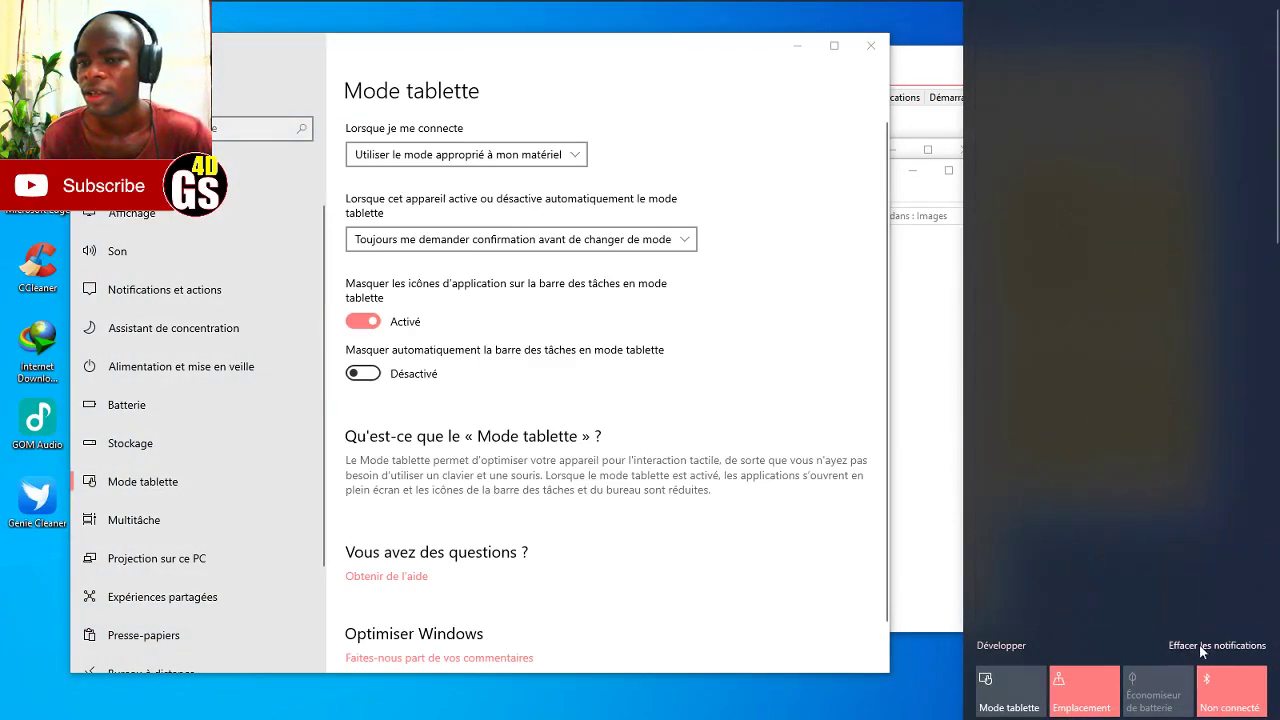
left_click(1002, 645)
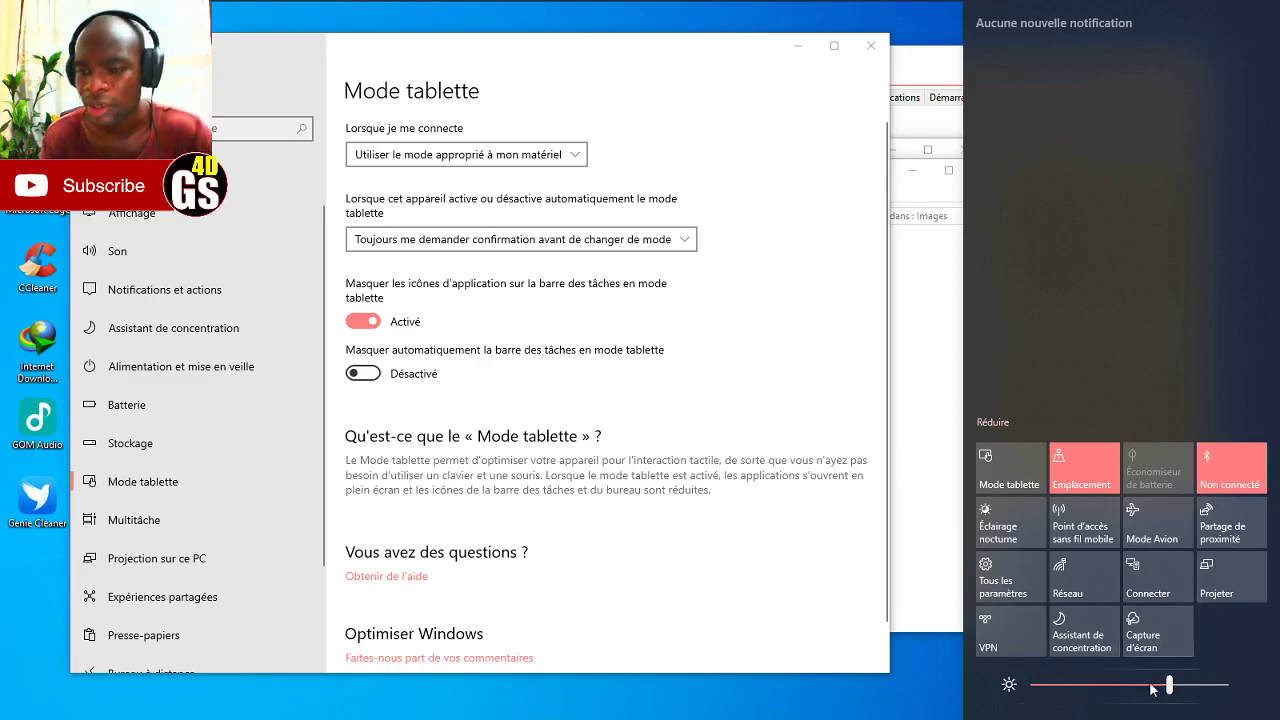
mouse_move(1172, 686)
left_mouse_down()
mouse_move(1105, 688)
mouse_move(1164, 697)
mouse_move(1168, 680)
left_mouse_up()
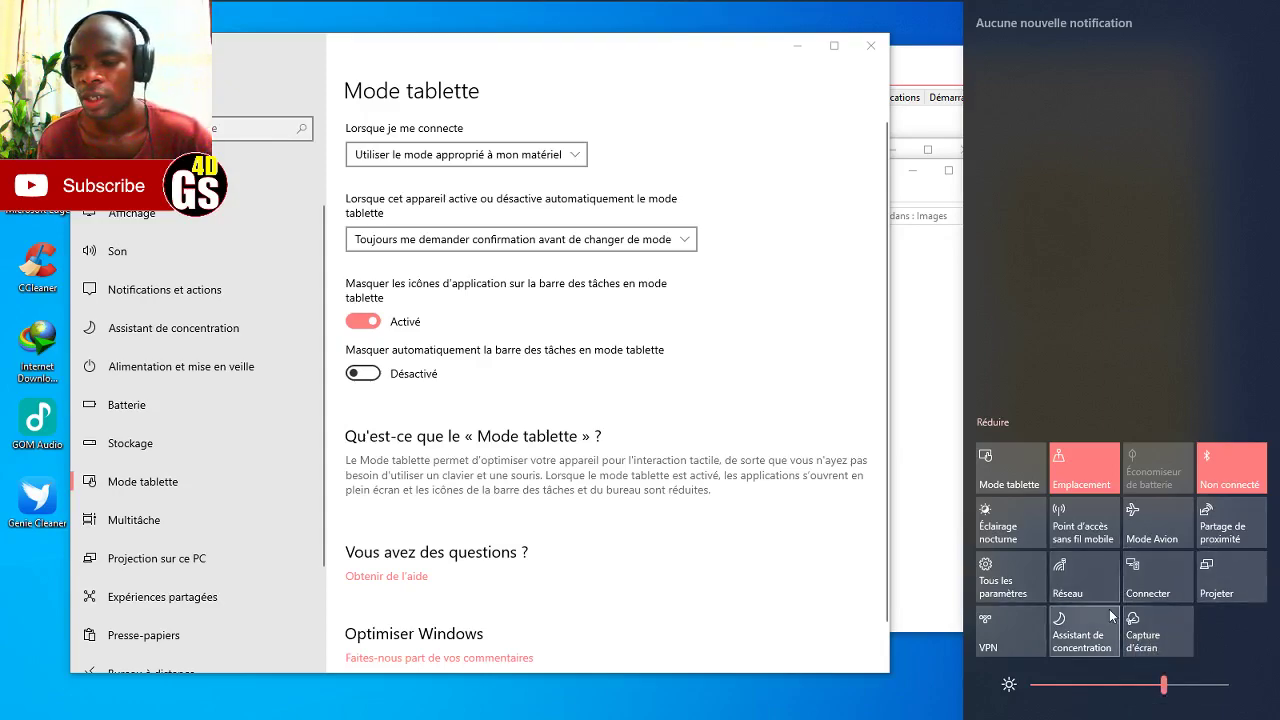
- Take a capture of the whole screen with the Capture d'écran quick action and open it for annotation
left_click(1158, 644)
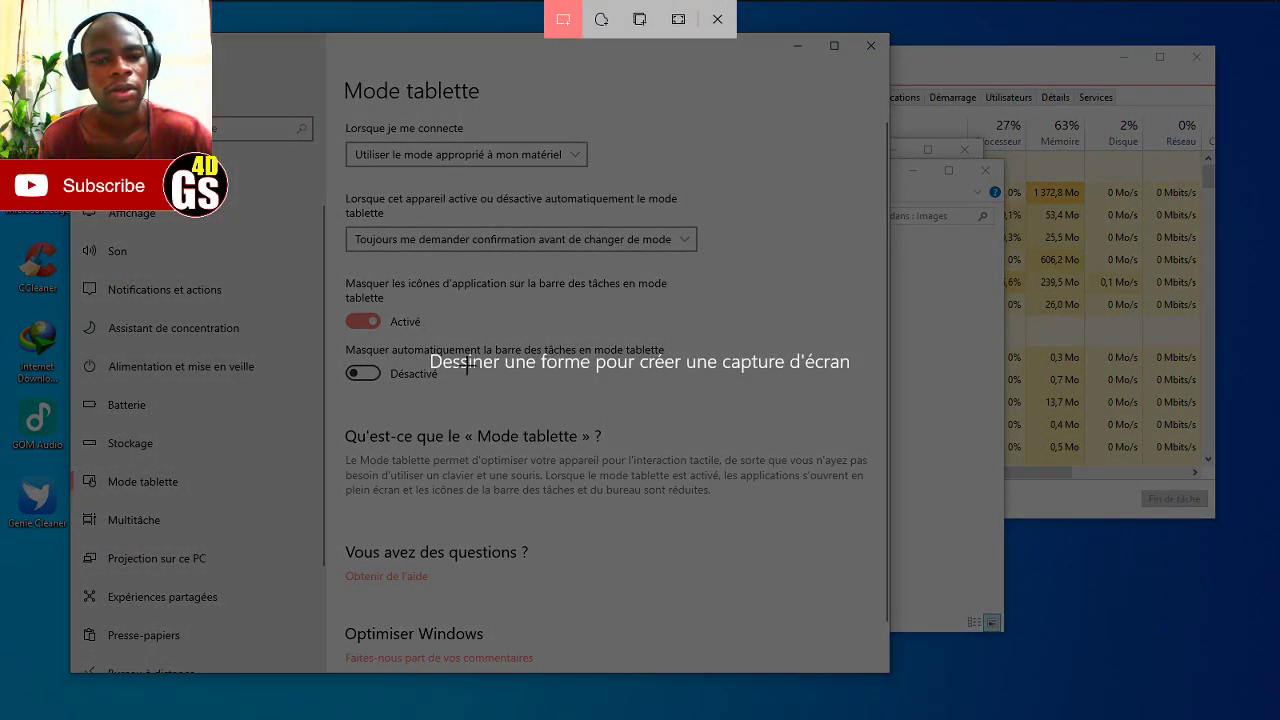
key("Escape")
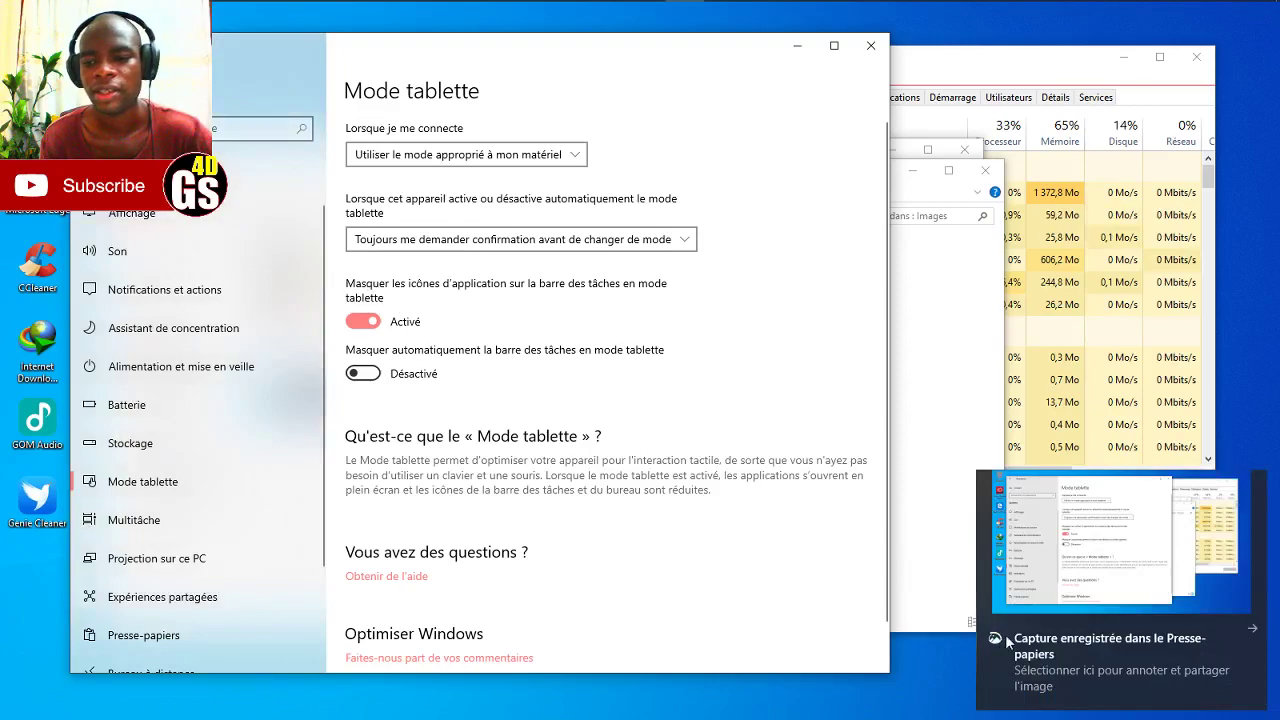
left_click(1056, 651)
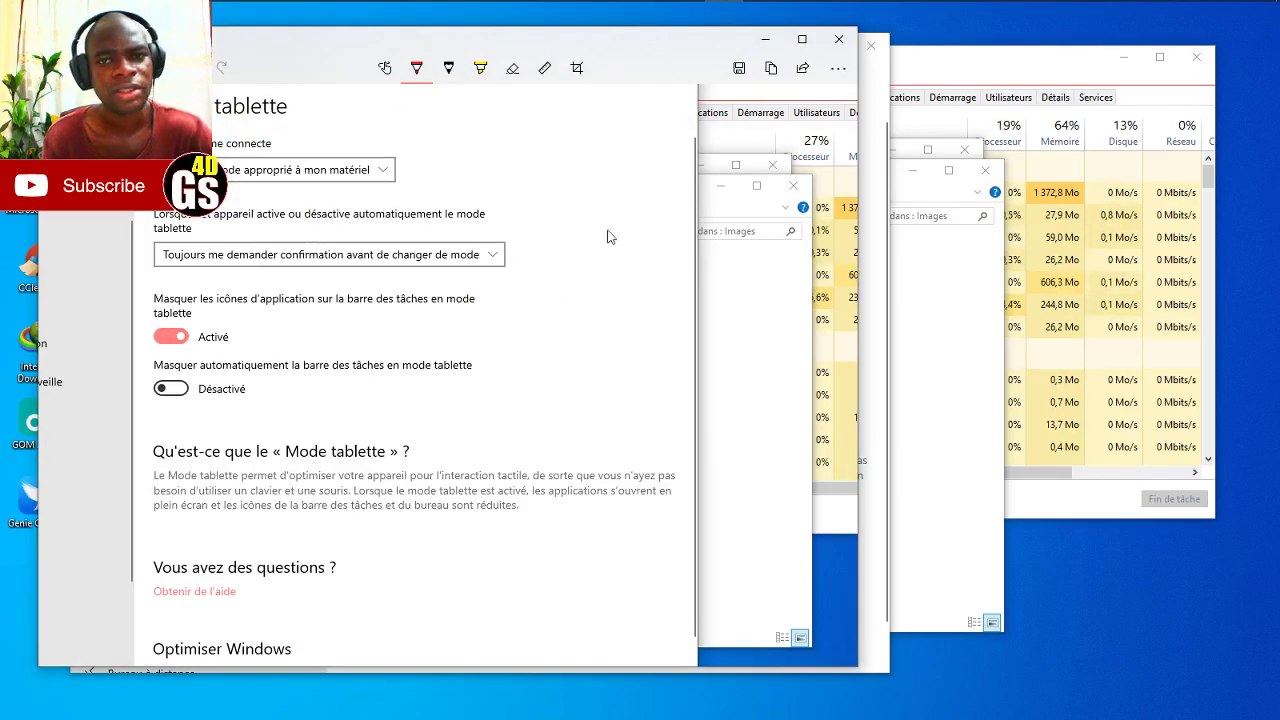
scroll(597, 250, "up", 3)
scroll(510, 180, "down", 2)
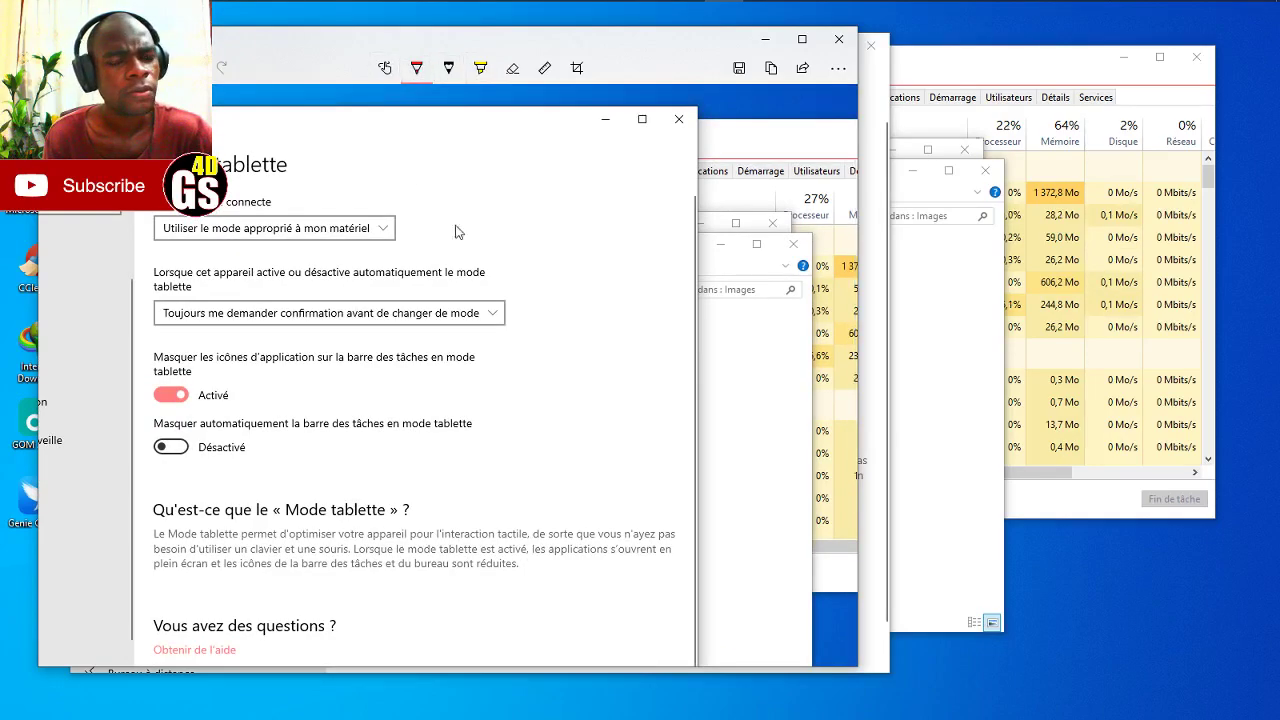
- Crop the capture to the Mode tablette settings window, apply the crop, and close the annotation window after reviewing it
left_click(578, 68)
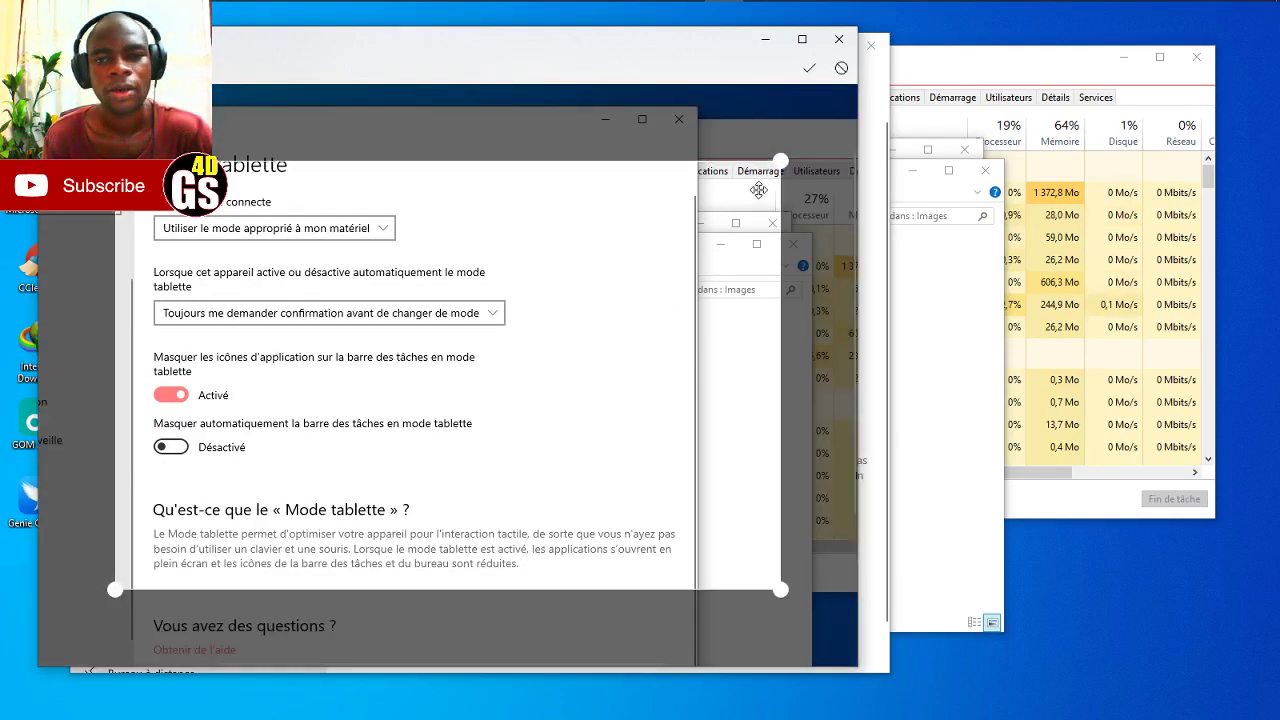
mouse_move(780, 160)
left_mouse_down()
mouse_move(694, 126)
mouse_move(697, 106)
left_mouse_up()
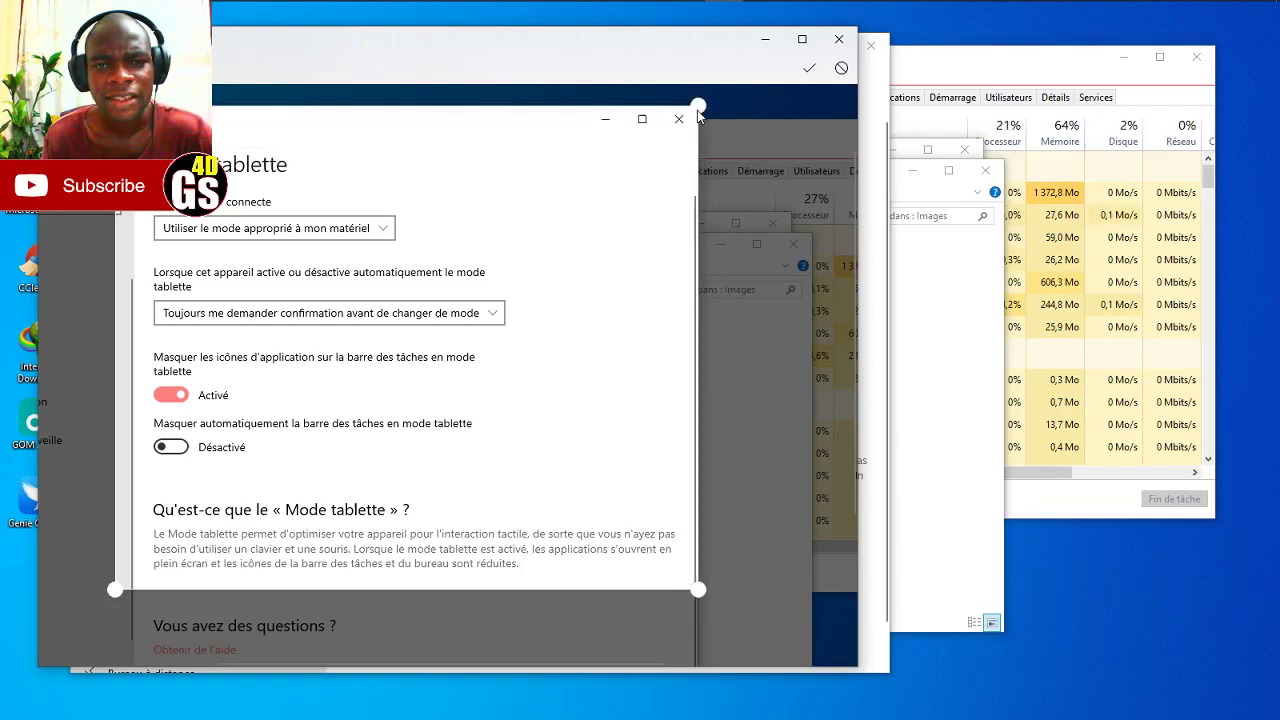
left_click_drag(115, 104, 38, 105)
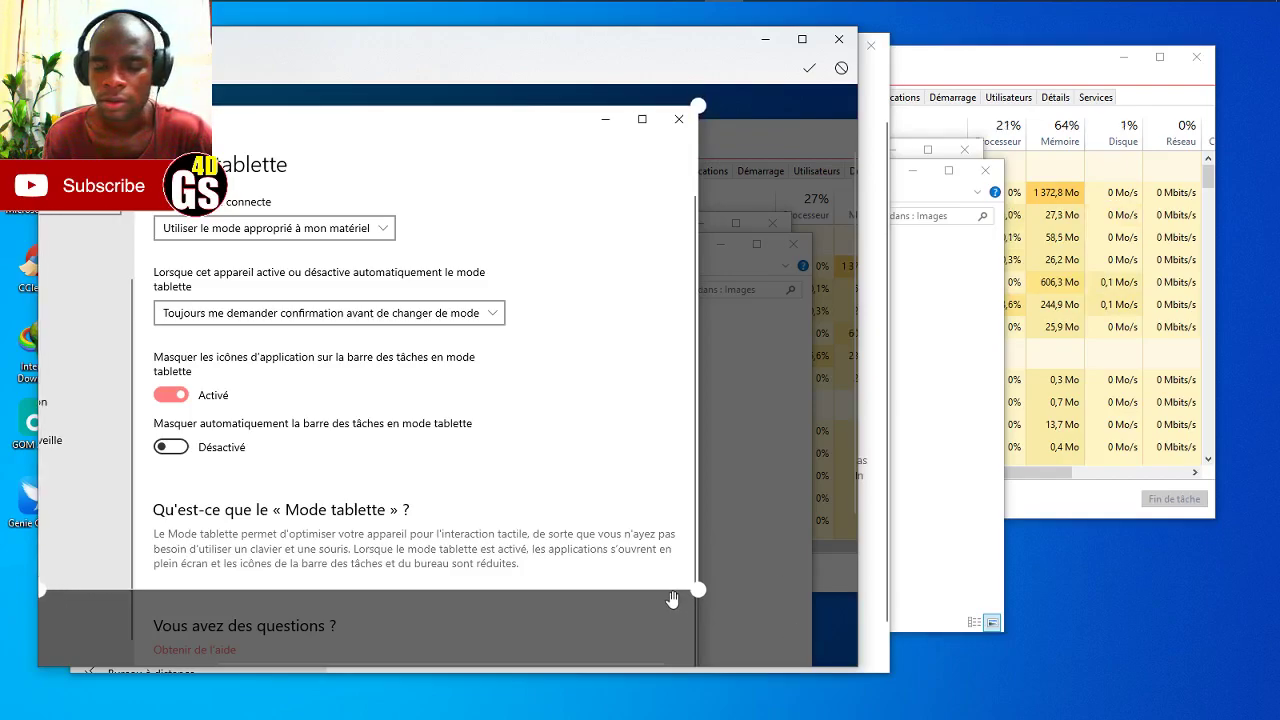
left_click_drag(706, 598, 700, 685)
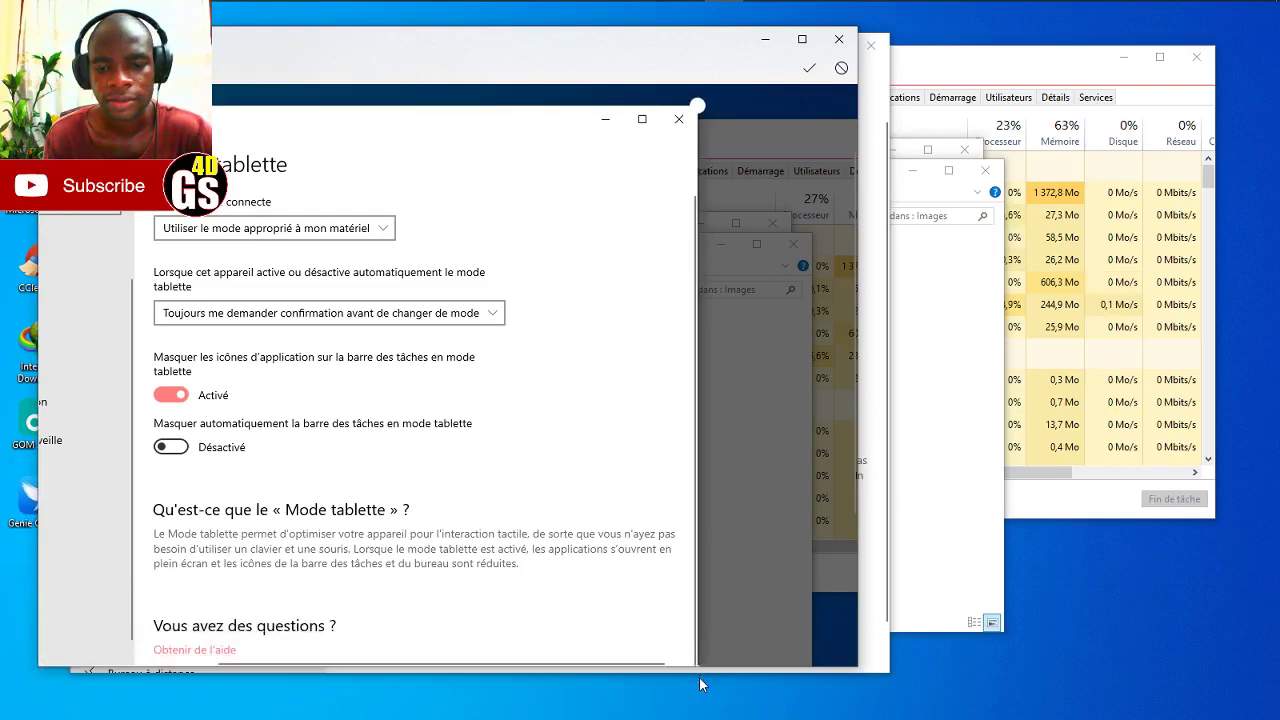
left_click(809, 67)
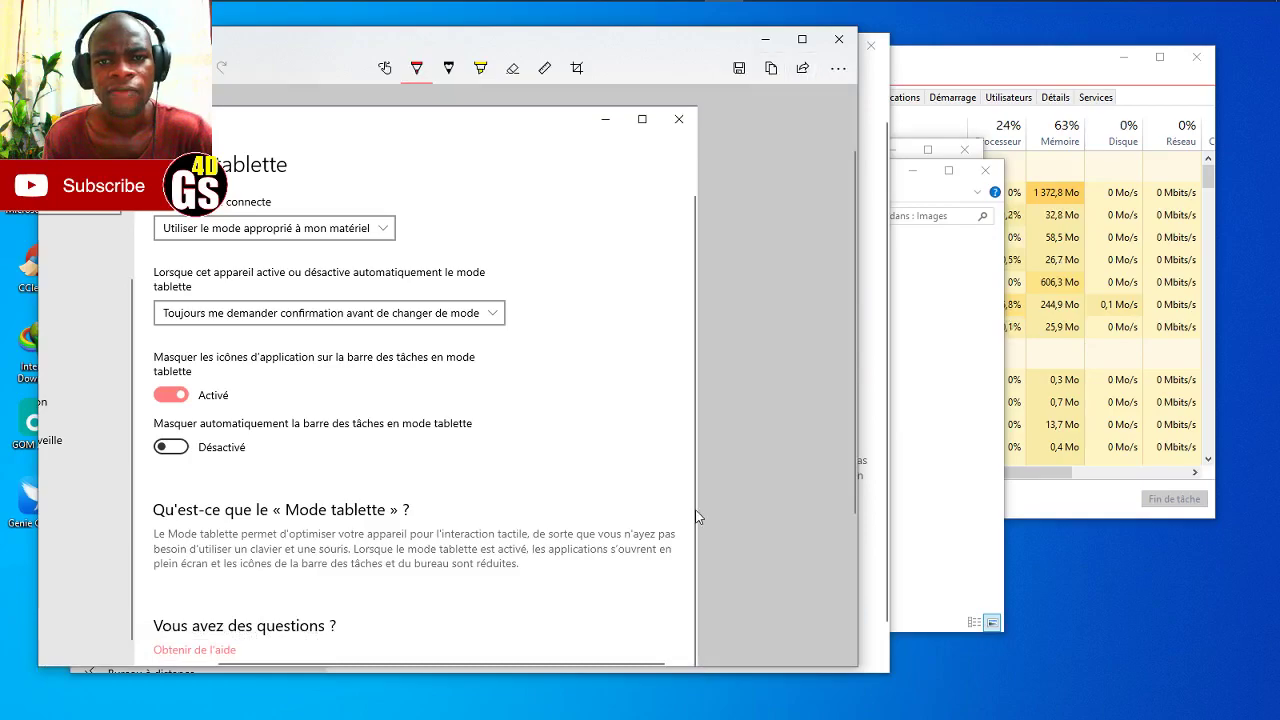
scroll(568, 310, "down", 2)
scroll(566, 334, "up", 3)
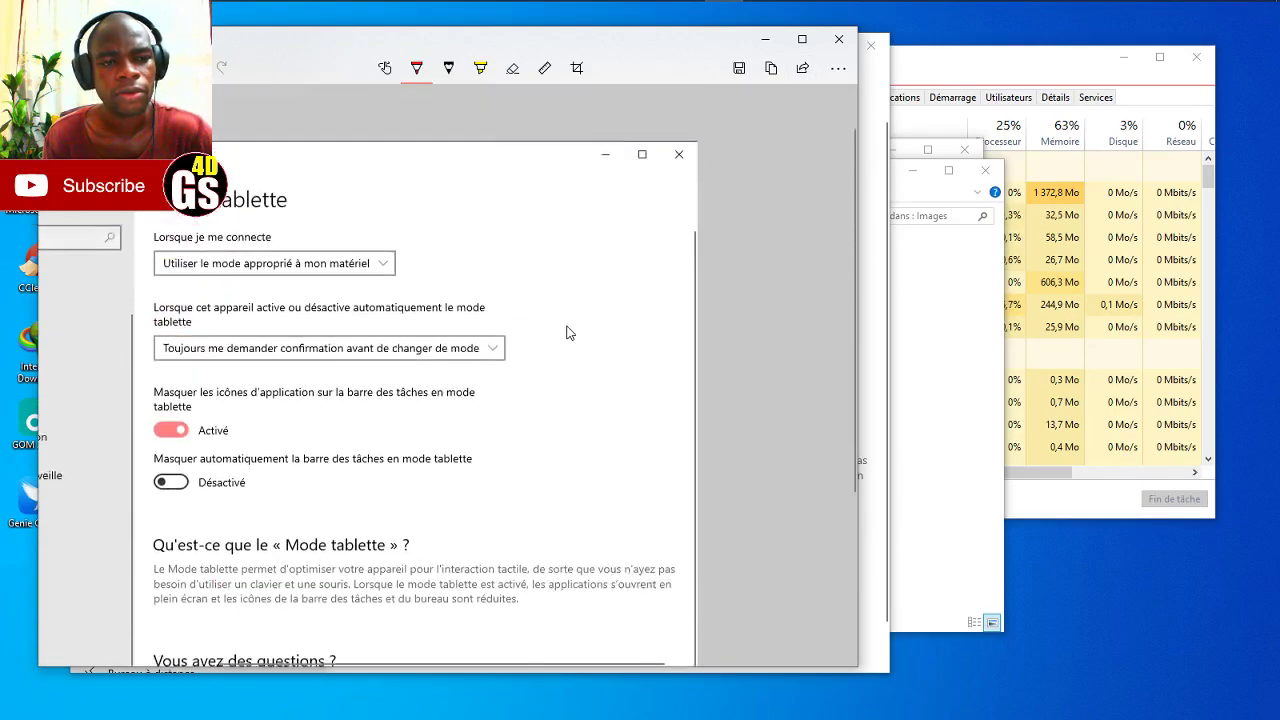
scroll(566, 340, "down", 1)
scroll(566, 354, "down", 3)
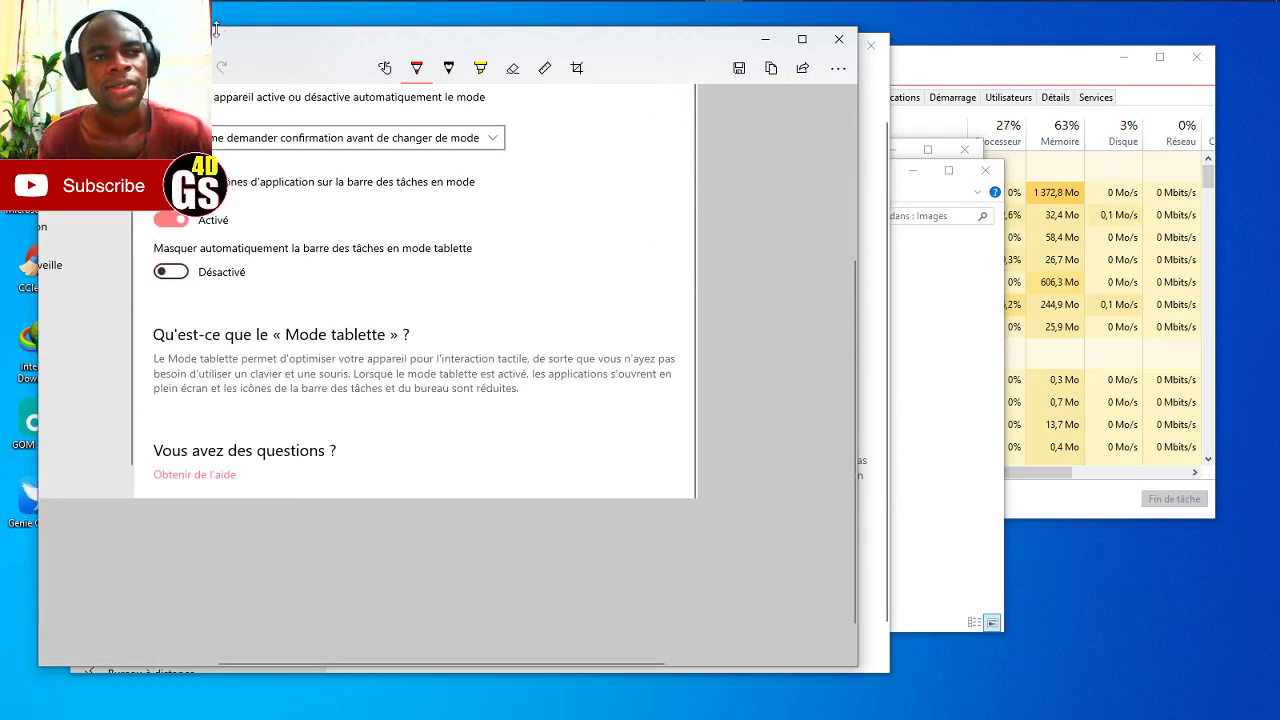
left_click(839, 38)
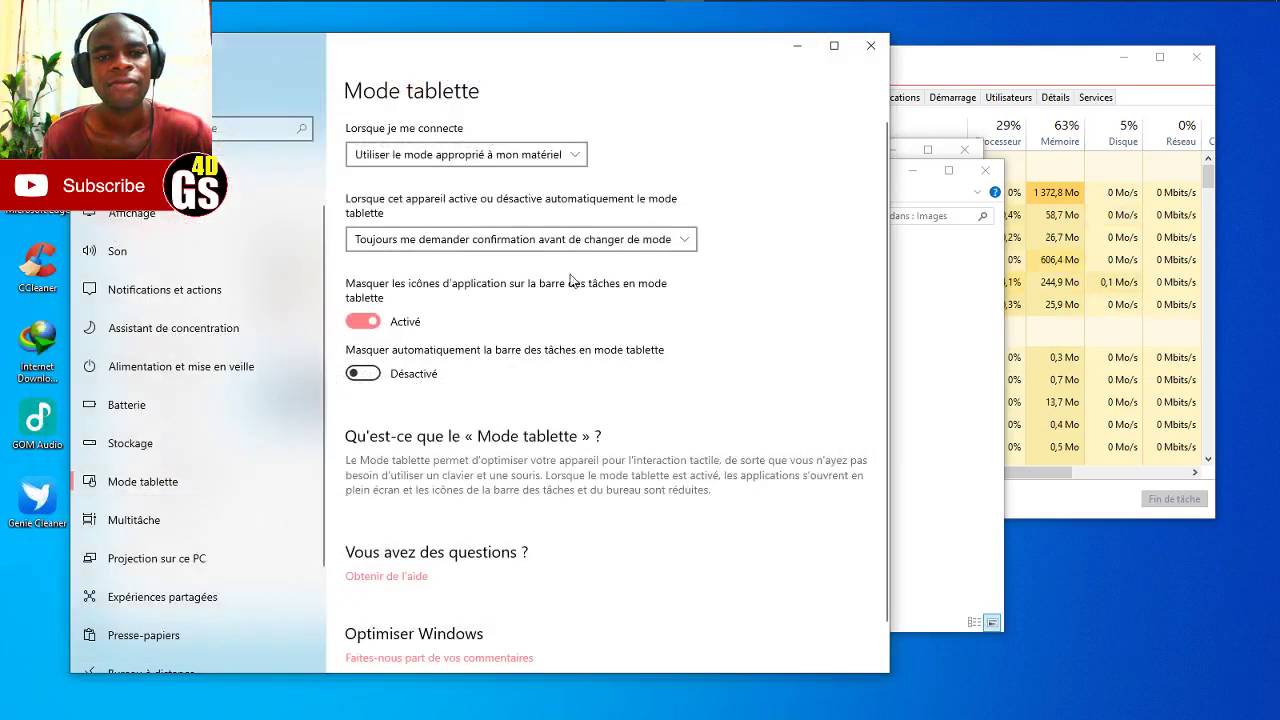
- Open the Périphériques settings, view the device types that can be added, and dismiss the Ajouter un appareil dialog
left_click(290, 90)
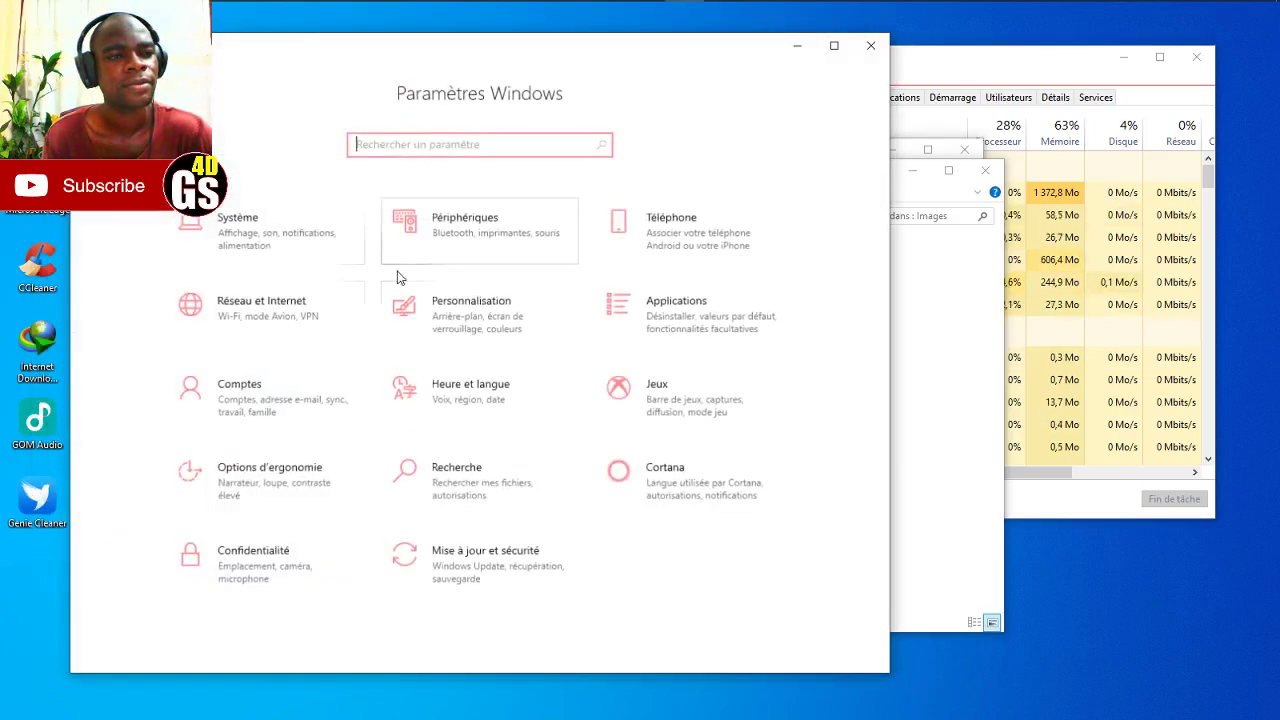
left_click(520, 215)
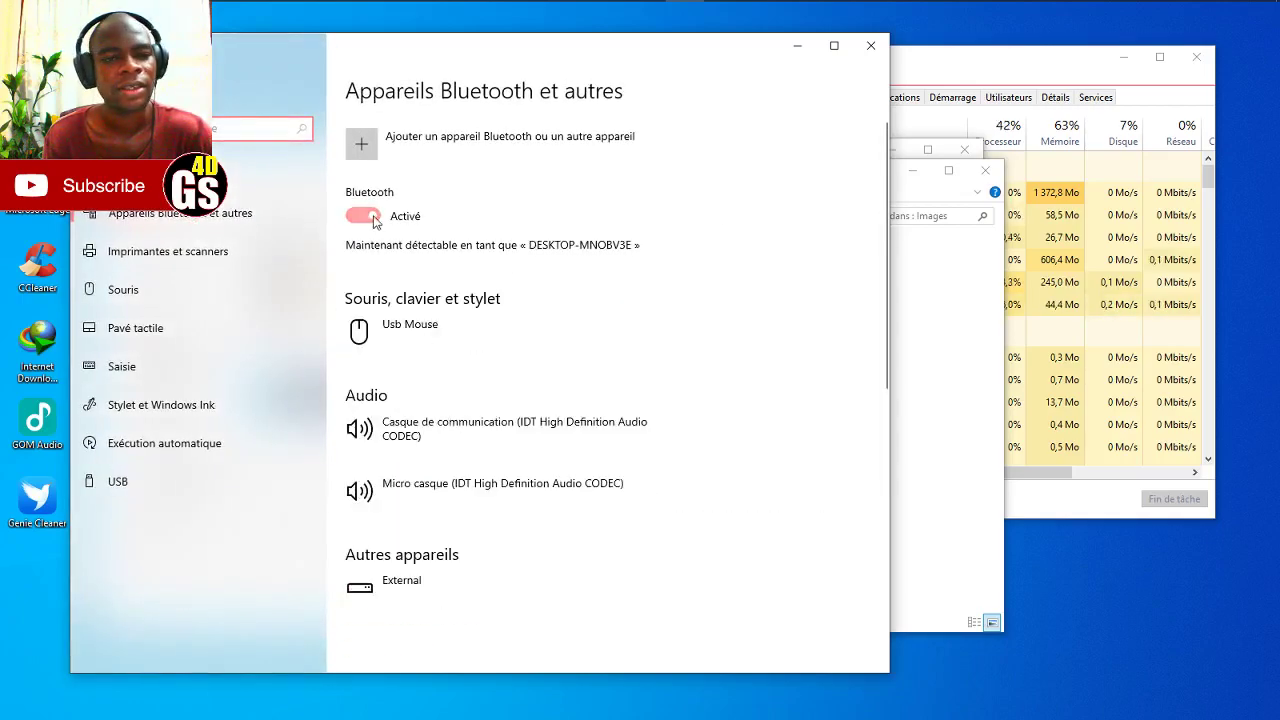
left_click(407, 147)
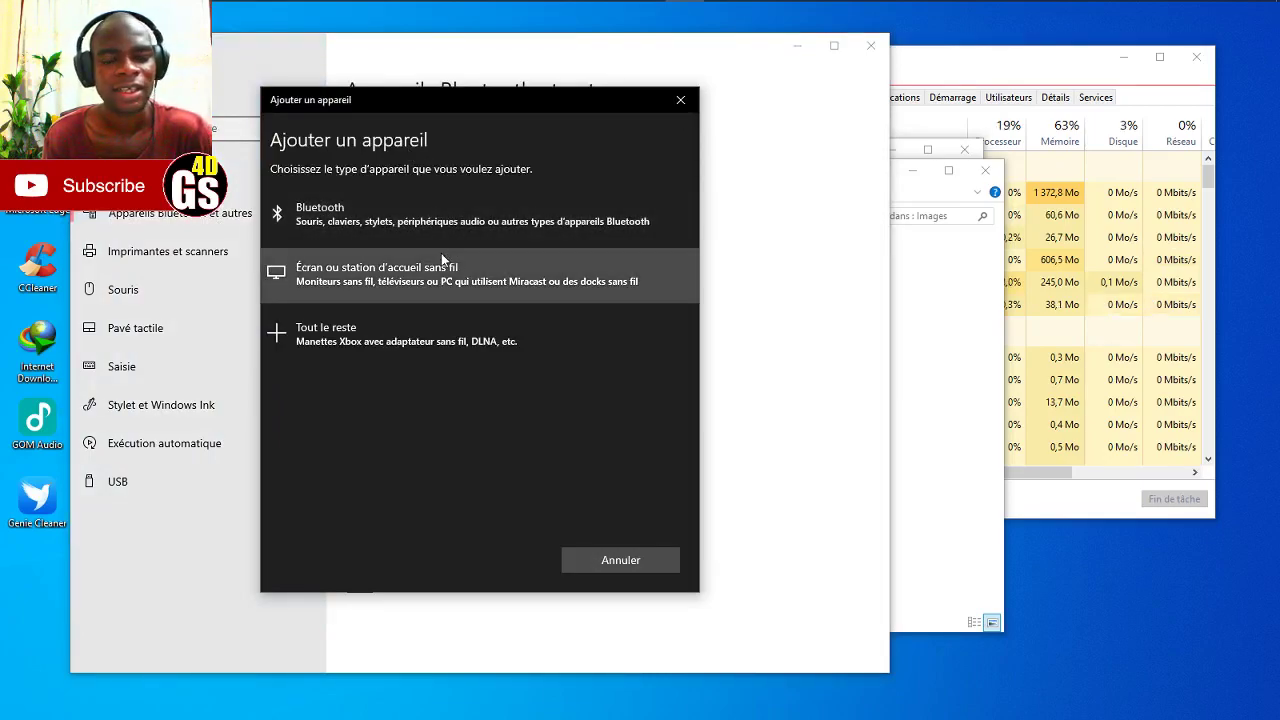
left_click(680, 99)
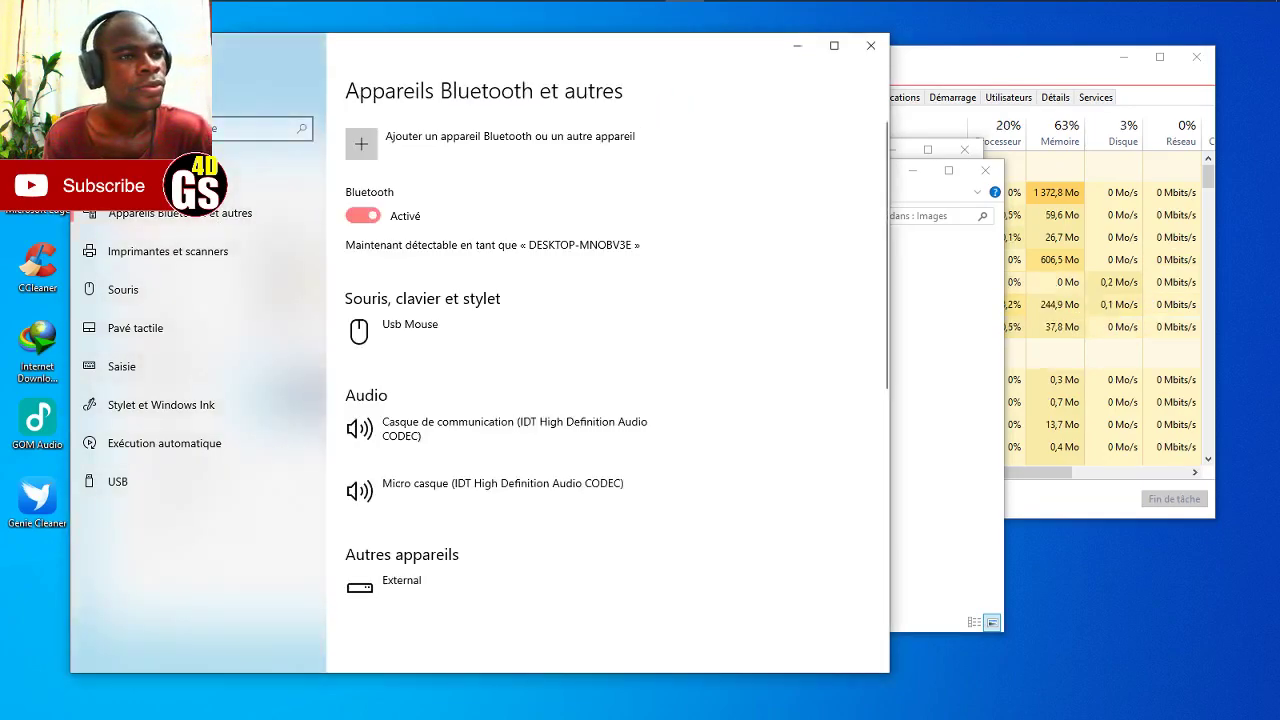
- View the Téléphone settings category and return to the Paramètres Windows home page
key("alt+Left")
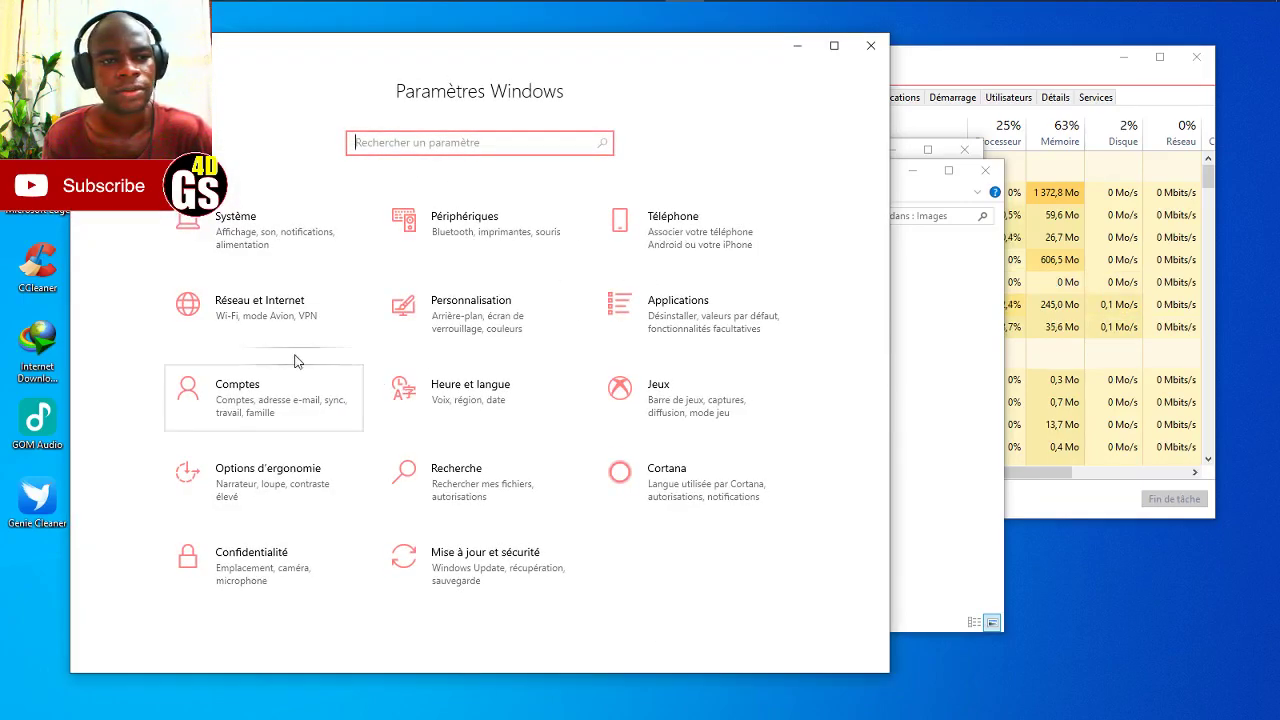
left_click(736, 243)
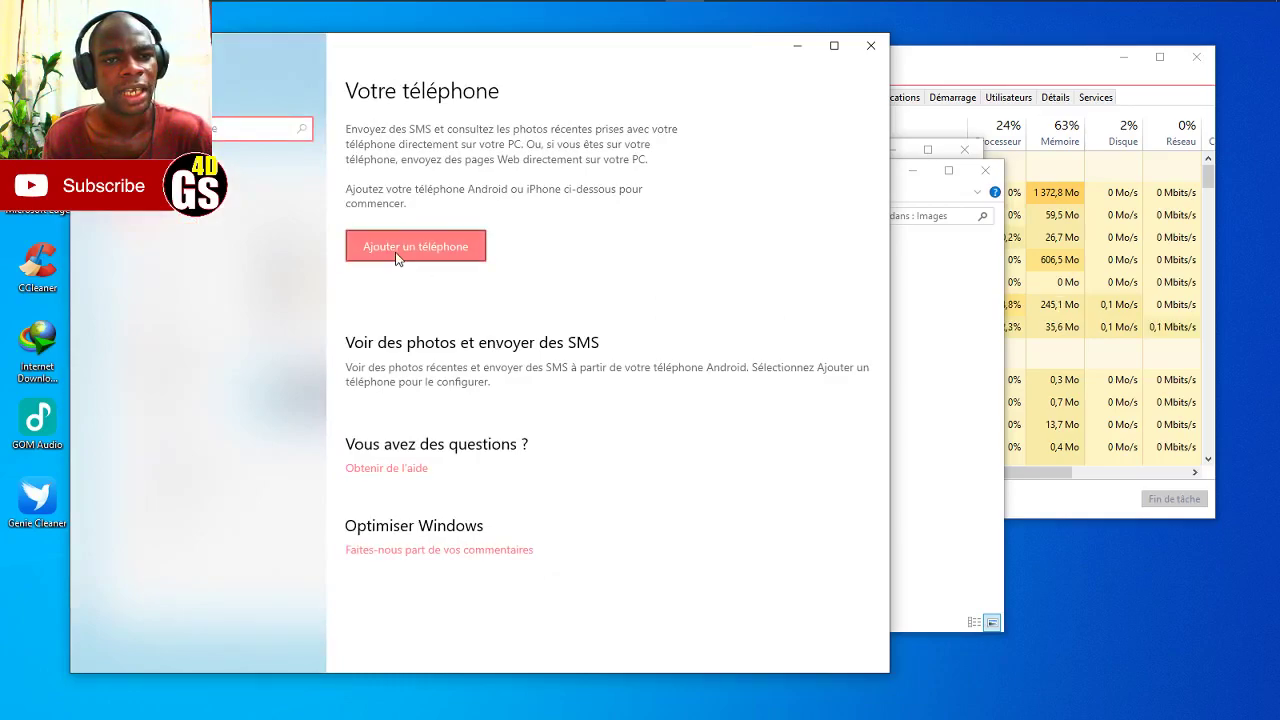
key("alt+Left")
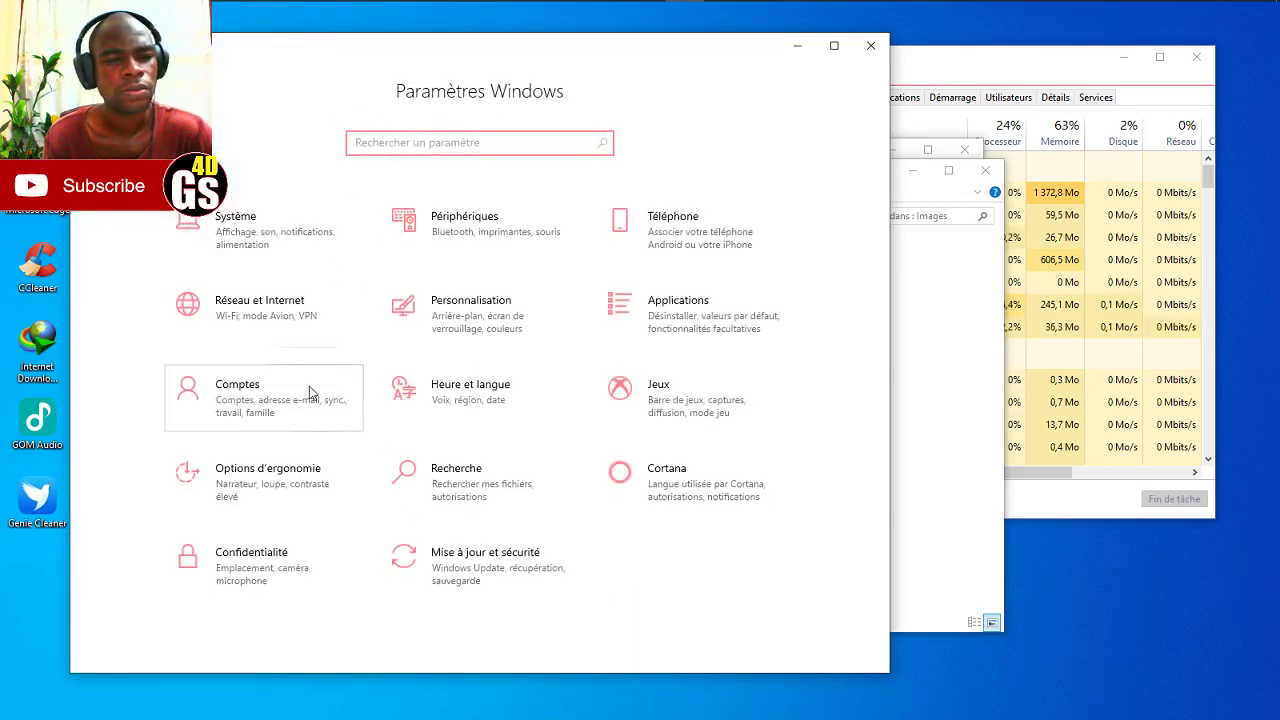
- Open the Personnalisation settings and look through the Arrière-plan and Couleurs pages
left_click(500, 312)
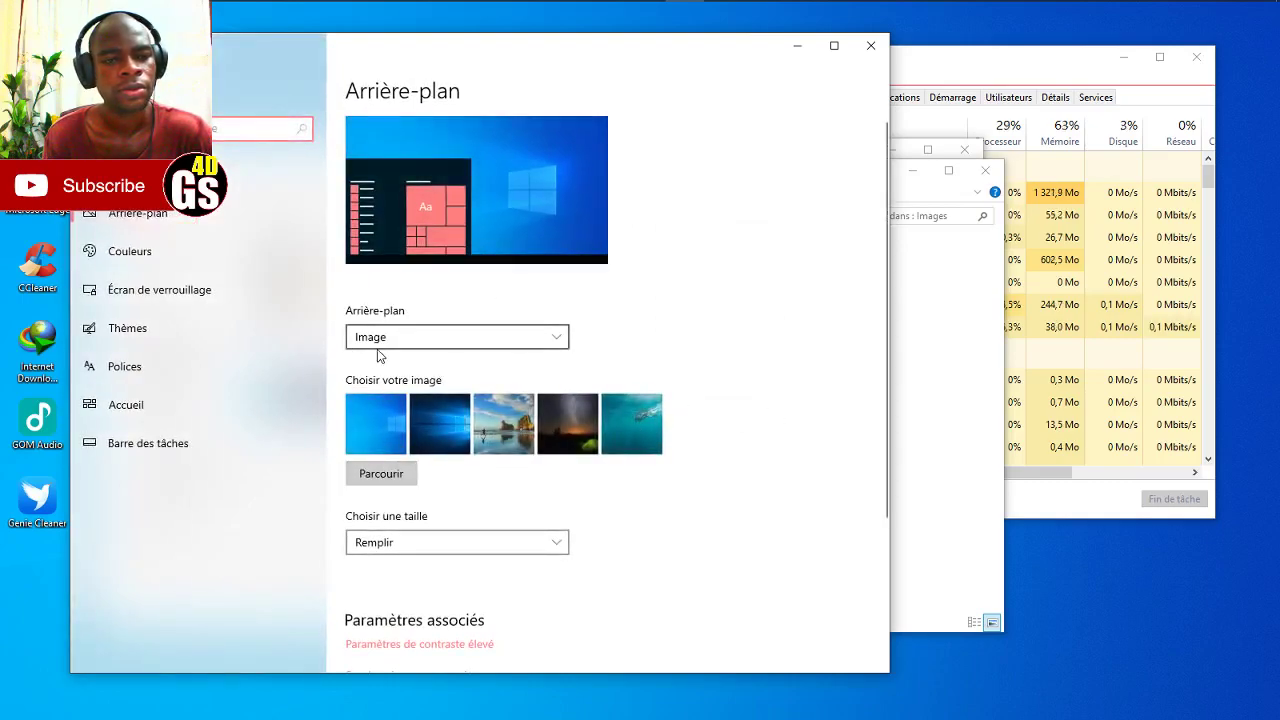
scroll(641, 364, "down", 3)
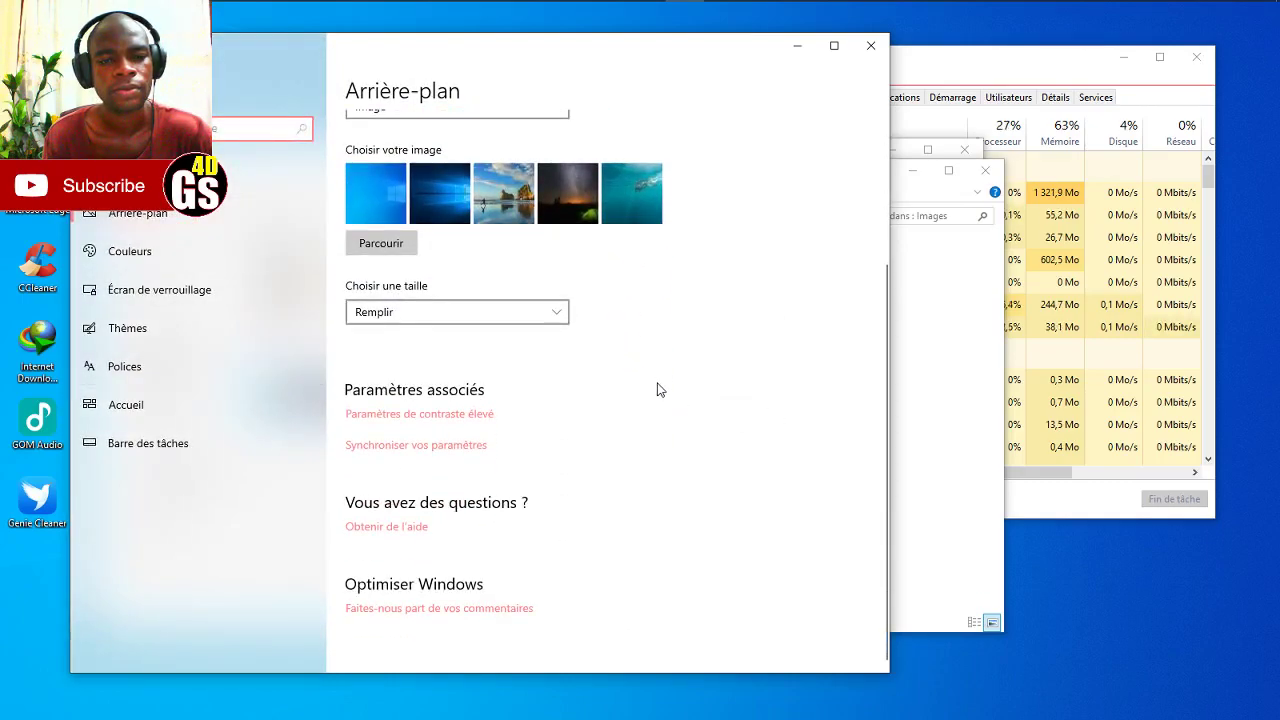
scroll(657, 389, "up", 1)
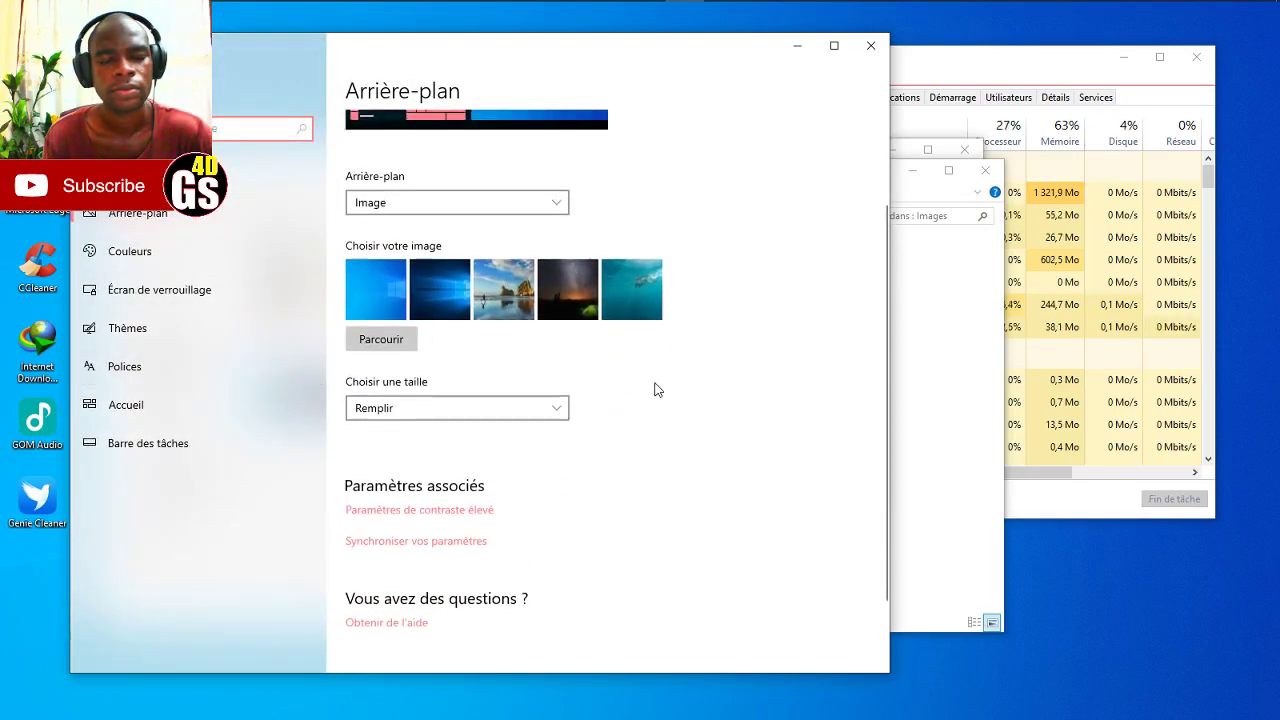
left_click(151, 259)
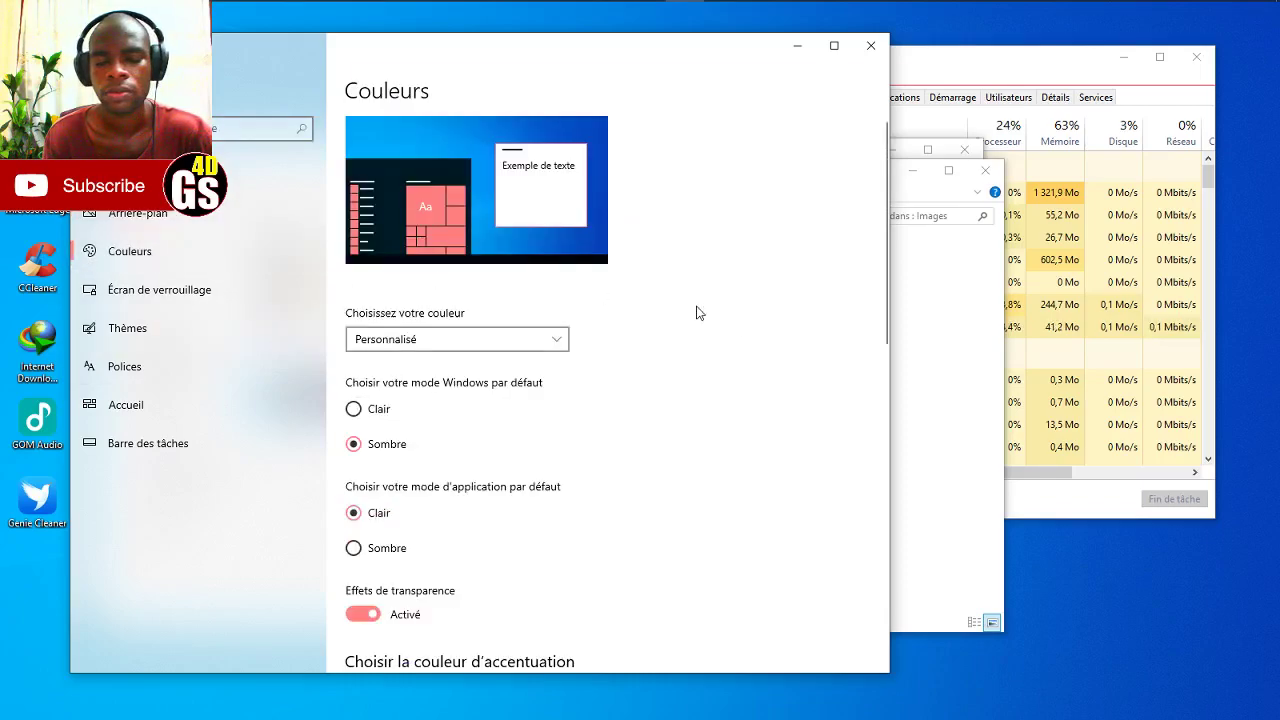
scroll(720, 345, "down", 3)
scroll(697, 346, "up", 3)
- Switch the default Windows mode to Clair and back to Sombre
left_click(373, 416)
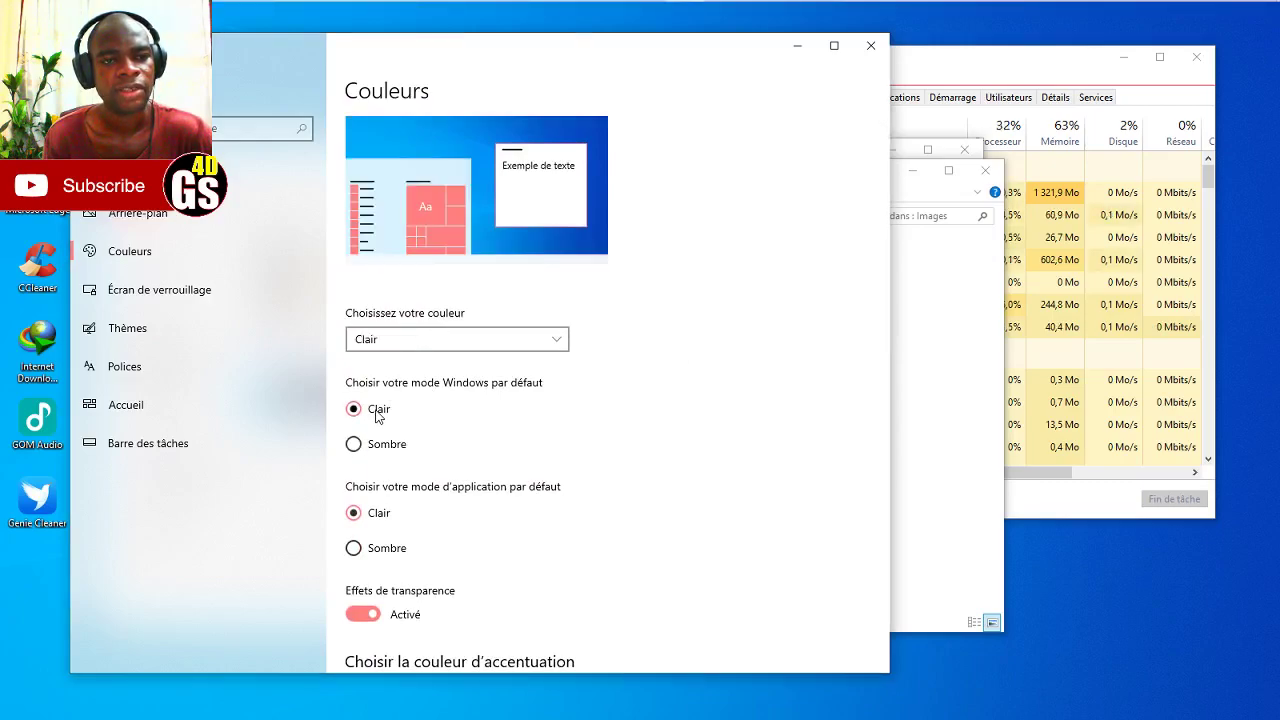
left_click(385, 446)
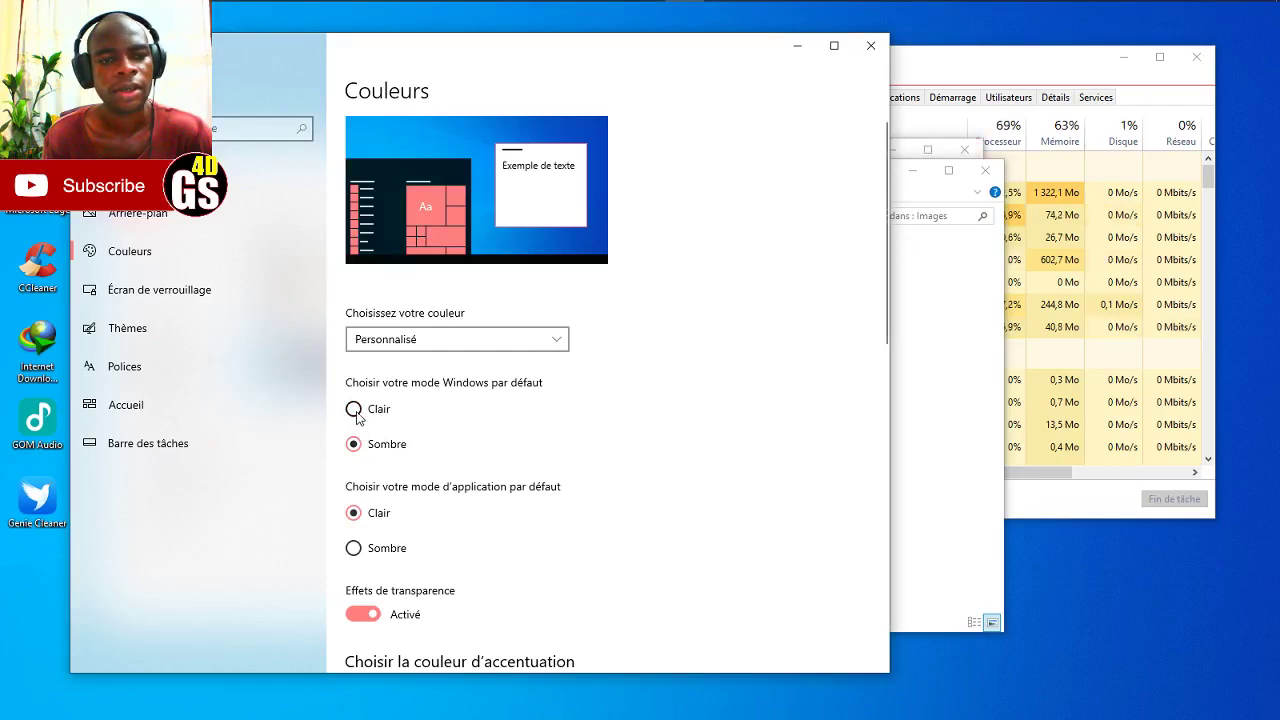
- Set the default Windows mode to Clair and view the Start menu tiles in that mode
left_click(368, 415)
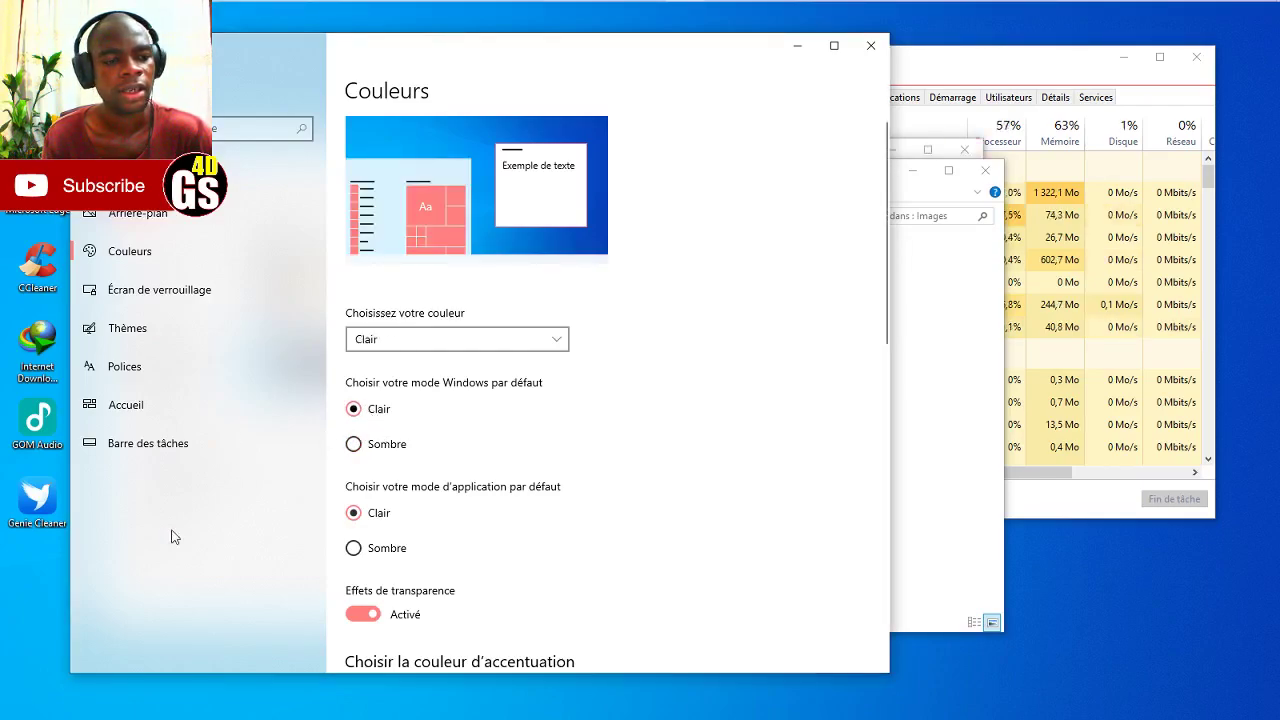
key("super")
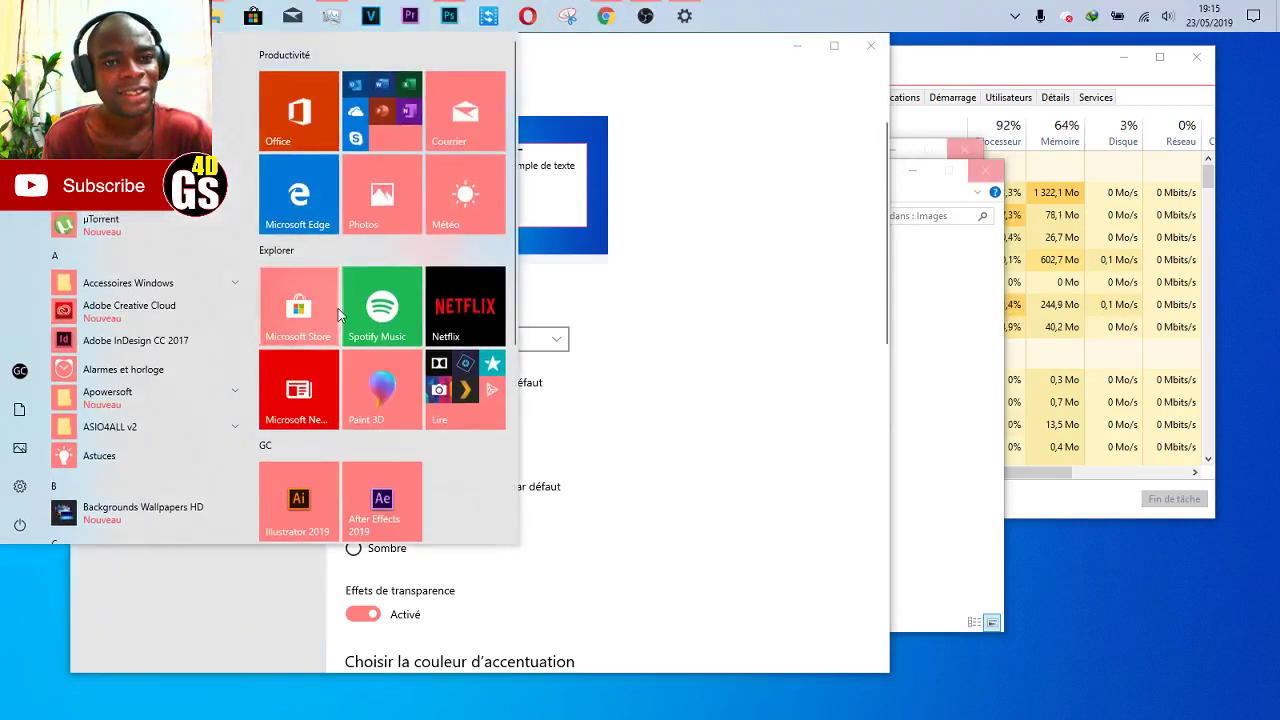
scroll(350, 270, "down", 3)
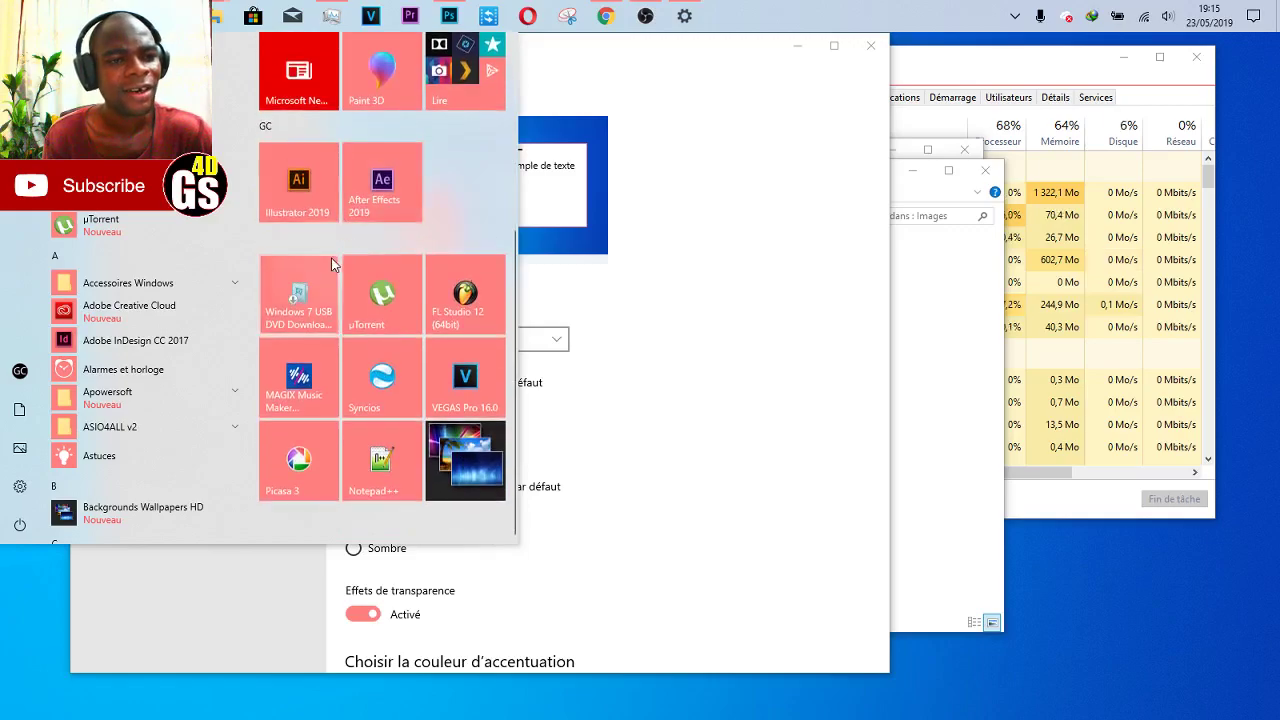
scroll(322, 286, "up", 4)
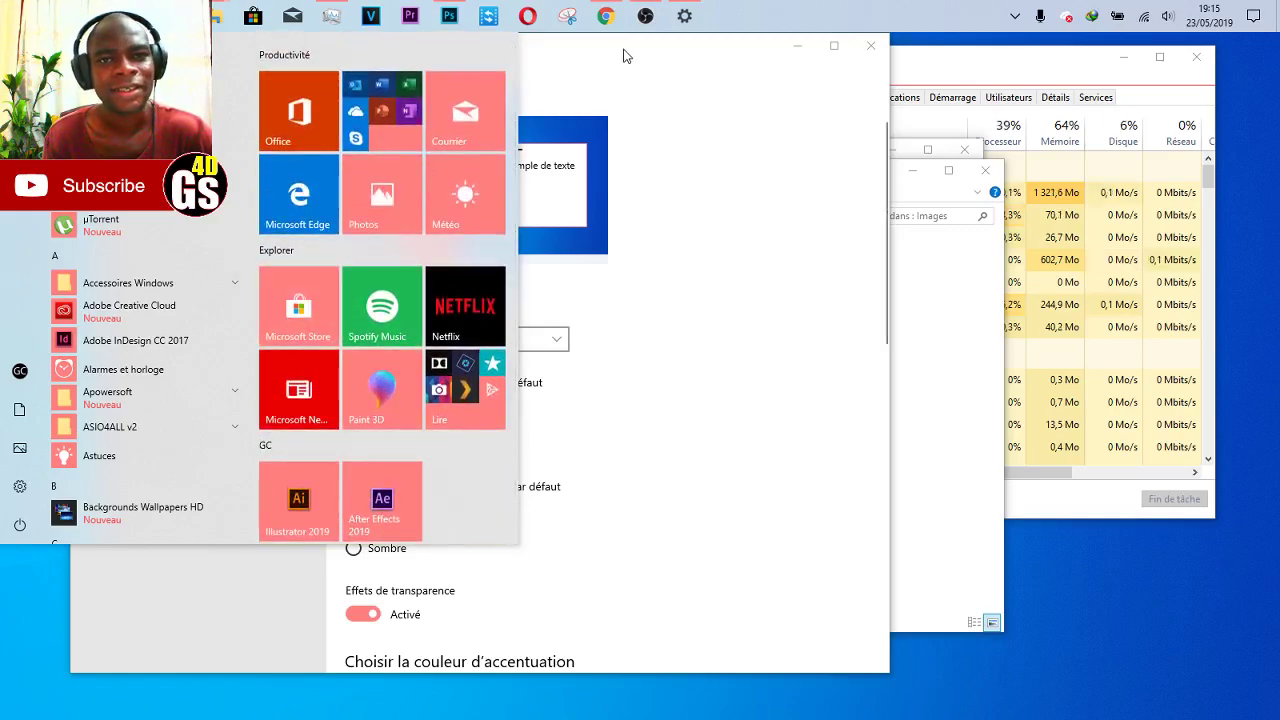
left_click(720, 240)
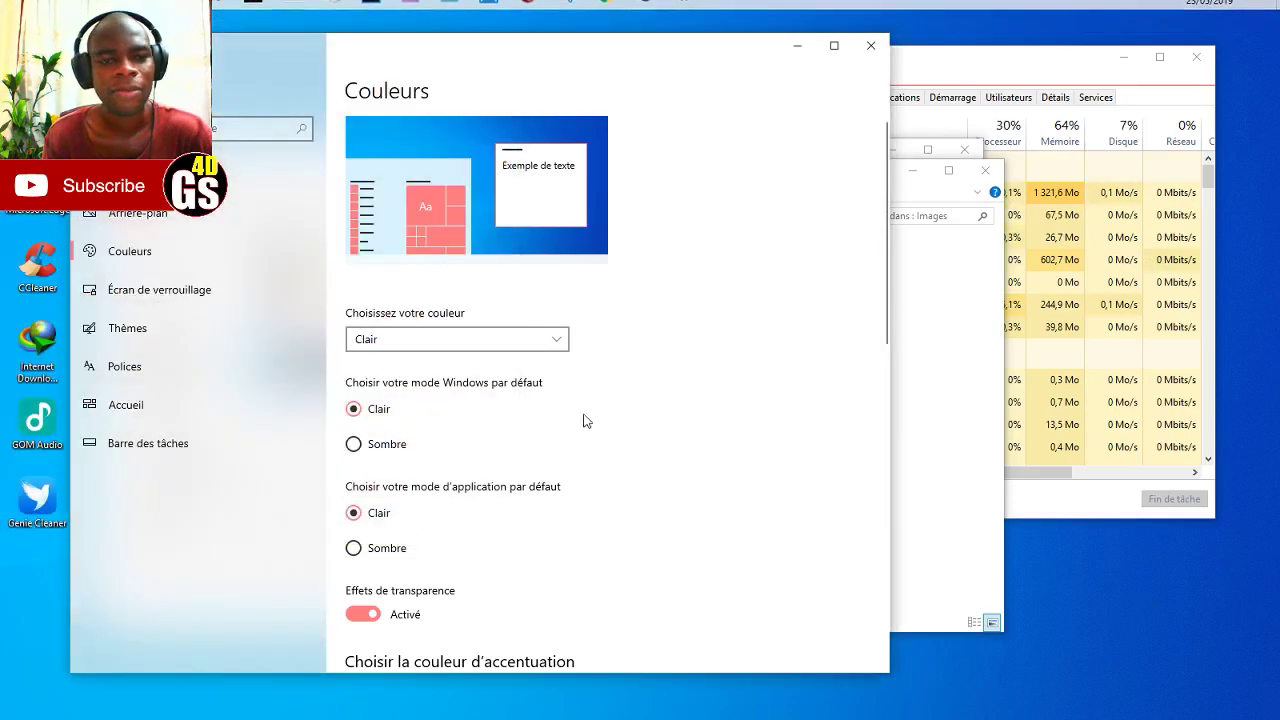
- Set the default Windows mode to Sombre and view the Start menu tiles in that mode
left_click(355, 444)
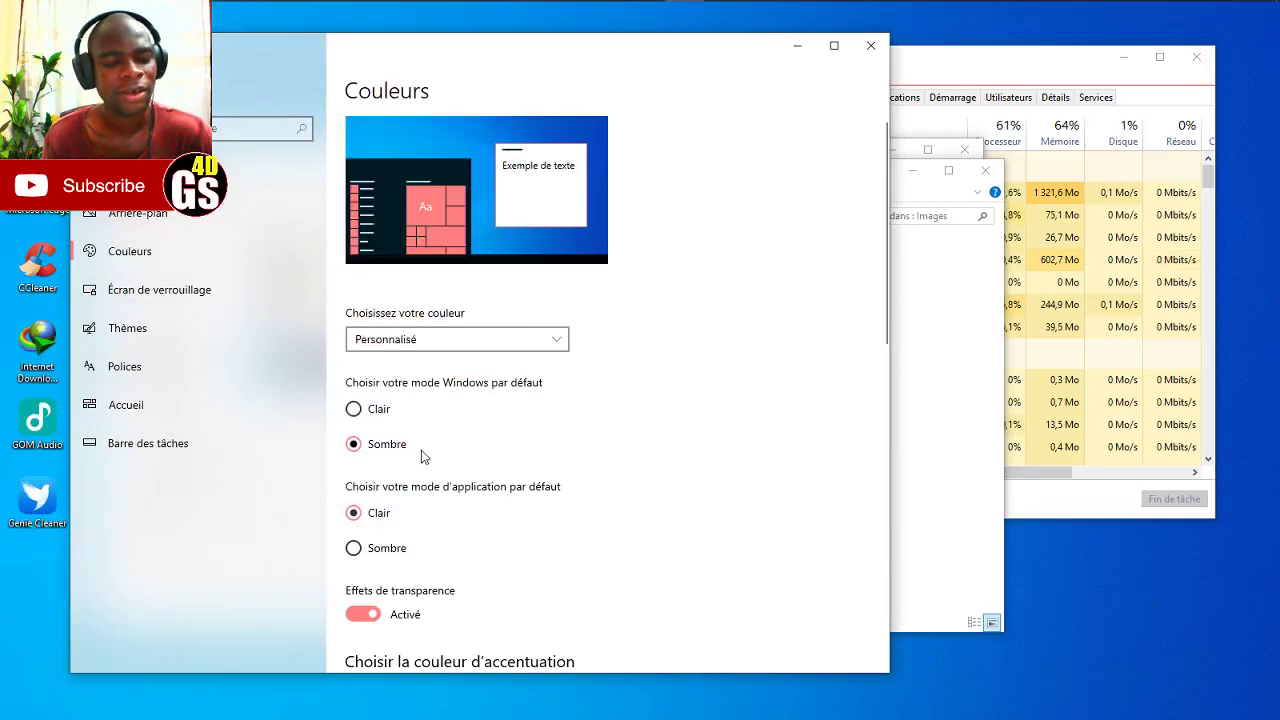
key("super")
scroll(348, 305, "down", 3)
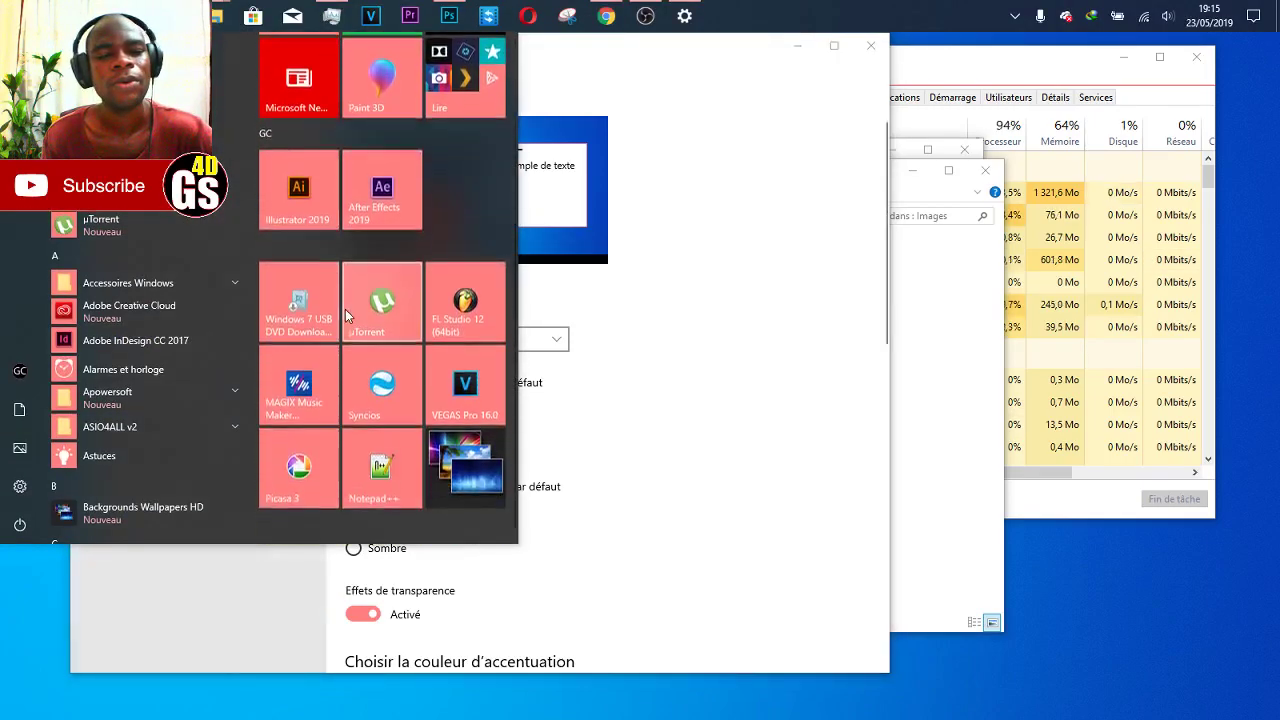
left_click(766, 329)
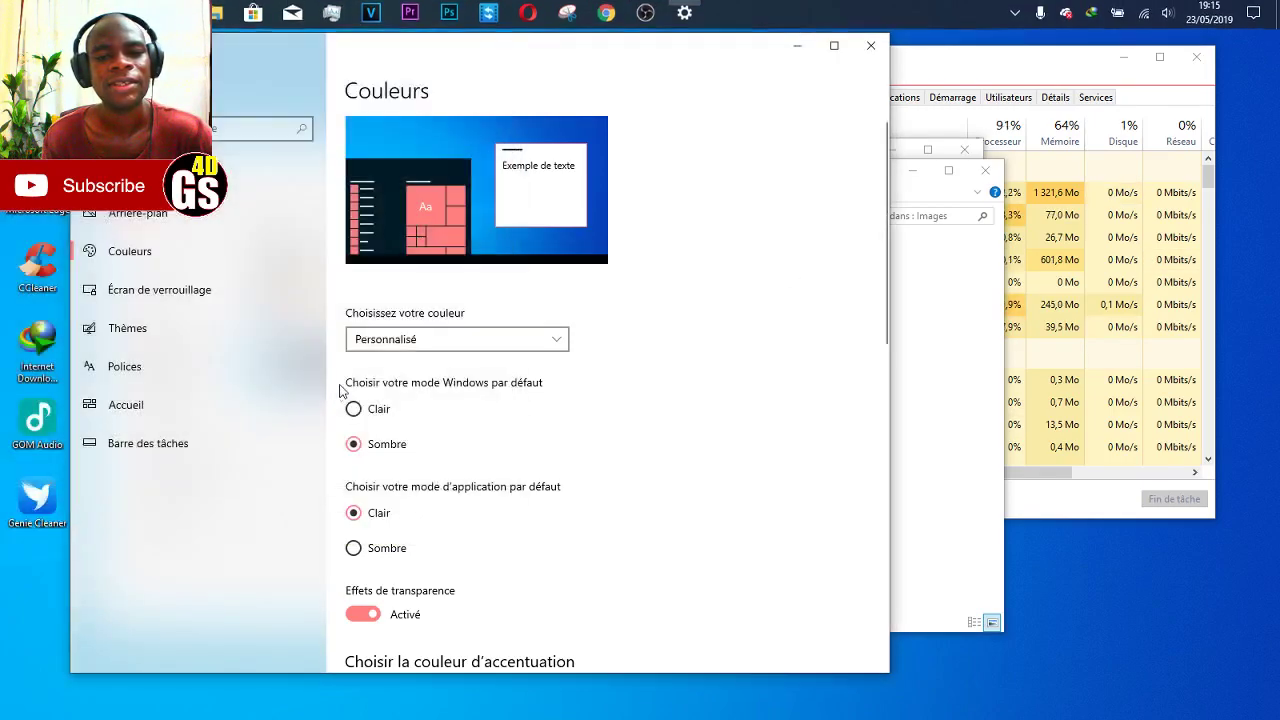
- Set the default Windows mode back to Clair and look through the Start menu's app list and tiles
left_click(435, 415)
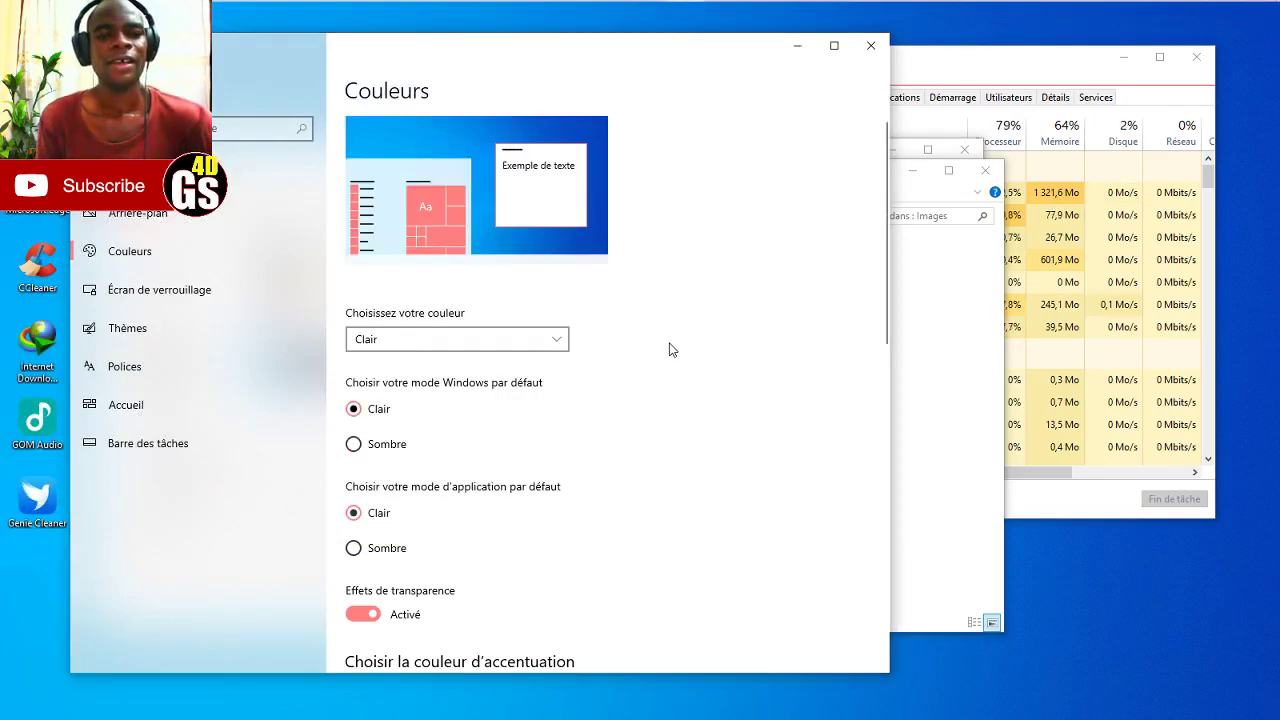
key("super")
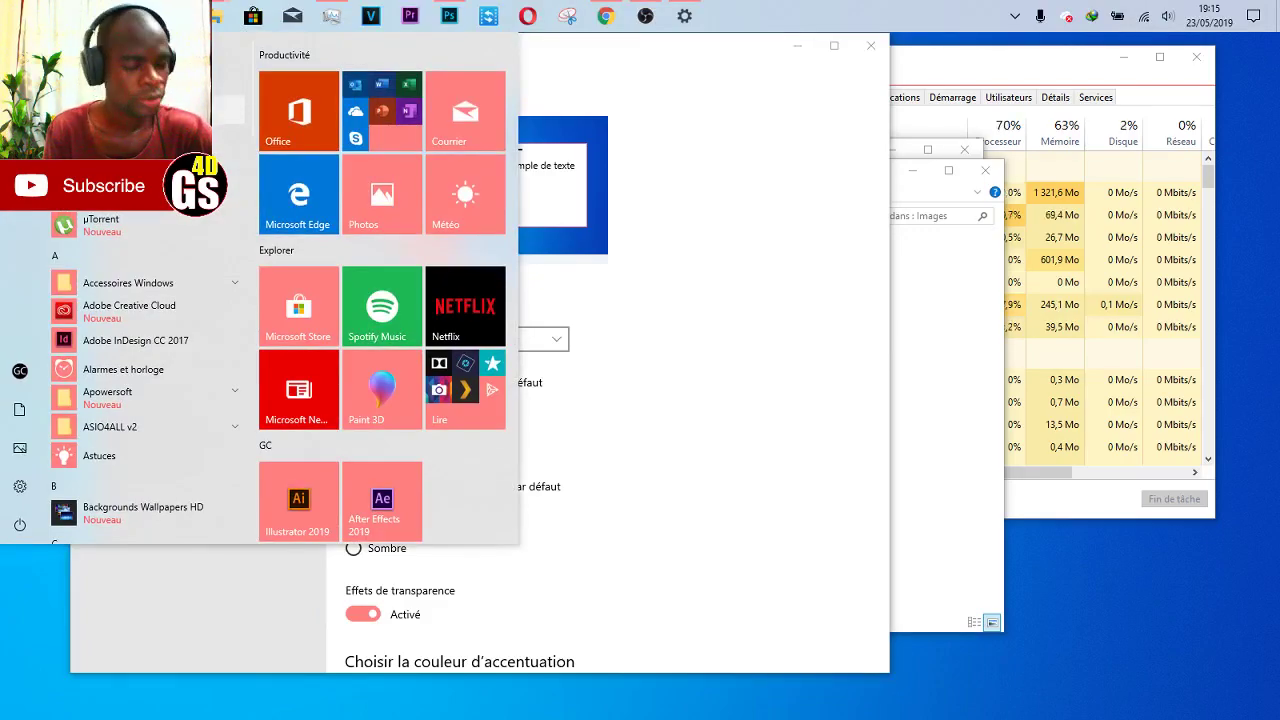
scroll(186, 223, "down", 5)
scroll(347, 192, "down", 3)
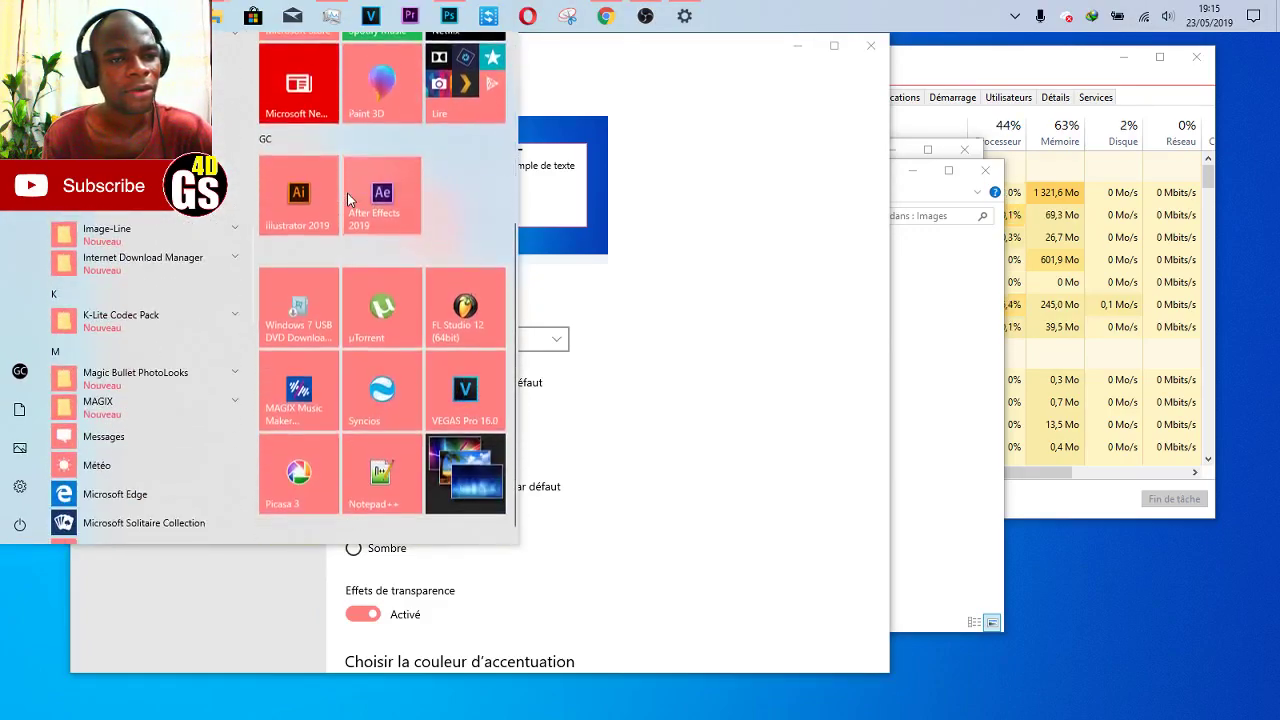
scroll(145, 380, "up", 3)
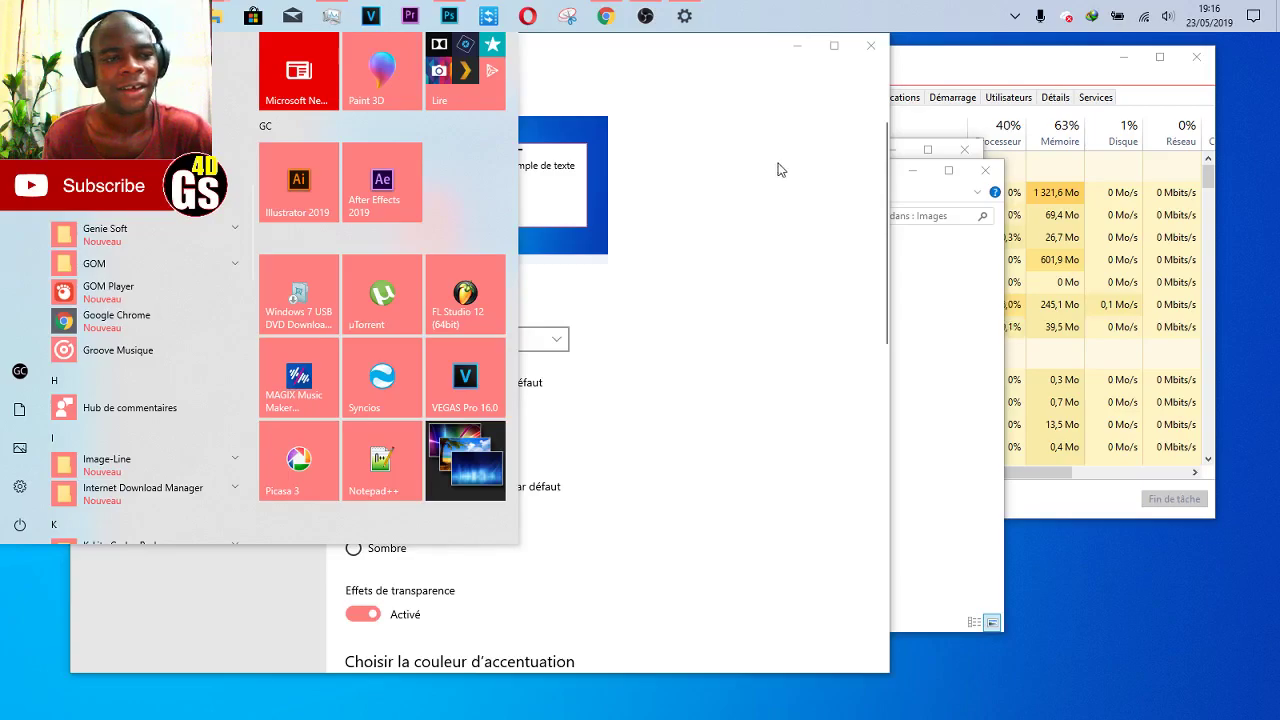
- View the account options in the Start menu, dismiss them and return to the Couleurs page
left_click(20, 370)
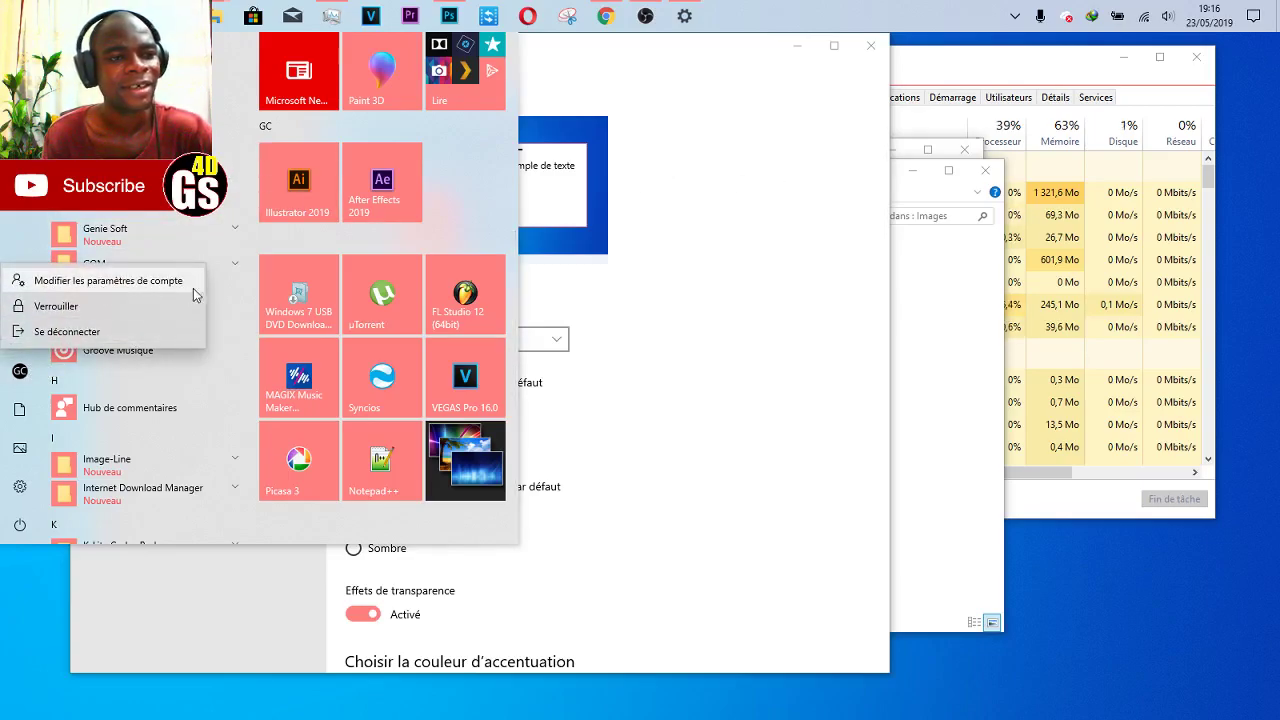
key("Escape")
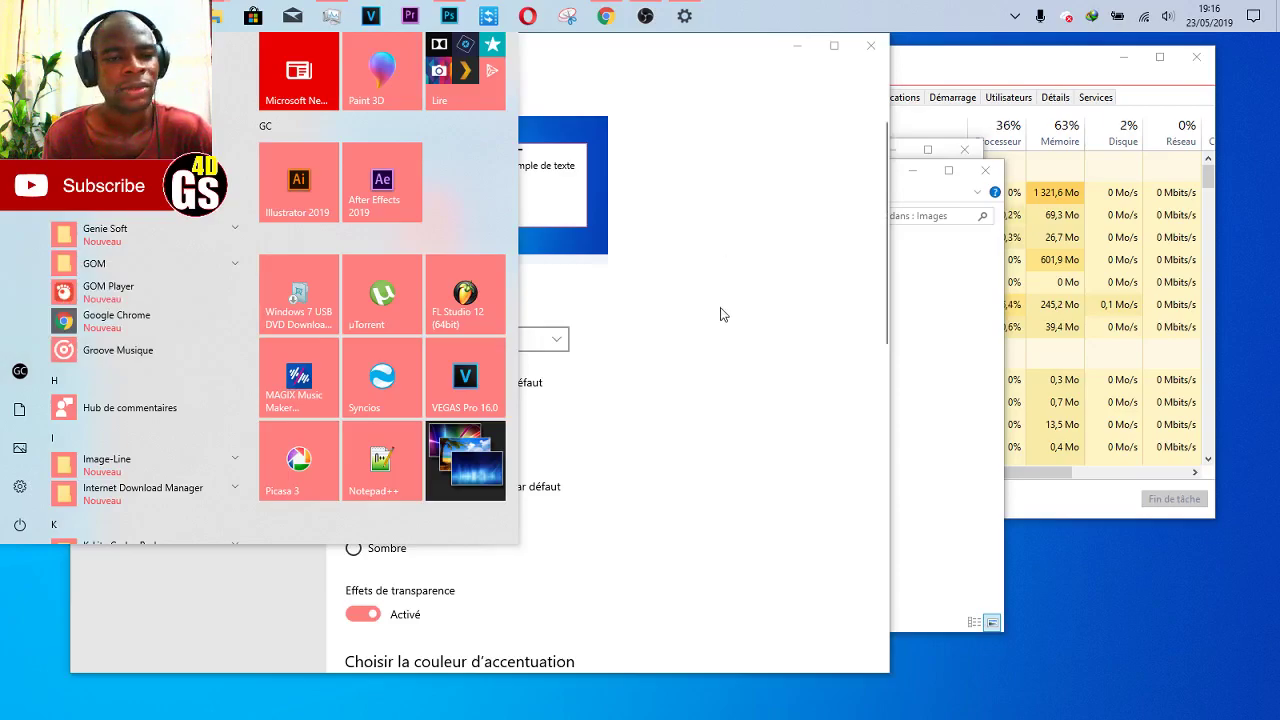
left_click(719, 306)
- Set the default app mode to Sombre and view the Images folder window in that mode
scroll(734, 306, "down", 2)
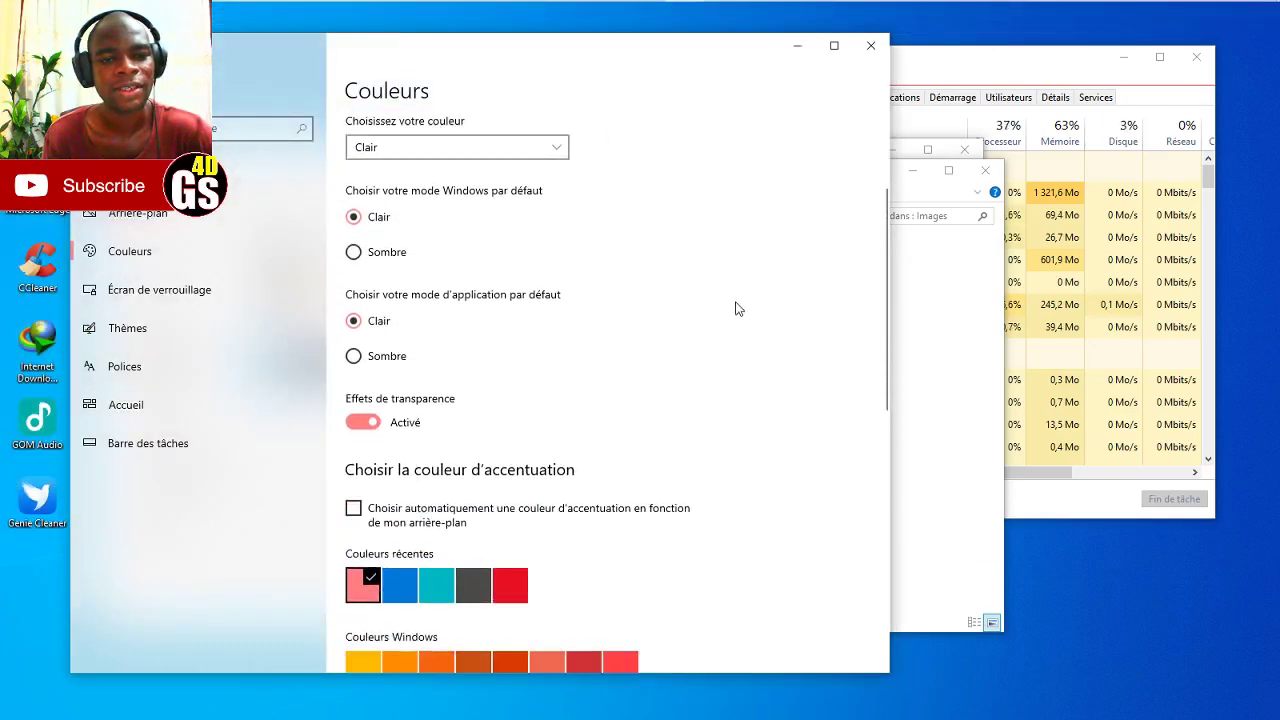
left_click(372, 359)
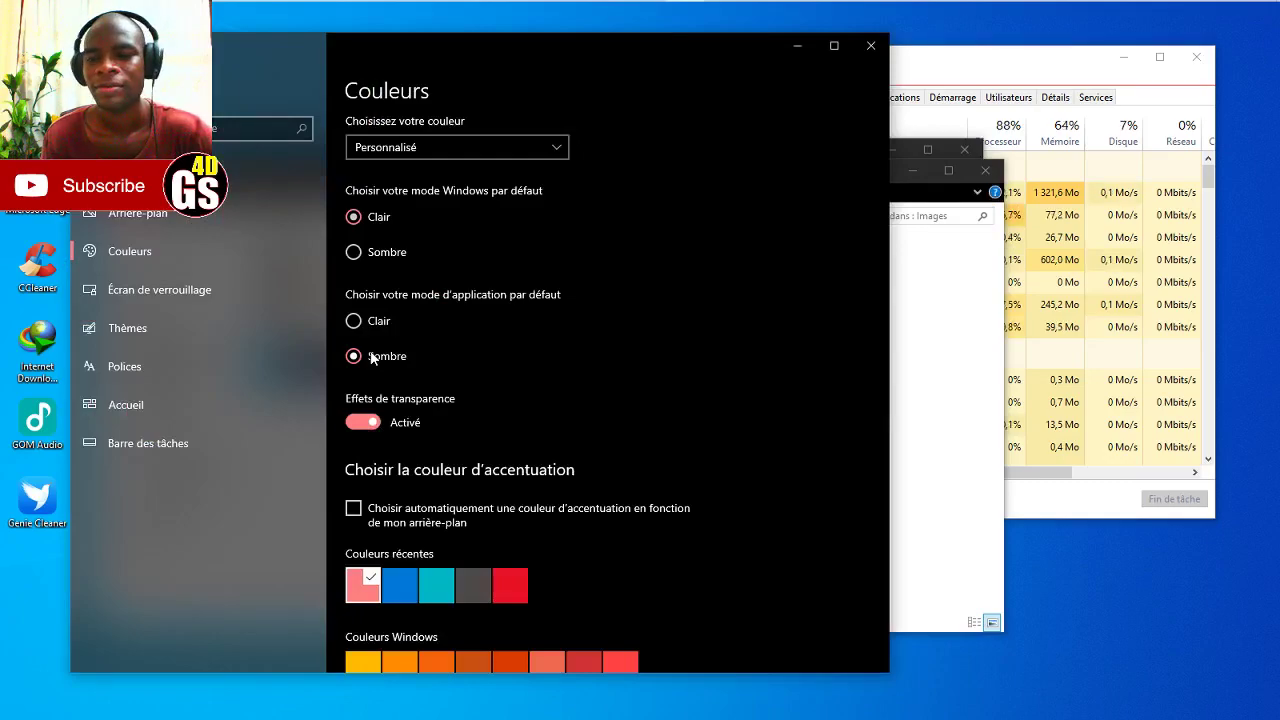
left_click(972, 262)
left_click_drag(580, 181, 779, 250)
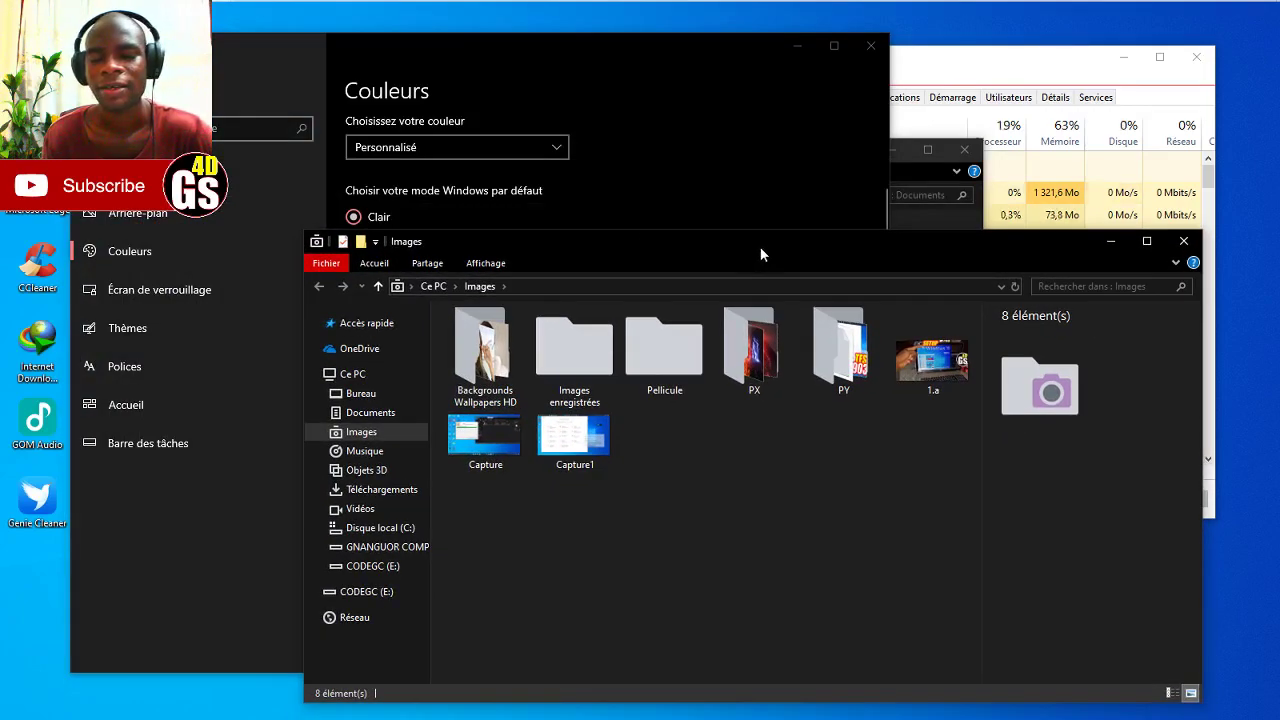
left_click(472, 60)
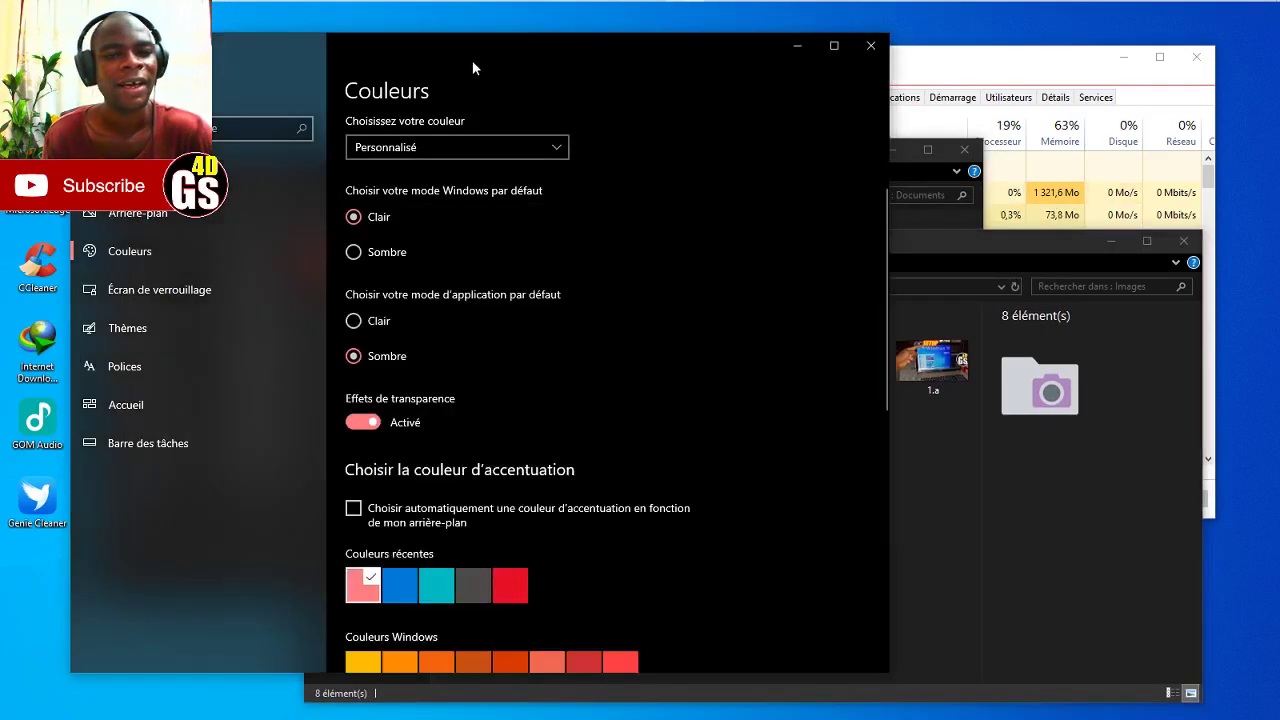
- Set the default app mode back to Clair and check the Images folder window and Start menu
left_click(380, 321)
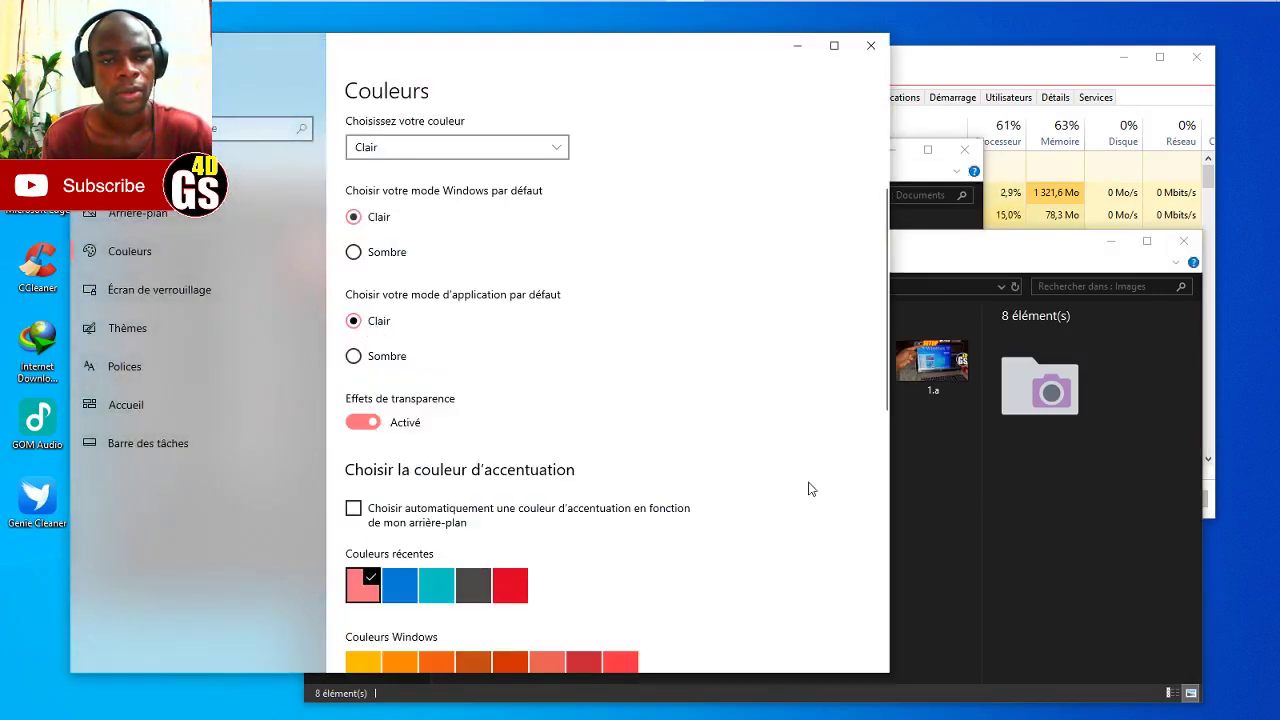
left_click(984, 256)
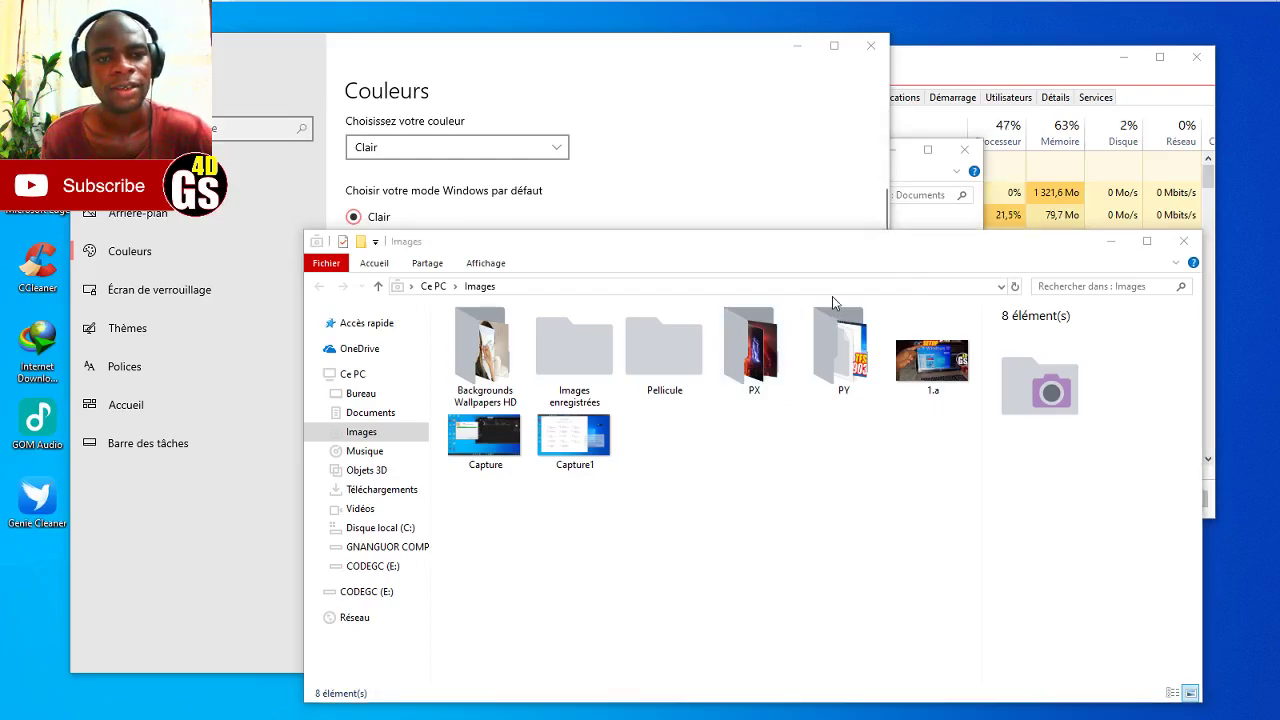
key("super")
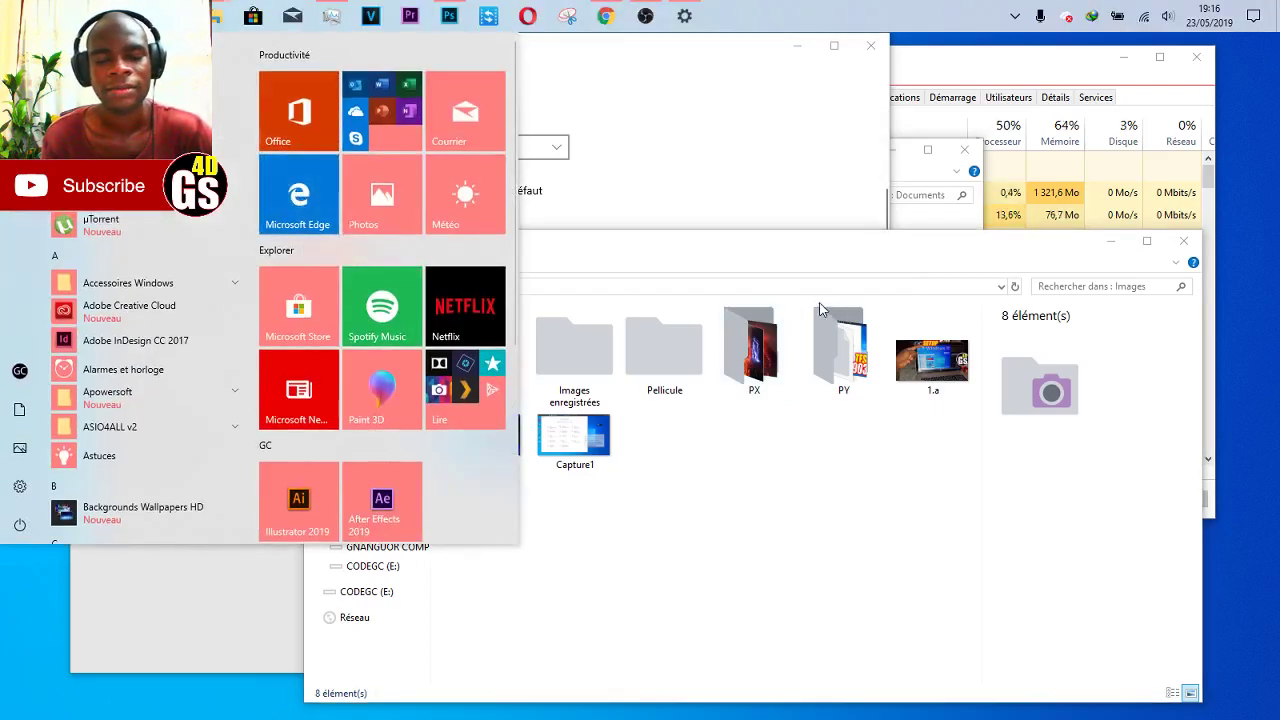
left_click(772, 254)
left_click(545, 66)
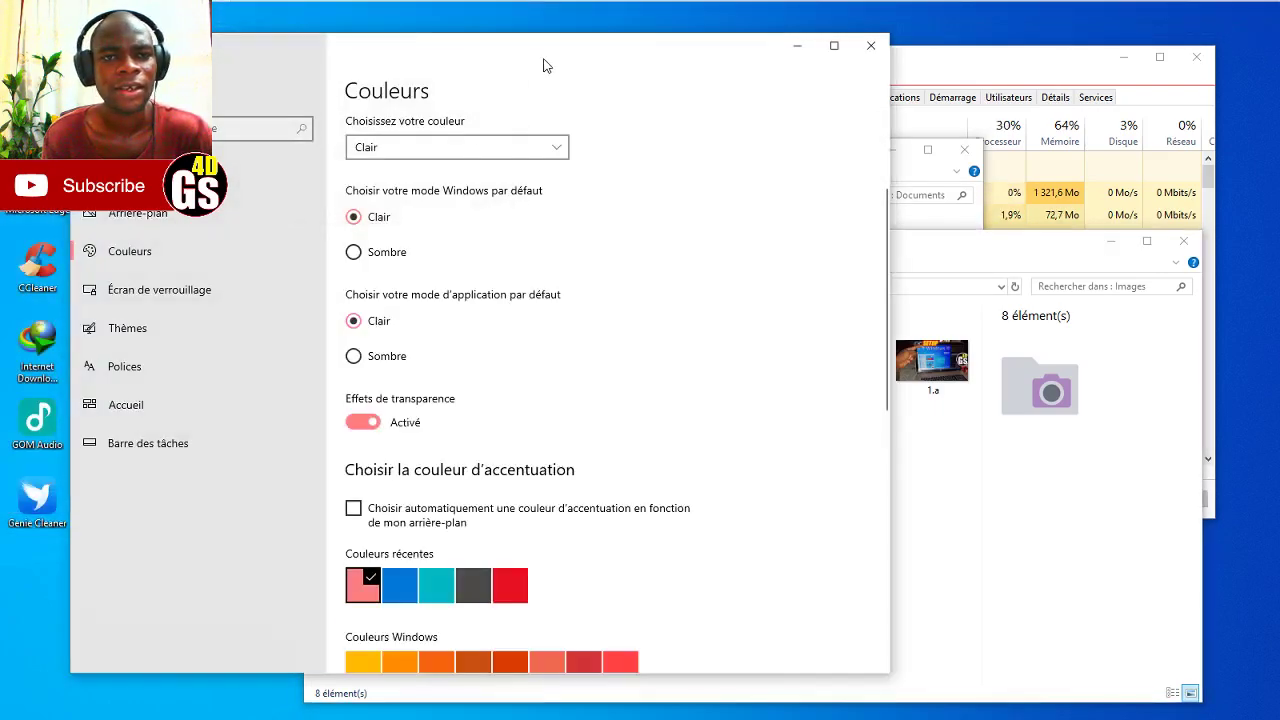
- View the accent colors and apply the Proma theme from the Thèmes page
scroll(836, 501, "down", 7)
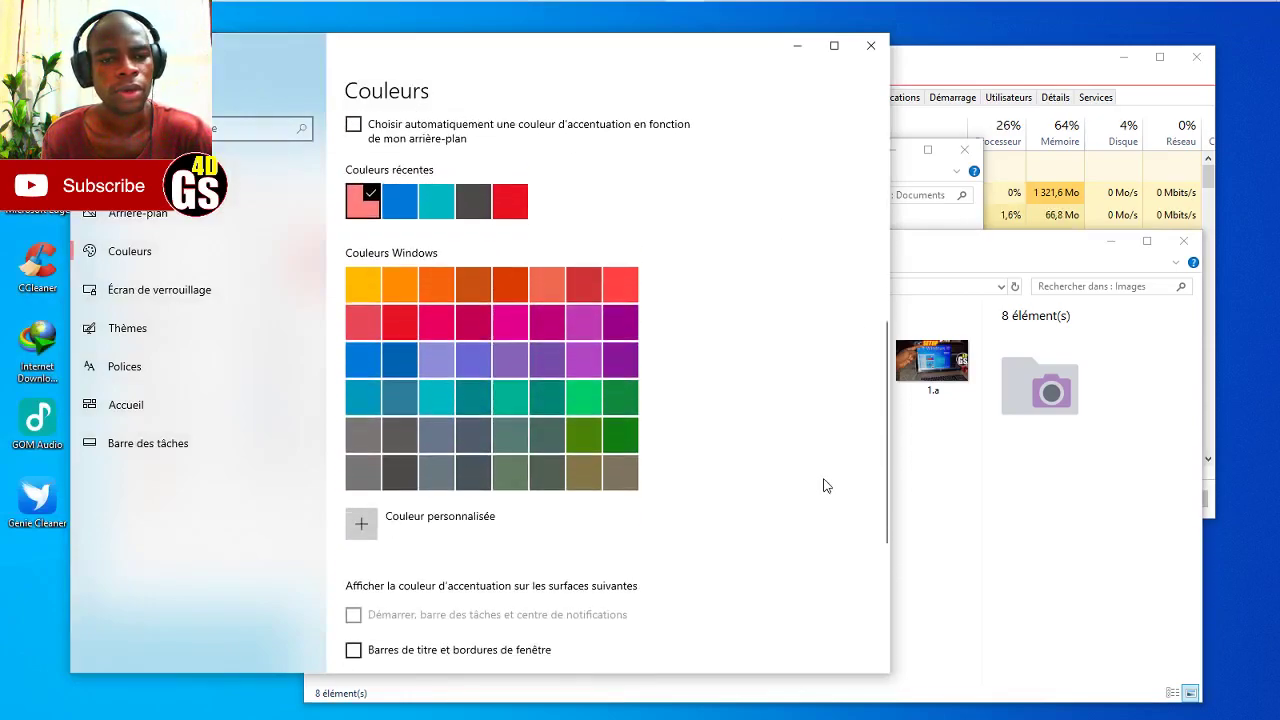
left_click(165, 331)
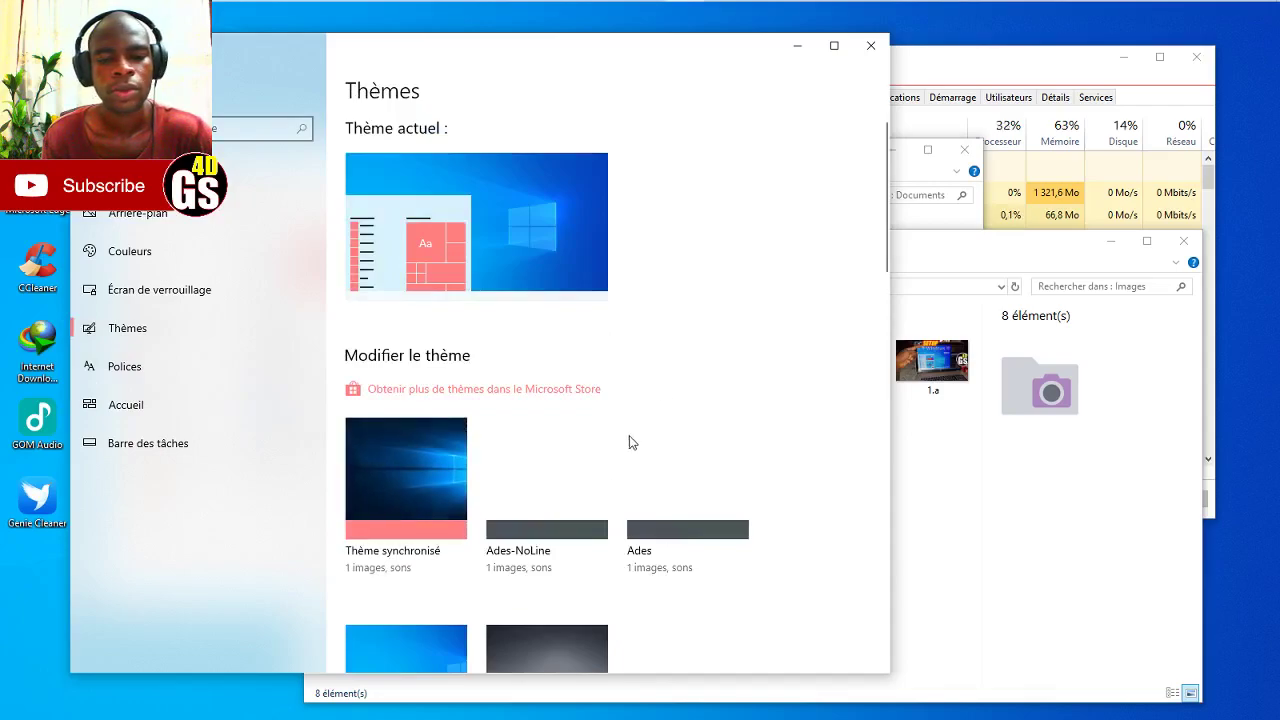
scroll(849, 299, "down", 3)
left_click_drag(884, 214, 866, 486)
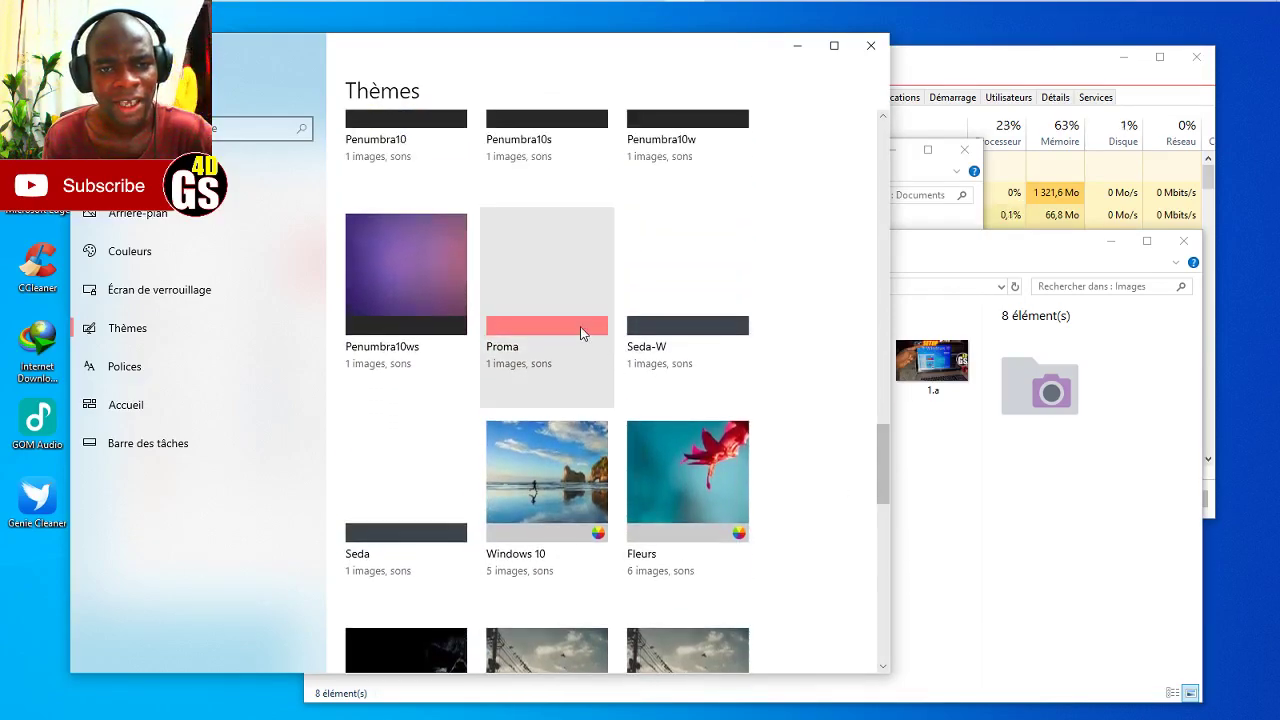
left_click(579, 326)
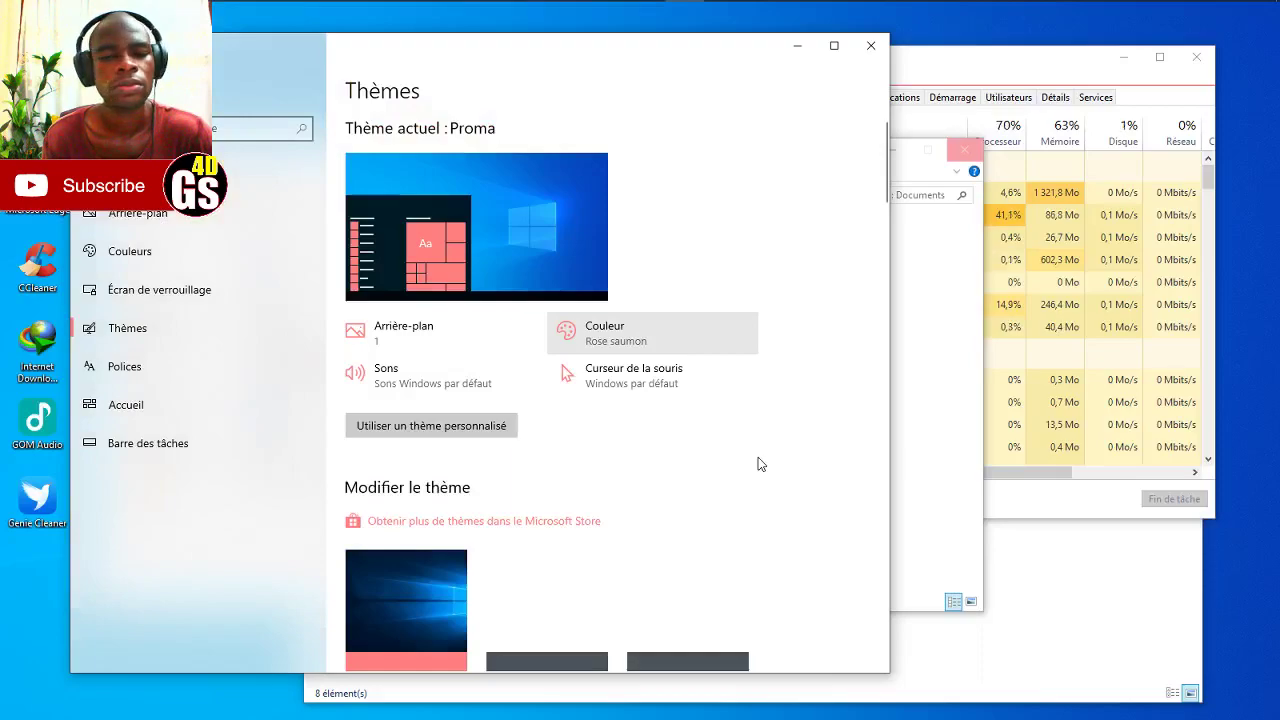
- View the Documents and Ce PC folders in File Explorer and return to the Thèmes settings
left_click(938, 362)
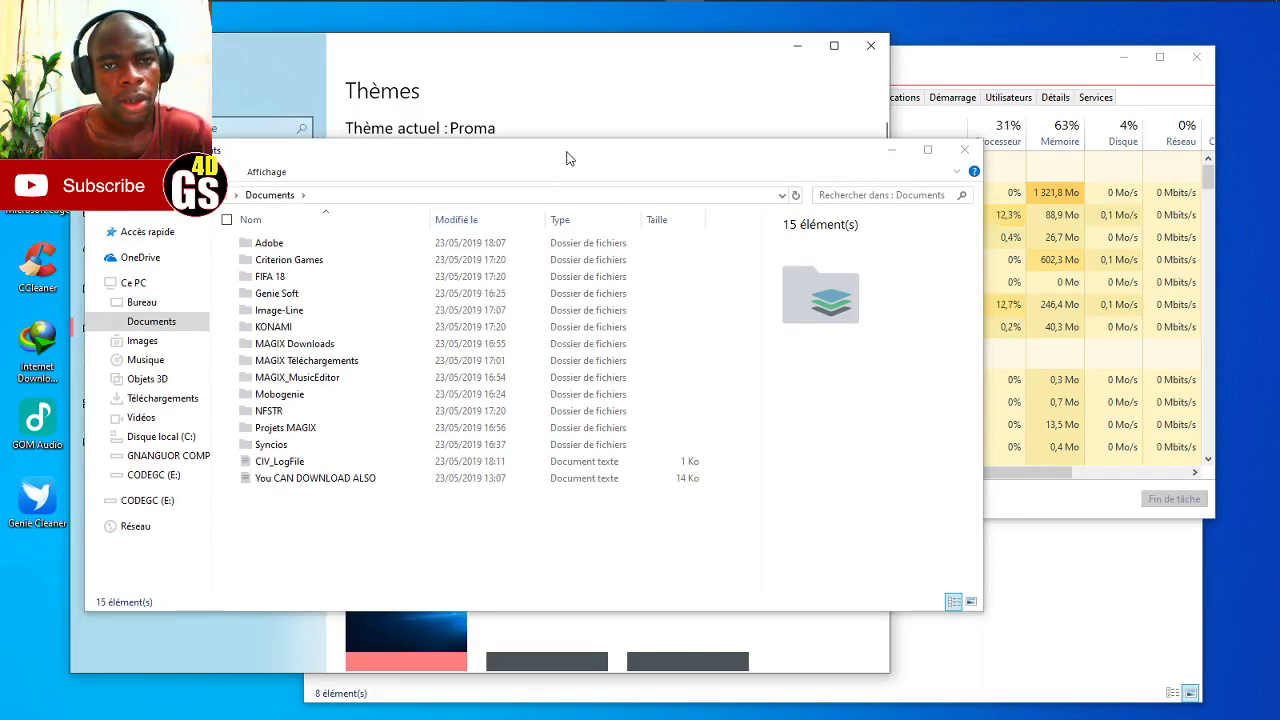
left_click_drag(588, 165, 701, 148)
left_click(278, 273)
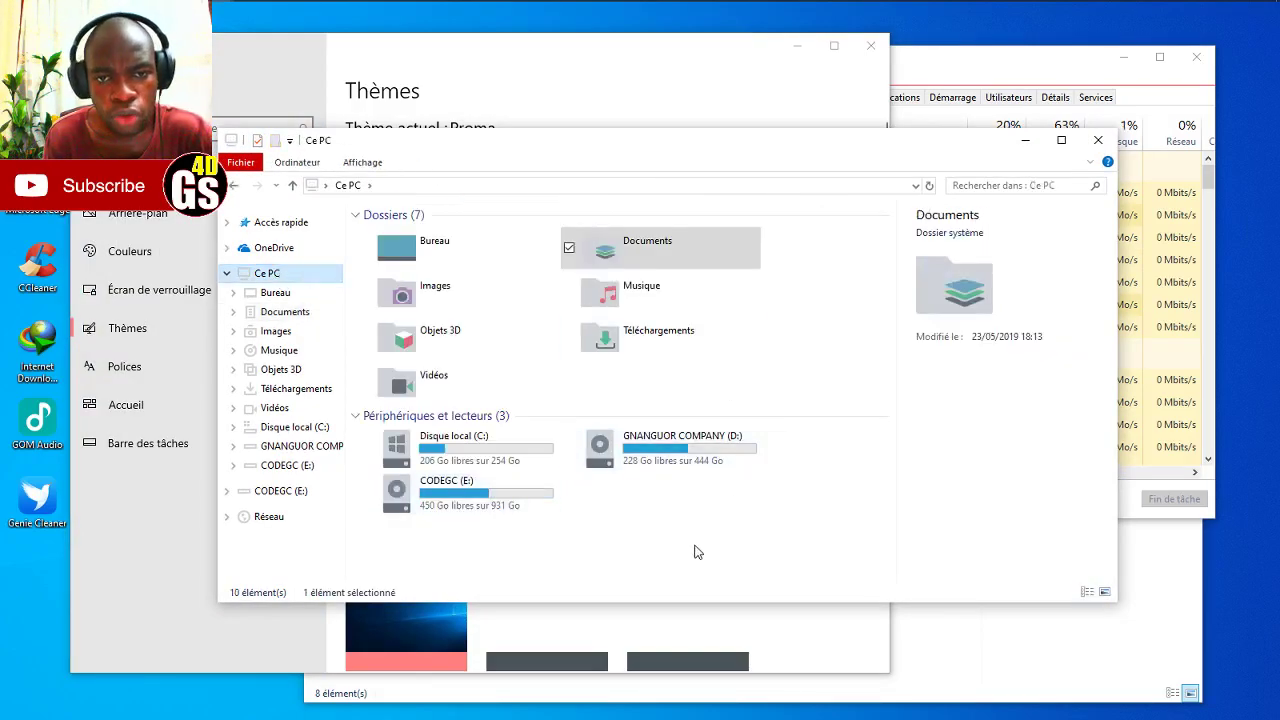
left_click_drag(544, 145, 577, 150)
left_click(576, 84)
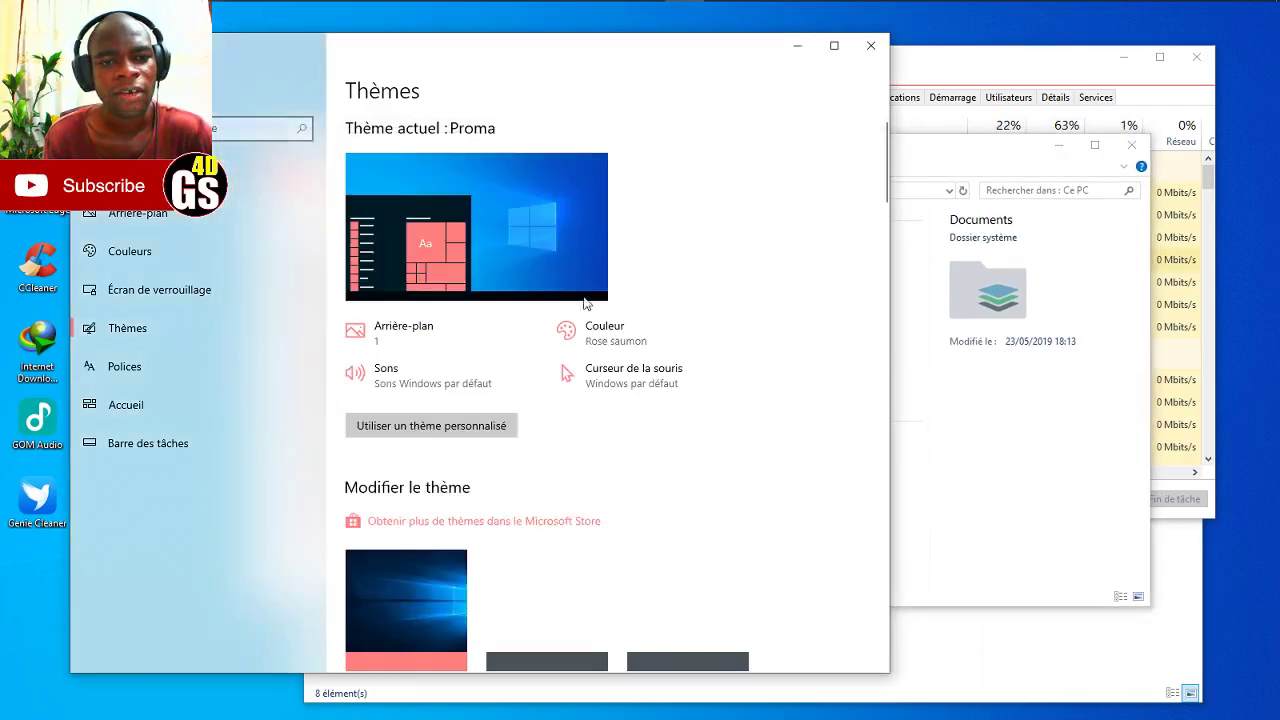
- Look through the list of available themes and open the Barre des tâches settings page
scroll(663, 486, "down", 10)
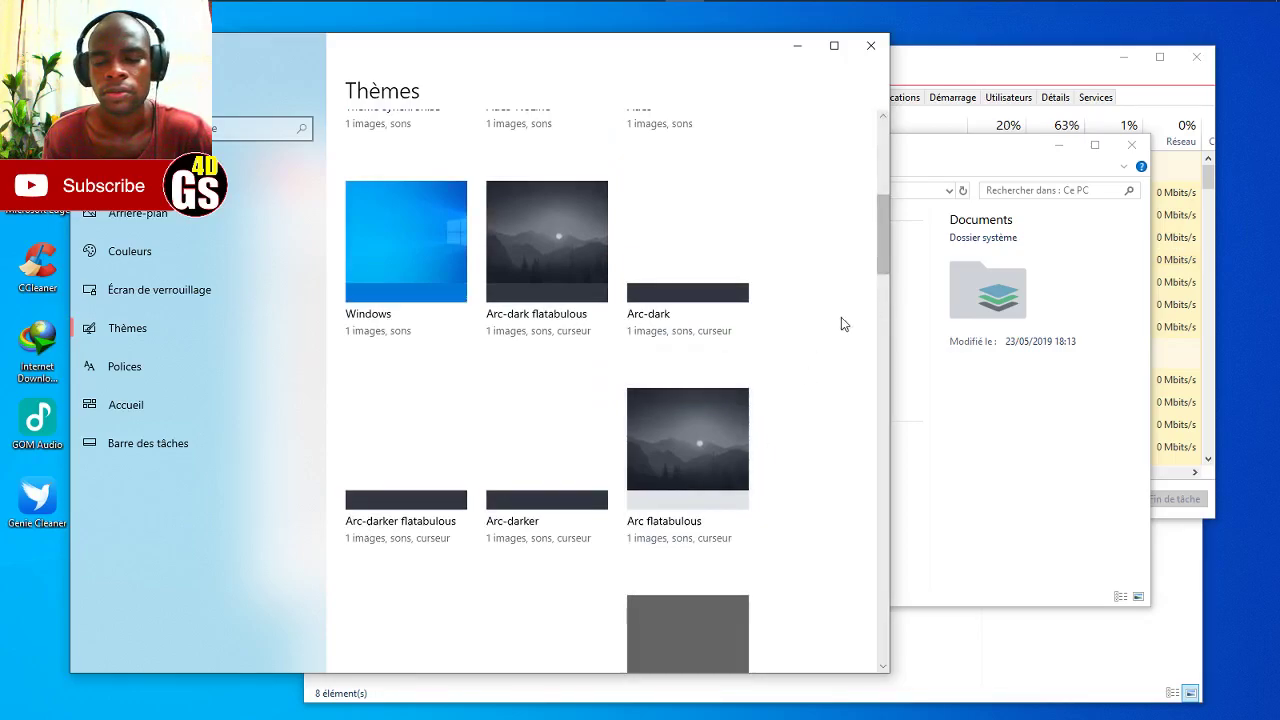
scroll(845, 320, "down", 10)
scroll(786, 371, "up", 3)
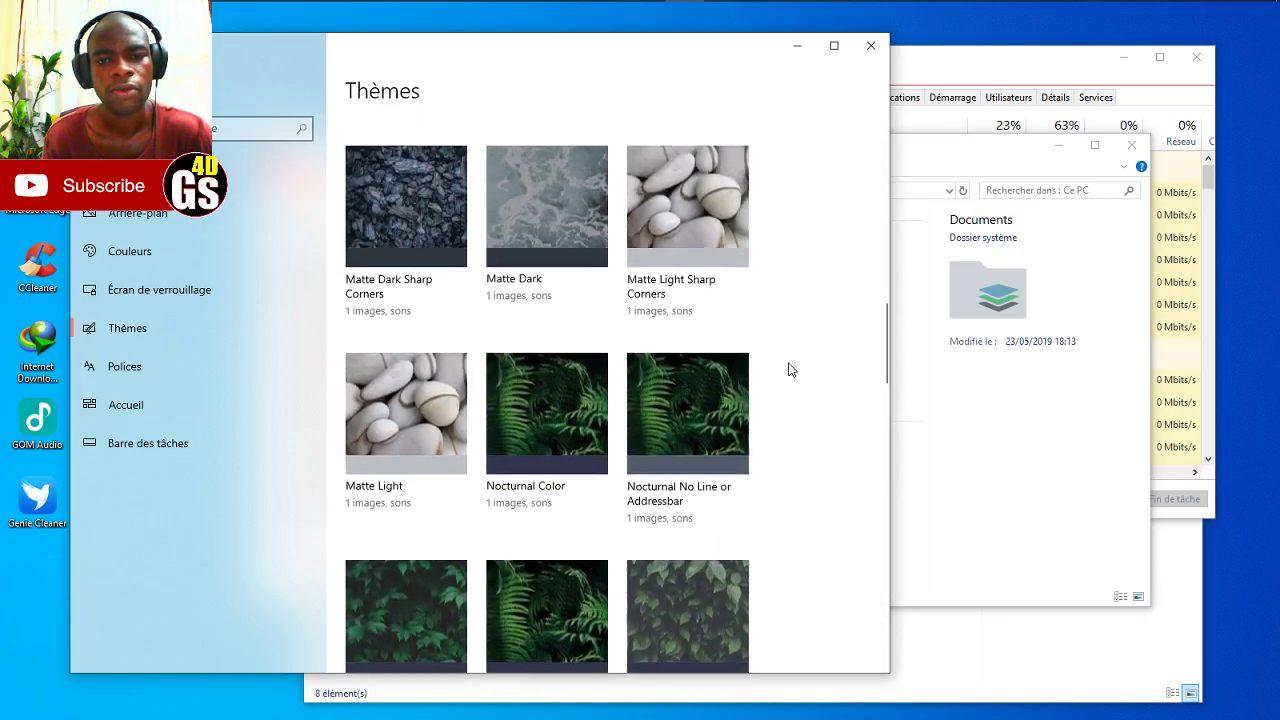
scroll(786, 366, "down", 10)
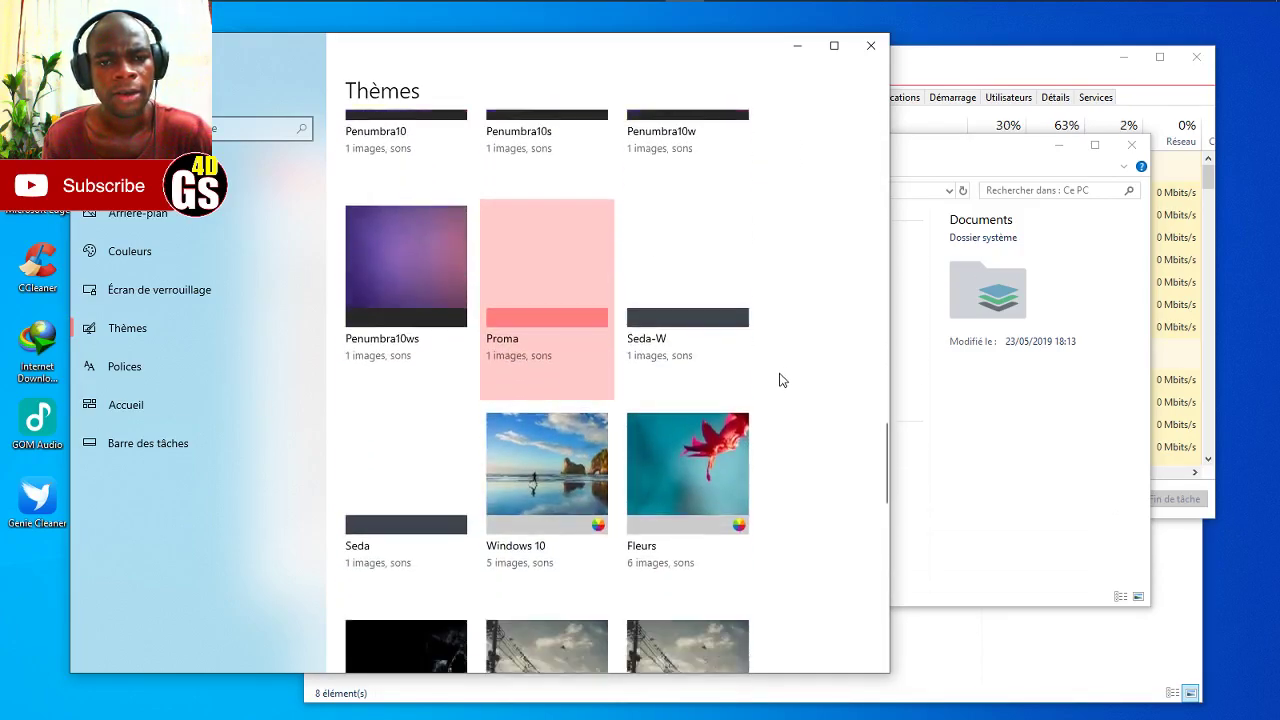
scroll(784, 377, "down", 4)
scroll(783, 374, "up", 8)
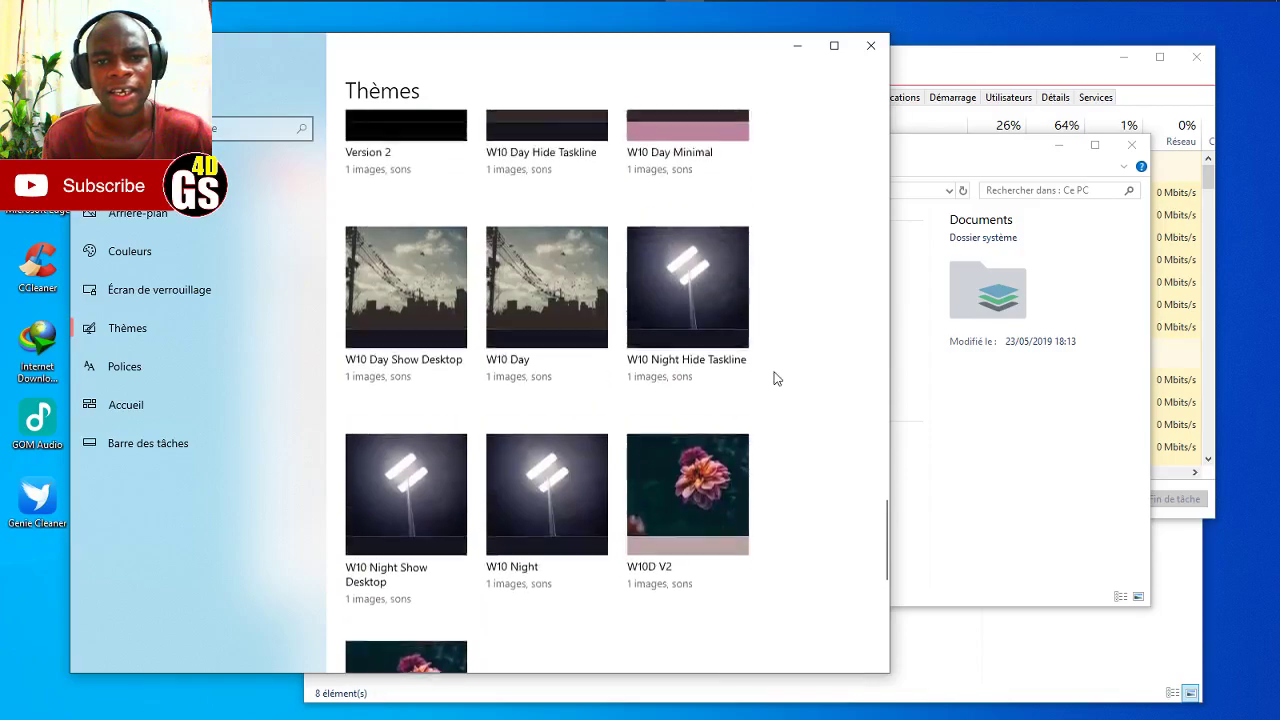
scroll(777, 378, "up", 2)
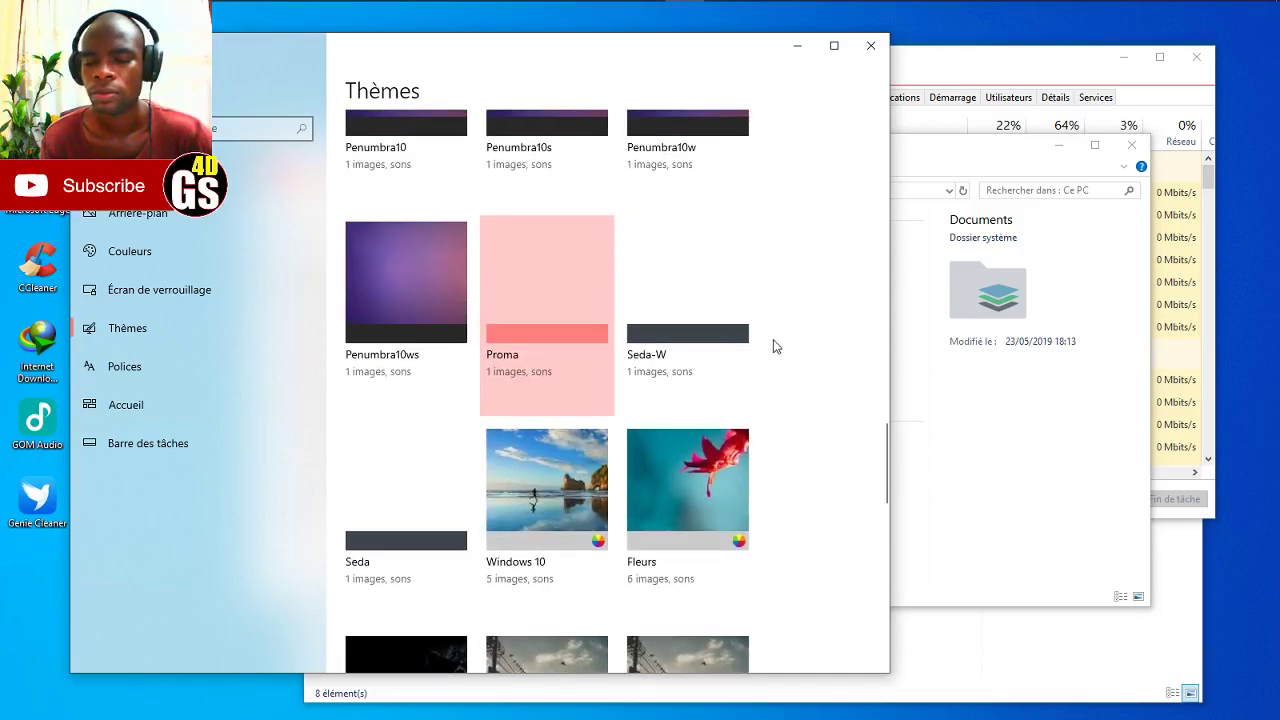
left_click(156, 446)
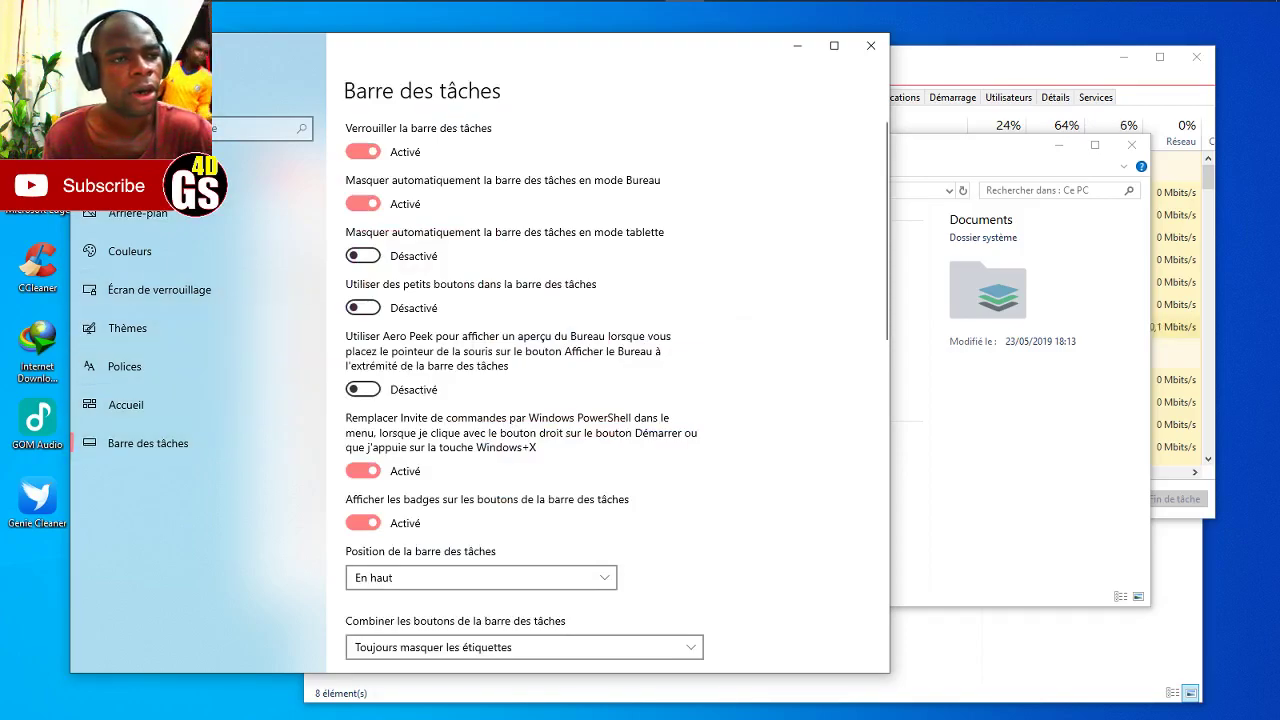
- Open the Applications et fonctionnalités settings page and briefly check the OBS recording window
left_click(115, 90)
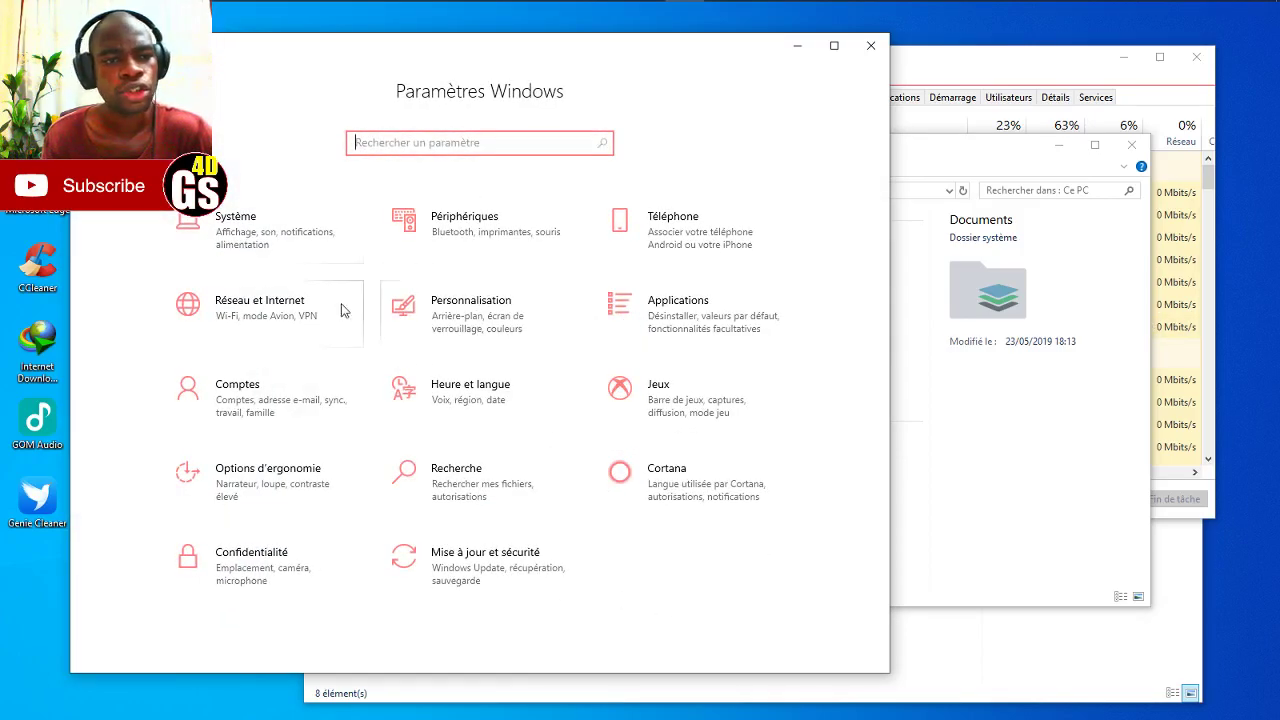
left_click(734, 327)
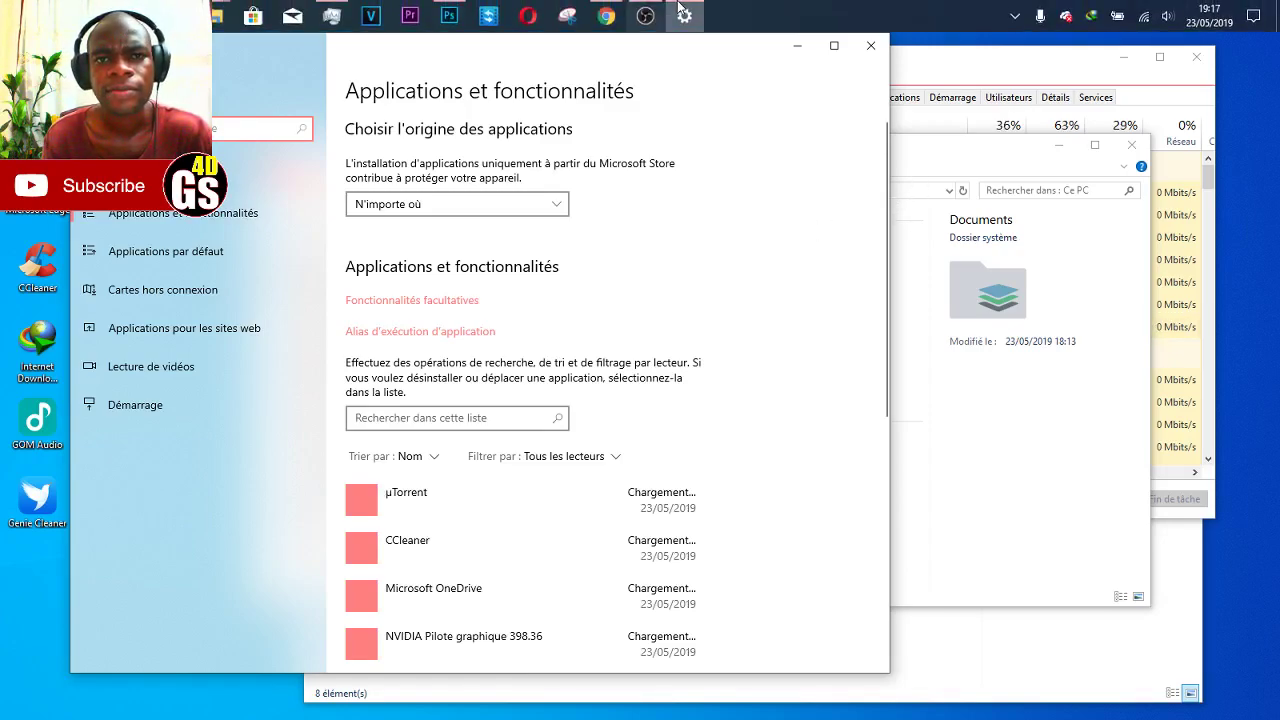
left_click(647, 8)
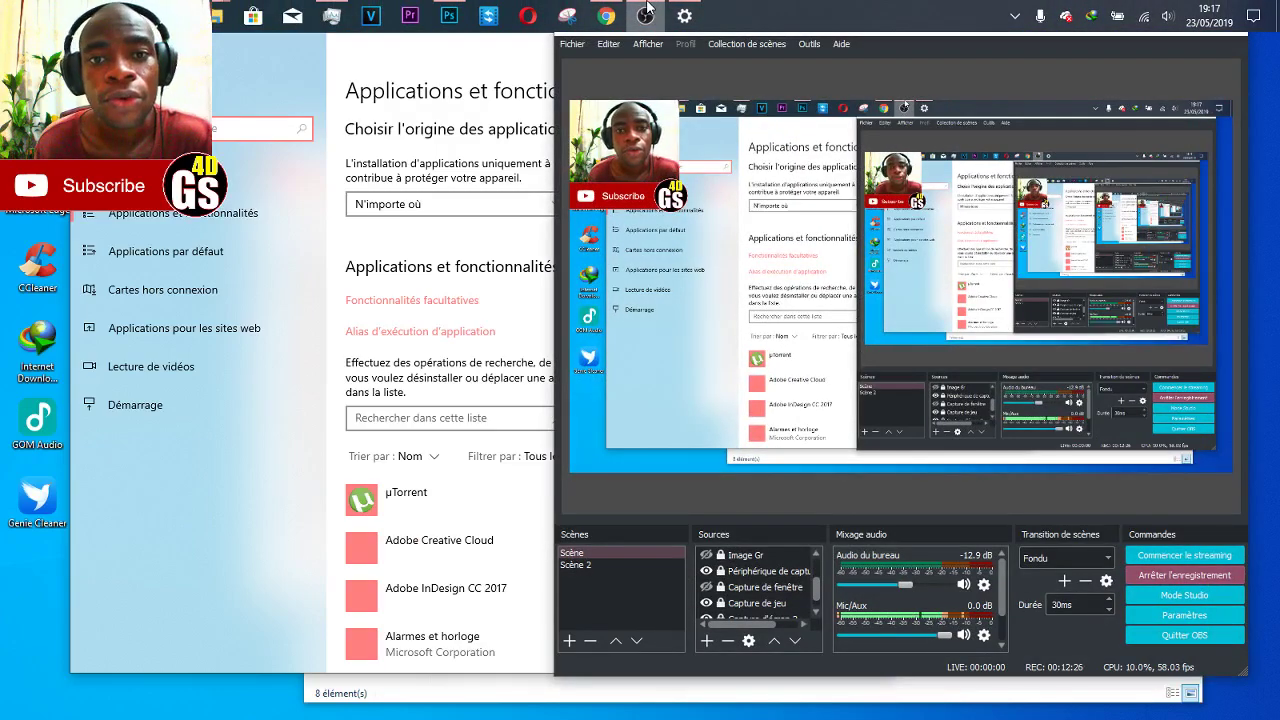
left_click(647, 8)
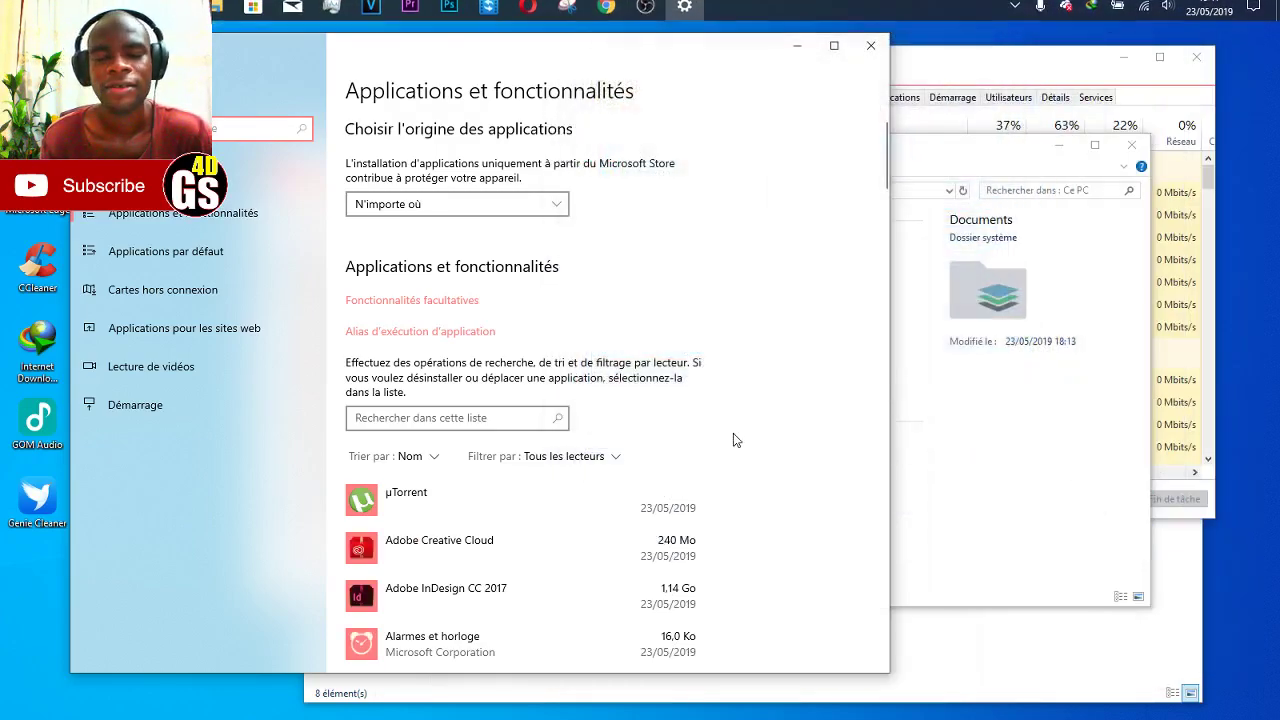
- Look through the installed apps list, expand the MAGIX Speed burnR entry, and view the Cartes hors connexion page
scroll(810, 386, "down", 3)
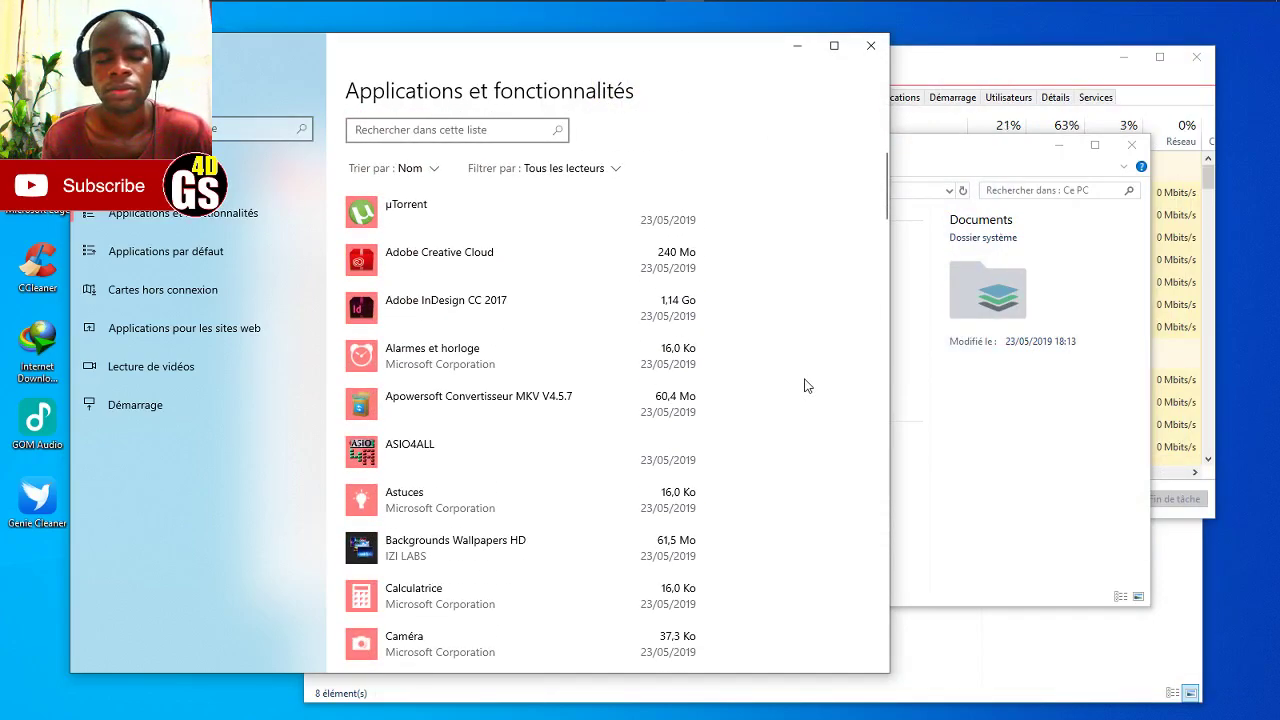
scroll(808, 386, "down", 5)
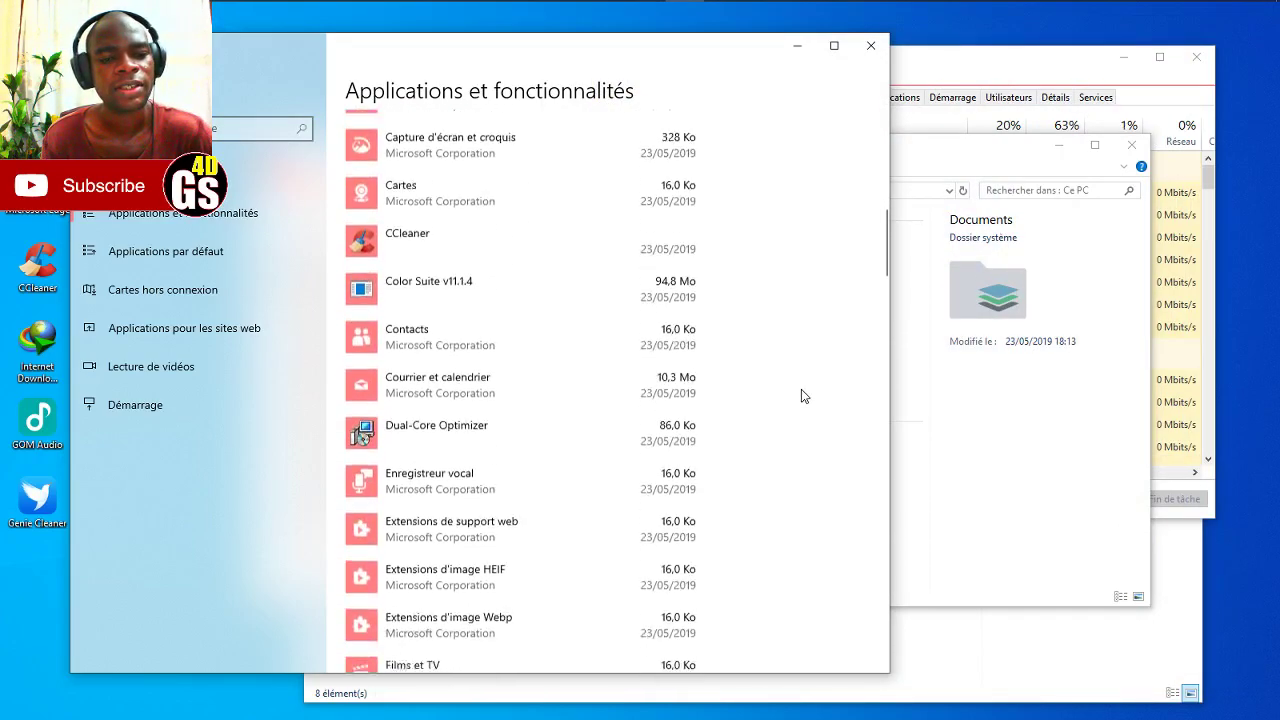
scroll(801, 389, "down", 10)
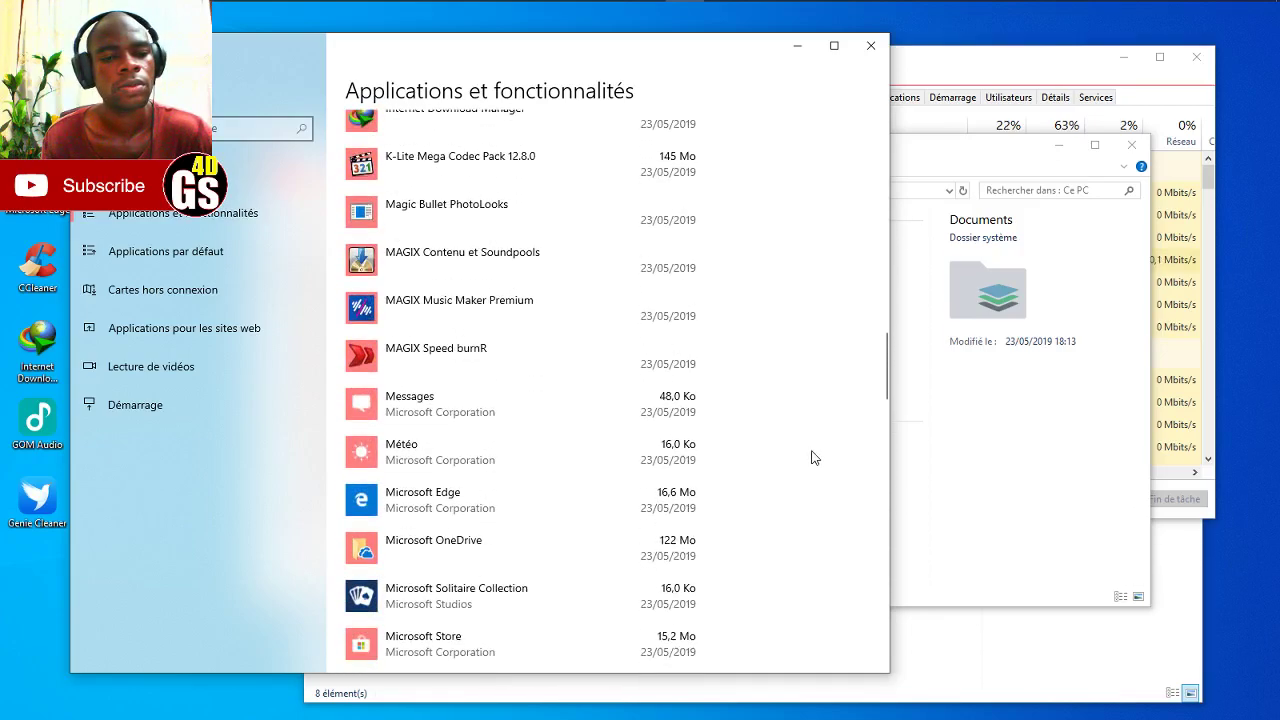
left_click(425, 355)
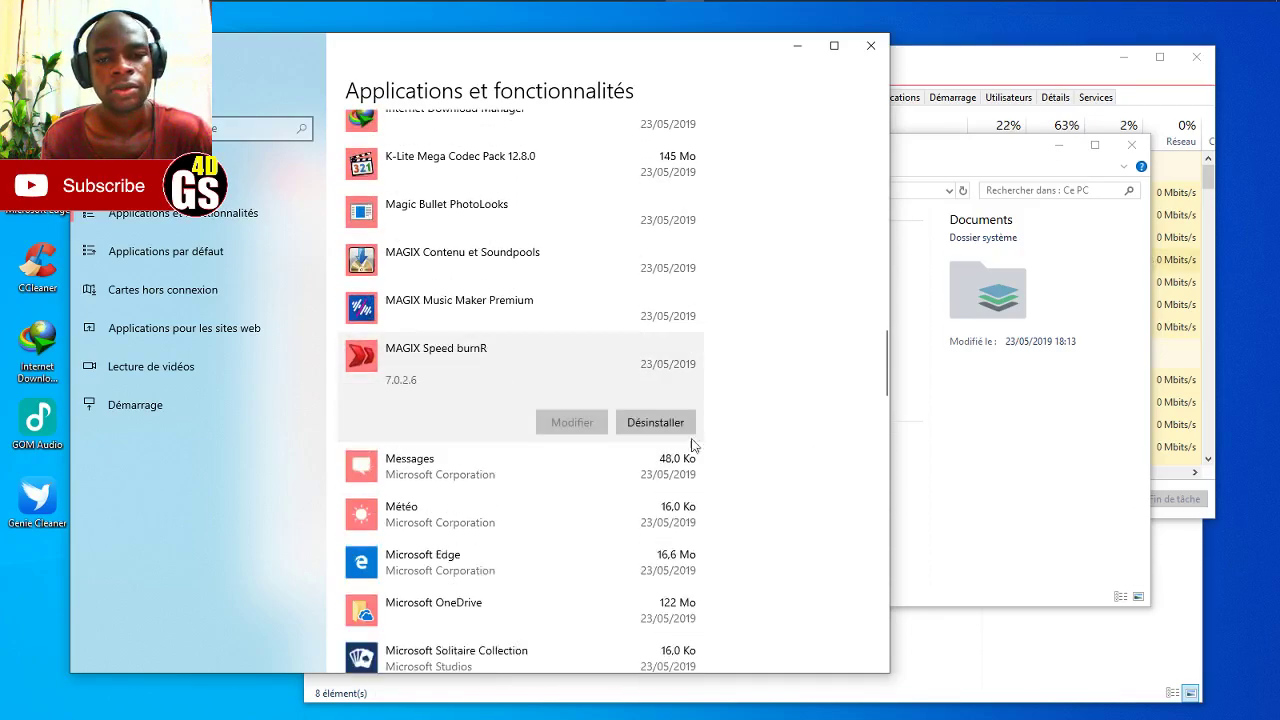
scroll(790, 415, "down", 3)
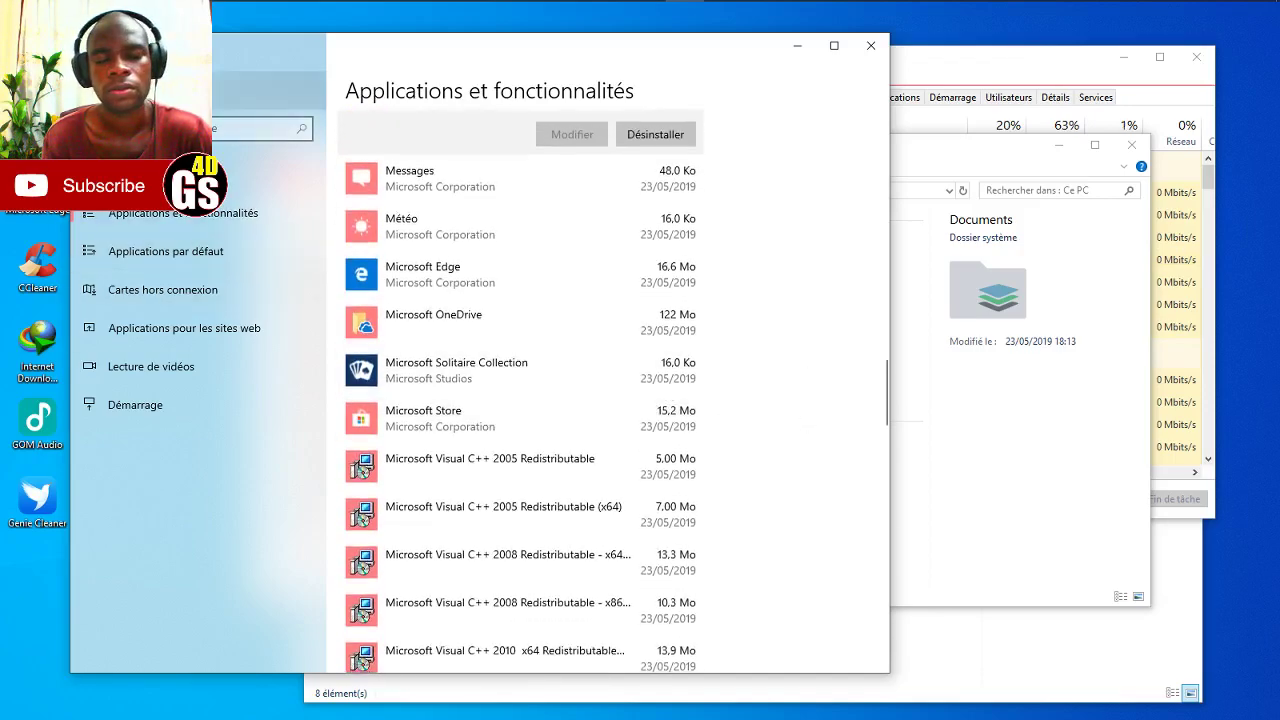
left_click(171, 288)
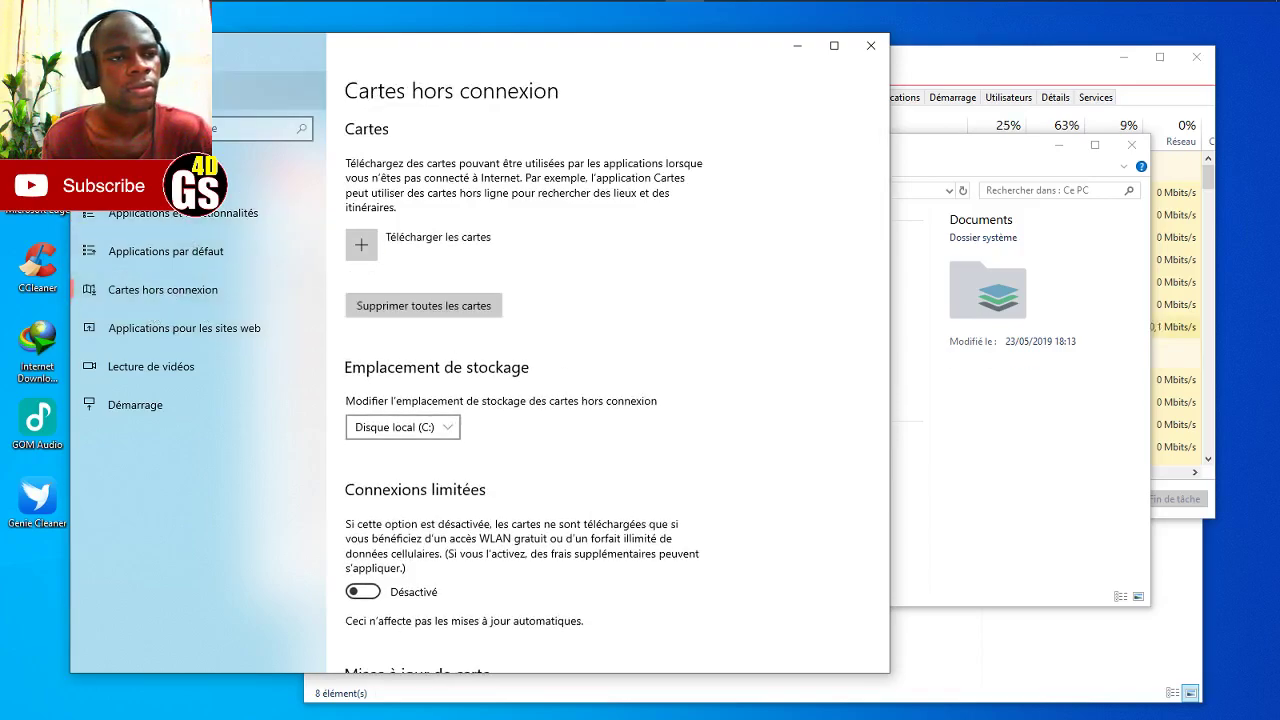
- View the Jeux settings pages: Barre de jeux, Captures, Diffusion, Mode jeu and Réseau Xbox
left_click(150, 91)
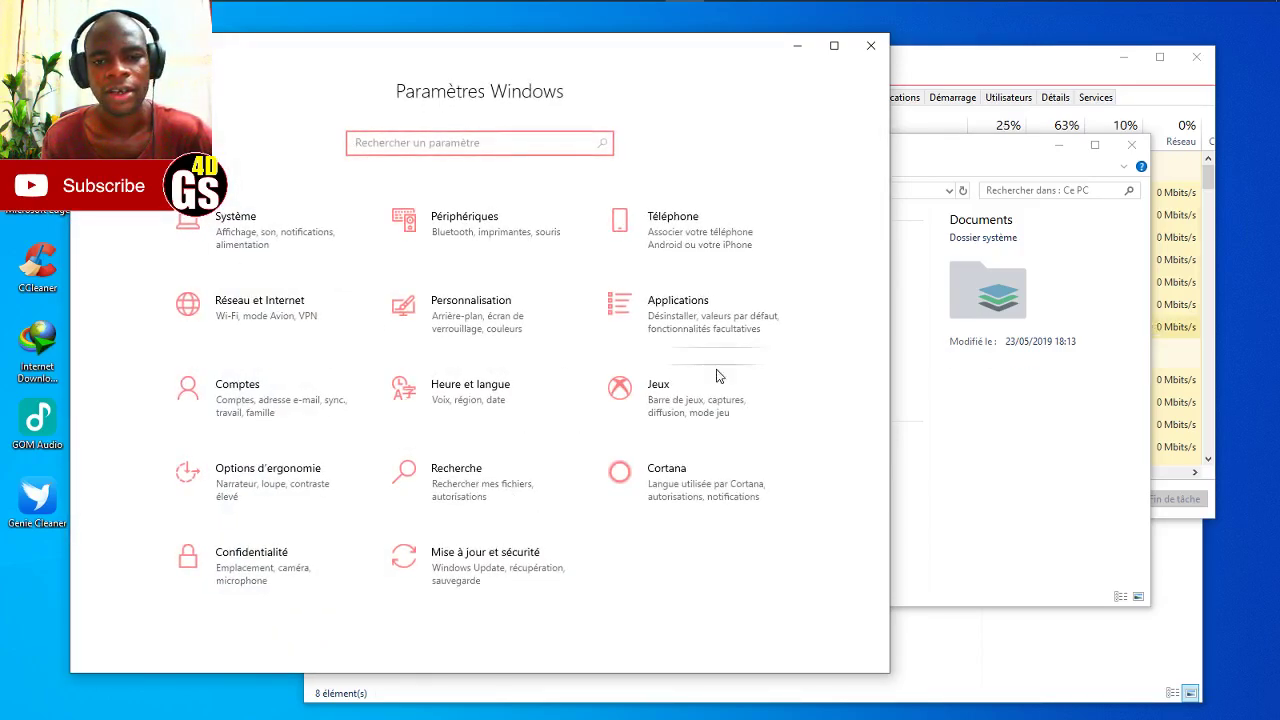
left_click(665, 418)
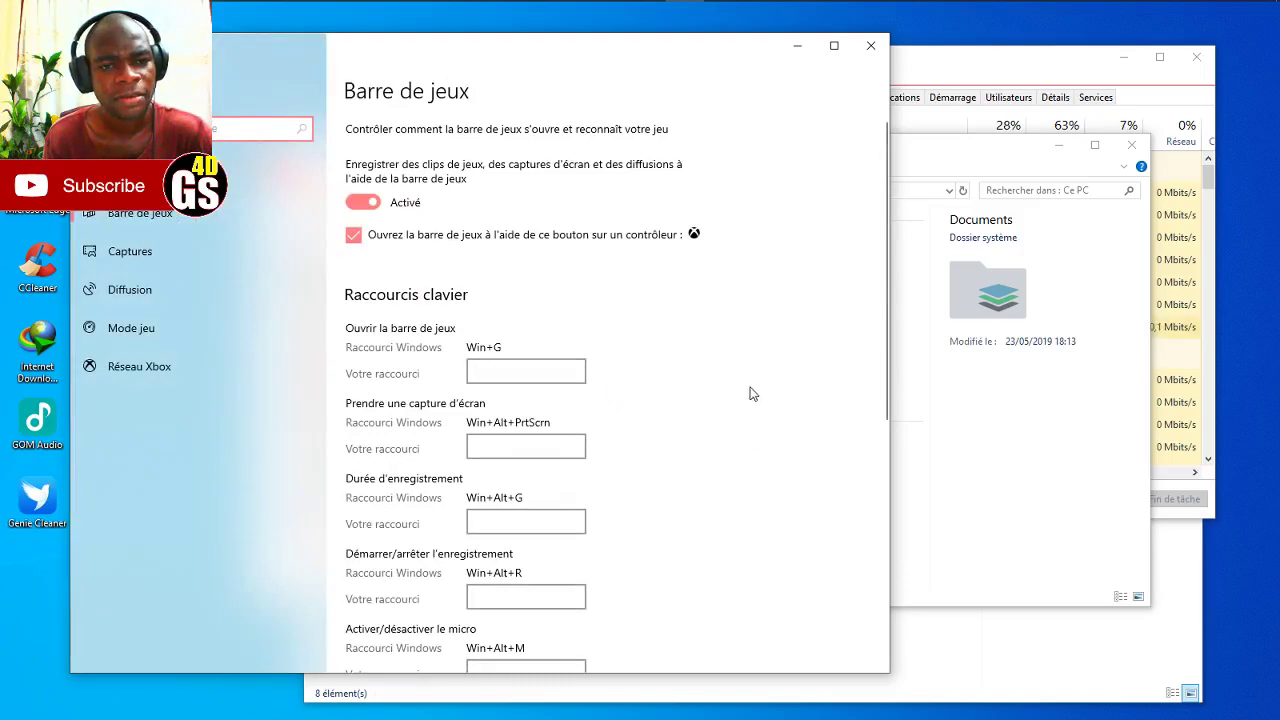
scroll(750, 397, "down", 2)
left_click(150, 218)
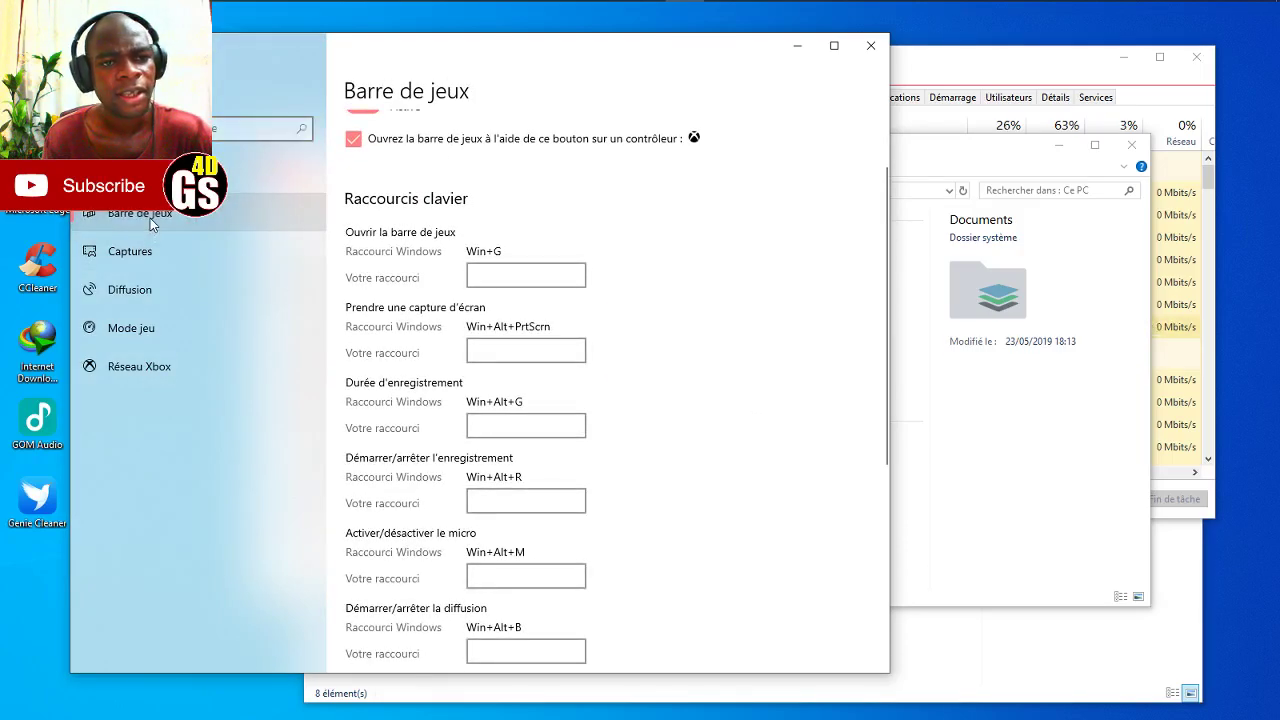
left_click(143, 252)
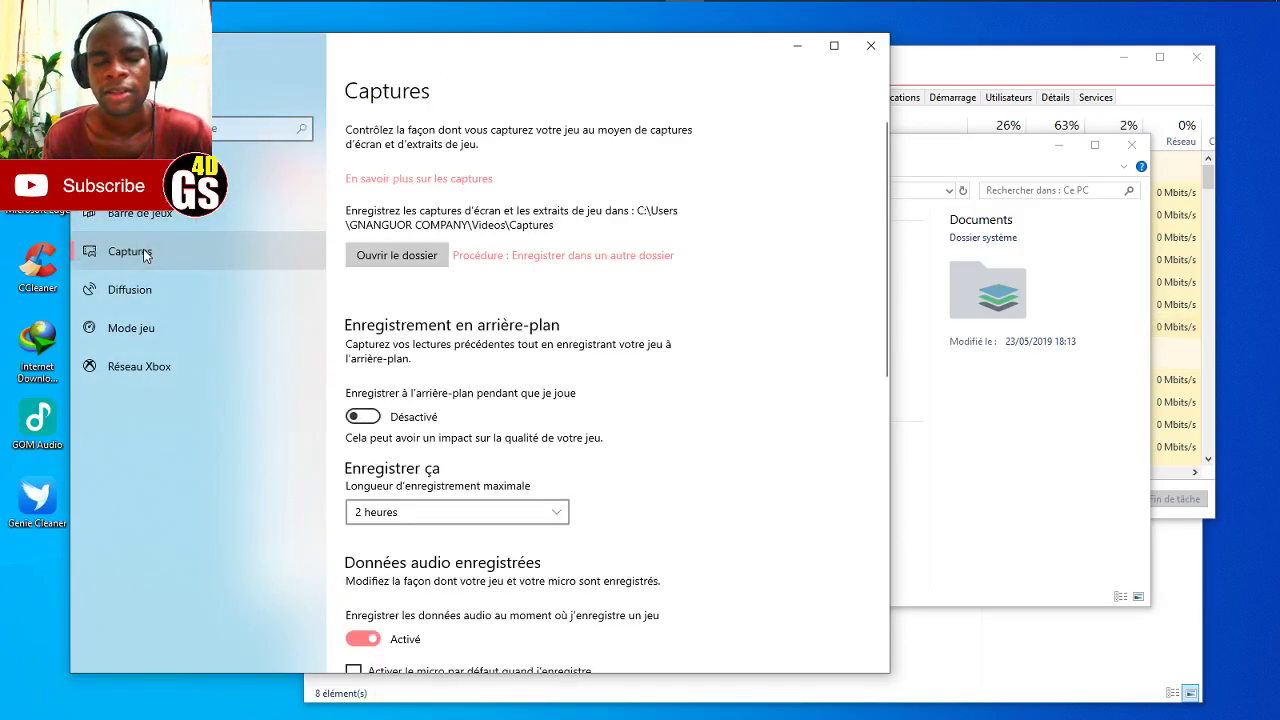
left_click(147, 290)
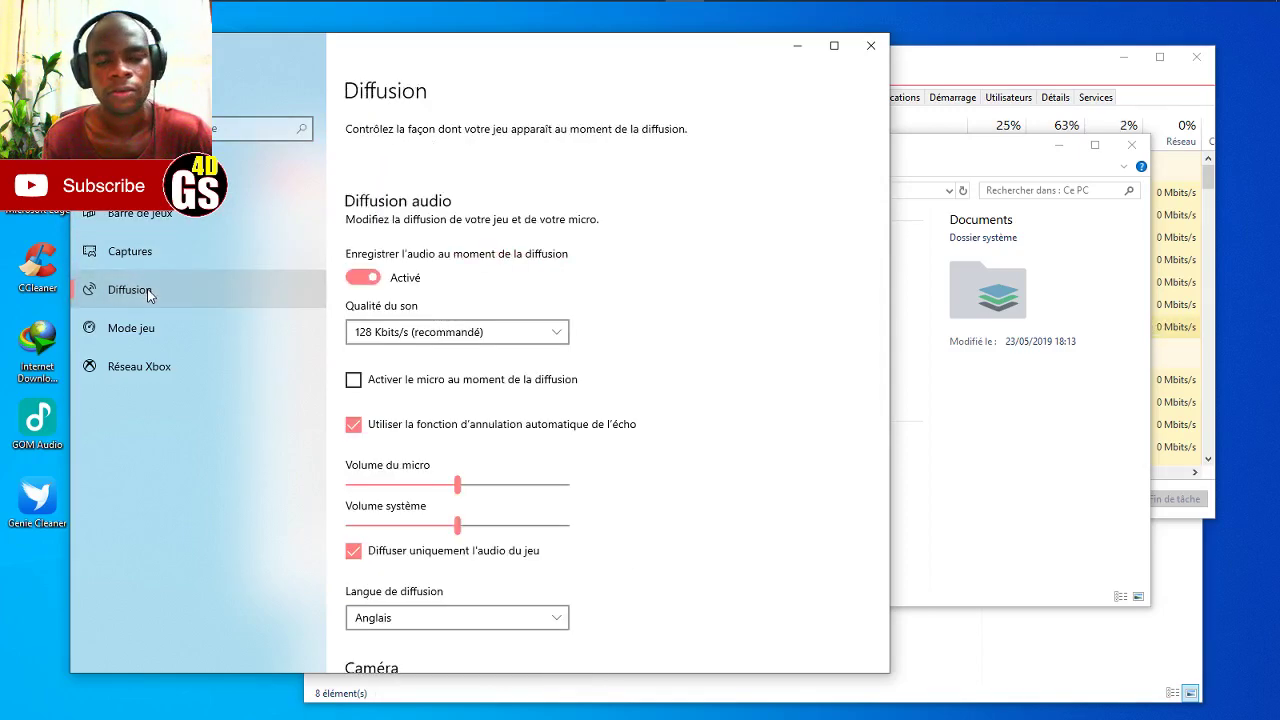
left_click(146, 320)
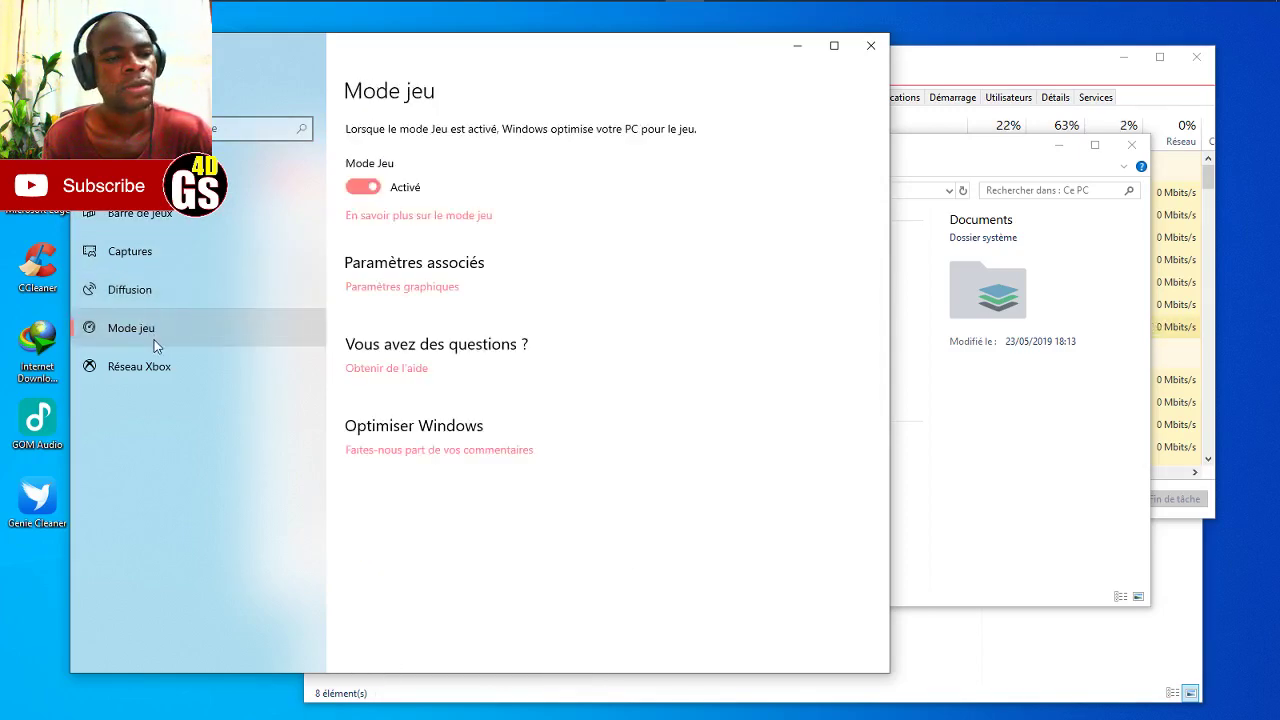
left_click(170, 368)
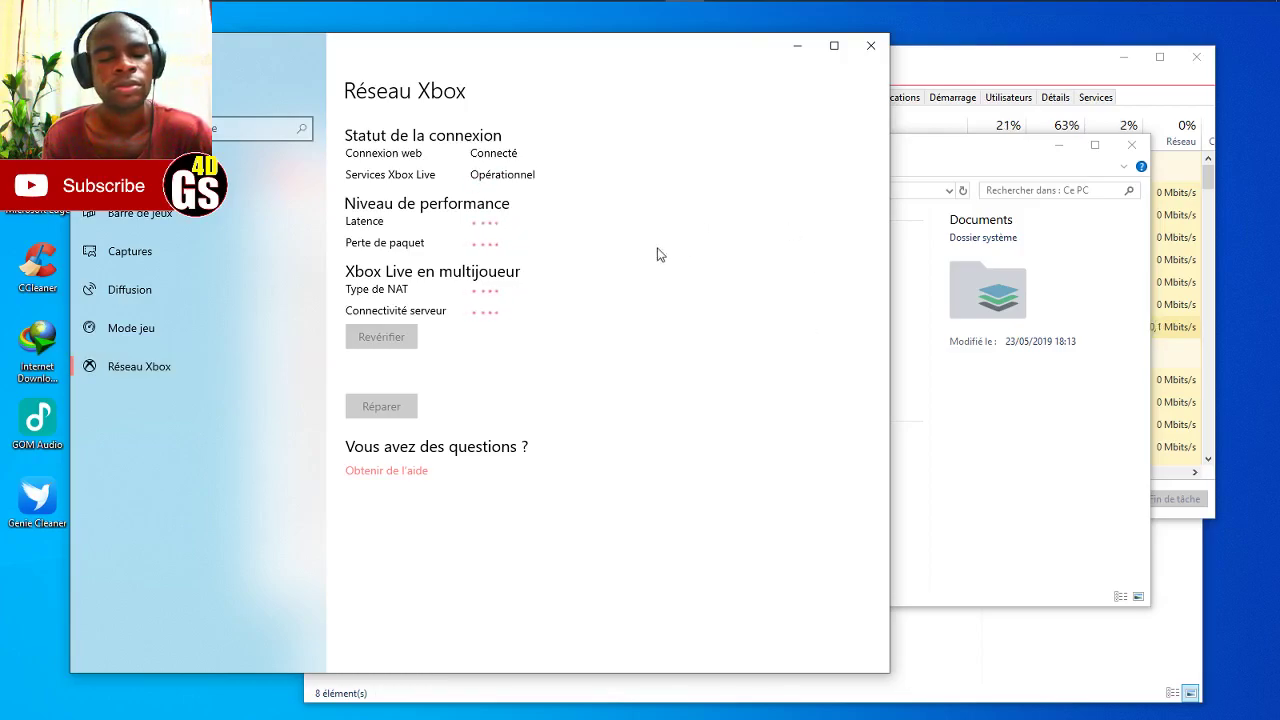
- Enable the Hey Cortana response option on the Parler à Cortana page of the Cortana settings
left_click(110, 90)
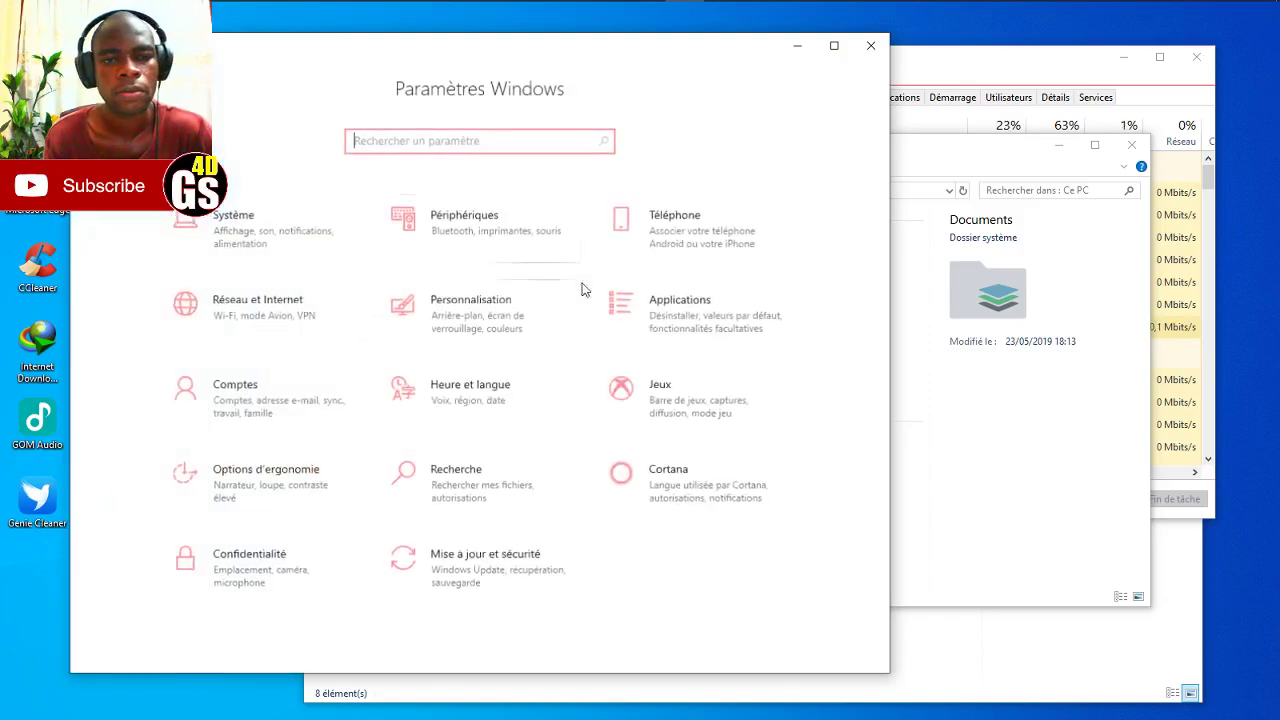
left_click(655, 487)
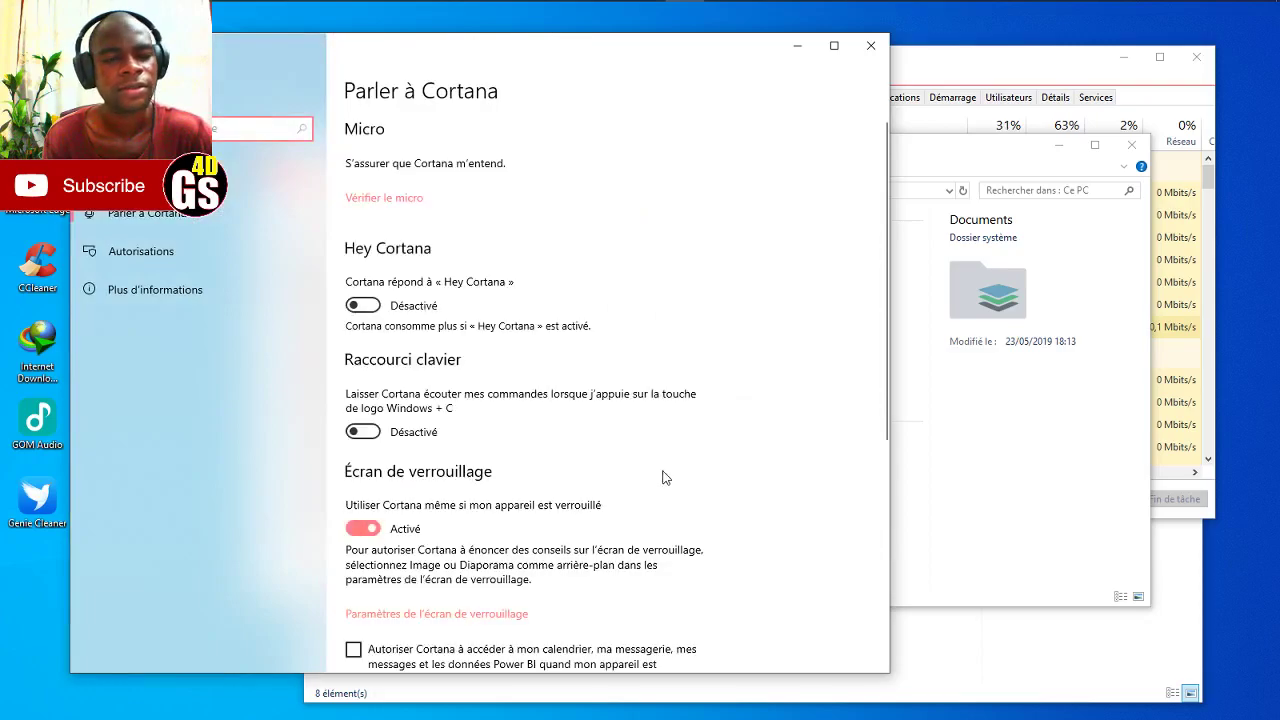
scroll(704, 332, "down", 4)
scroll(700, 334, "up", 4)
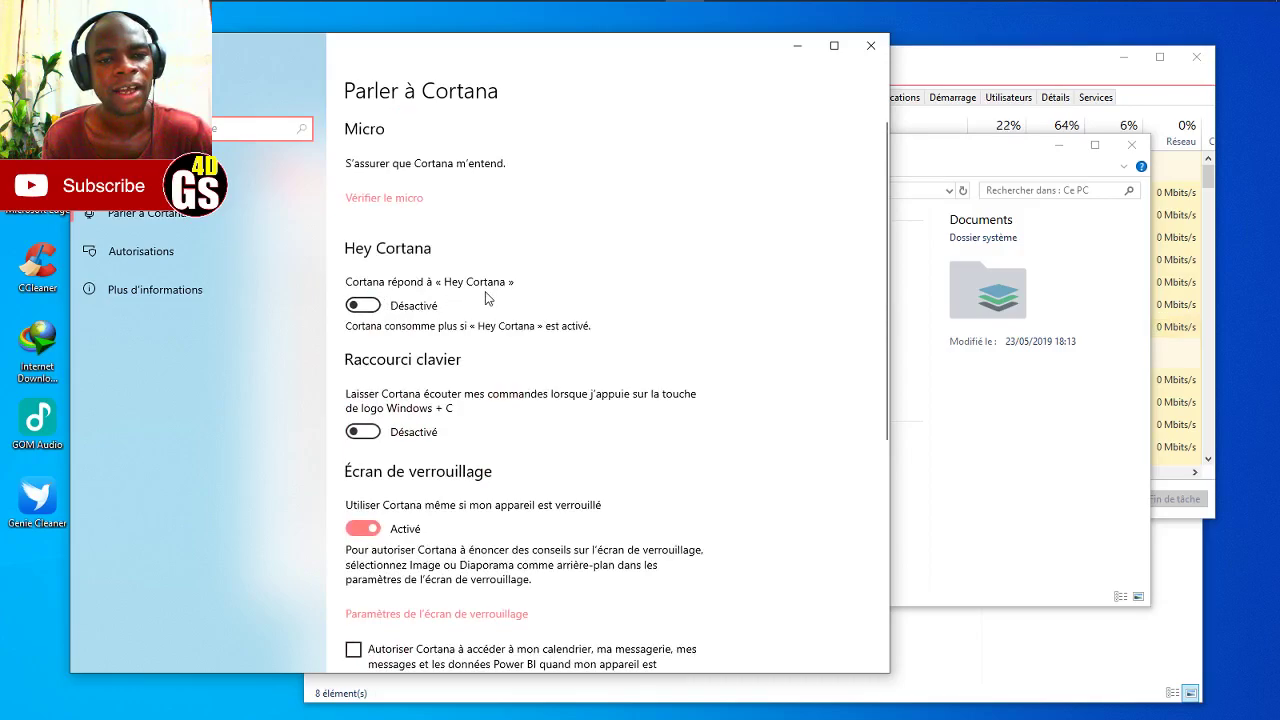
left_click(368, 306)
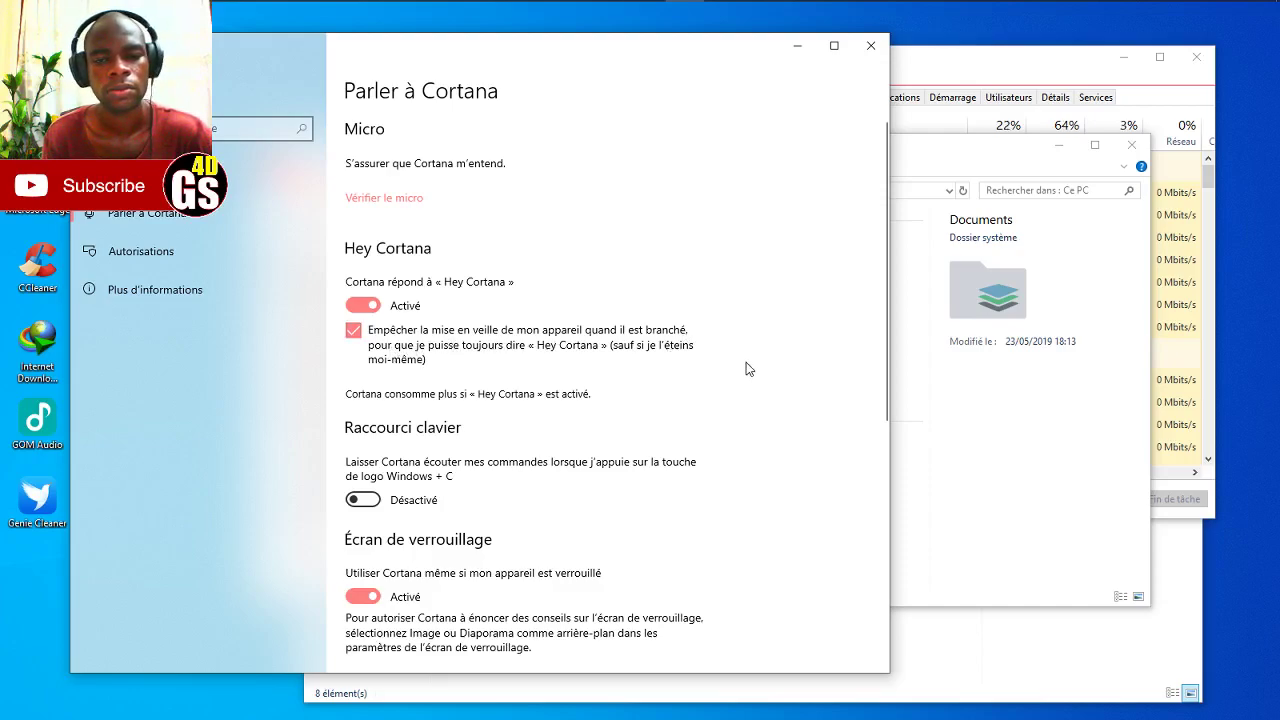
scroll(765, 378, "down", 2)
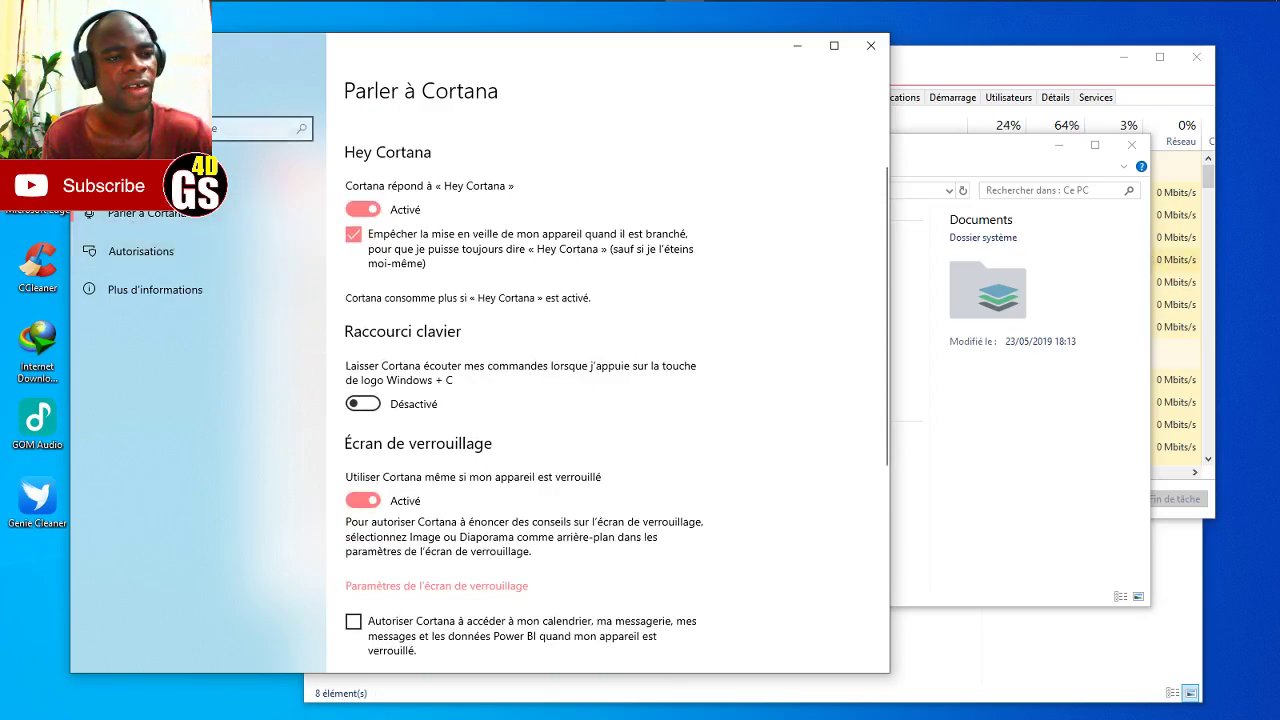
- Return to the Settings home page and try to give Cortana a voice request
left_click(150, 90)
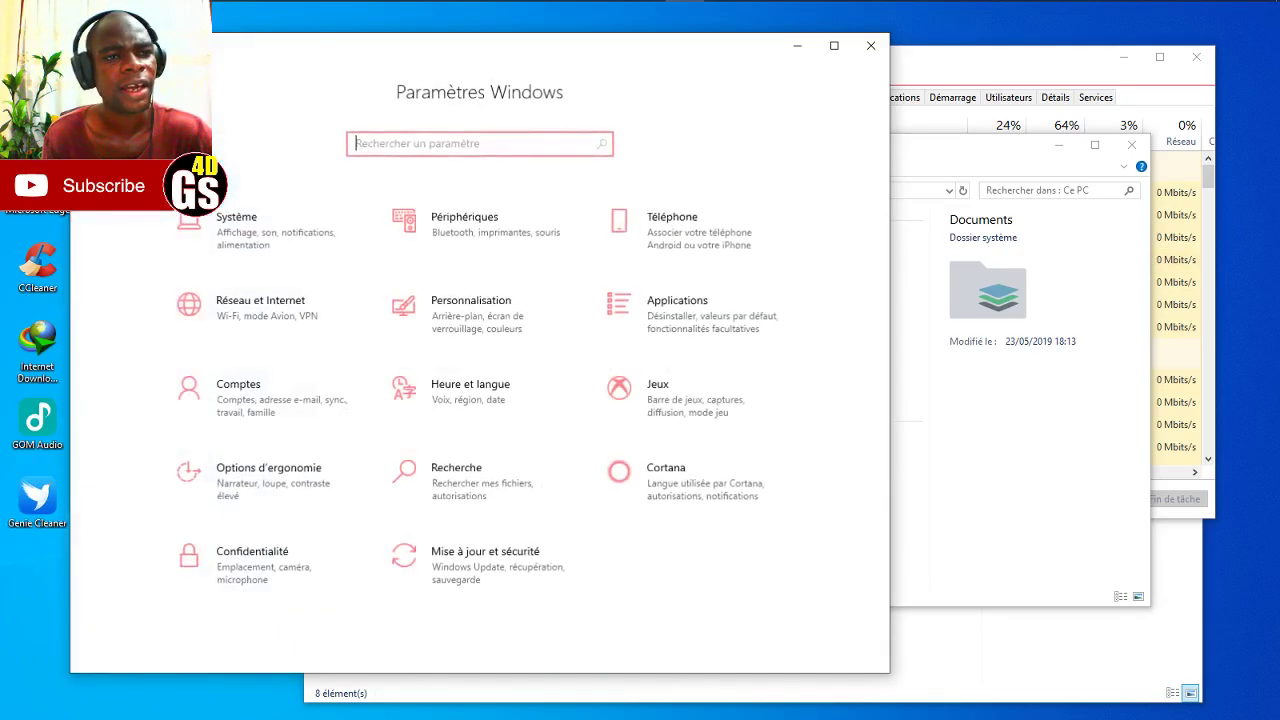
mouse_move(252, 3)
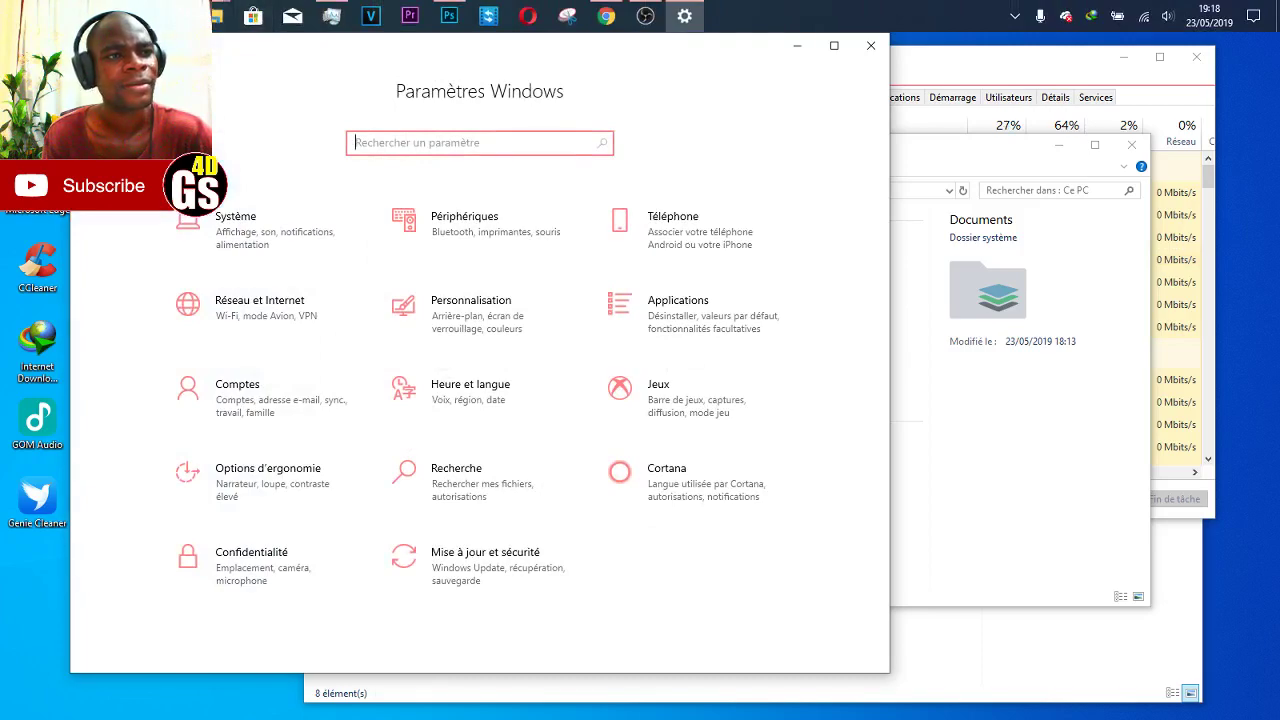
key("super+c")
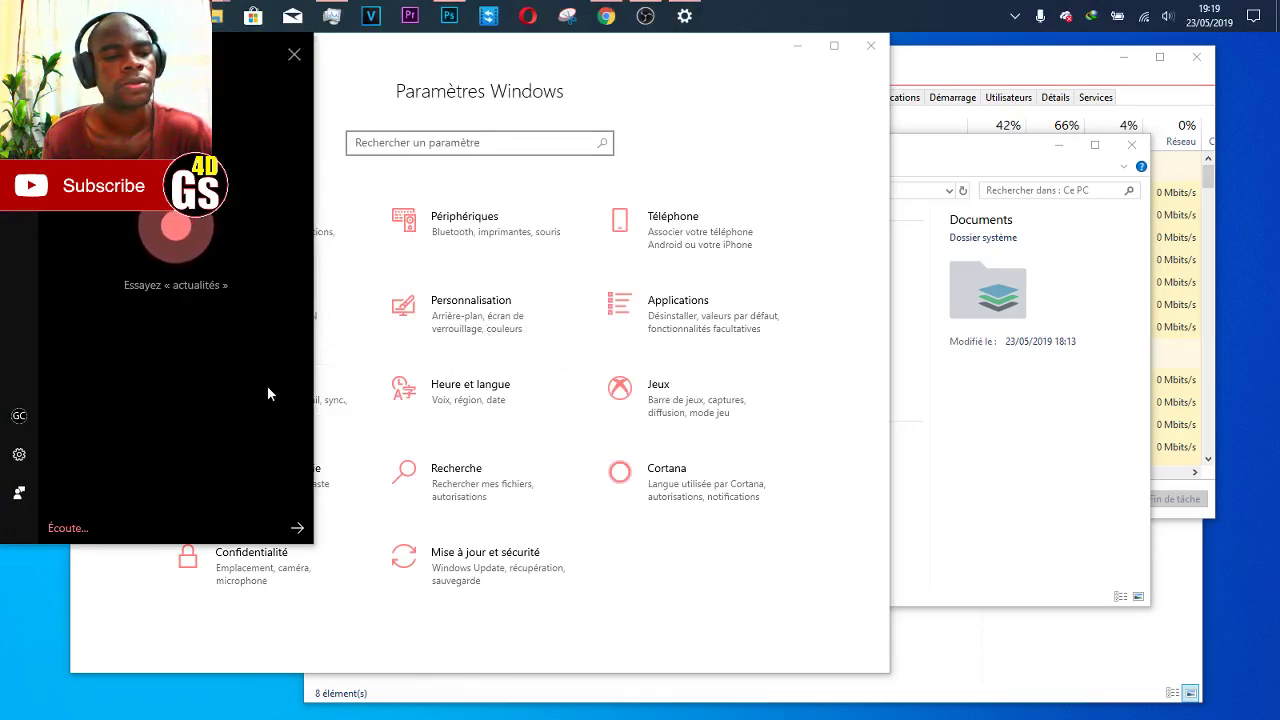
left_click(286, 539)
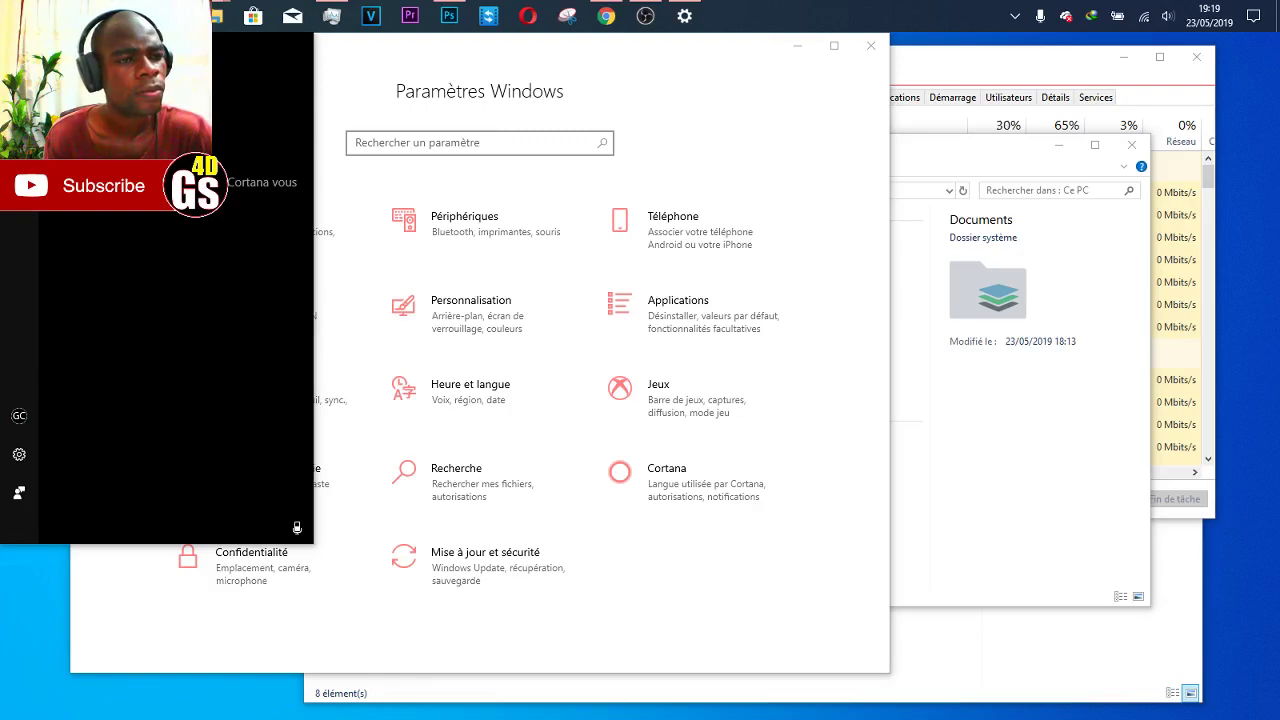
- Open Cortana's settings from its panel and review the Parler à Cortana options, including the language choice
left_click(31, 453)
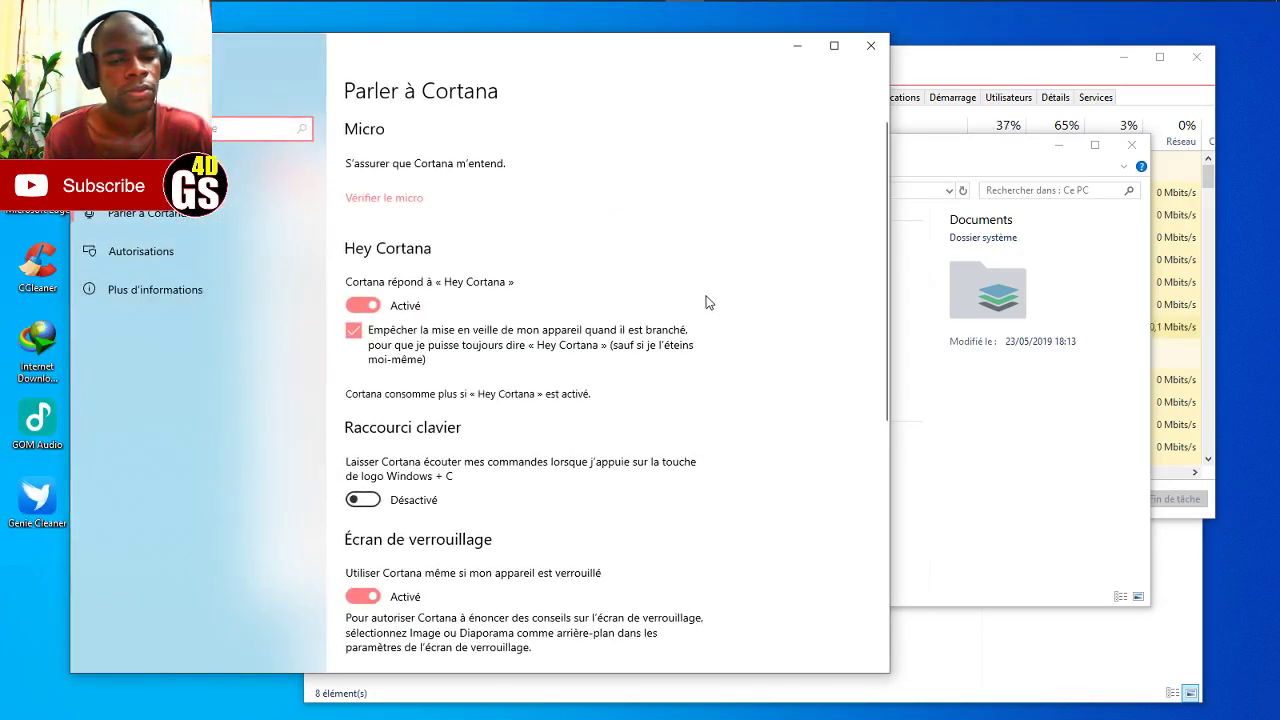
scroll(706, 301, "down", 5)
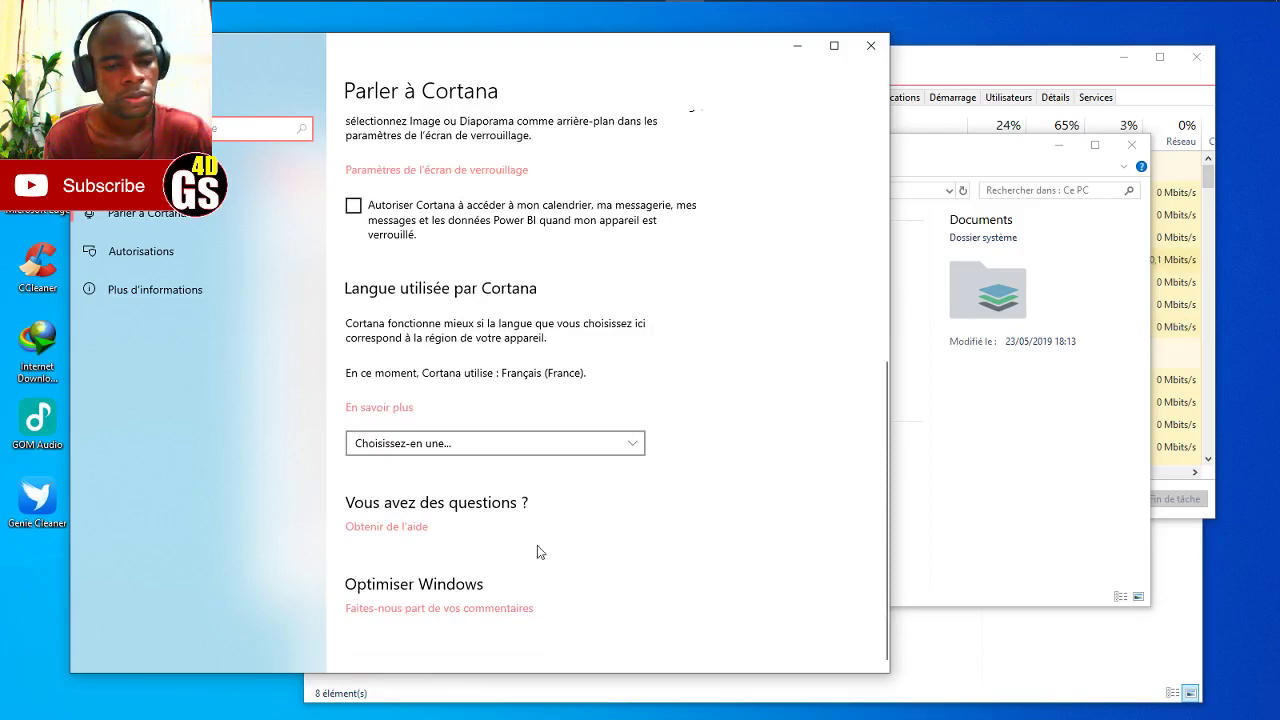
left_click(410, 445)
left_click(772, 390)
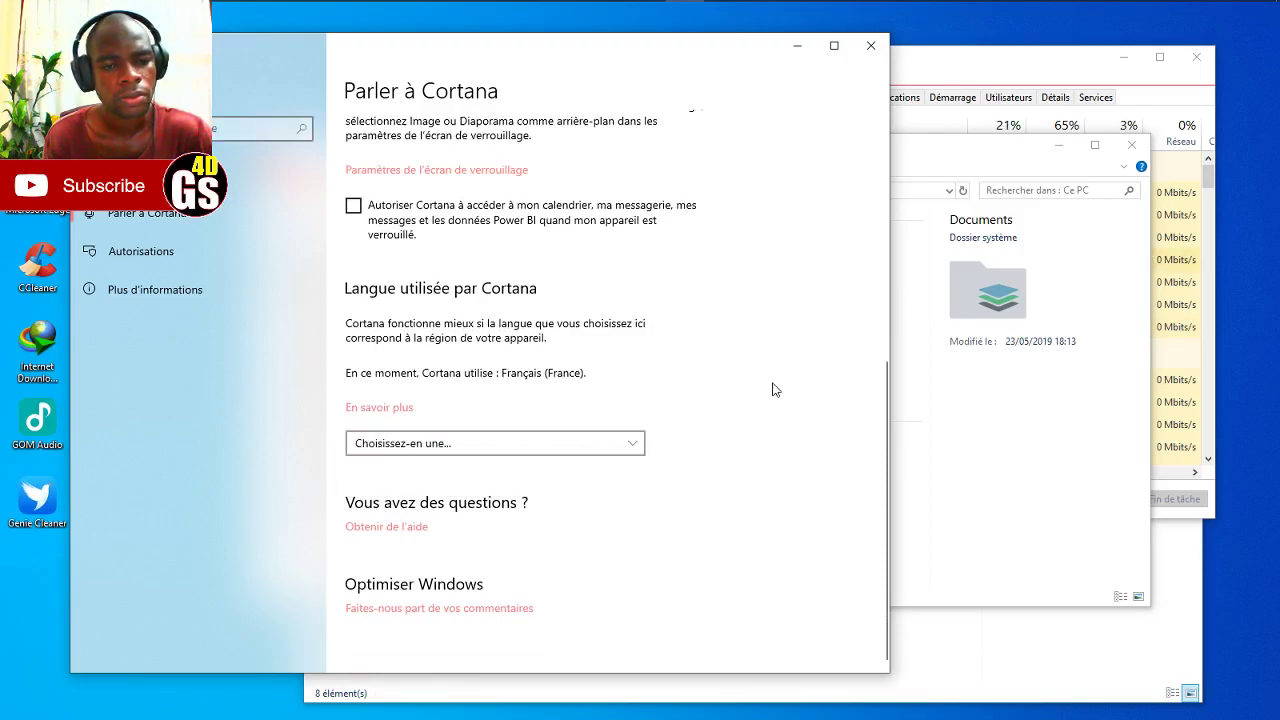
scroll(764, 391, "up", 10)
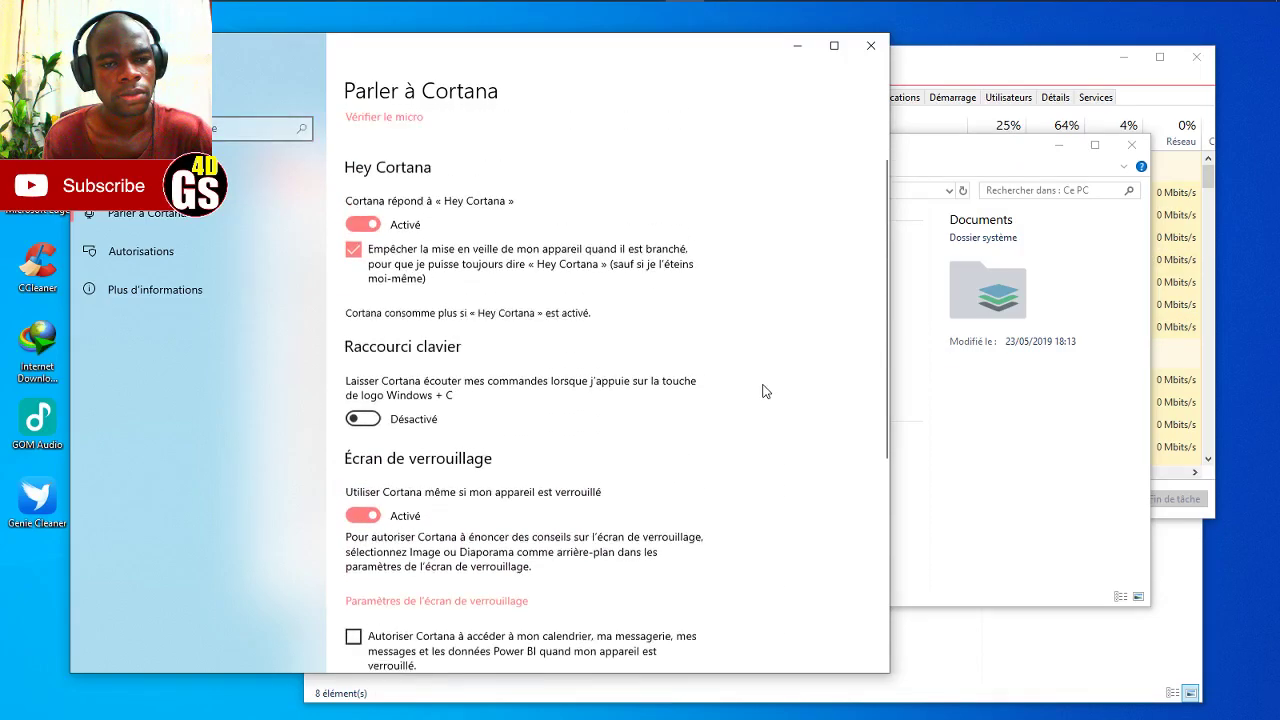
scroll(764, 391, "down", 2)
scroll(764, 391, "up", 2)
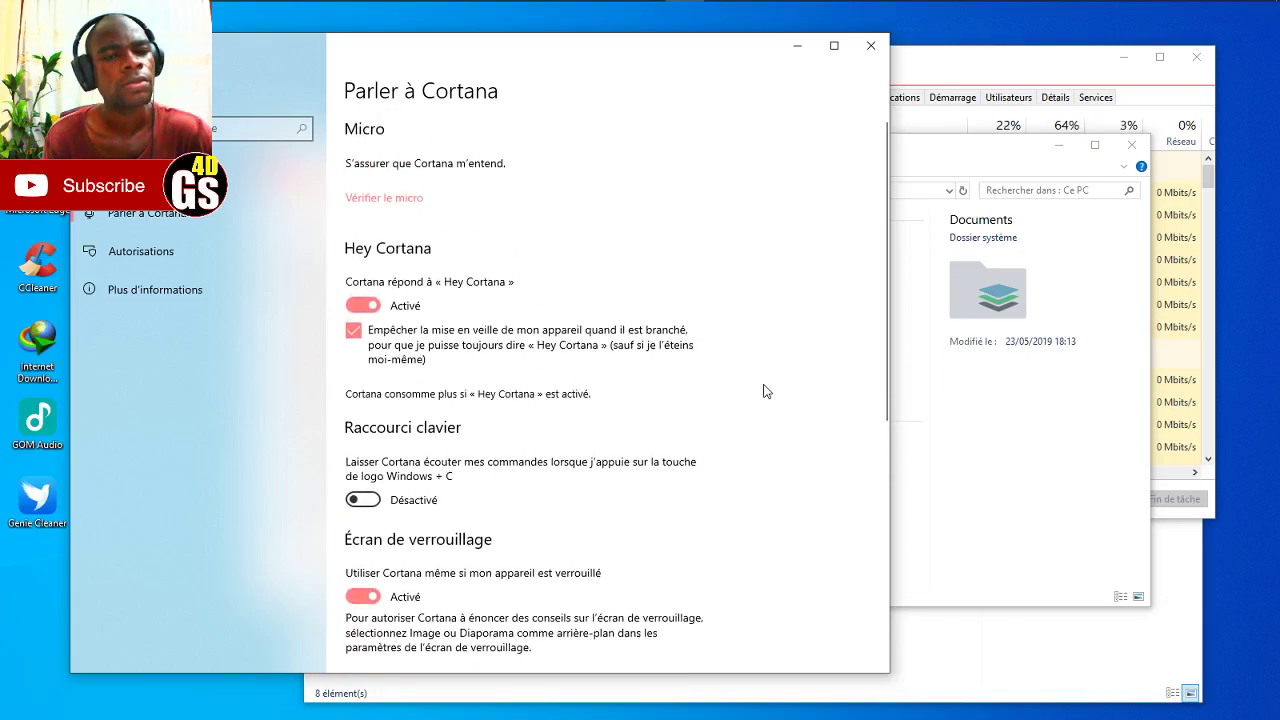
- Run Cortana's microphone check for "Je ne parviens pas à entendre Cortana" on the Enceintes / Casque device and close the troubleshooter
left_click(383, 203)
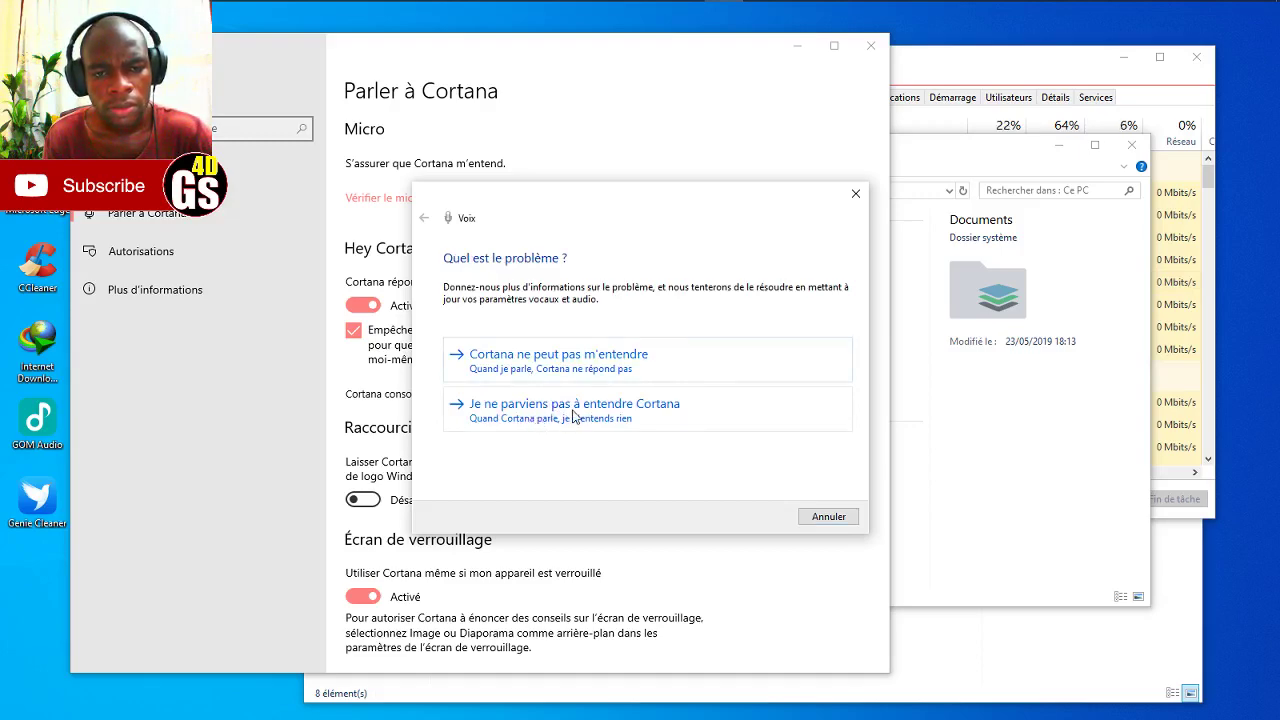
left_click(625, 420)
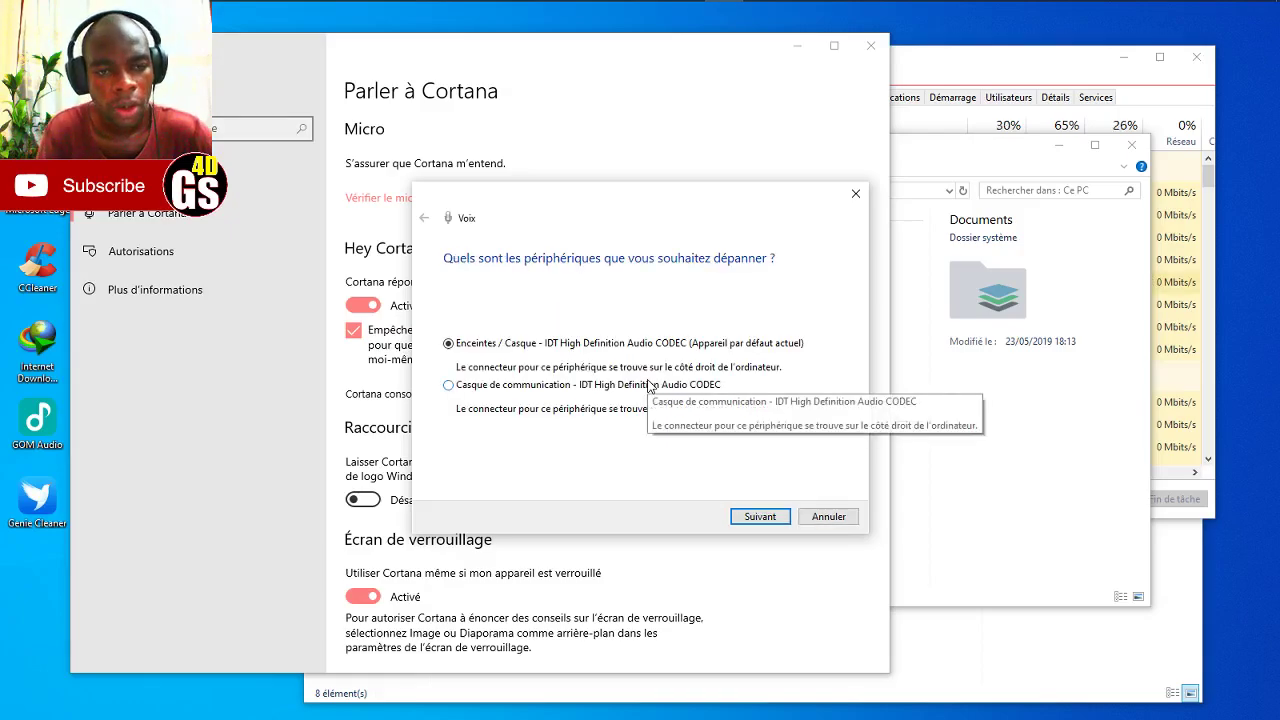
left_click(760, 515)
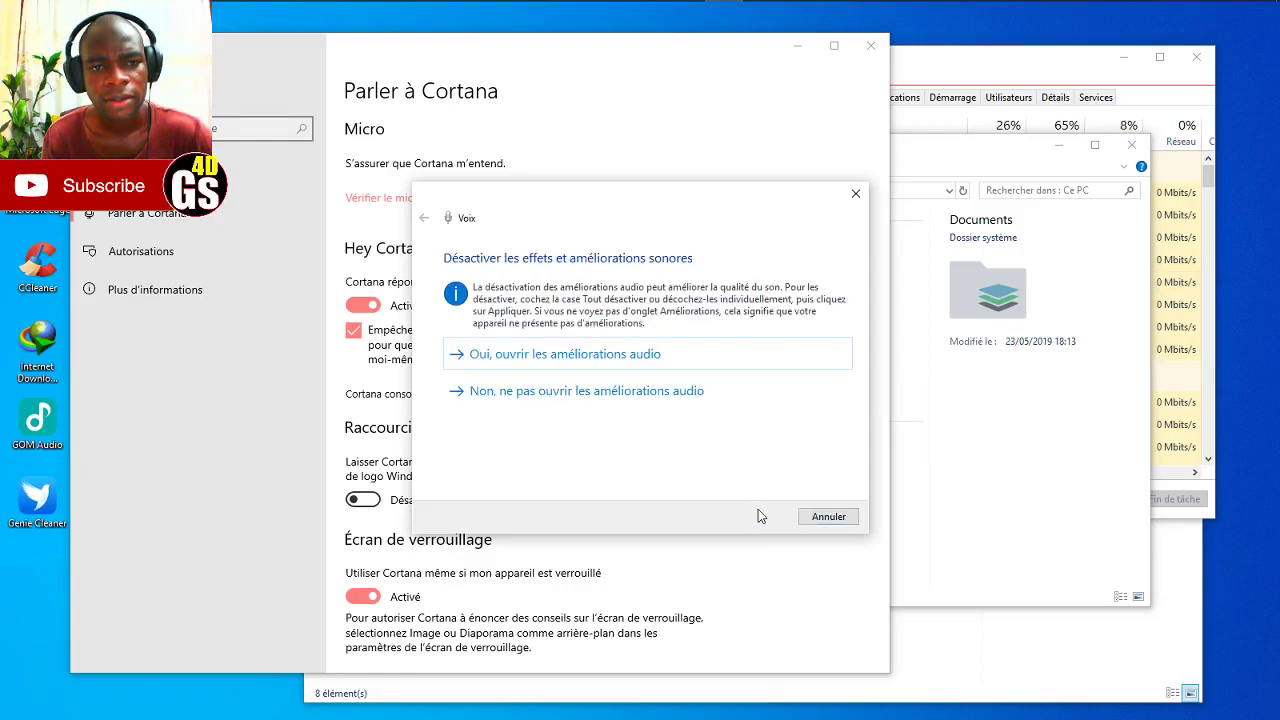
left_click(583, 356)
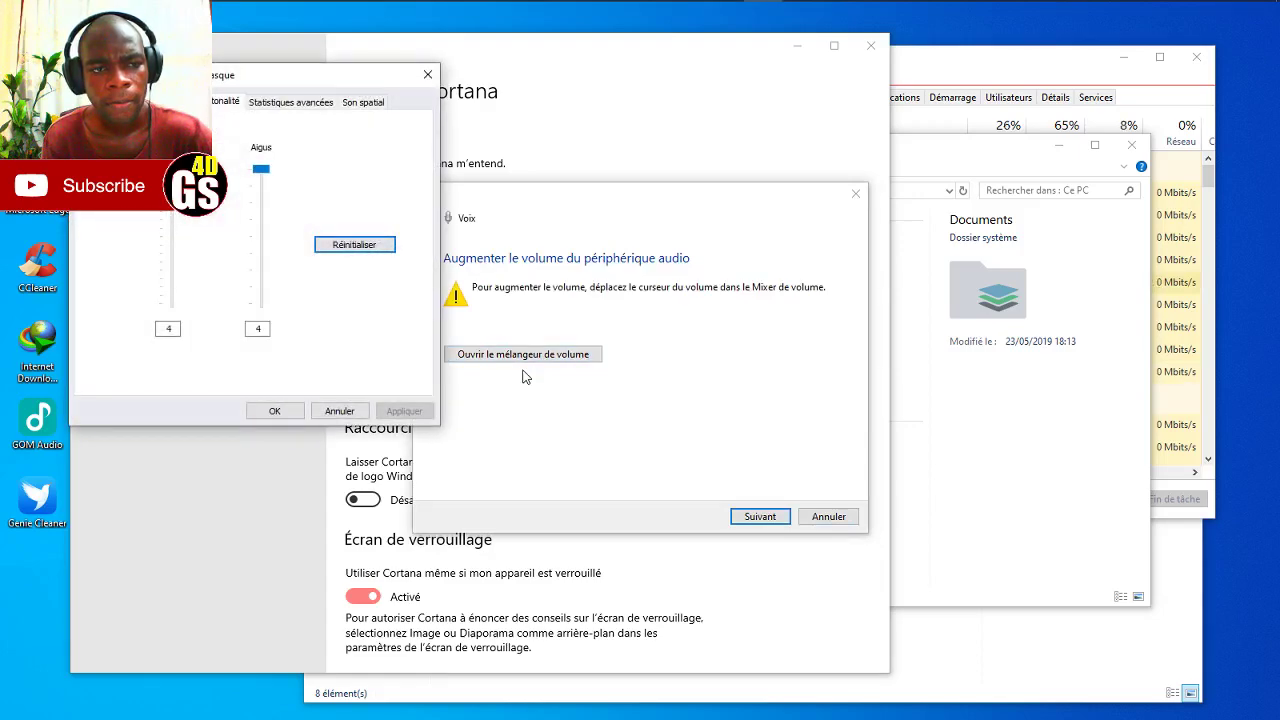
left_click(274, 410)
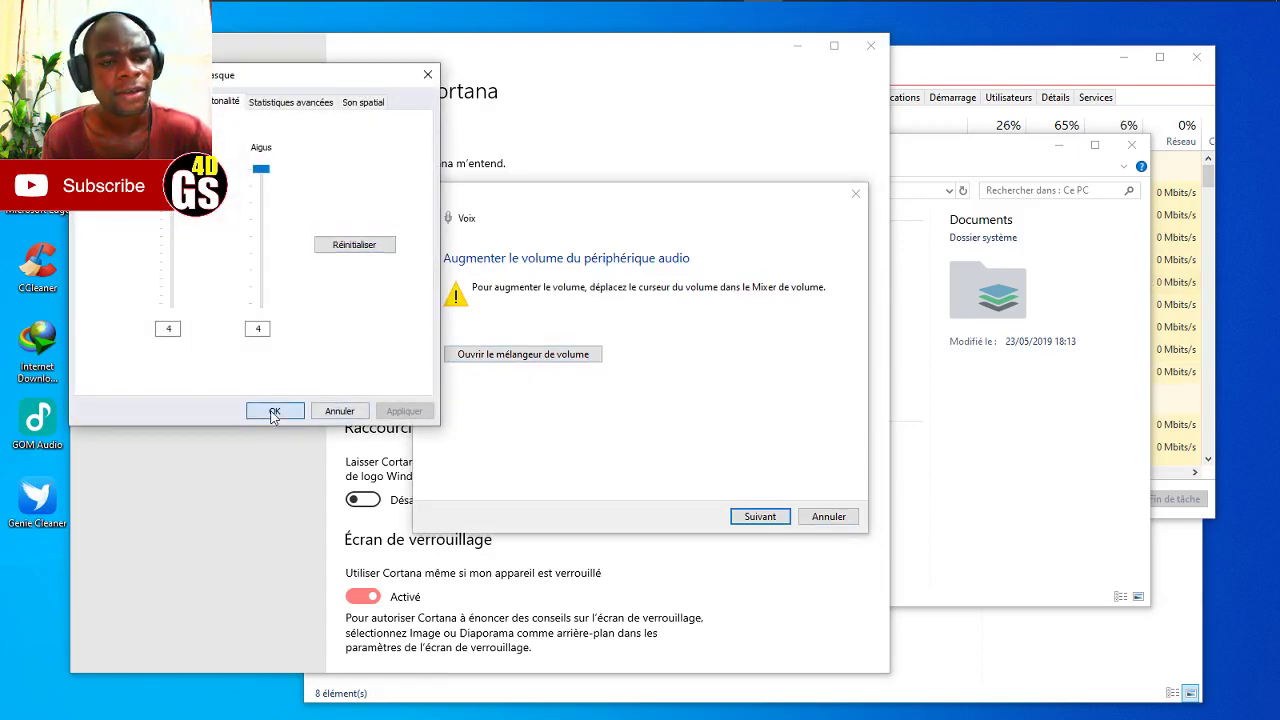
left_click(758, 518)
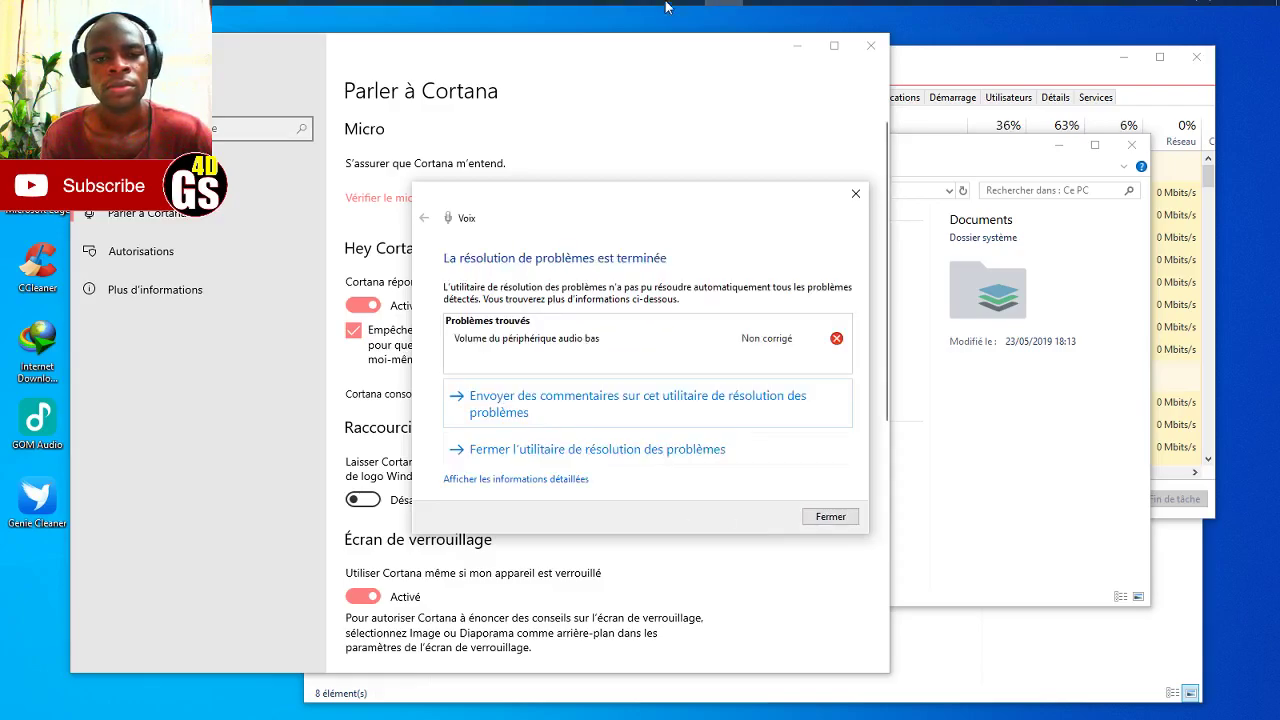
left_click(831, 517)
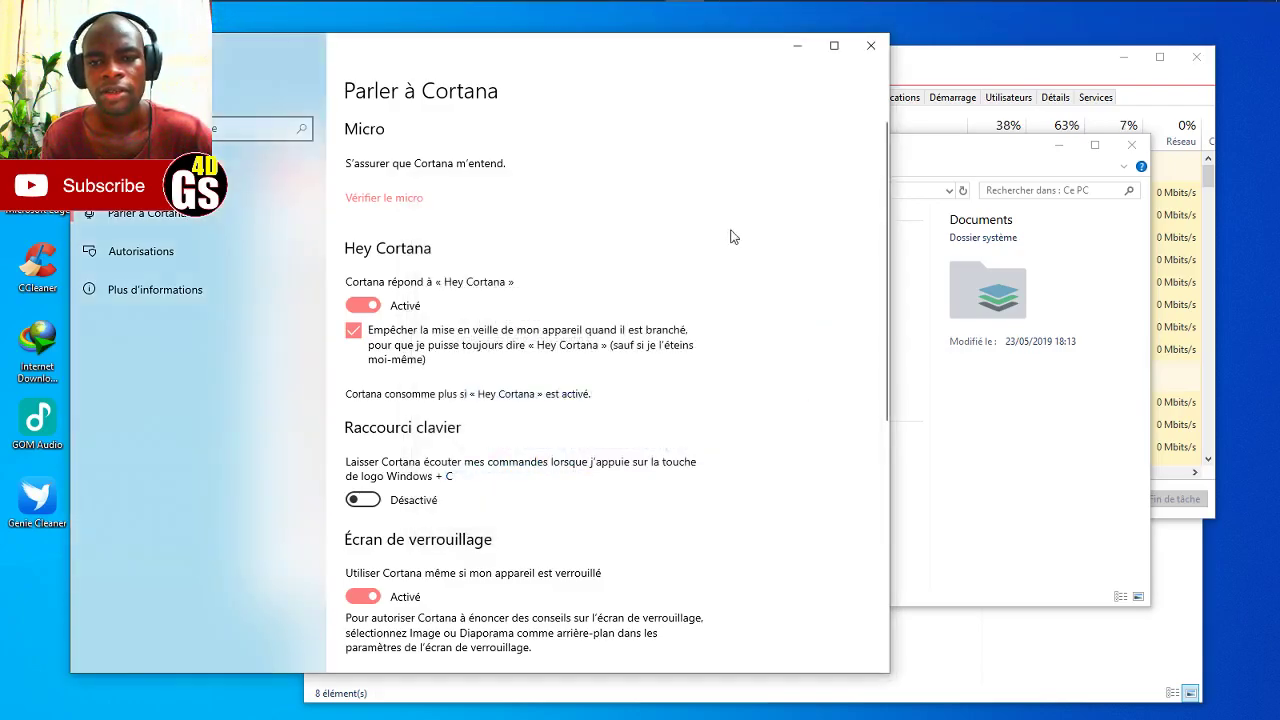
- Switch to OBS, lower the Mic/Aux volume to minimum, restore it to 0.0 dB and minimize OBS
left_click(644, 16)
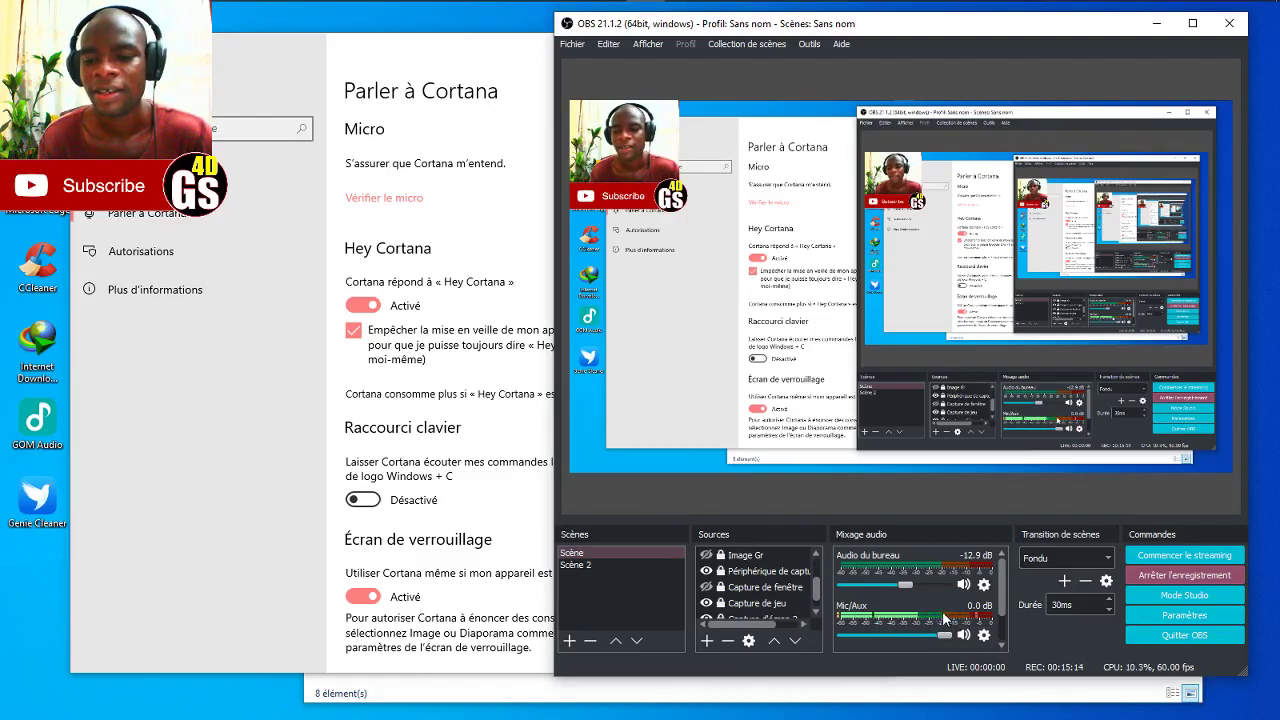
left_click_drag(942, 632, 864, 632)
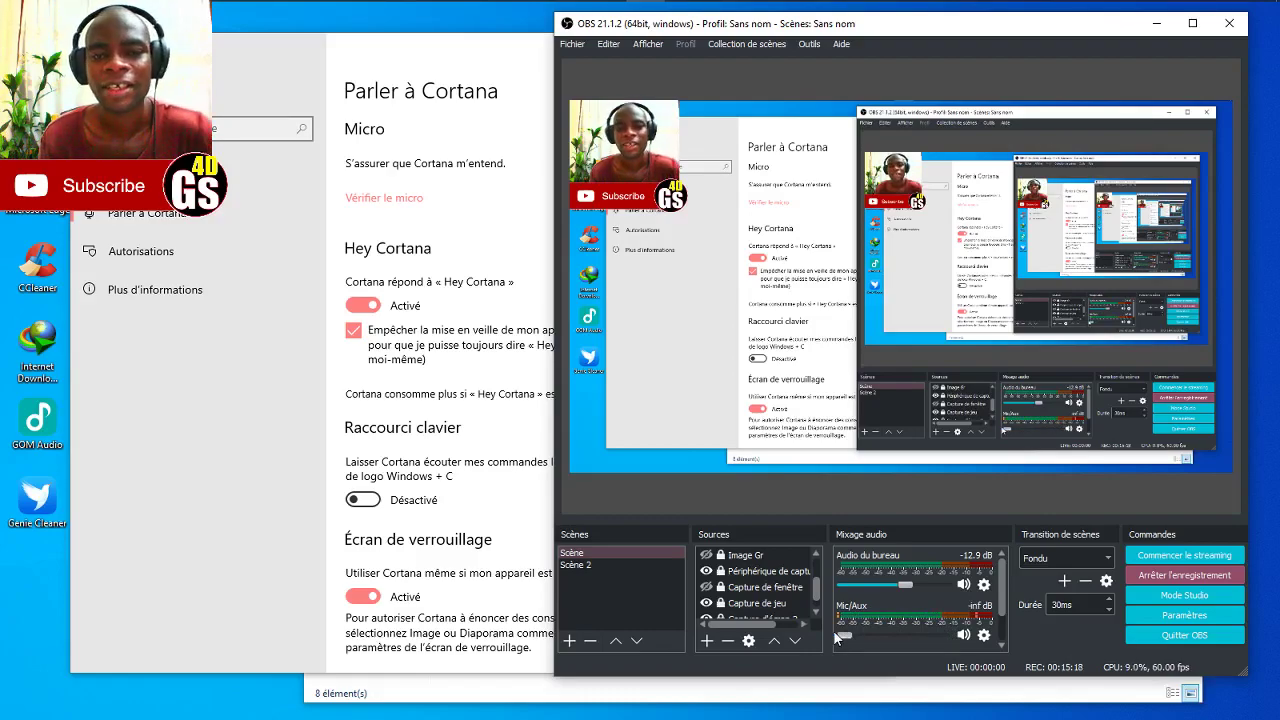
left_click_drag(840, 635, 983, 645)
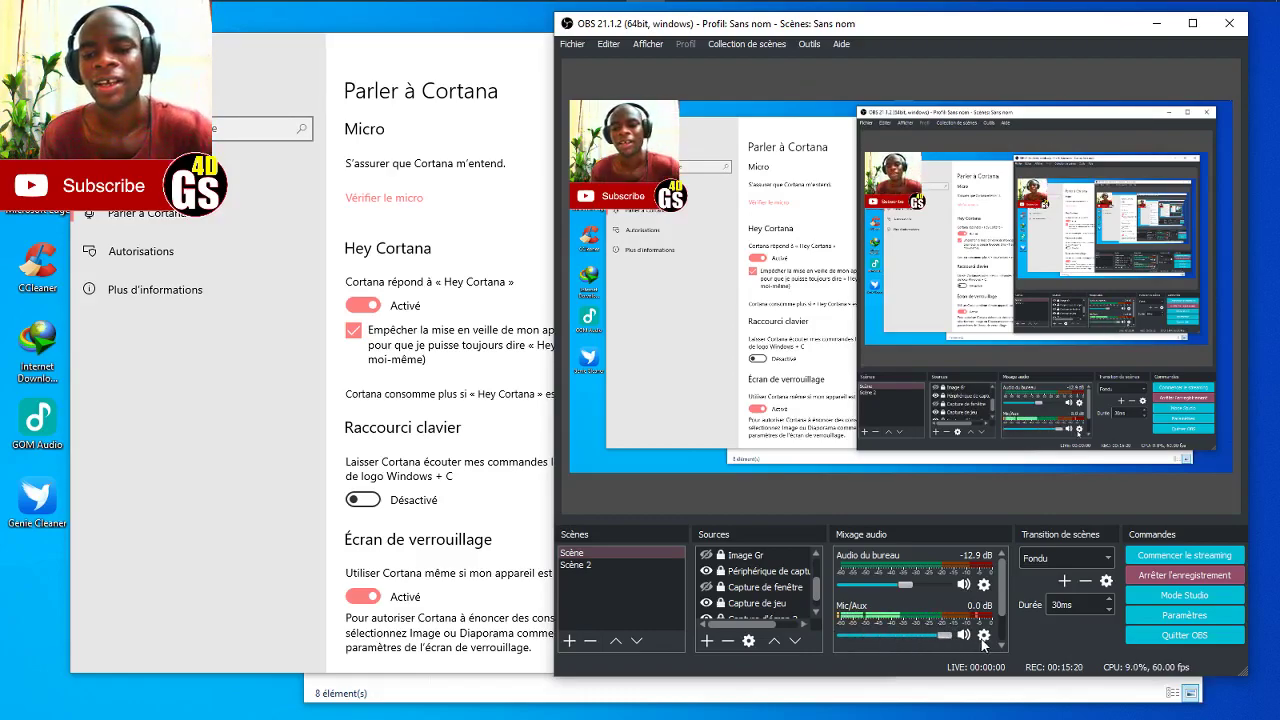
left_click(1068, 700)
left_click(1110, 172)
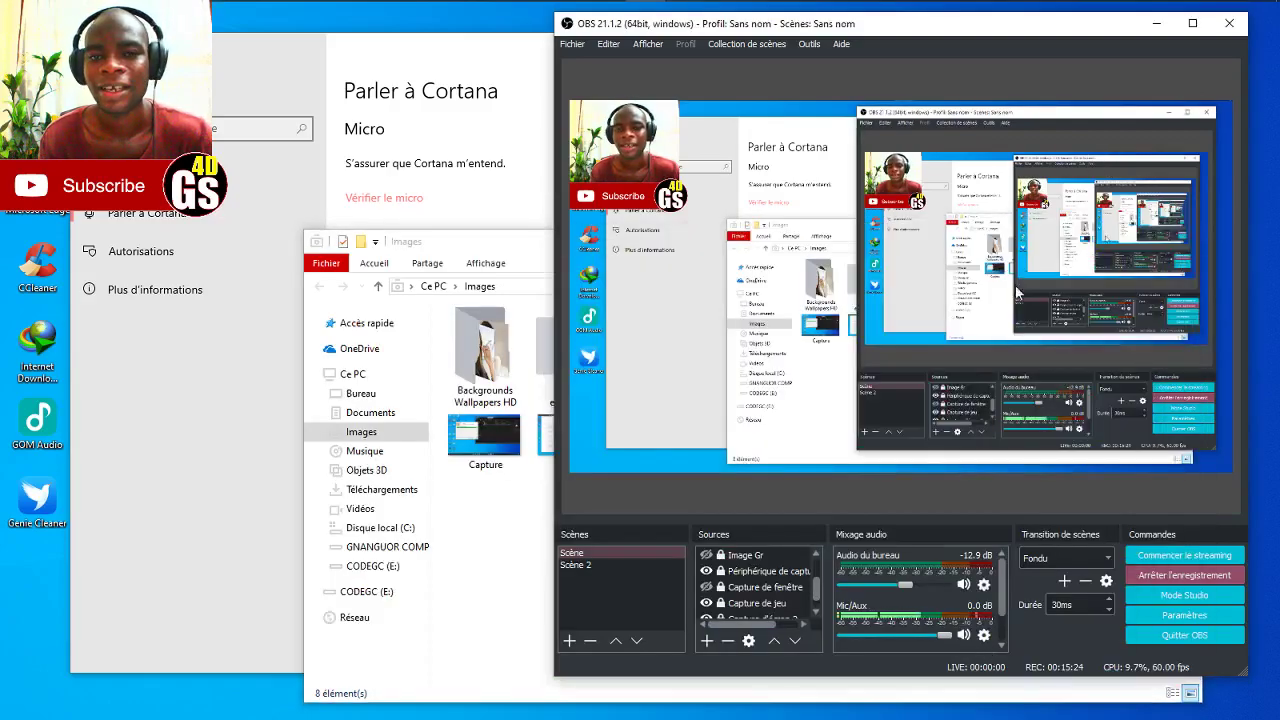
left_click(1157, 24)
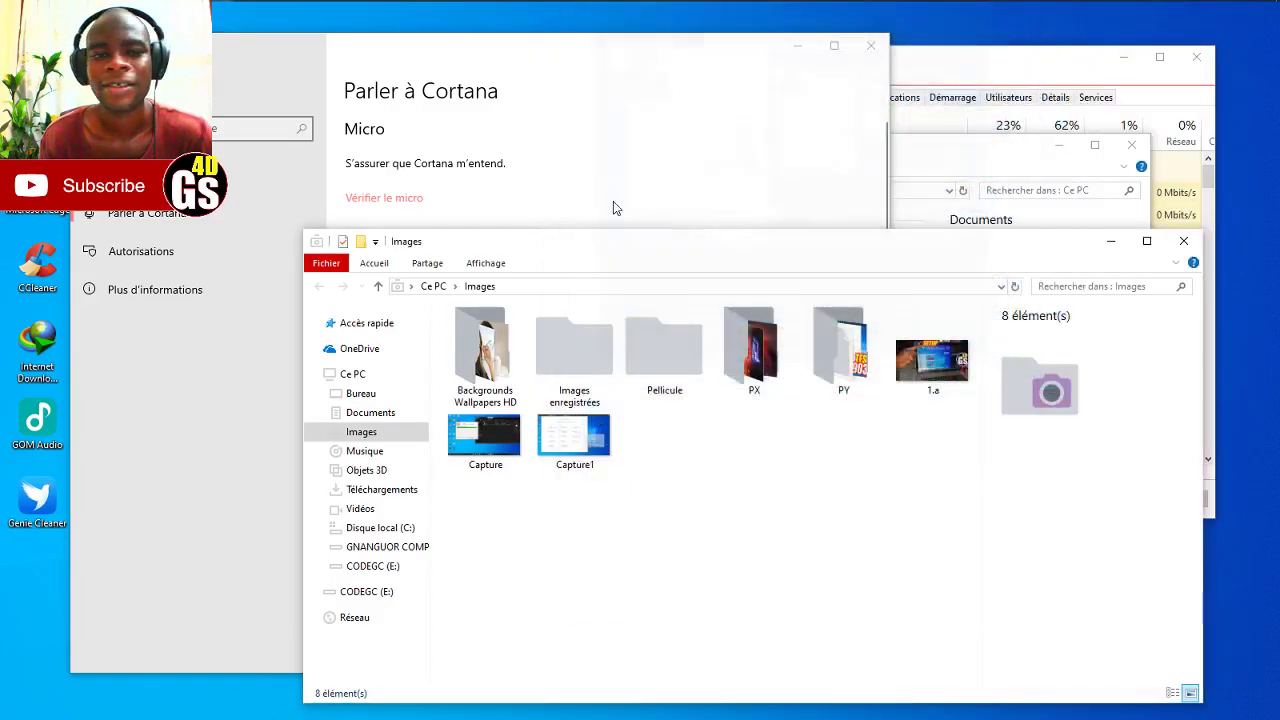
- Return to the Settings home page and check the Windows version with winver
left_click(555, 78)
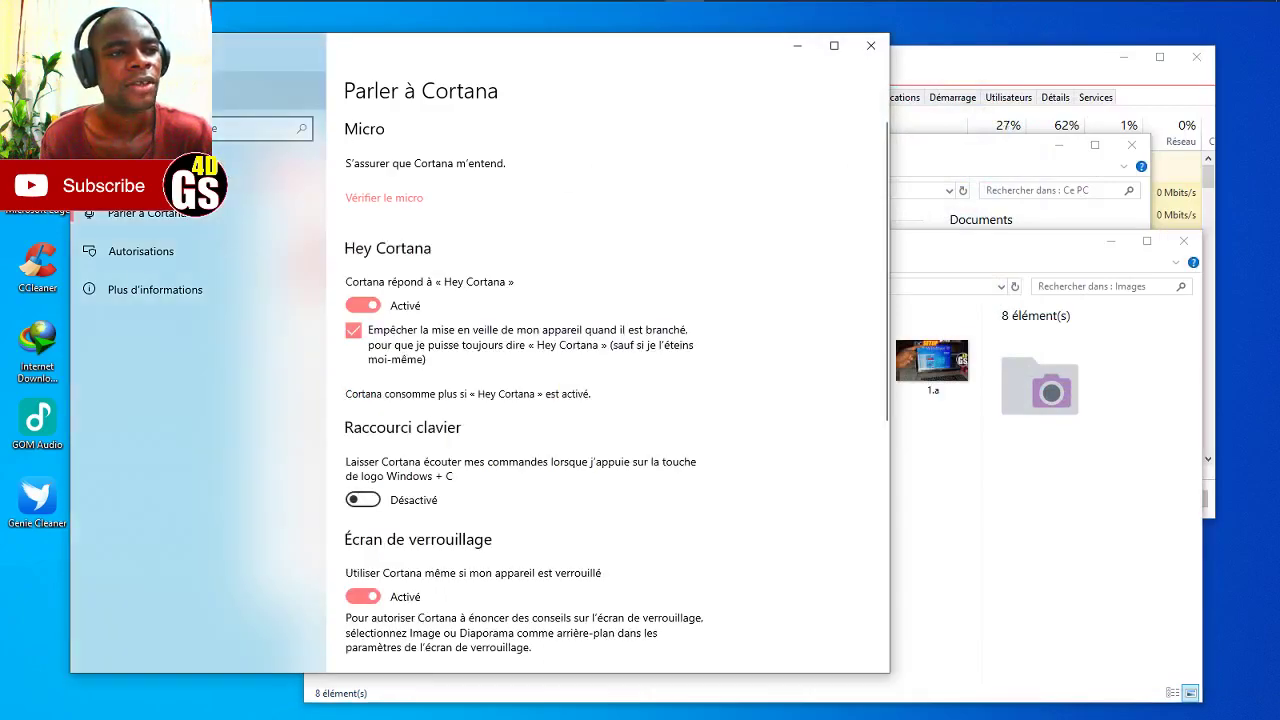
left_click(150, 90)
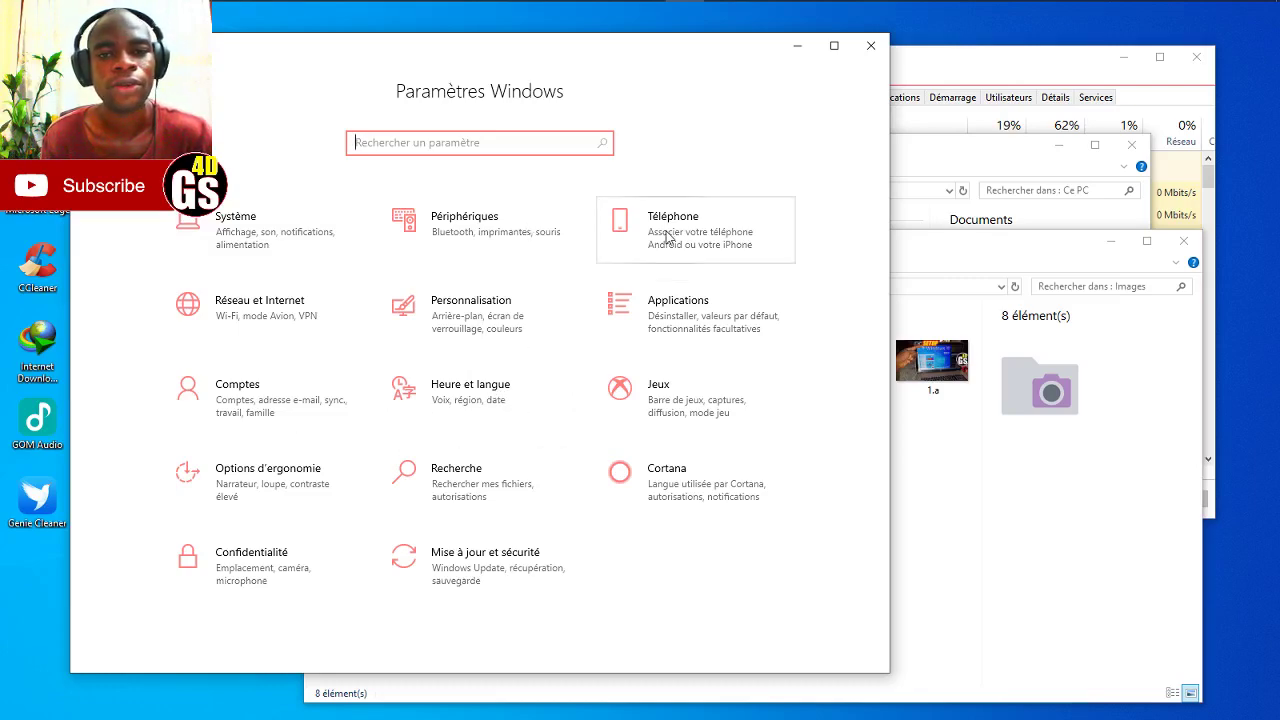
key("super+r")
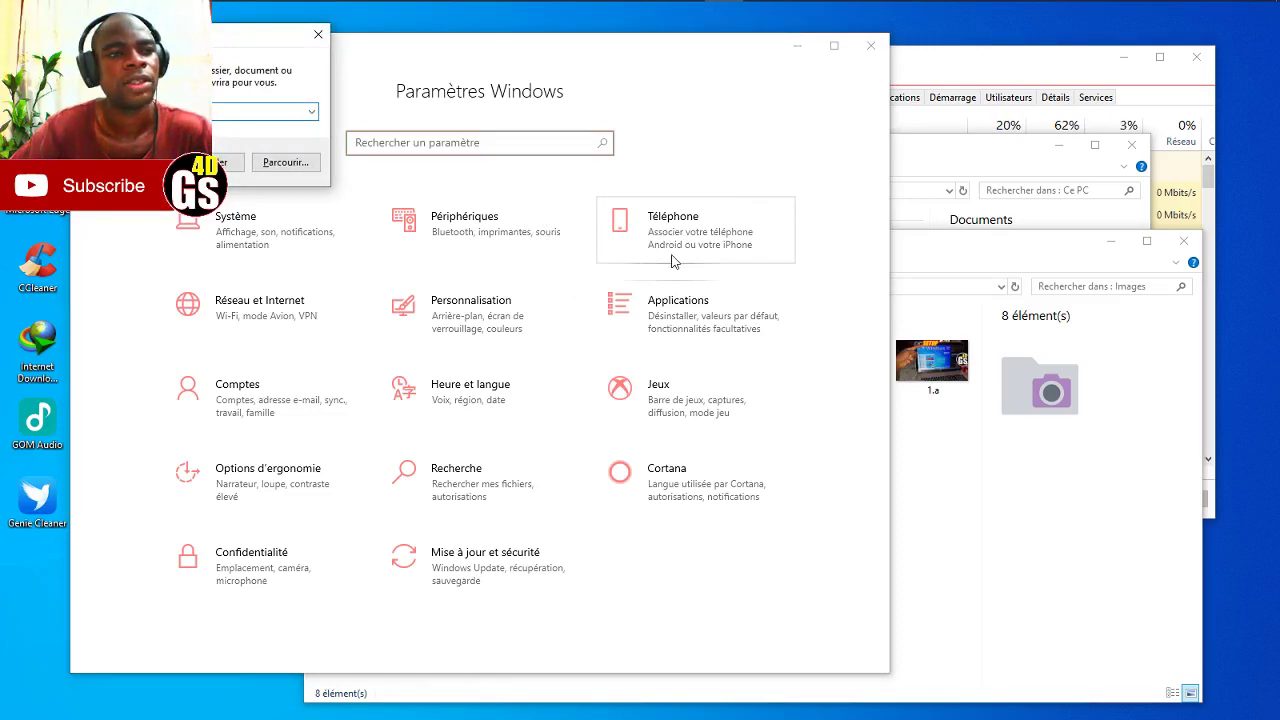
type("winver")
key("Return")
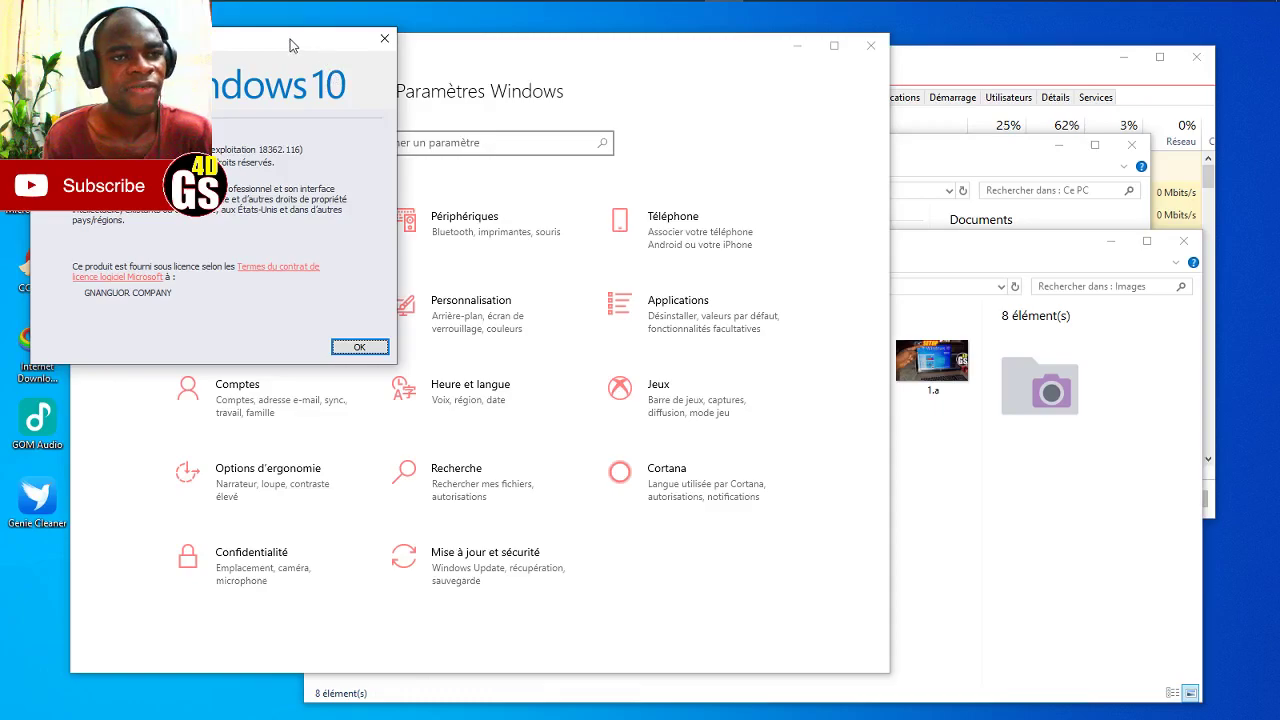
left_click_drag(232, 50, 765, 36)
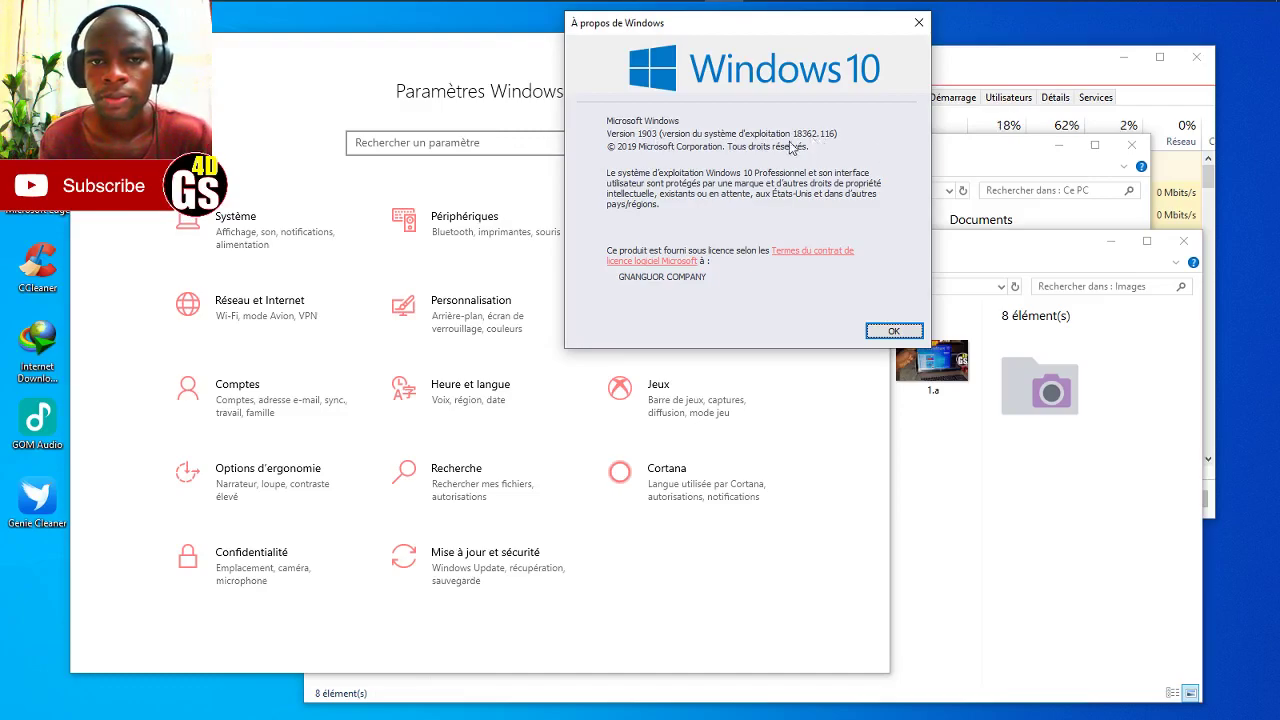
left_click(920, 338)
- Bring the Images folder window forward and look through the Start menu's pinned tiles
left_click(1008, 477)
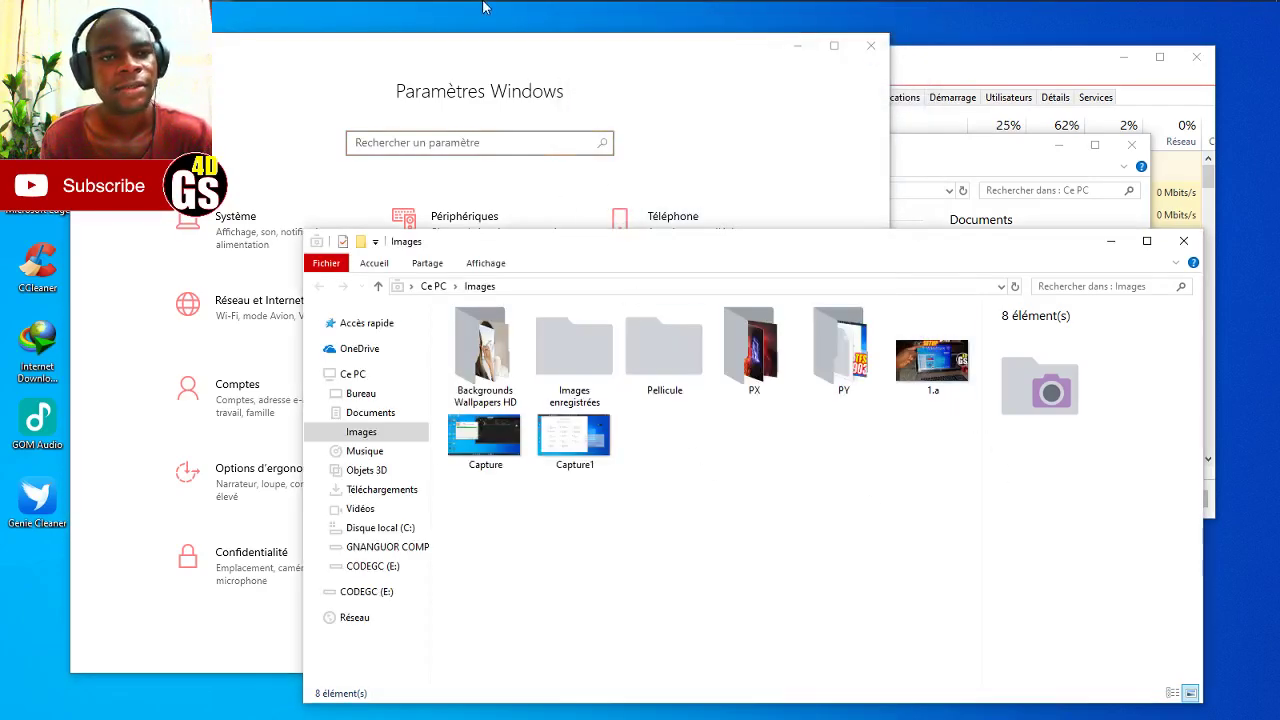
left_click(18, 16)
scroll(391, 244, "down", 1)
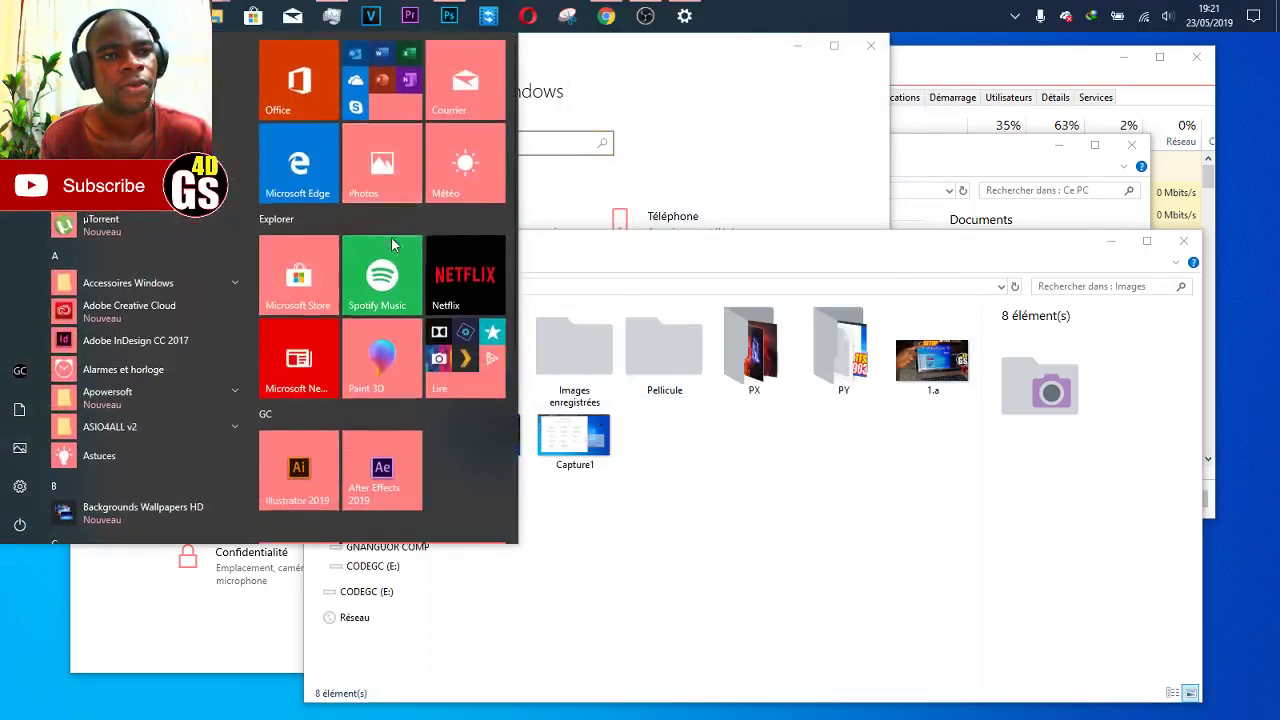
scroll(391, 244, "down", 3)
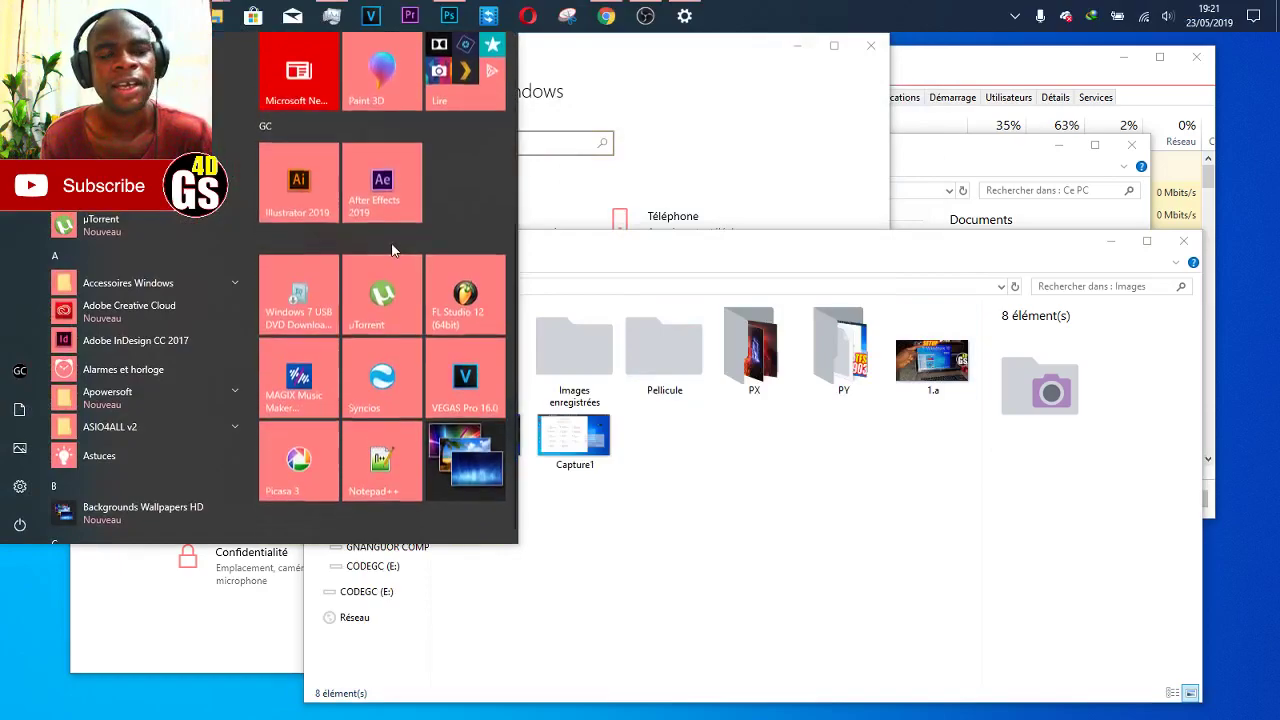
- Switch to Photoshop and move the face with red headphones horizontally toward the middle of the canvas
left_click(446, 17)
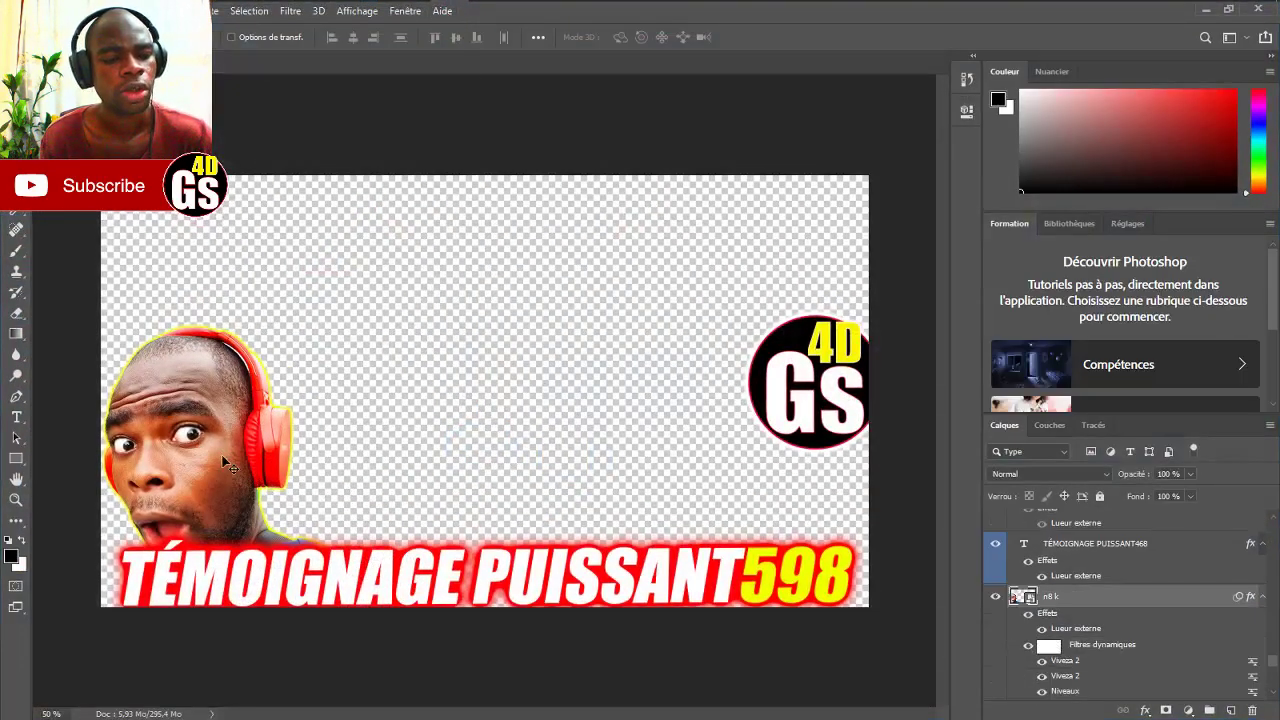
left_click_drag(212, 456, 452, 456)
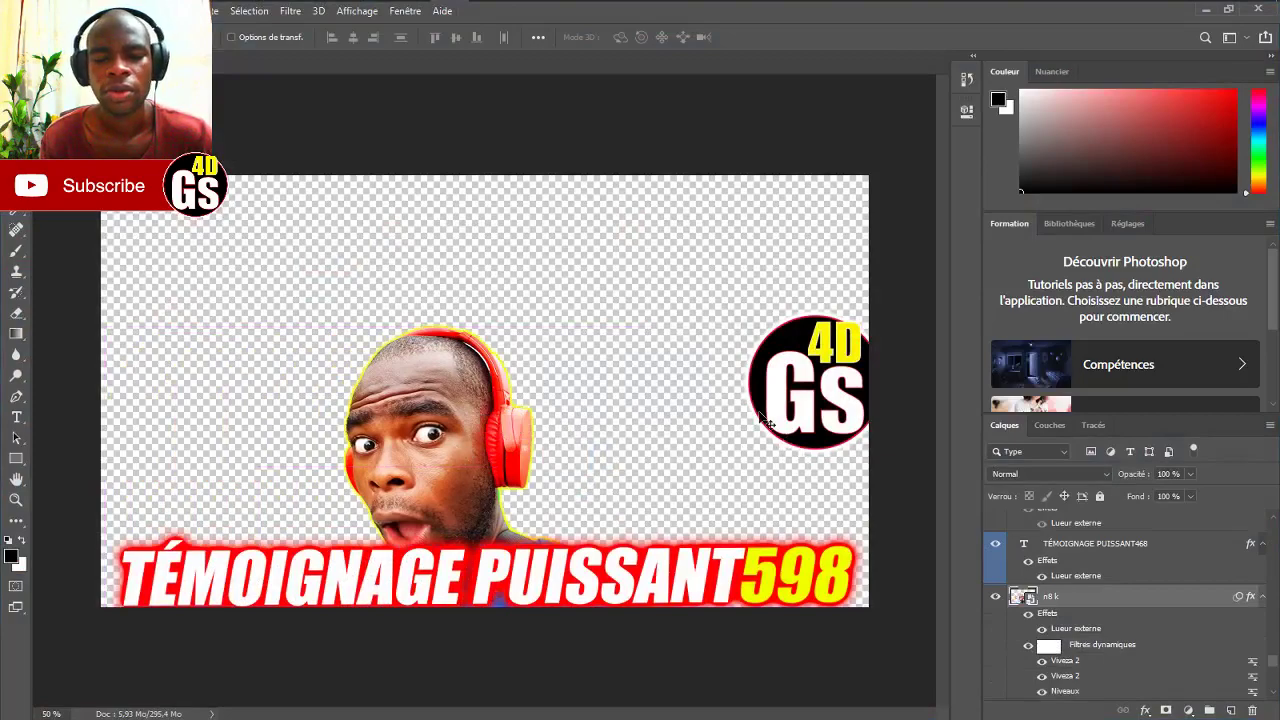
- Open the Windows timeline, view 21650.jpg from the earlier activities of today and close the picture
mouse_move(469, 8)
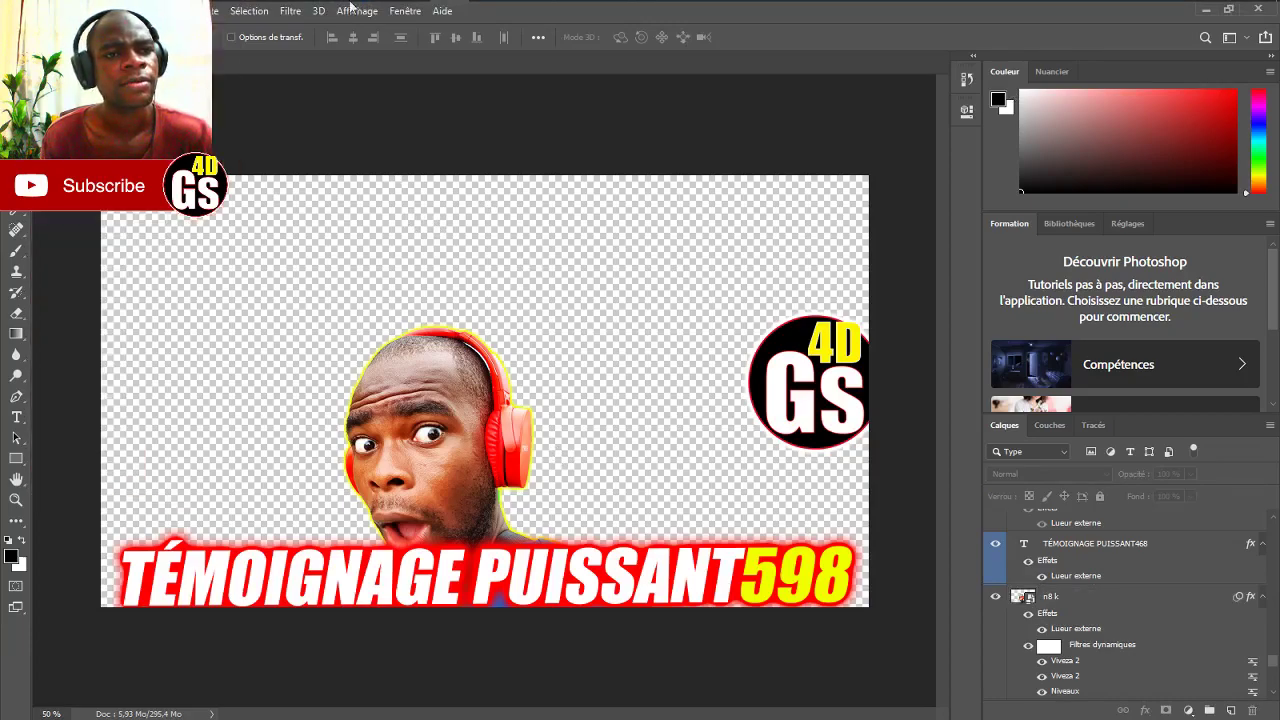
mouse_move(230, 5)
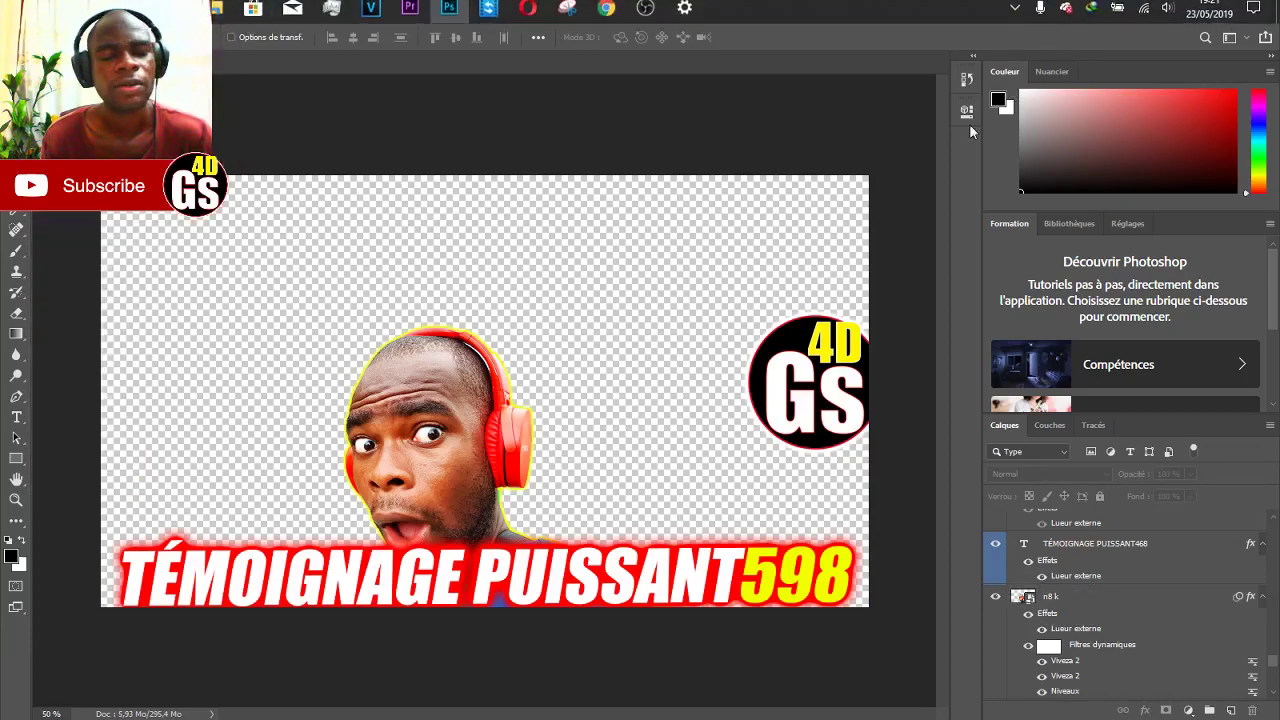
key("super+Tab")
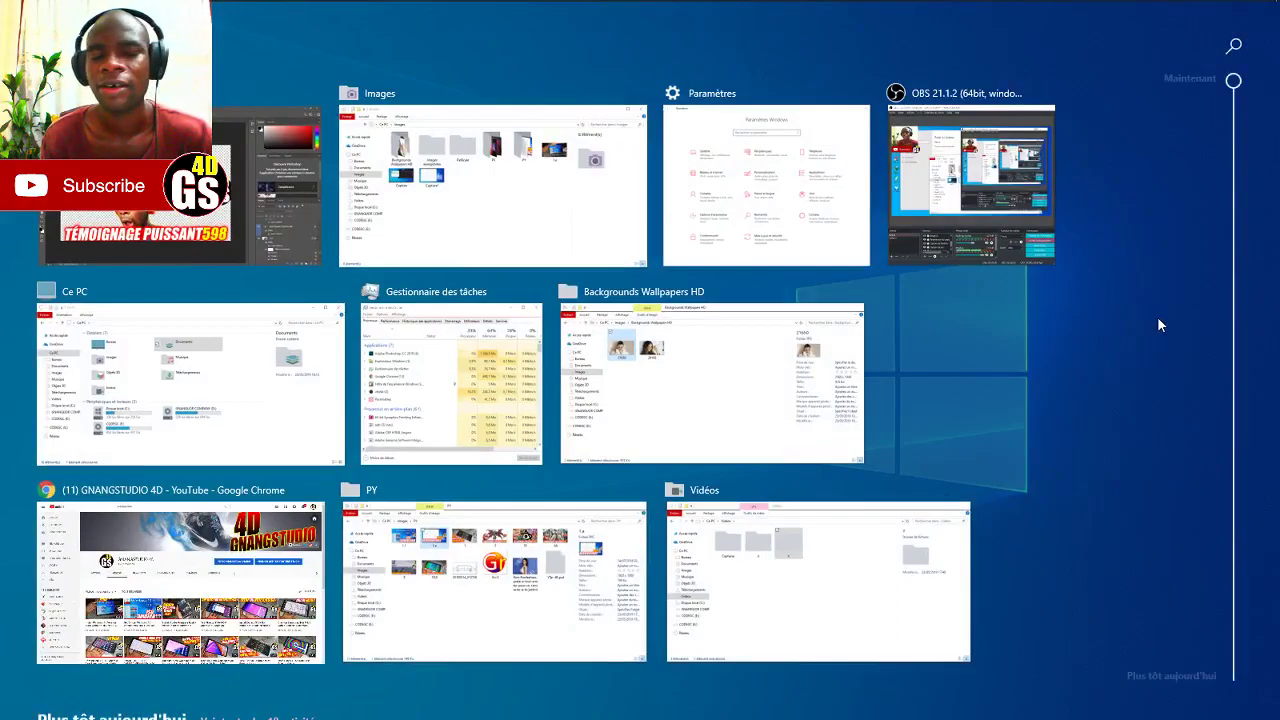
scroll(1157, 318, "down", 5)
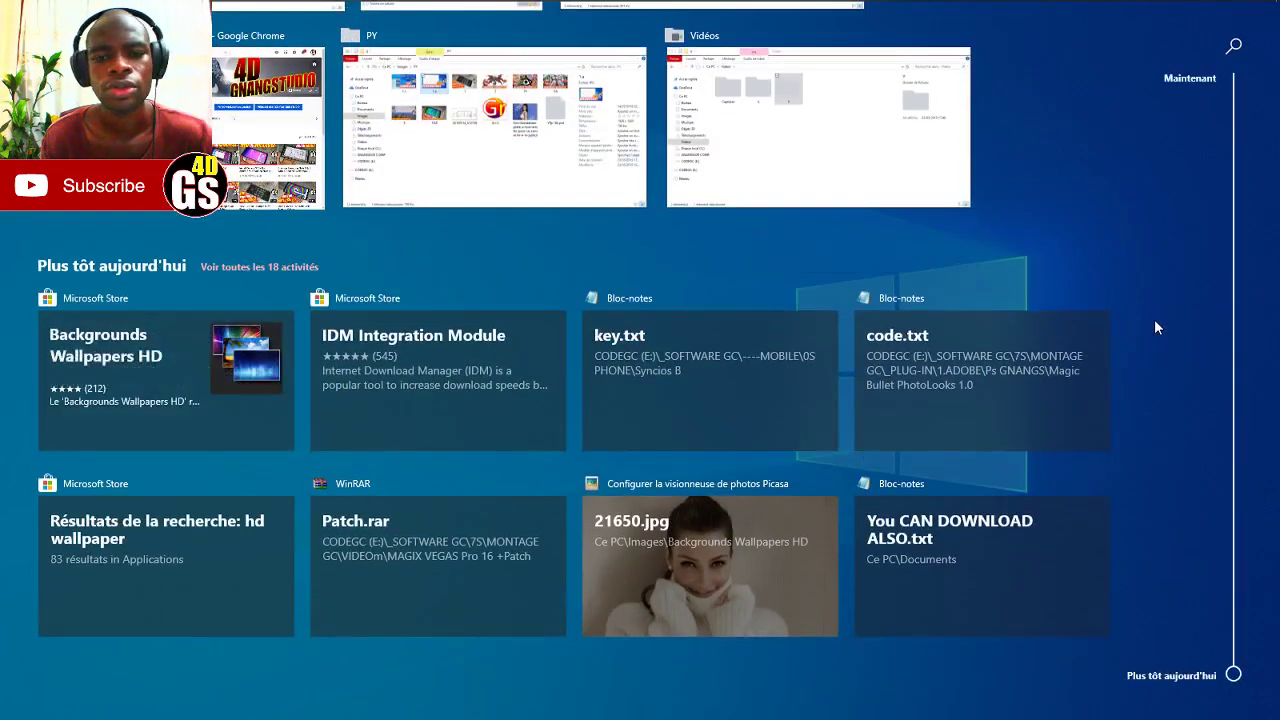
left_click(704, 513)
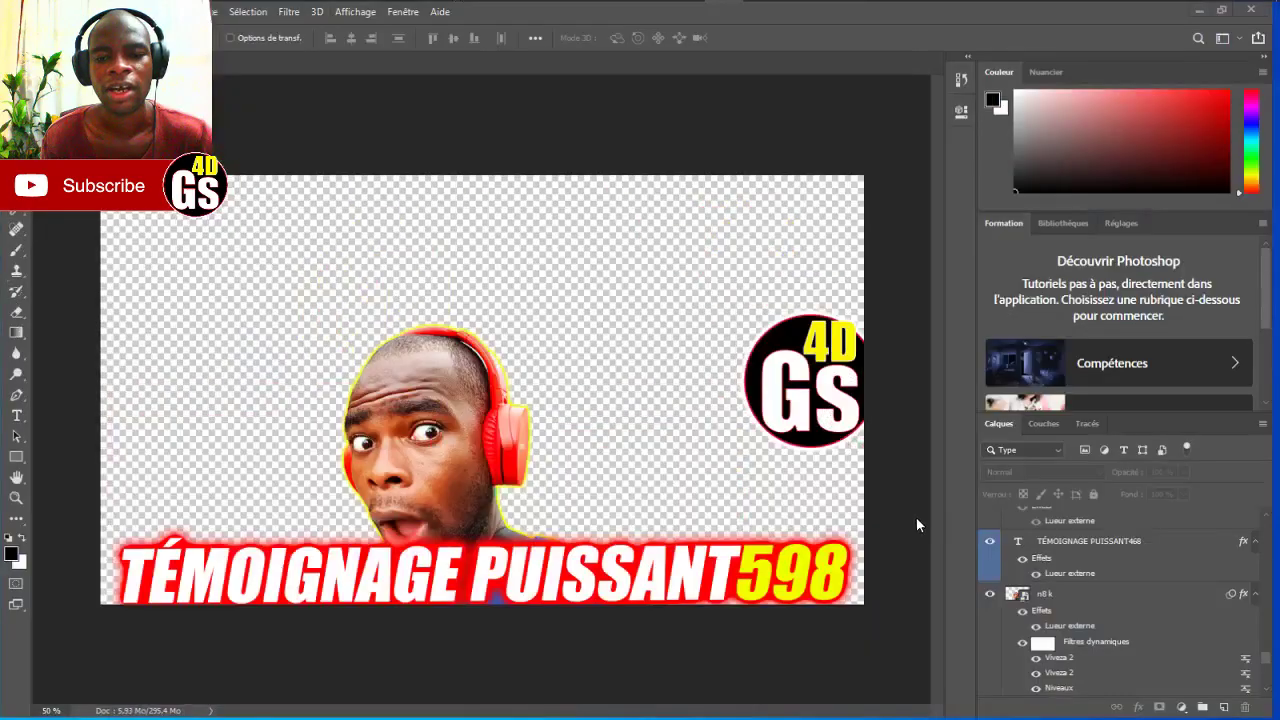
scroll(612, 306, "up", 3)
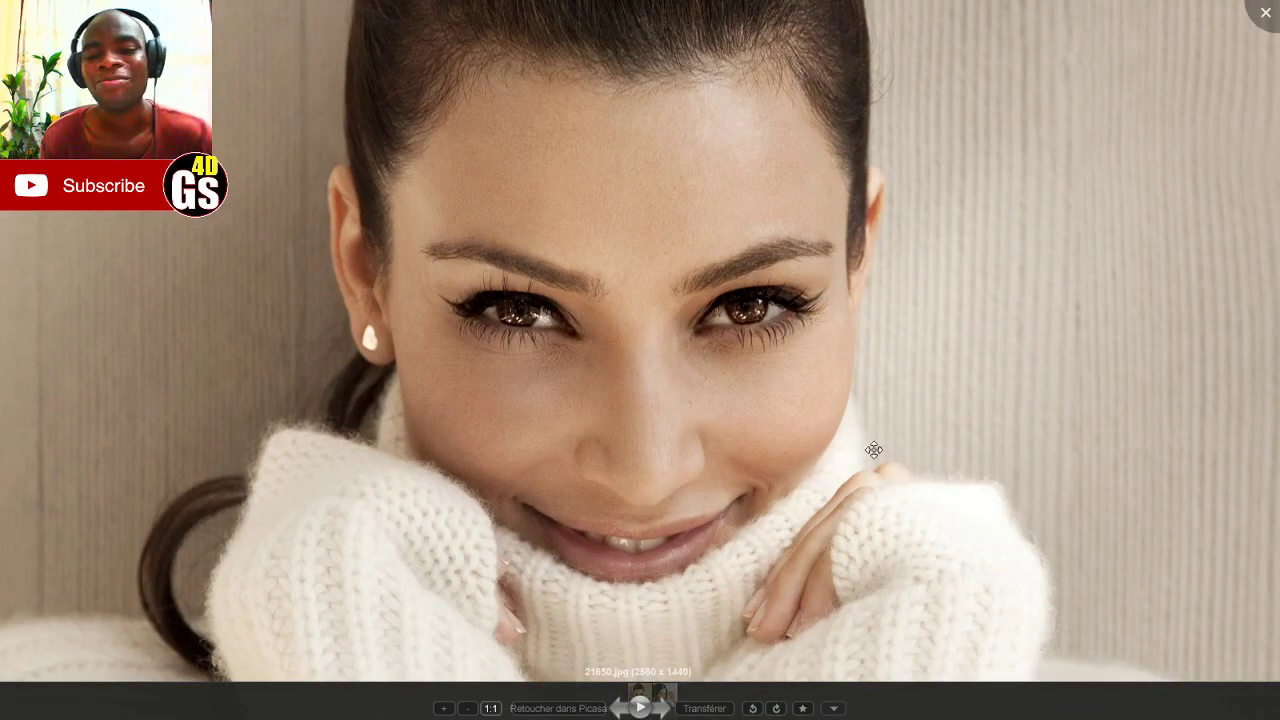
left_click(1267, 14)
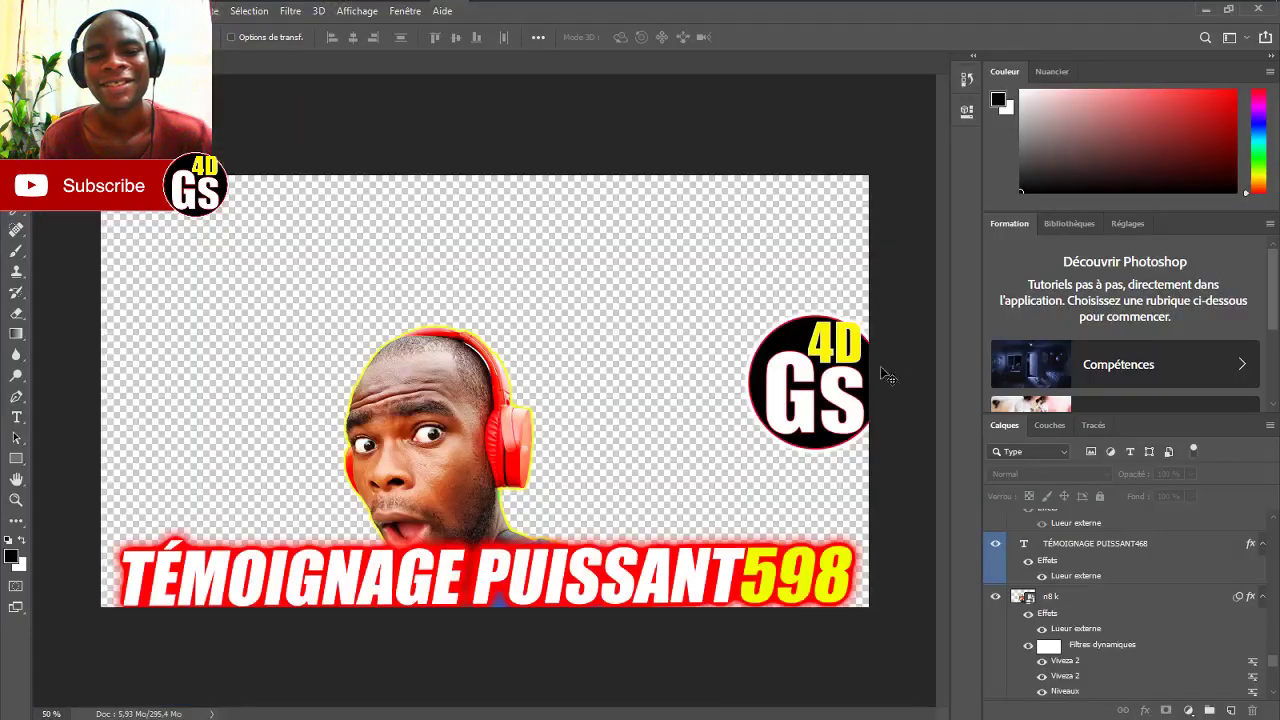
- Bring up Task Manager over the Photoshop window and minimize it again
mouse_move(604, 7)
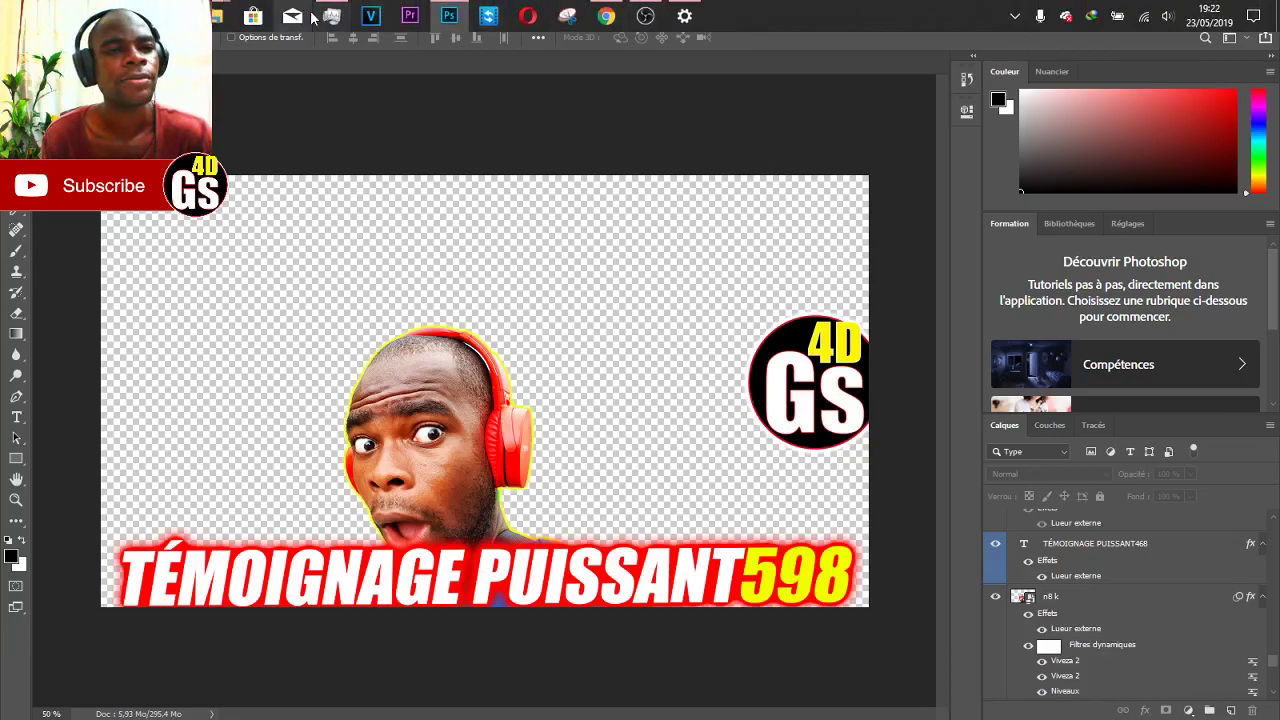
left_click(338, 12)
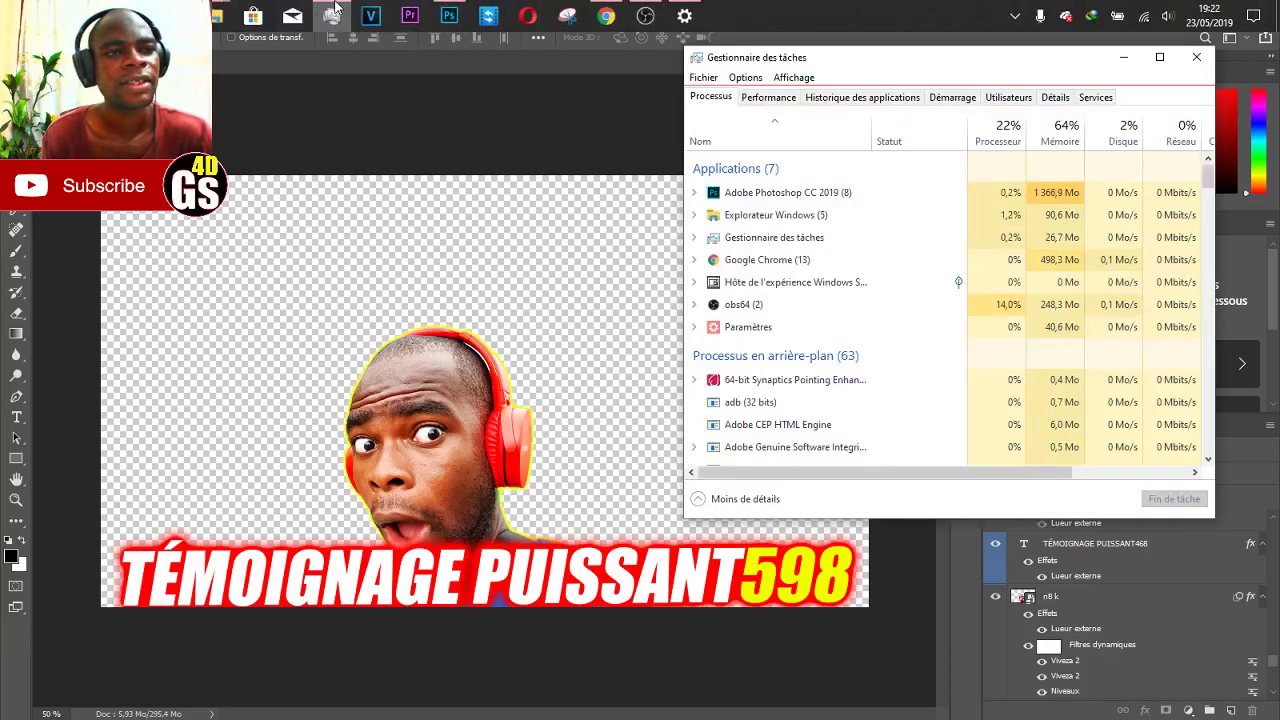
left_click(333, 10)
- Open Microsoft Store, maximize its window and view the Forza collection promotions page
left_click(252, 16)
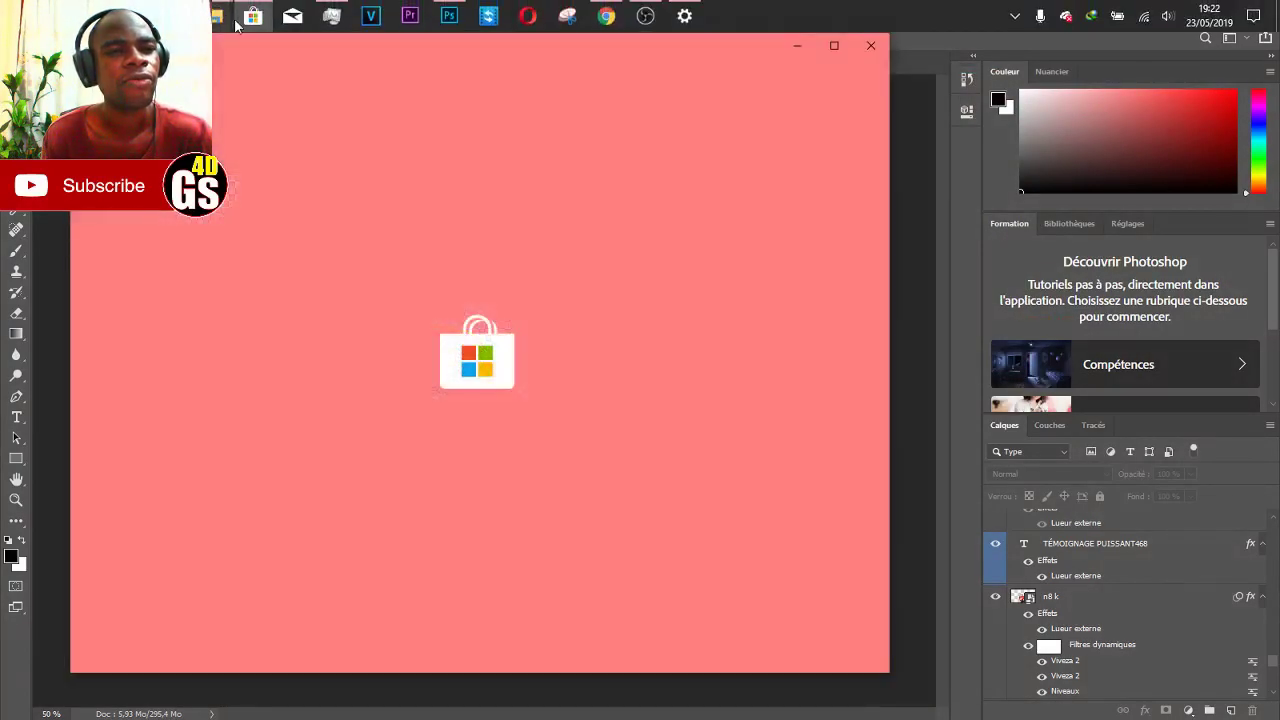
mouse_move(248, 18)
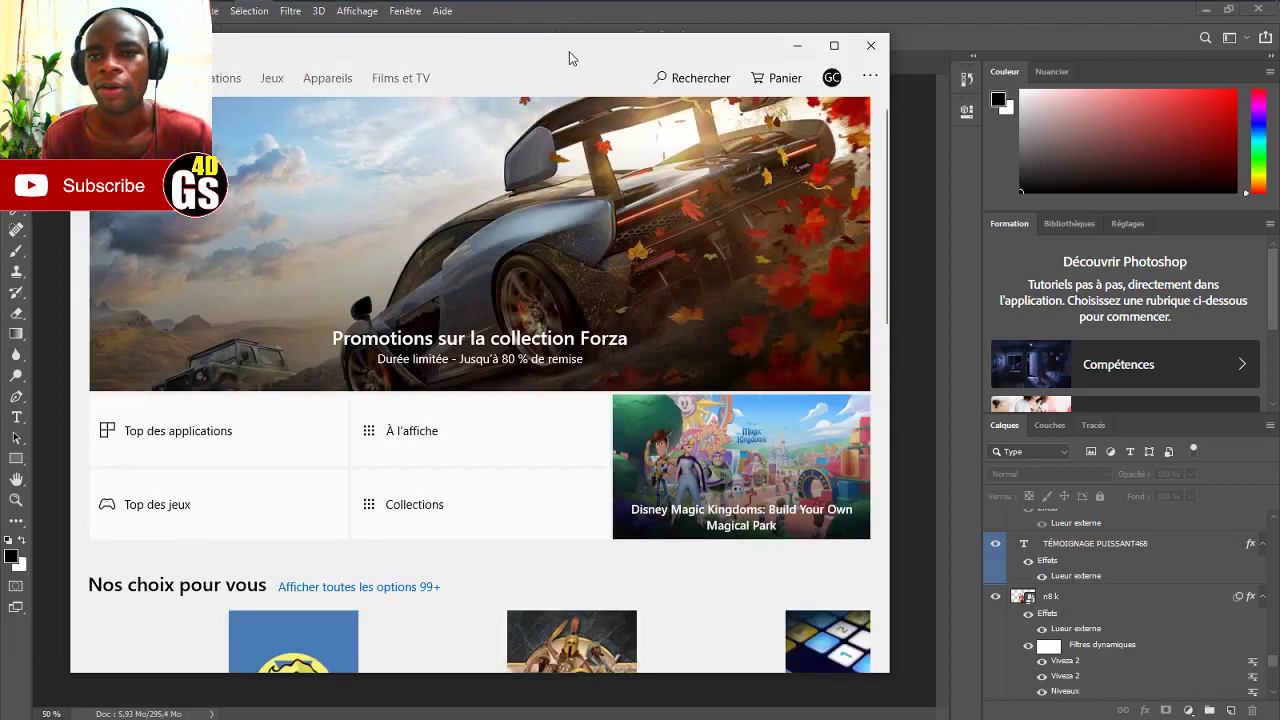
left_click(843, 60)
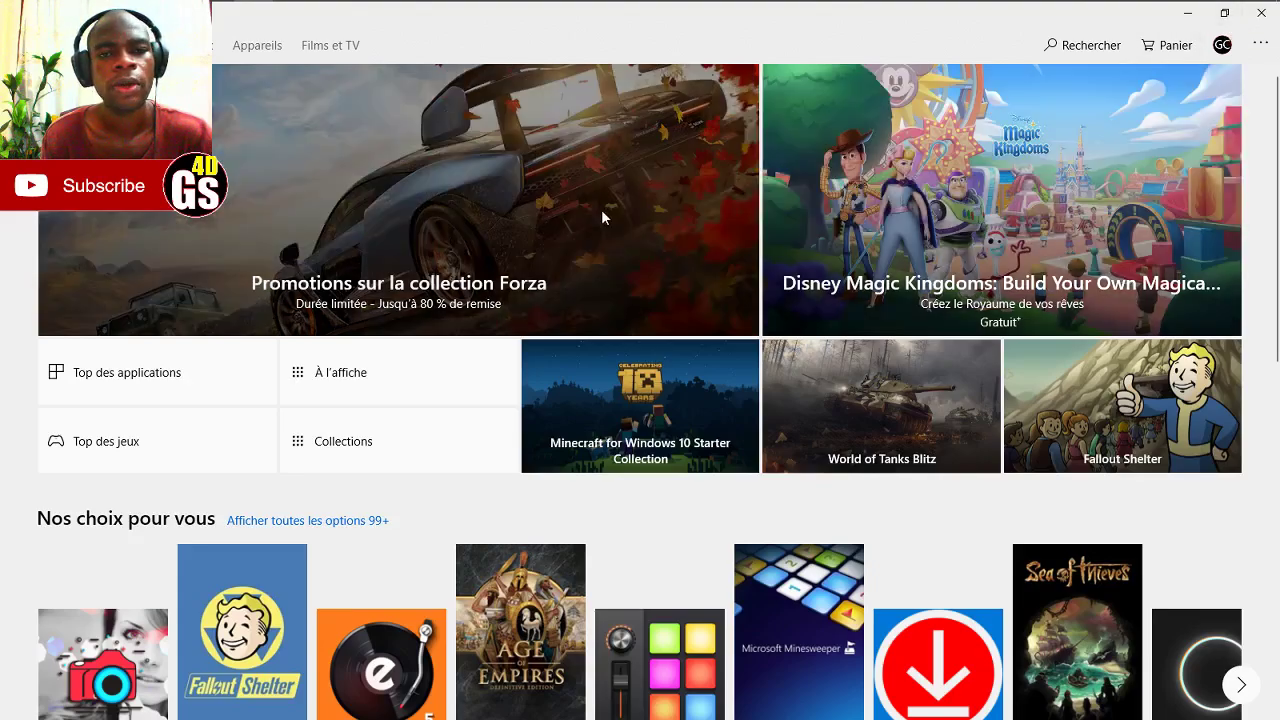
left_click(575, 417)
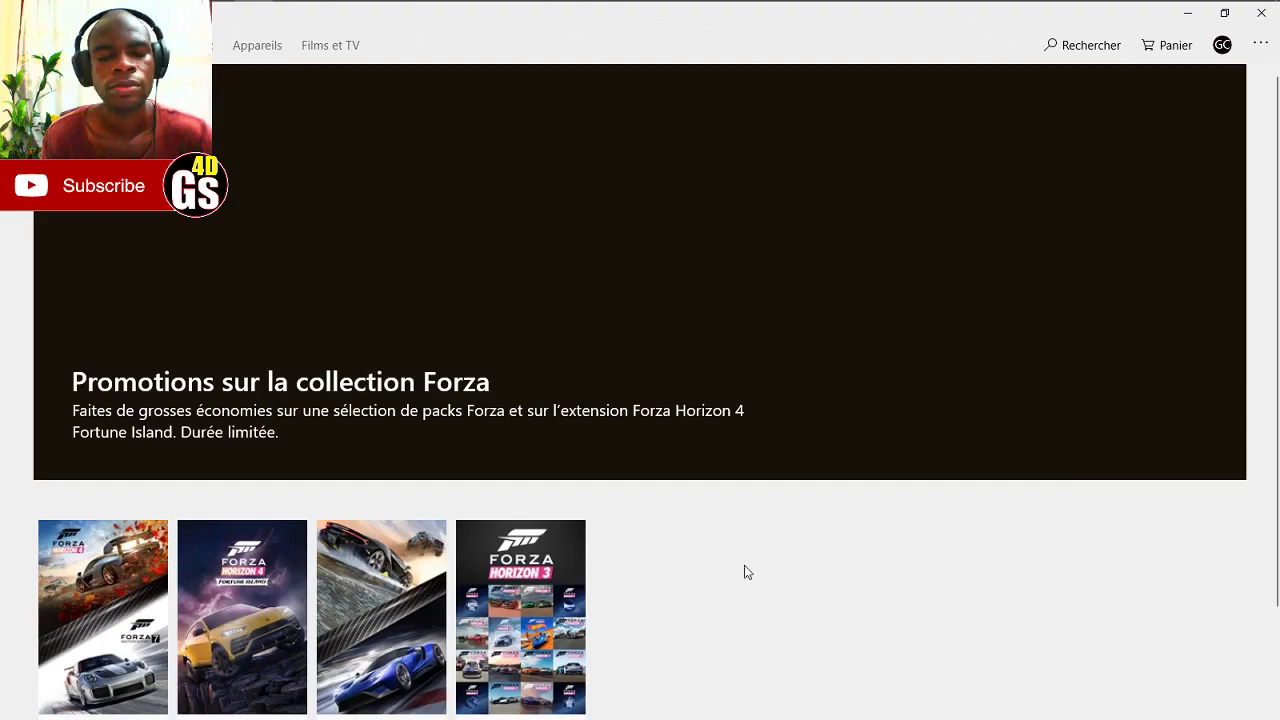
- Look over the discounted Forza packs on the promotions page and open the applications section of the Store
scroll(897, 535, "down", 2)
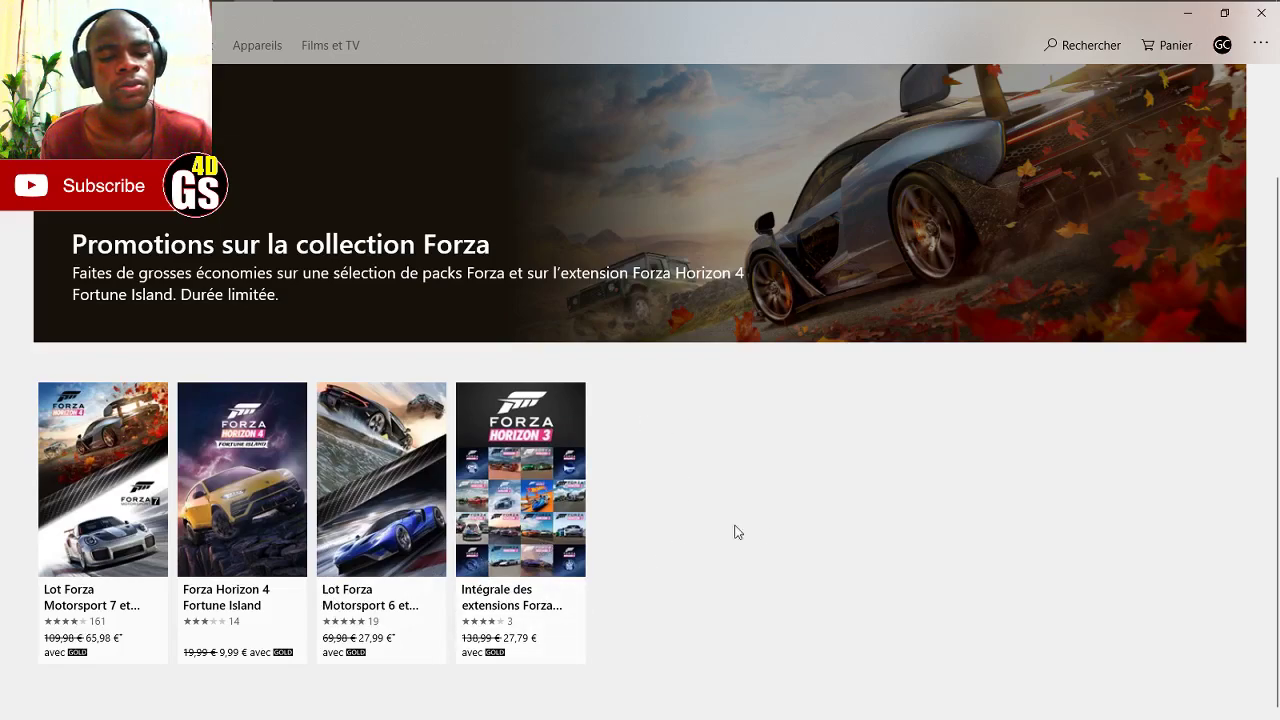
scroll(677, 440, "up", 2)
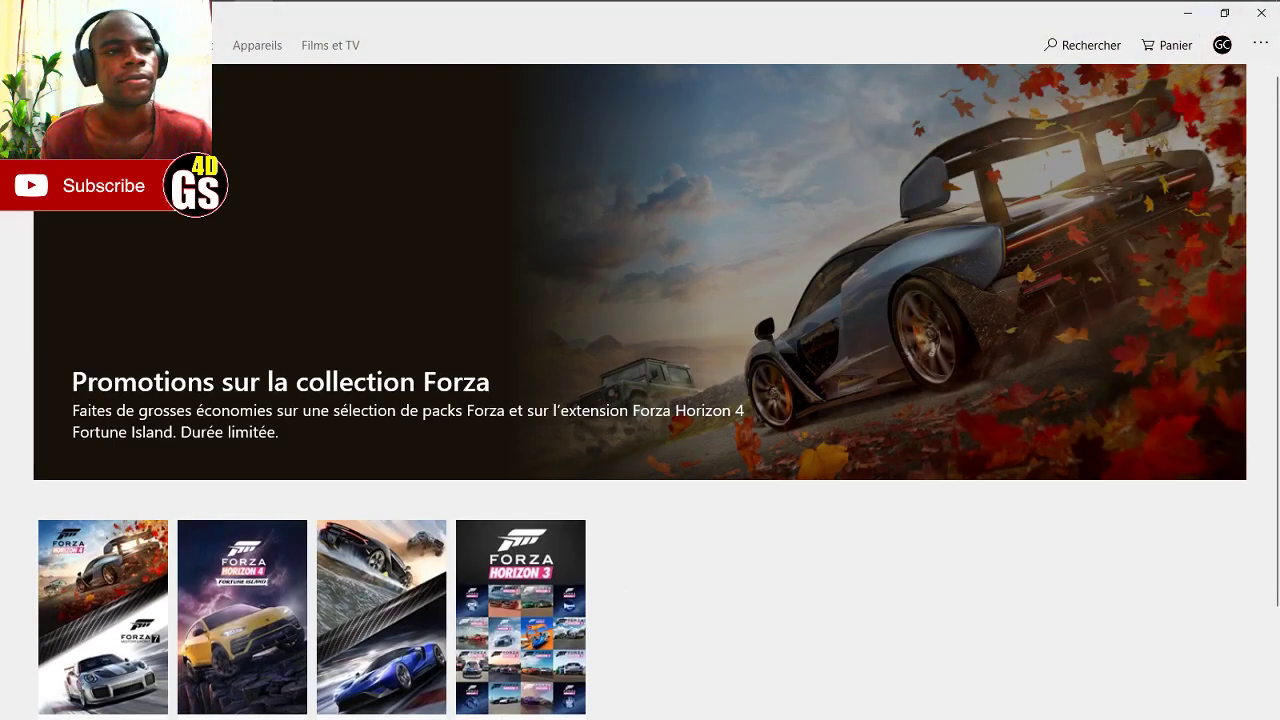
left_click(215, 45)
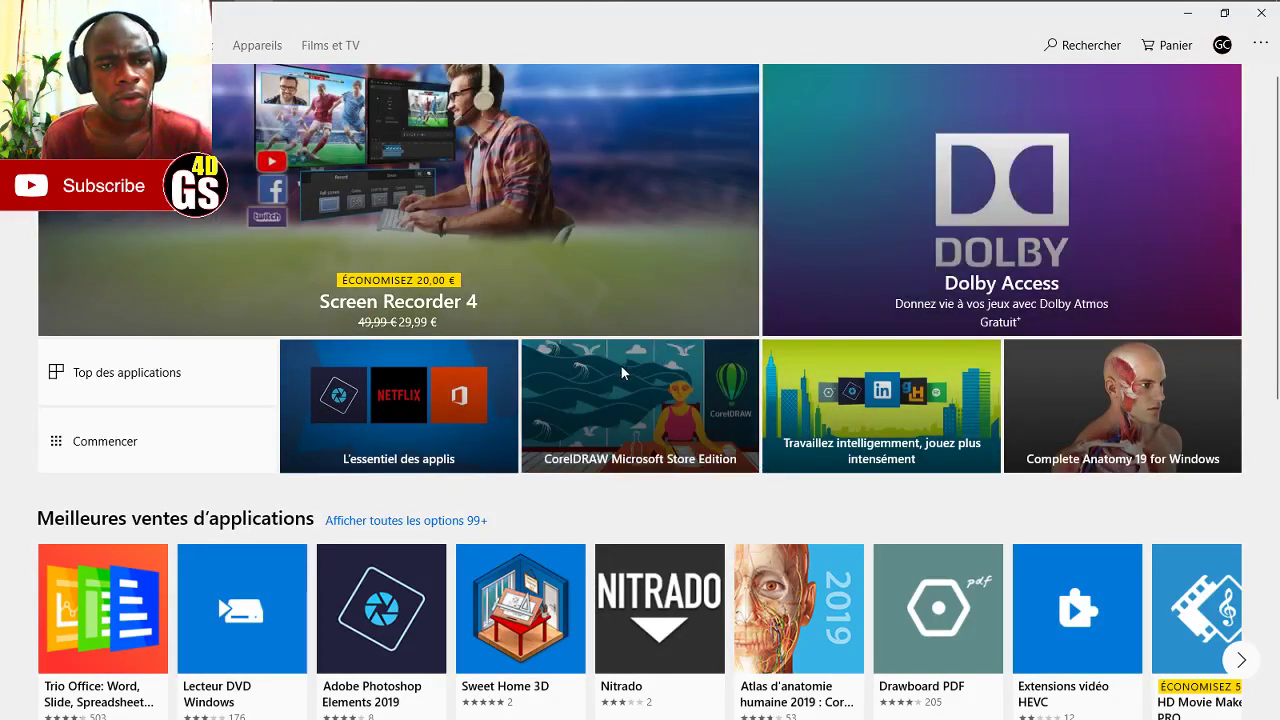
- Open the Screen Recorder 4 product page, browse its details and view one of its screenshots enlarged
left_click(604, 367)
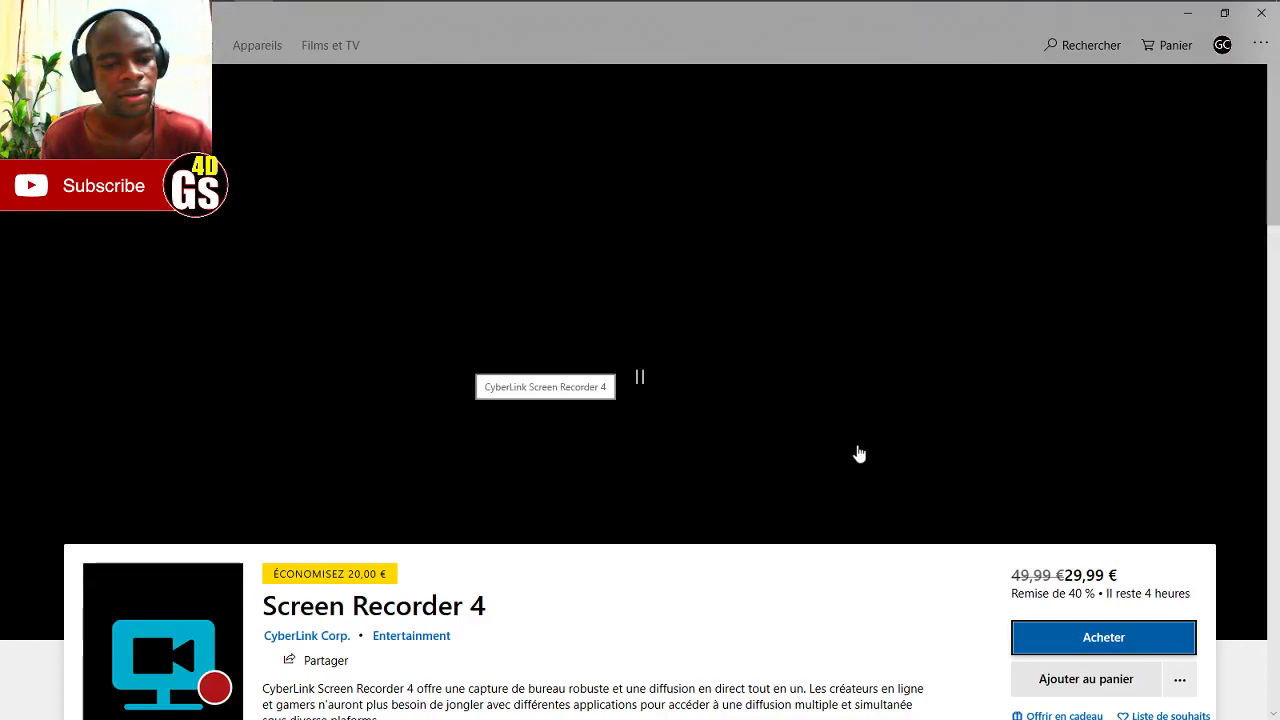
scroll(854, 434, "down", 2)
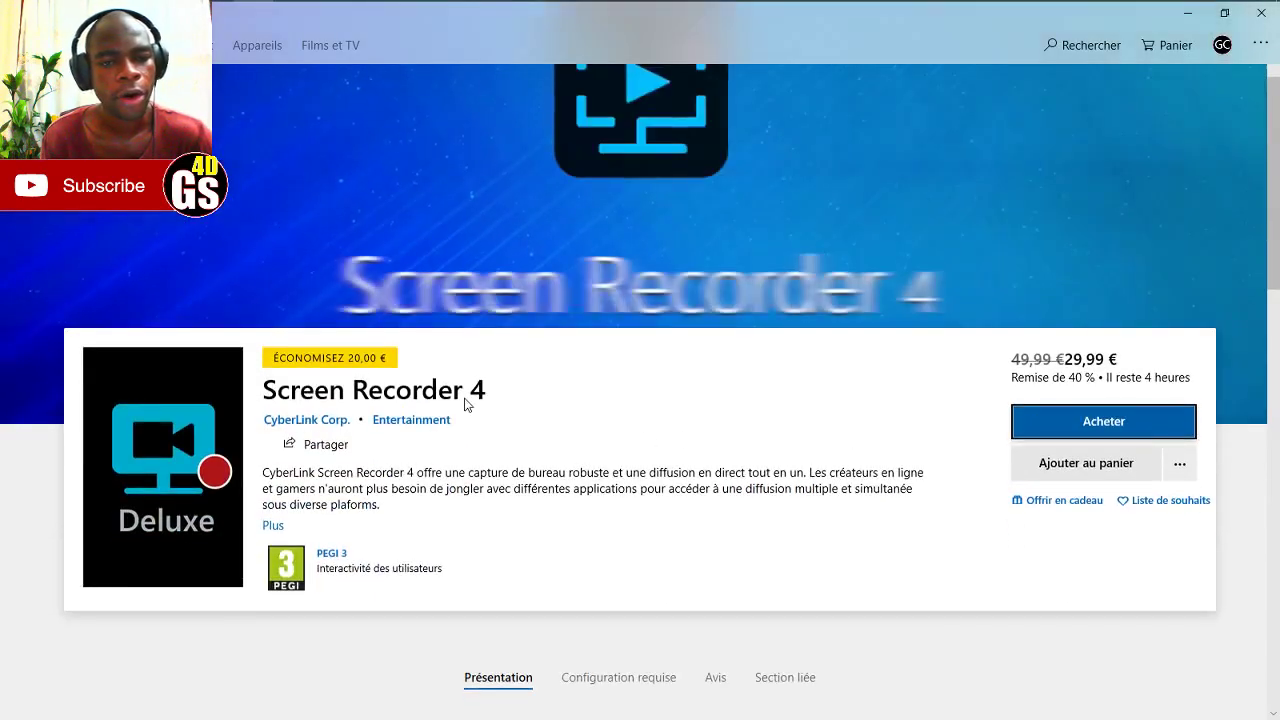
scroll(640, 460, "up", 2)
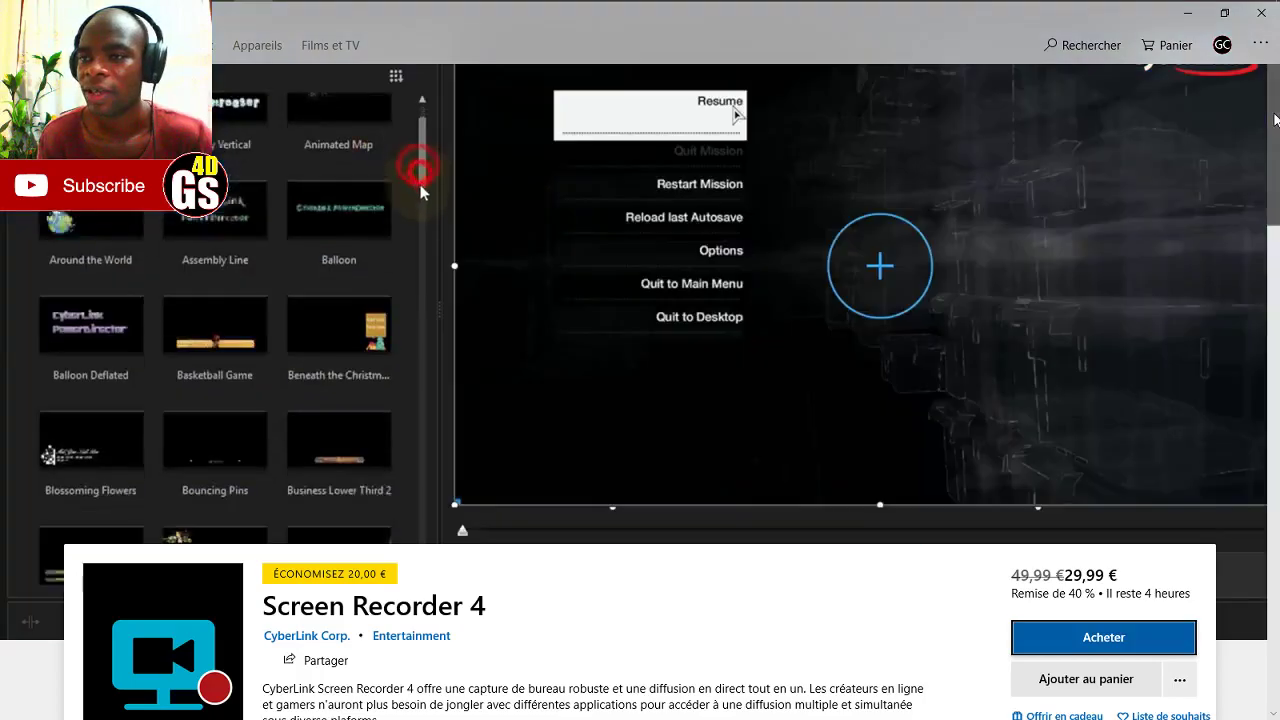
left_click_drag(1273, 139, 1277, 460)
left_click(462, 229)
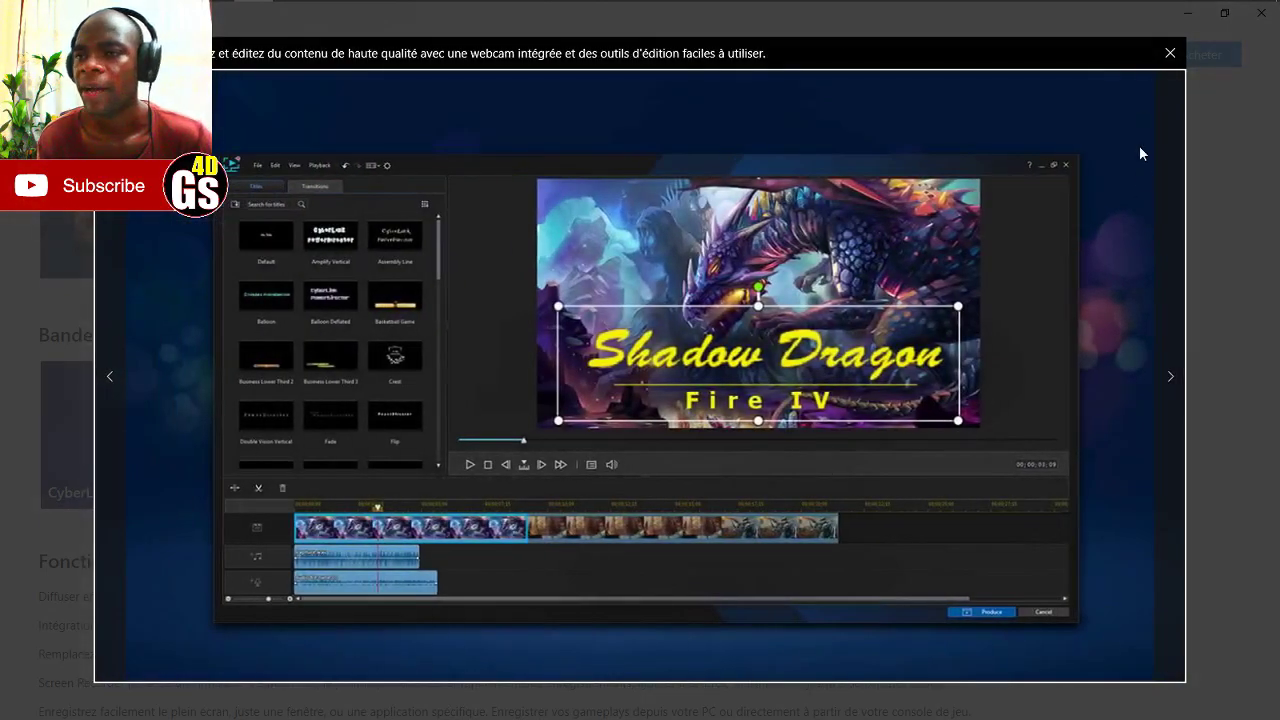
left_click(1170, 53)
scroll(733, 325, "down", 10)
scroll(730, 330, "up", 15)
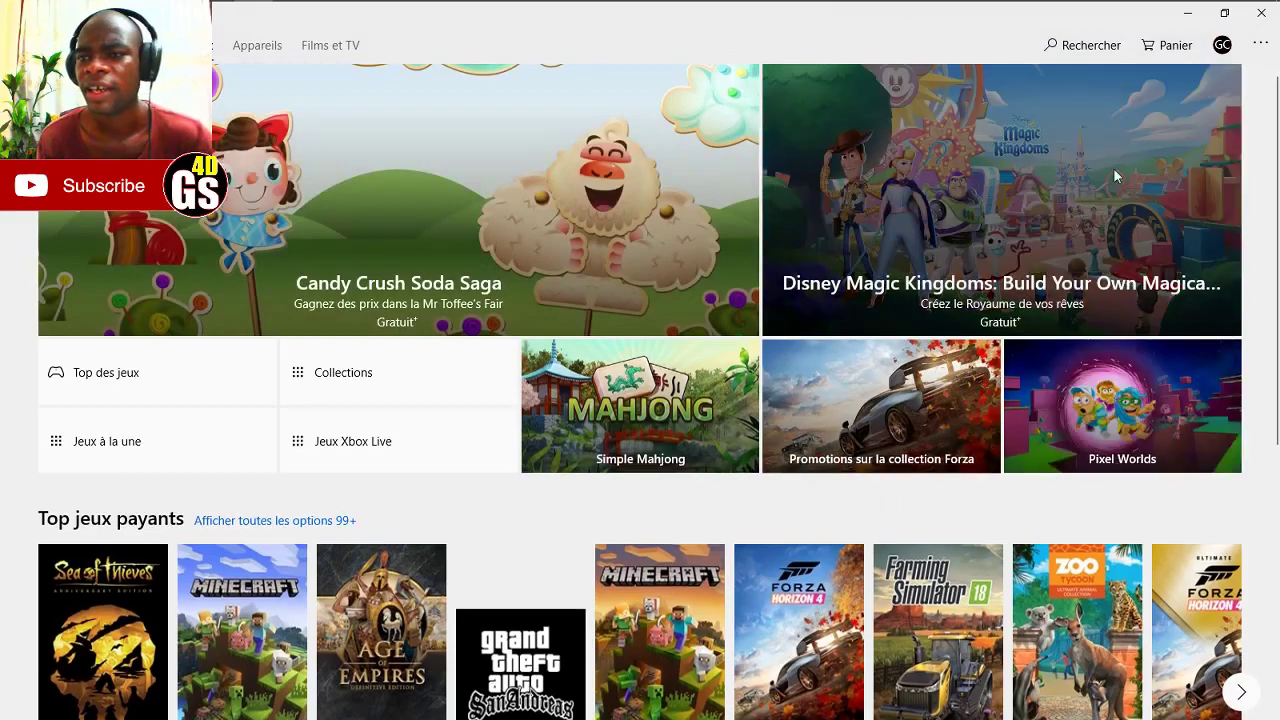
- From the games section, open the Disney Magic Kingdoms page and browse its description, screenshots and related games
left_click(998, 304)
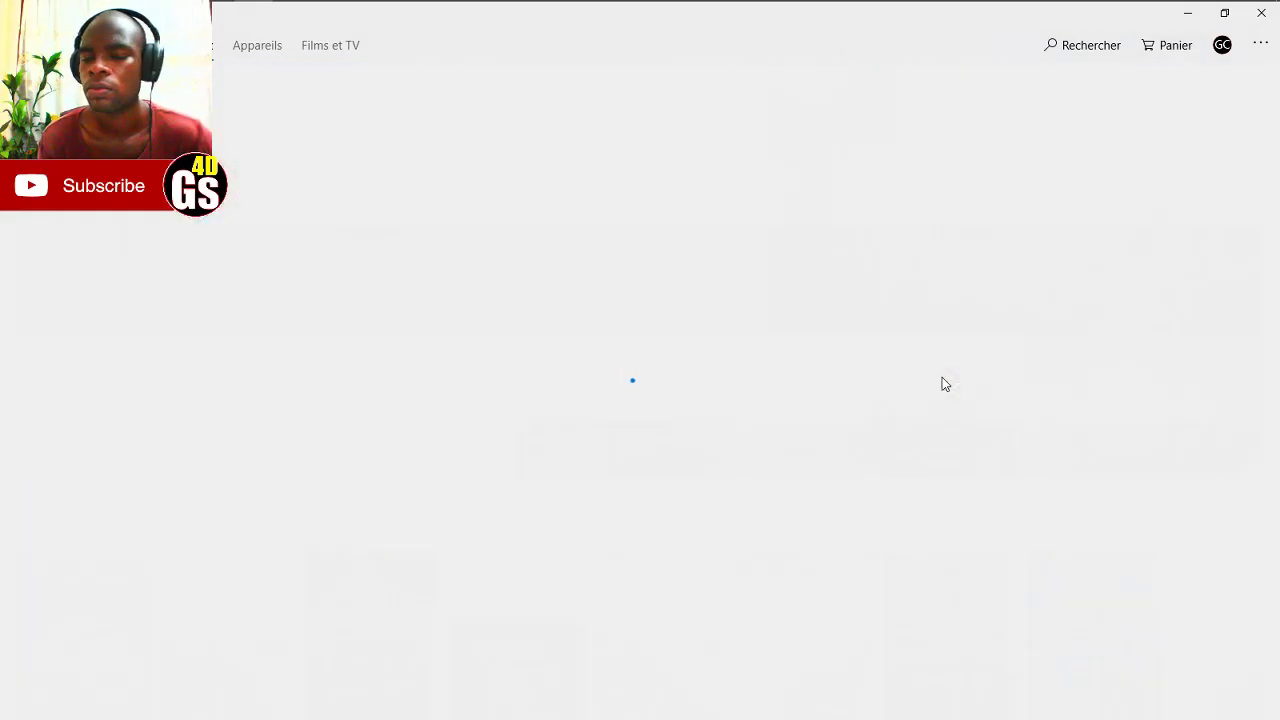
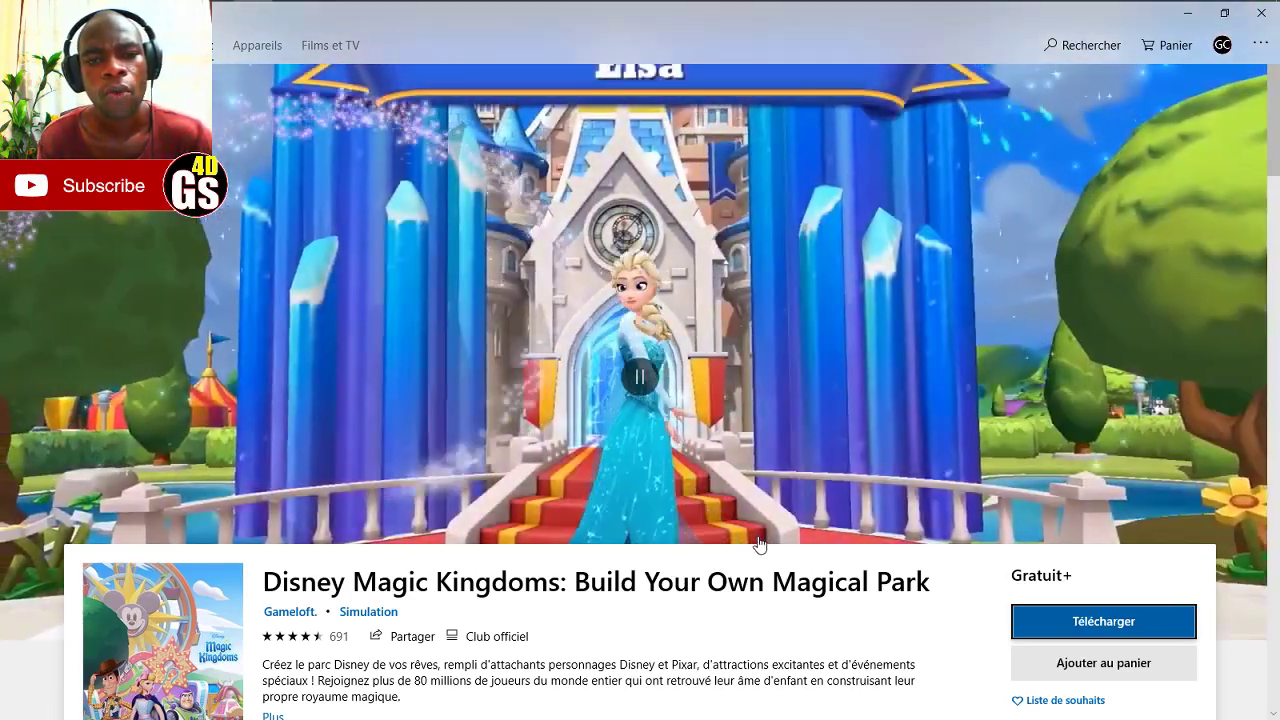
scroll(758, 550, "down", 1)
scroll(757, 556, "down", 10)
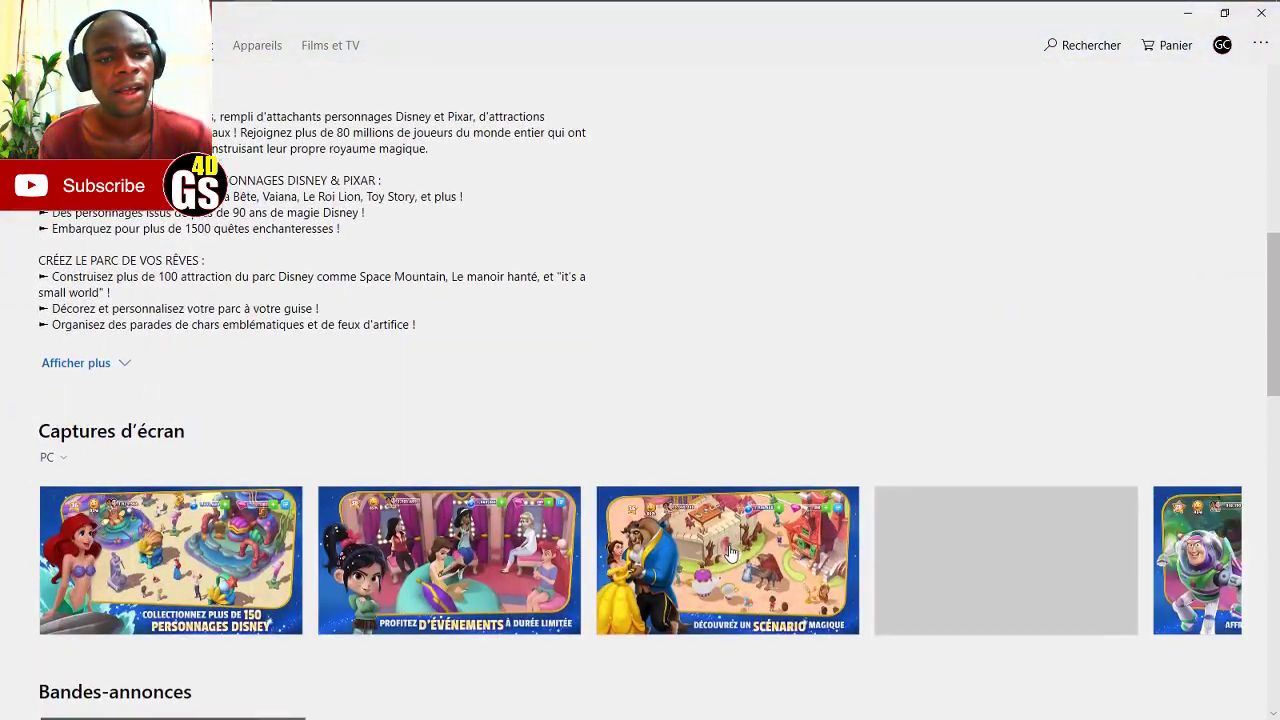
scroll(730, 549, "down", 8)
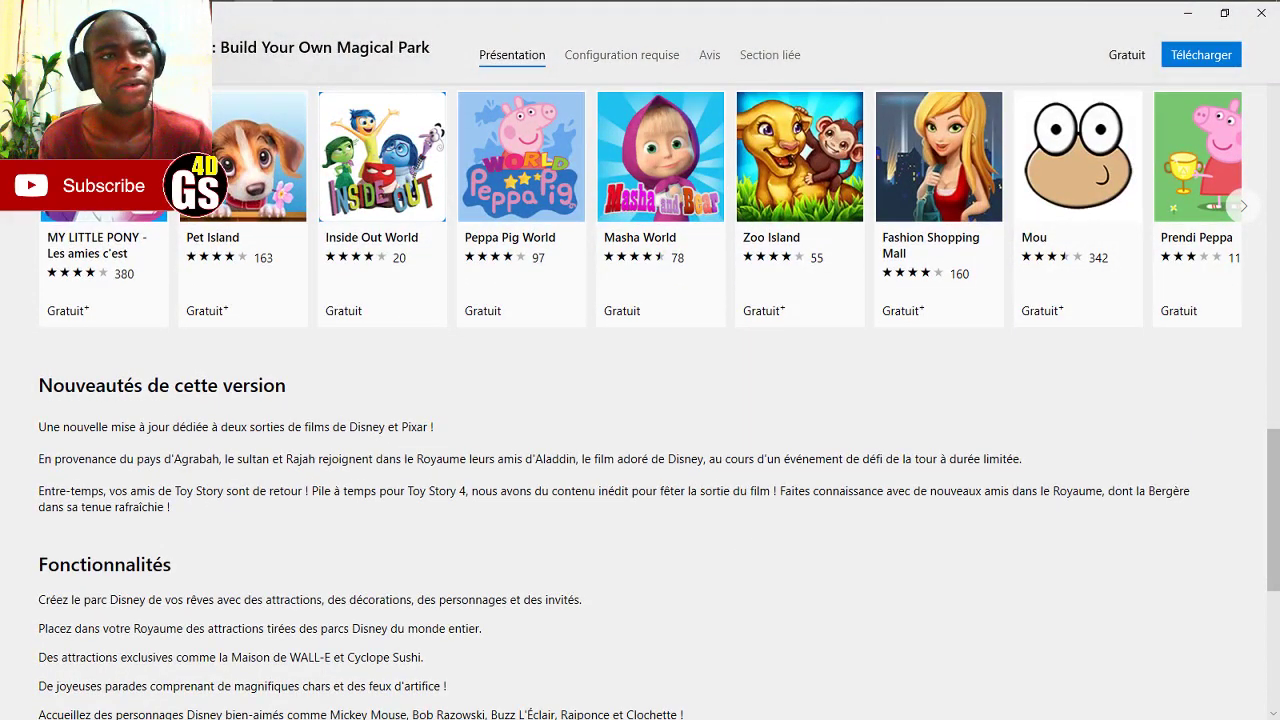
scroll(322, 180, "up", 1)
scroll(322, 180, "up", 5)
- Open the Appareils section and examine the offer page of the Pack de démarrage Surface Pro 6
left_click(259, 47)
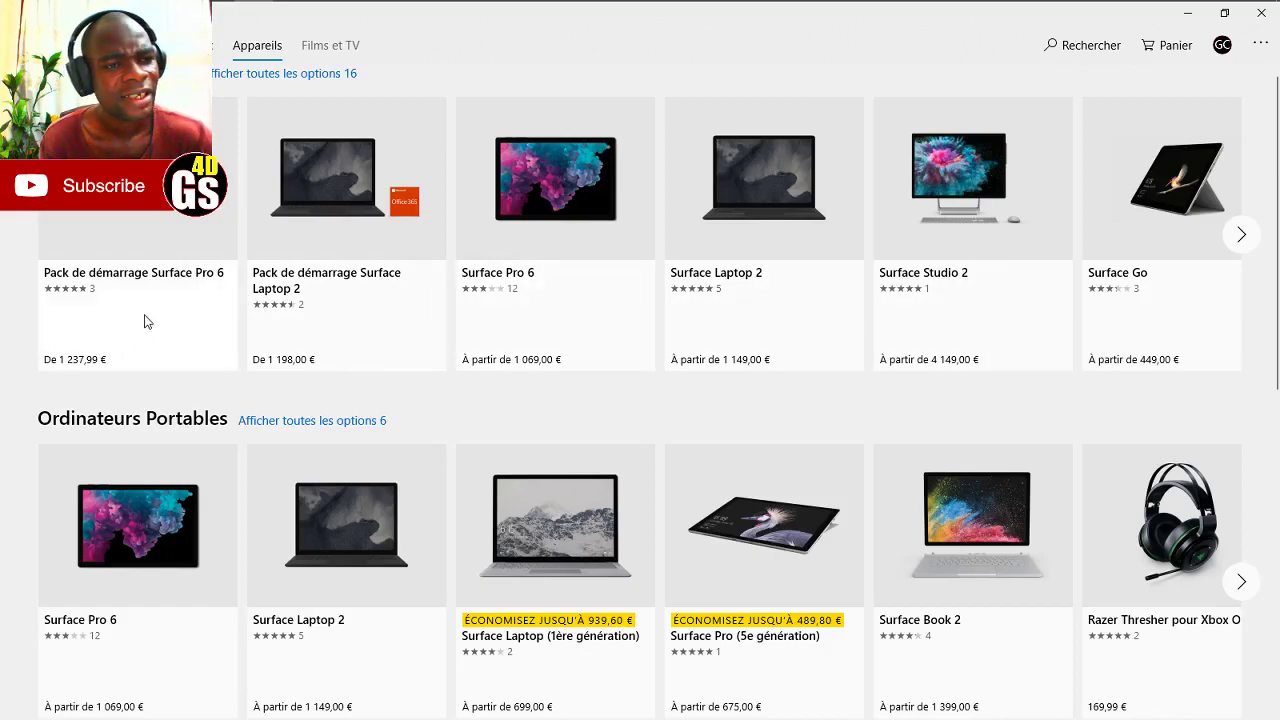
left_click(268, 243)
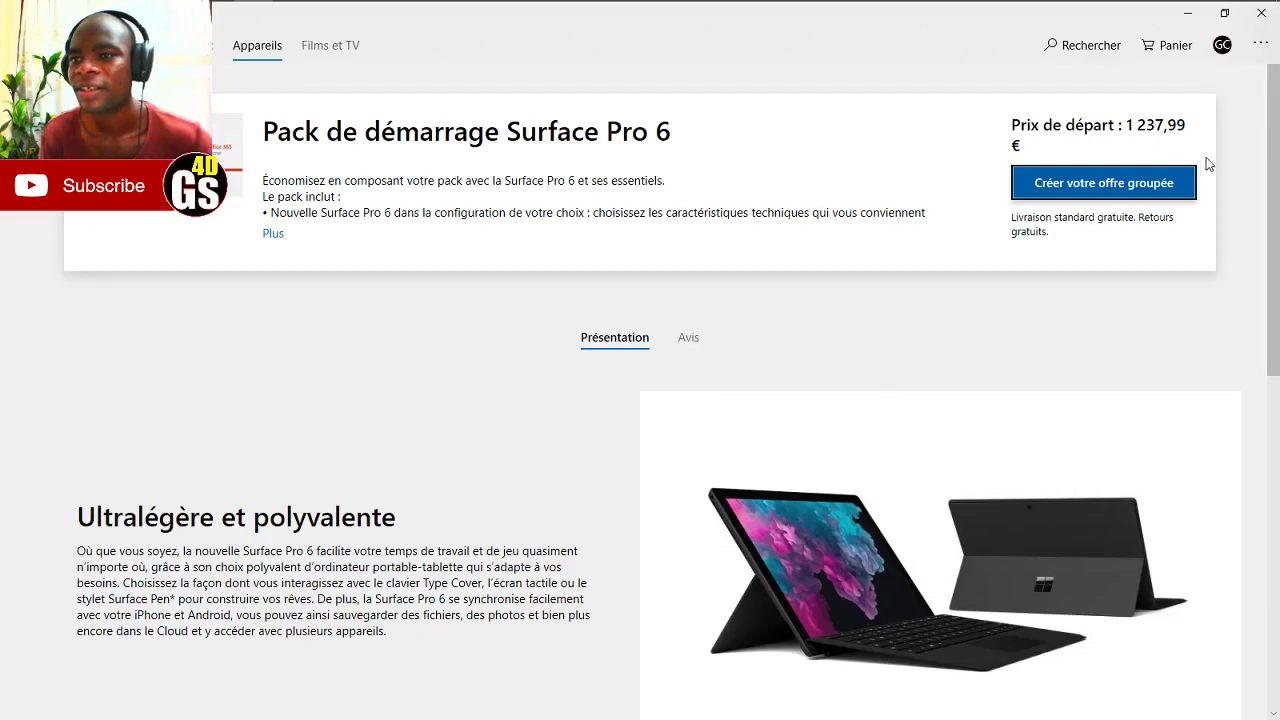
scroll(1206, 168, "down", 1)
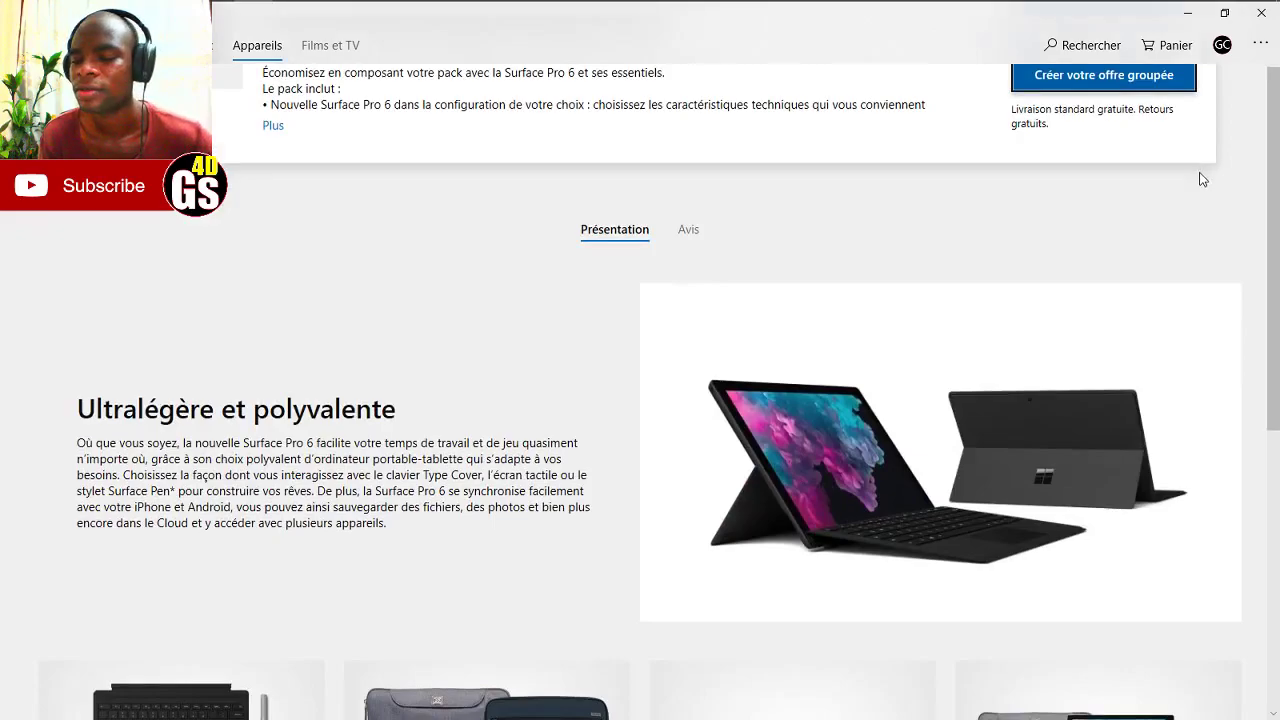
scroll(1203, 179, "down", 2)
scroll(1160, 185, "down", 1)
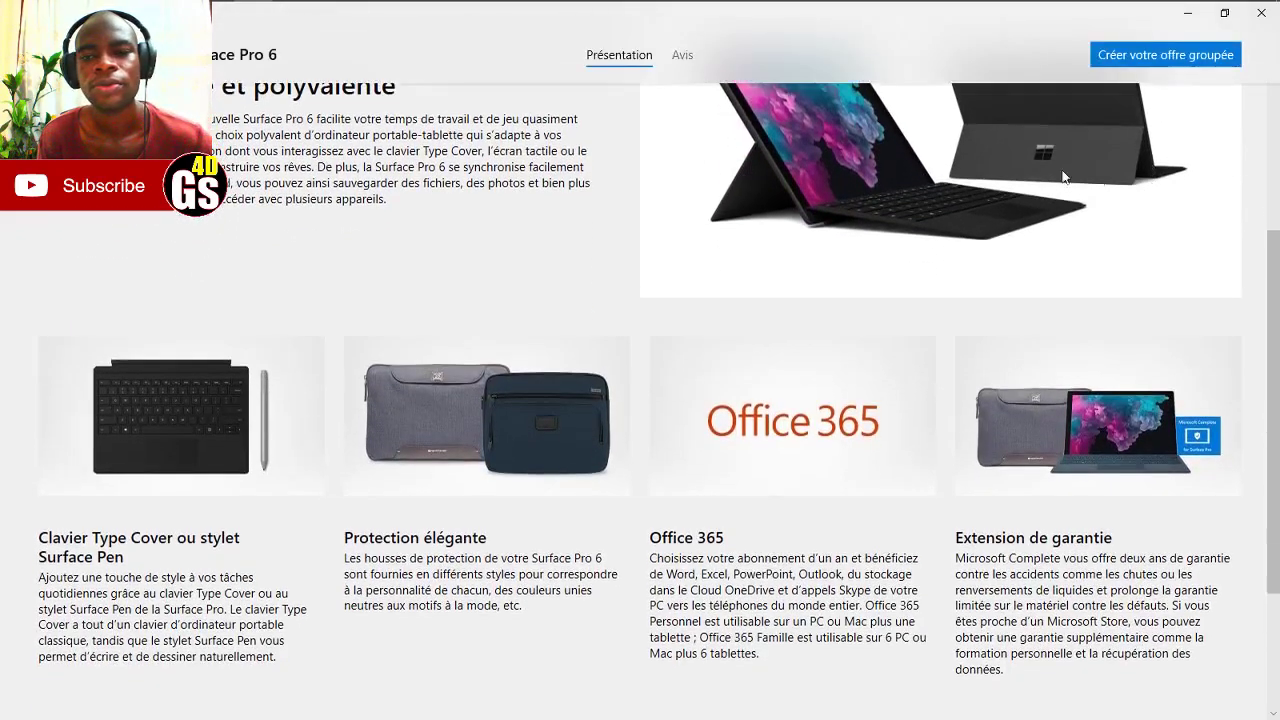
scroll(843, 294, "down", 2)
scroll(901, 330, "up", 4)
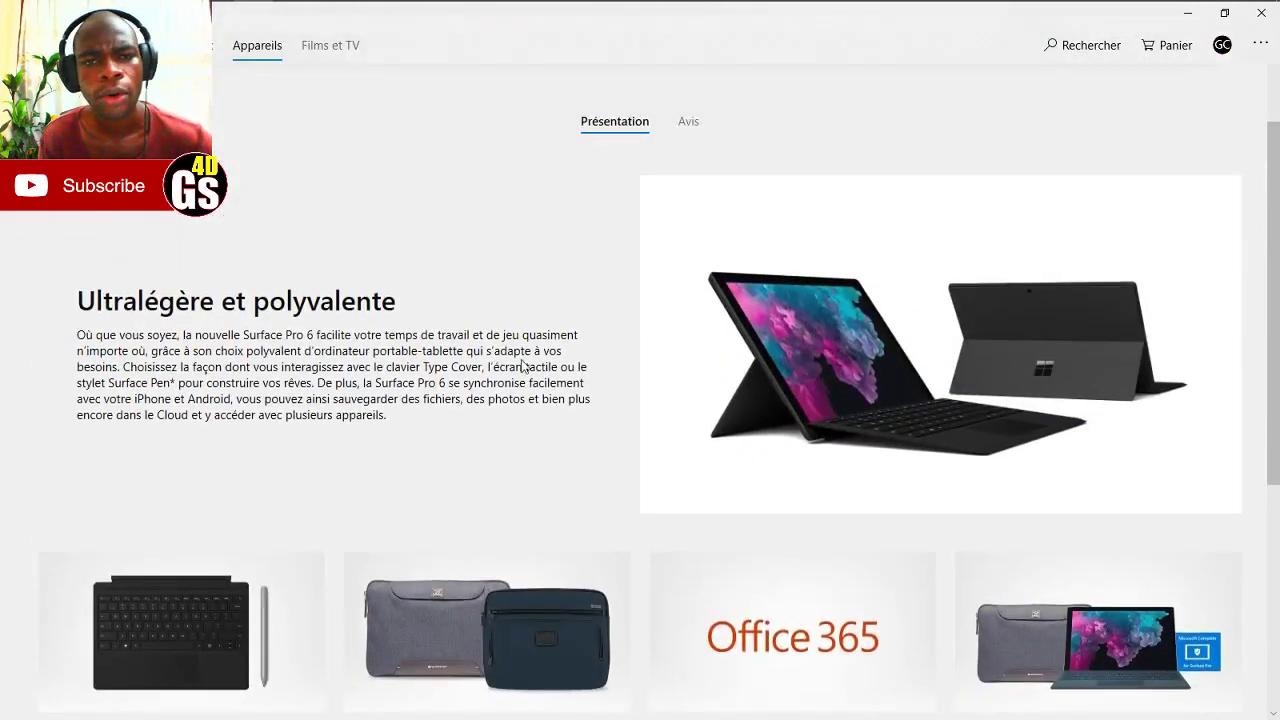
scroll(510, 362, "down", 1)
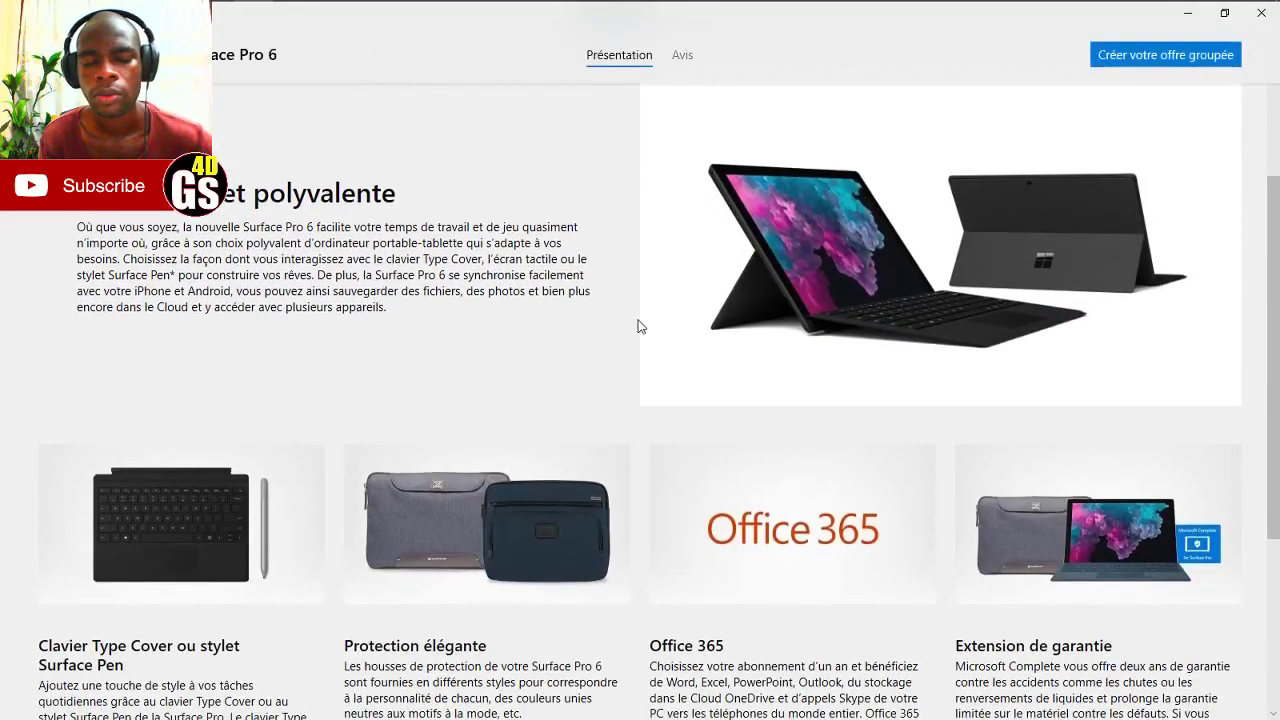
scroll(641, 326, "down", 3)
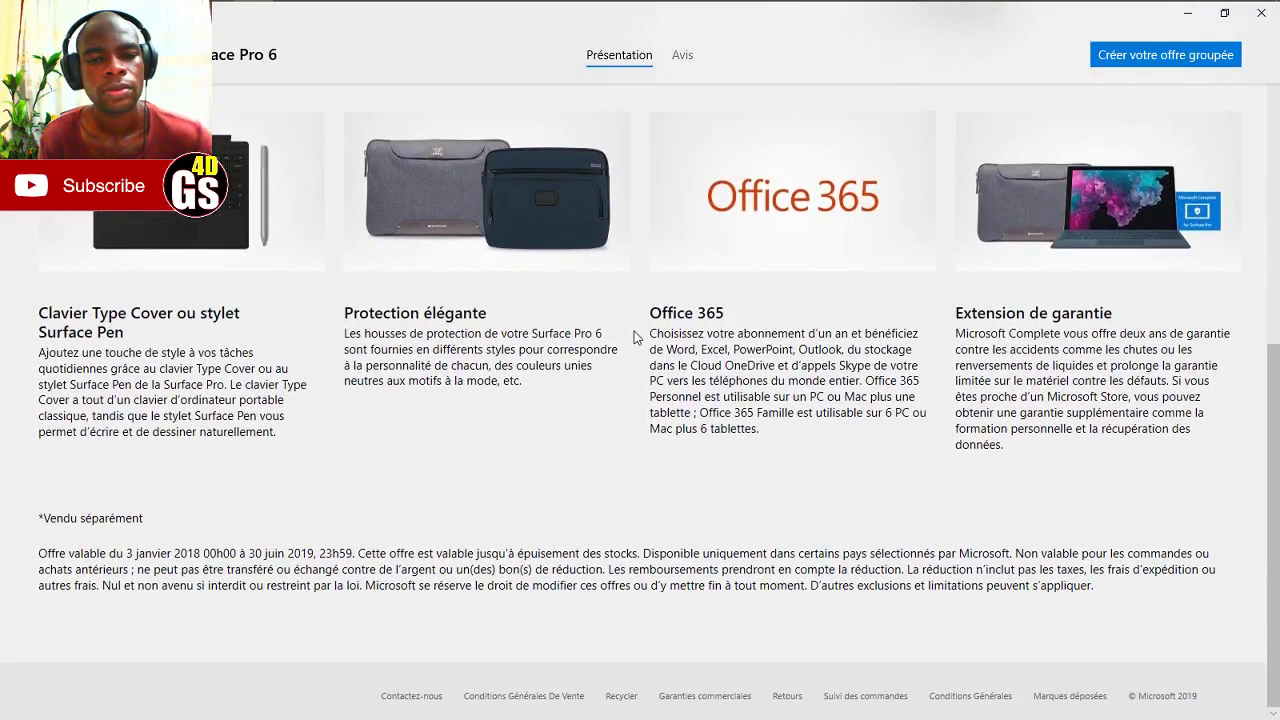
scroll(634, 344, "up", 7)
scroll(1086, 294, "down", 1)
scroll(1107, 221, "up", 1)
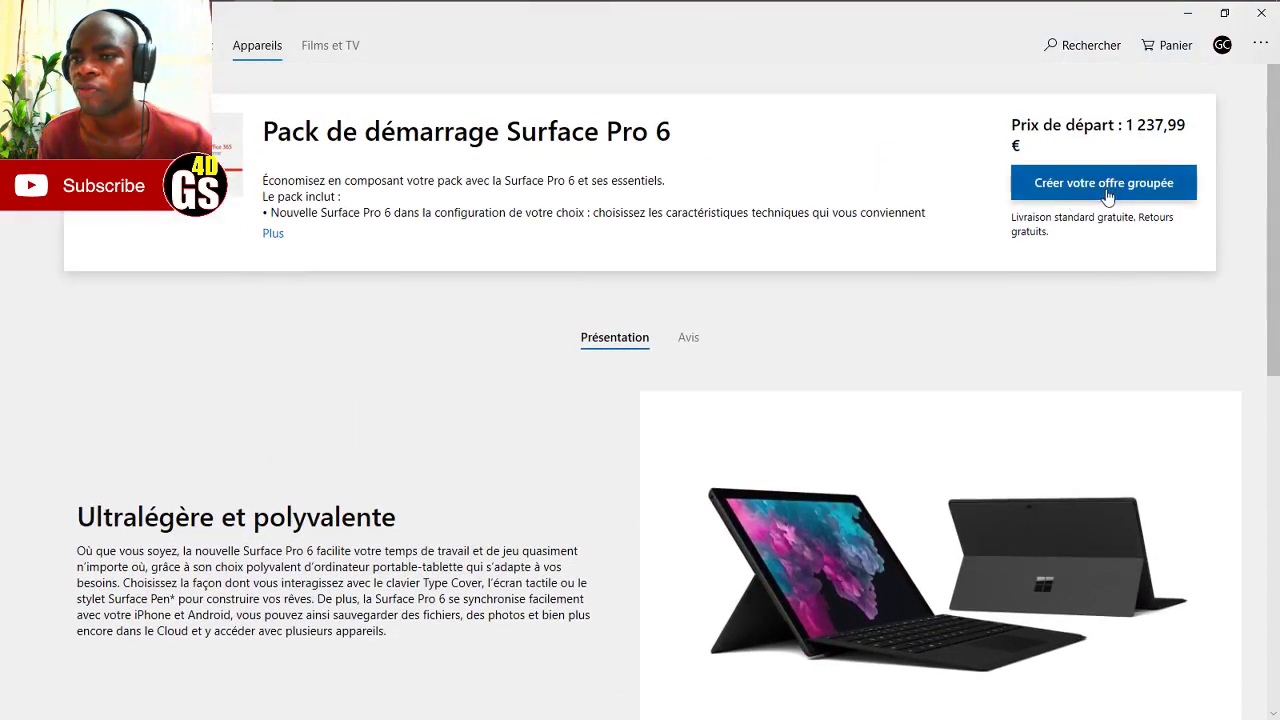
- Open the cart, switch to the Films et TV section and view the Game of Thrones avatar offer
left_click(1168, 45)
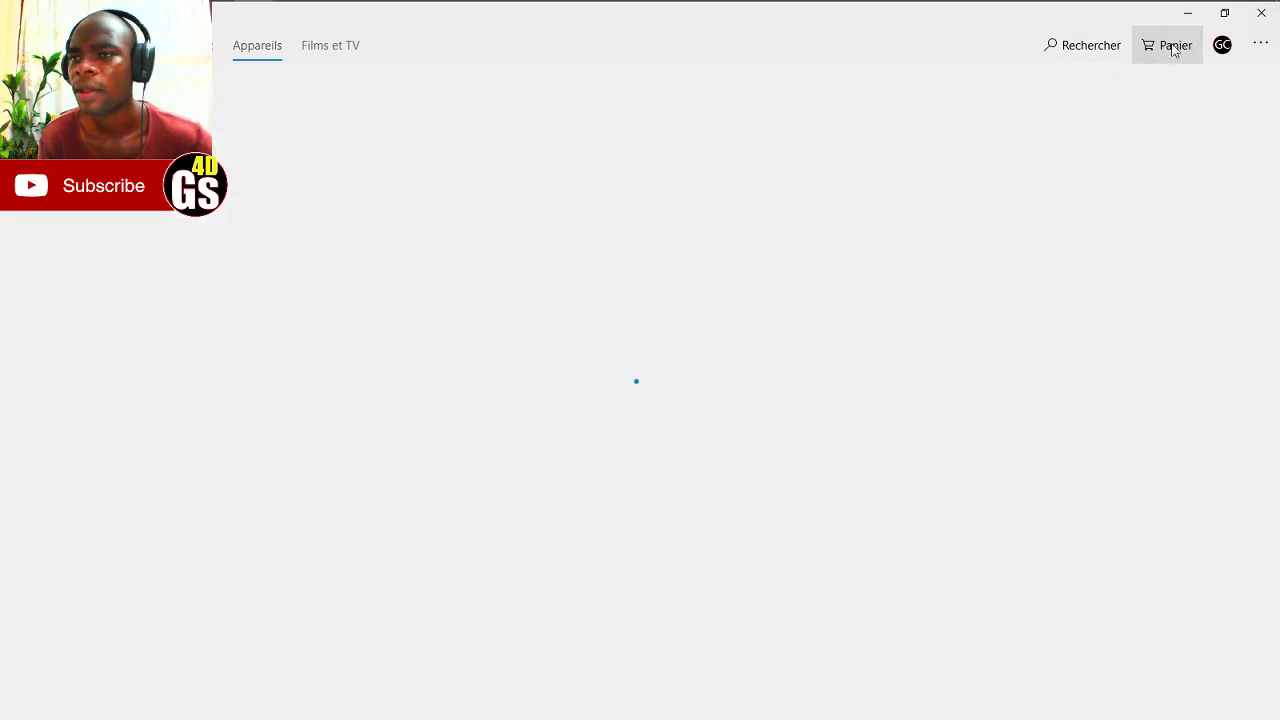
left_click(340, 47)
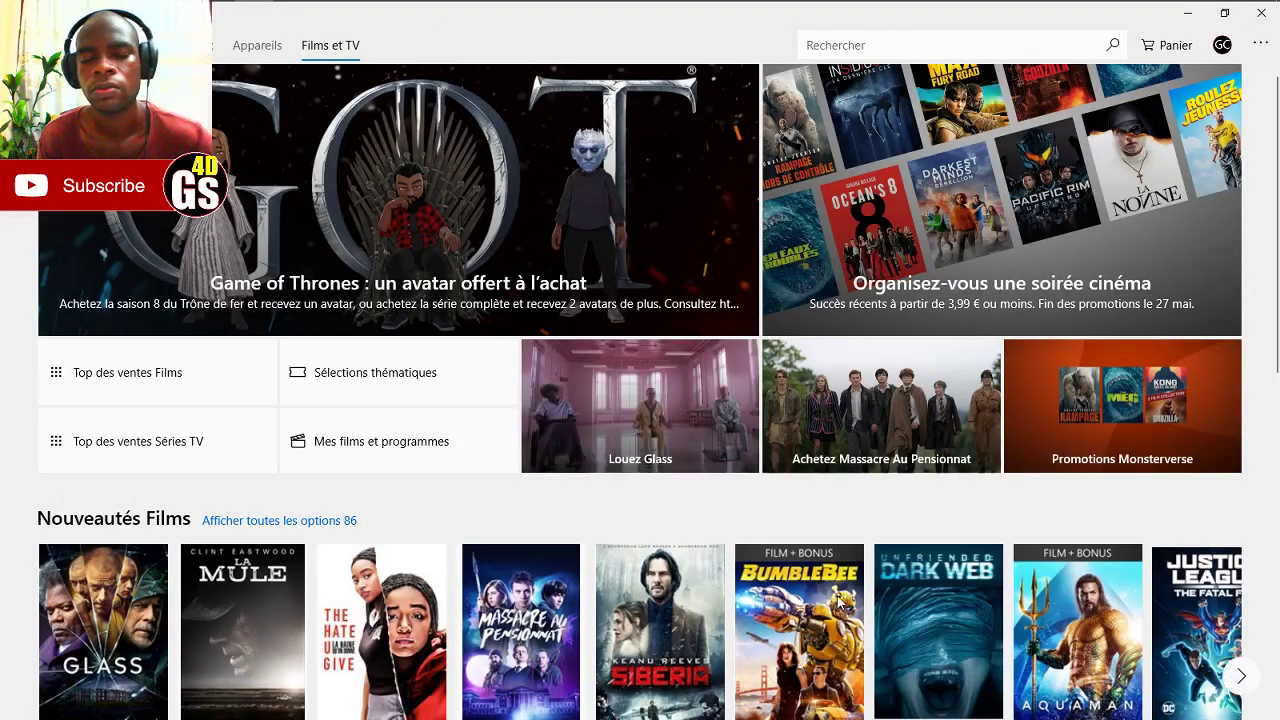
left_click(440, 230)
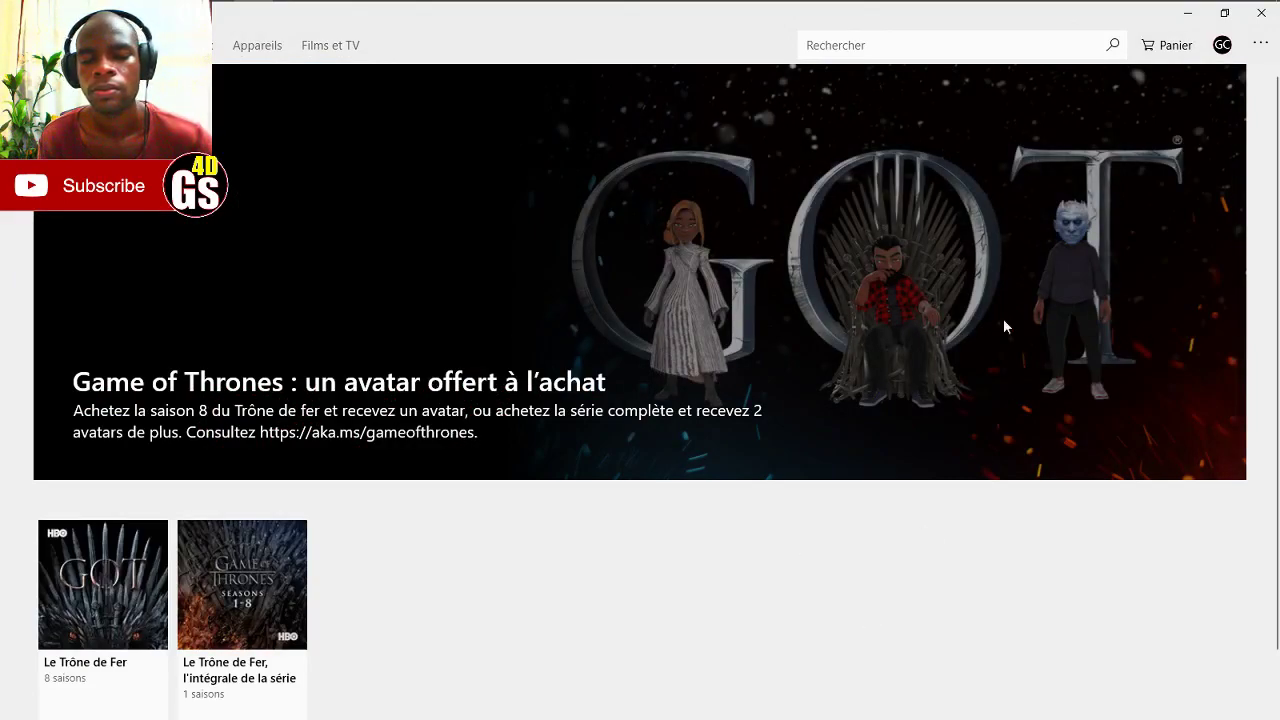
scroll(806, 473, "down", 1)
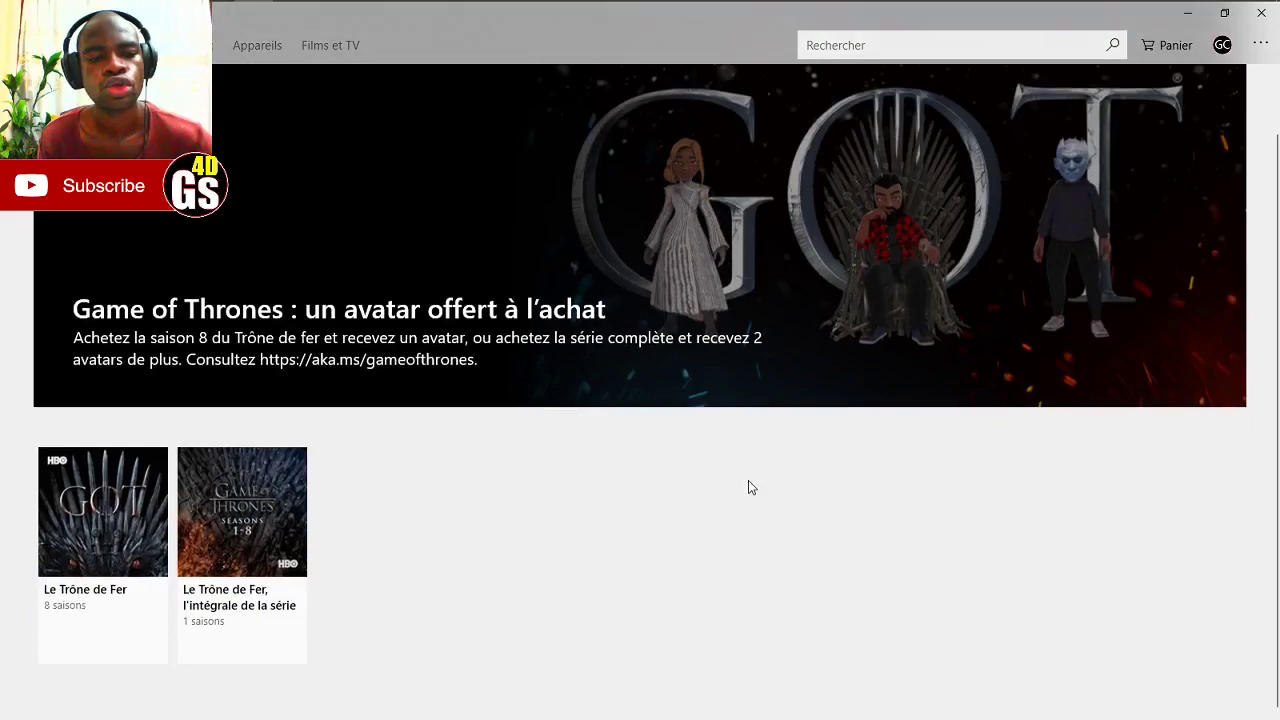
scroll(751, 487, "up", 1)
- Open the page of Le Trône de Fer, l'intégrale de la série and examine its credits and additional information
left_click(213, 596)
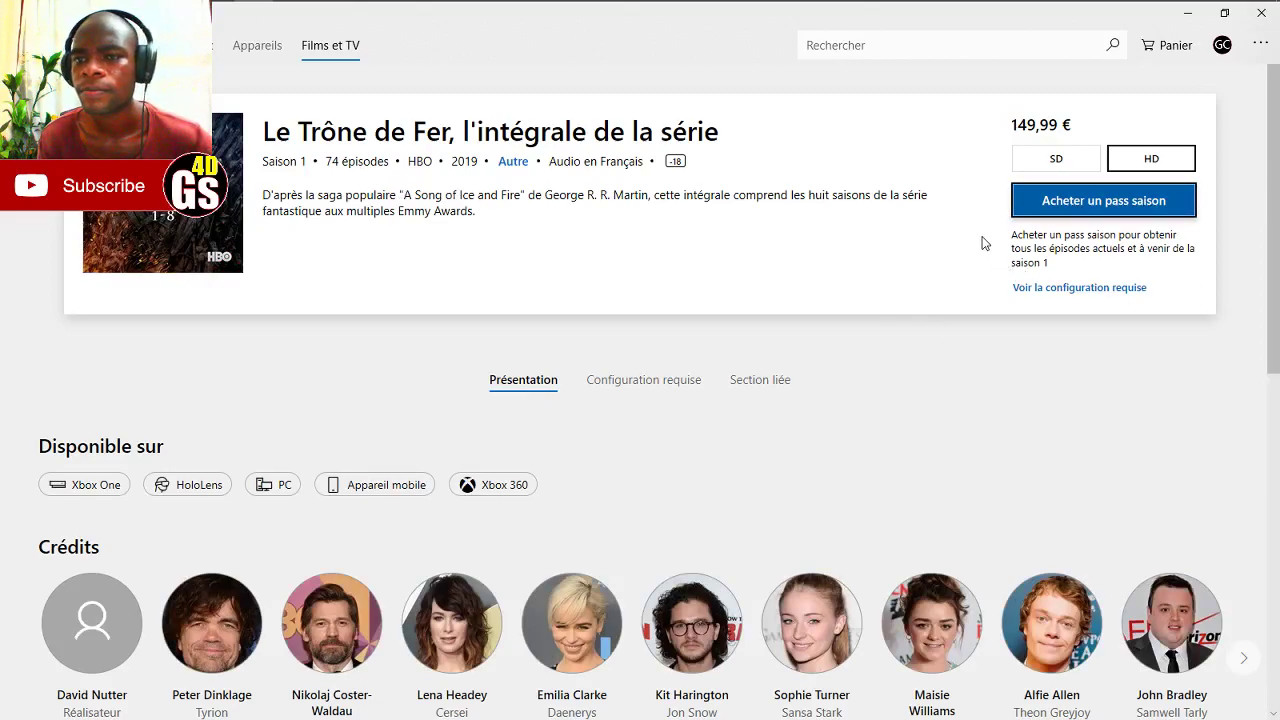
scroll(594, 452, "down", 5)
scroll(604, 418, "up", 3)
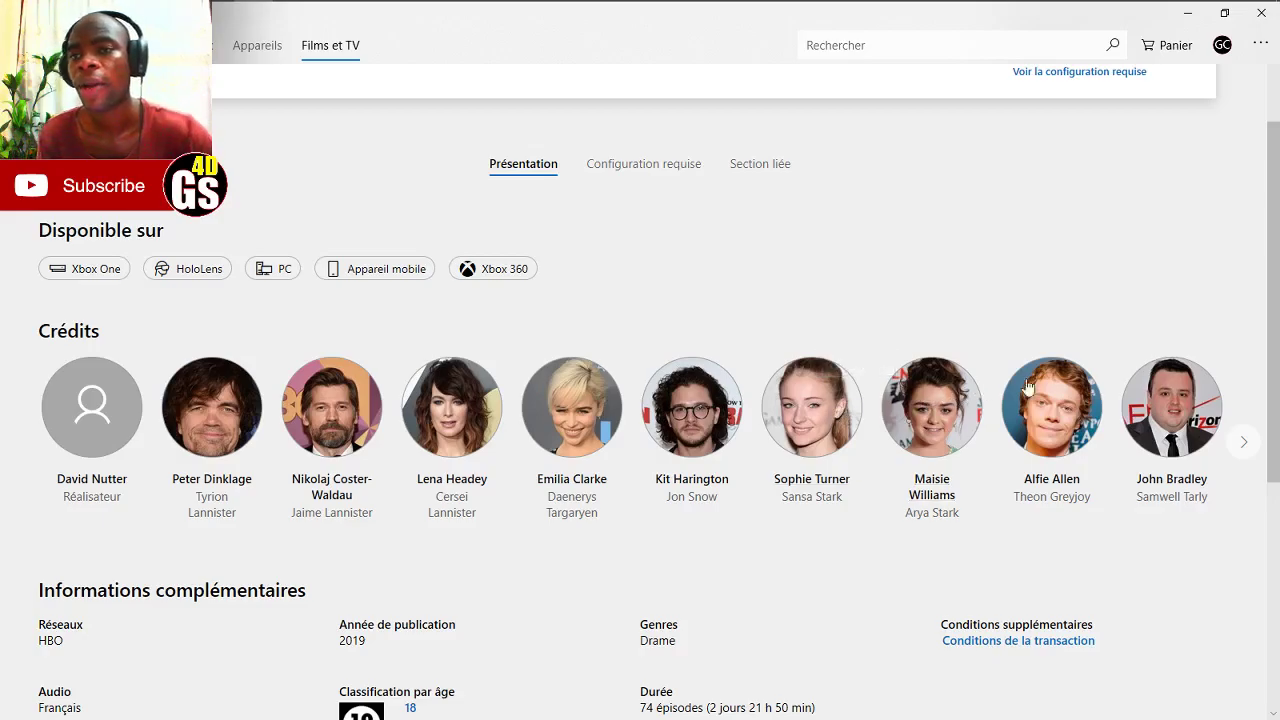
scroll(1262, 364, "down", 3)
scroll(1262, 364, "down", 2)
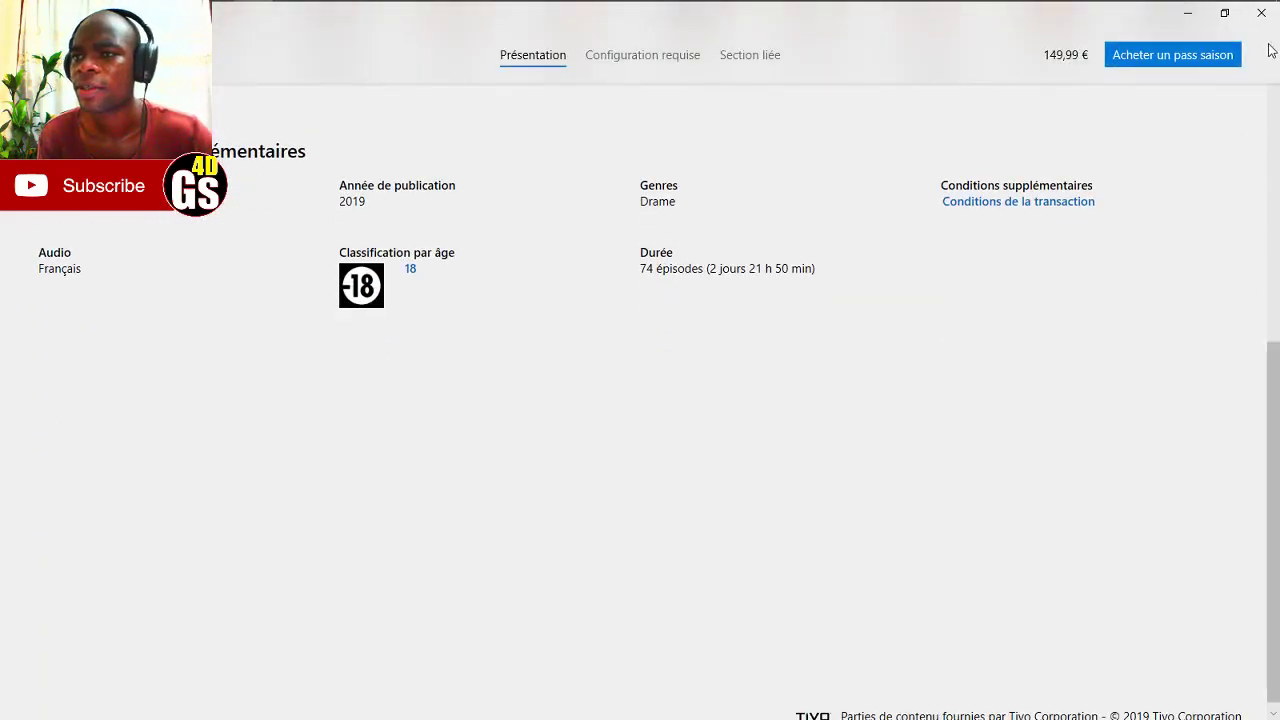
- Close Microsoft Store and show the desktop
left_click(1261, 13)
mouse_move(1190, 12)
left_click(1277, 16)
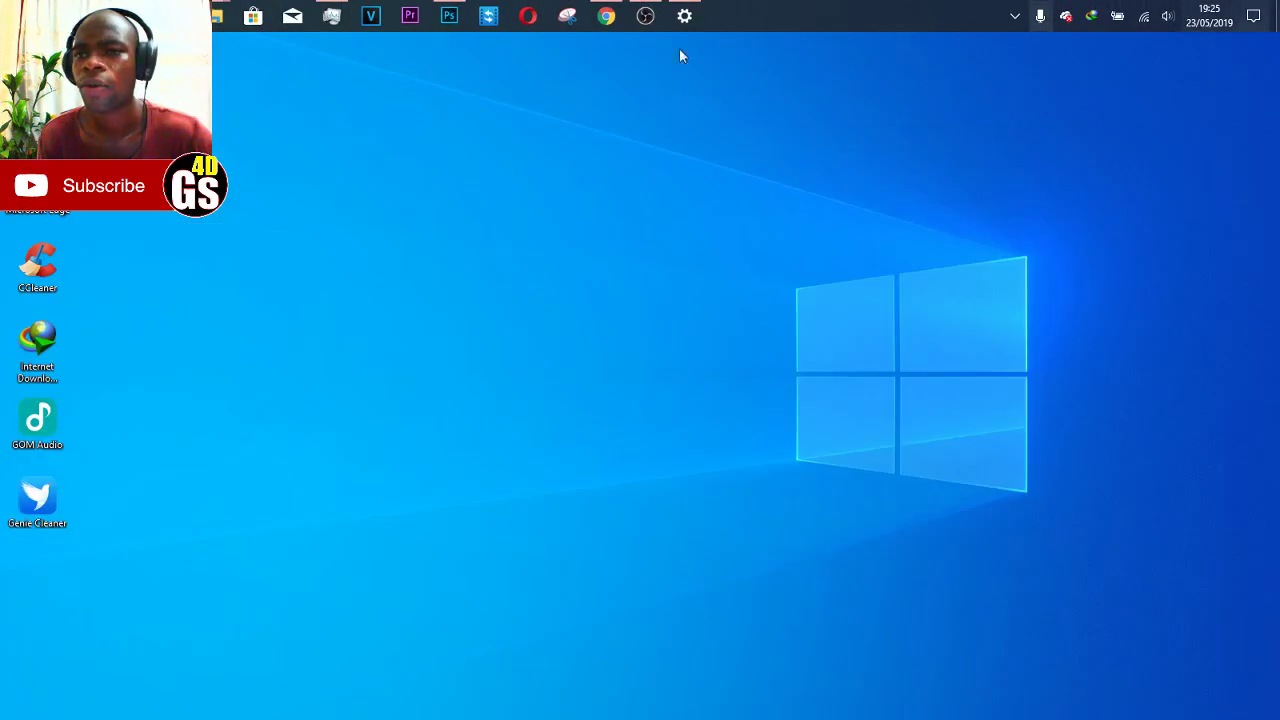
- Bring up the Windows Settings home page and close it, and briefly show the Start menu
left_click(685, 16)
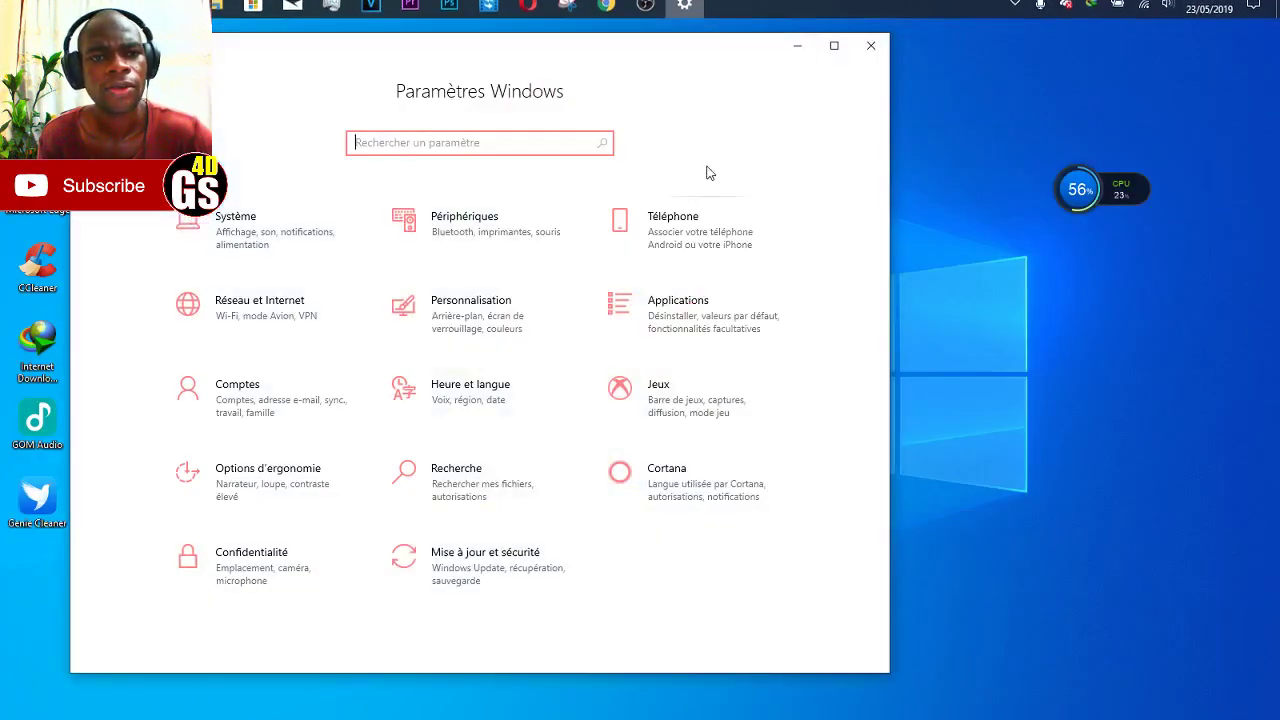
left_click(871, 45)
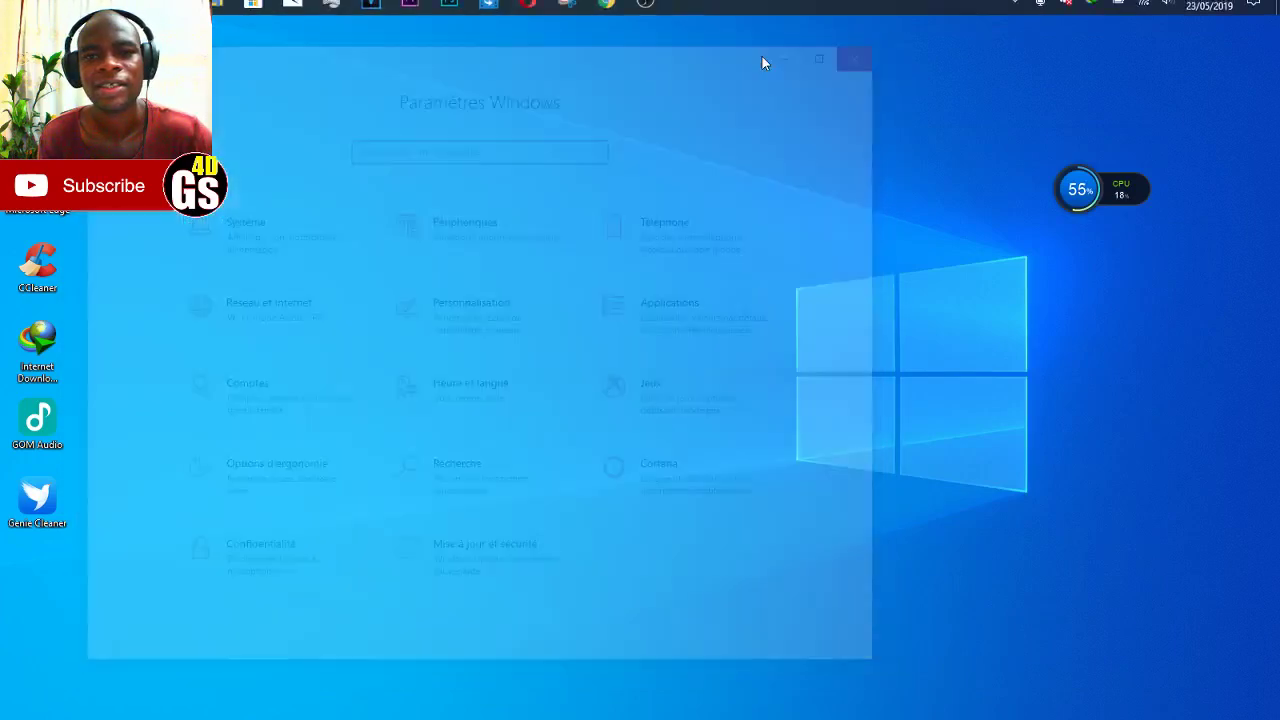
key("super")
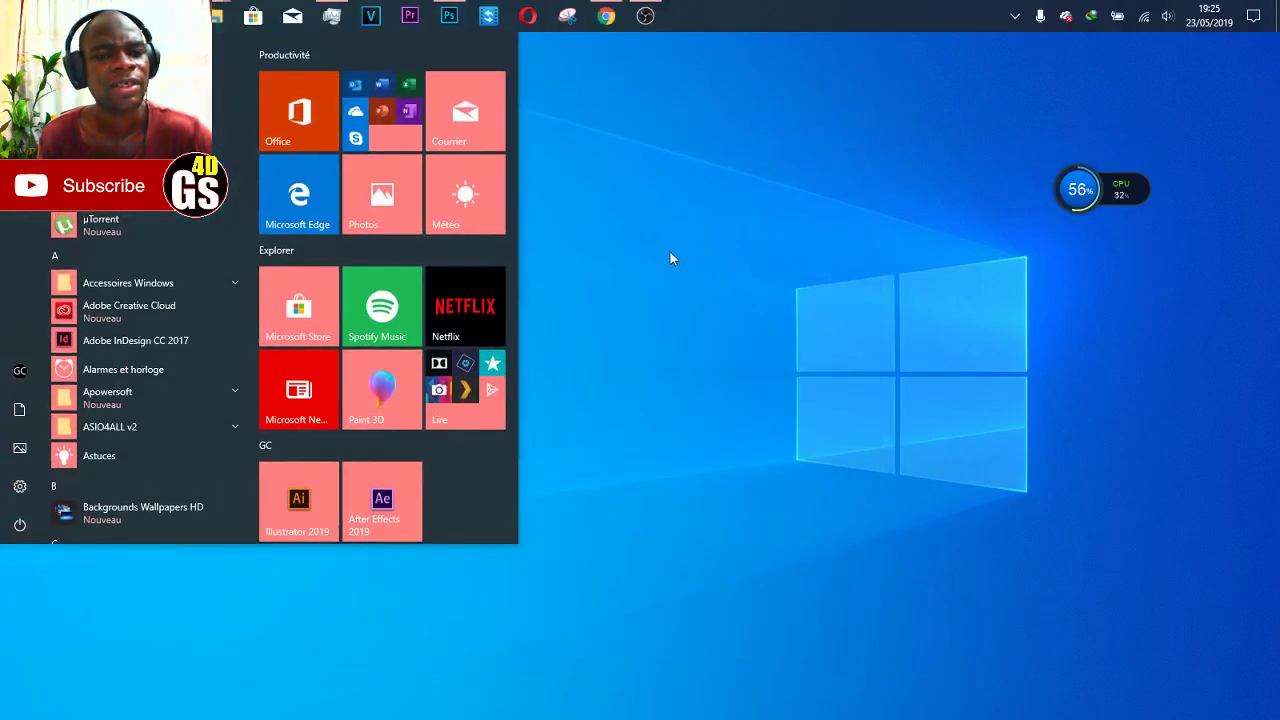
left_click(697, 242)
- Launch Programmes et fonctionnalités from the Run dialog and look over the installed programs
key("super+r")
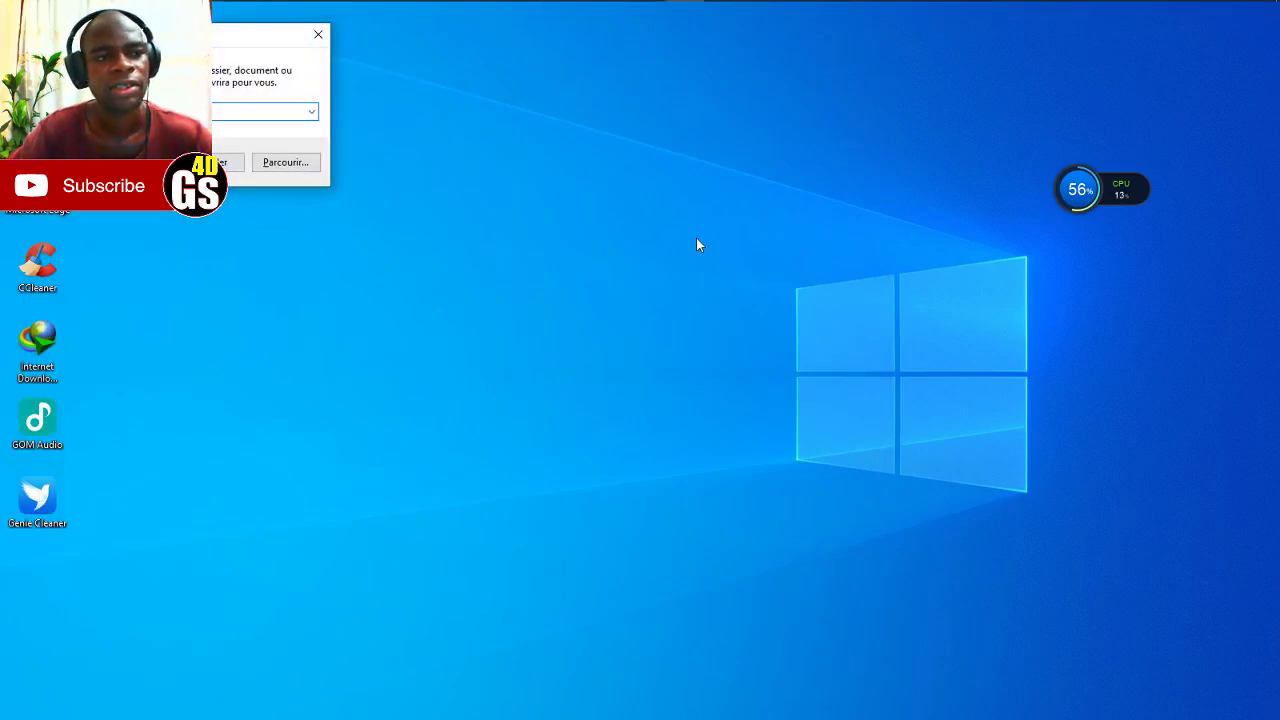
key("Return")
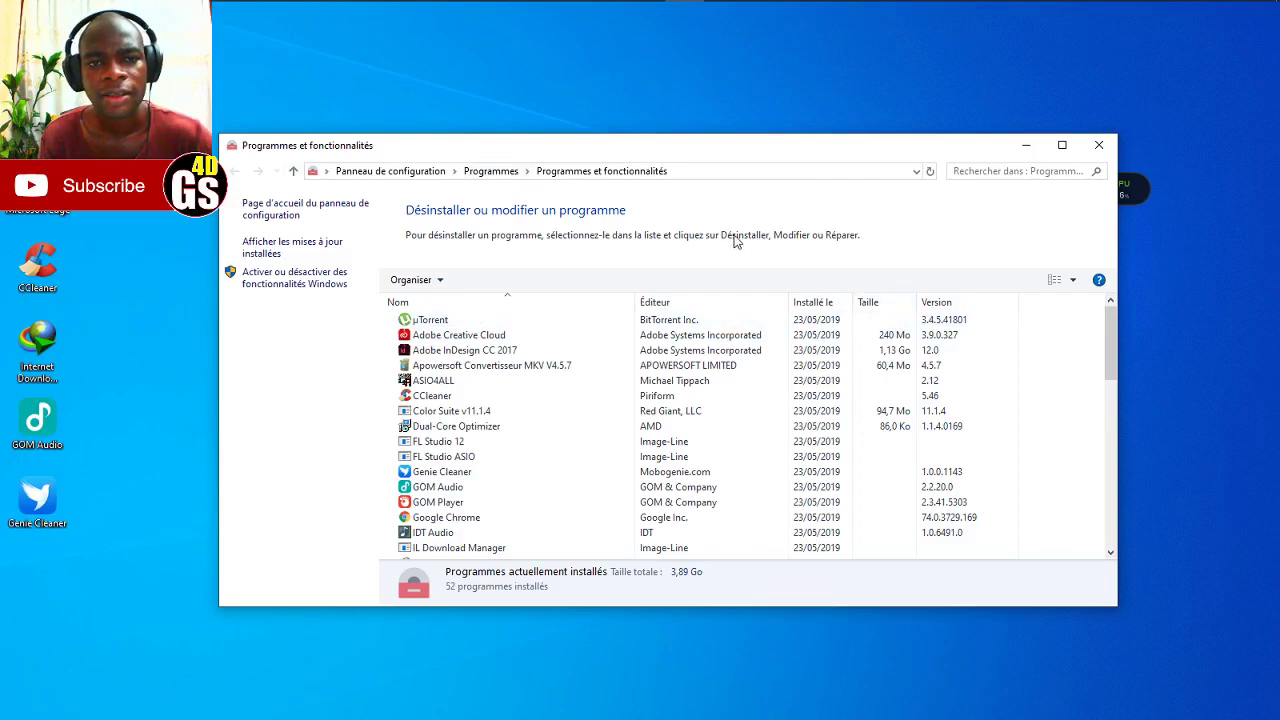
mouse_move(1108, 320)
left_mouse_down()
mouse_move(1120, 537)
mouse_move(1110, 318)
left_mouse_up()
- Go to the Control Panel home page and switch to Tous les Panneaux de configuration
left_click(292, 212)
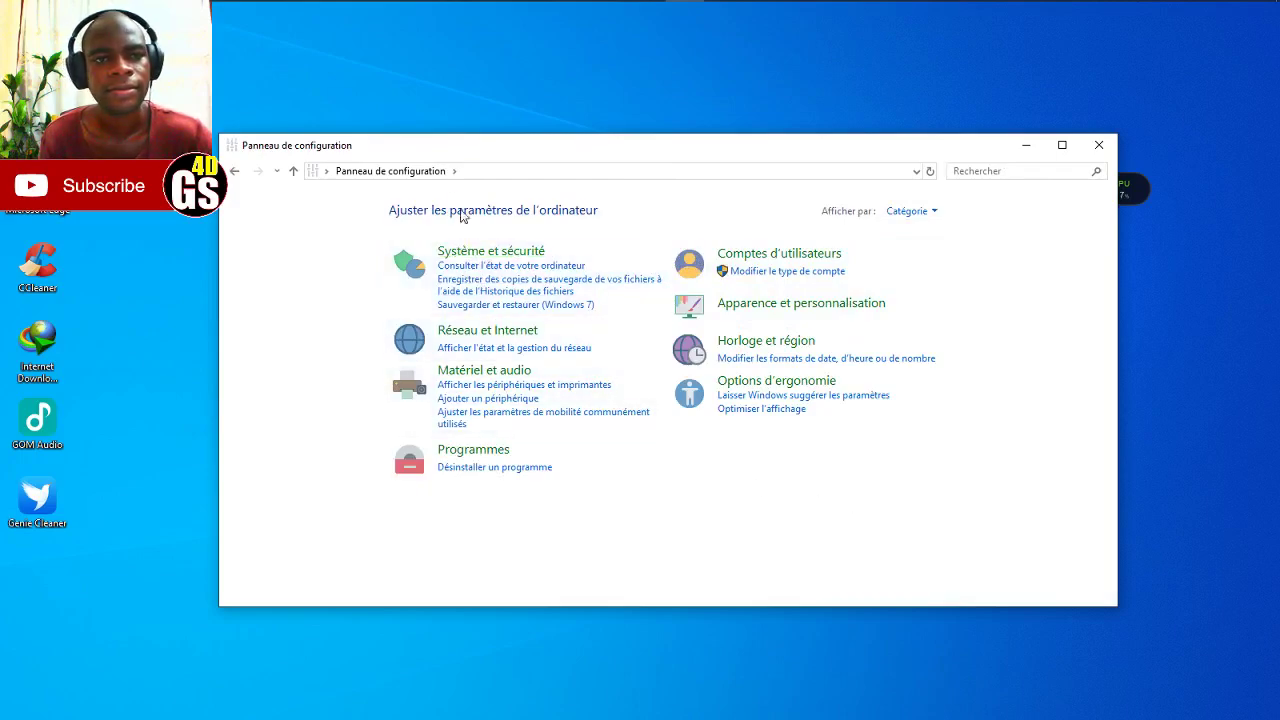
left_click(454, 173)
left_click(527, 322)
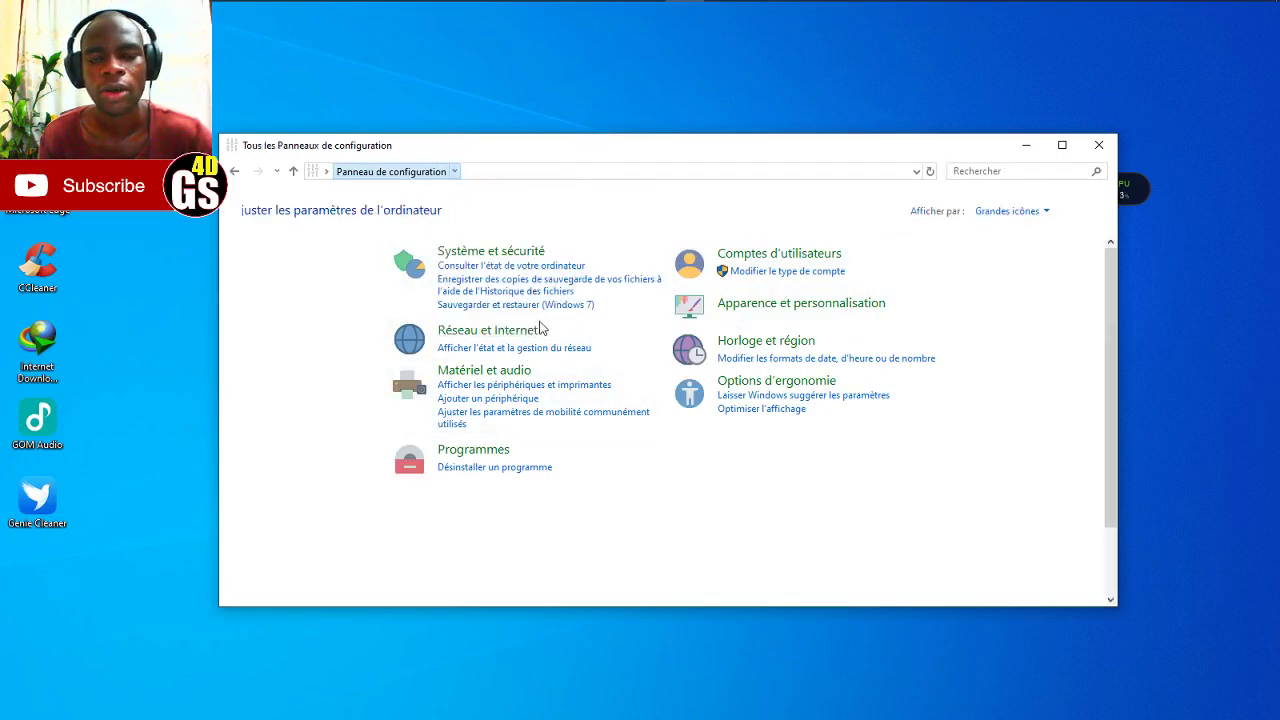
- Show Ce PC in File Explorer and select the D: drive to view its details
mouse_move(228, 8)
left_click(633, 115)
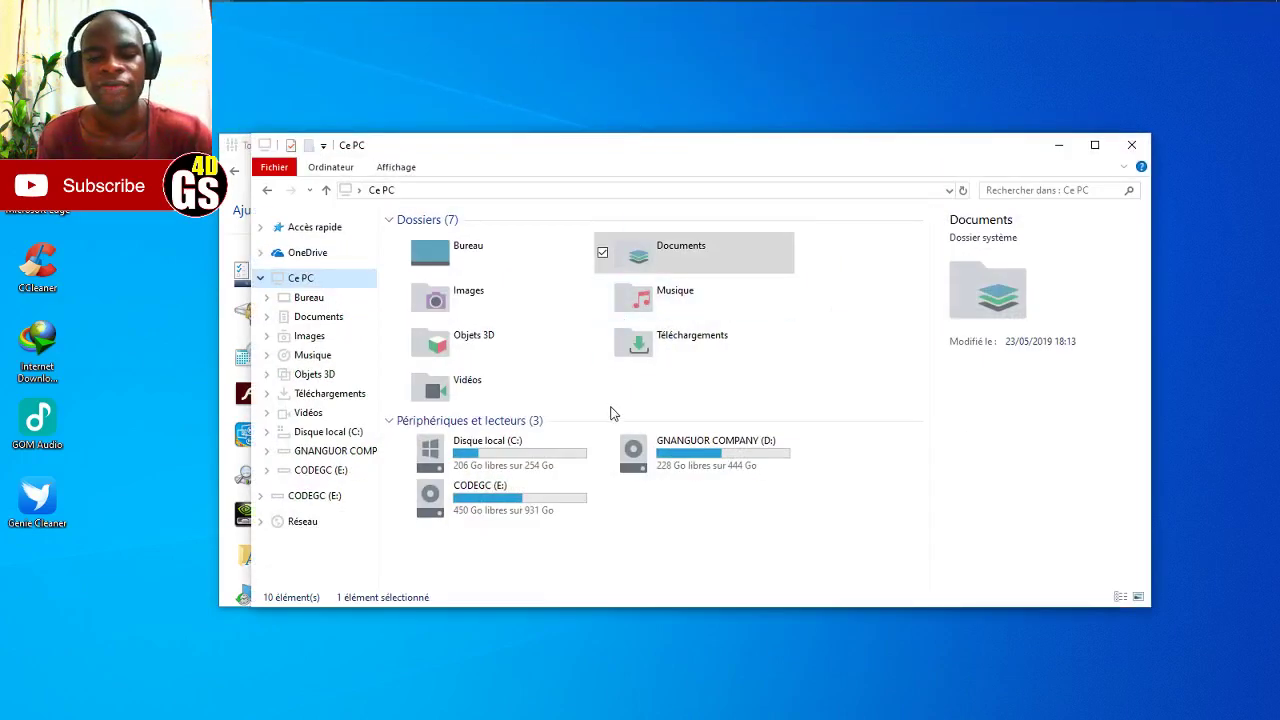
left_click(686, 468)
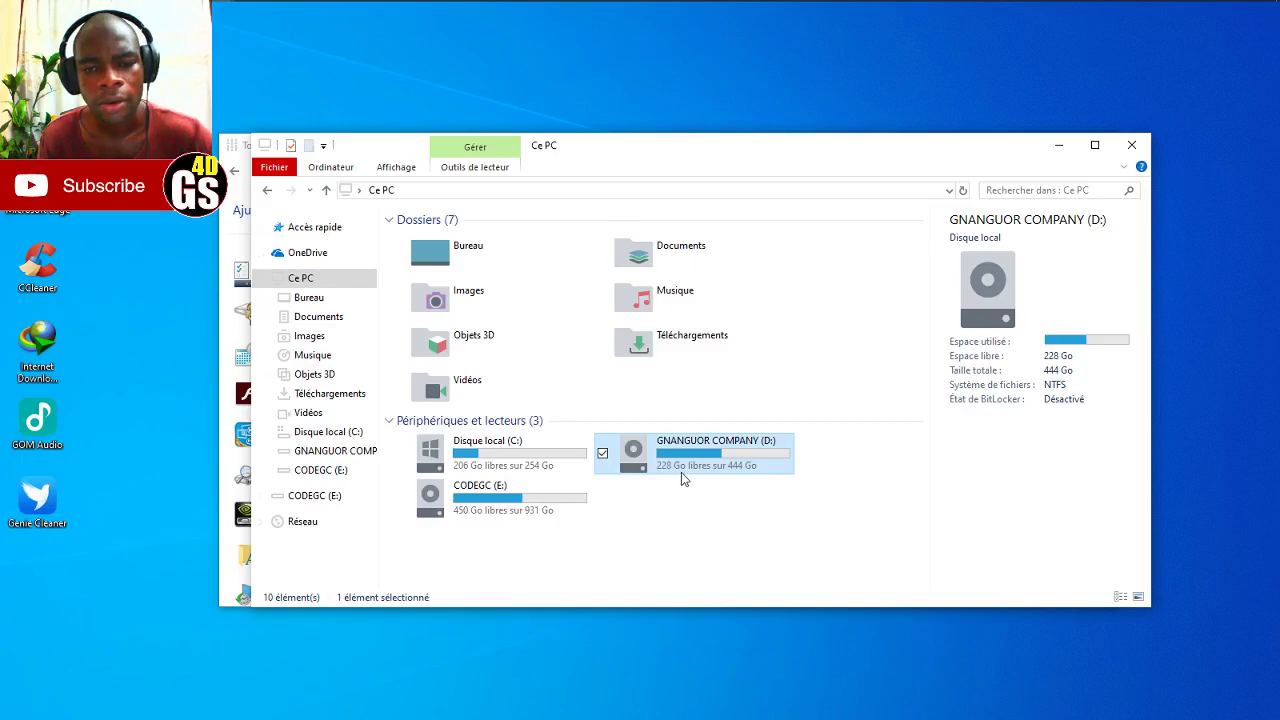
- Refresh the Ce PC contents in a maximized window, and return the window to its smaller size slightly higher on the desktop
left_click(1094, 145)
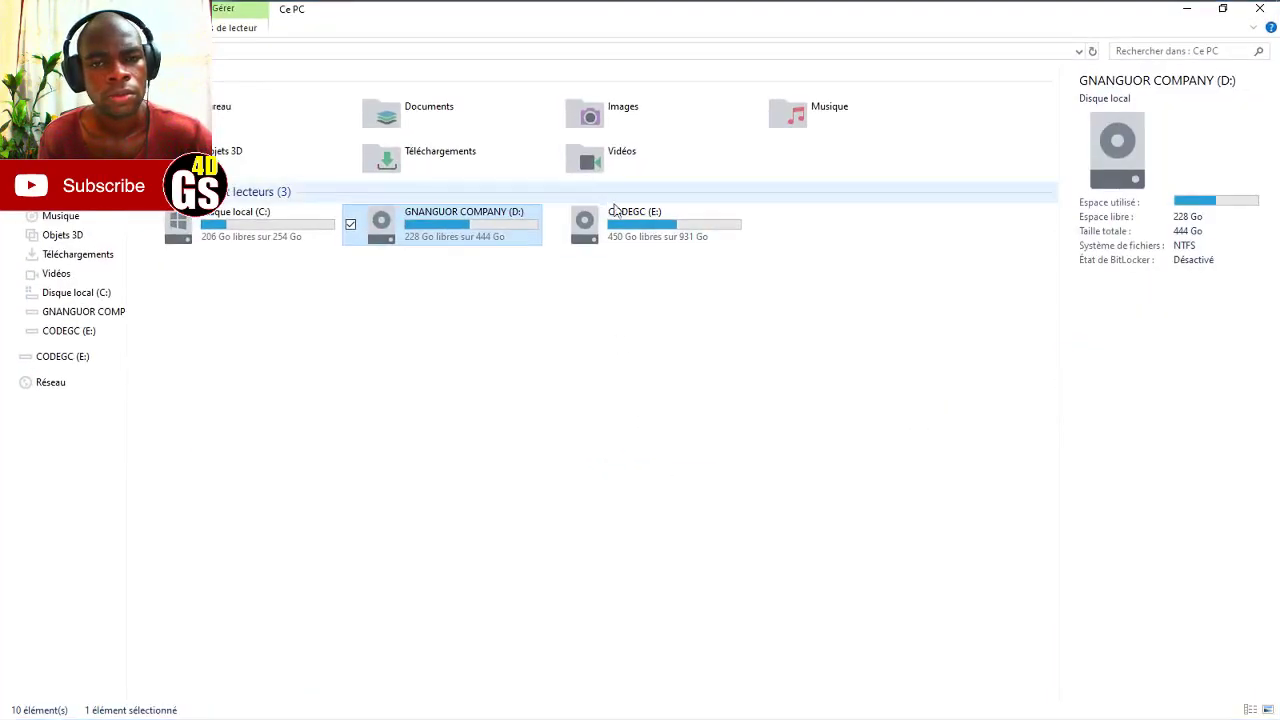
left_click(467, 303)
right_click(700, 347)
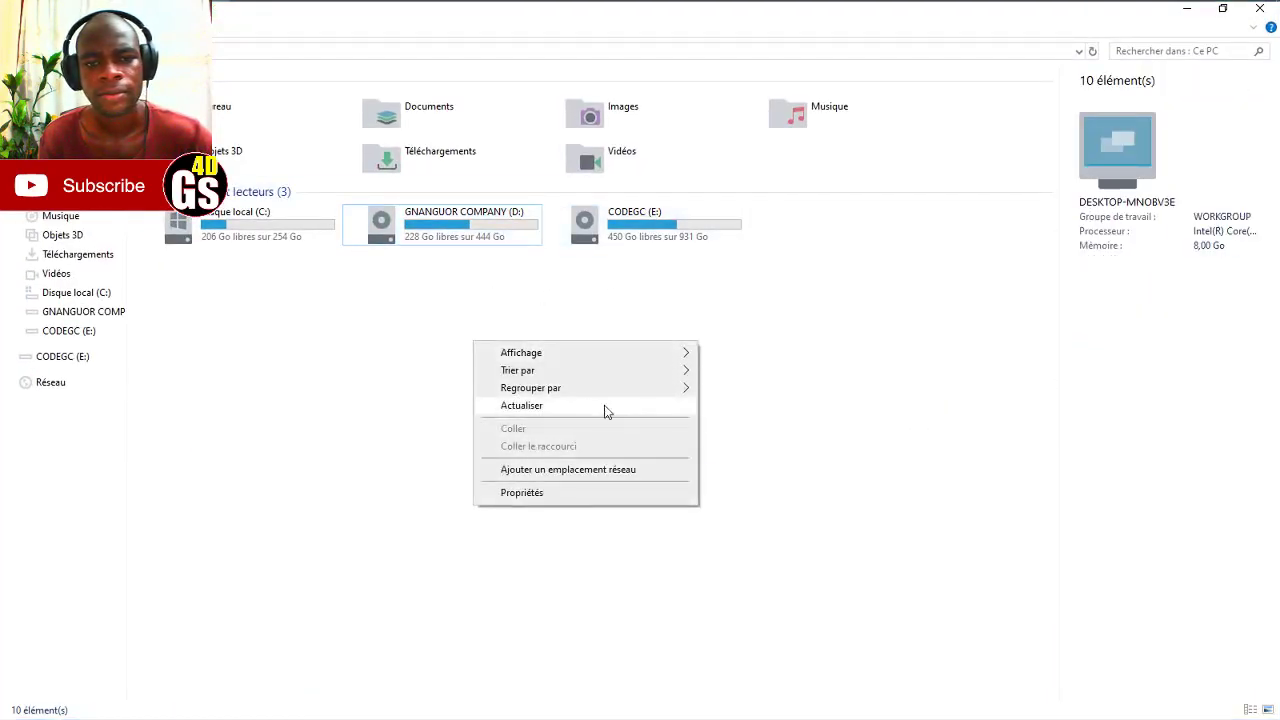
left_click(573, 406)
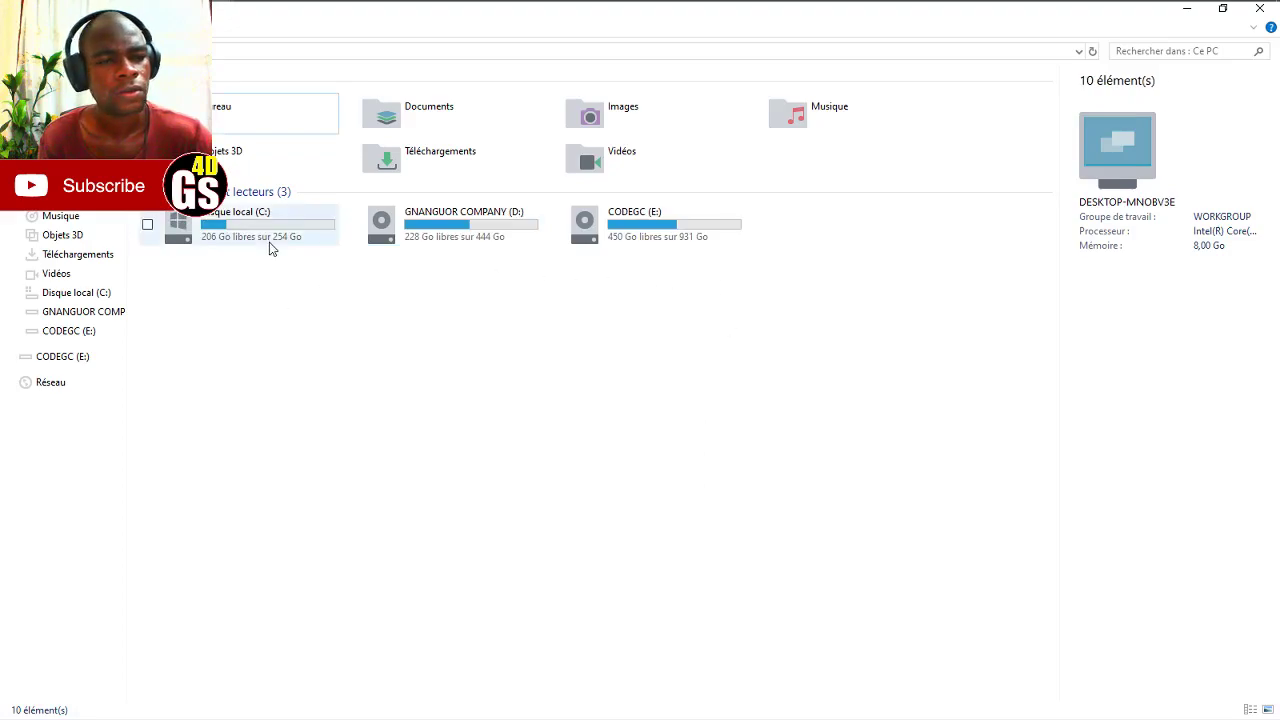
left_click(1223, 10)
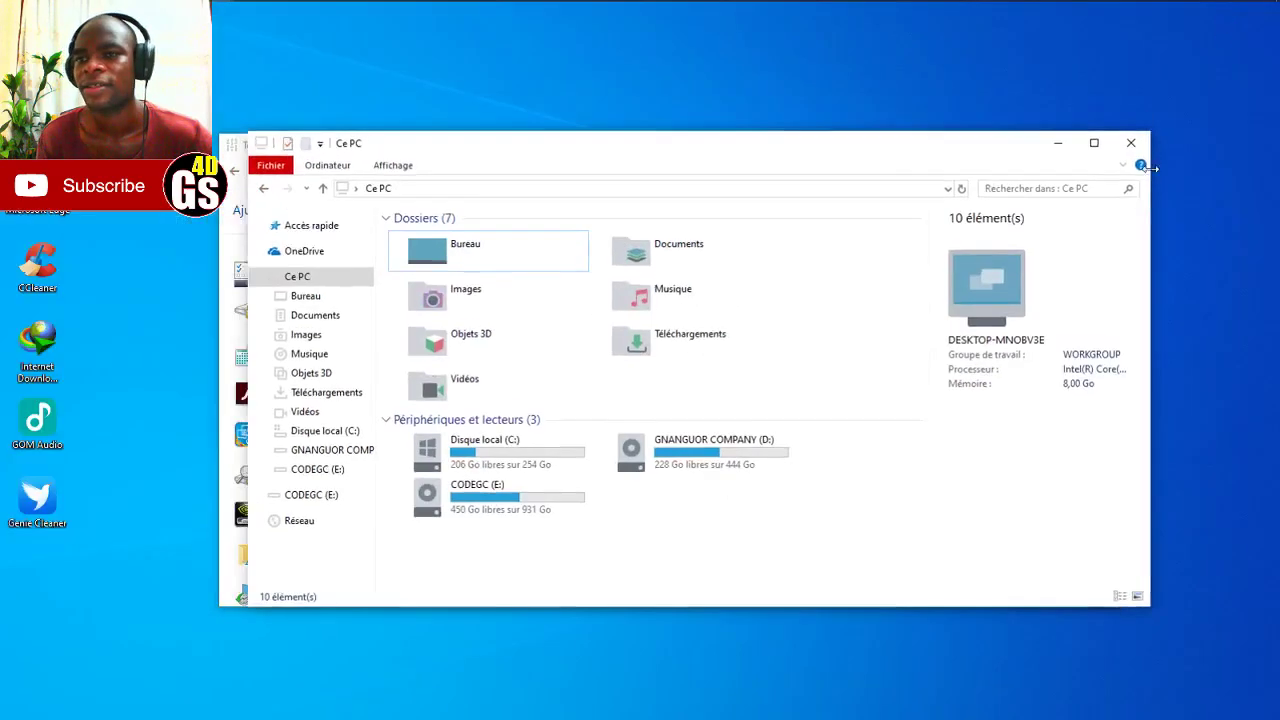
left_click_drag(838, 158, 831, 149)
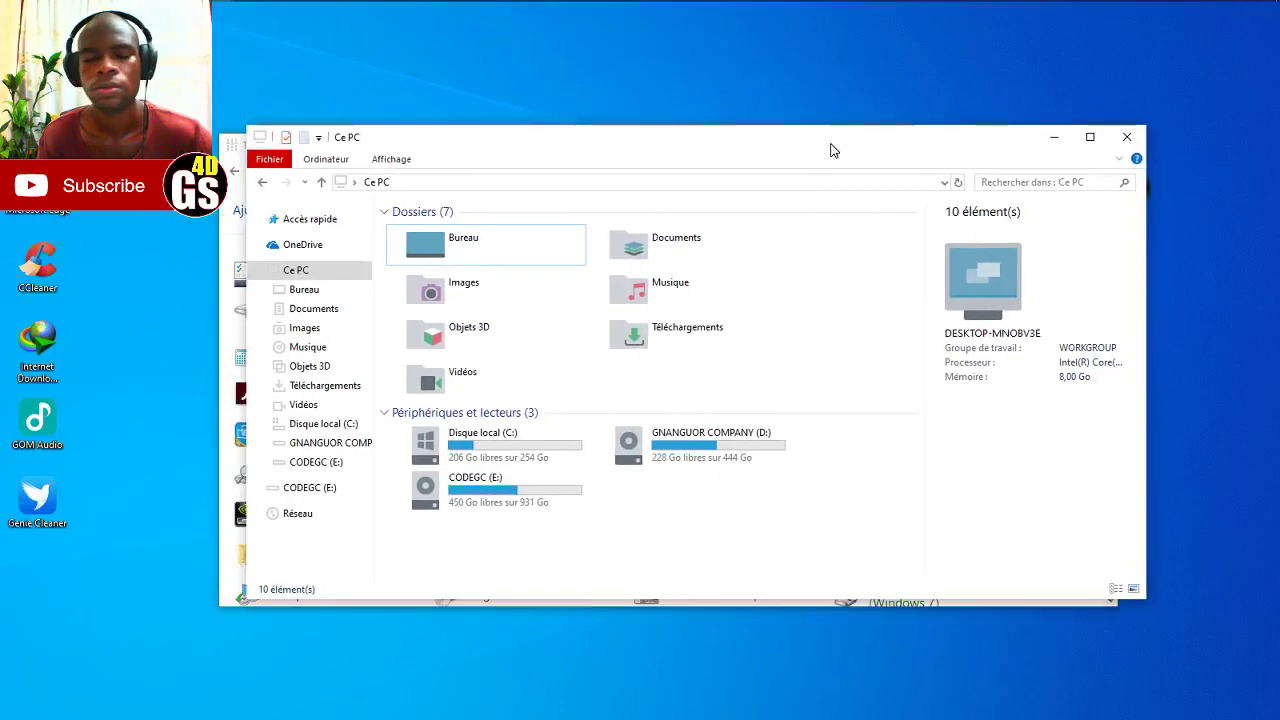
- Hide the details pane (Volet des détails) of the Ce PC window and show it again
left_click(395, 162)
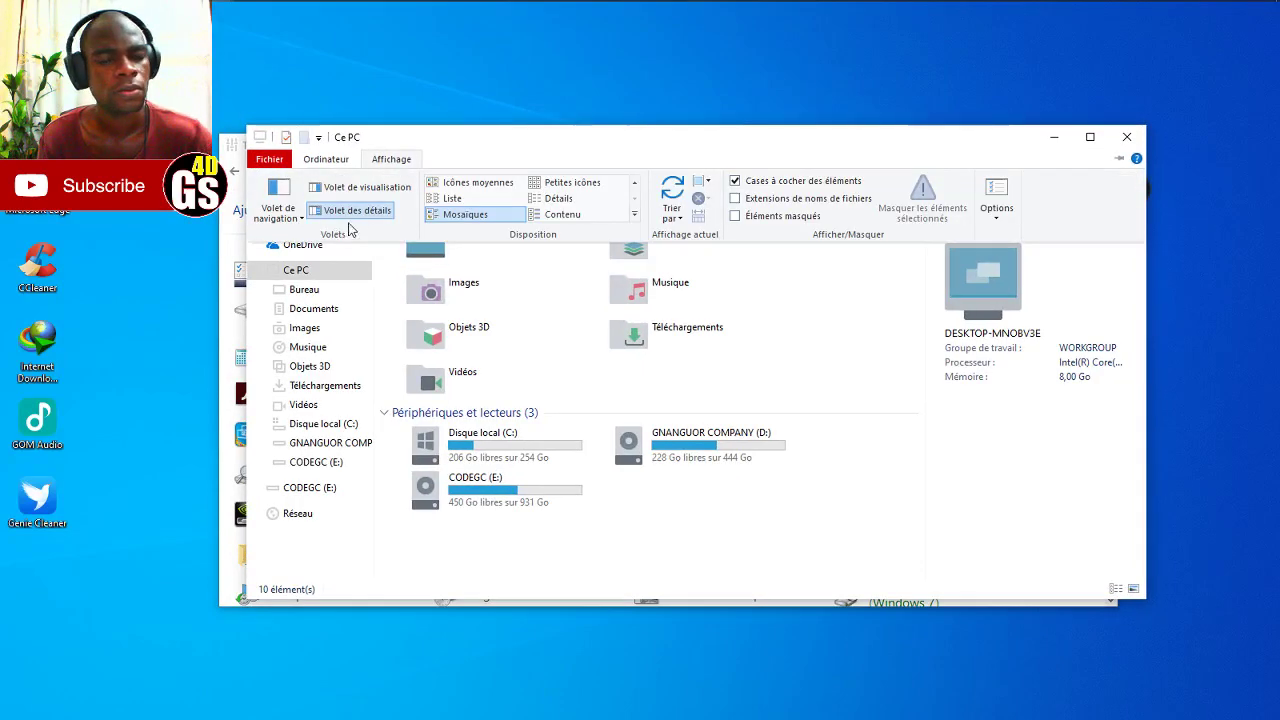
left_click(350, 218)
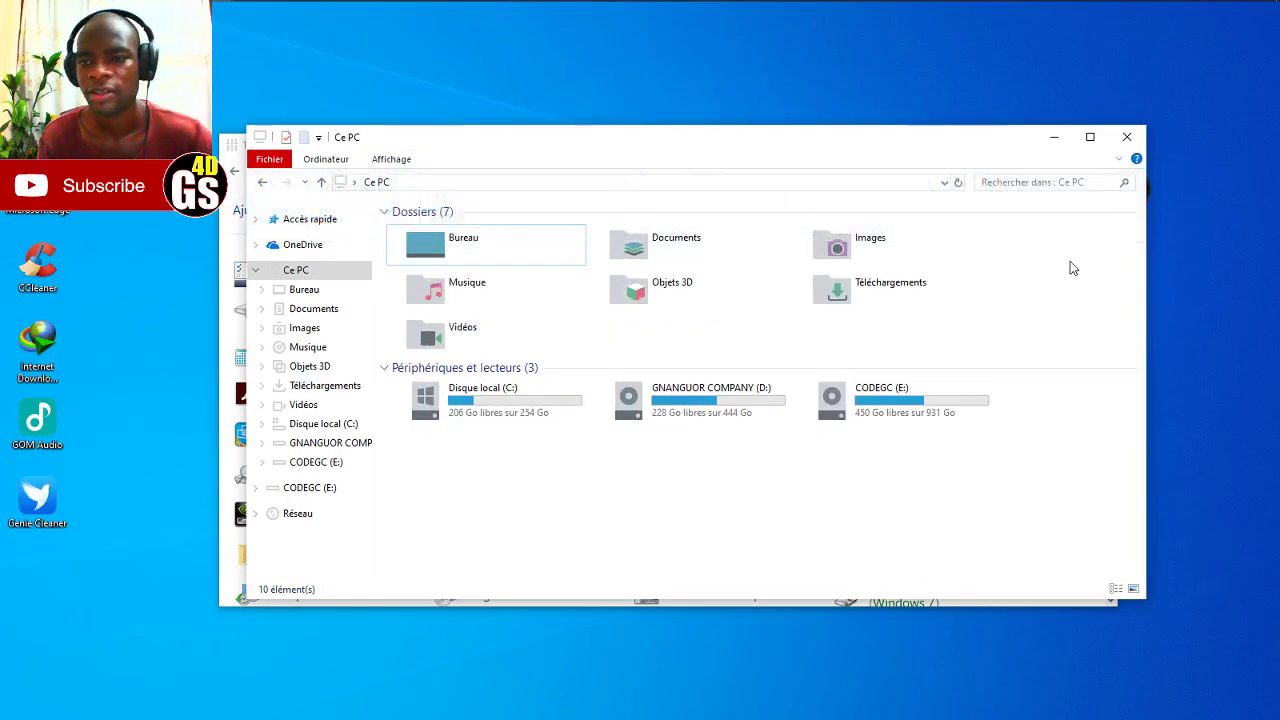
left_click(393, 160)
left_click(348, 218)
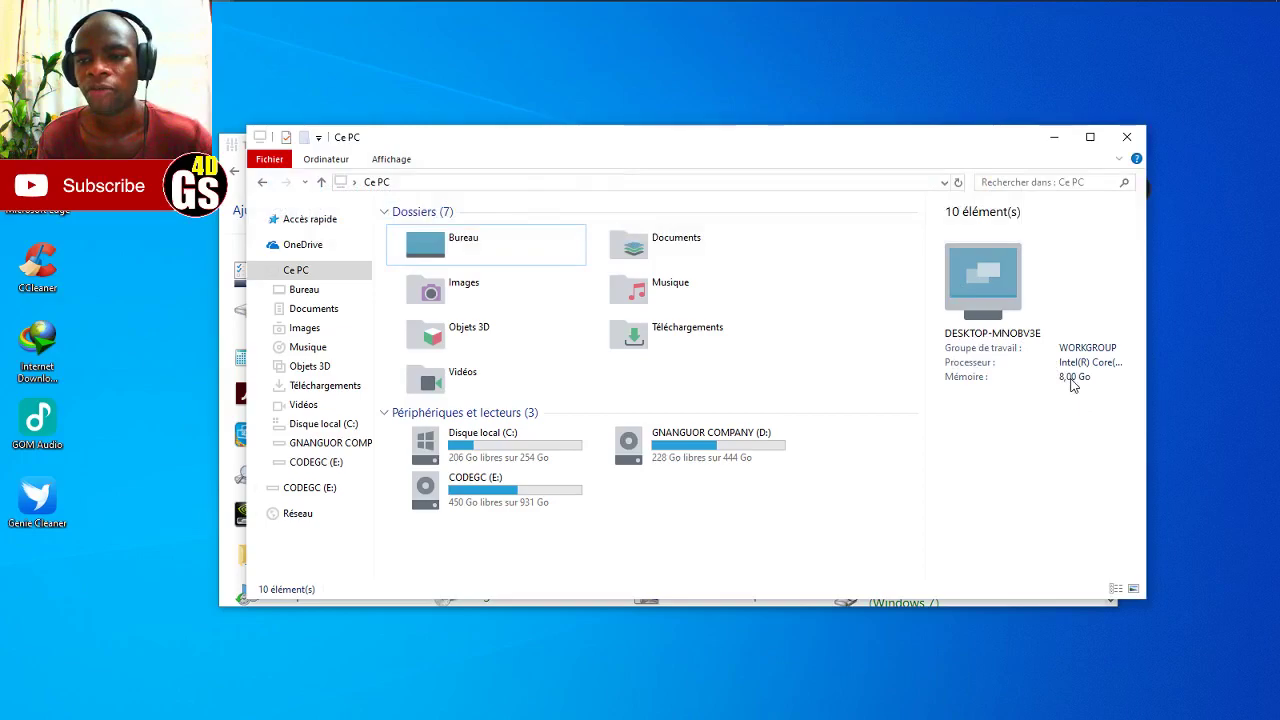
- Select the Capture1 picture in the Images folder and open its Mots clés property for editing in the details pane
double_click(482, 295)
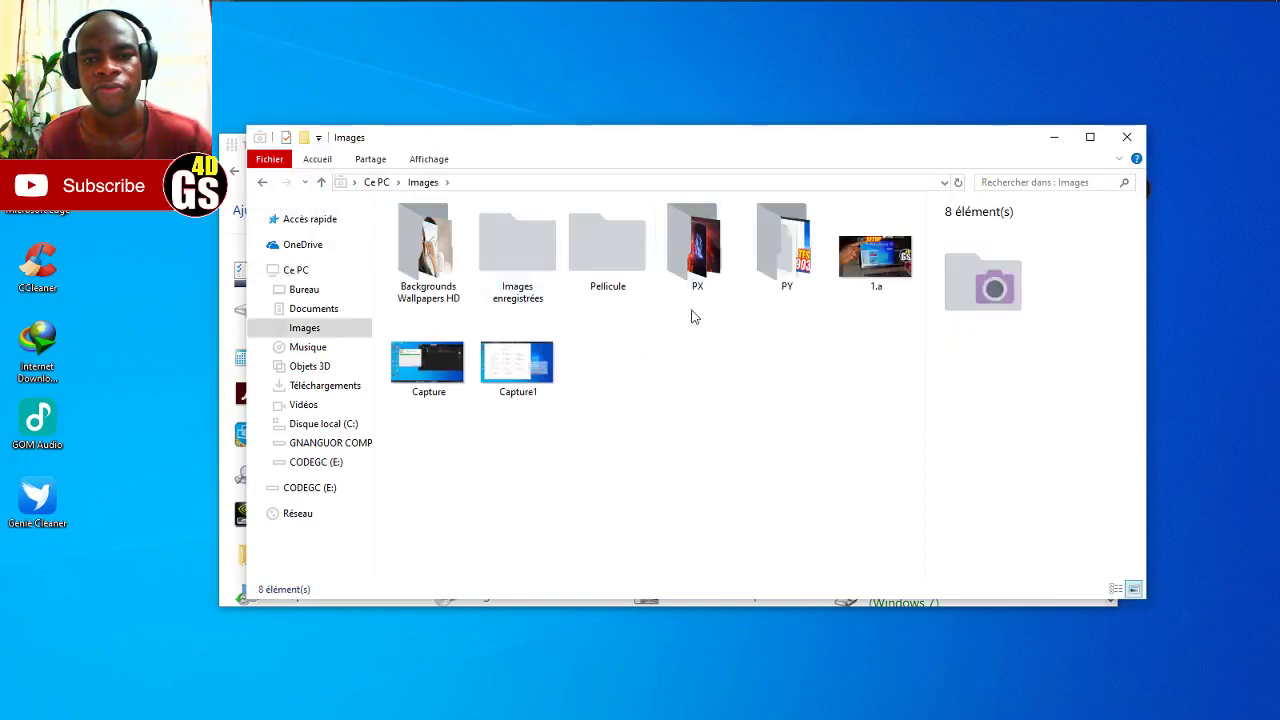
left_click(518, 368)
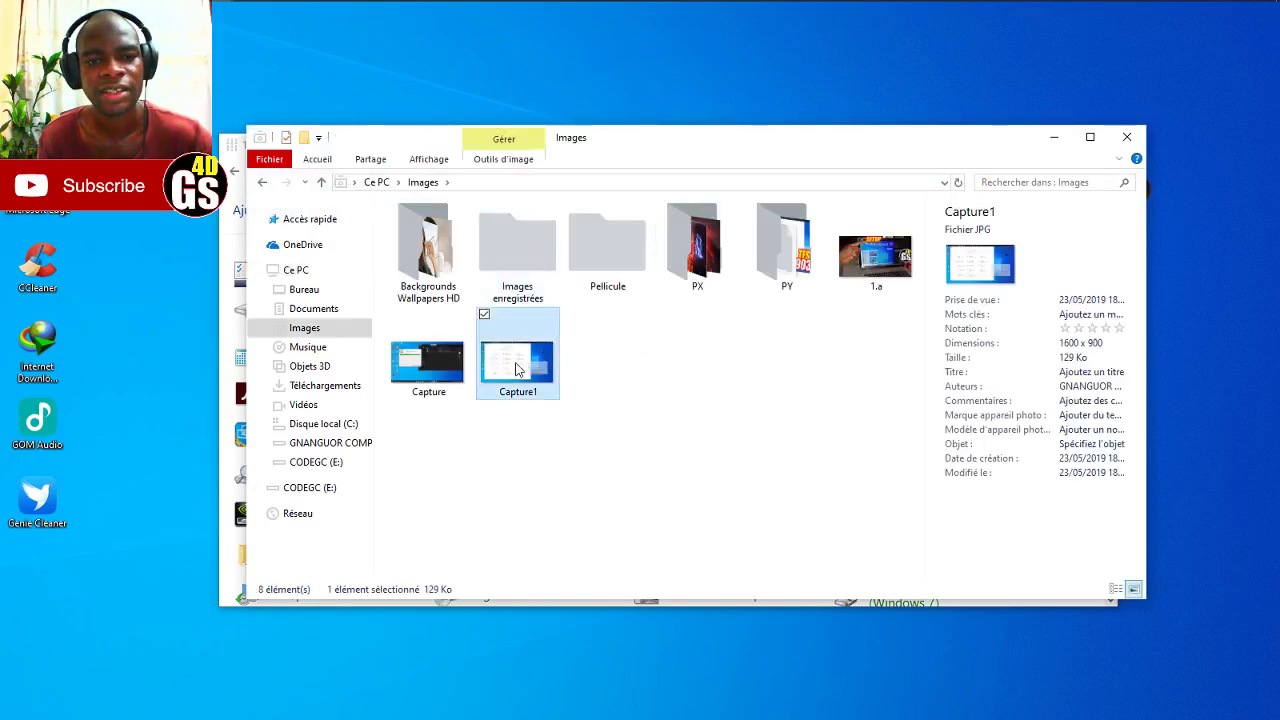
left_click(1087, 314)
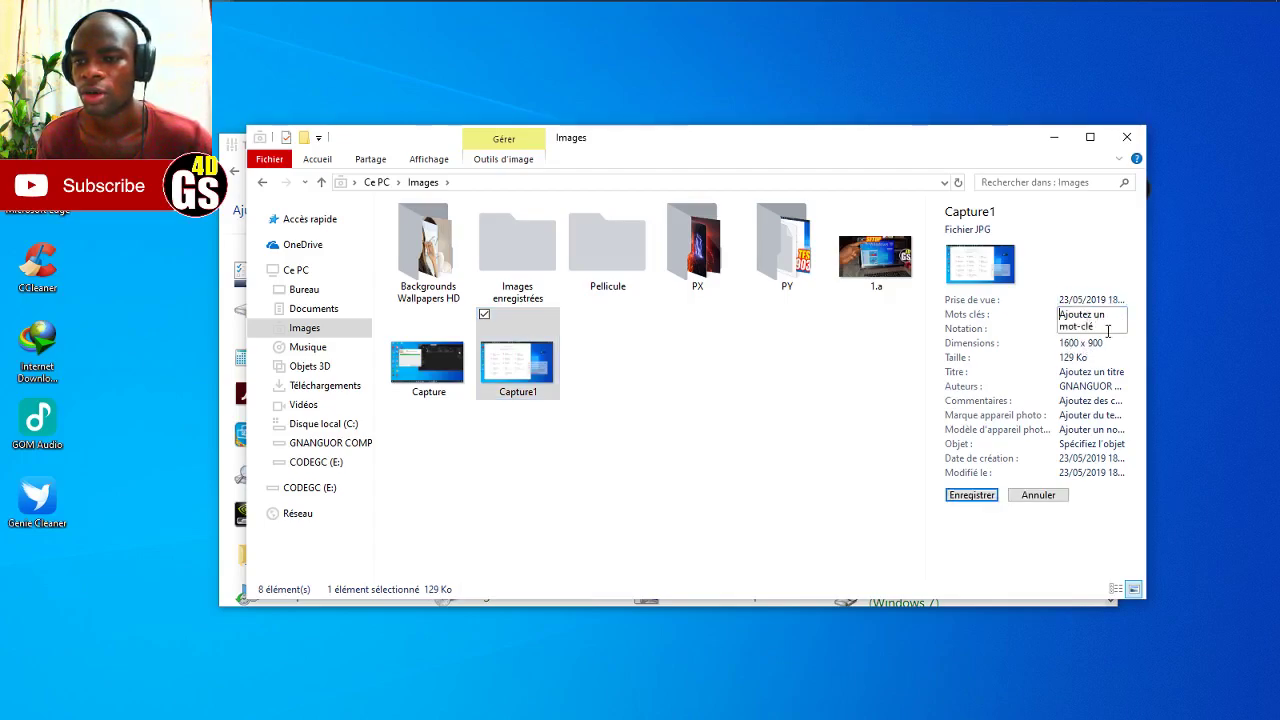
- View the Capture1 image enlarged in the photo viewer, examine the screenshot tool area, and close the viewer
left_click(855, 410)
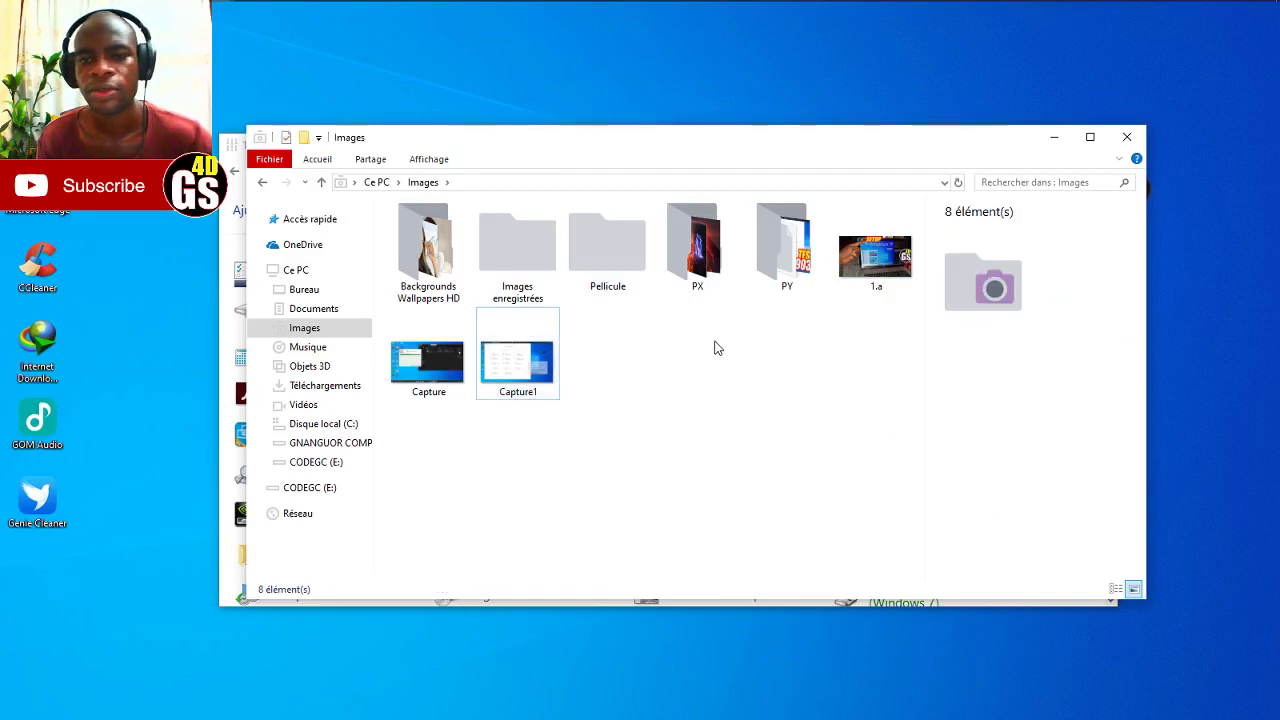
double_click(549, 365)
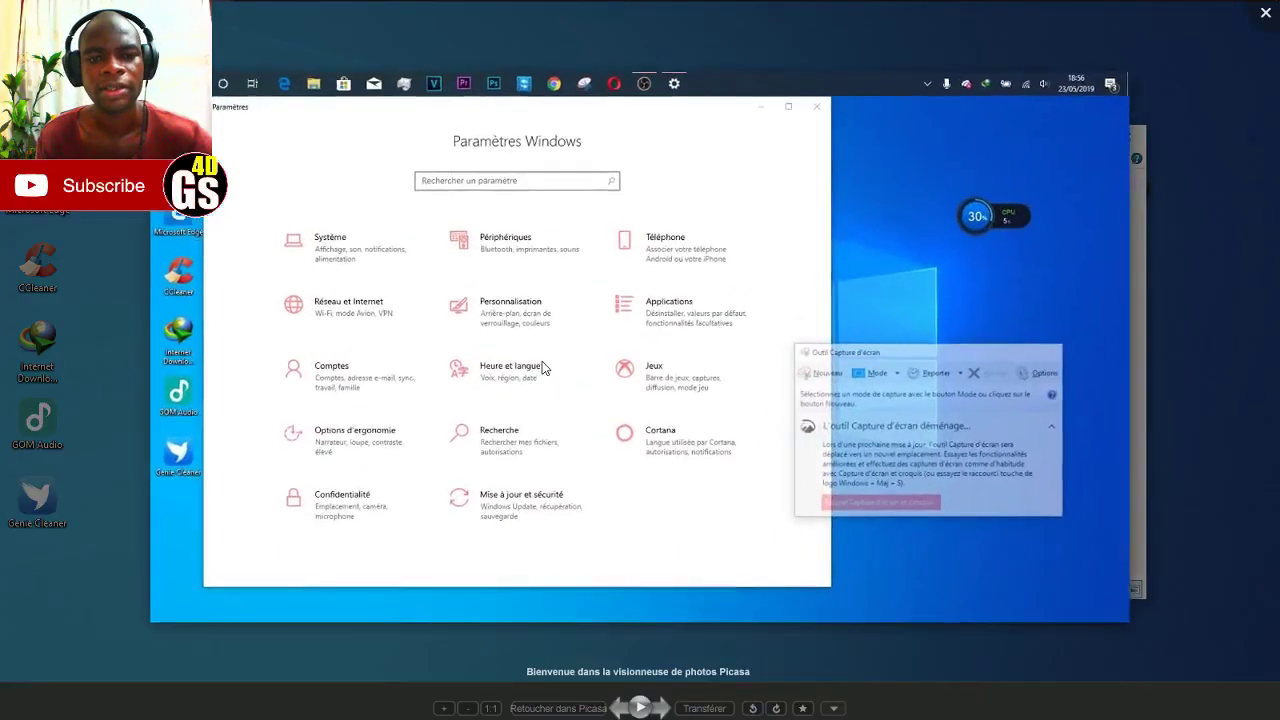
scroll(707, 355, "down", 1)
scroll(707, 355, "up", 1)
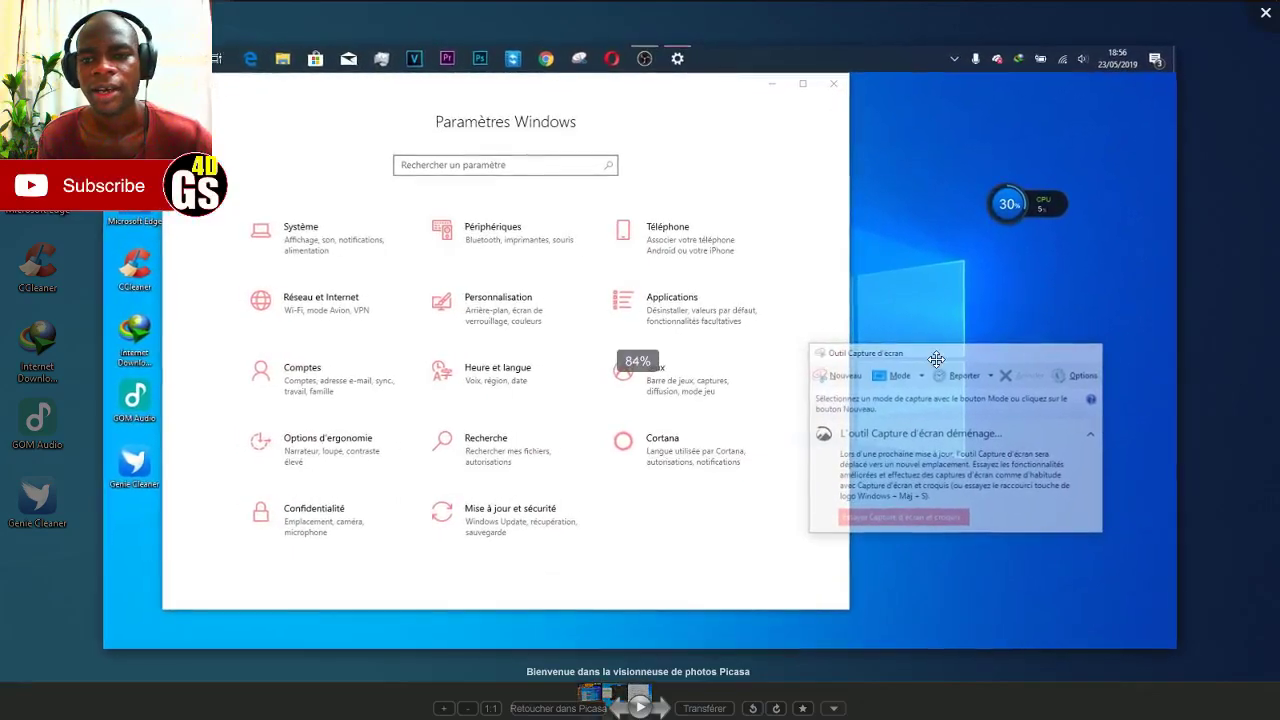
scroll(930, 352, "up", 2)
scroll(900, 340, "up", 2)
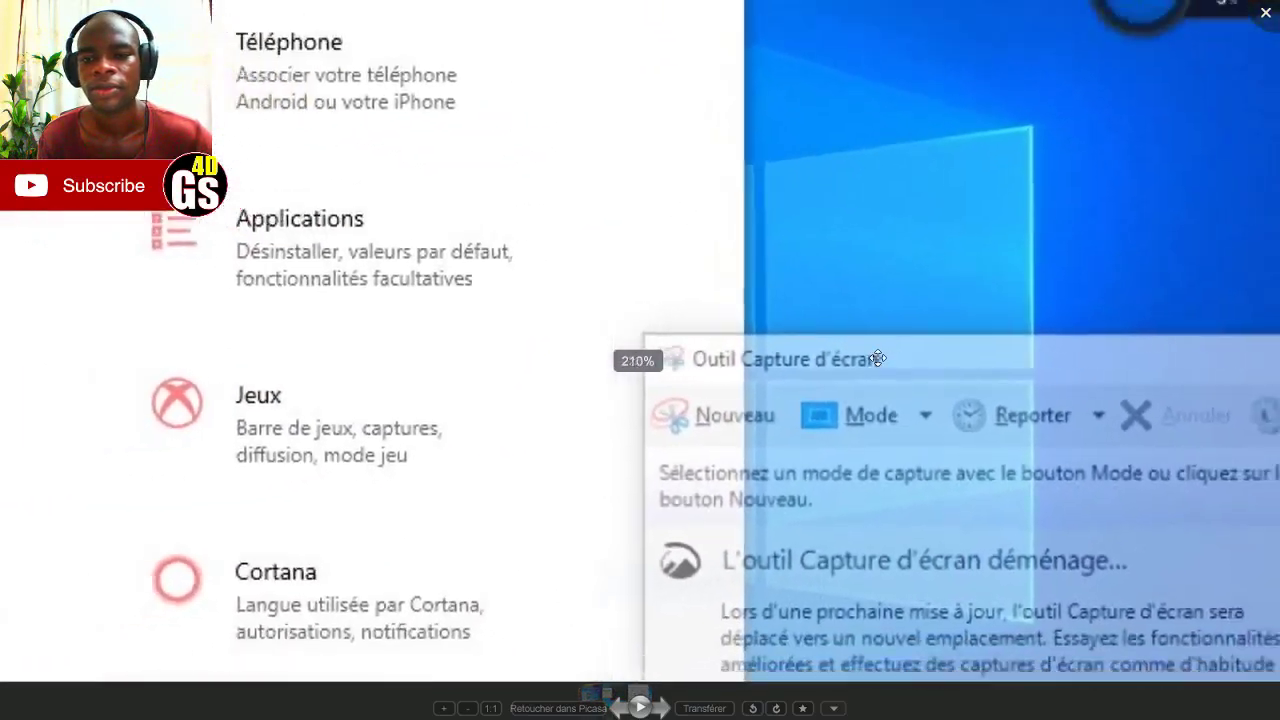
scroll(877, 355, "down", 5)
left_click(1262, 16)
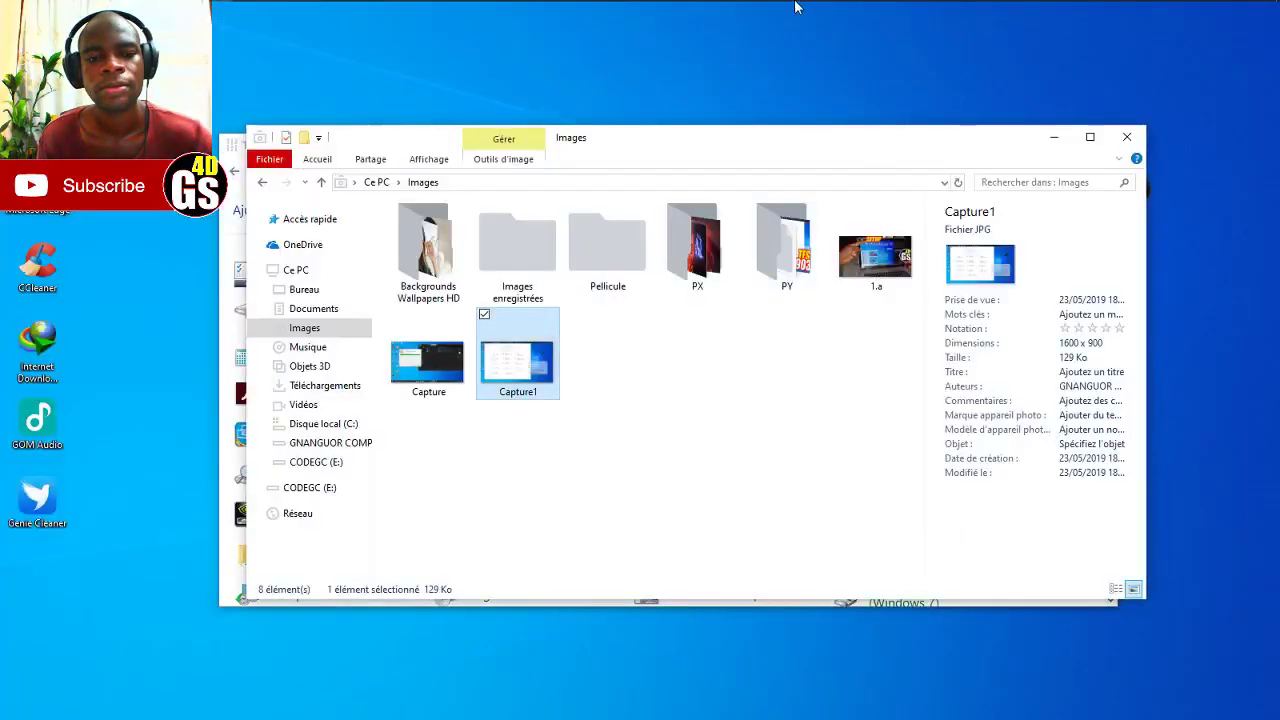
- Check the running recording in OBS and close the Images folder window
left_click(652, 8)
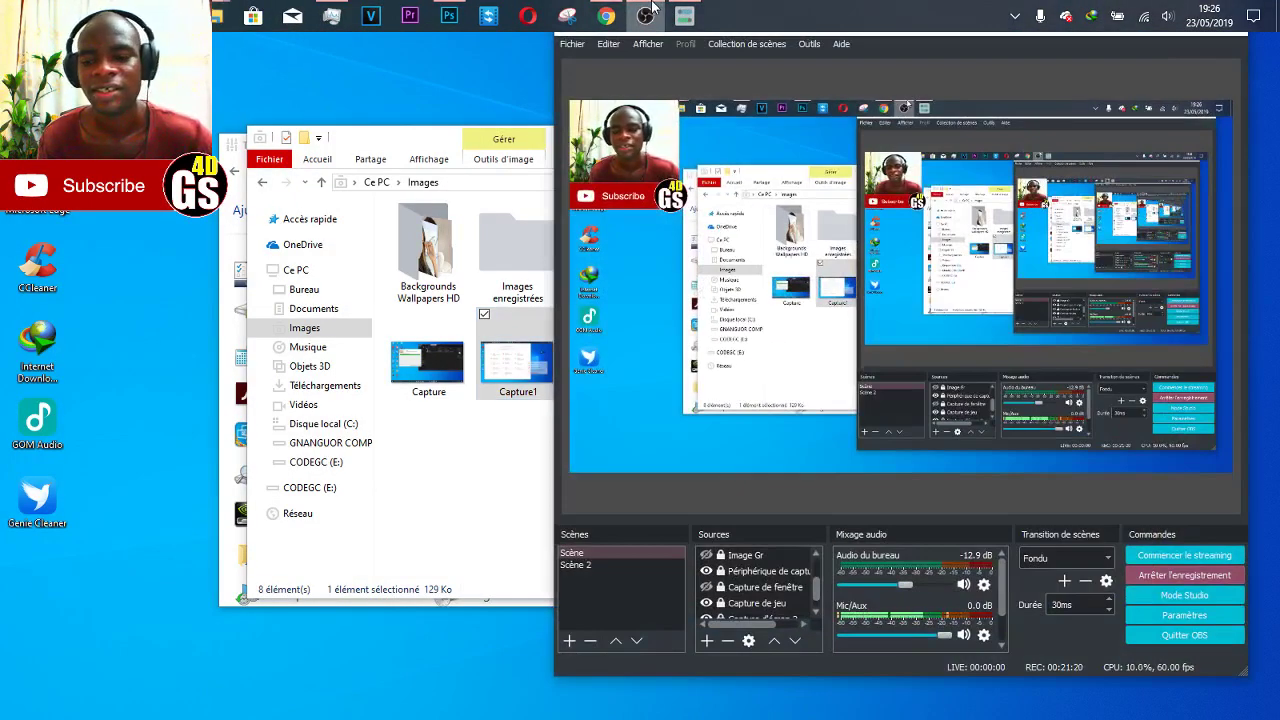
left_click(652, 8)
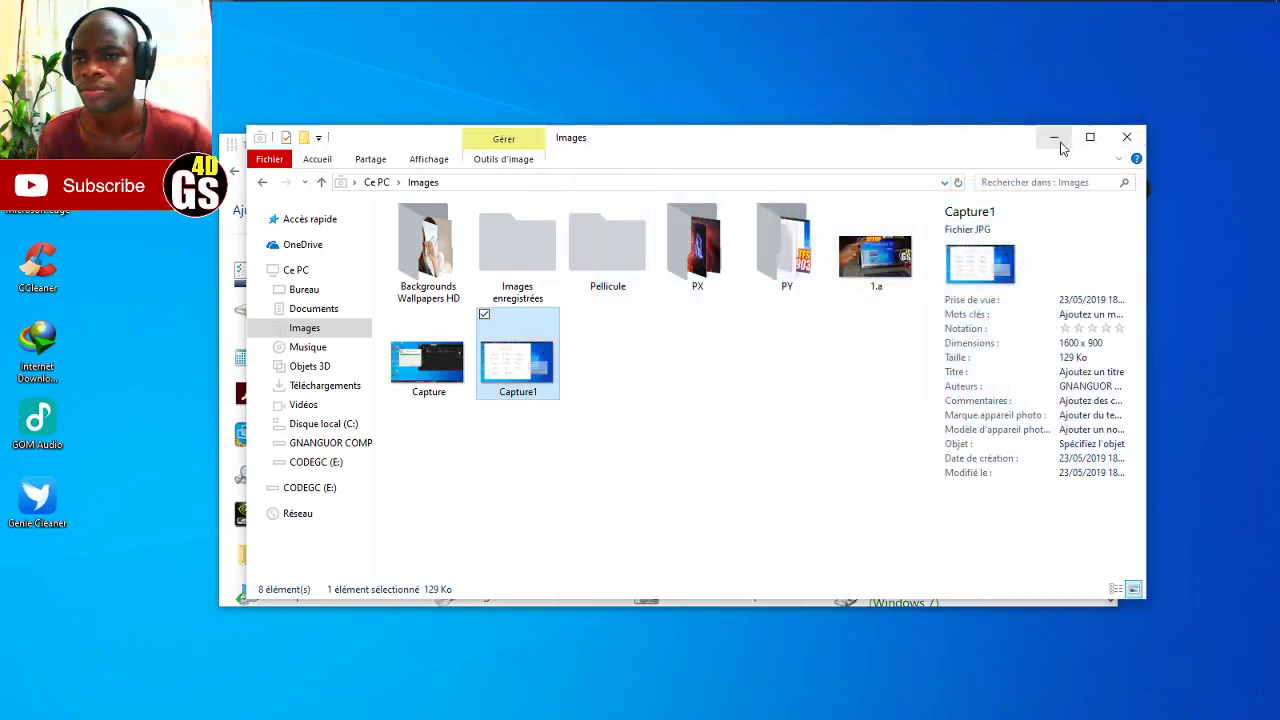
left_click(1127, 137)
- Look through the full list of Control Panel items and check the recording in OBS
scroll(714, 463, "down", 2)
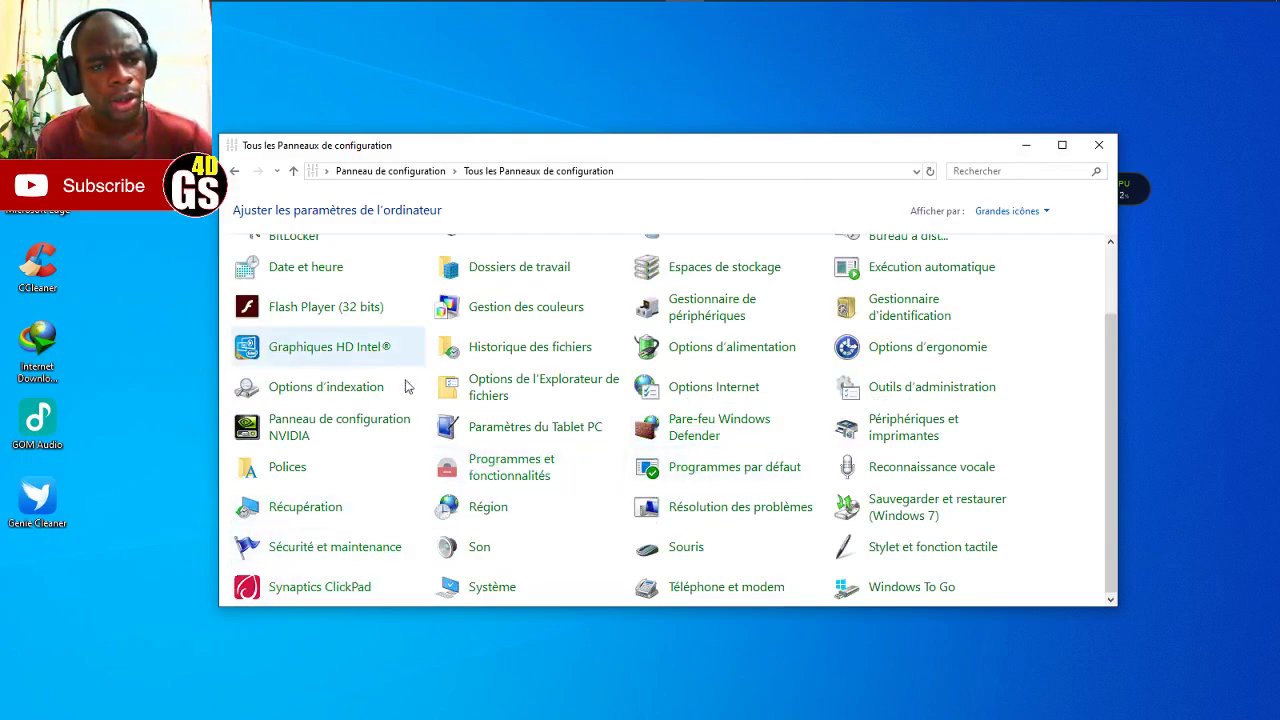
scroll(407, 398, "up", 2)
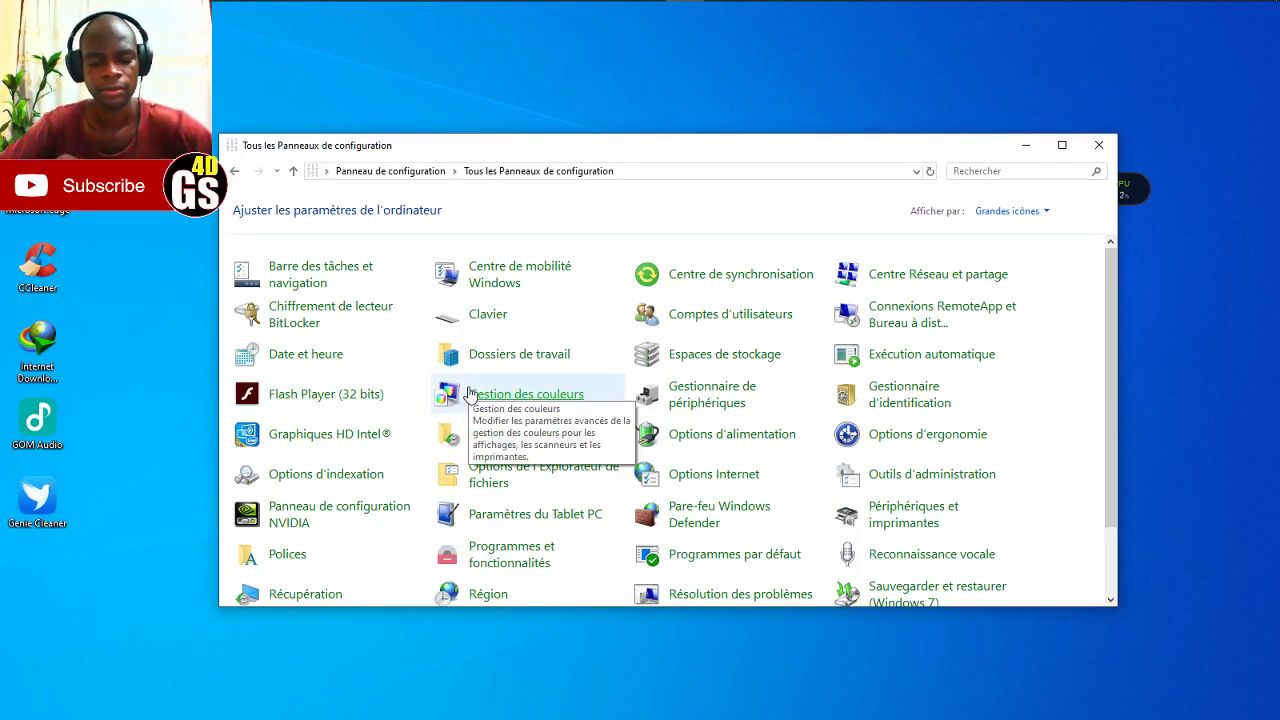
scroll(450, 392, "down", 2)
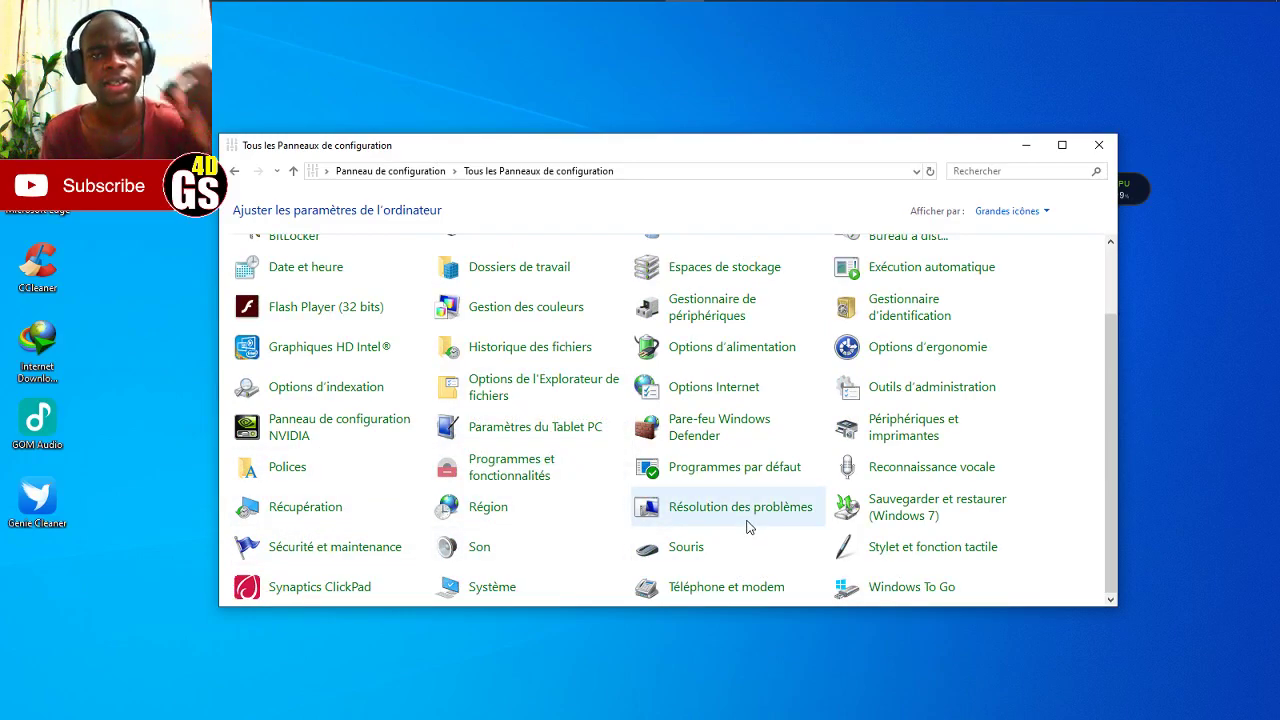
left_click(646, 15)
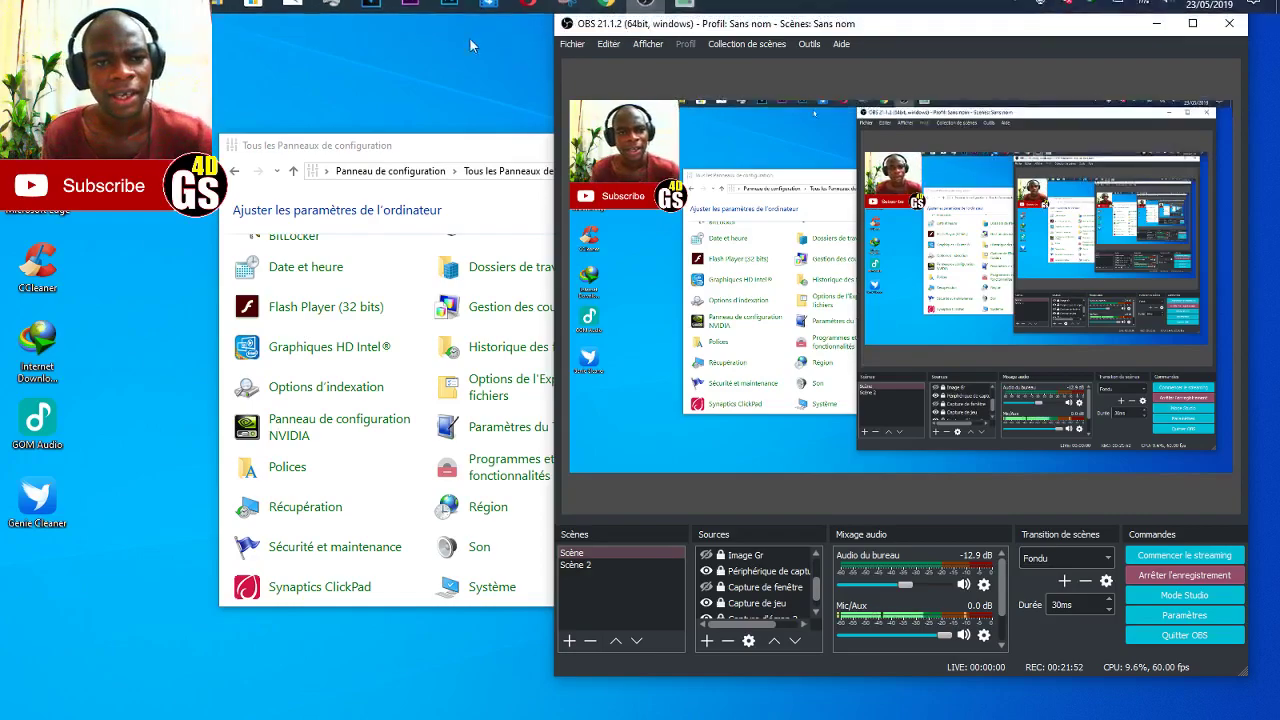
left_click(1147, 30)
scroll(450, 460, "down", 1)
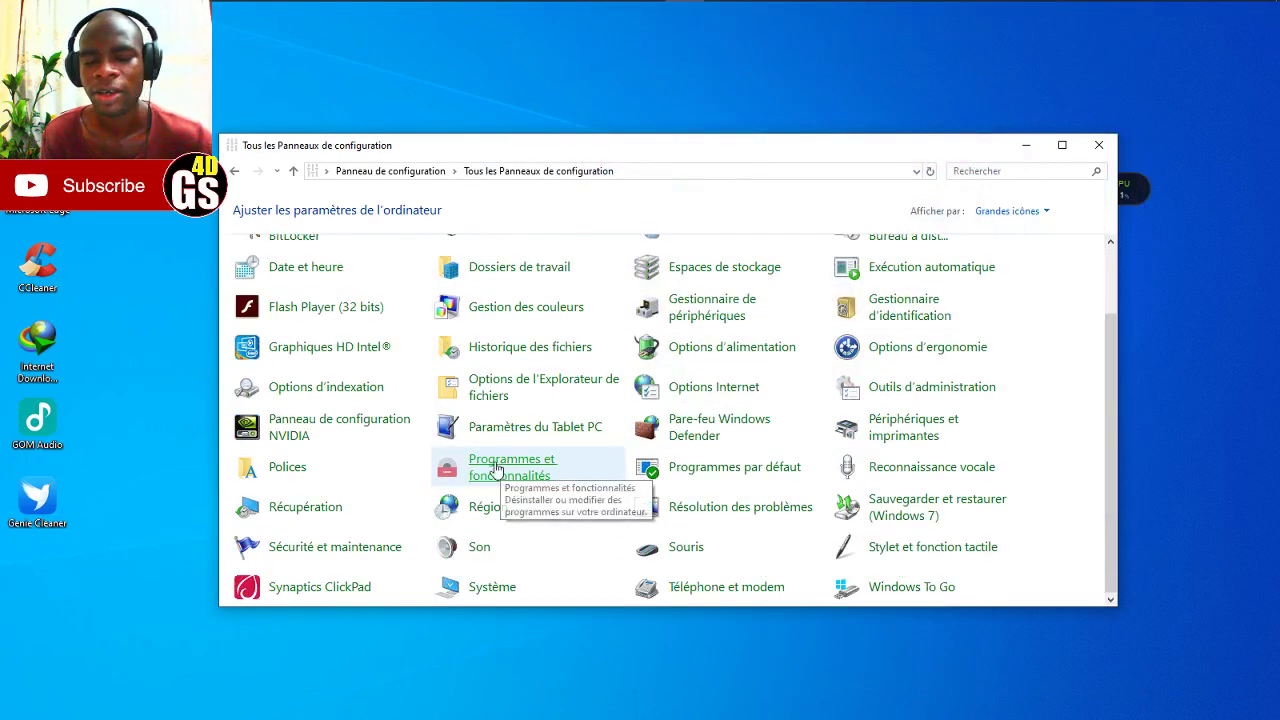
scroll(335, 450, "up", 2)
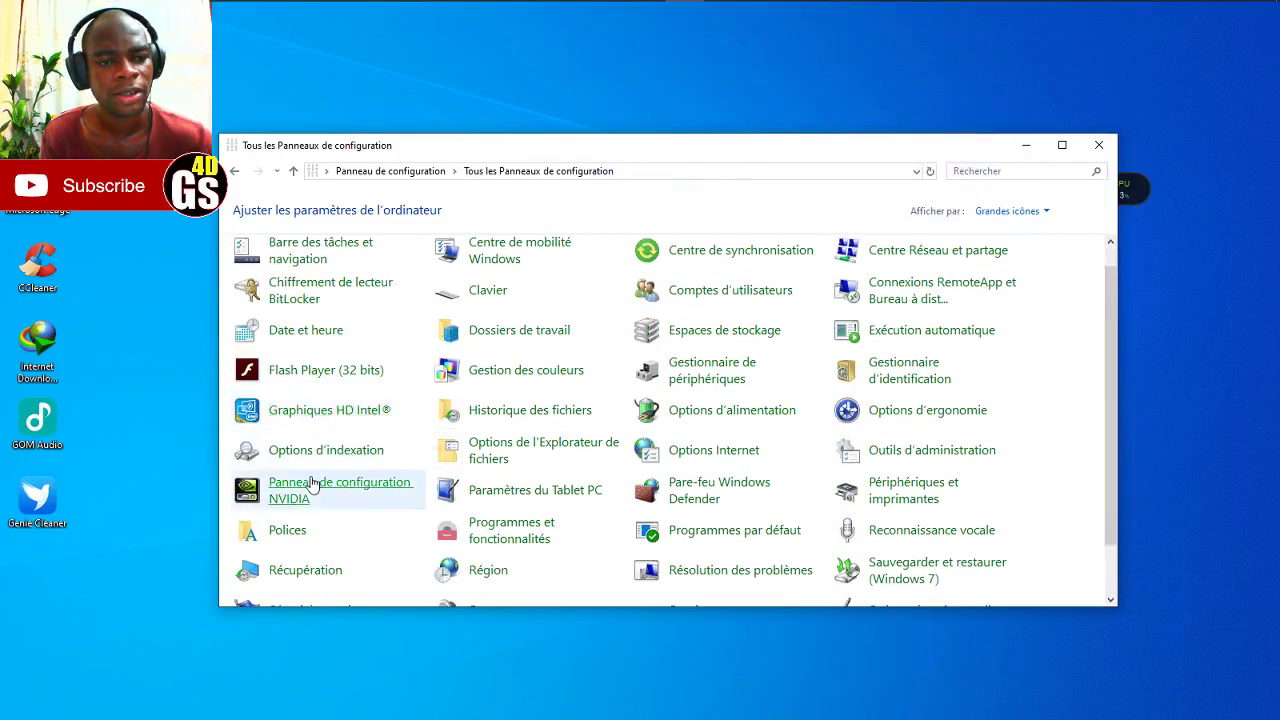
- Search the Control Panel for "REC" and open the Récupération tools
left_click(992, 172)
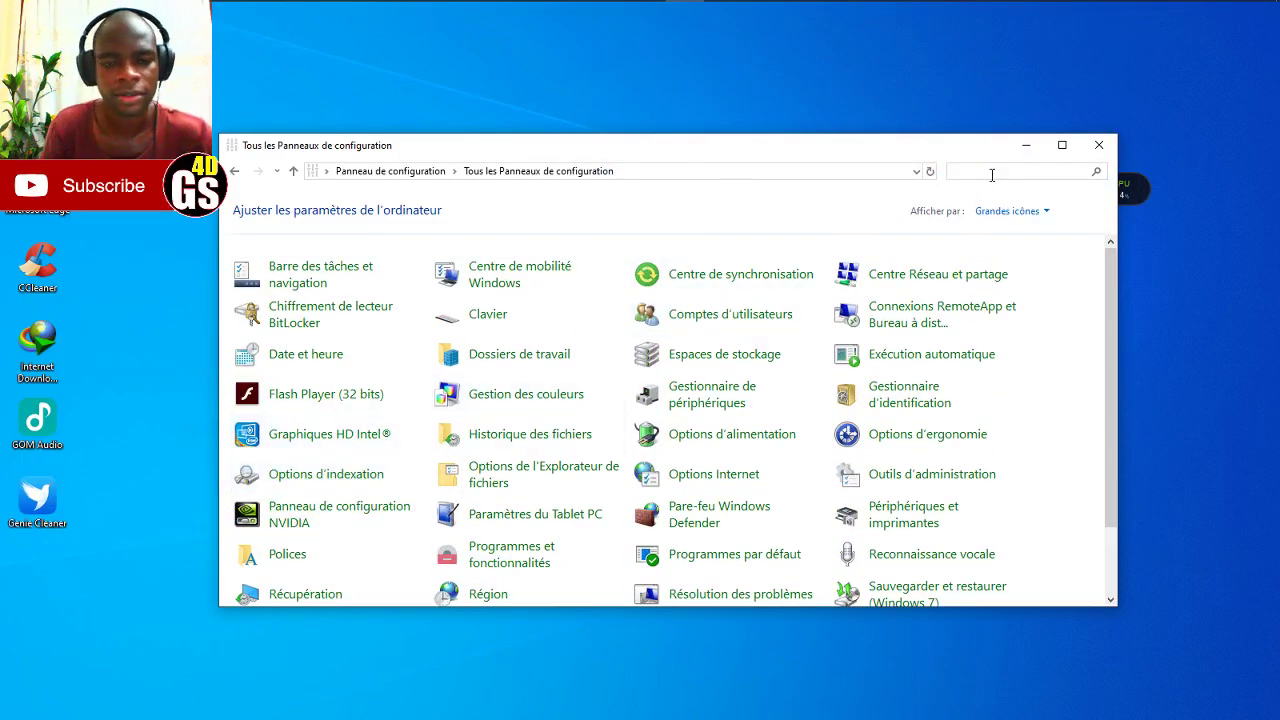
type("RECD")
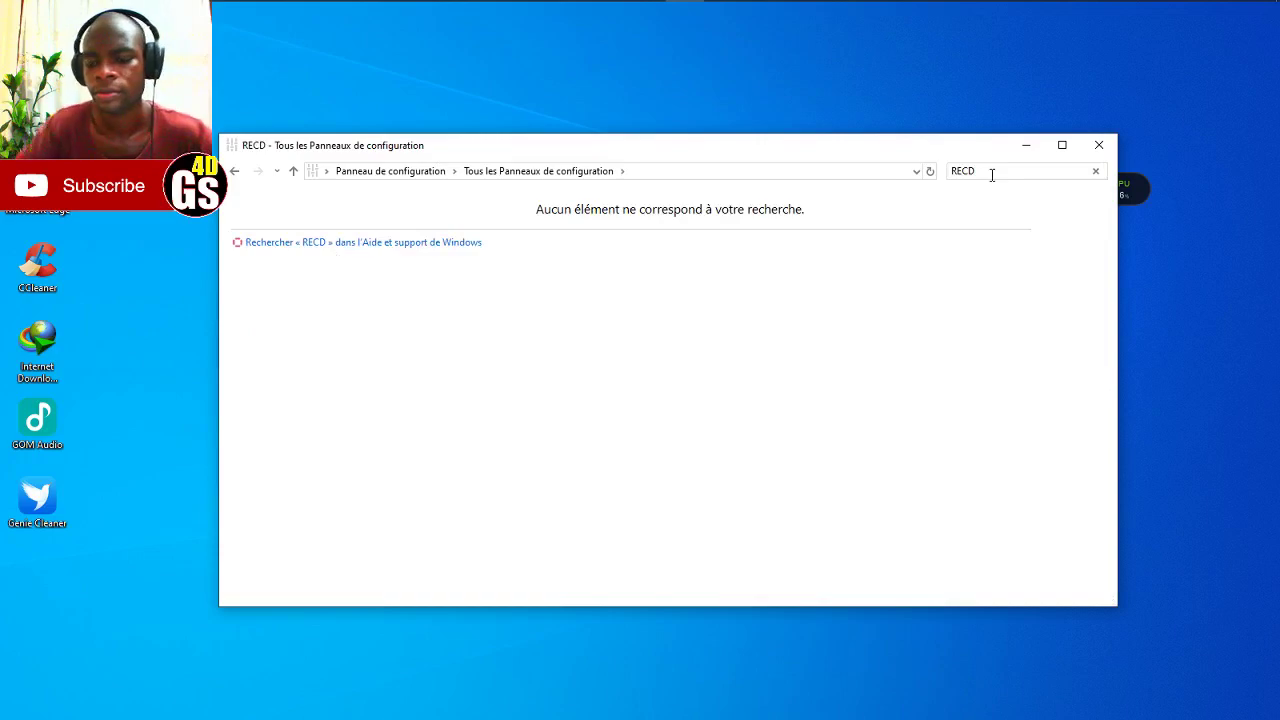
key("BackSpace")
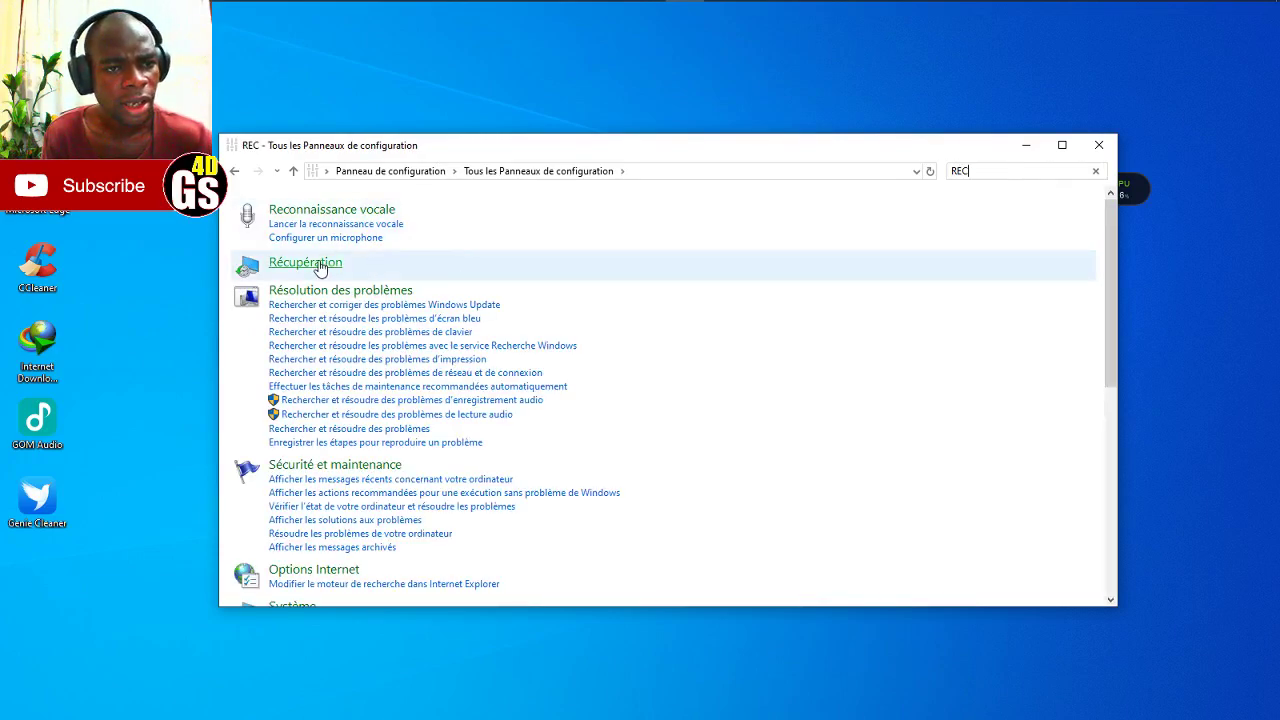
left_click(600, 269)
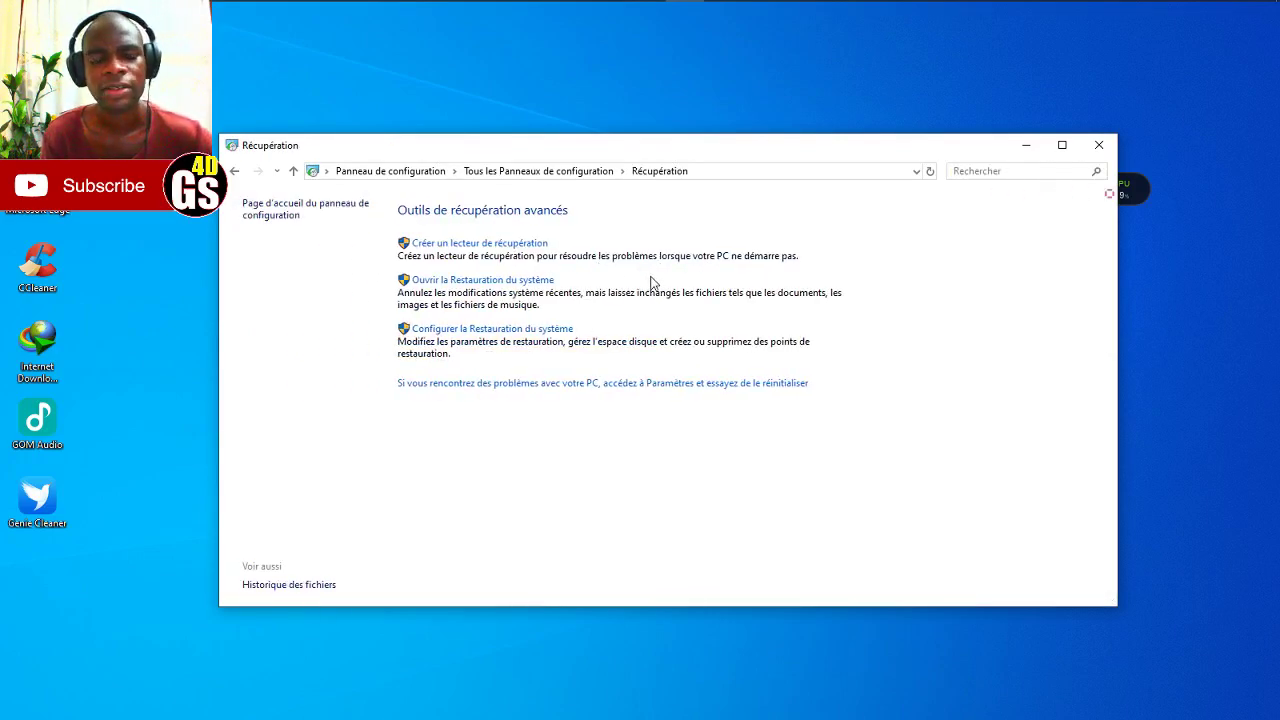
left_click(483, 250)
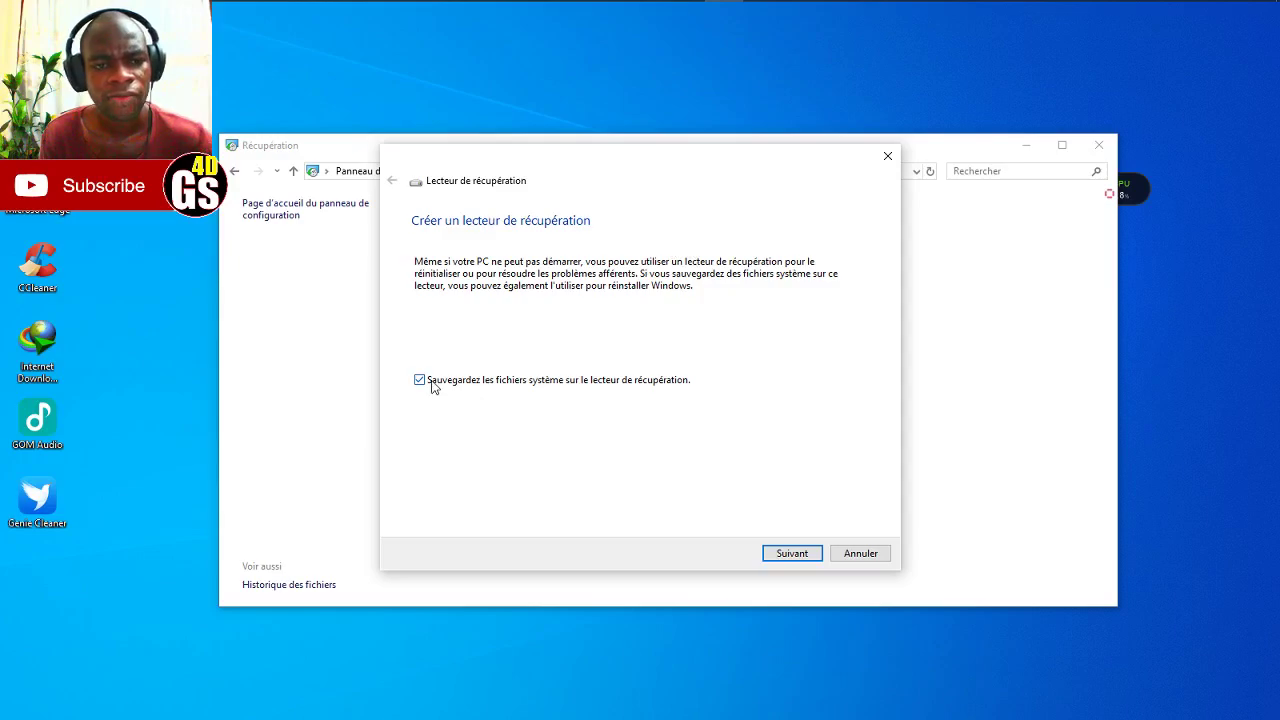
left_click(795, 554)
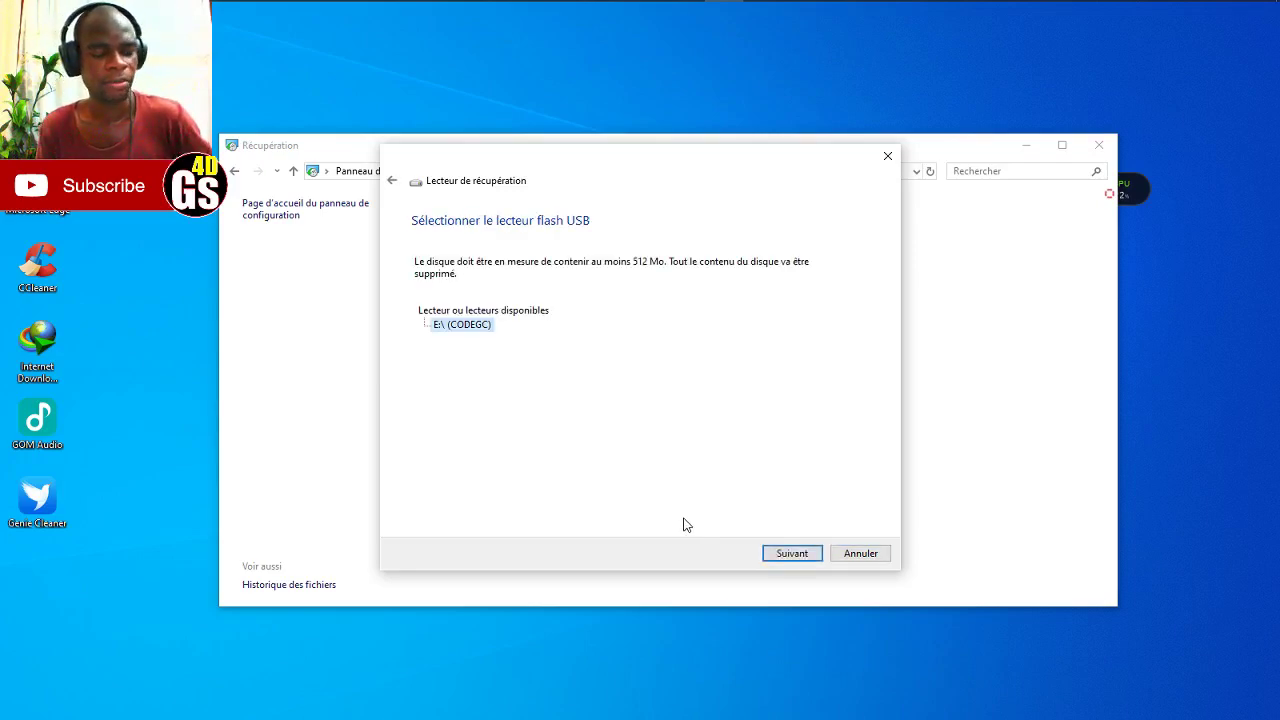
left_click(858, 553)
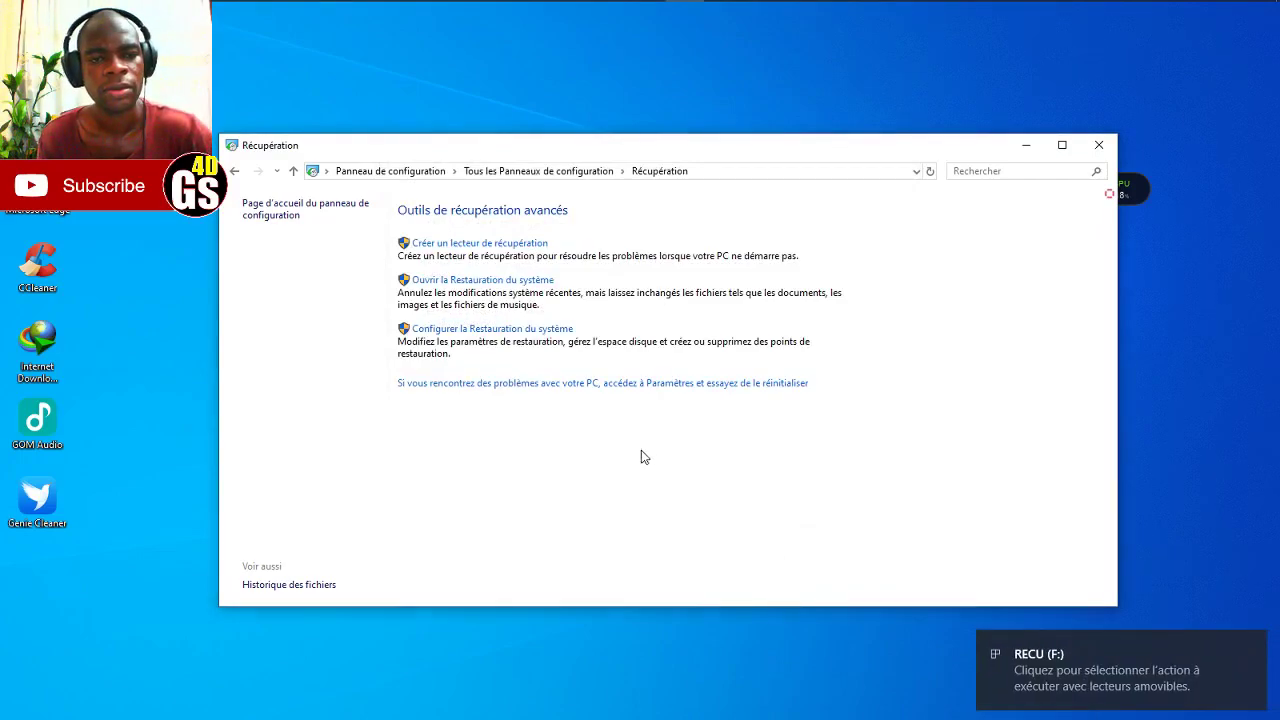
- Open Ce PC in File Explorer, inspect the contents of the RECU (F:) USB drive, and return to the drive overview
key("super+e")
left_click(330, 290)
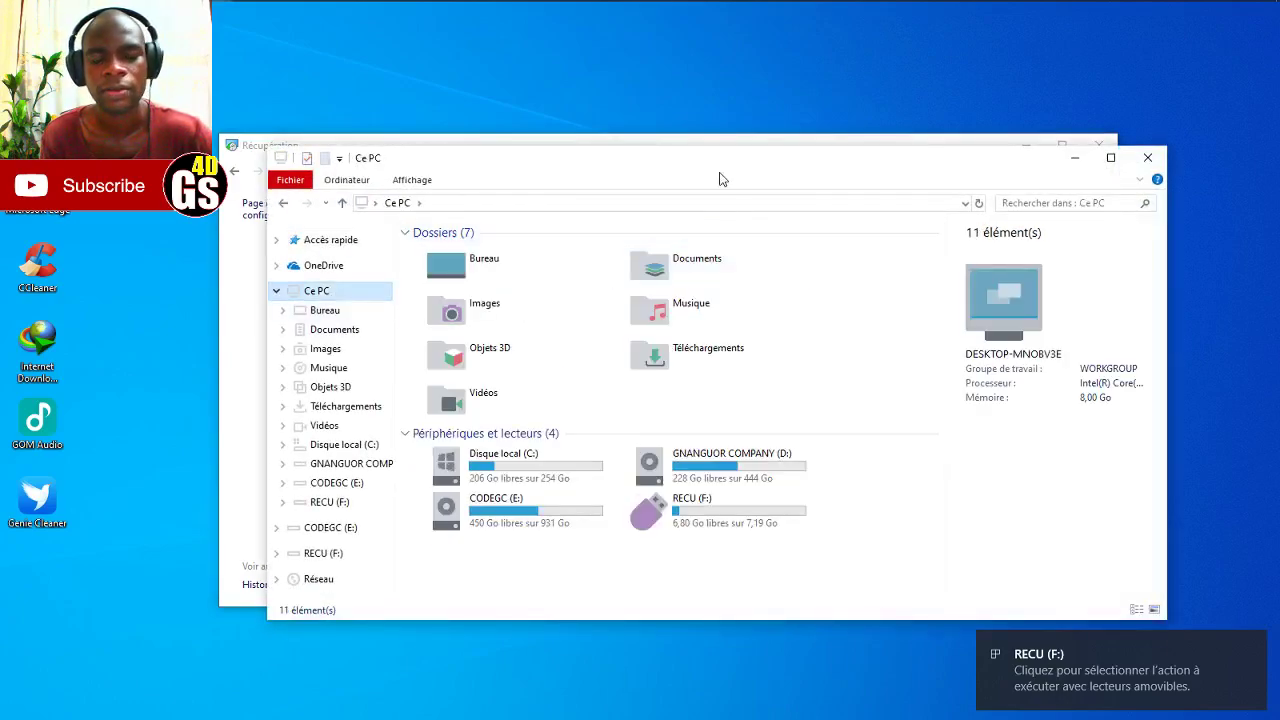
left_click_drag(708, 167, 498, 71)
double_click(498, 430)
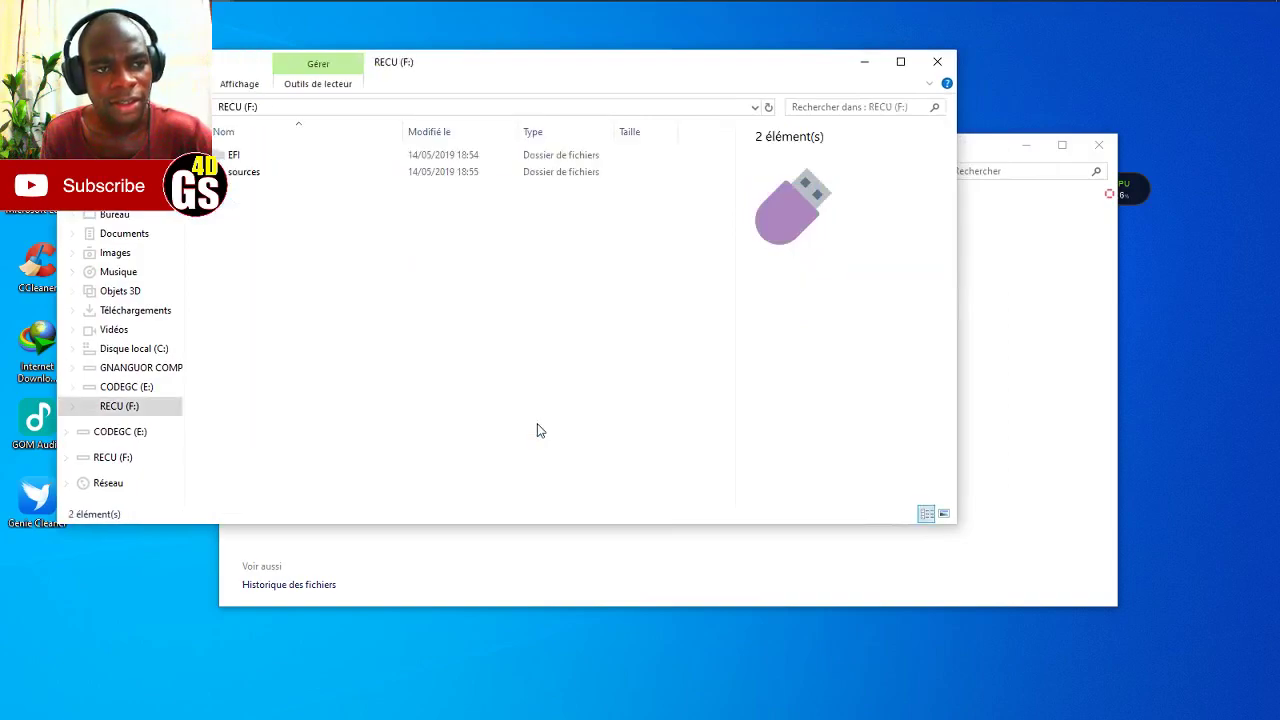
key("alt+Left")
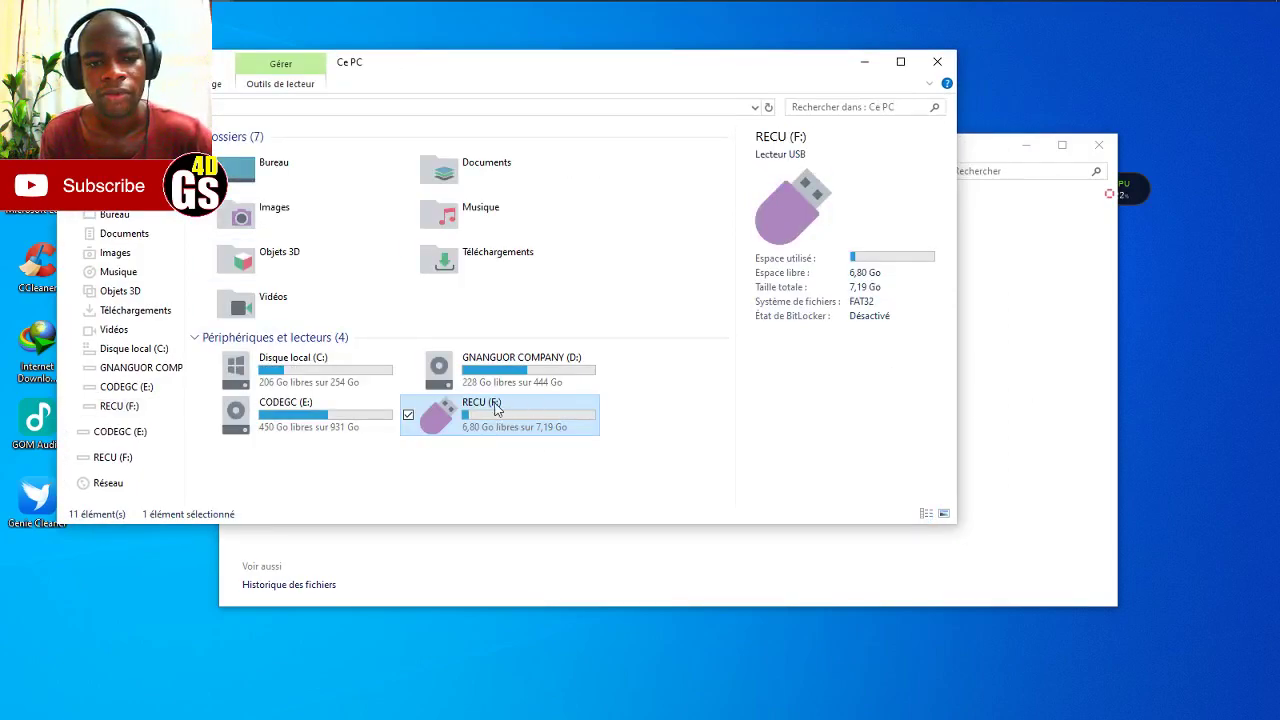
- Start creating a recovery drive from the Récupération tools, using F:\ (RECU) as the target USB drive
left_click(1101, 380)
left_click(504, 250)
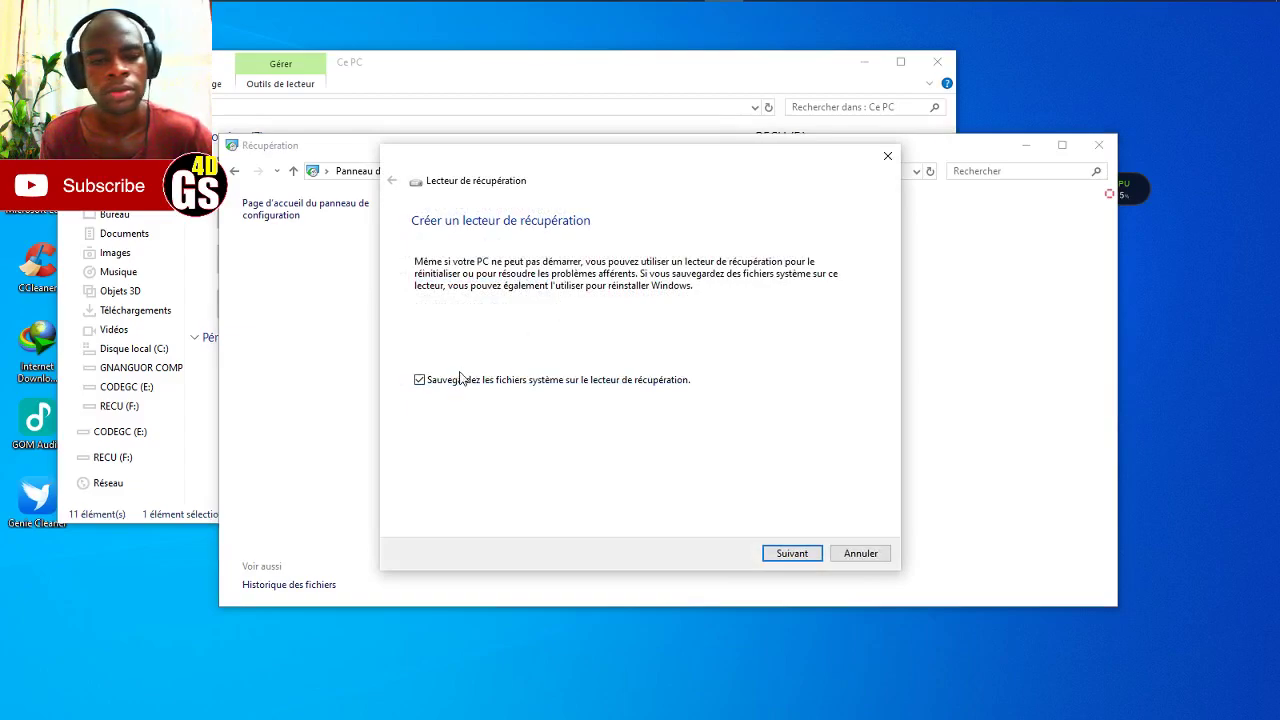
left_click(806, 553)
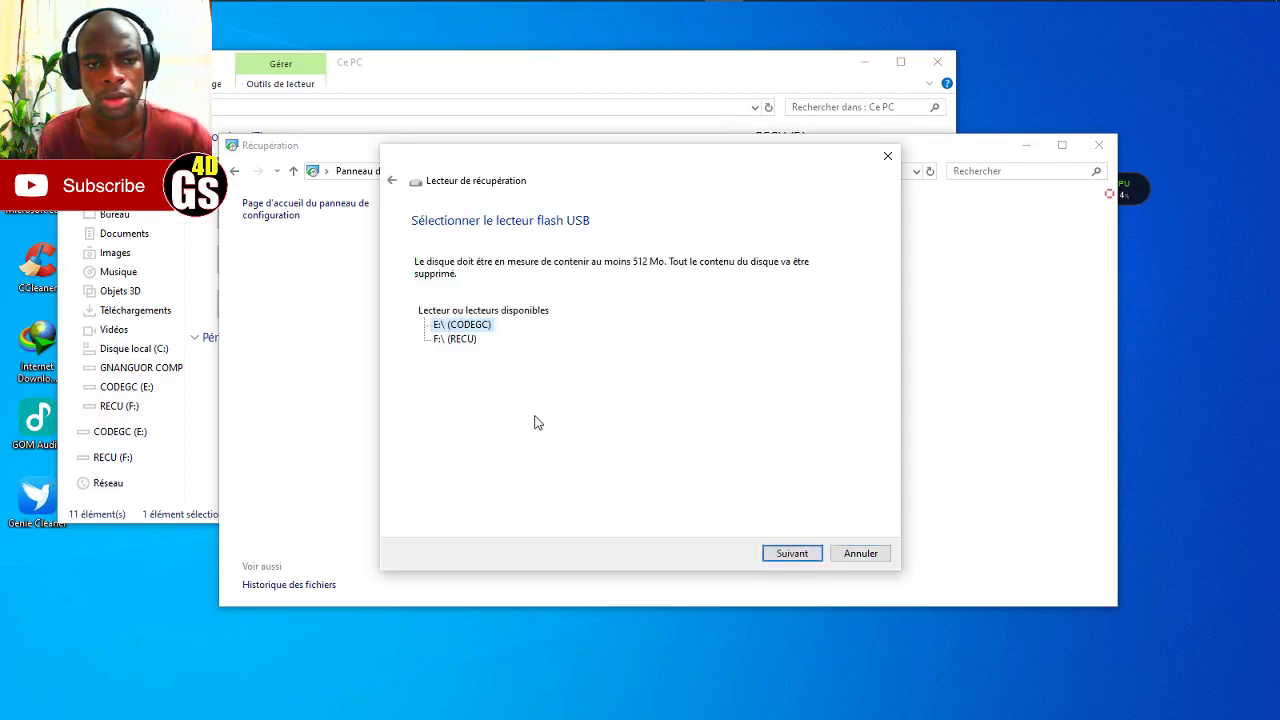
left_click(465, 339)
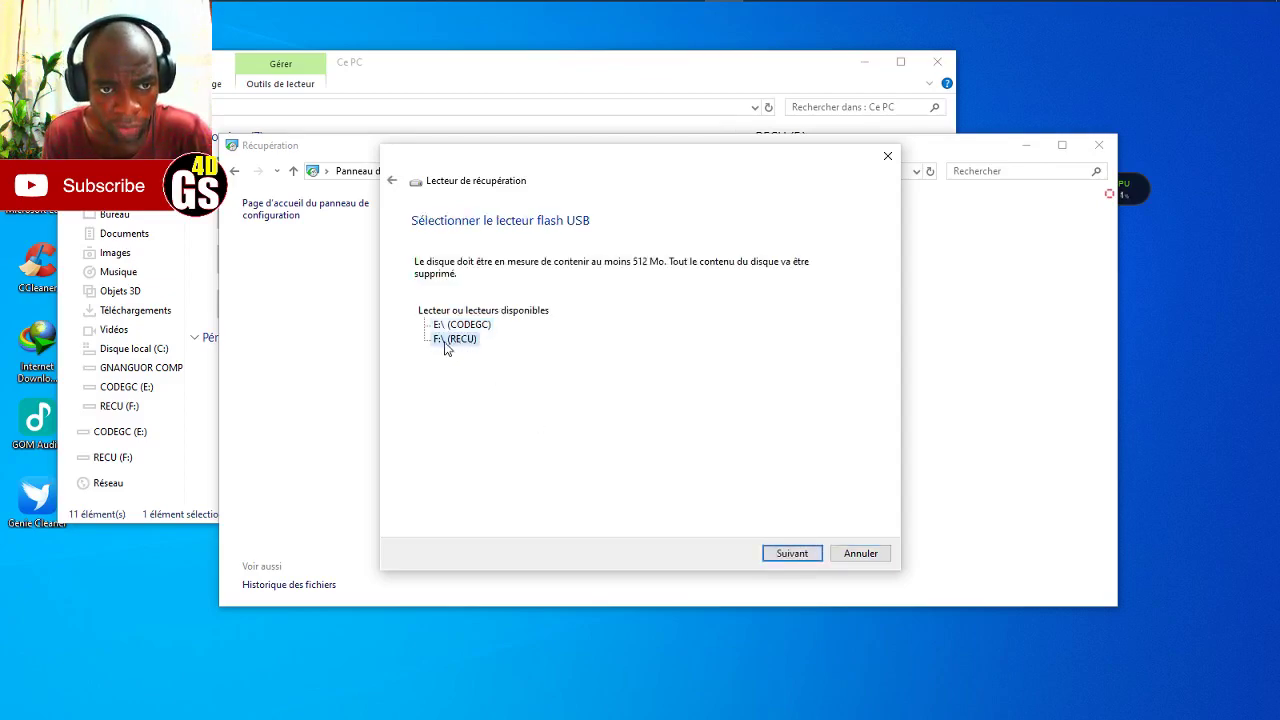
left_click(808, 554)
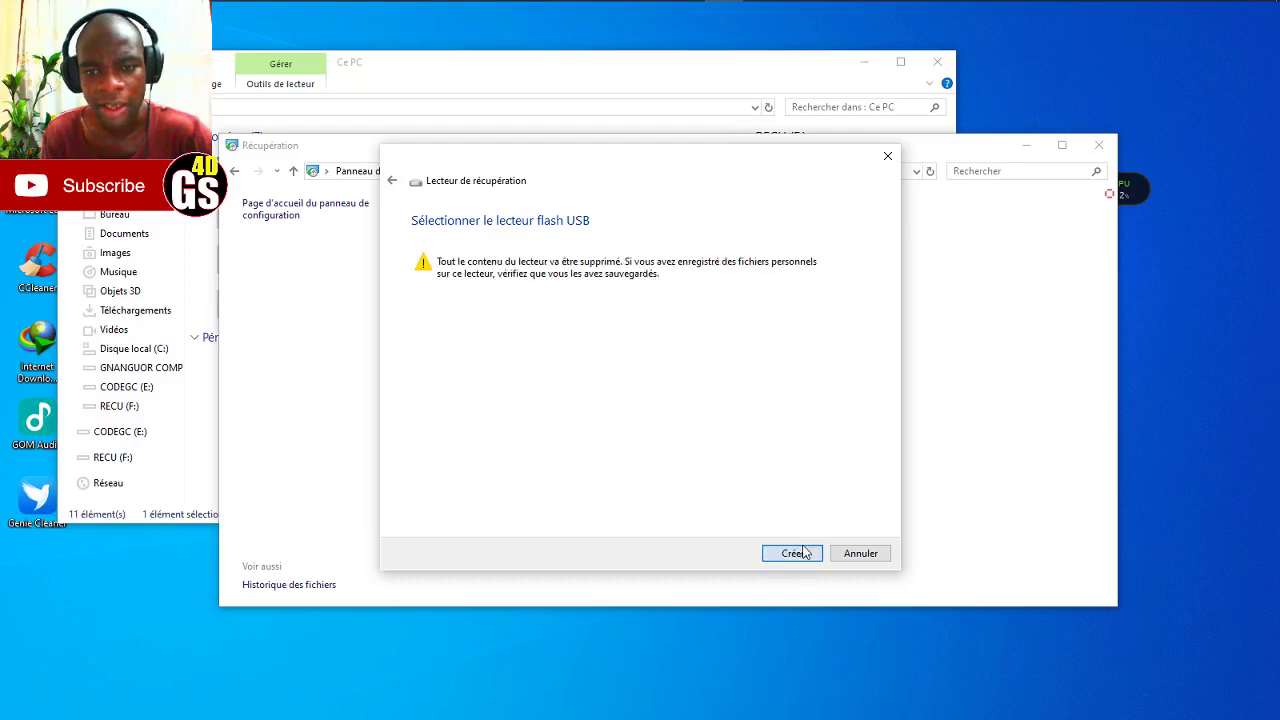
left_click(811, 556)
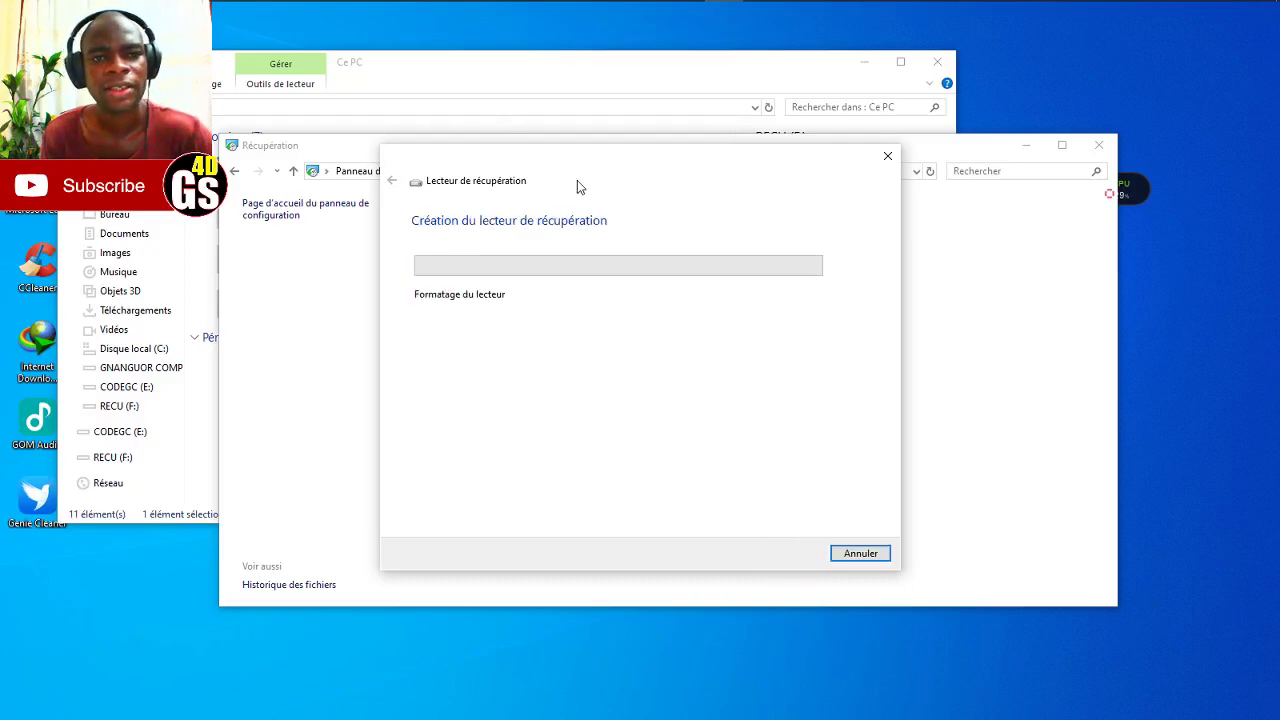
- Check the F: drive in Ce PC during the creation and finish the recovery drive wizard once it completes
left_click_drag(603, 168, 889, 112)
left_click(640, 69)
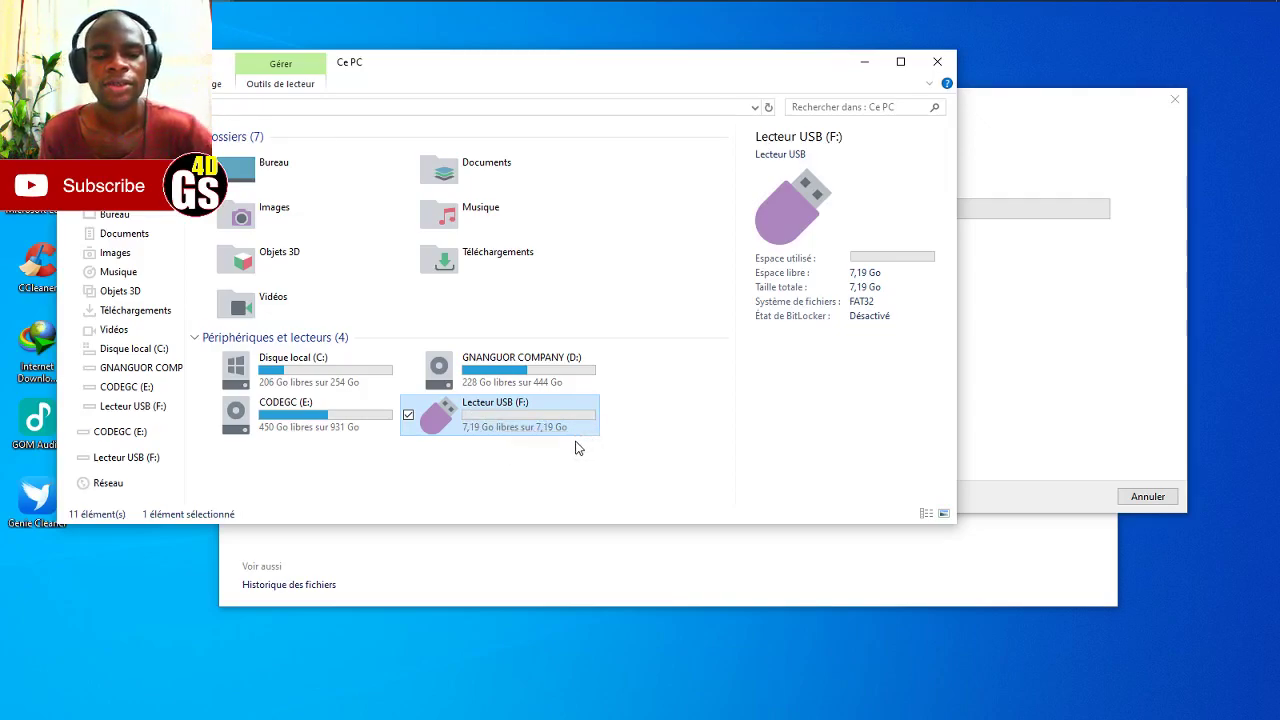
left_click(1059, 110)
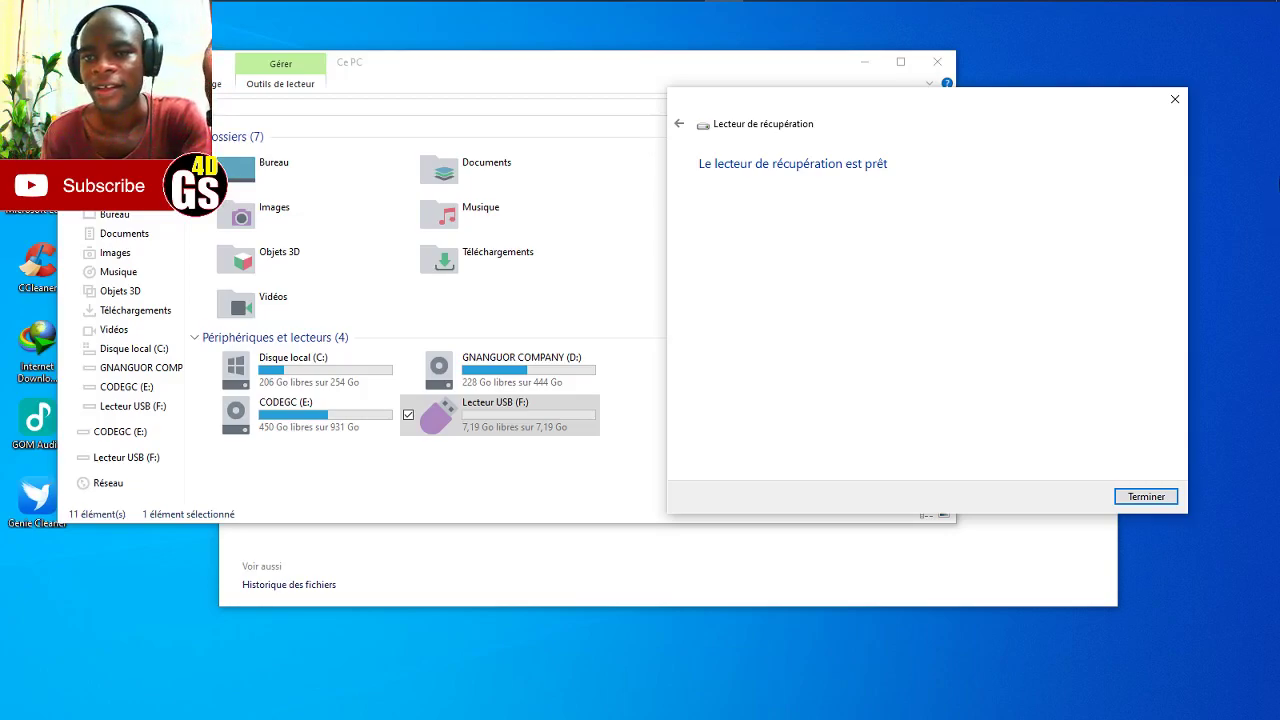
left_click(1146, 496)
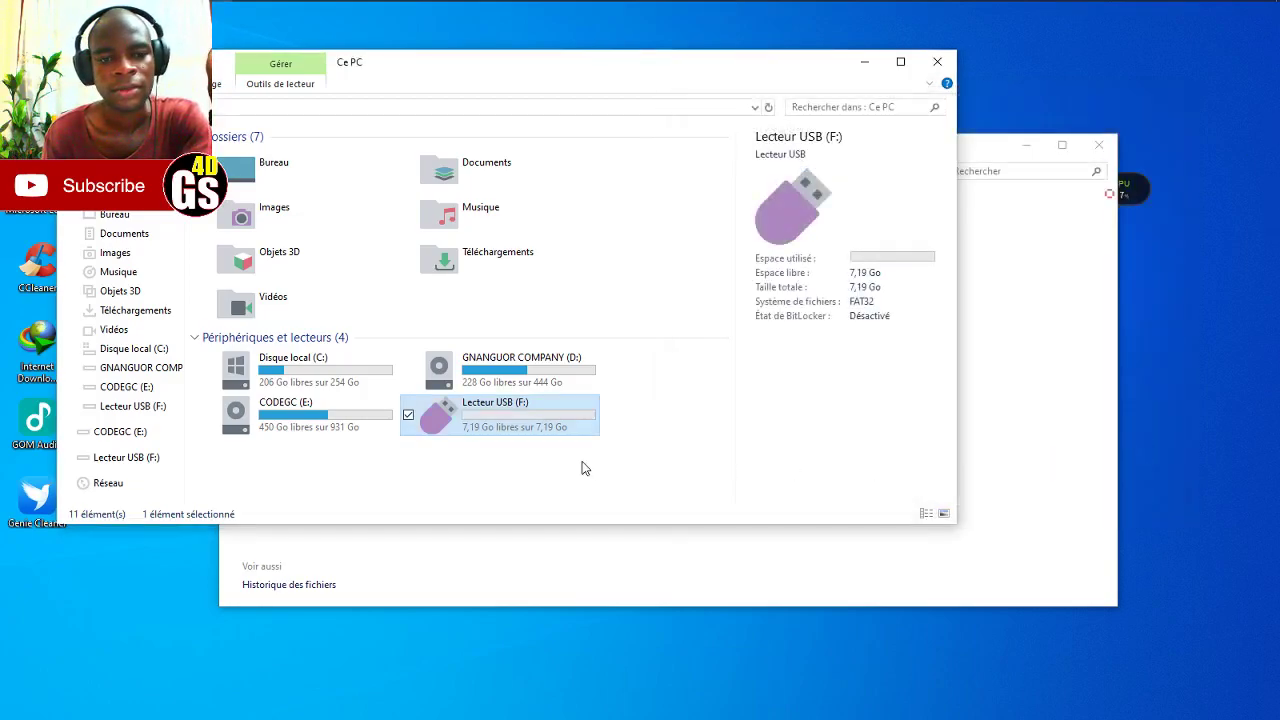
- Open Lecteur USB (F:) to inspect the recovery files and go back to Ce PC
double_click(525, 425)
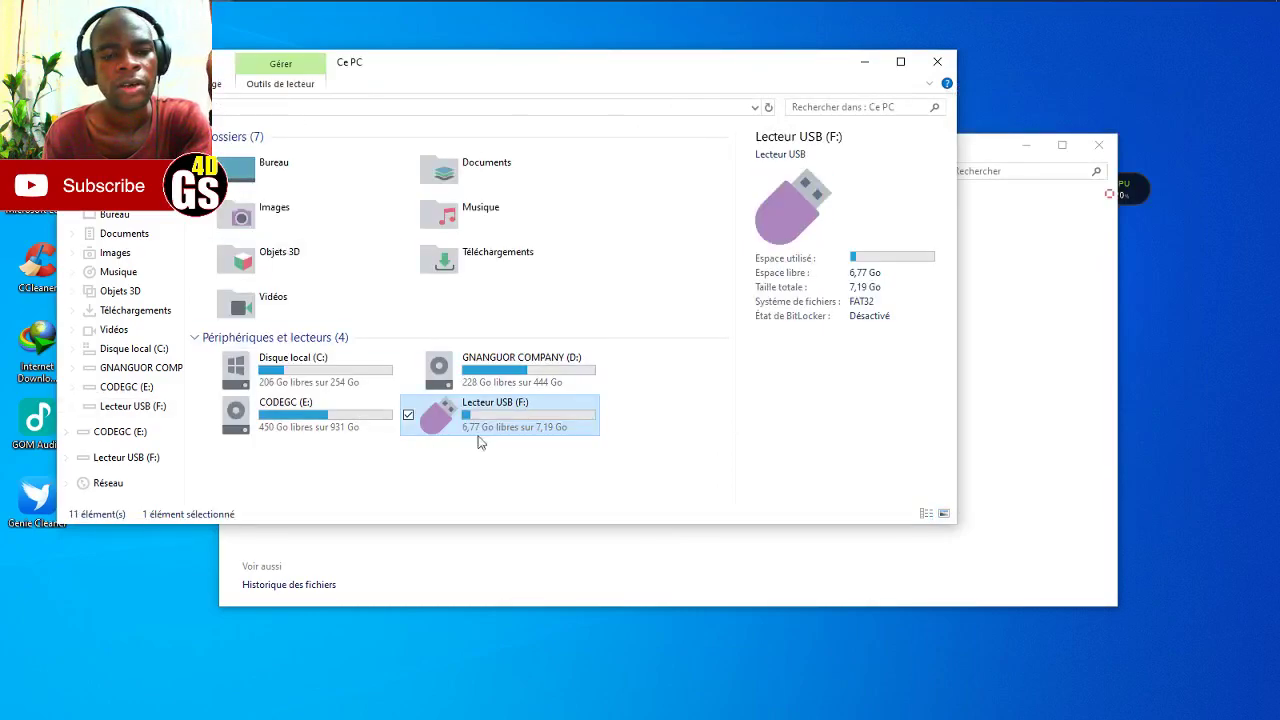
double_click(500, 428)
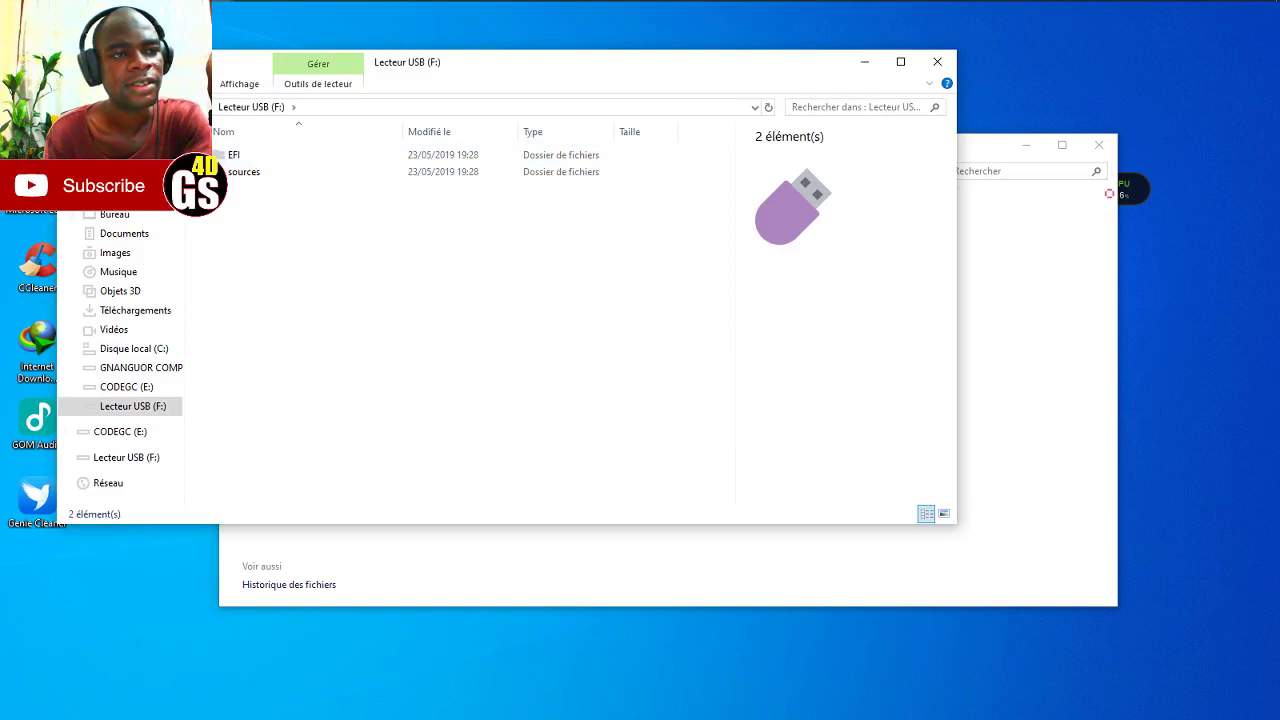
key("alt+Left")
- Rename the Lecteur USB (F:) drive as REC in Ce PC
left_click(508, 403)
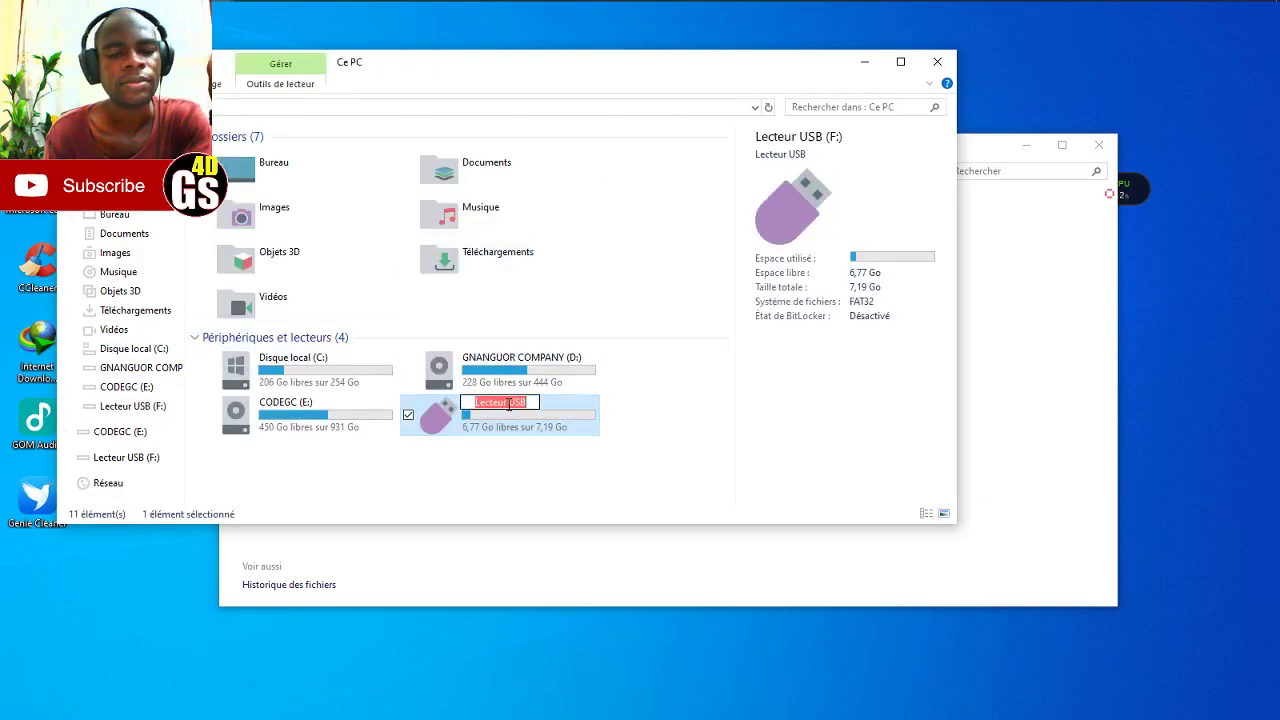
type("REC")
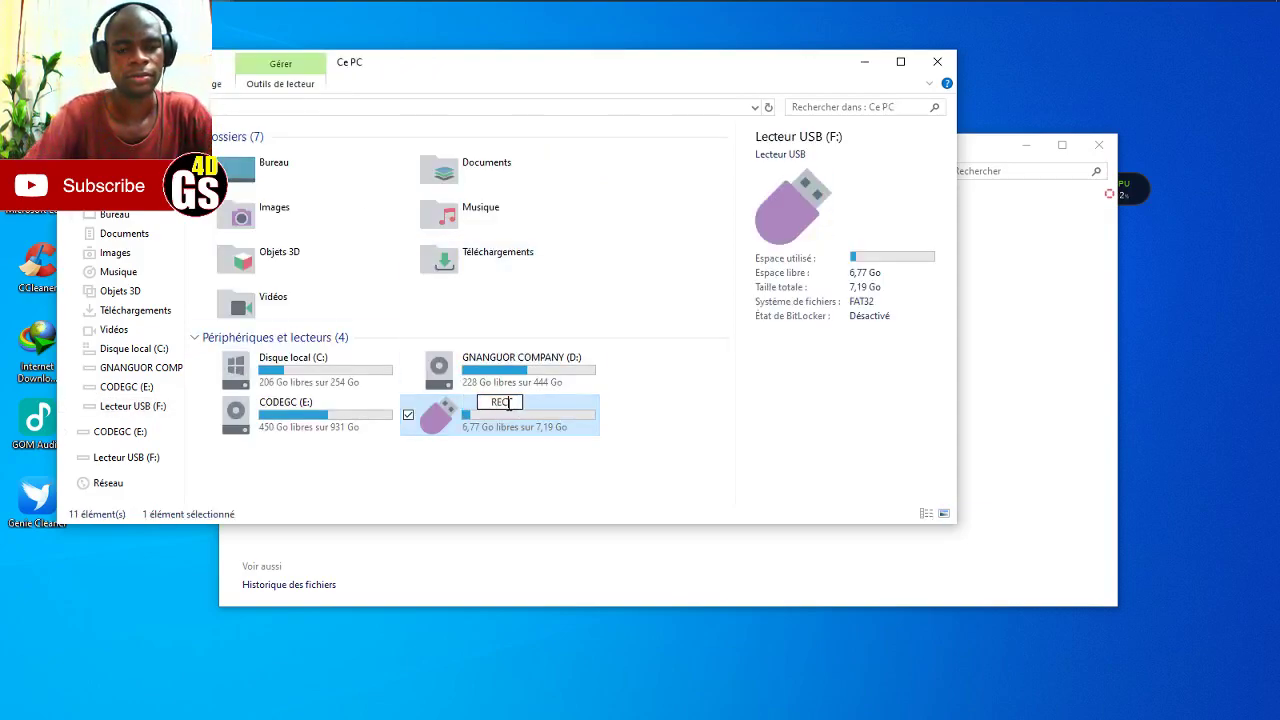
key("Return")
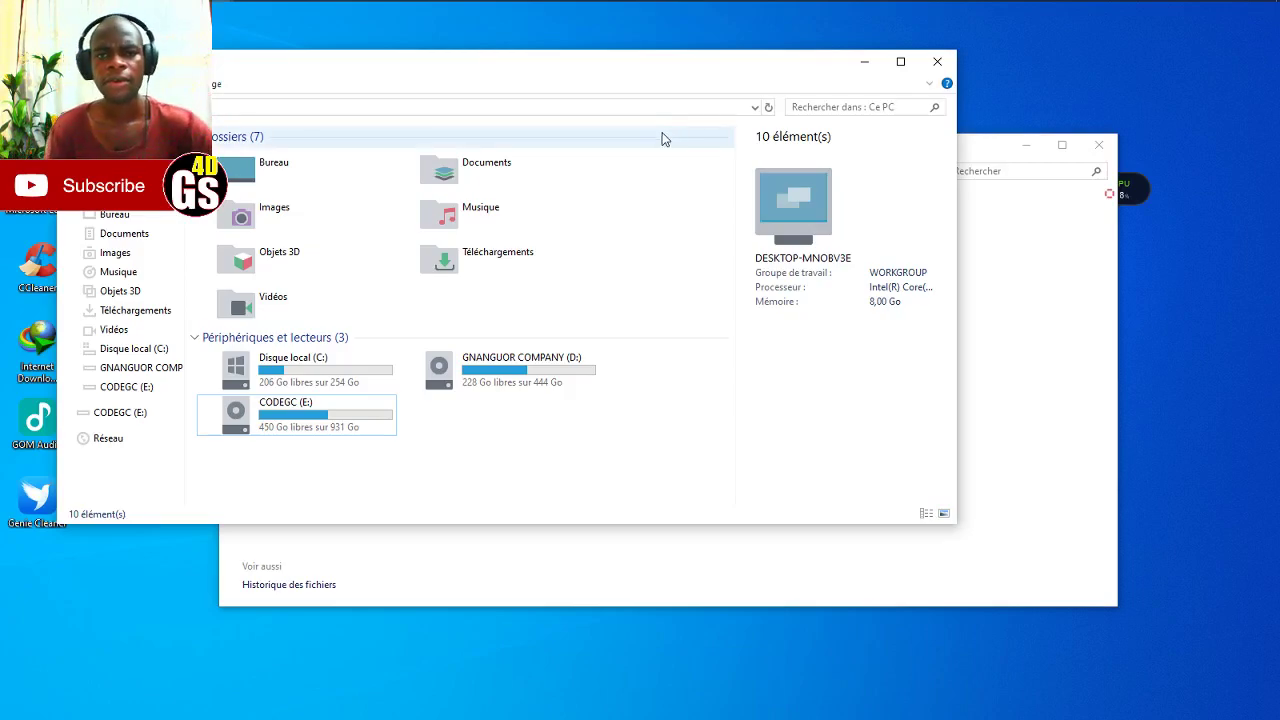
- Bring the Récupération window forward and go back to the Panneau de configuration home page
left_click(686, 12)
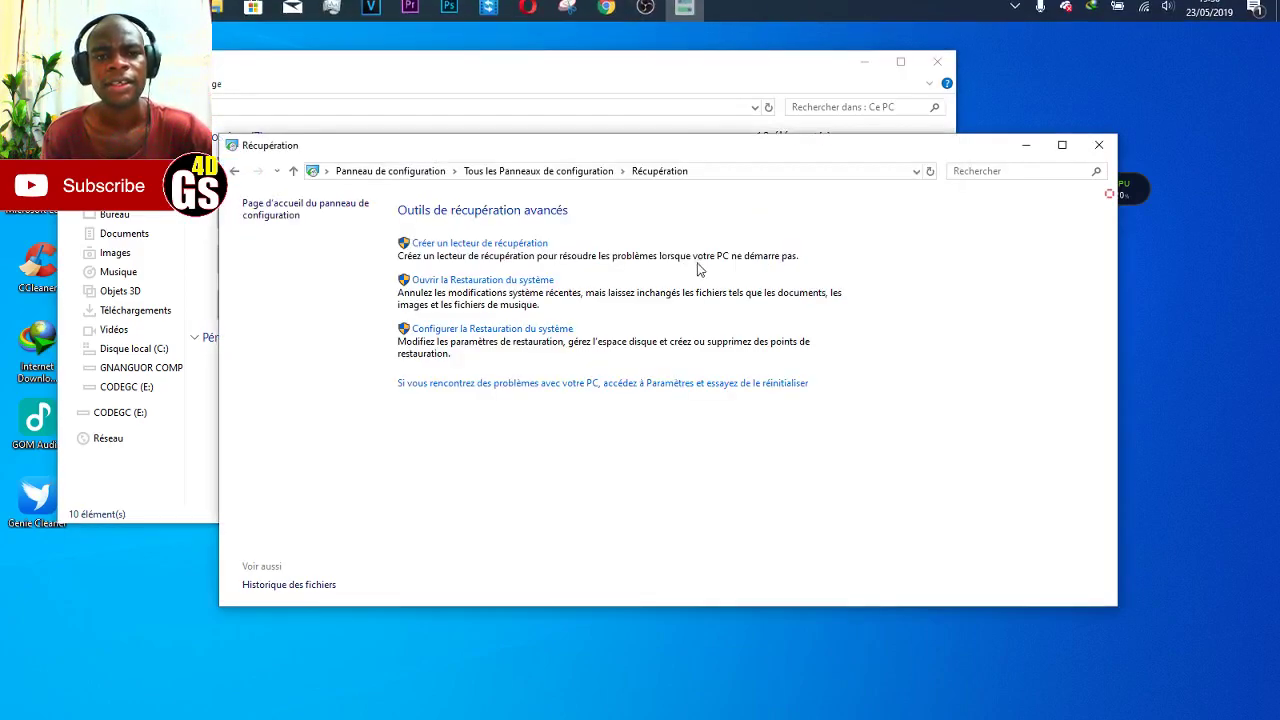
left_click(390, 171)
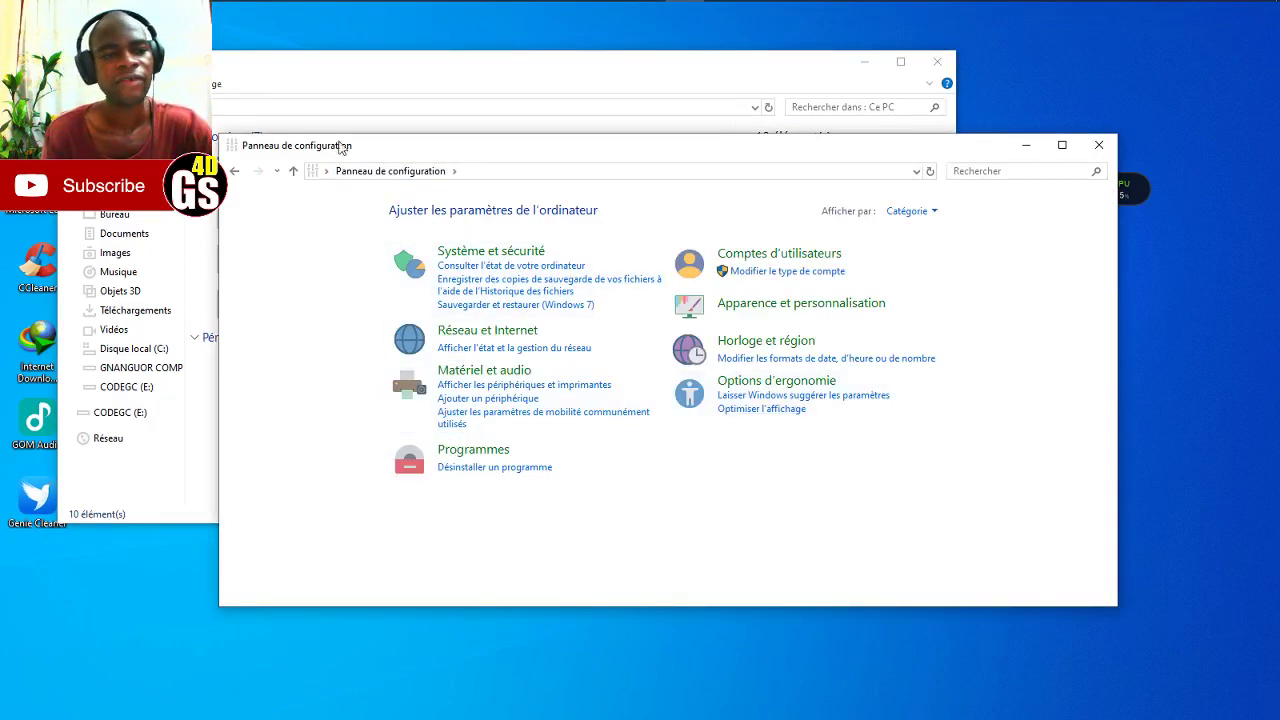
- Open the account settings, review the sign-in methods under Options de connexion, and close Settings
key("super")
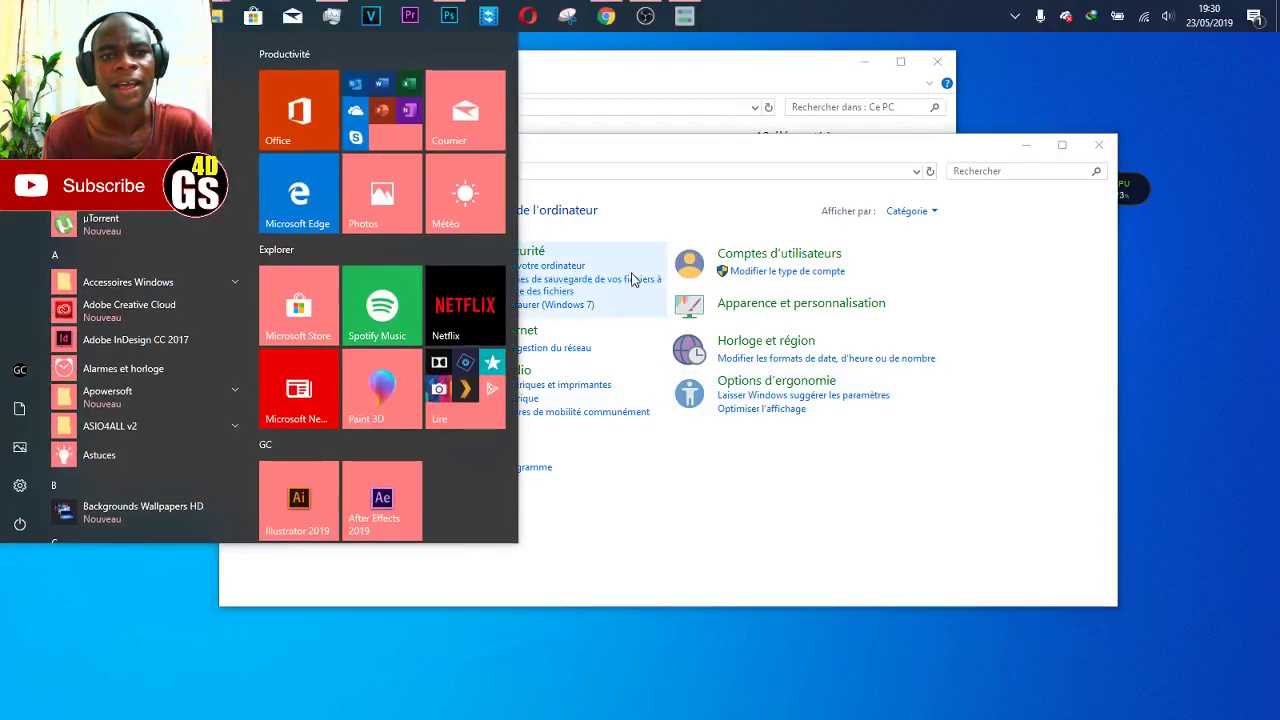
left_click(22, 373)
left_click(95, 283)
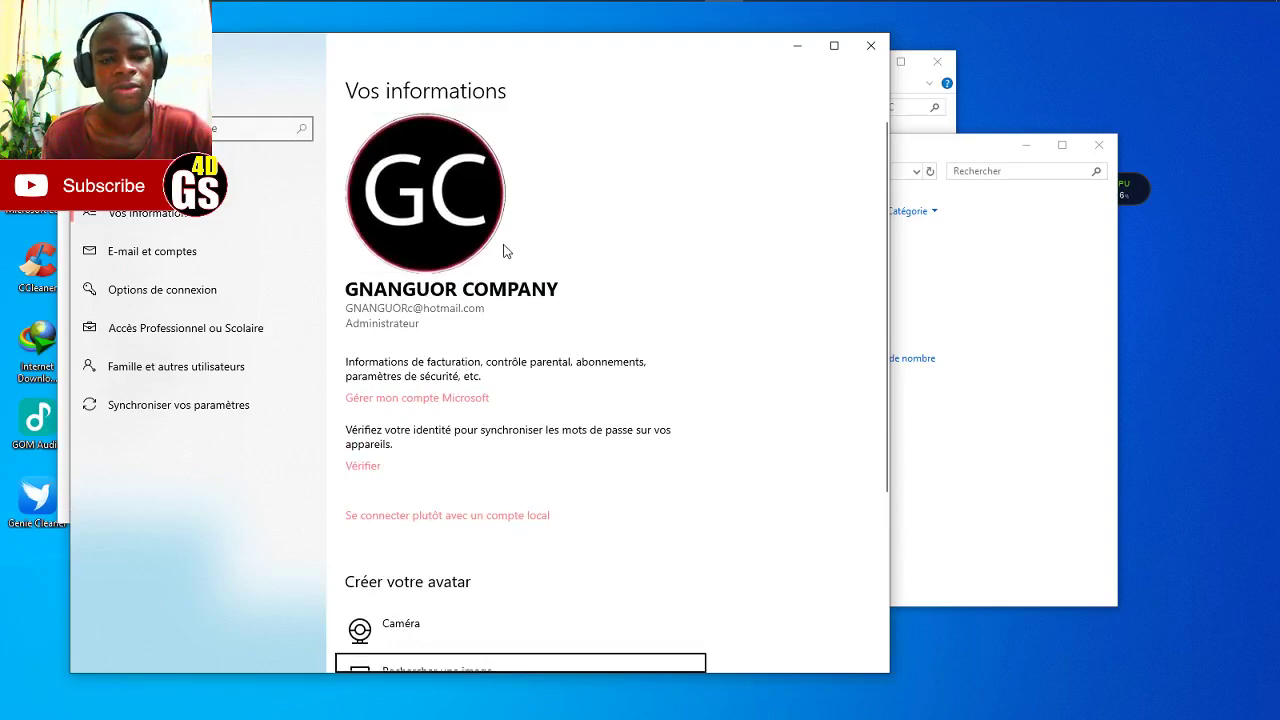
left_click(160, 289)
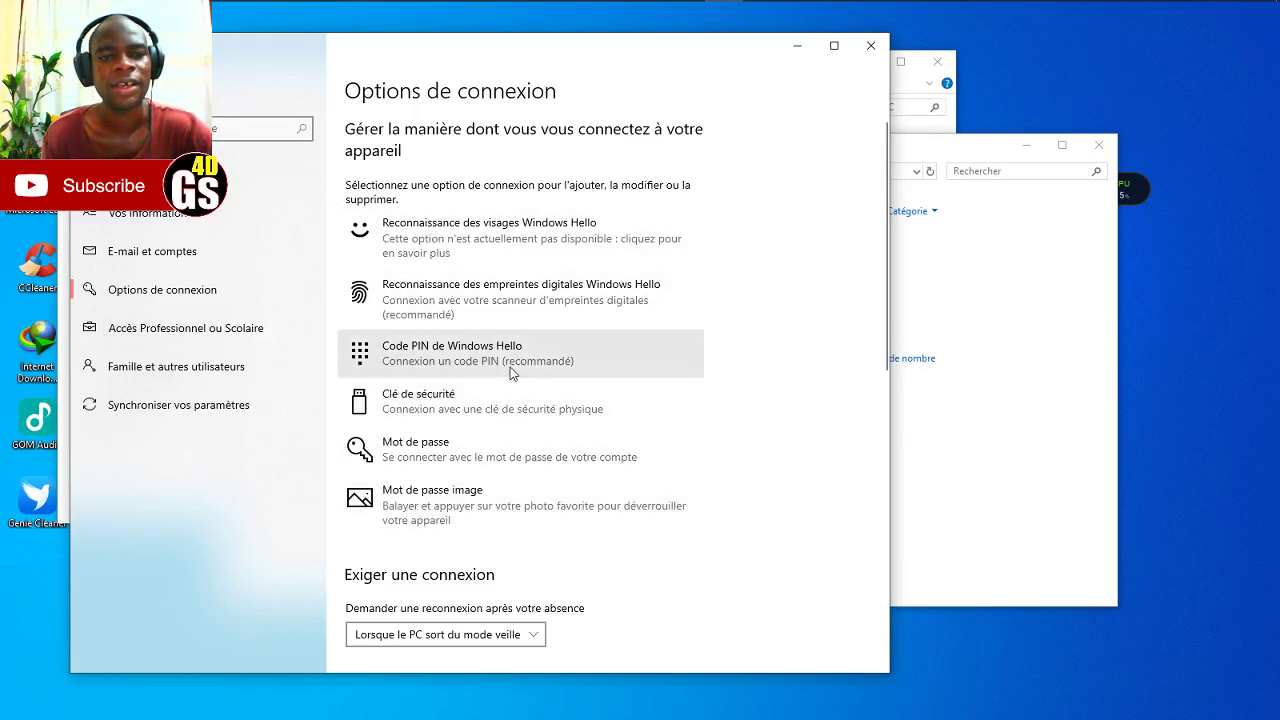
scroll(514, 369, "down", 5)
scroll(511, 370, "up", 5)
scroll(511, 370, "up", 1)
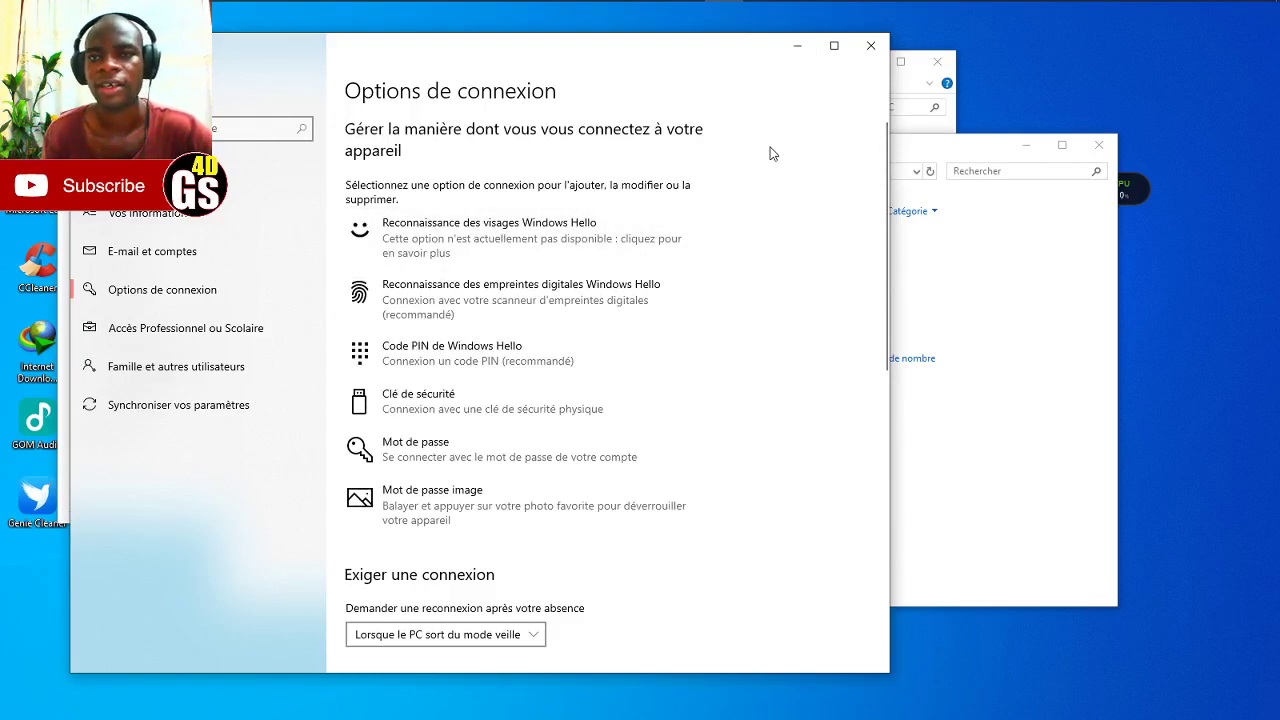
left_click(870, 45)
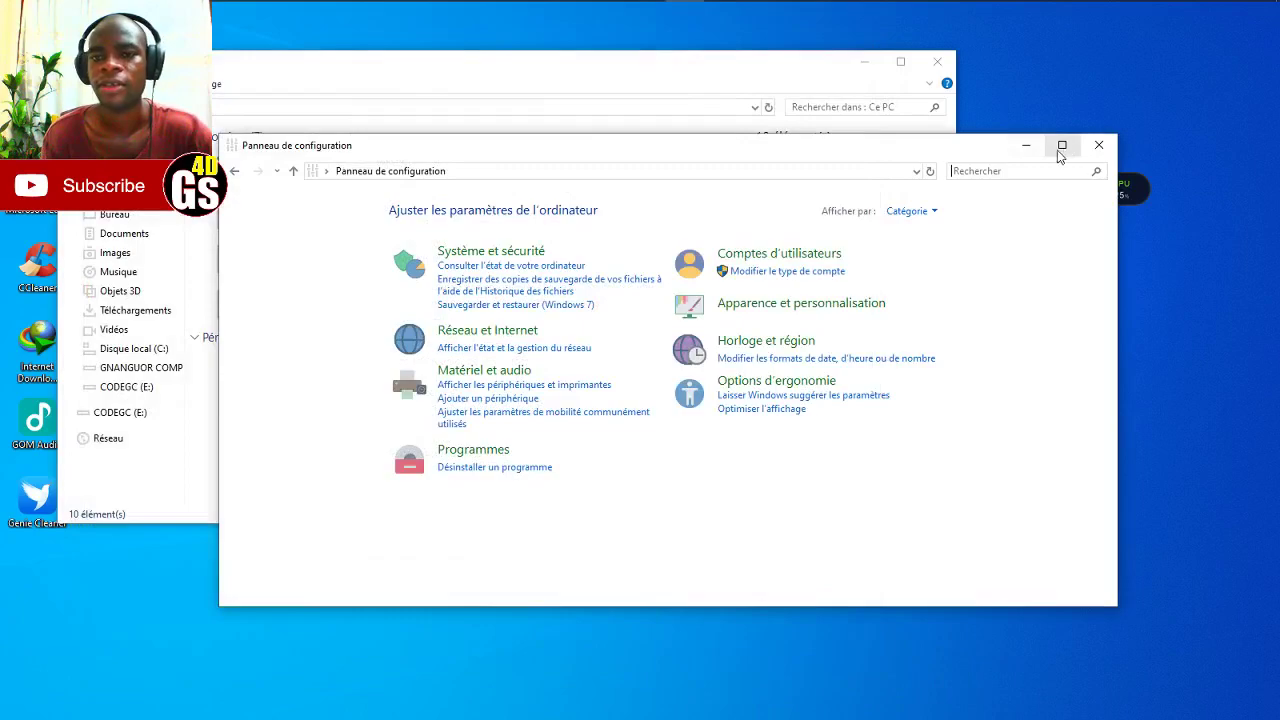
- Display Tous les Panneaux de configuration, look through the available items, and close the Control Panel
left_click(994, 166)
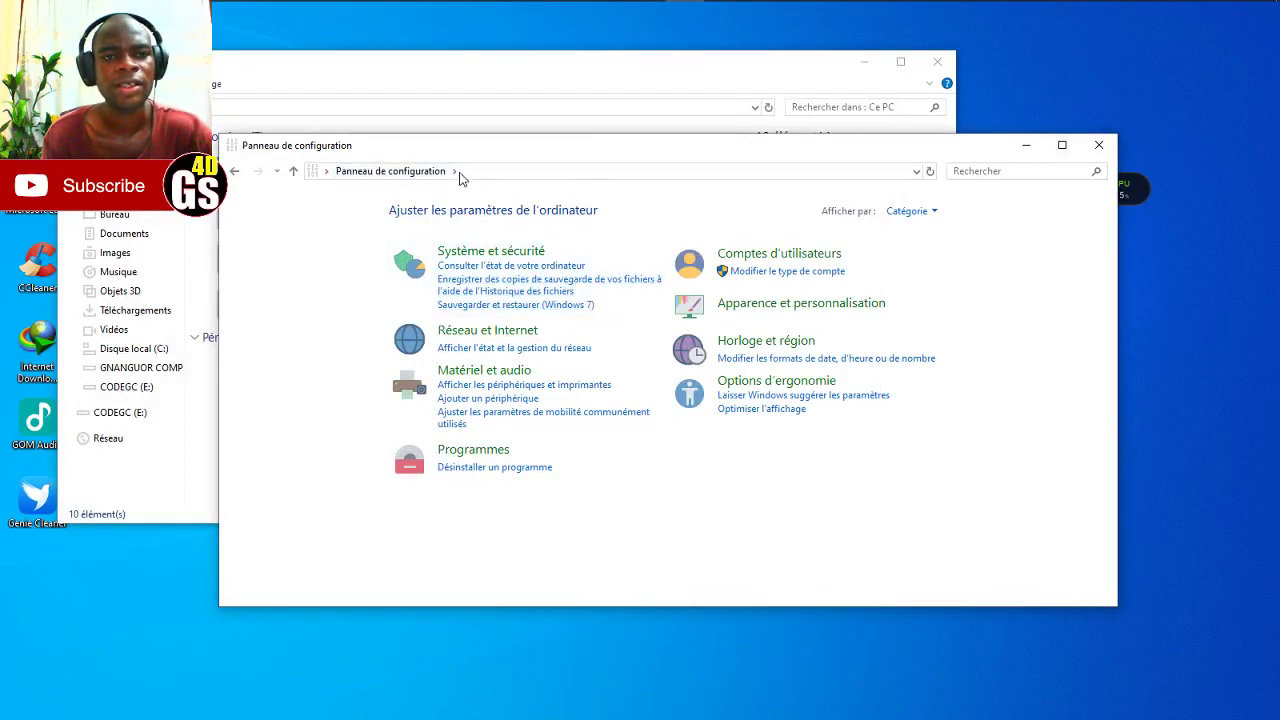
left_click(455, 172)
left_click(521, 325)
scroll(766, 430, "down", 2)
scroll(762, 425, "up", 2)
scroll(760, 414, "down", 2)
scroll(757, 403, "up", 2)
scroll(757, 414, "down", 2)
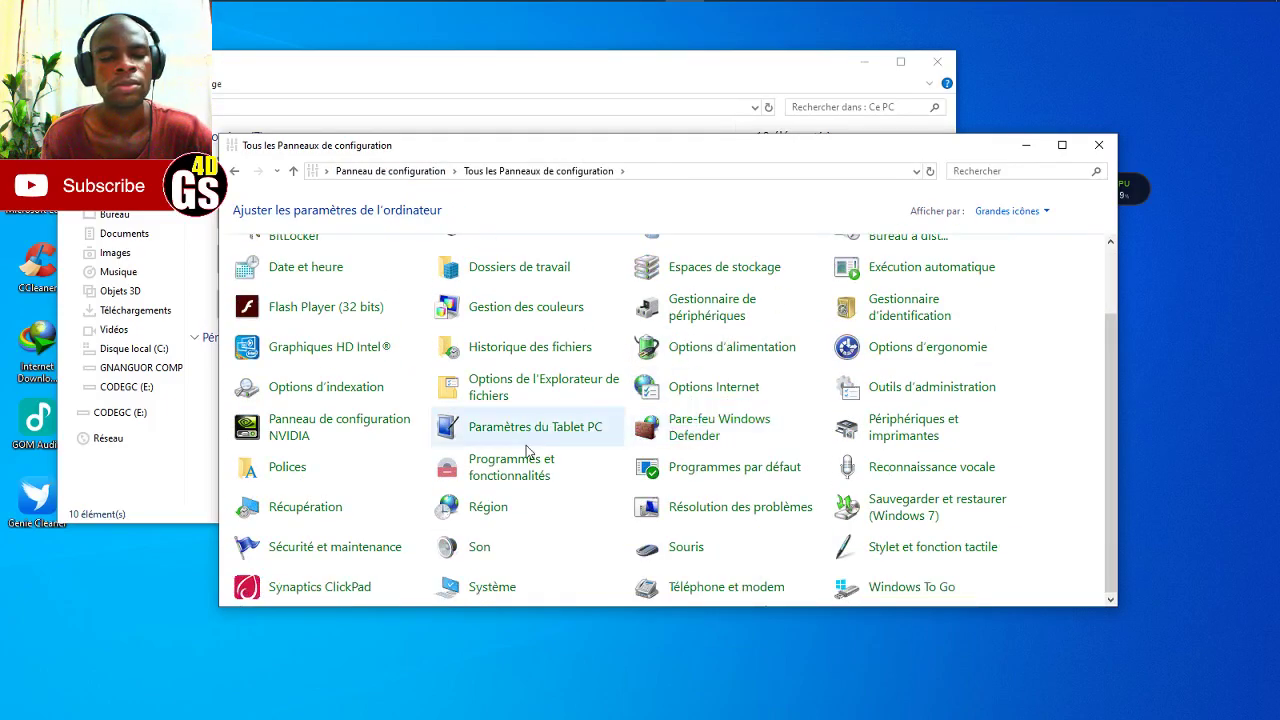
left_click(1099, 145)
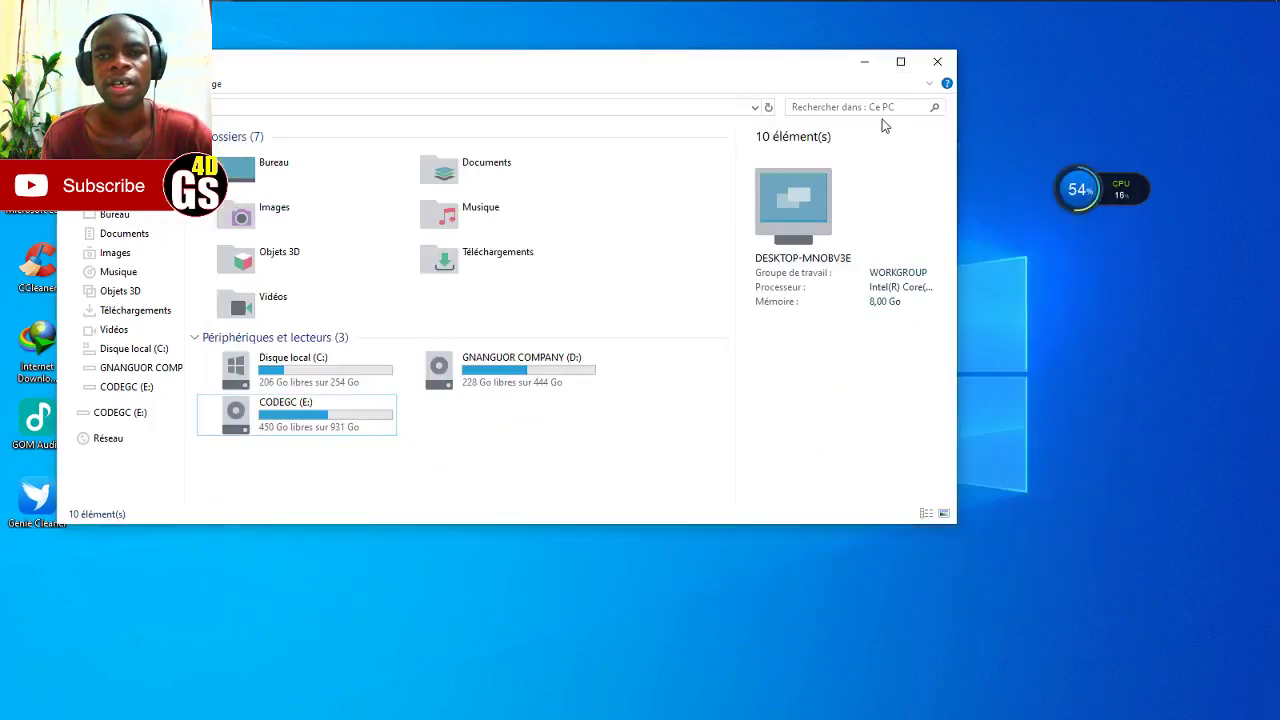
- Minimize the Ce PC window and open Panneau de configuration NVIDIA from the desktop
left_click(864, 62)
right_click(675, 112)
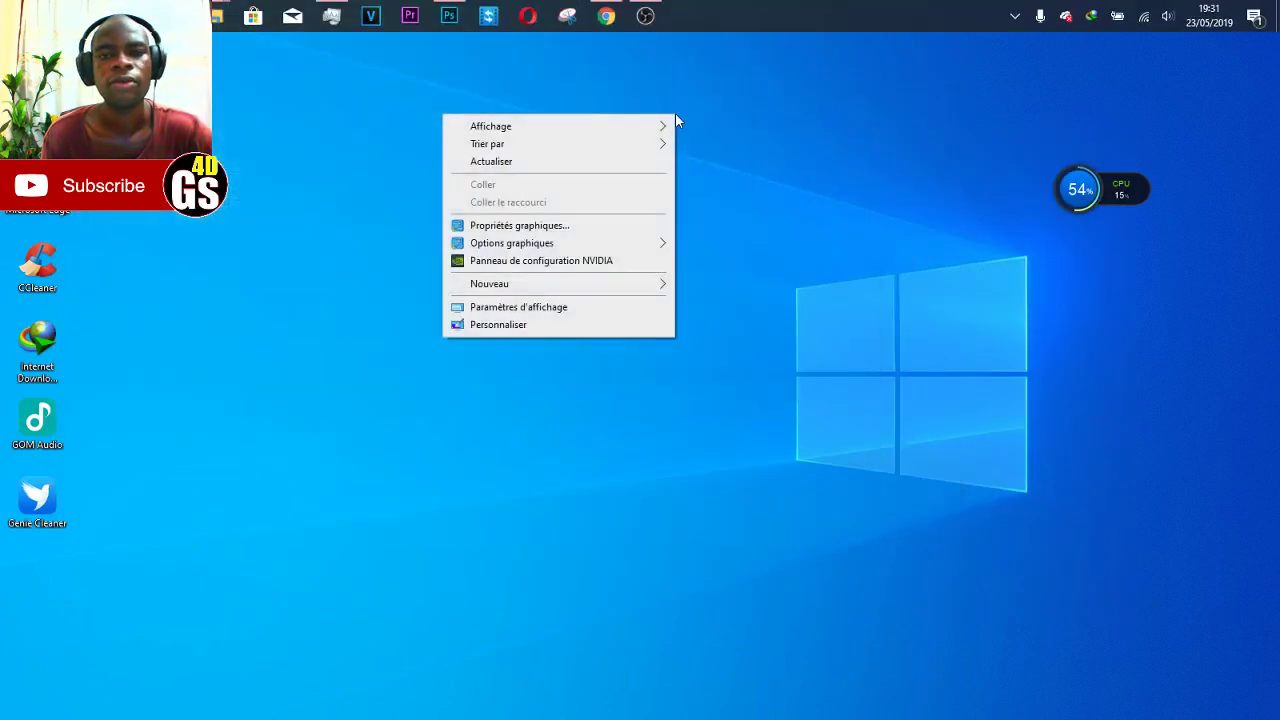
left_click(530, 261)
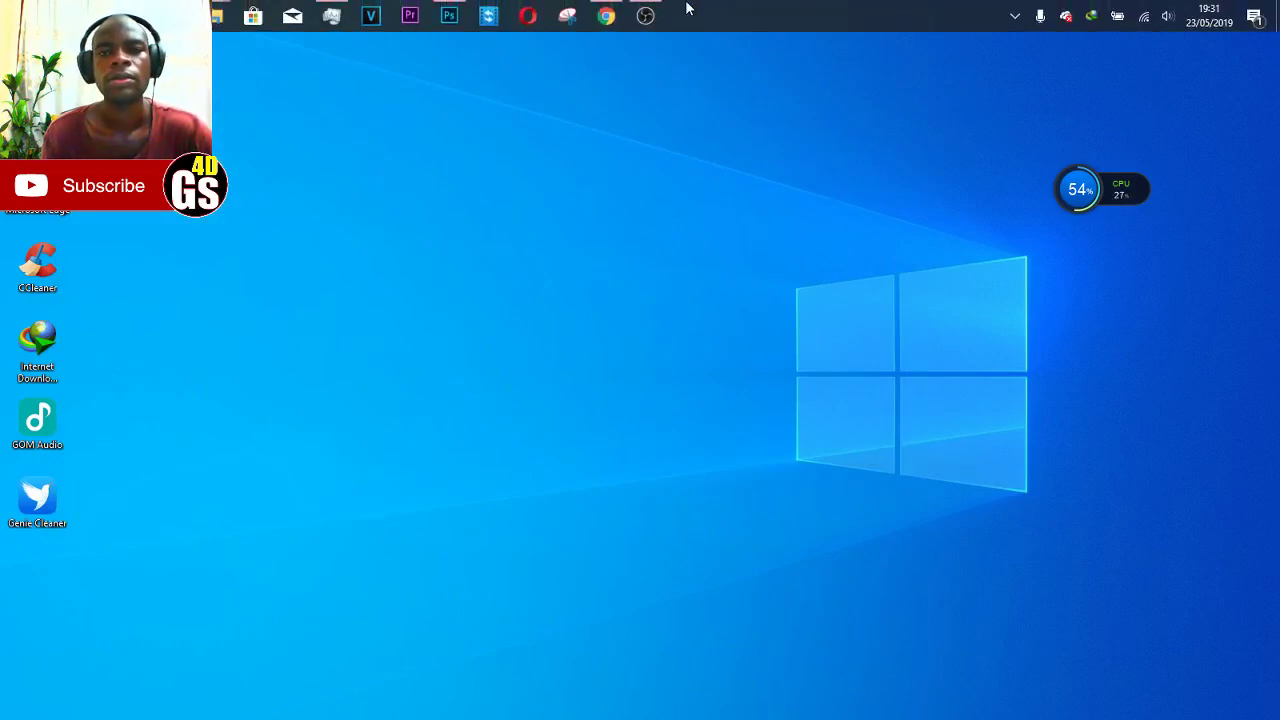
- Check the OBS window, put it away, and return to Gérer les paramètres 3D in the NVIDIA control panel
left_click(646, 16)
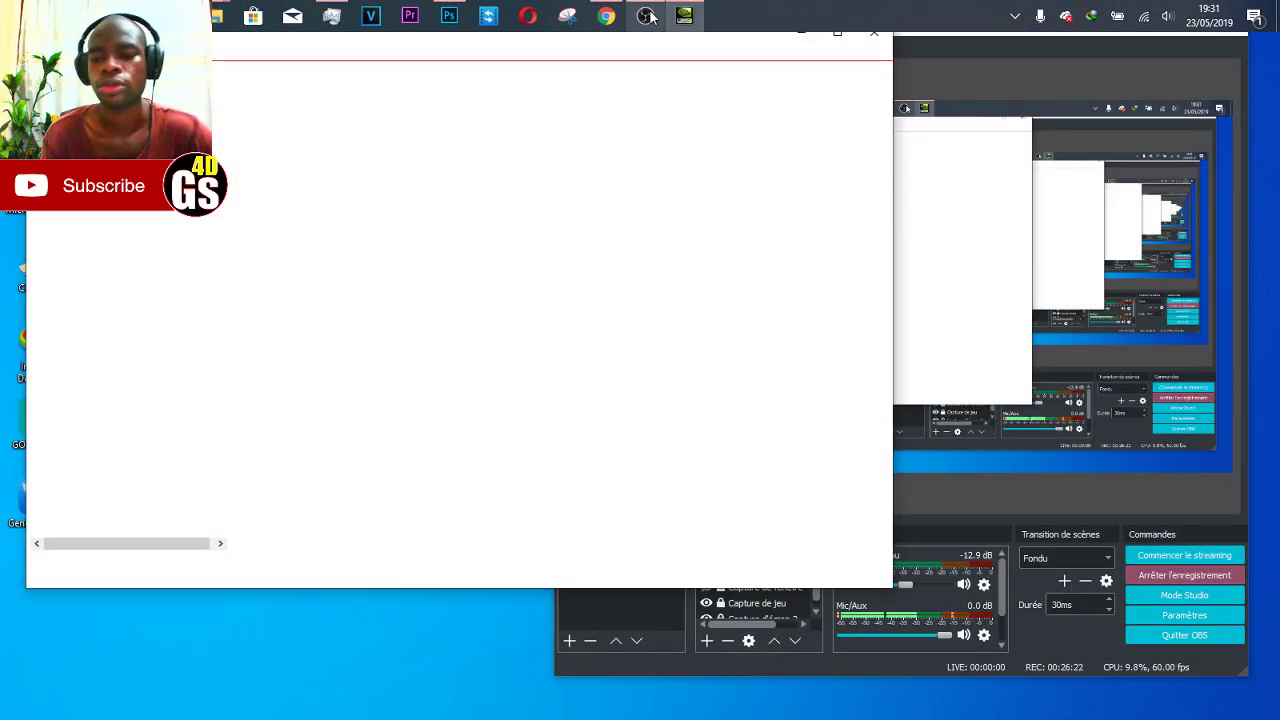
left_click(648, 16)
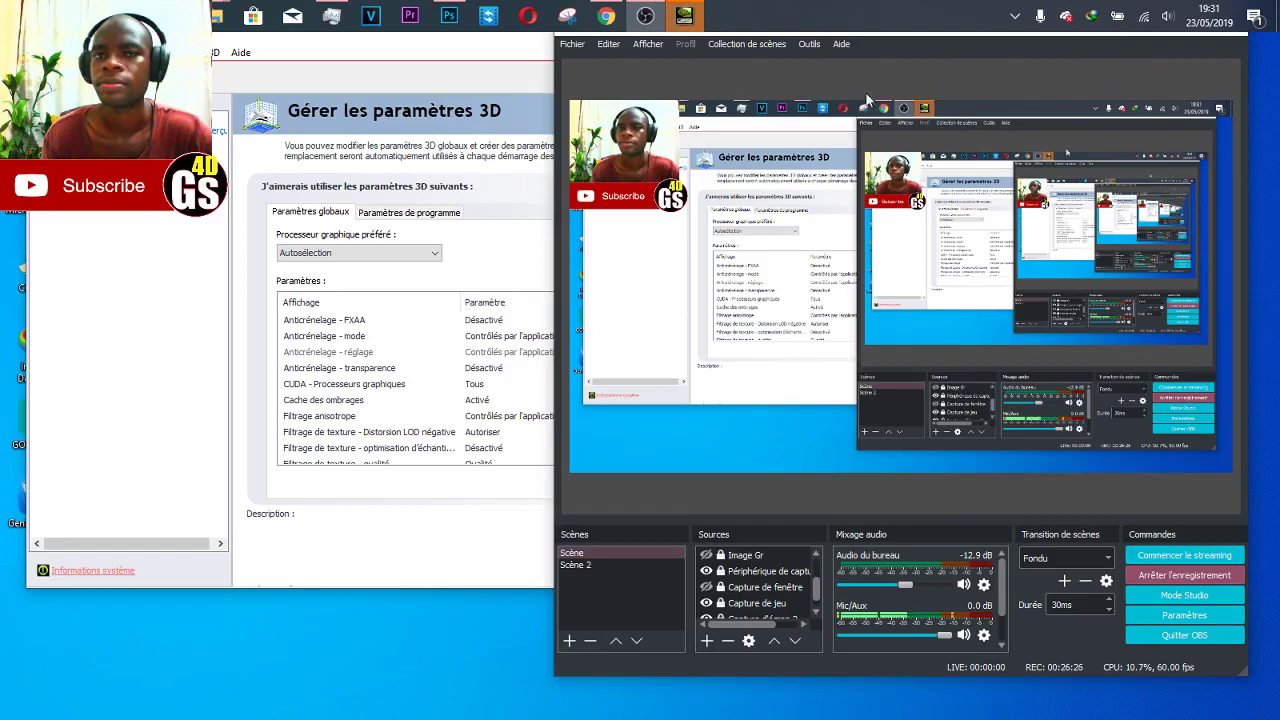
left_click(688, 16)
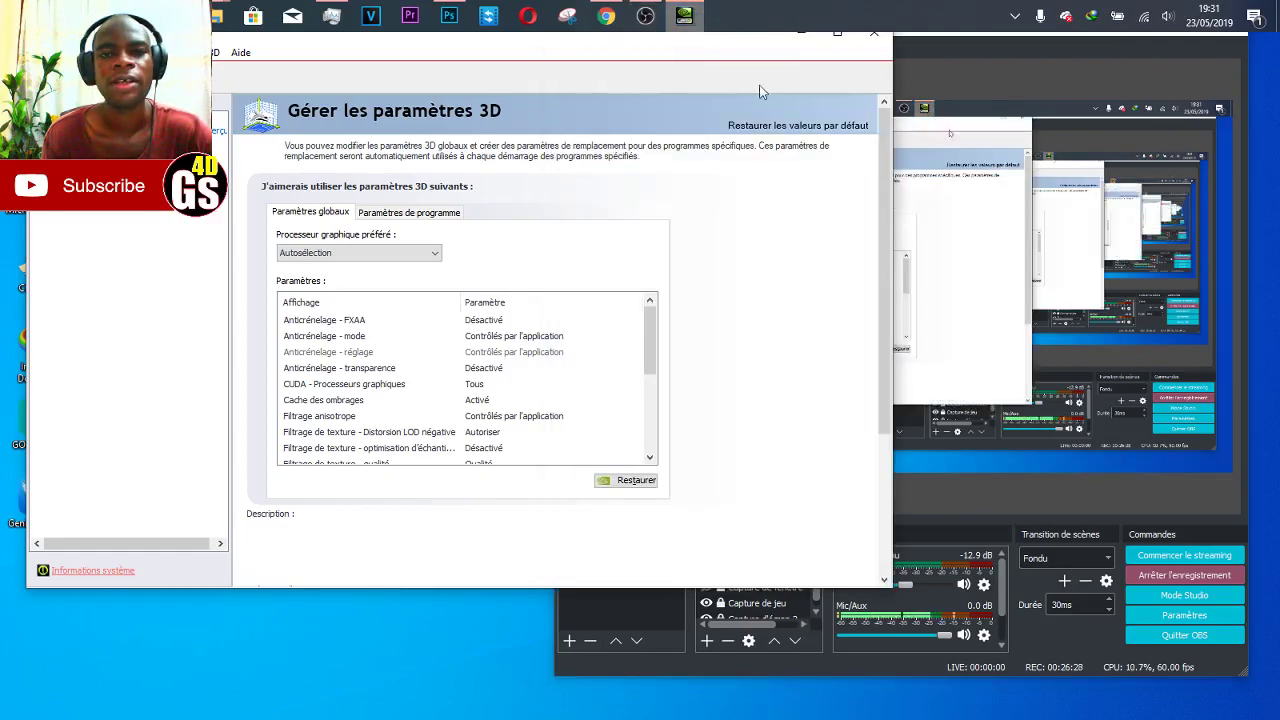
left_click(1041, 121)
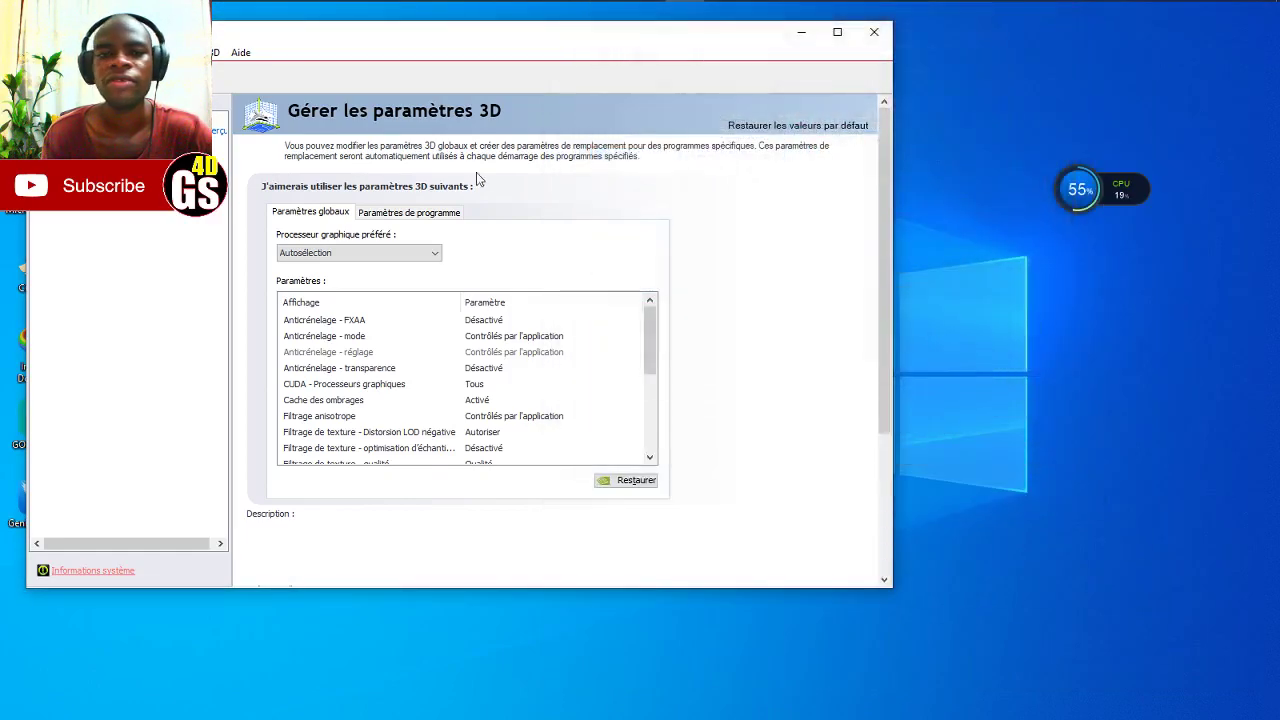
left_click(1157, 22)
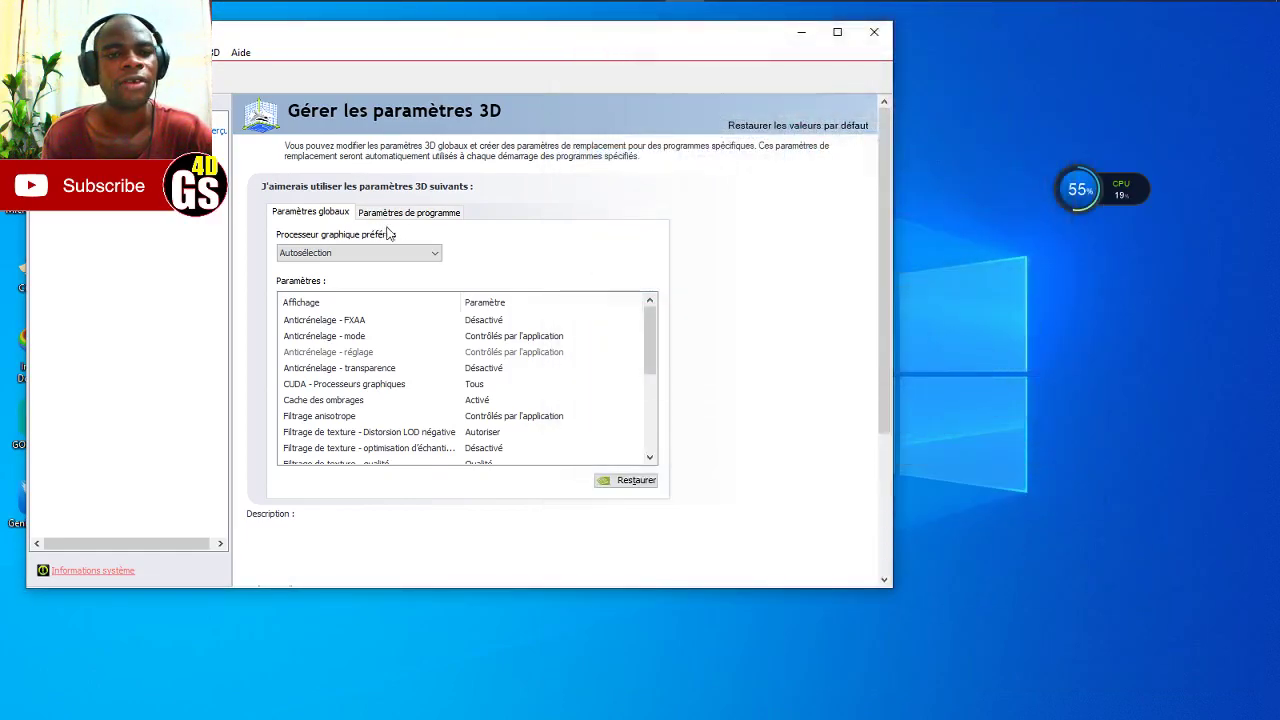
- In the program-specific 3D settings for Open Broadcaster Software, choose Graphiques intégrés as the preferred graphics processor and check OBS
left_click(412, 213)
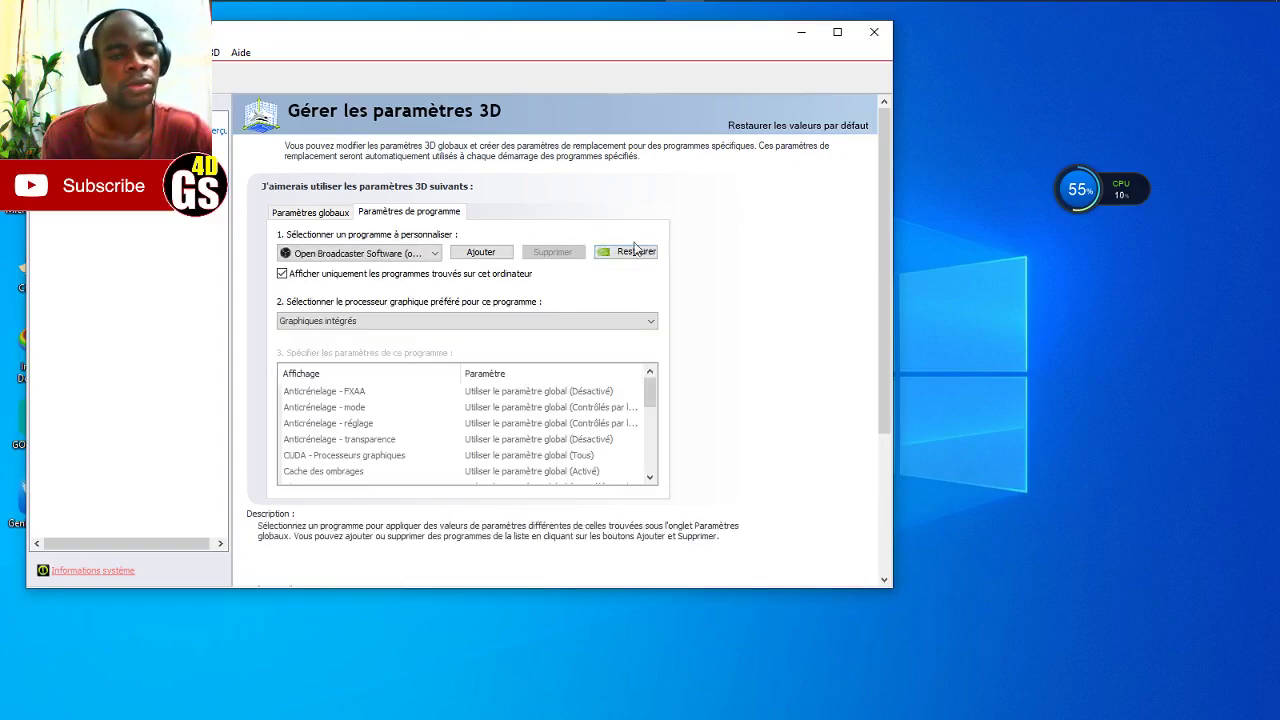
left_click(363, 256)
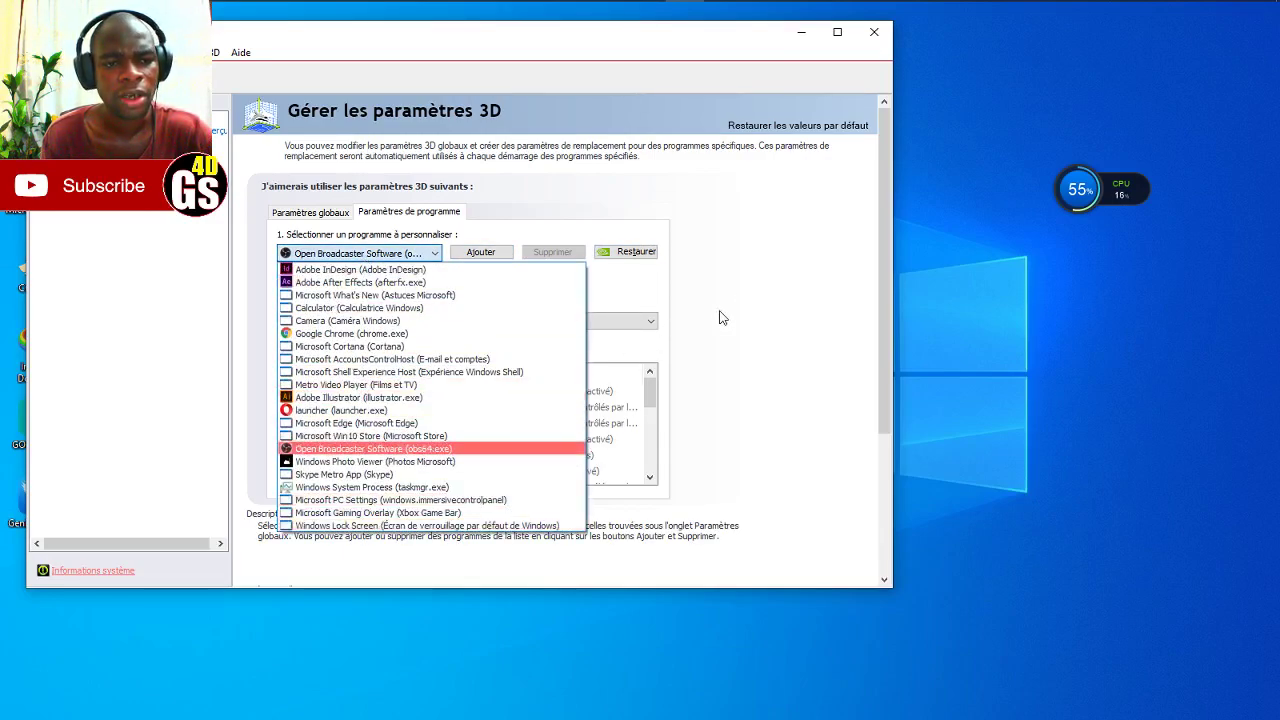
left_click(765, 285)
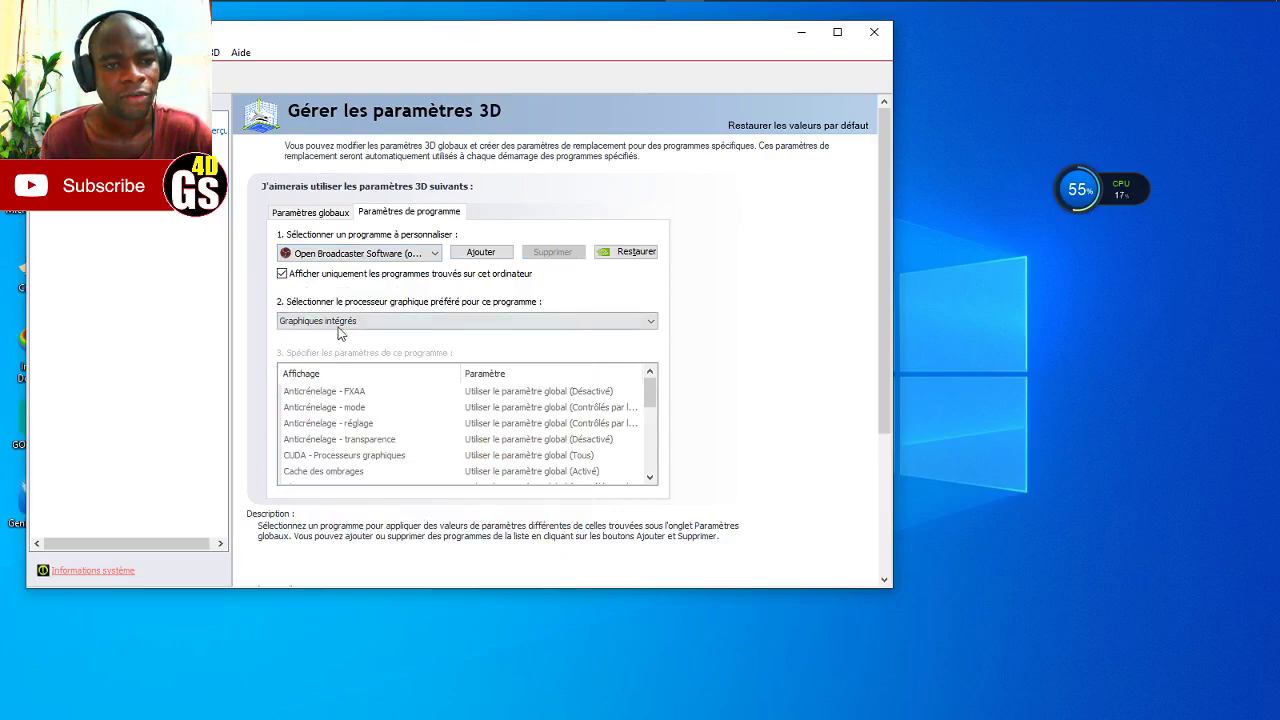
left_click(646, 14)
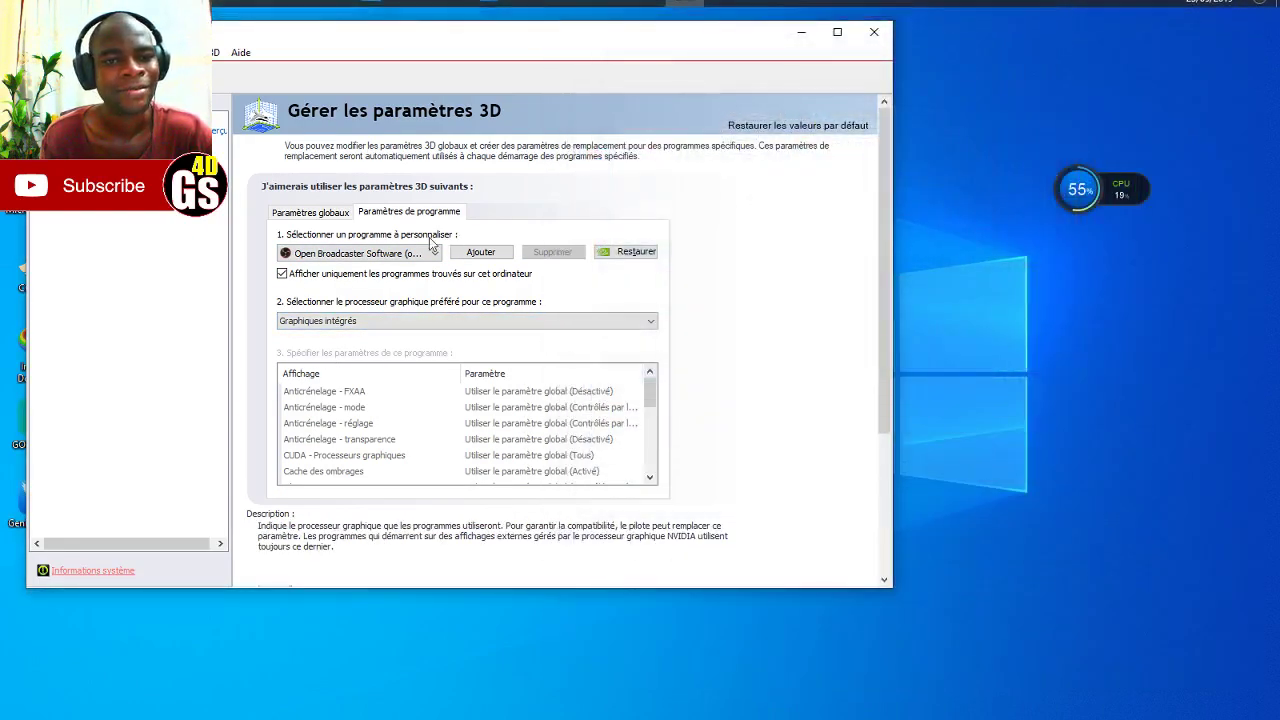
left_click(493, 320)
left_click(350, 364)
mouse_move(540, 10)
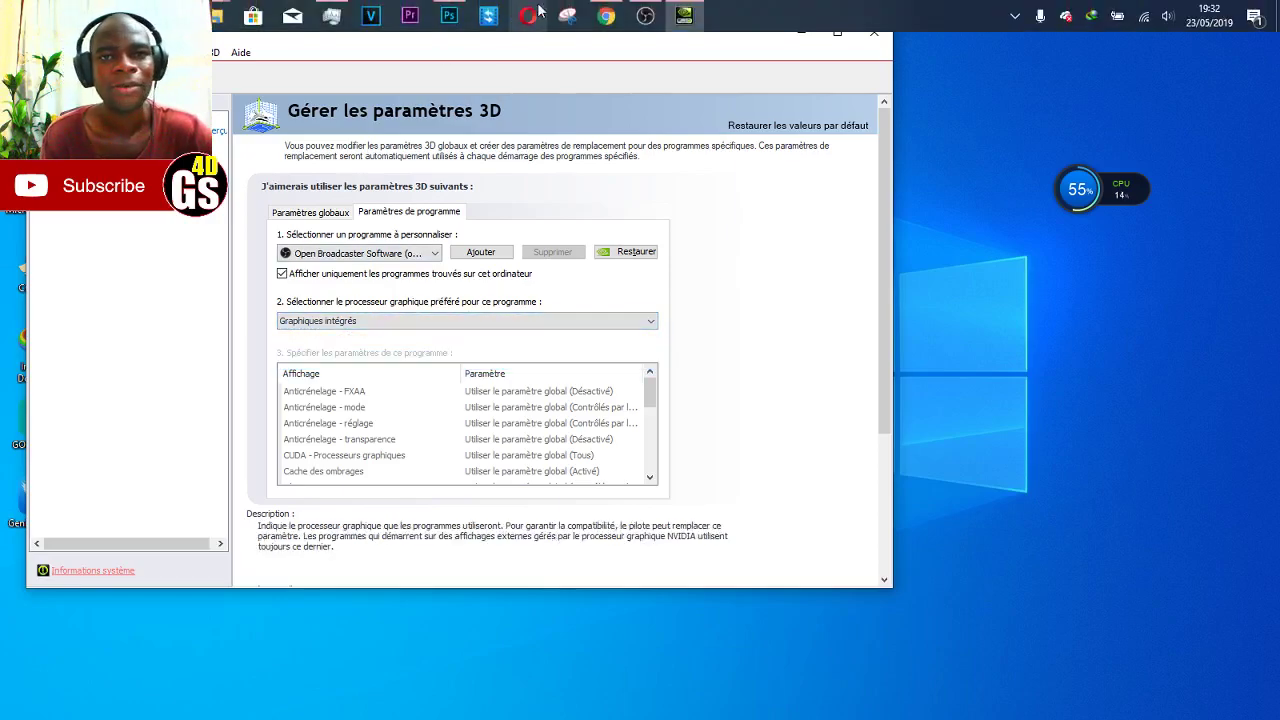
left_click(645, 15)
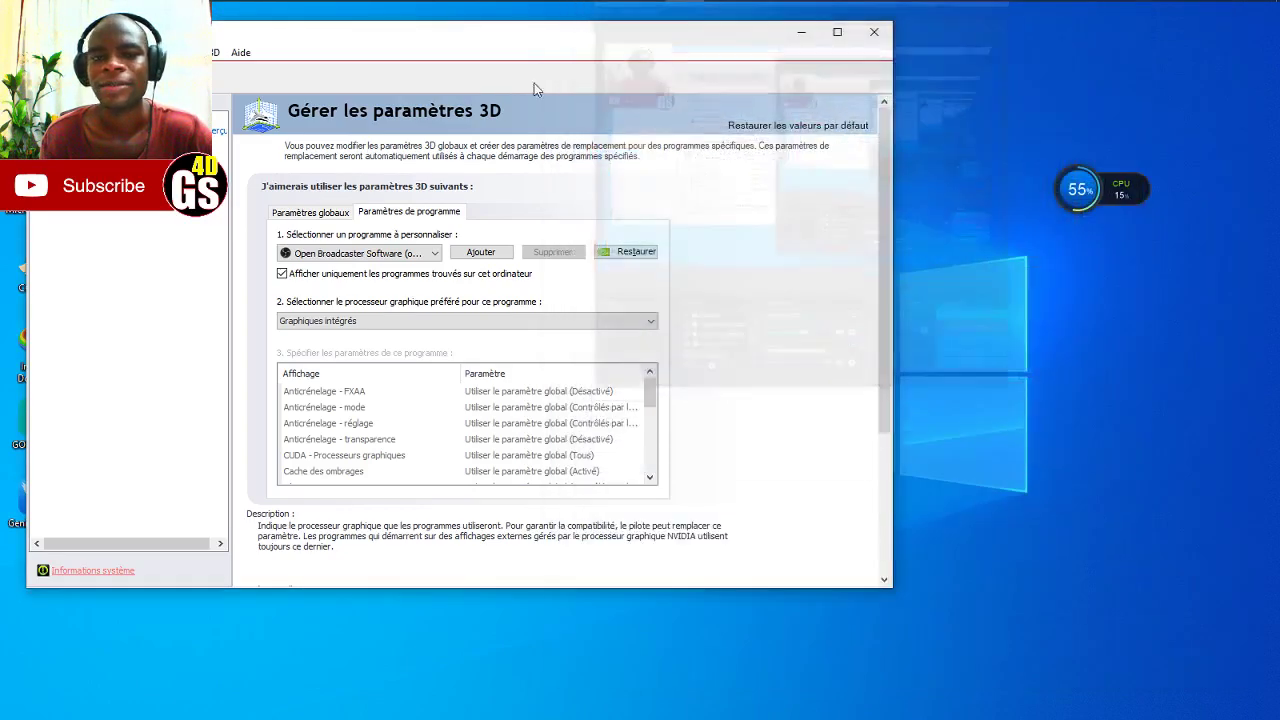
left_click(1157, 23)
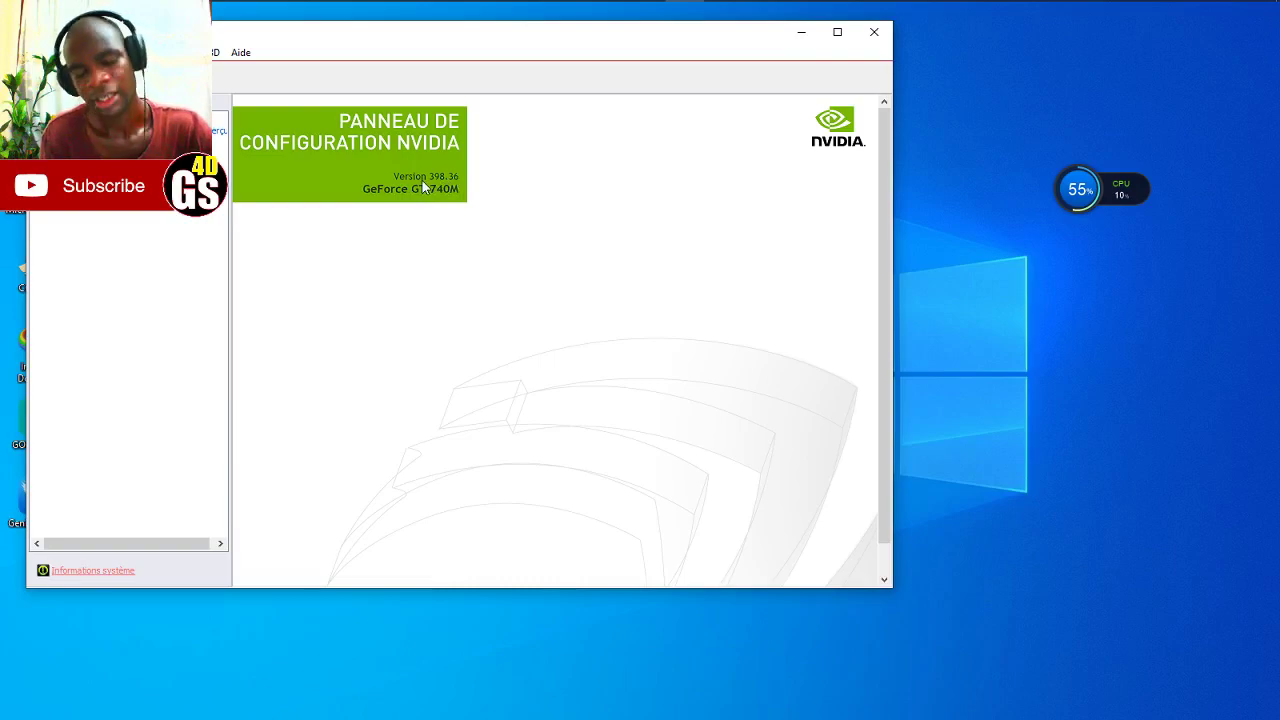
- View the Windows Update page under Mise à jour et sécurité, and close the NVIDIA control panel and Settings
left_click(20, 16)
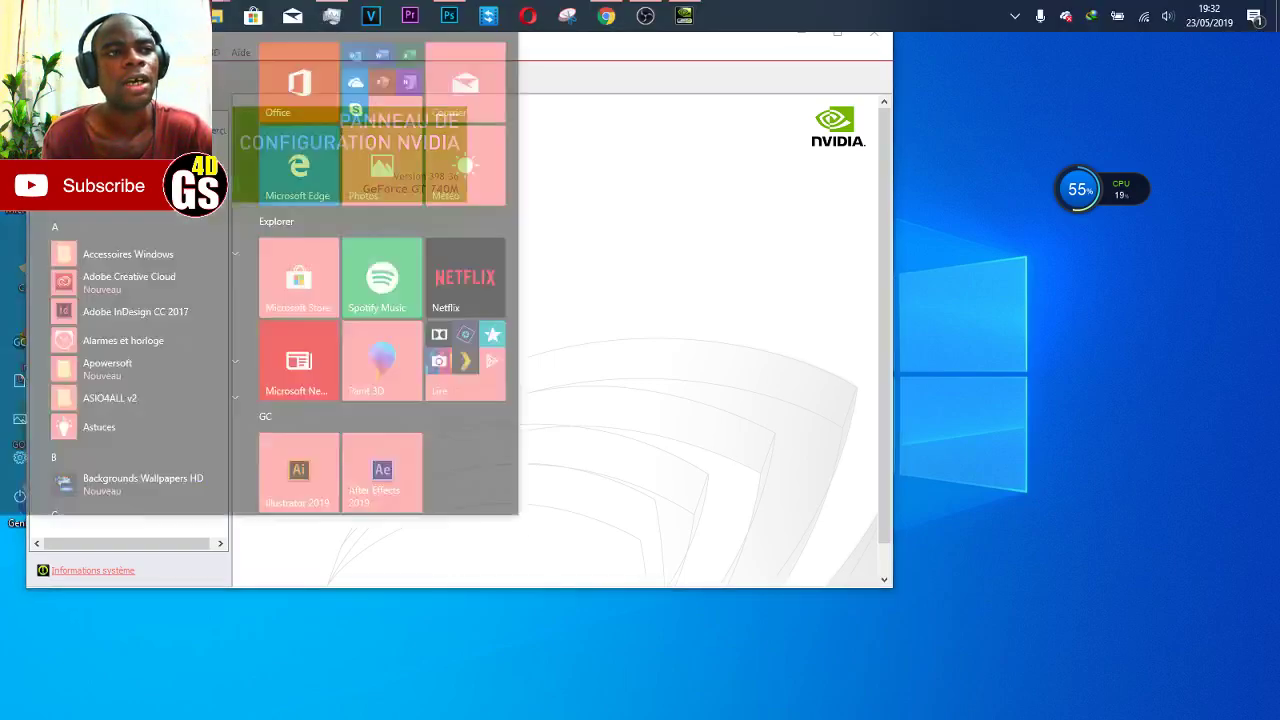
left_click(20, 486)
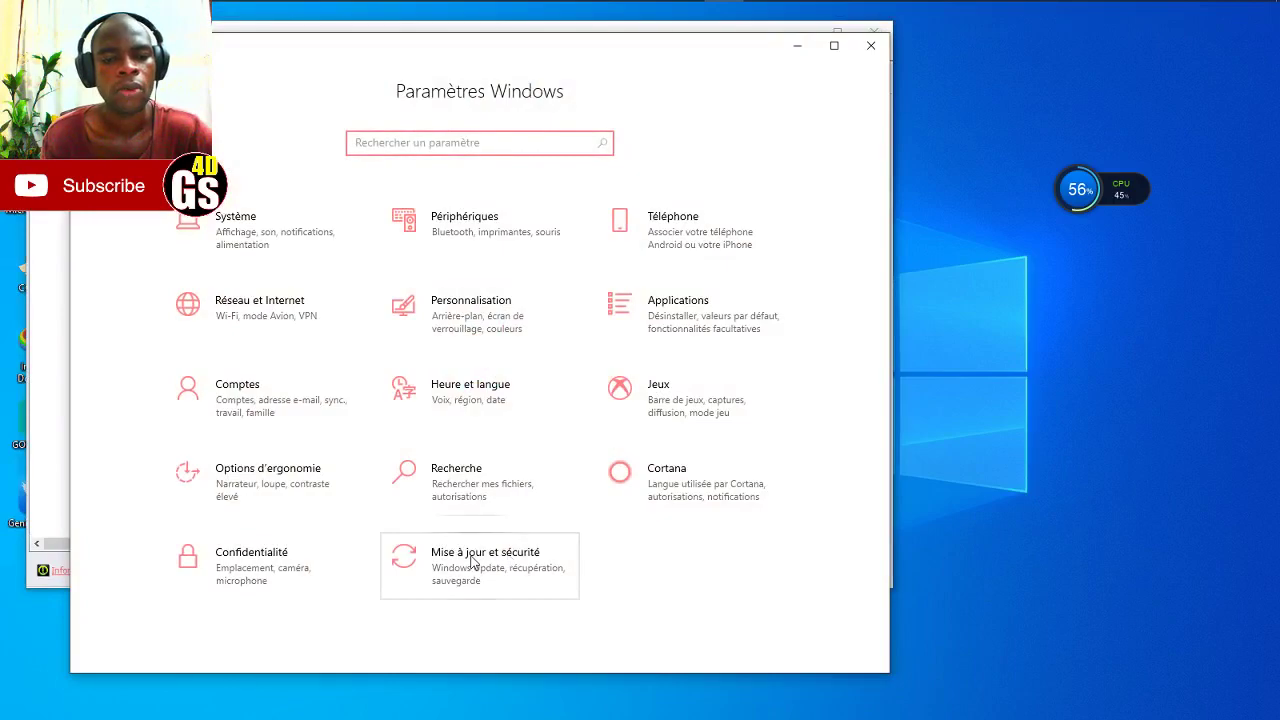
left_click(440, 566)
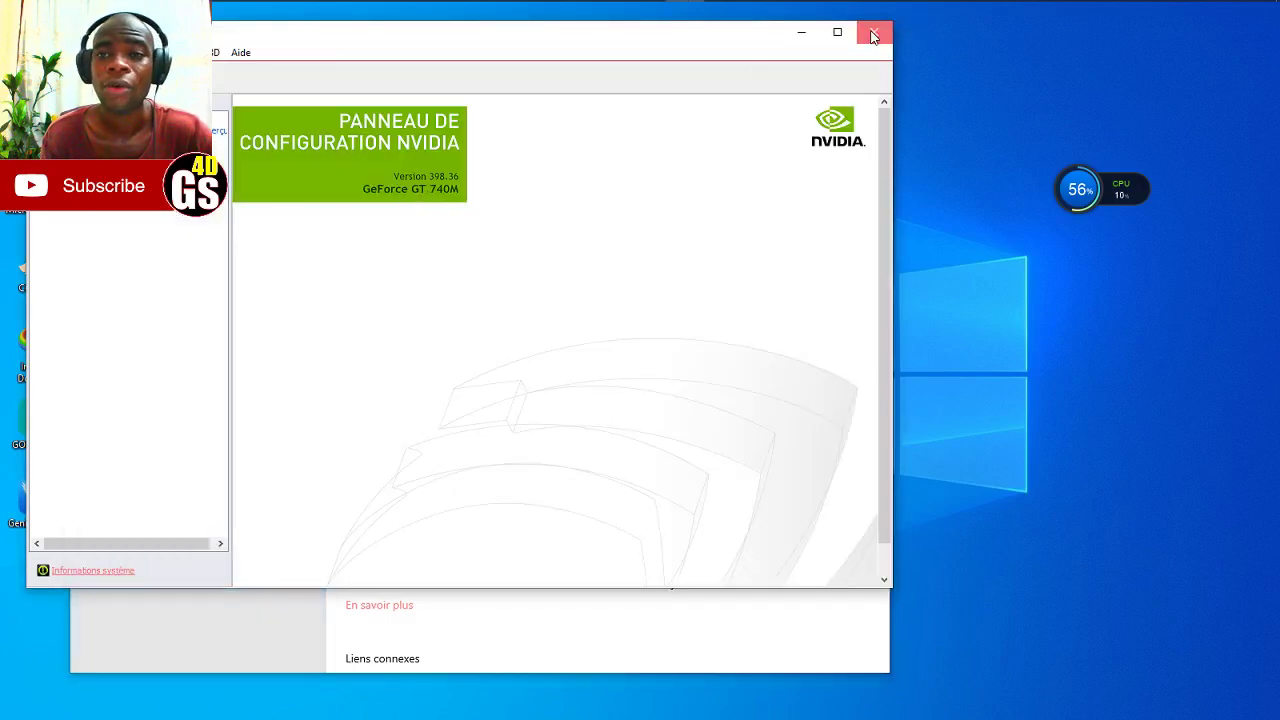
left_click(876, 30)
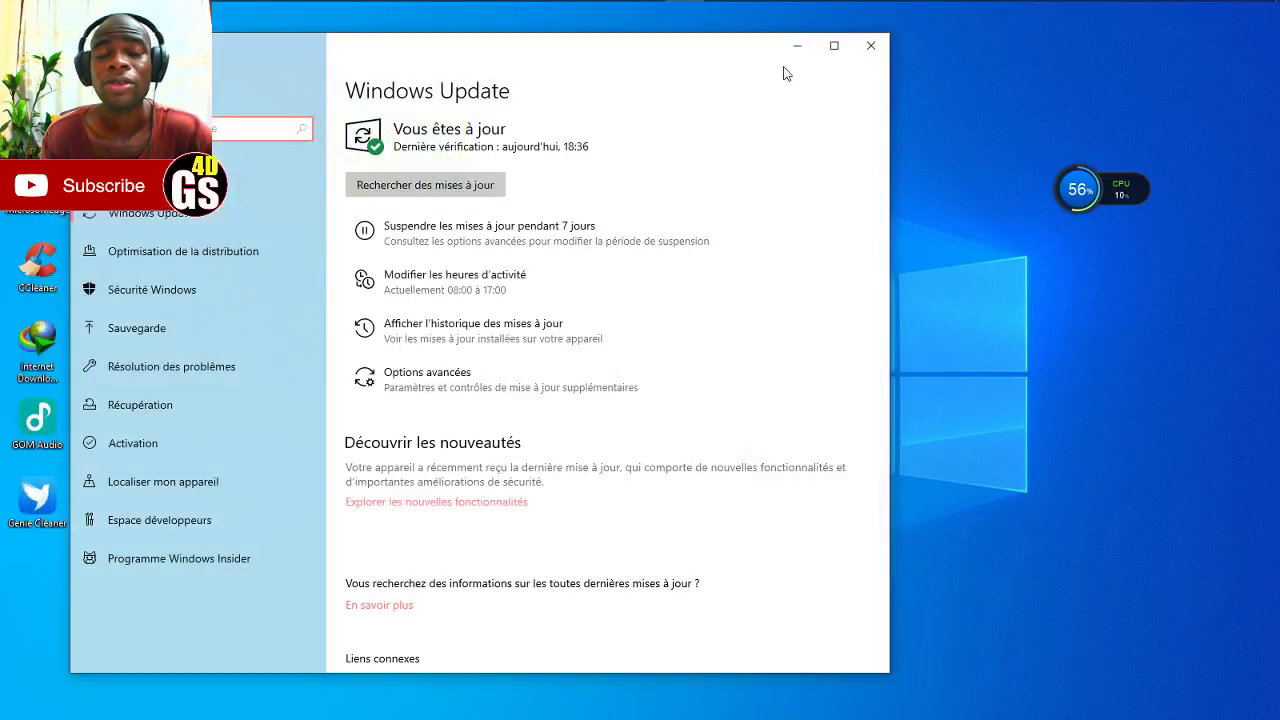
left_click(876, 46)
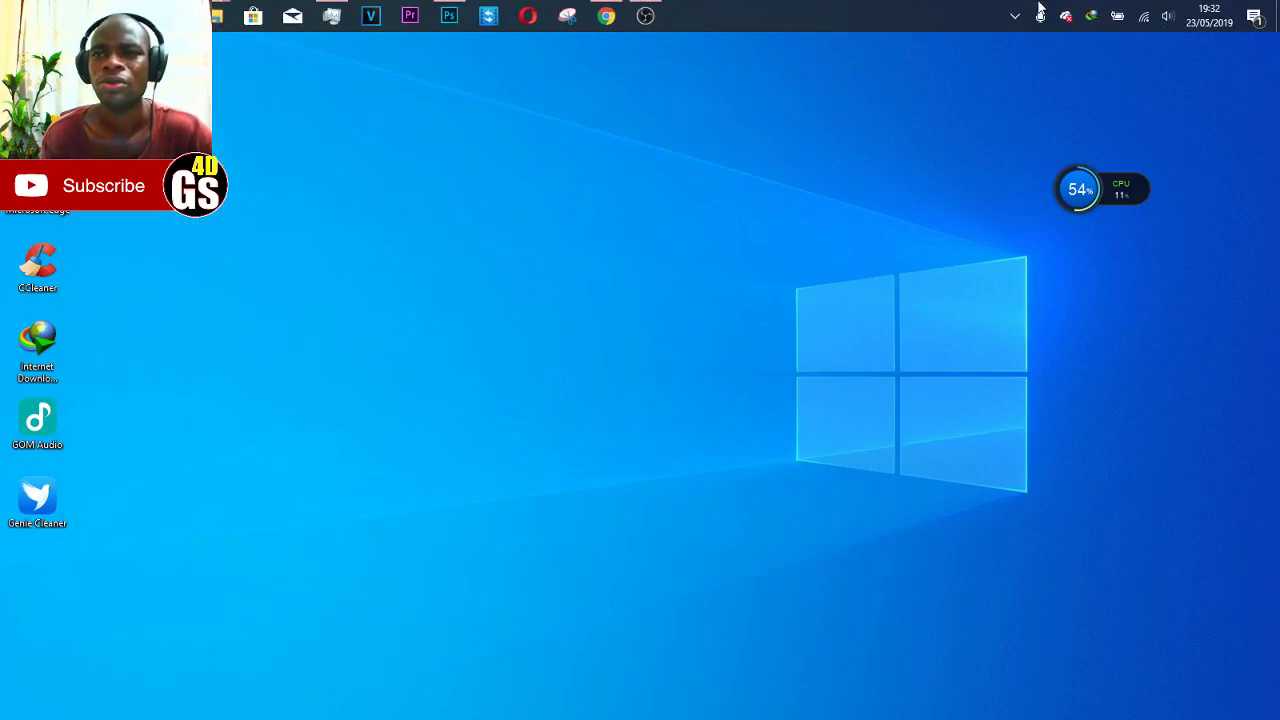
left_click(1015, 15)
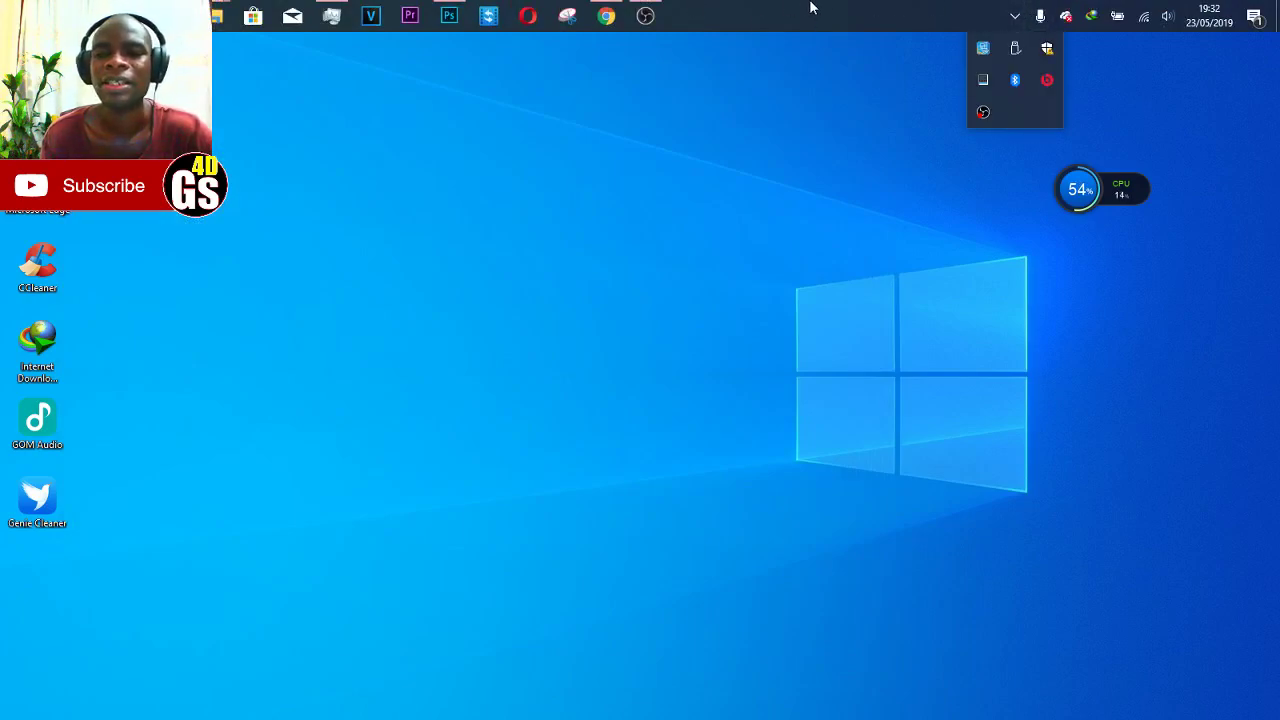
left_click(907, 6)
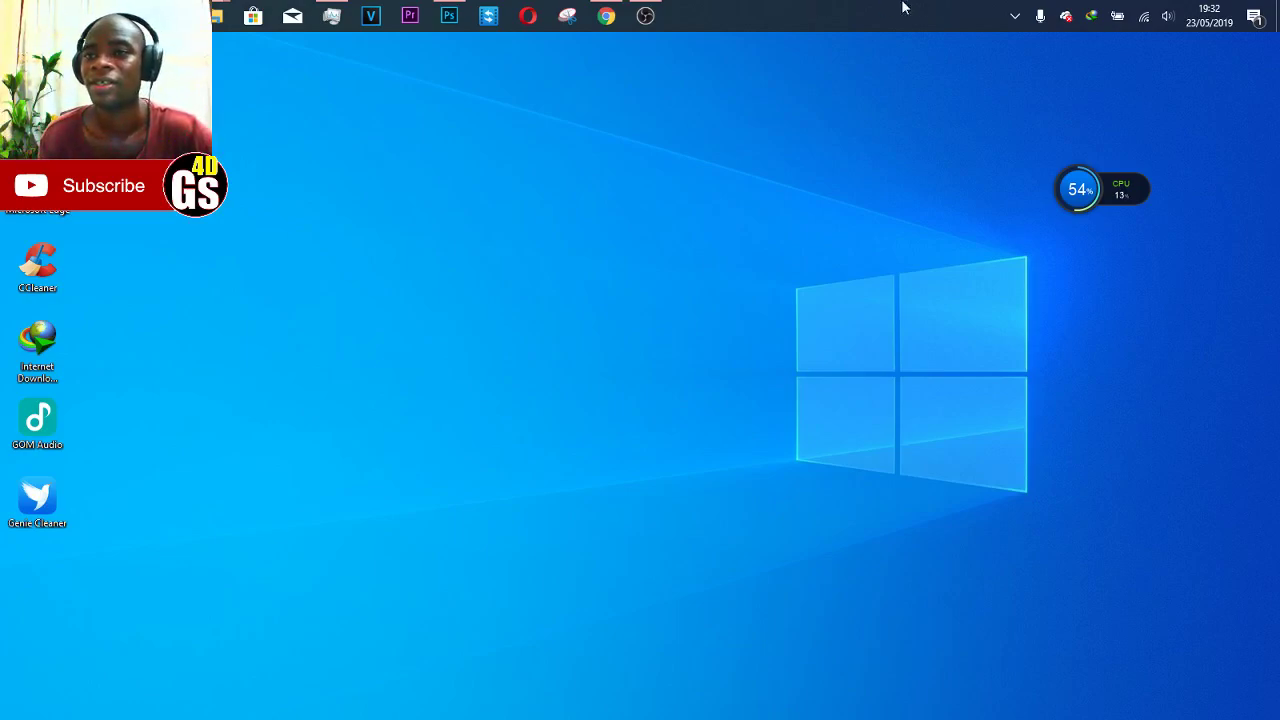
left_click(1012, 12)
left_click(911, 8)
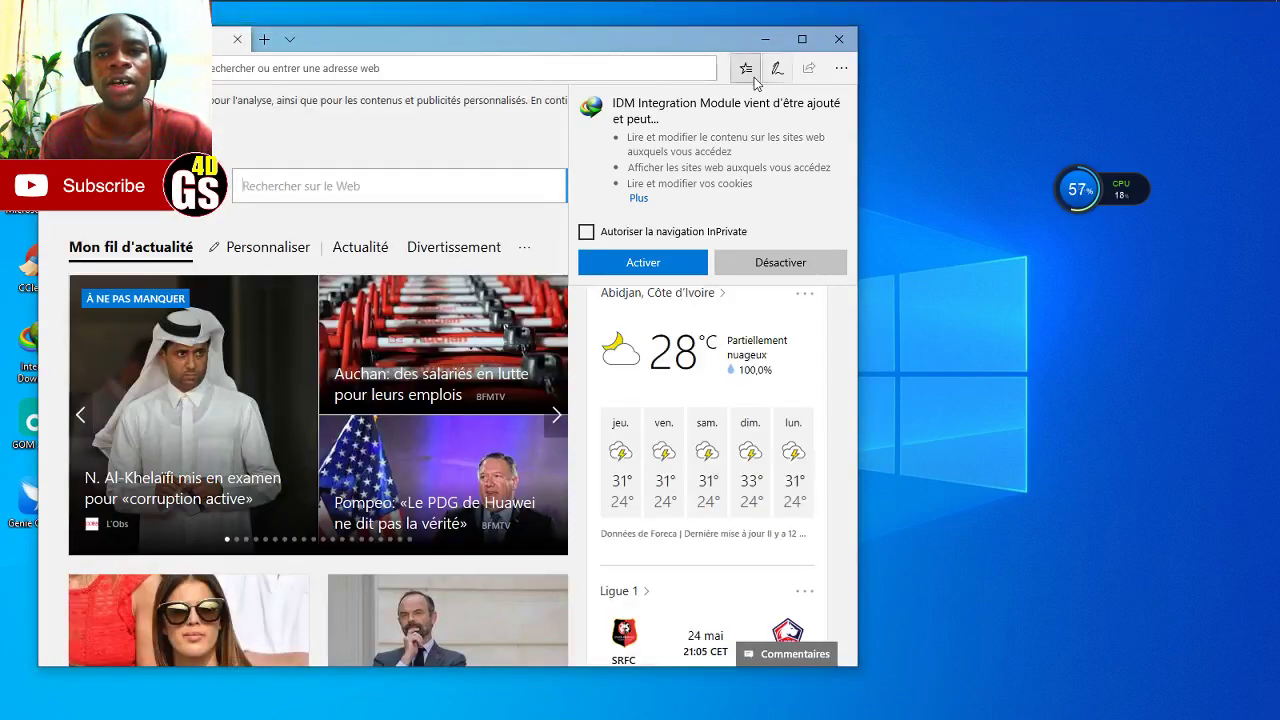
- Activate the IDM Integration Module extension without InPrivate browsing permission, and load youtube.com in the browser
left_click(672, 265)
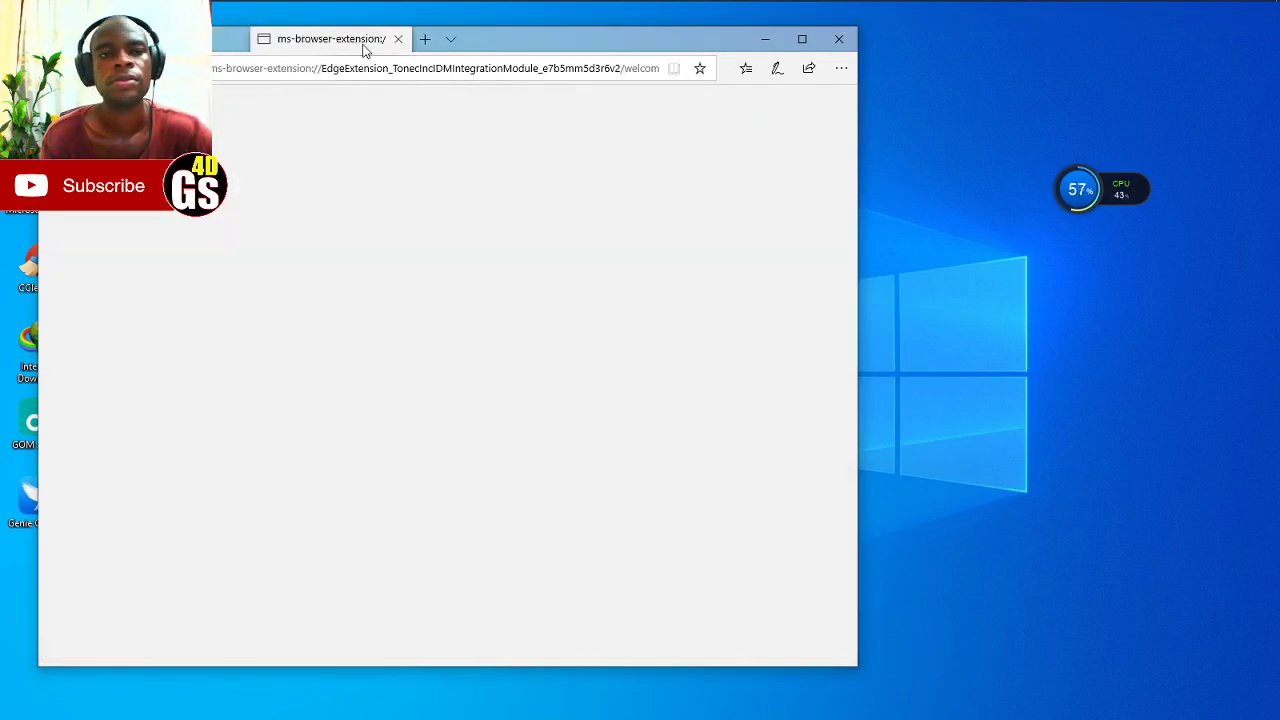
left_click(366, 67)
type("y")
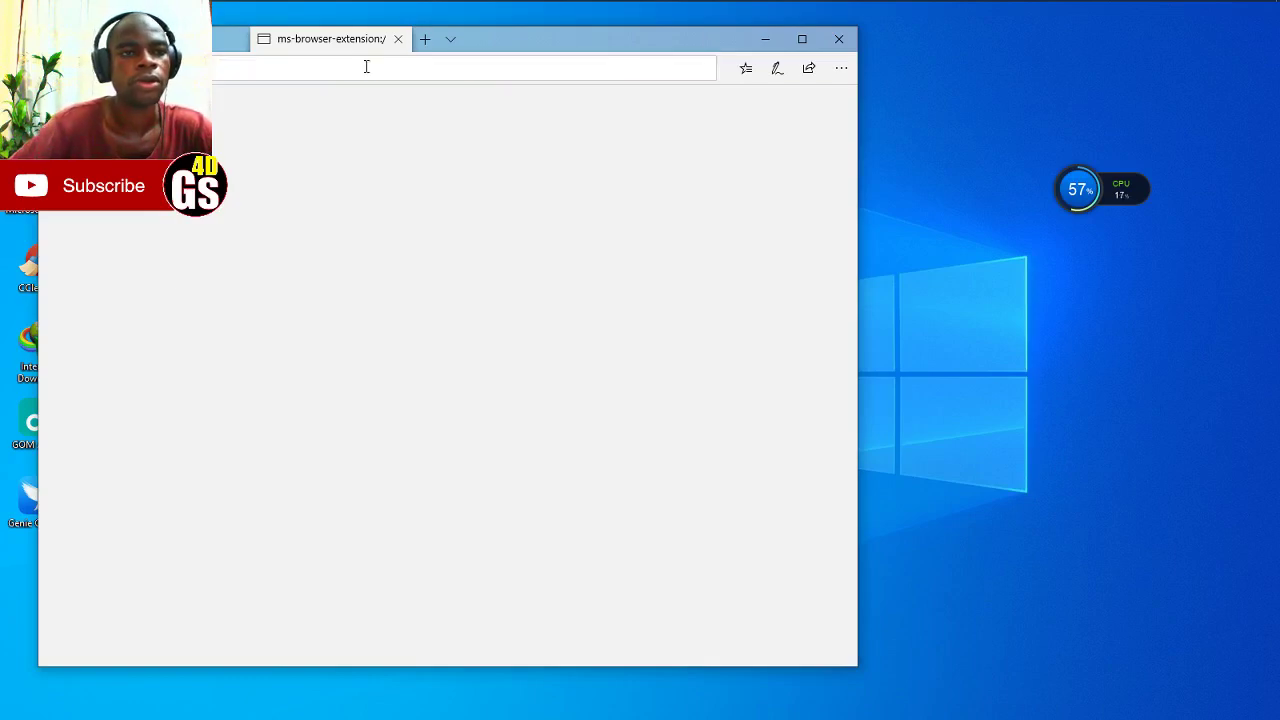
key("Down")
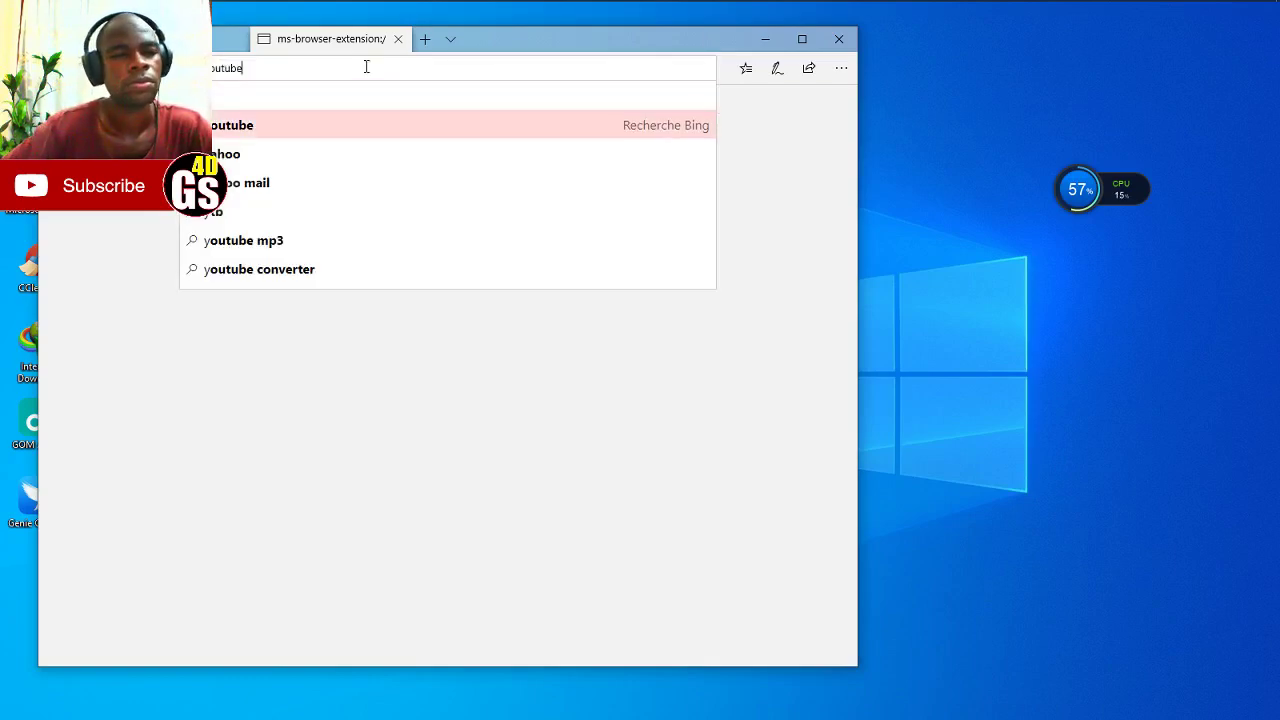
type(".com")
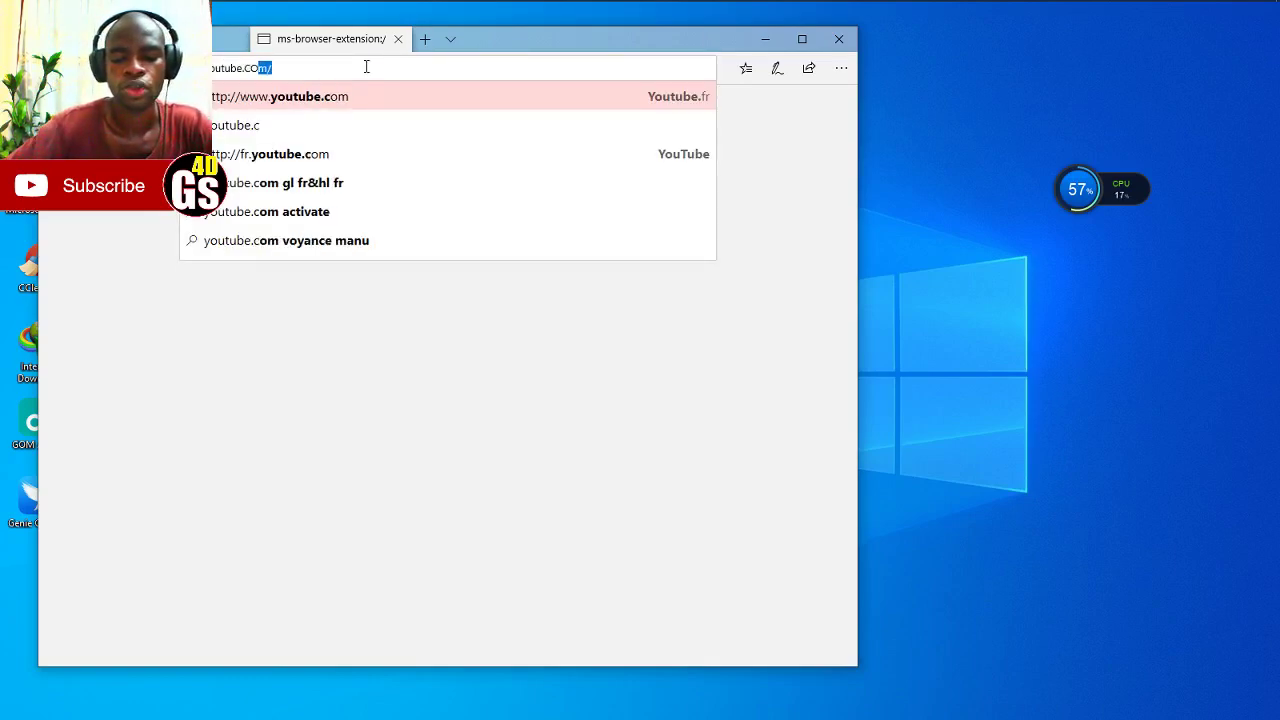
key("Return")
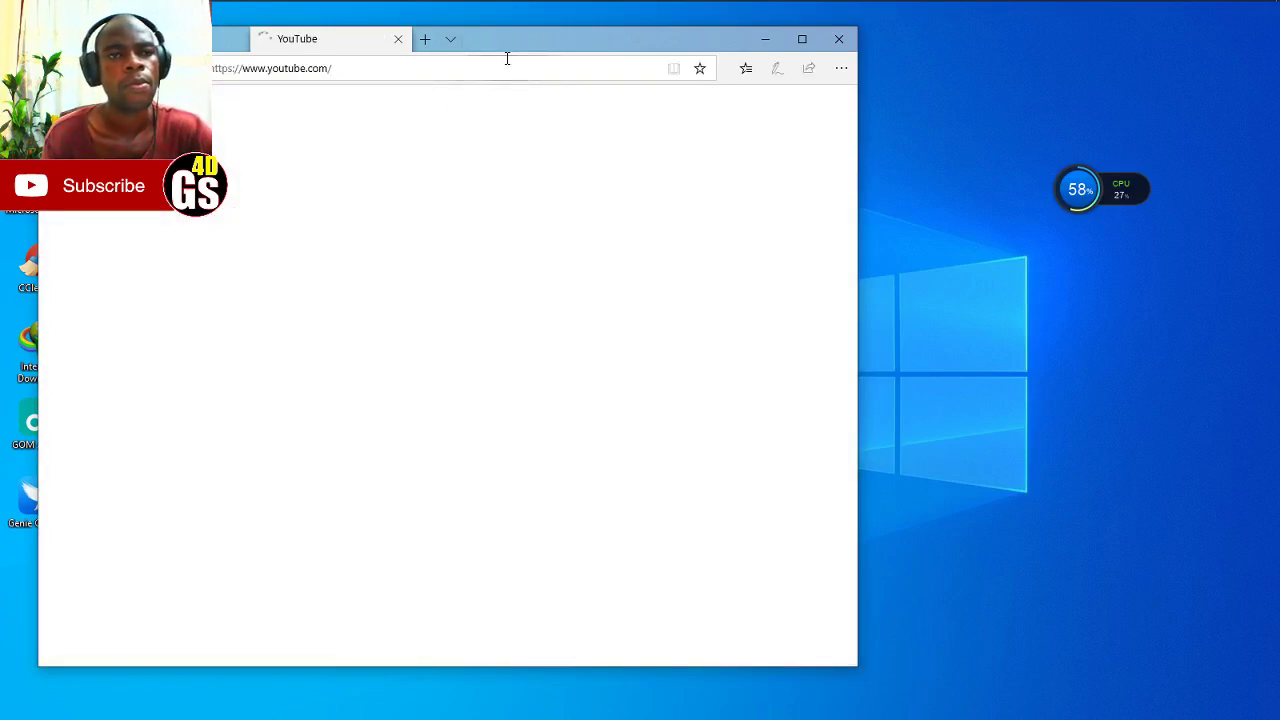
left_click_drag(517, 47, 697, 40)
- Search YouTube for GNANGSTUDIO 4D and open the channel of that name from the results
left_click(469, 103)
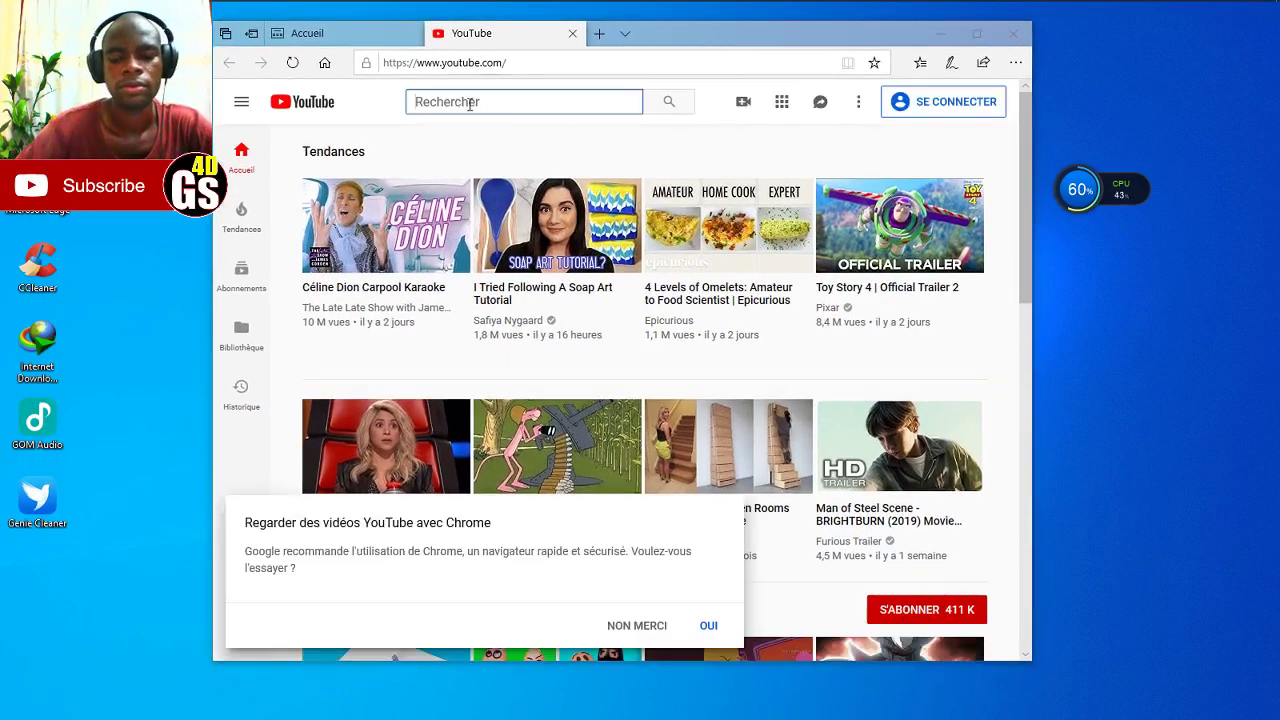
type("GNANGS")
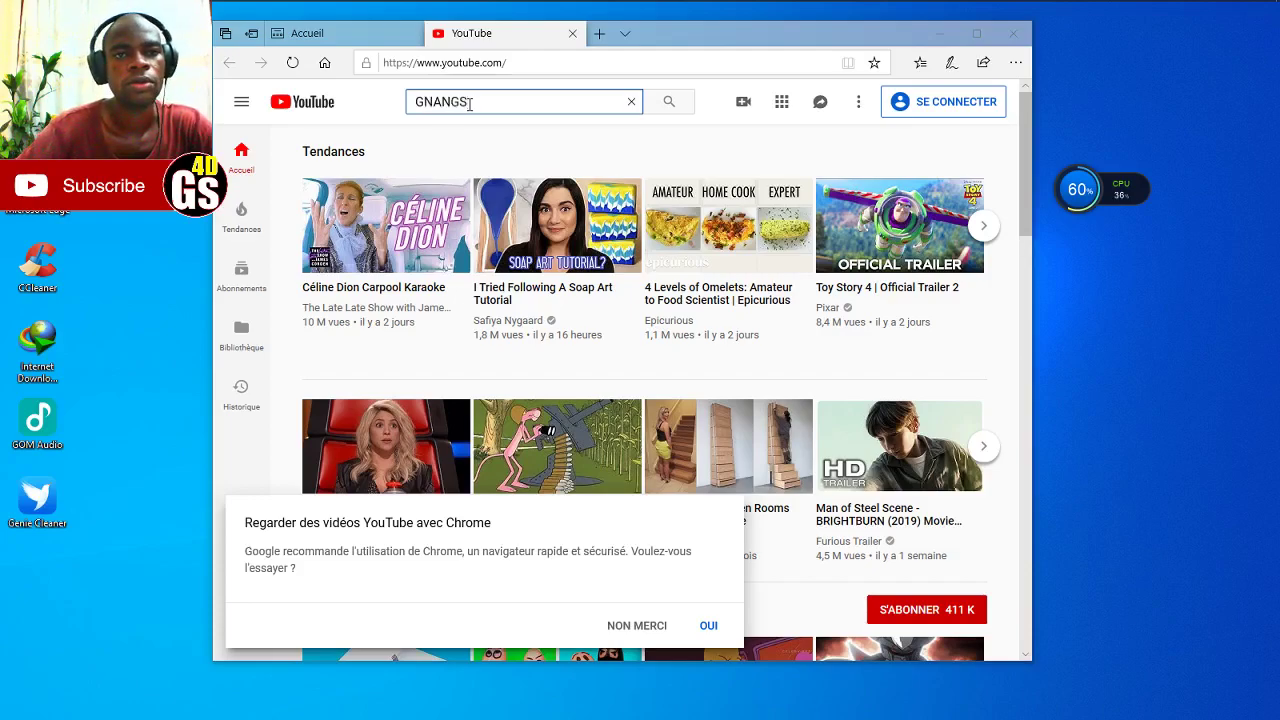
type("TU")
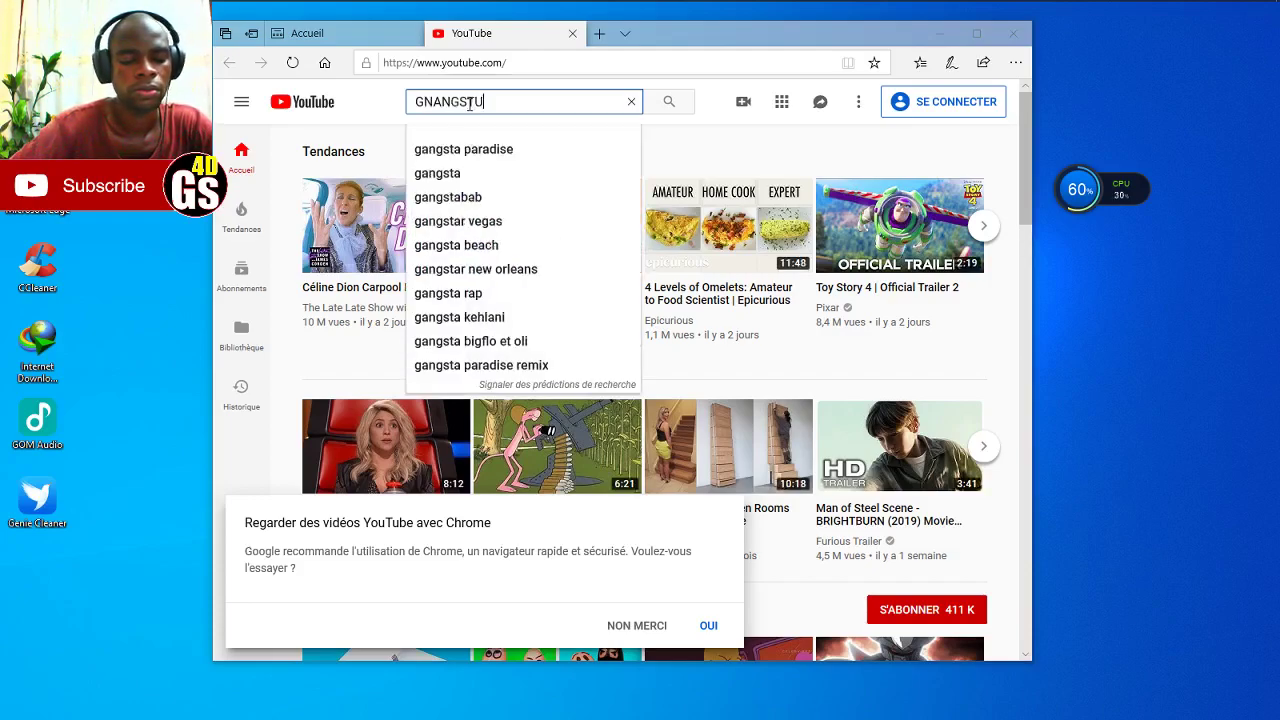
type("DIO4")
key("BackSpace")
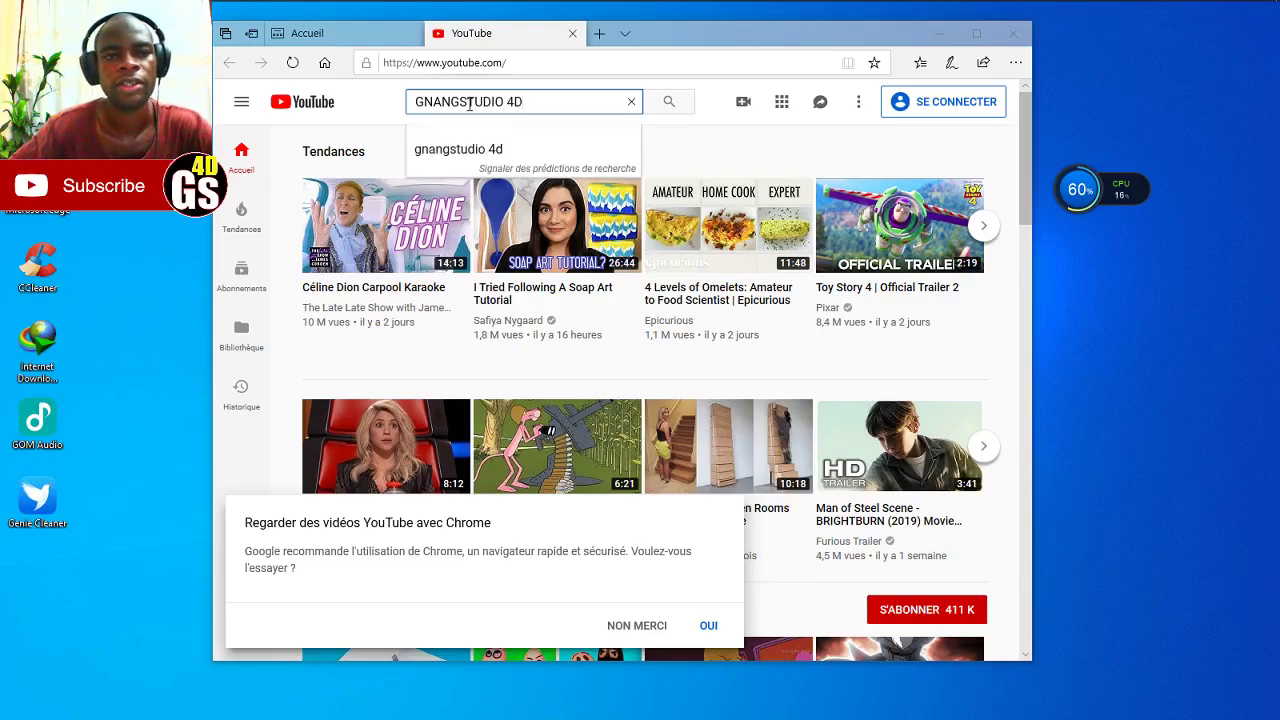
key("Return")
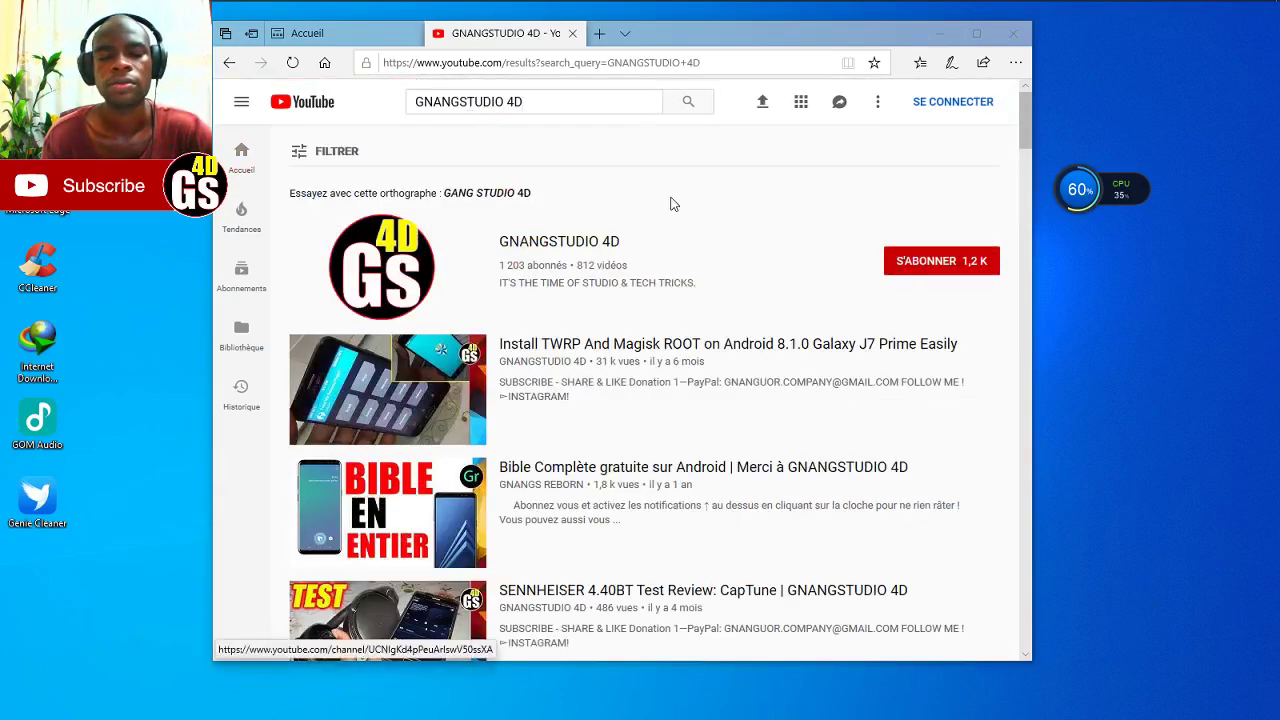
left_click(390, 257)
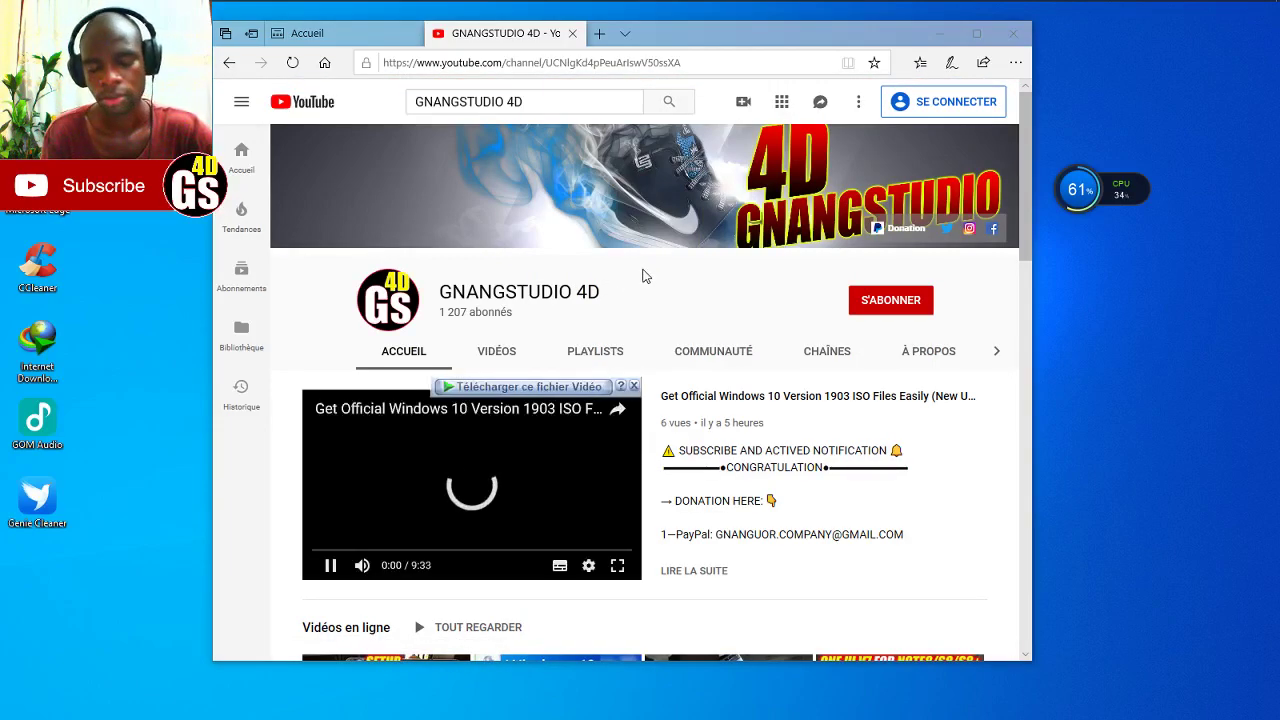
- Open the channel's video Get Official Windows 10 Version 1903 ISO Files Easily and examine its full description with the download links
scroll(652, 325, "down", 4)
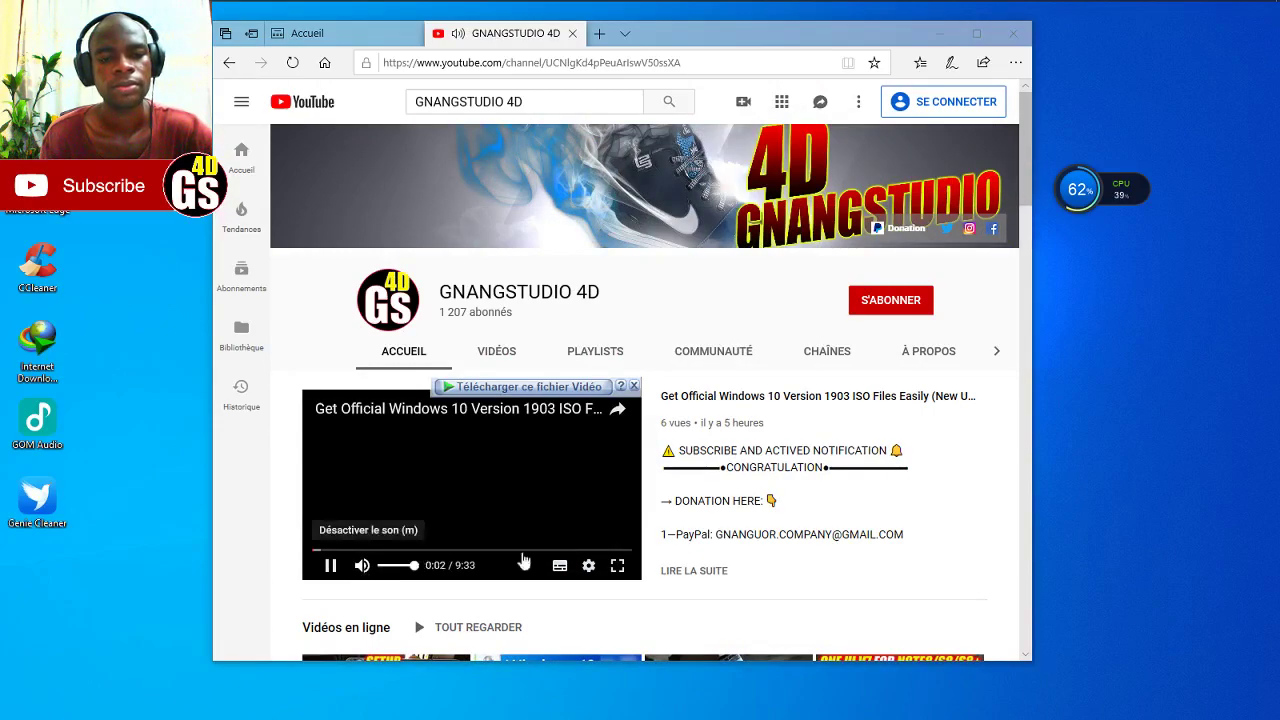
scroll(620, 420, "down", 3)
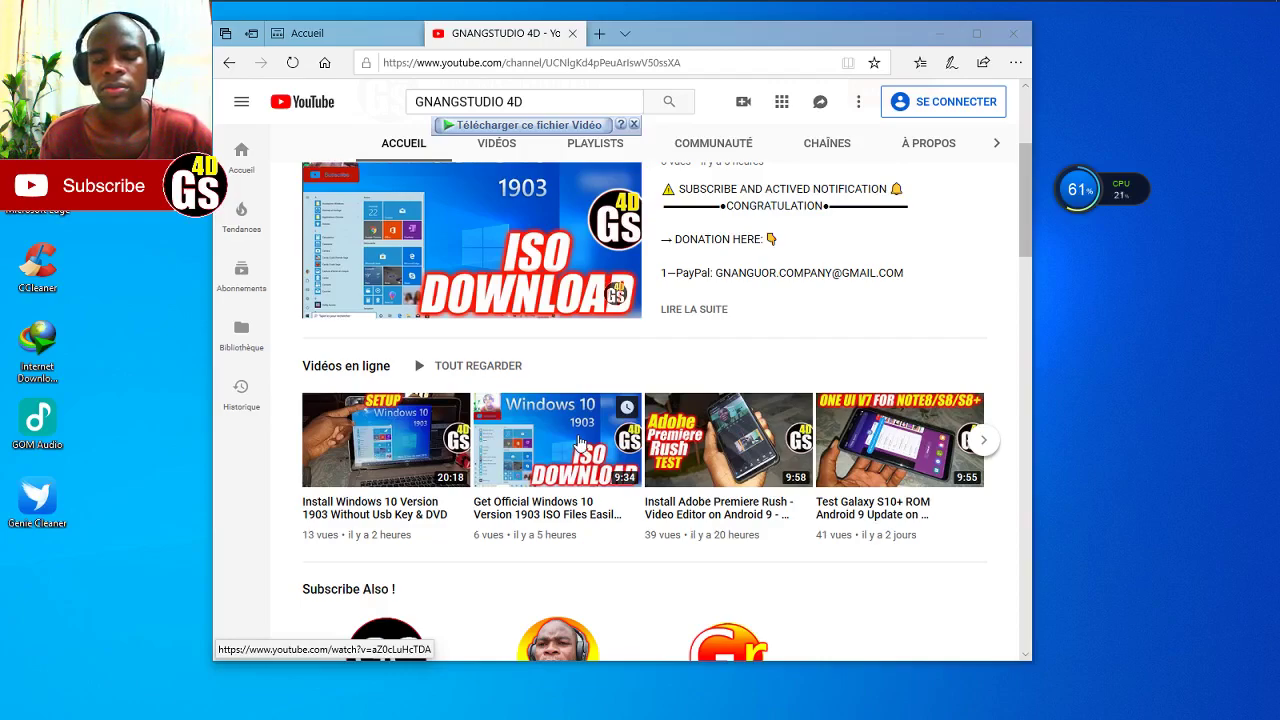
left_click(526, 446)
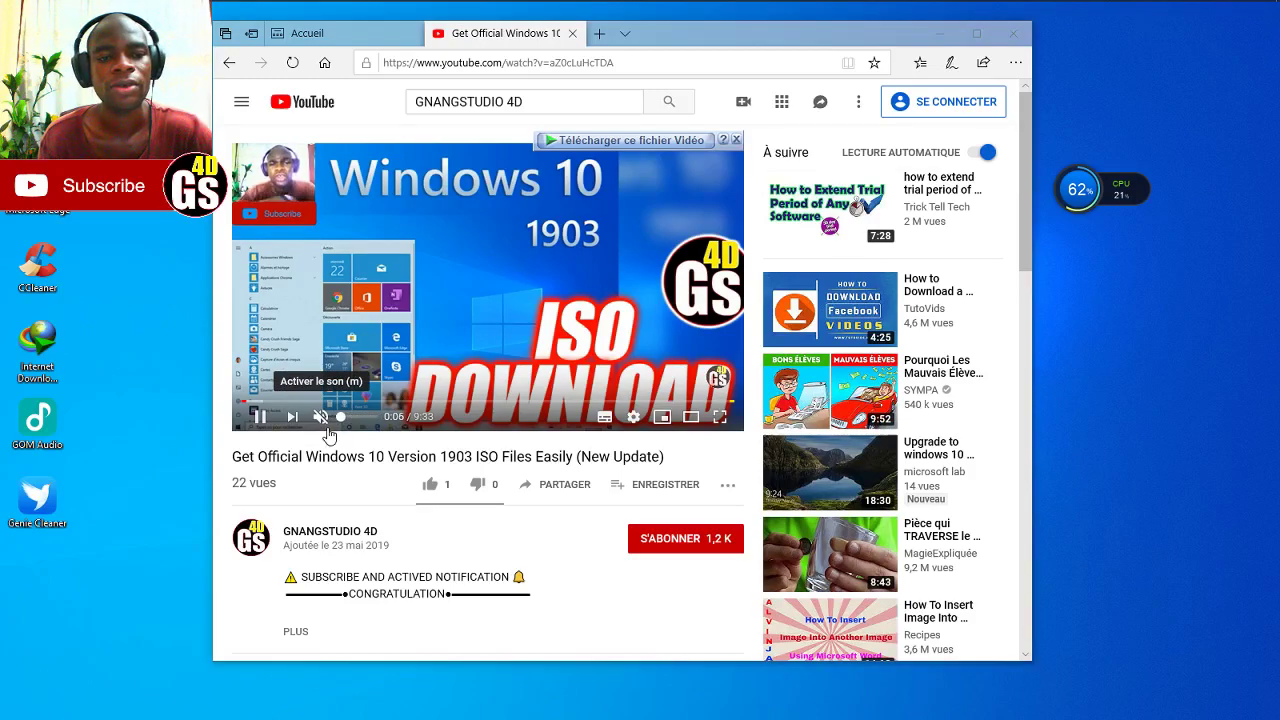
scroll(354, 517, "down", 1)
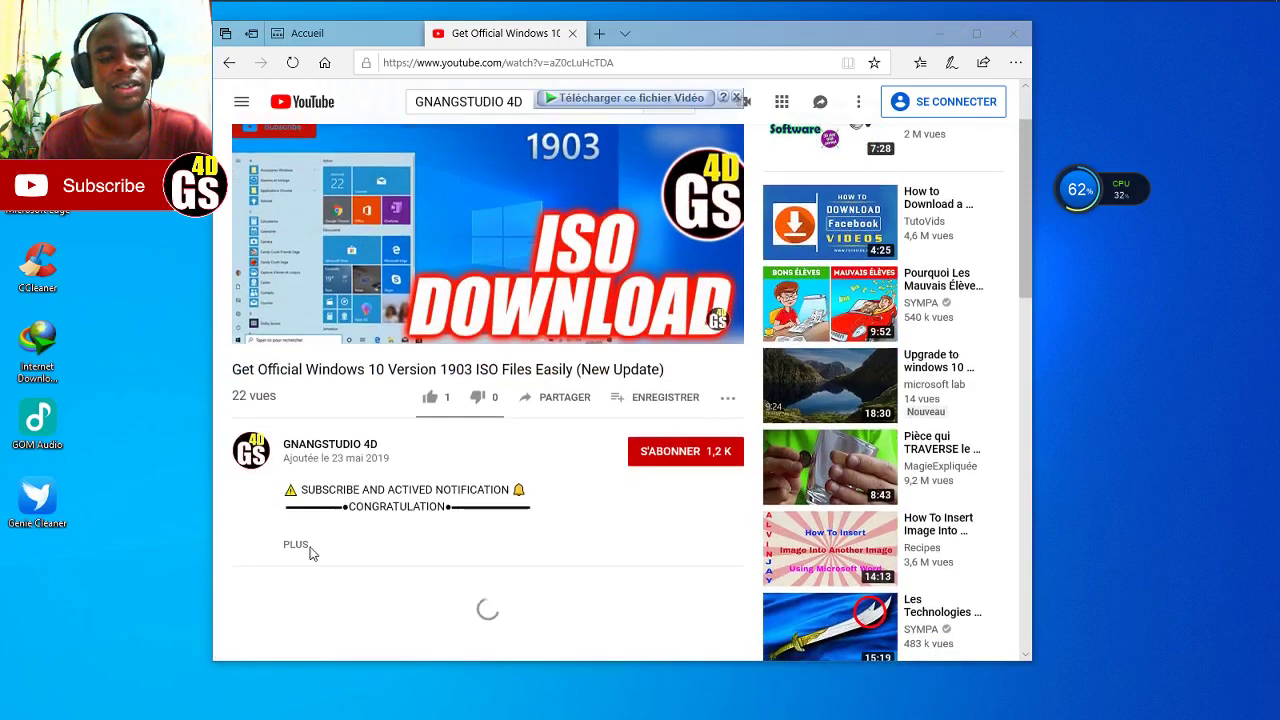
left_click(305, 545)
scroll(435, 510, "down", 2)
scroll(435, 510, "down", 1)
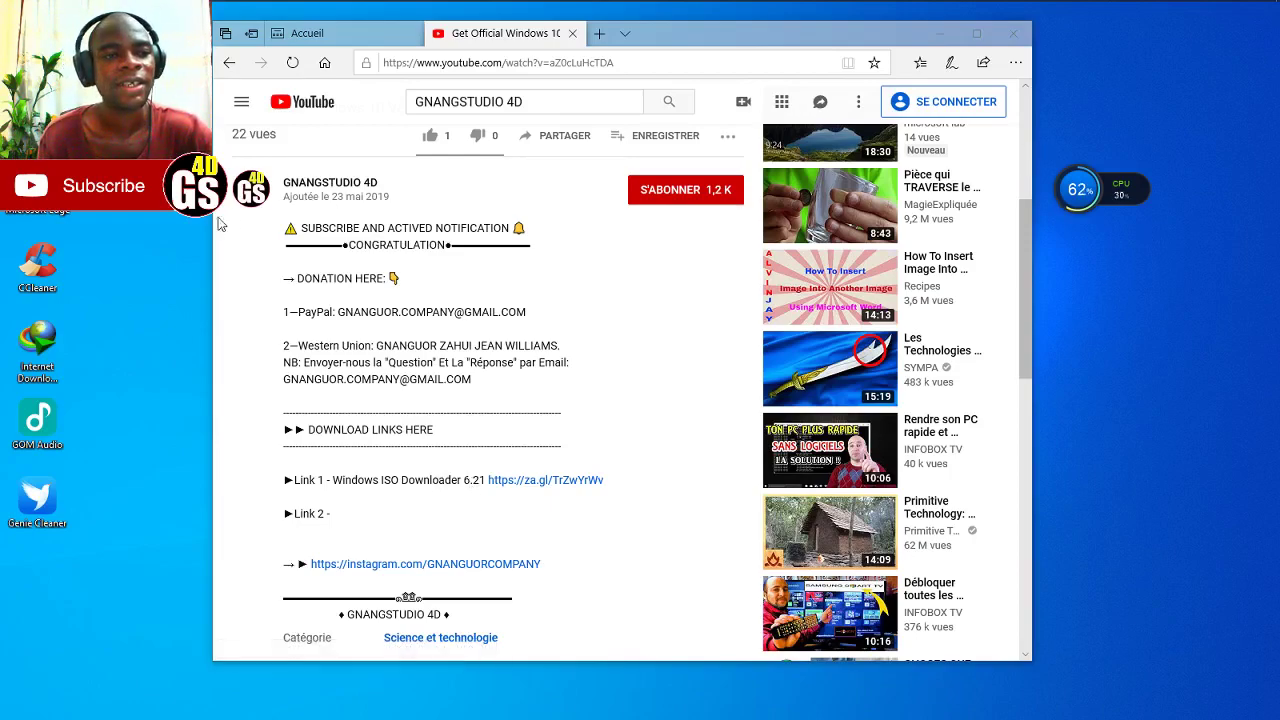
- Widen the browser window and return from the video to the GNANGSTUDIO 4D channel page
left_click_drag(213, 217, 85, 217)
scroll(280, 321, "up", 5)
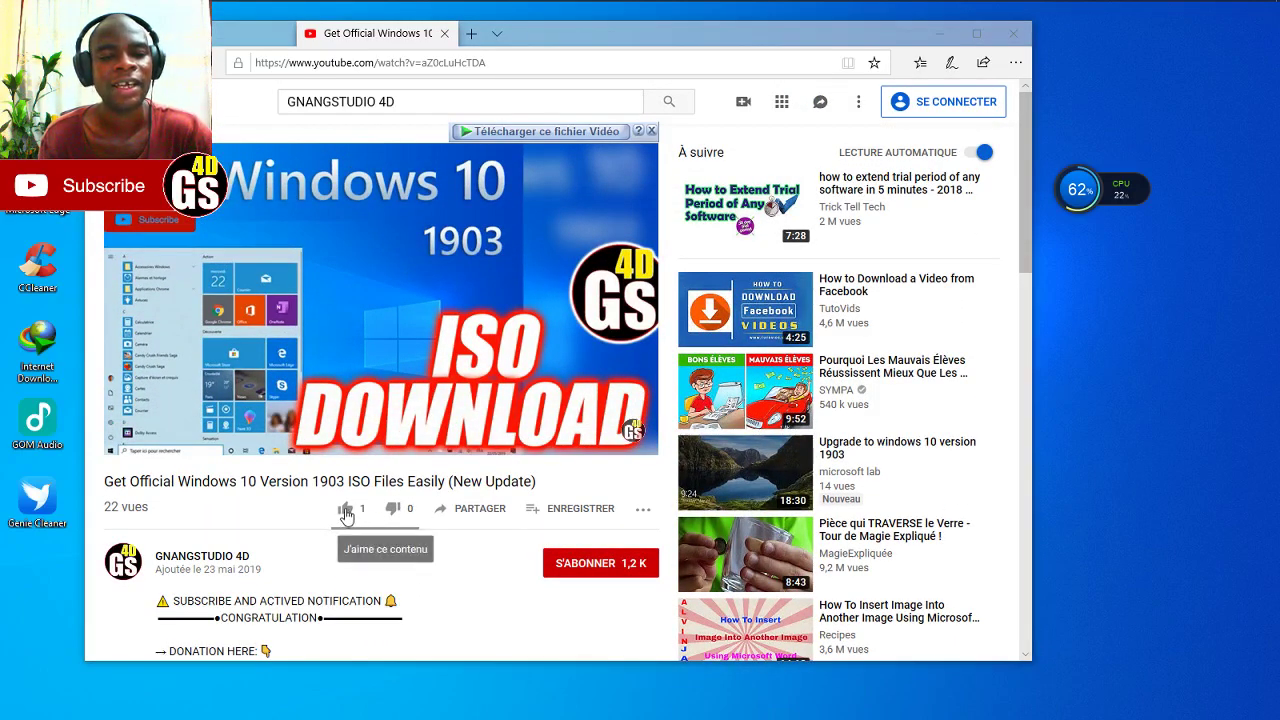
left_click(195, 555)
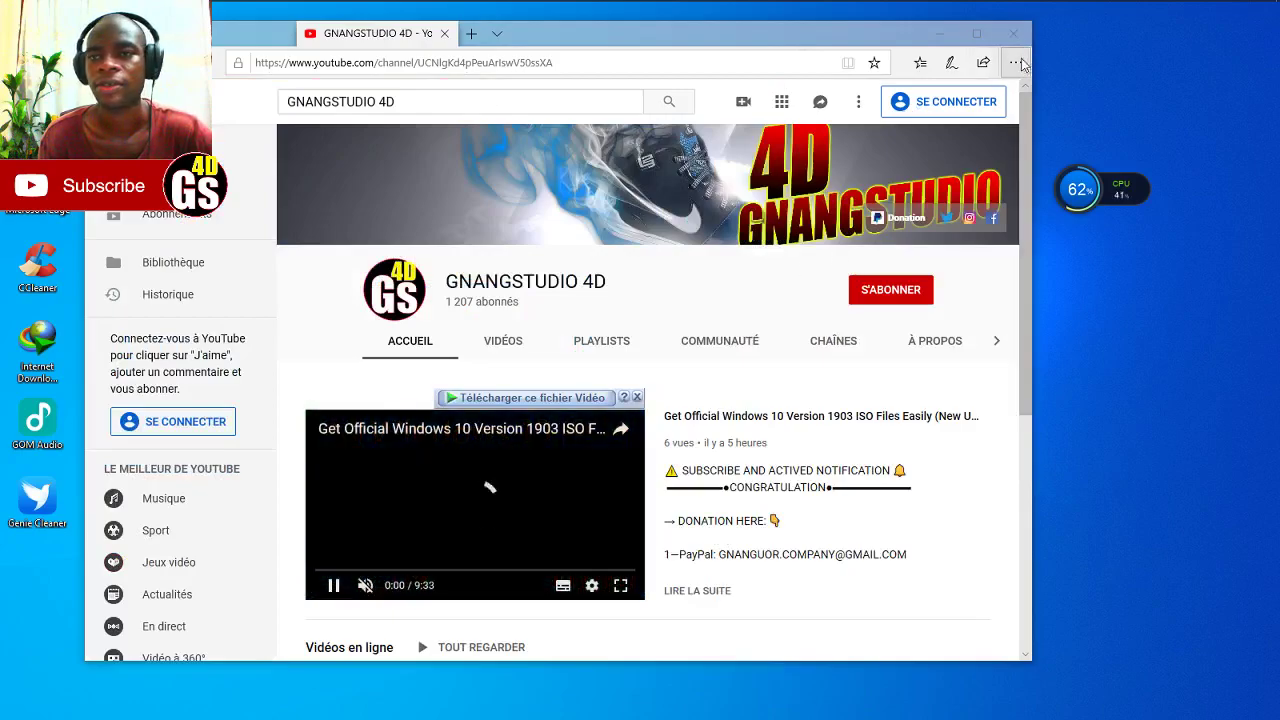
- Close the browser with all its tabs, enabling Toujours fermer tous les onglets
left_click(1012, 34)
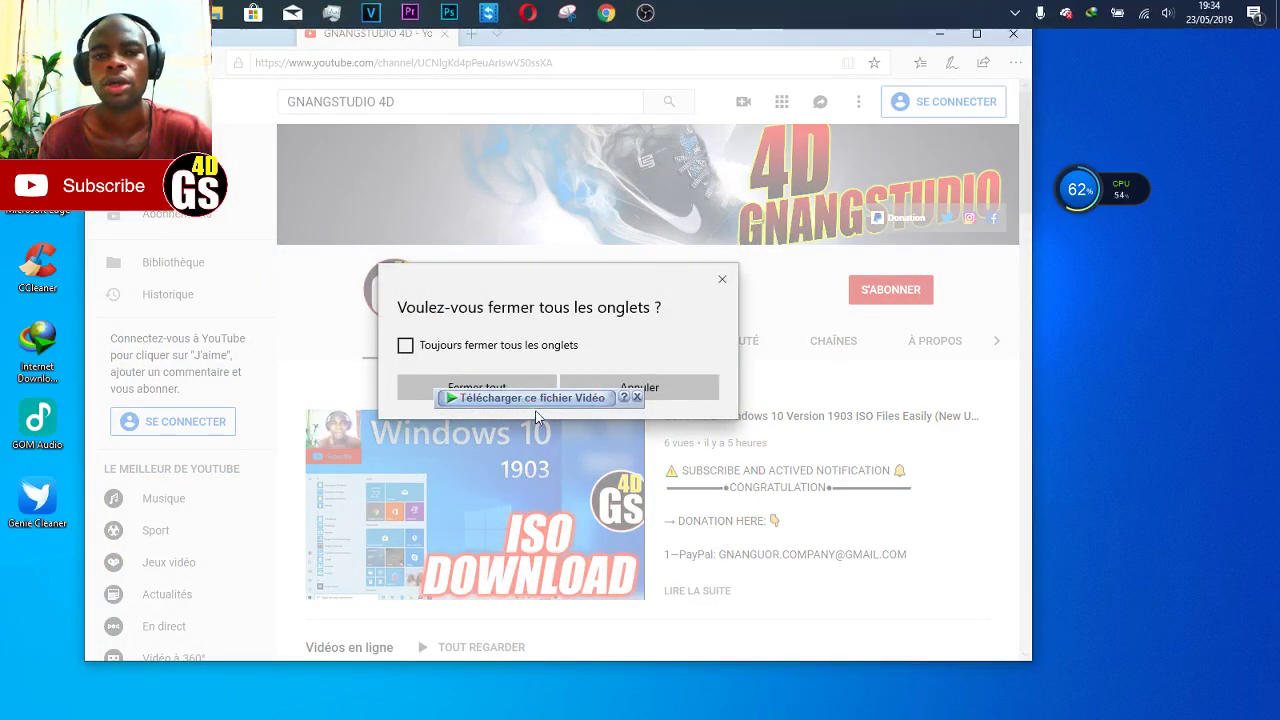
left_click(490, 347)
left_click(503, 387)
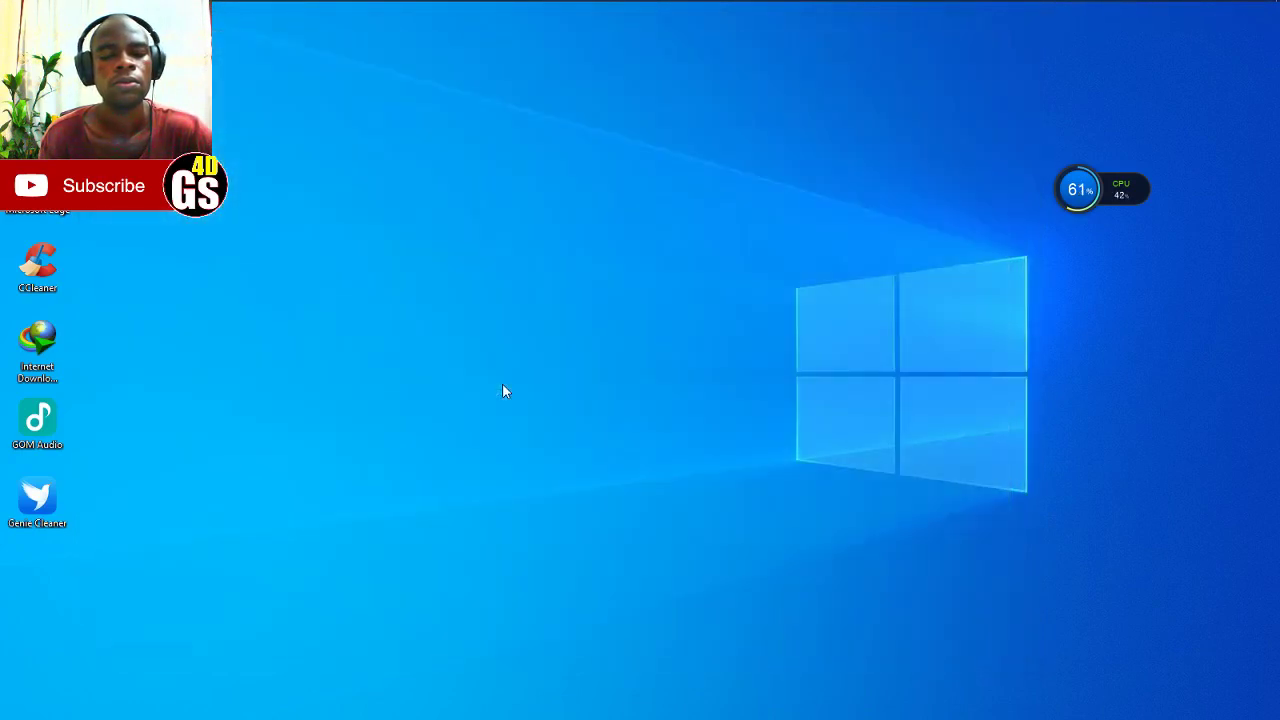
mouse_move(777, 3)
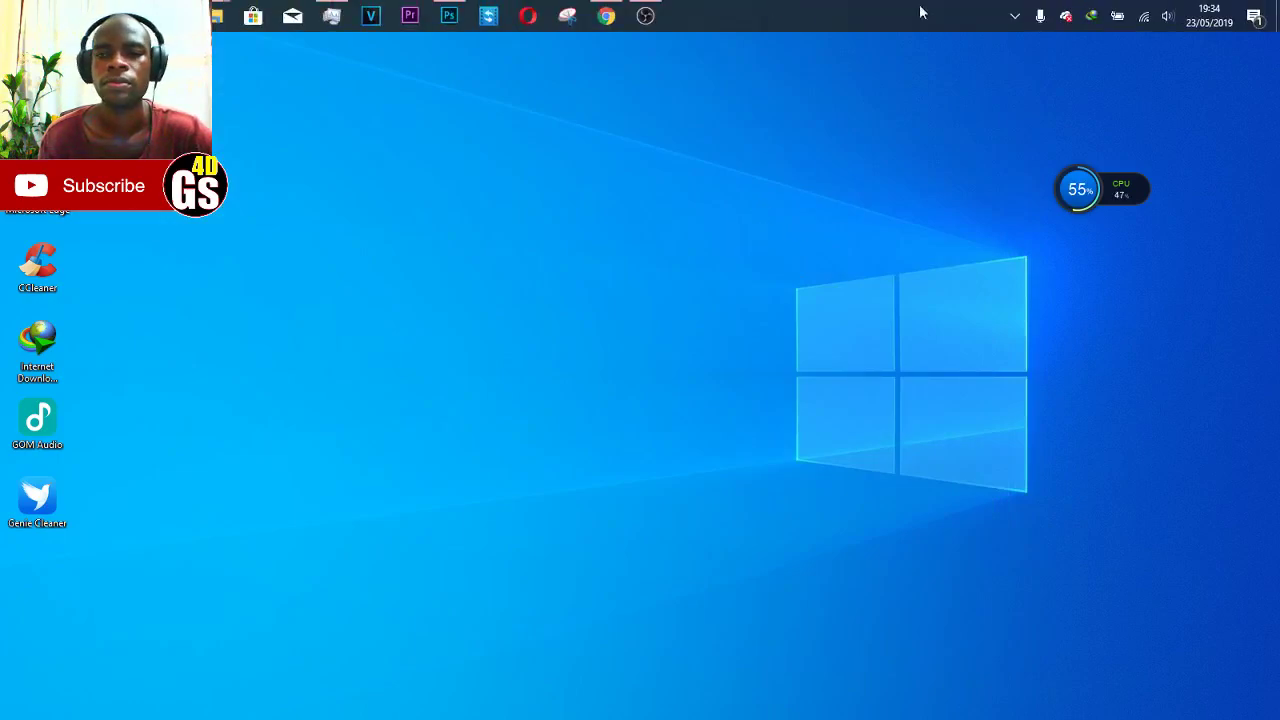
right_click(585, 171)
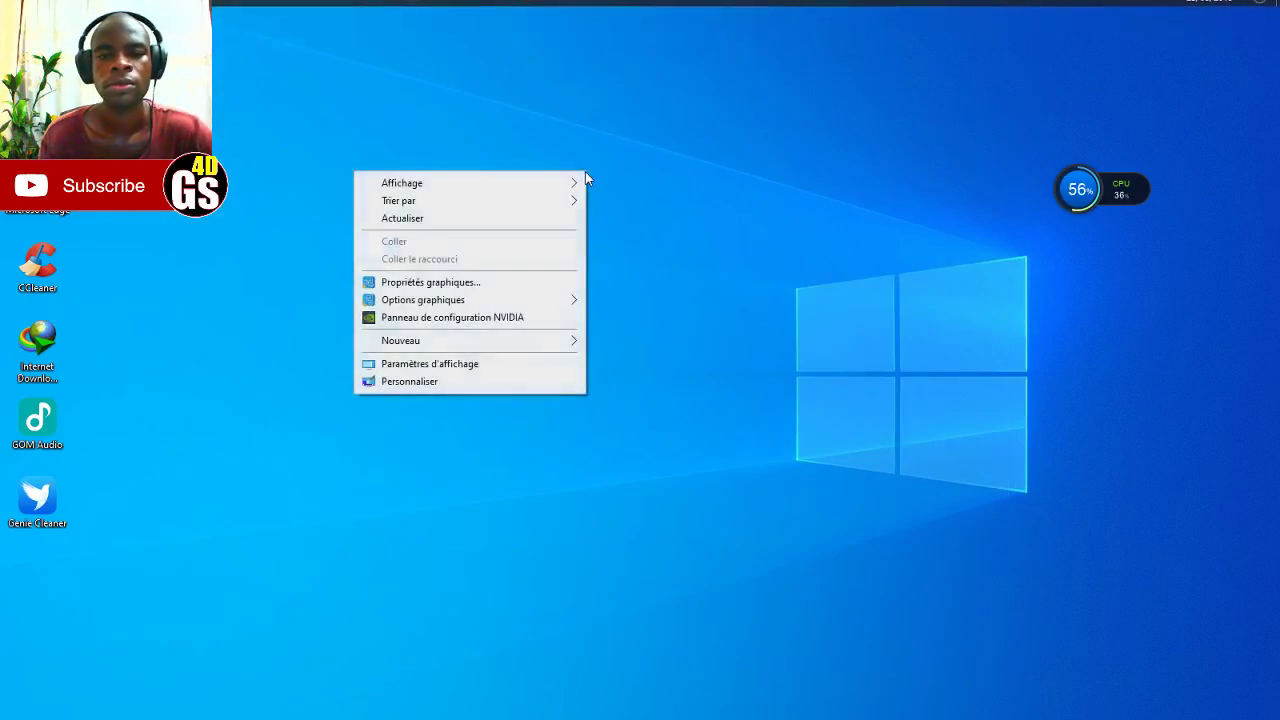
right_click(718, 210)
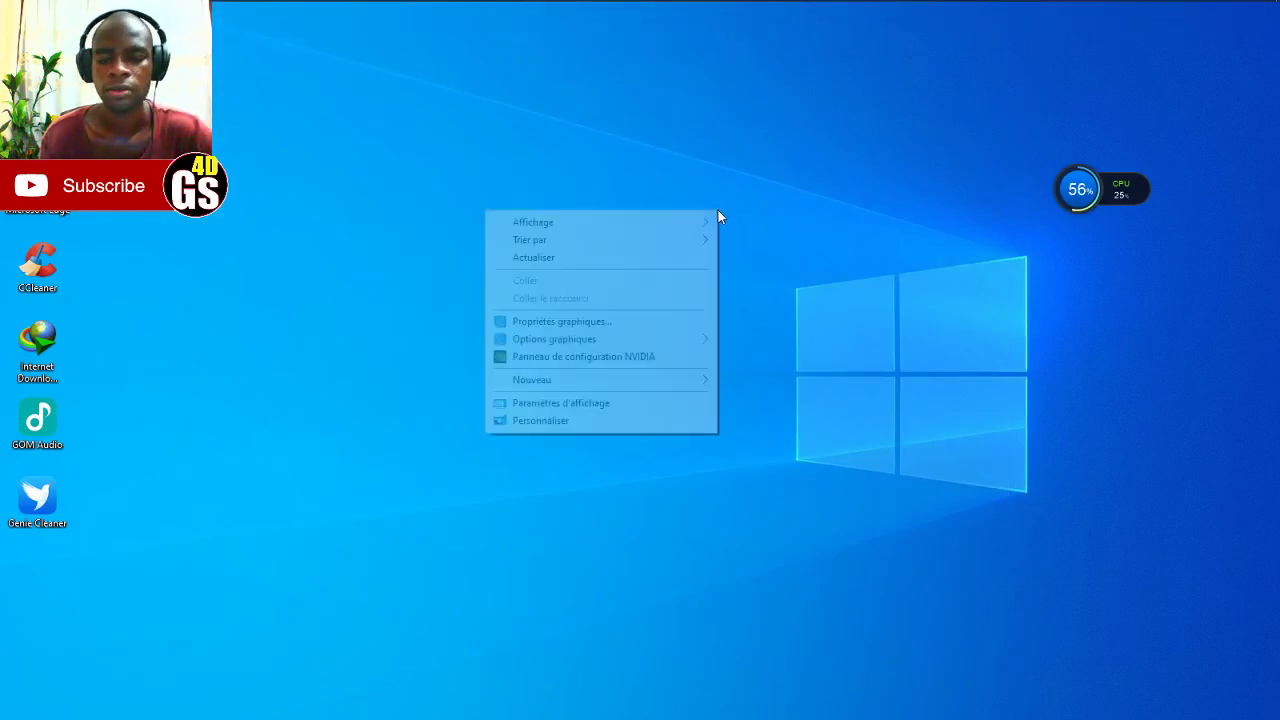
left_click(513, 439)
- Bring up the Images and Ce PC windows, and view the computer's properties on the Système page
mouse_move(460, 10)
mouse_move(463, 117)
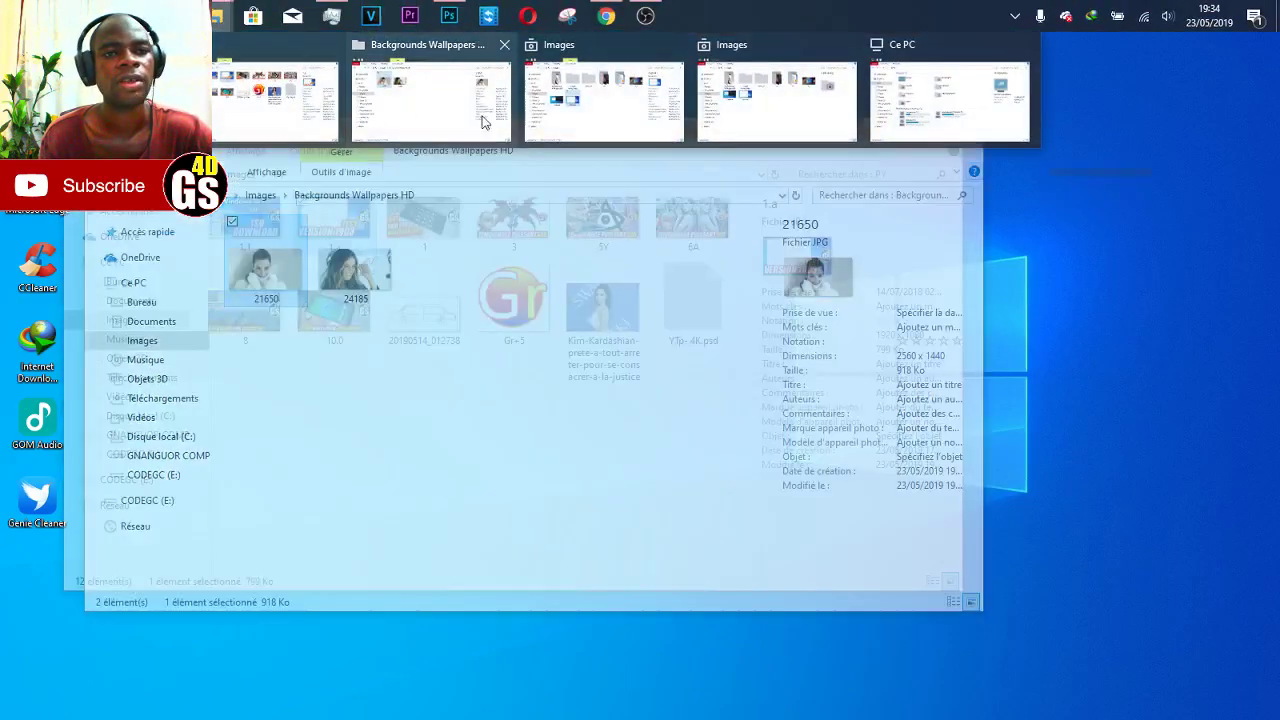
left_click(640, 132)
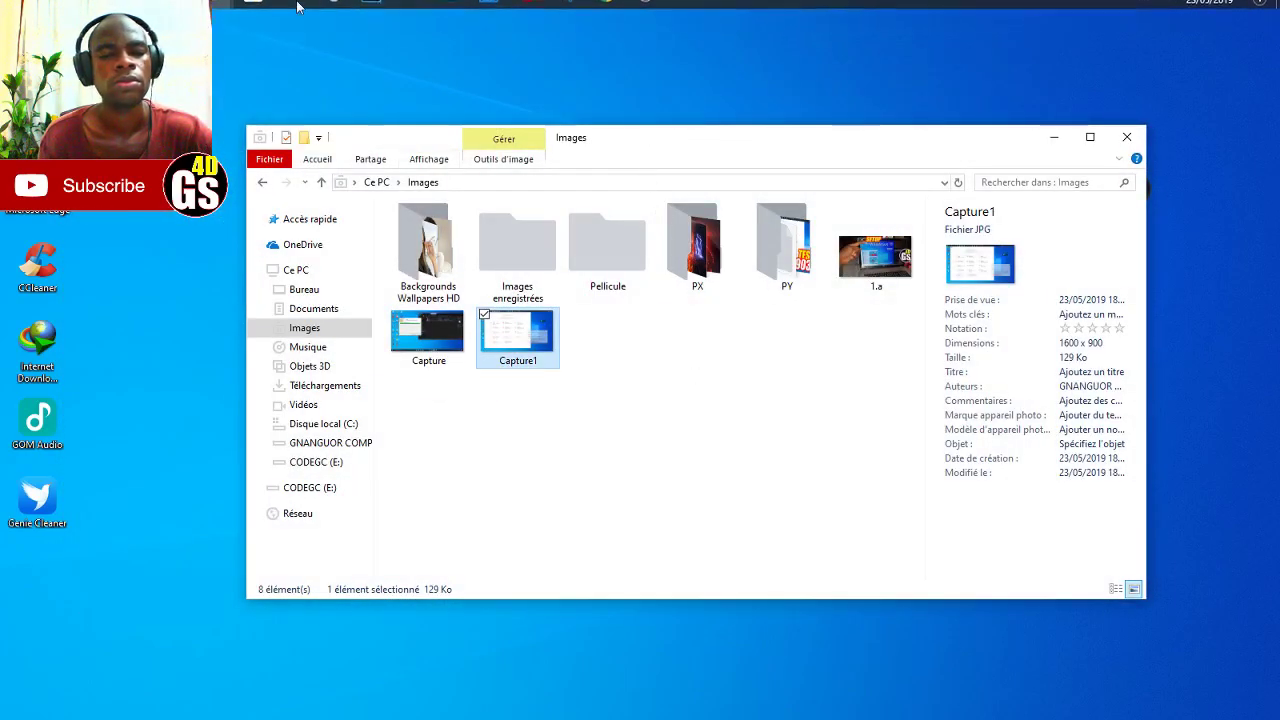
mouse_move(218, 14)
left_click(940, 95)
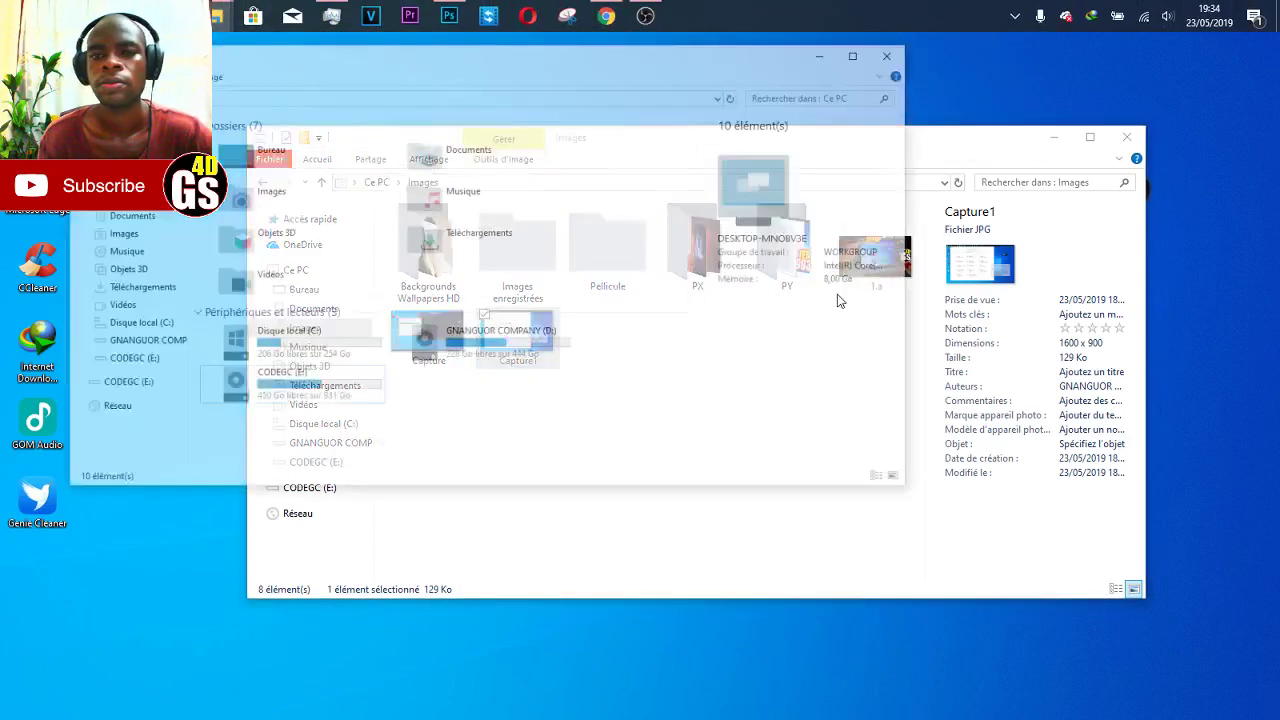
right_click(557, 469)
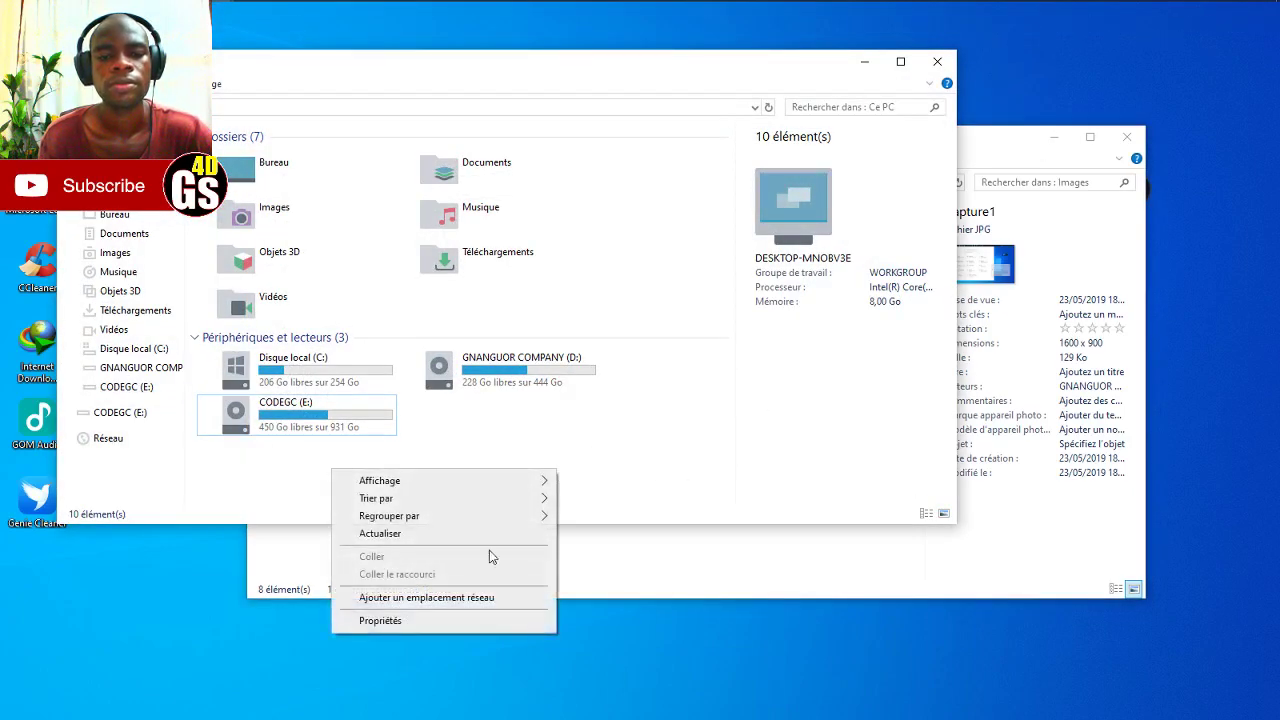
left_click(443, 615)
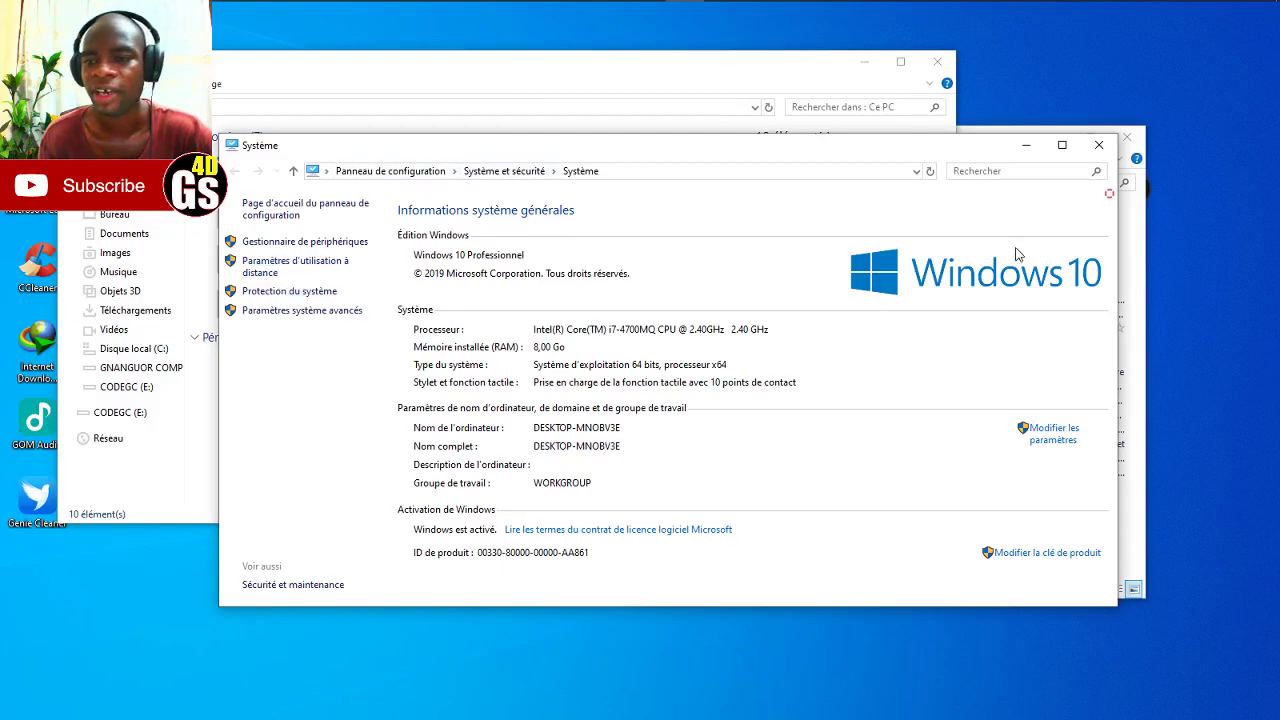
- Minimize the Ce PC and Images windows around the repositioned Système window, and return to the empty desktop
left_click(878, 69)
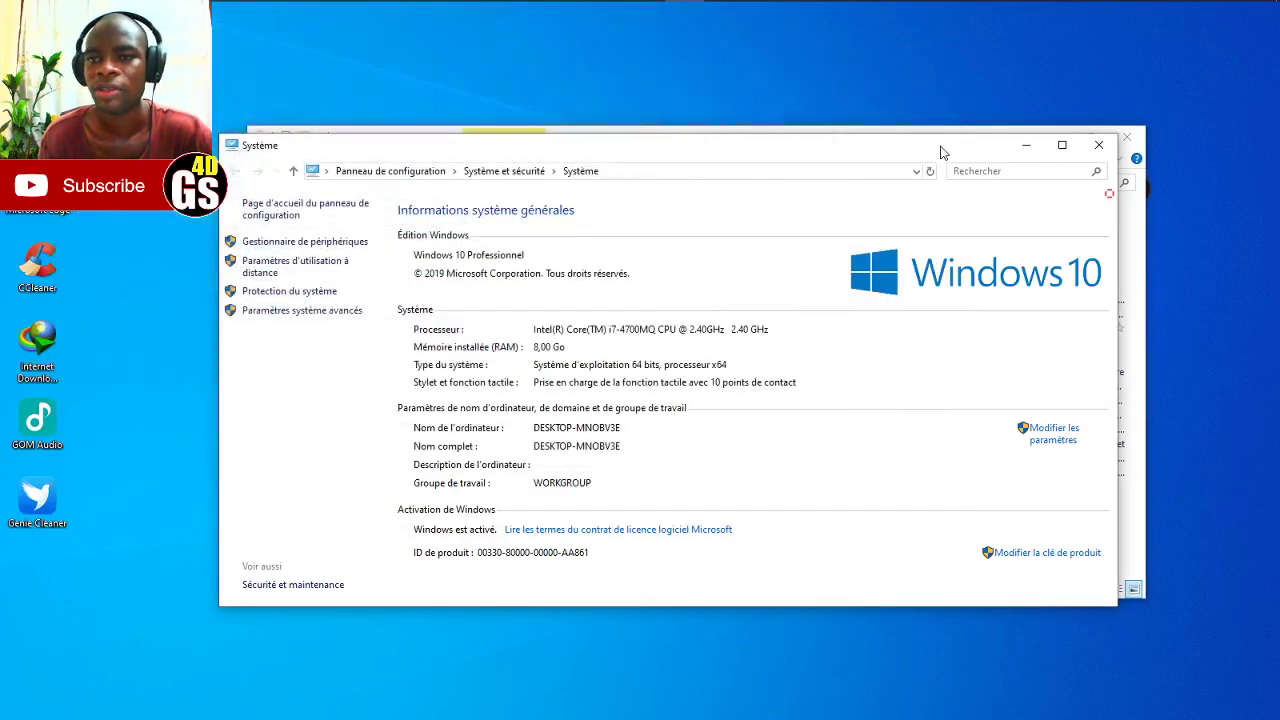
left_click_drag(942, 150, 864, 98)
left_click(1048, 138)
left_click(1054, 137)
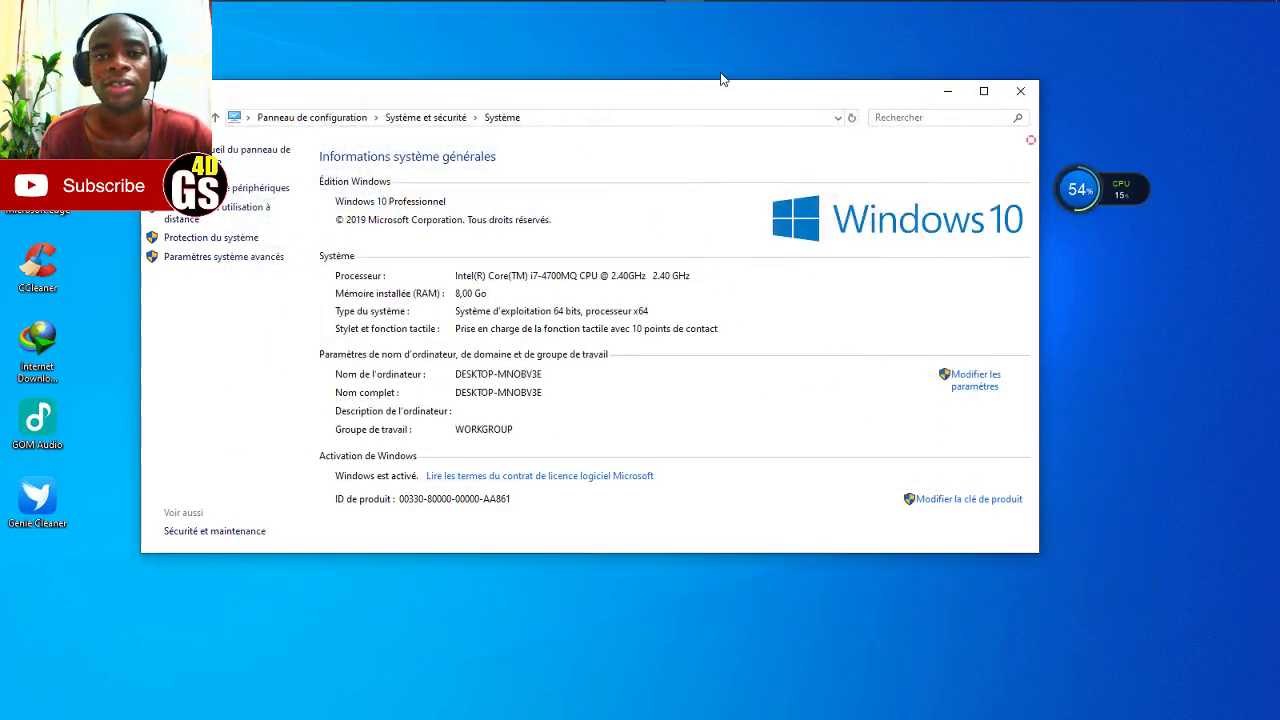
mouse_move(735, 98)
left_mouse_down()
mouse_move(746, 106)
mouse_move(689, 100)
mouse_move(736, 99)
left_mouse_up()
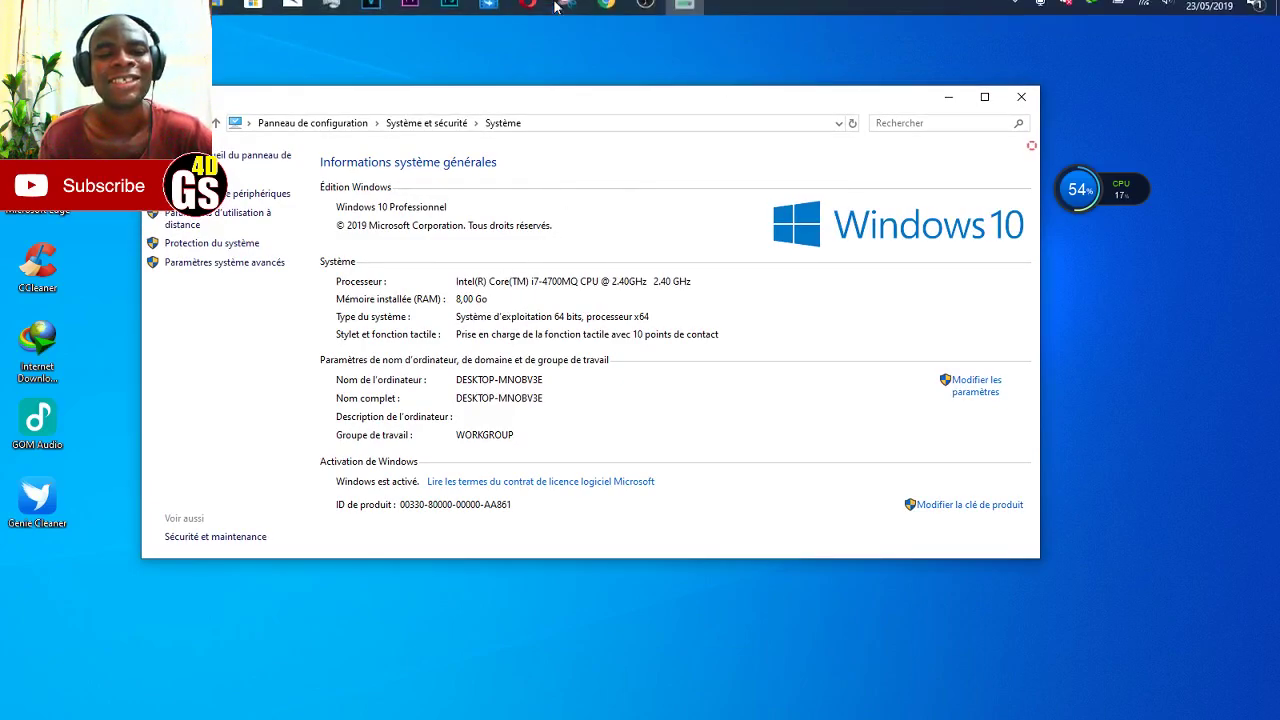
key("super+d")
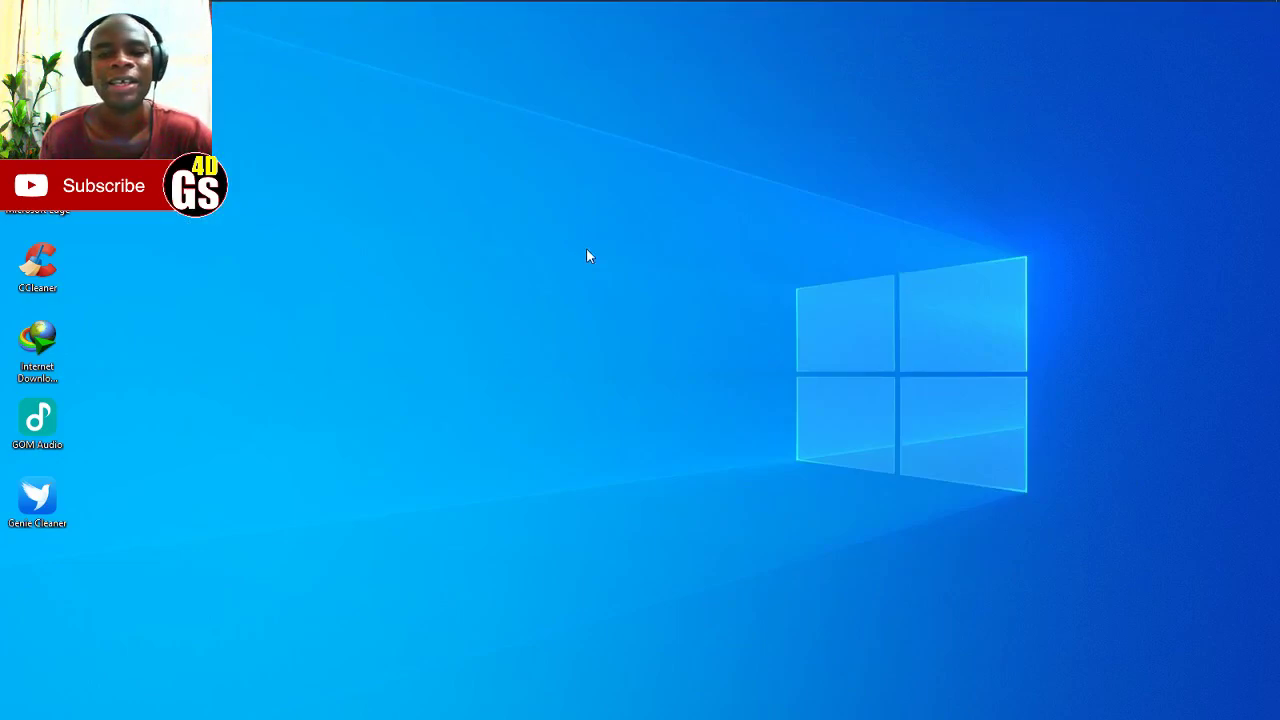
left_click_drag(568, 171, 1120, 566)
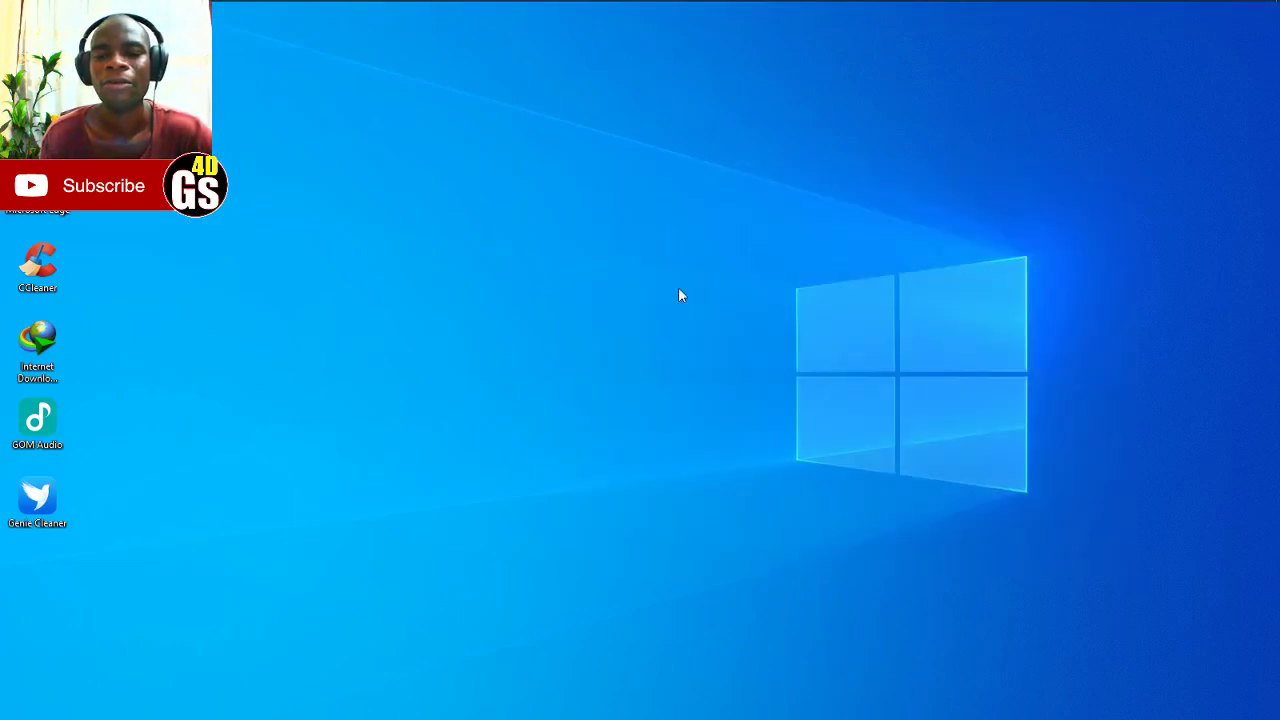
left_click_drag(296, 108, 1052, 546)
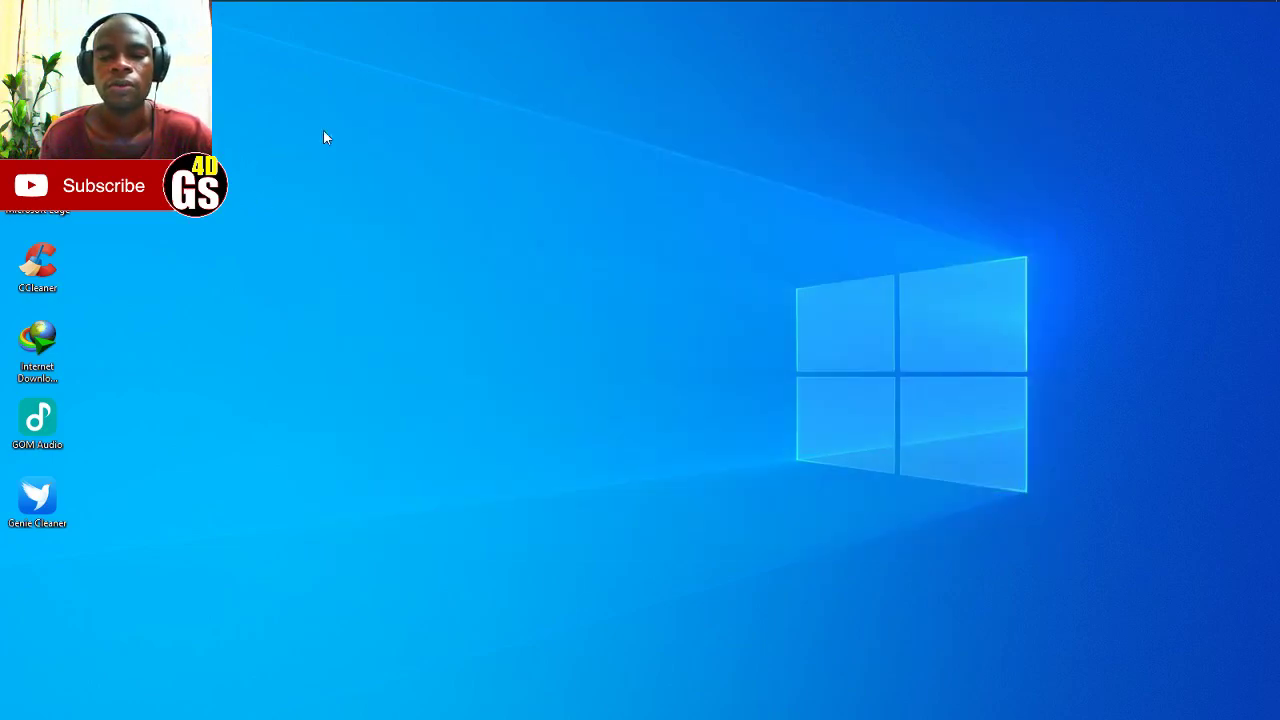
left_click_drag(290, 76, 1079, 608)
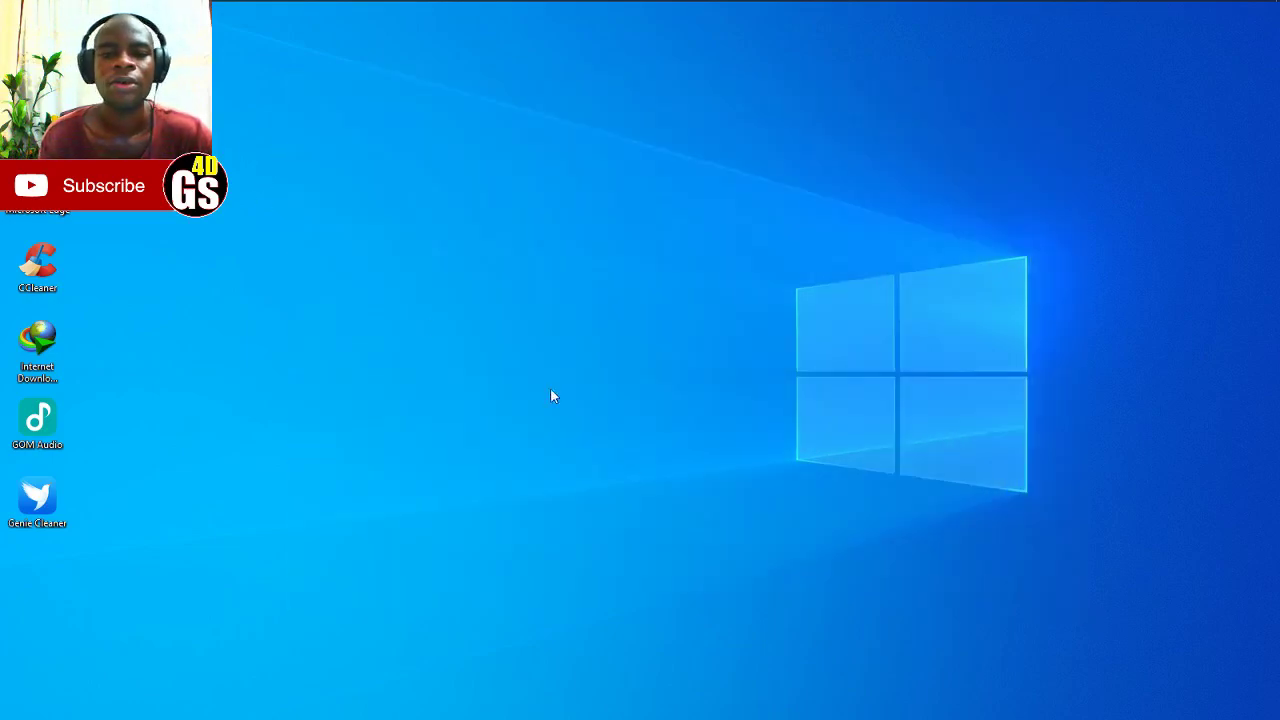
left_click_drag(286, 76, 1025, 616)
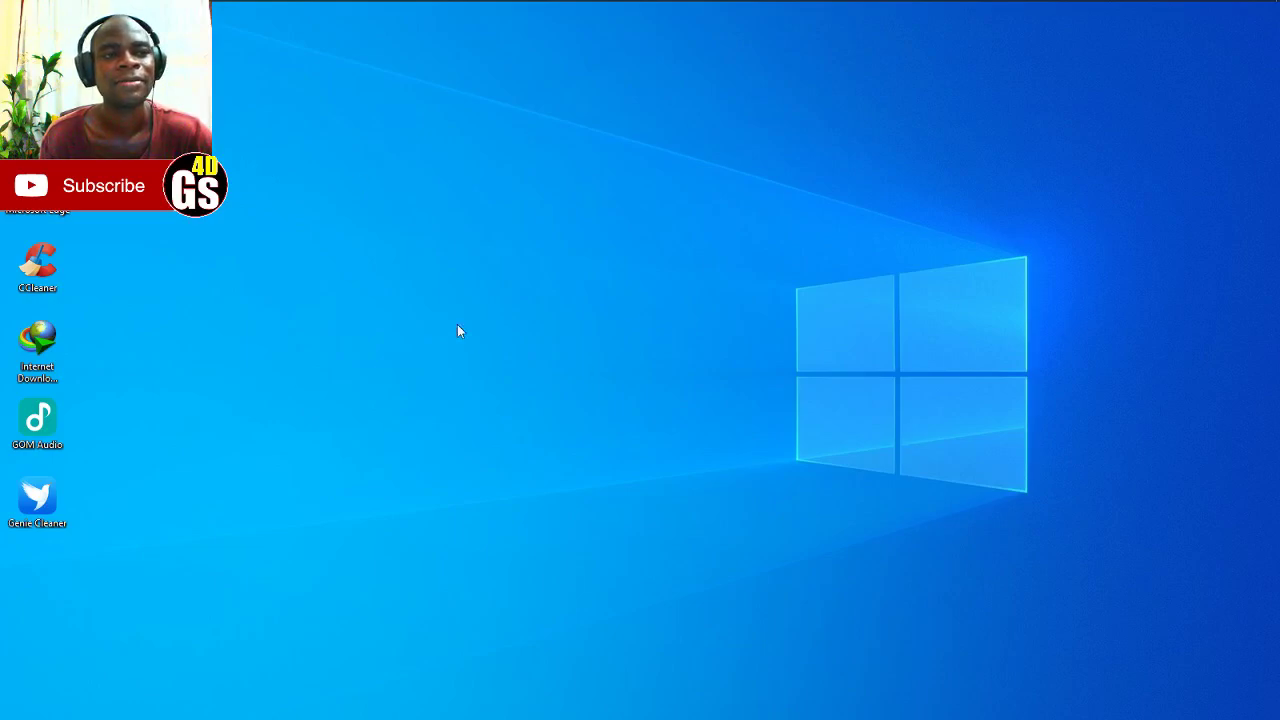
left_click_drag(314, 197, 560, 400)
left_click_drag(430, 132, 1050, 440)
- Bring the Système information window back up and close it
mouse_move(737, 5)
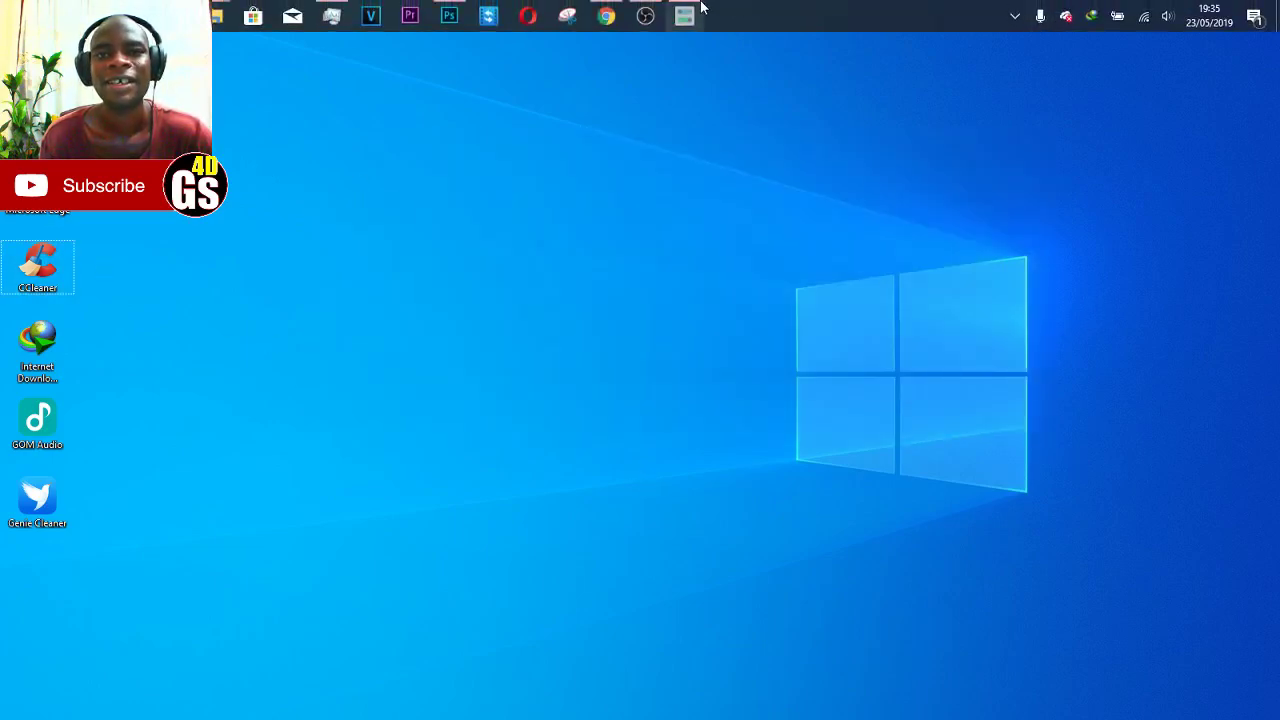
left_click(700, 12)
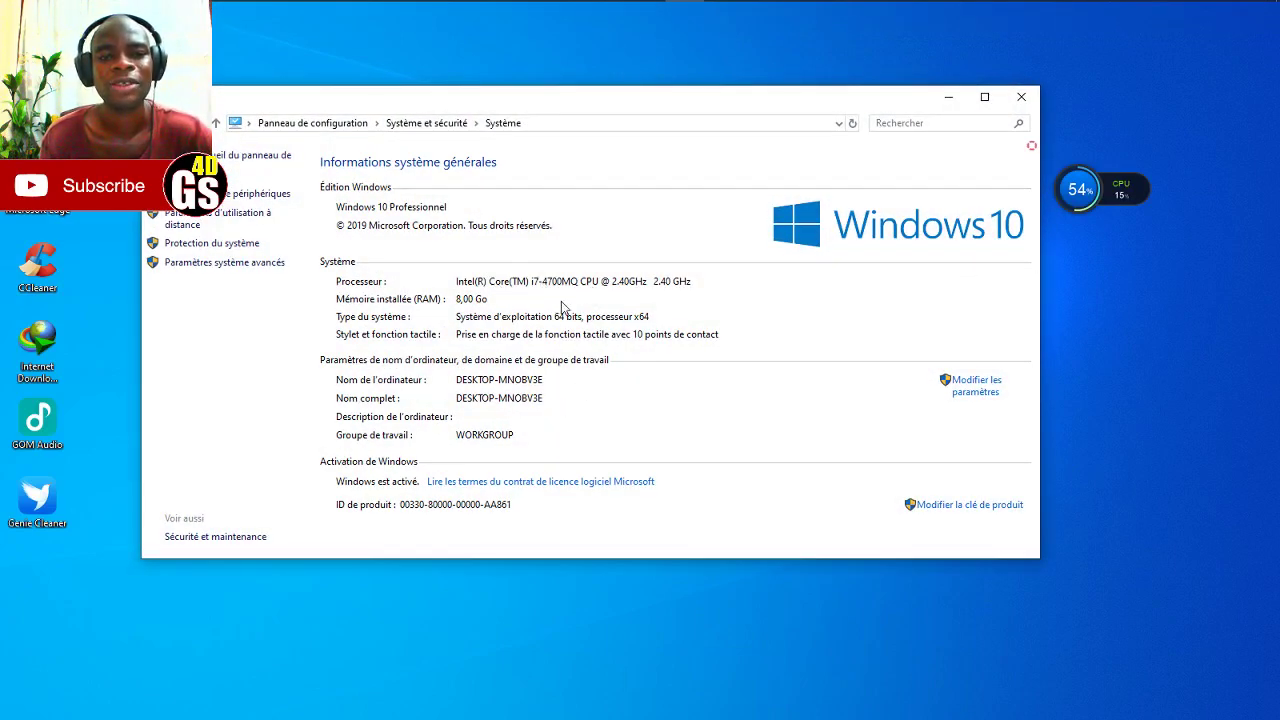
left_click(1020, 97)
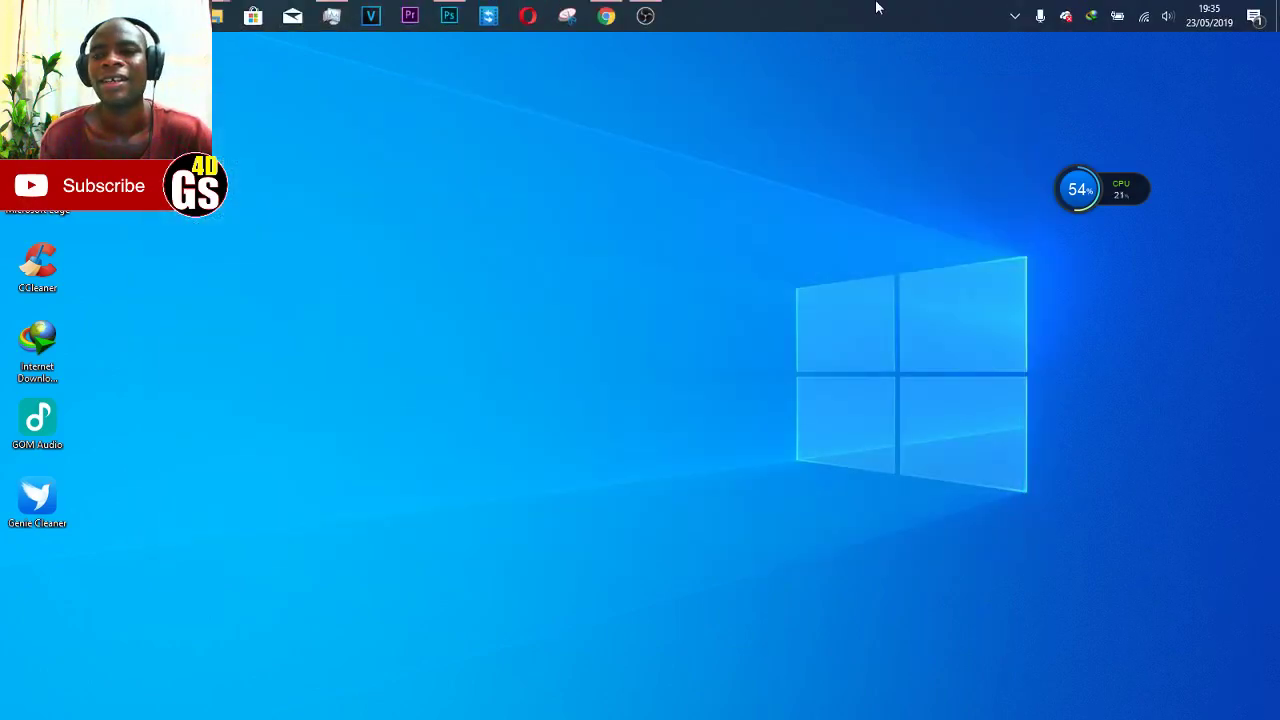
- Show the OBS and Outil Capture d'écran windows, and dismiss both to return to the empty desktop
left_click(646, 15)
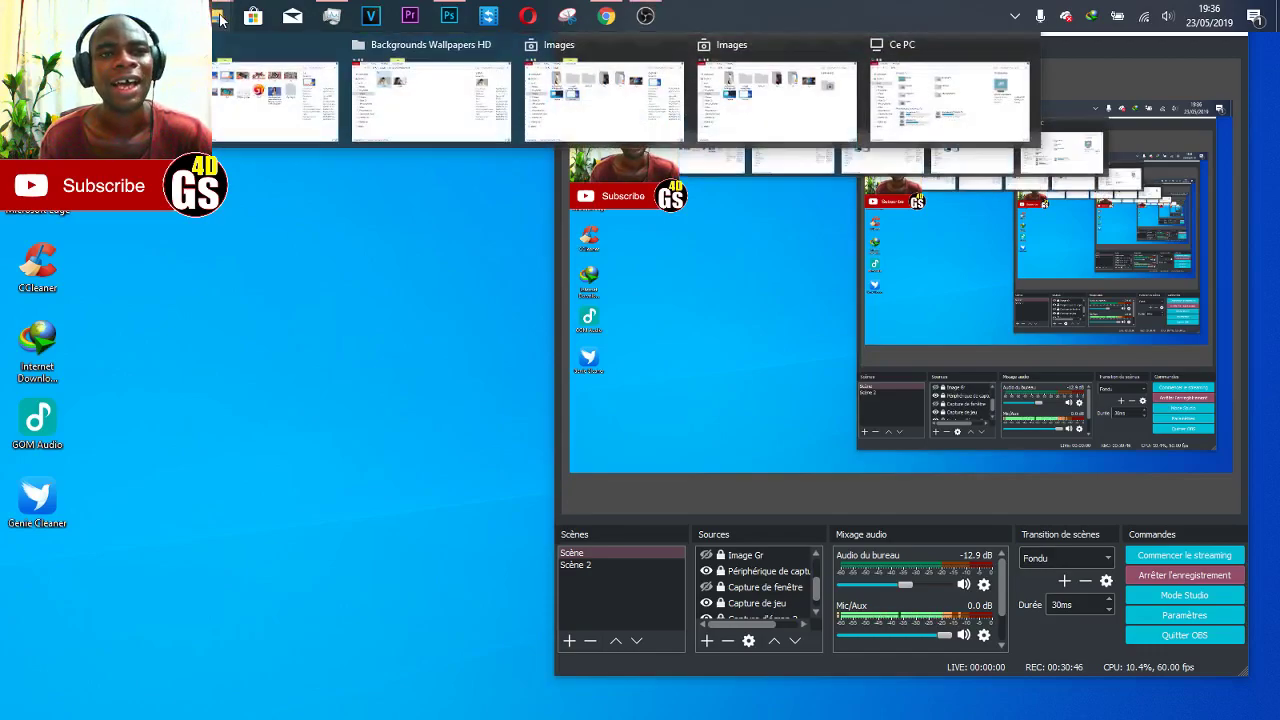
left_click(566, 17)
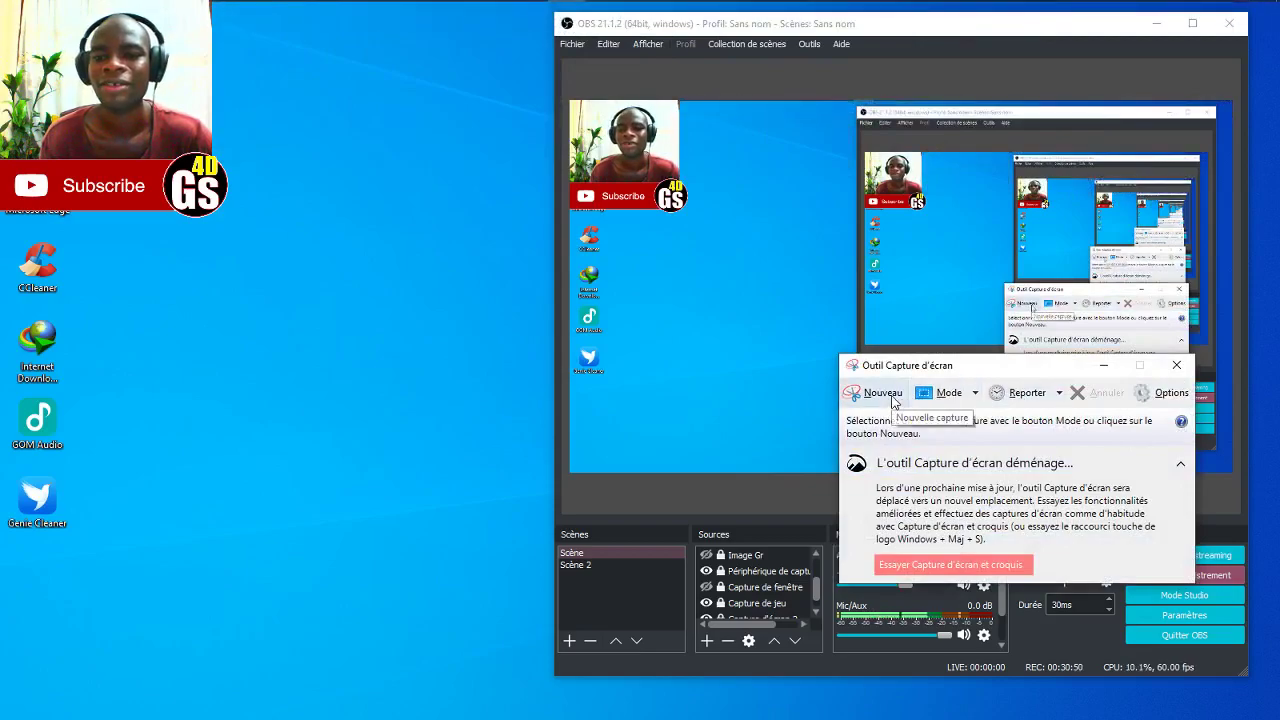
left_click(1176, 366)
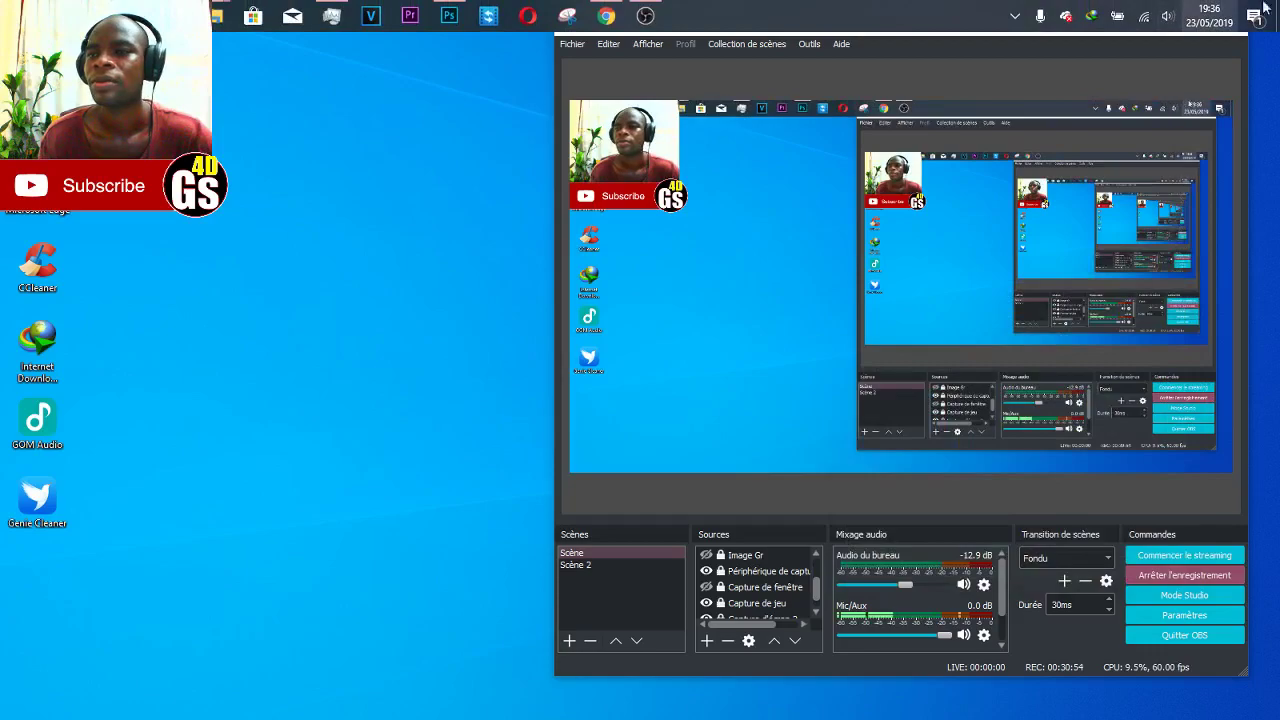
left_click(1157, 22)
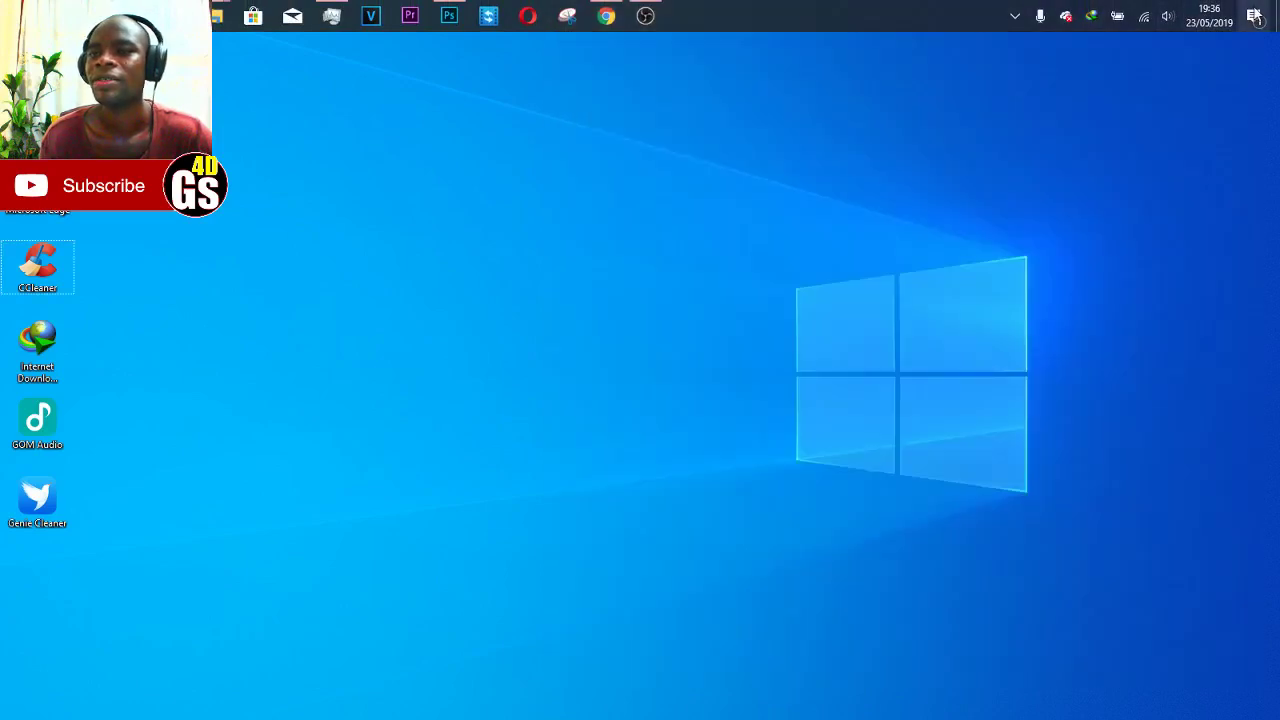
- Complete the OneDrive configuration with Synchroniser tous les fichiers et dossiers dans OneDrive enabled
left_click(1067, 17)
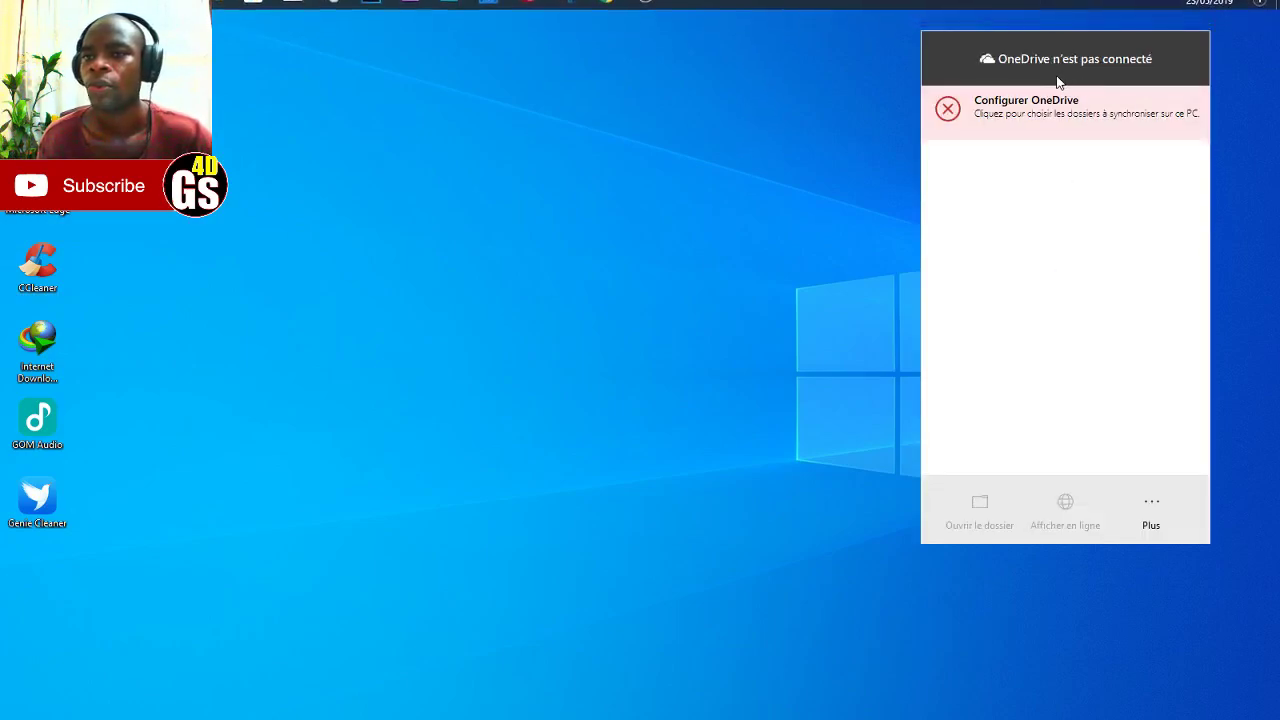
left_click(1151, 523)
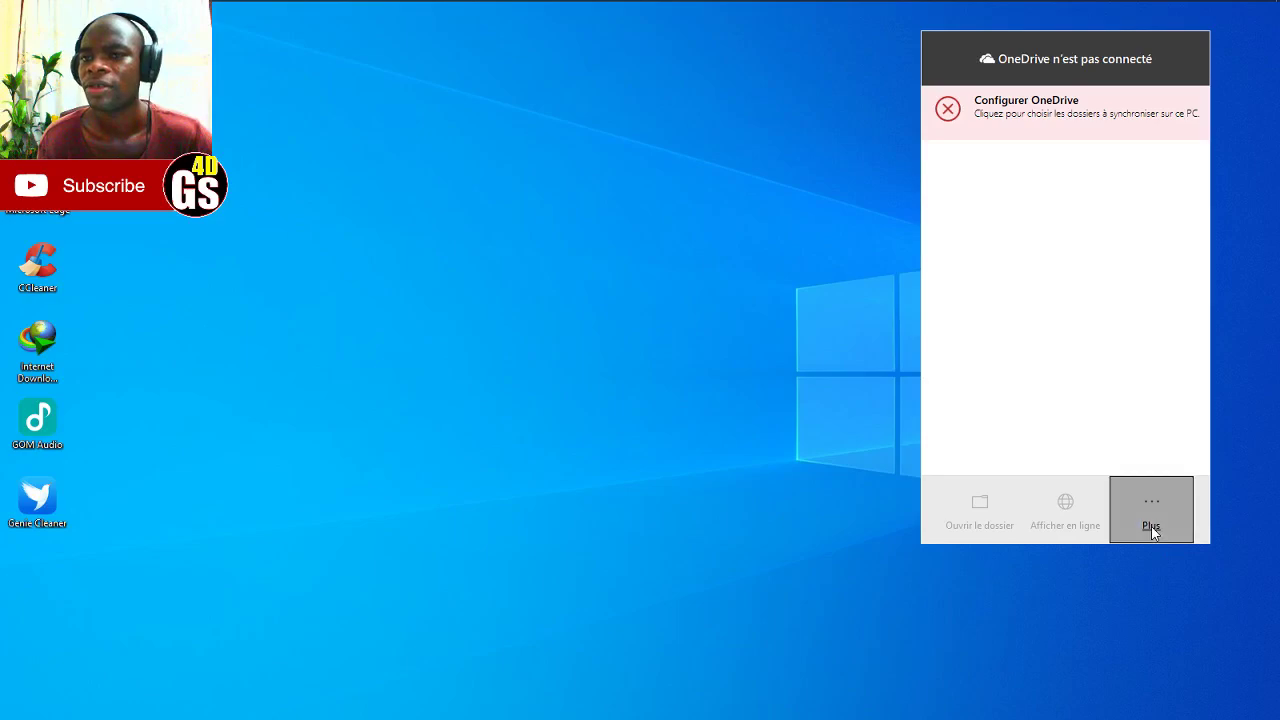
key("Escape")
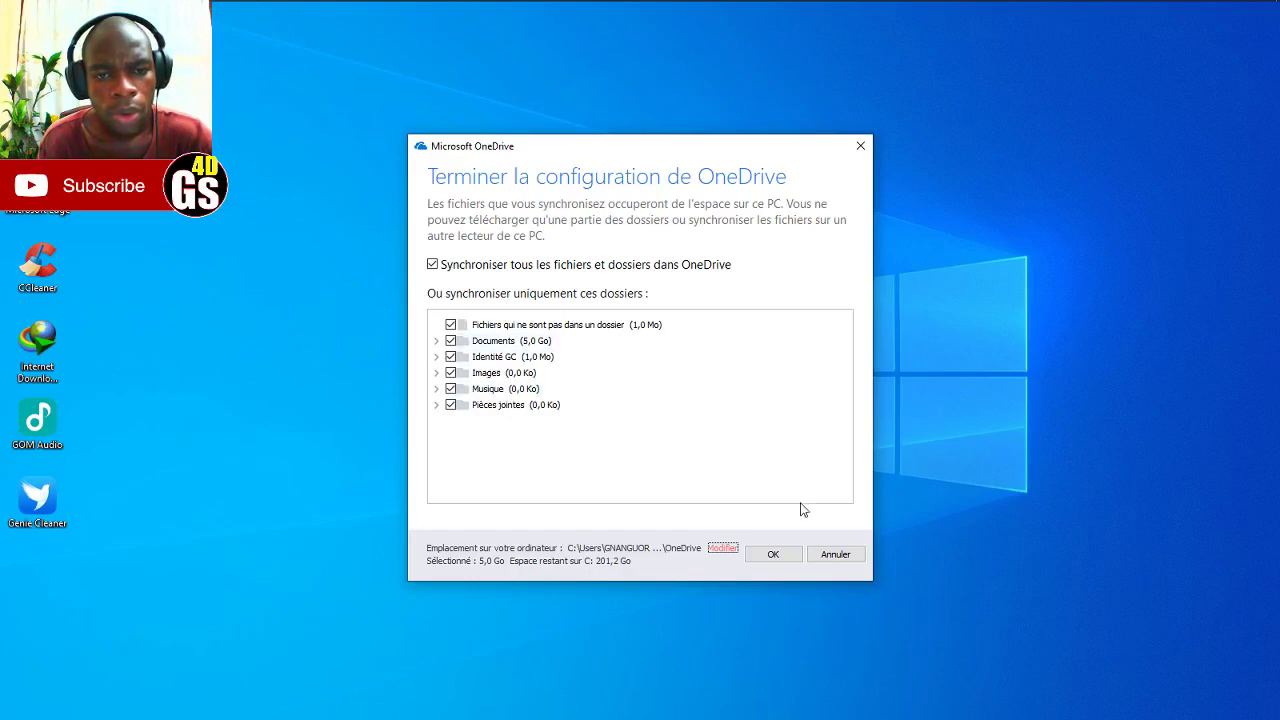
left_click(773, 556)
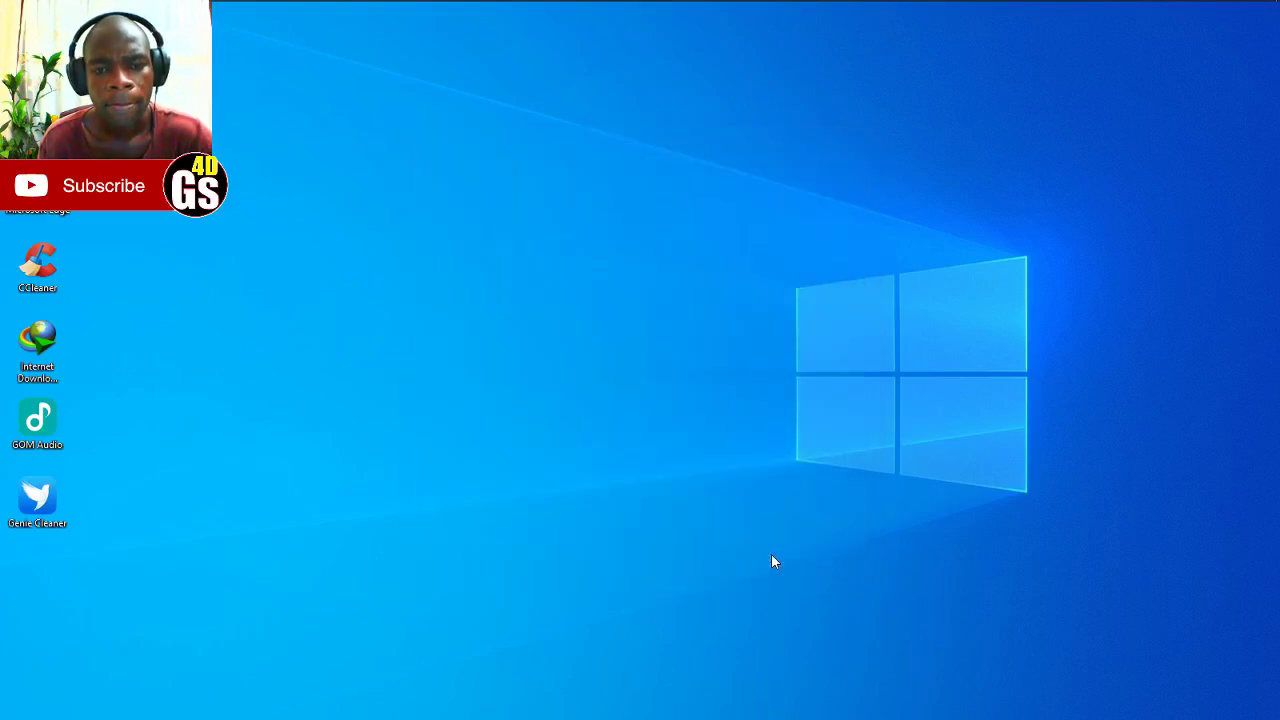
- Bring up the Ce PC window and refresh its contents
mouse_move(794, 3)
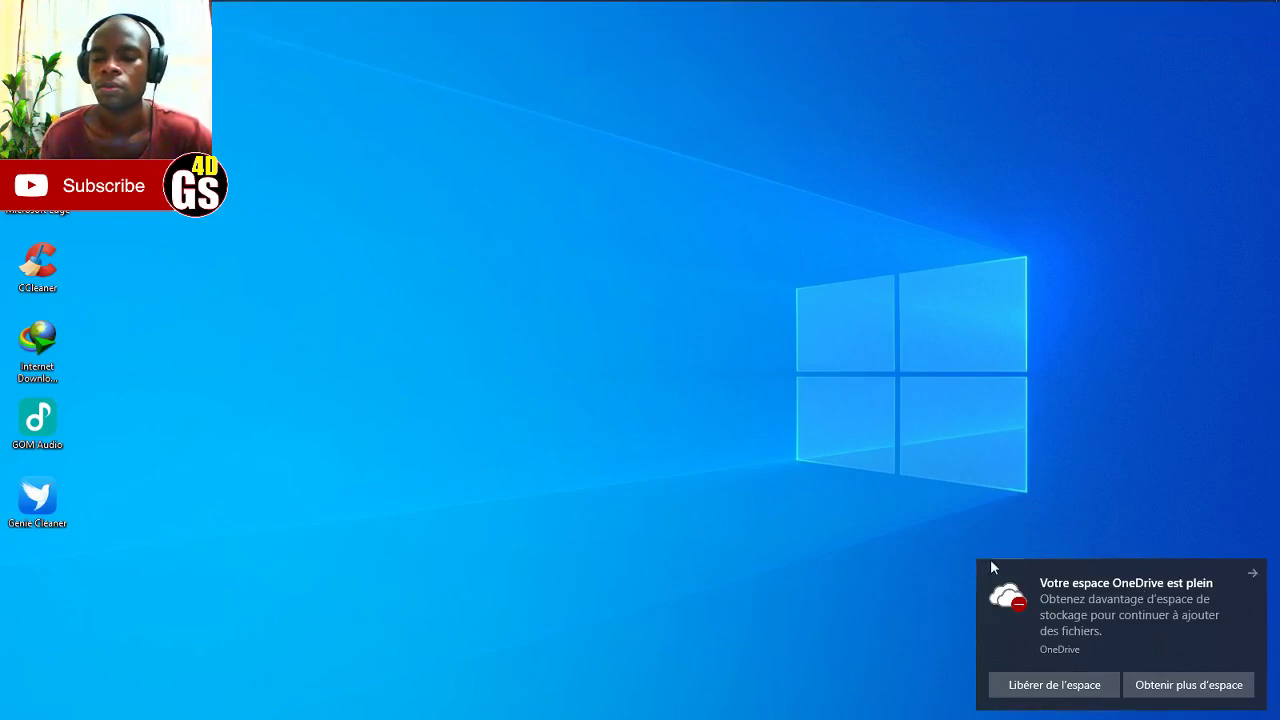
mouse_move(736, 5)
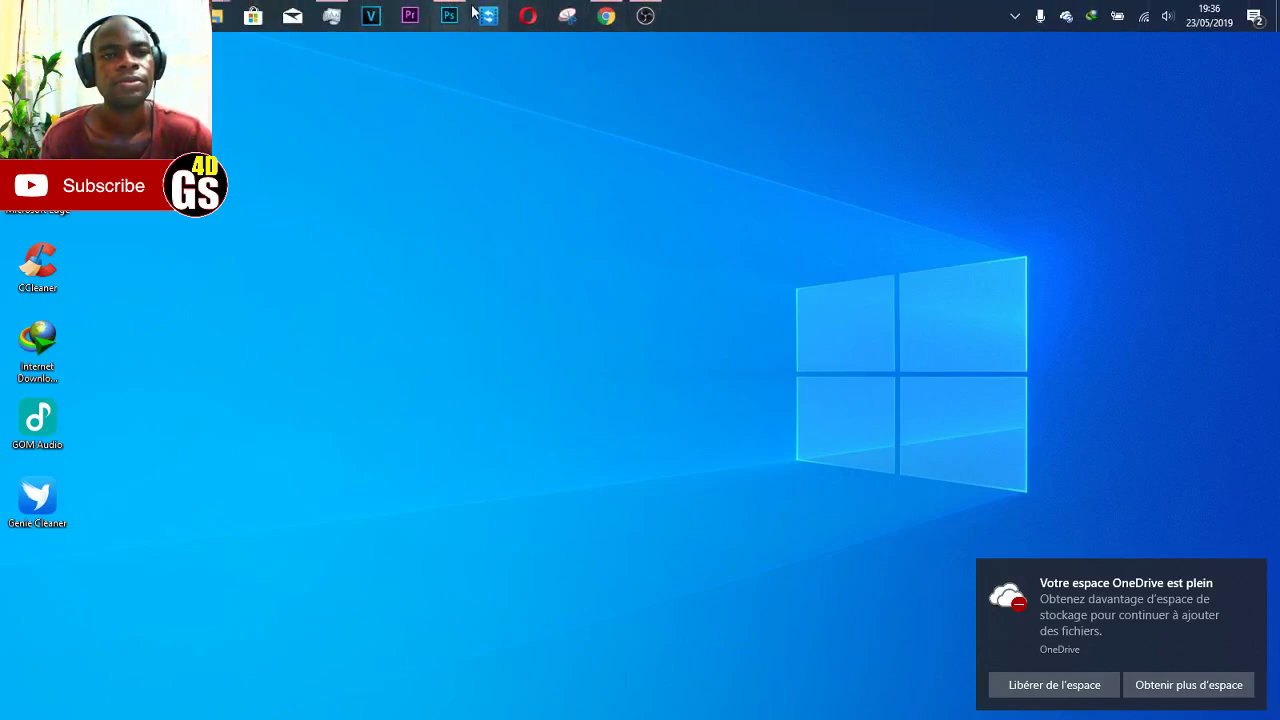
mouse_move(222, 15)
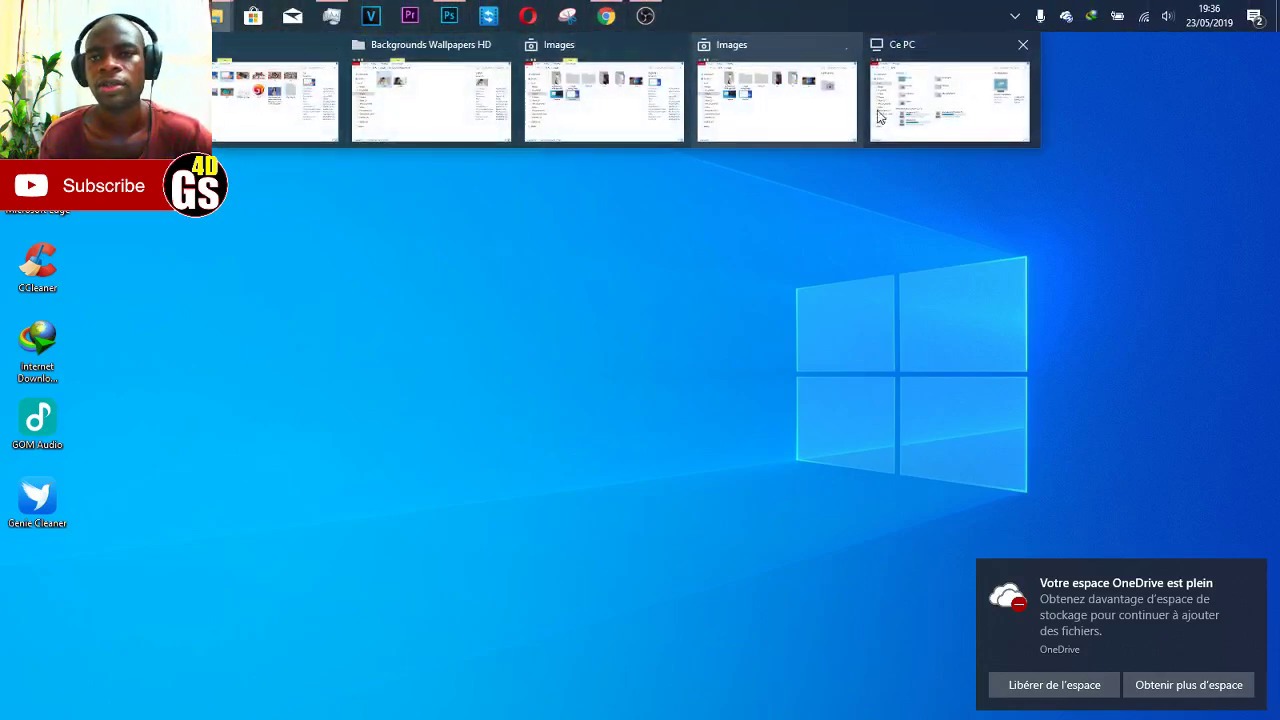
left_click(950, 100)
right_click(653, 397)
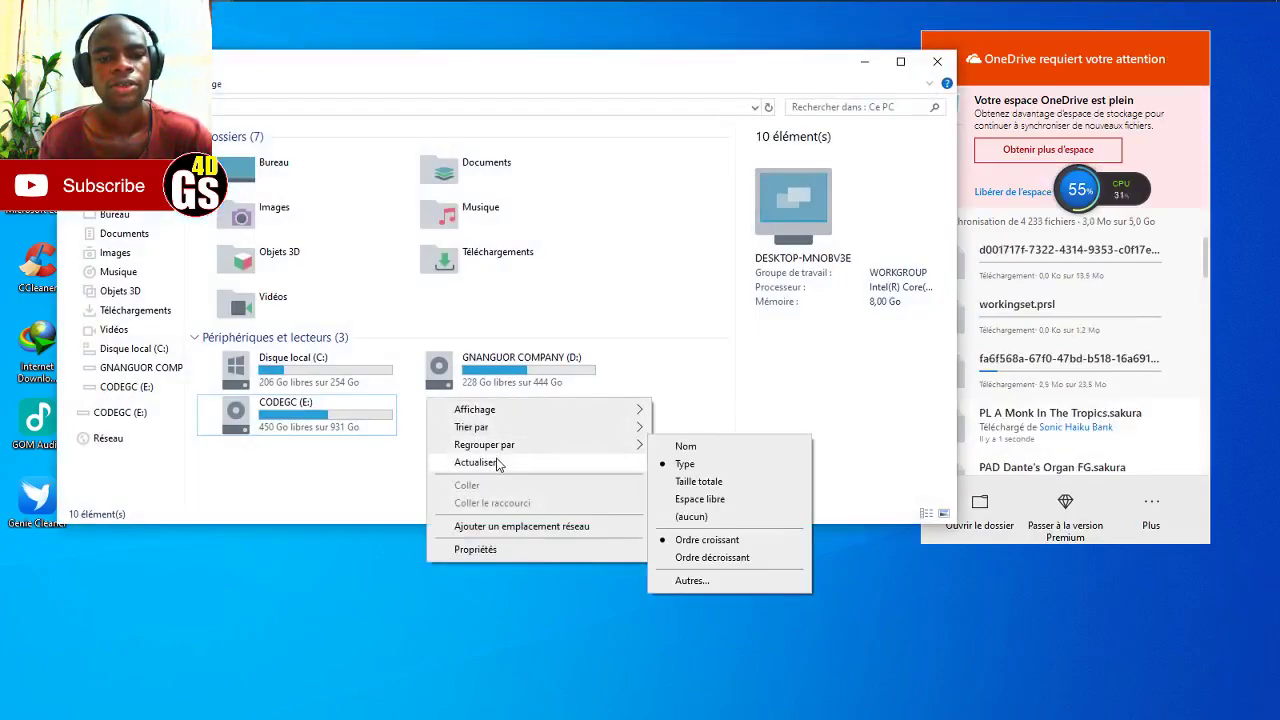
left_click(460, 462)
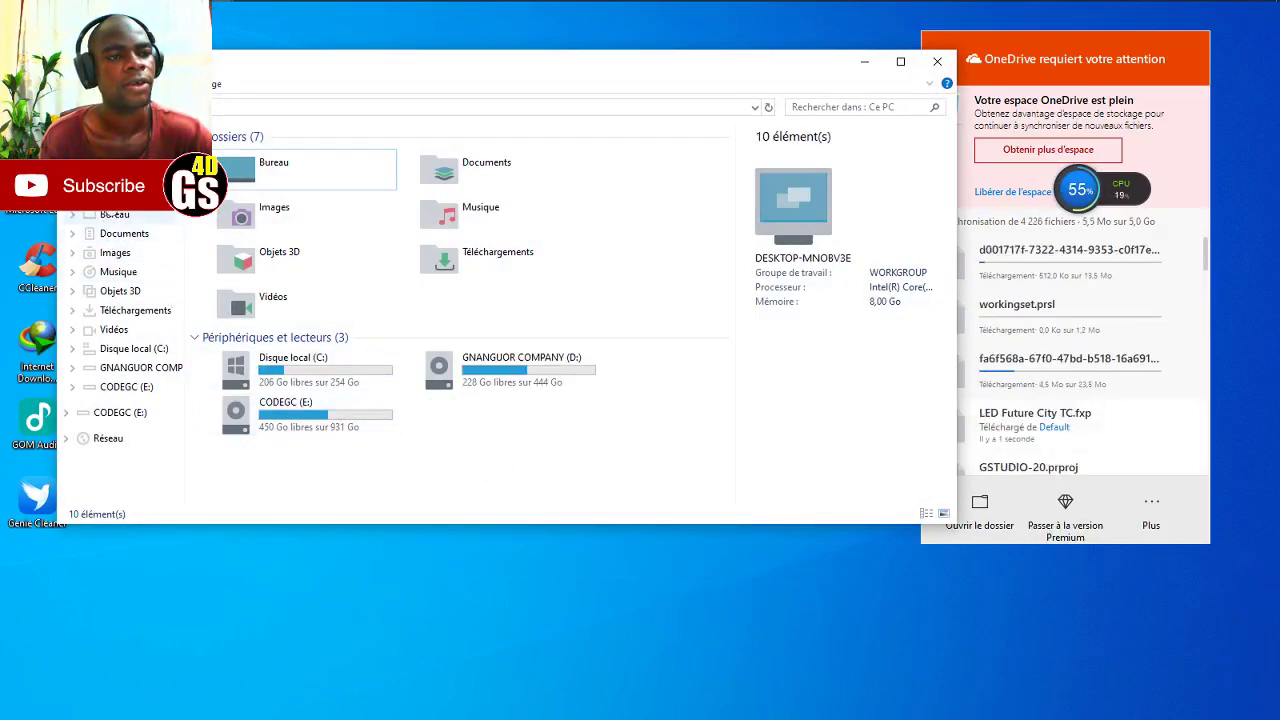
- View the OneDrive folder's contents, return to Ce PC and check the OneDrive synchronization status
left_click(115, 176)
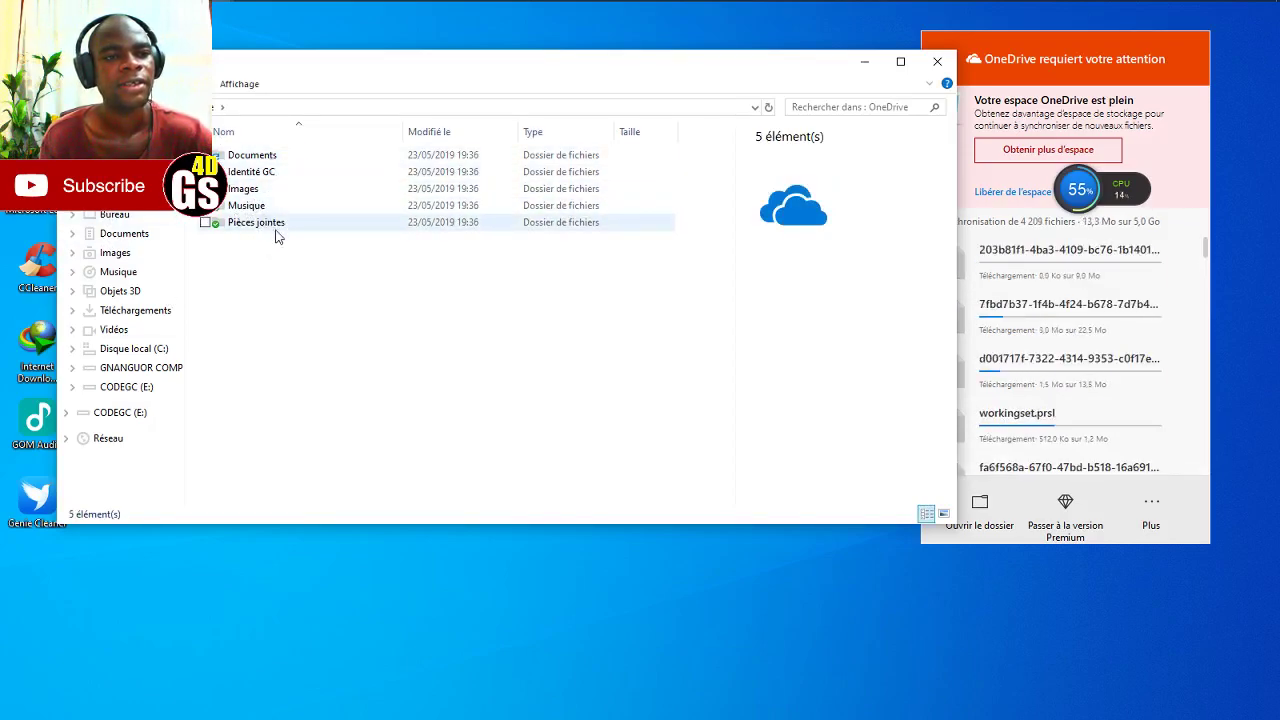
left_click(105, 195)
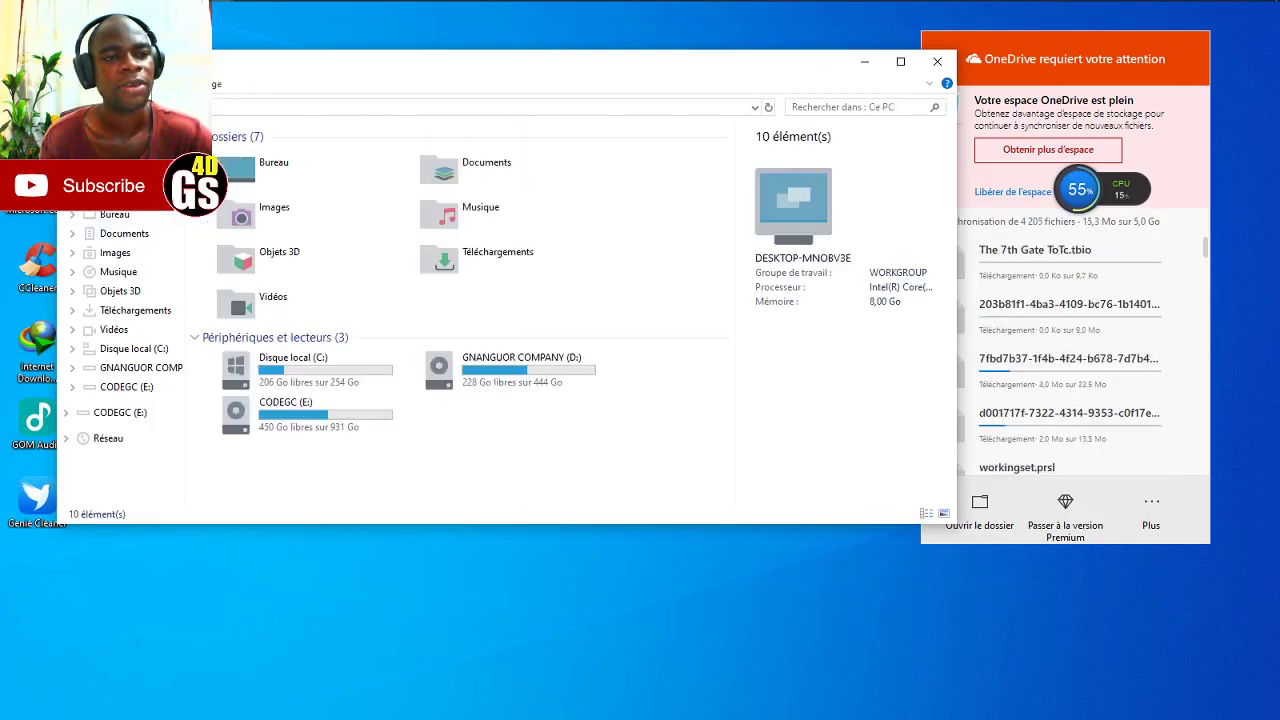
left_click(1020, 49)
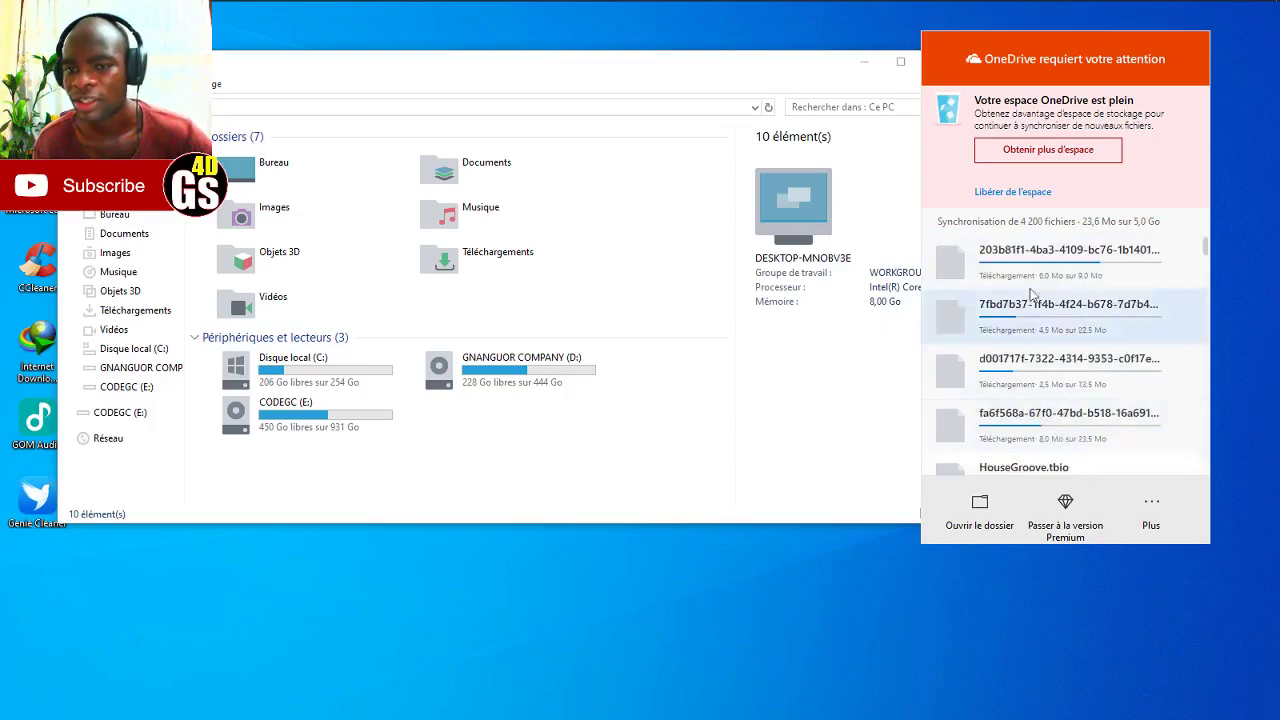
- Show and hide the OBS window, and review the OneDrive list of synchronizing files again
left_click(646, 14)
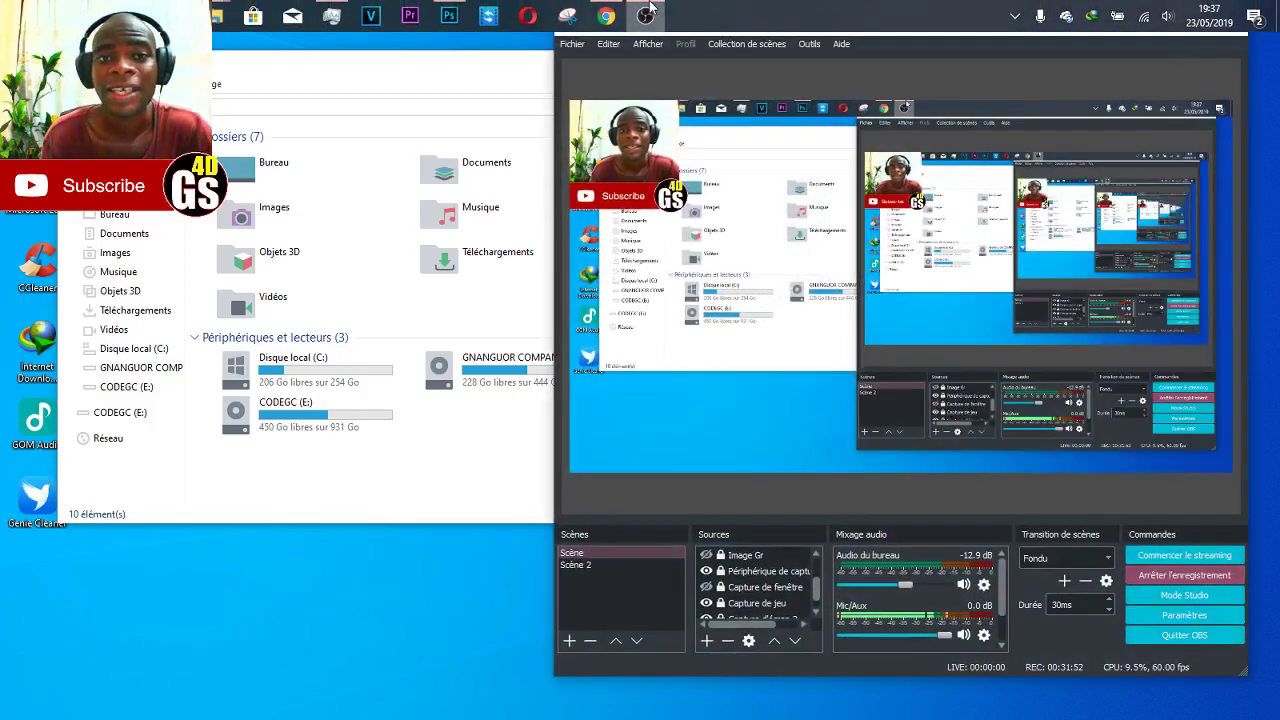
left_click(646, 14)
mouse_move(922, 5)
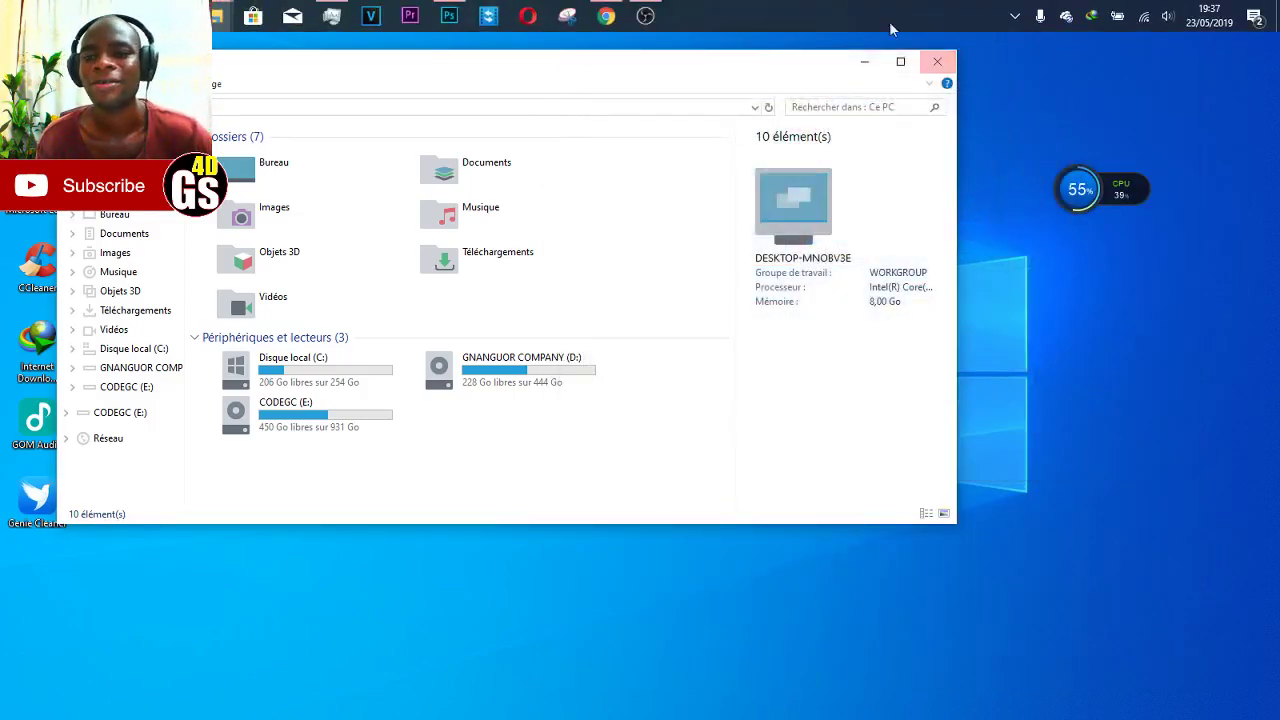
left_click(1066, 16)
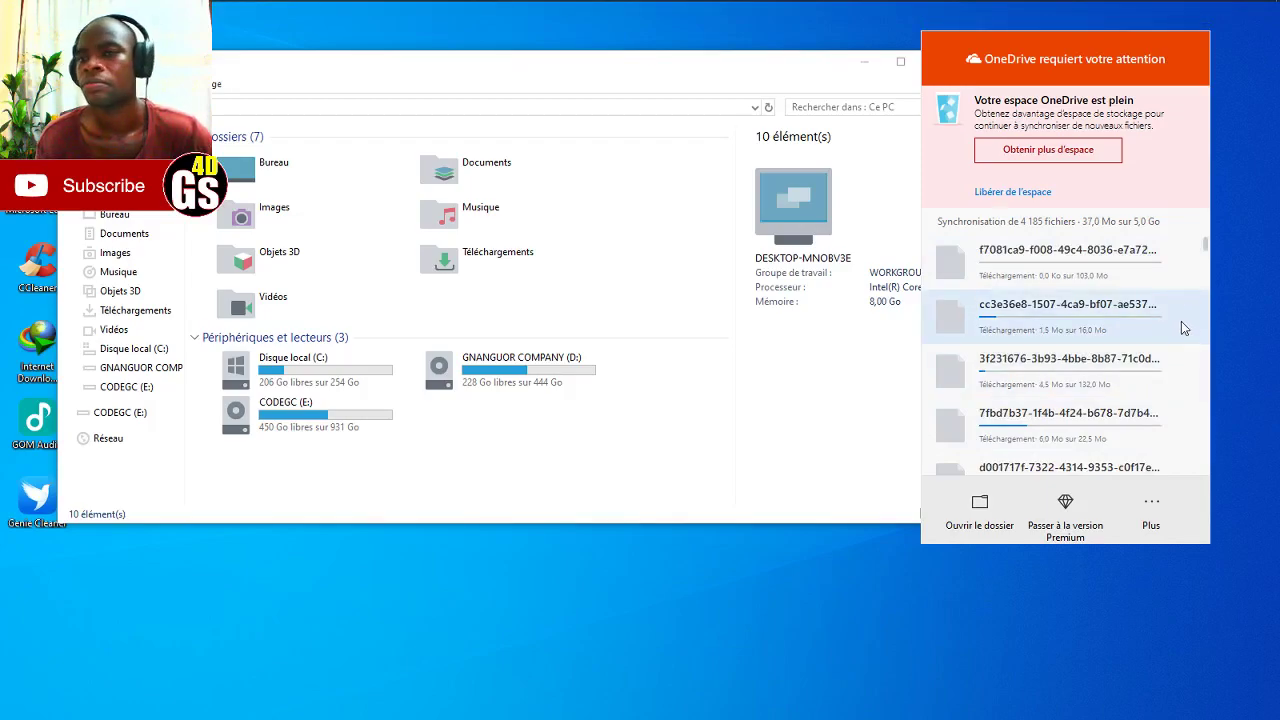
left_click(776, 8)
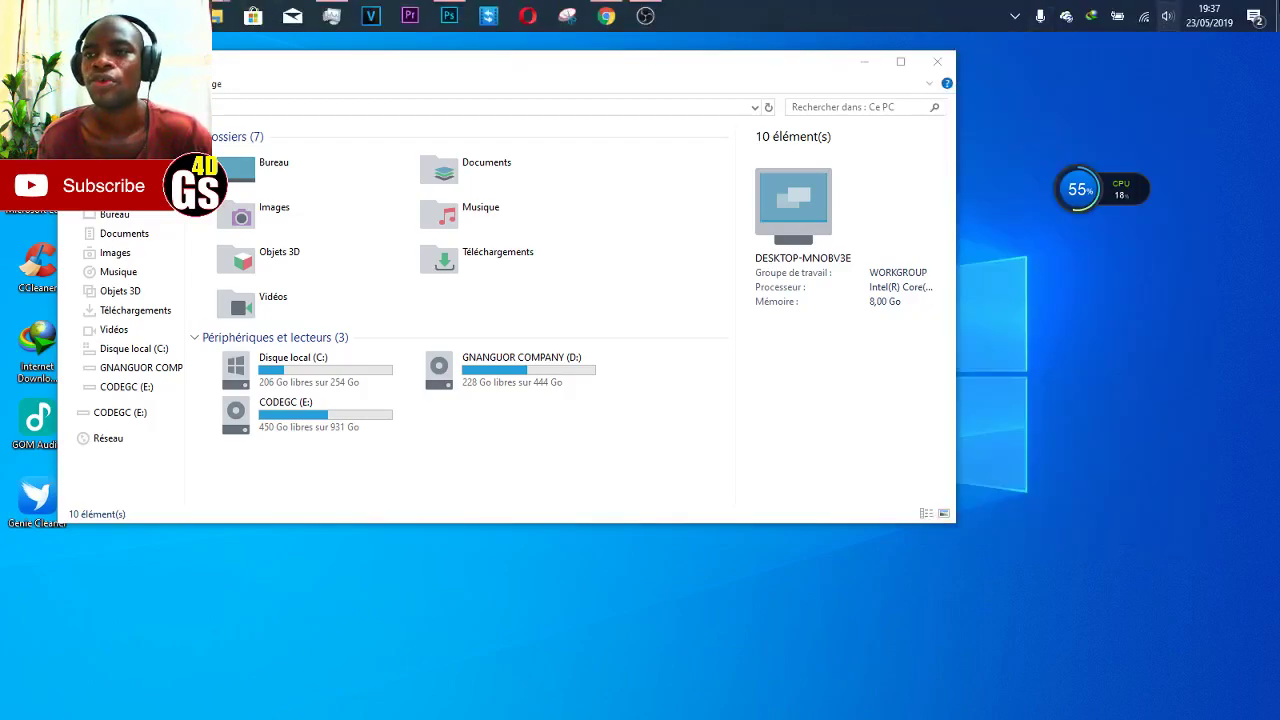
- Return to the desktop and clear all notifications, including those from OneDrive and Exécution automatique
left_click(1277, 16)
left_click(1254, 18)
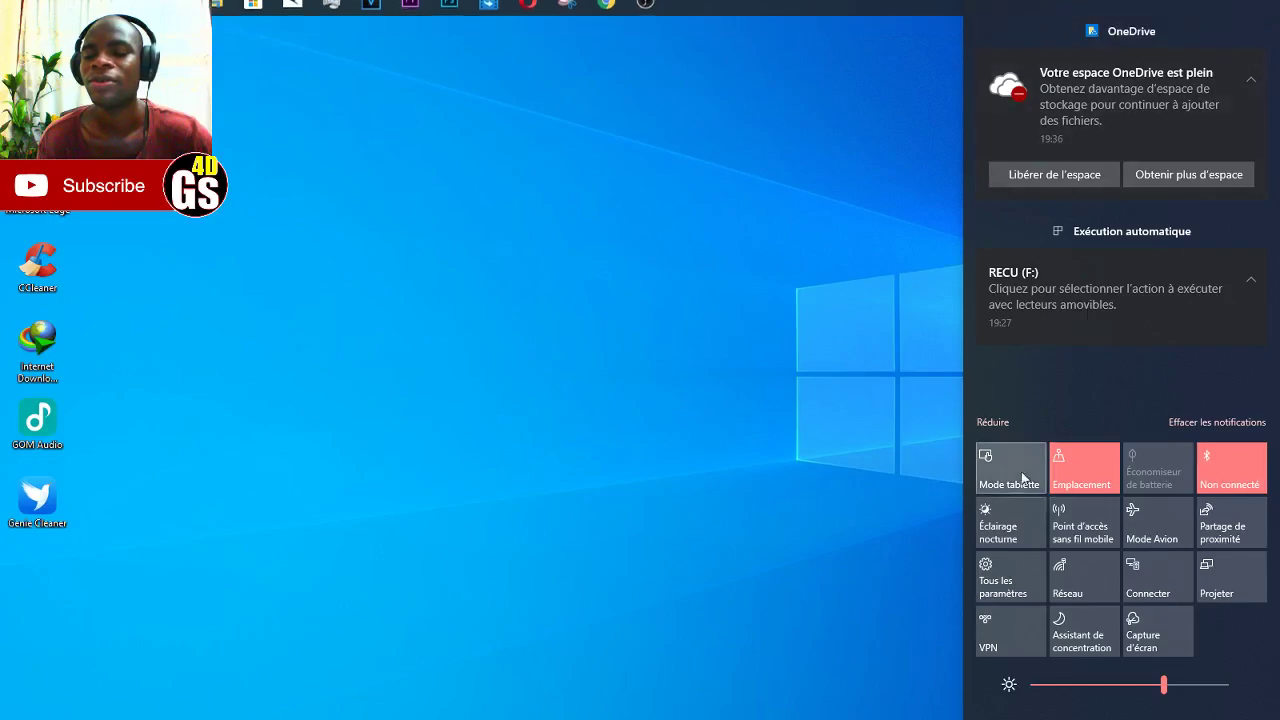
left_click(1206, 421)
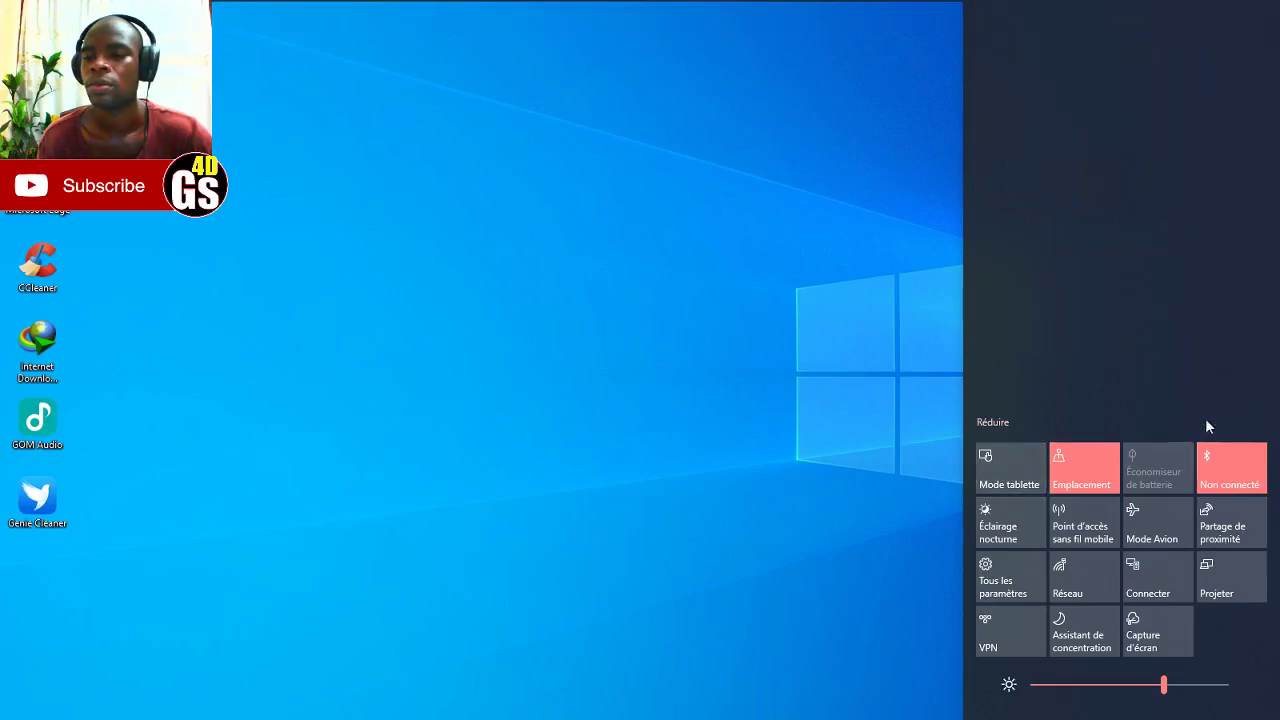
- Collapse the quick actions, switch on Mode tablette and close the notification center
left_click(995, 421)
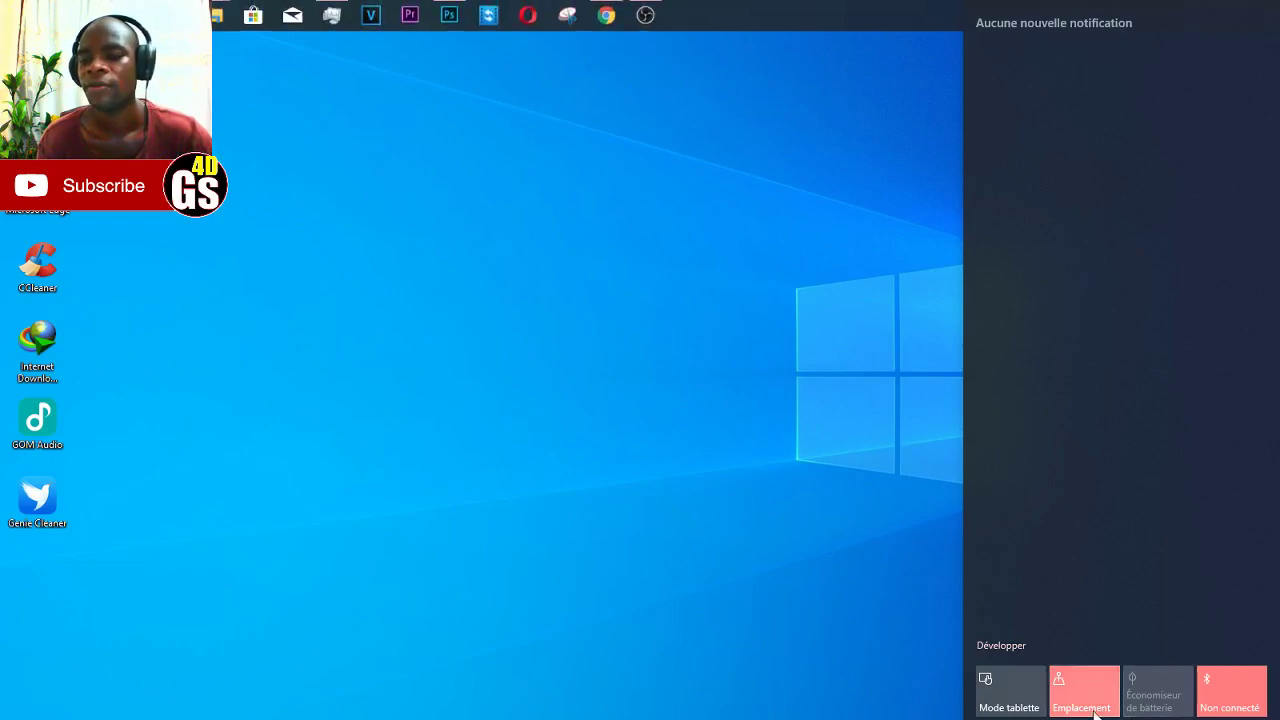
left_click(1010, 700)
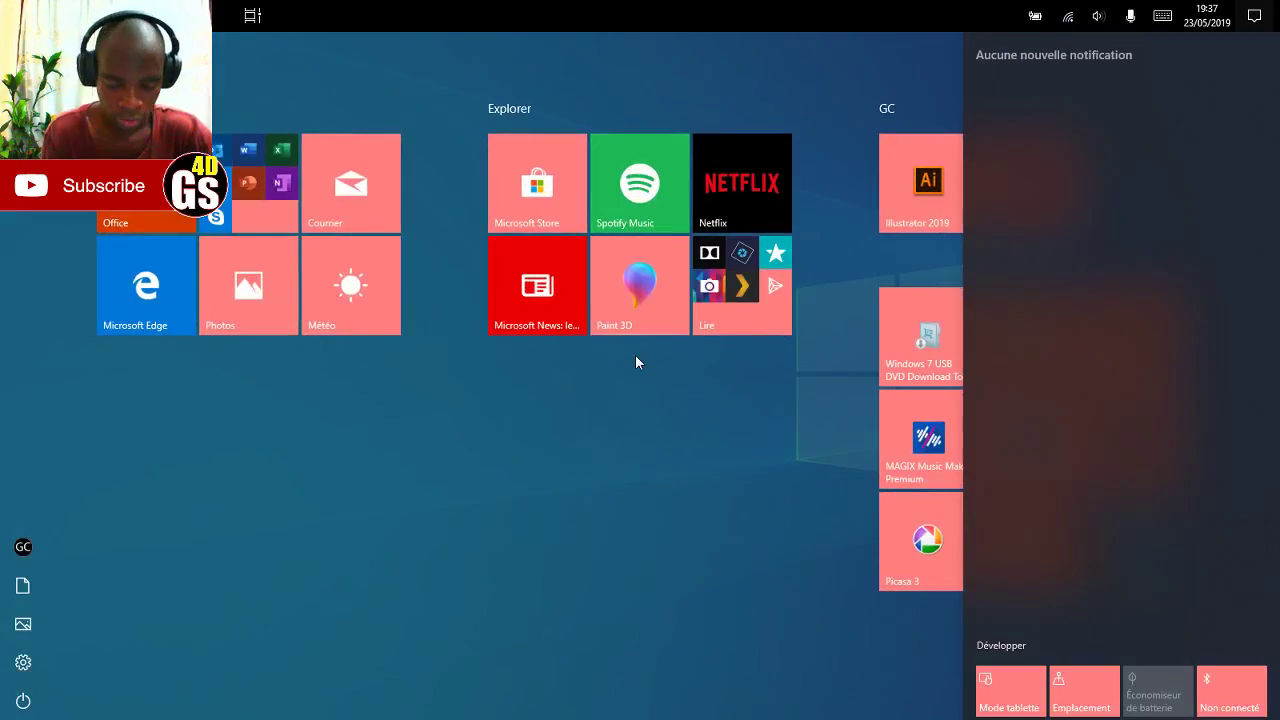
left_click(510, 485)
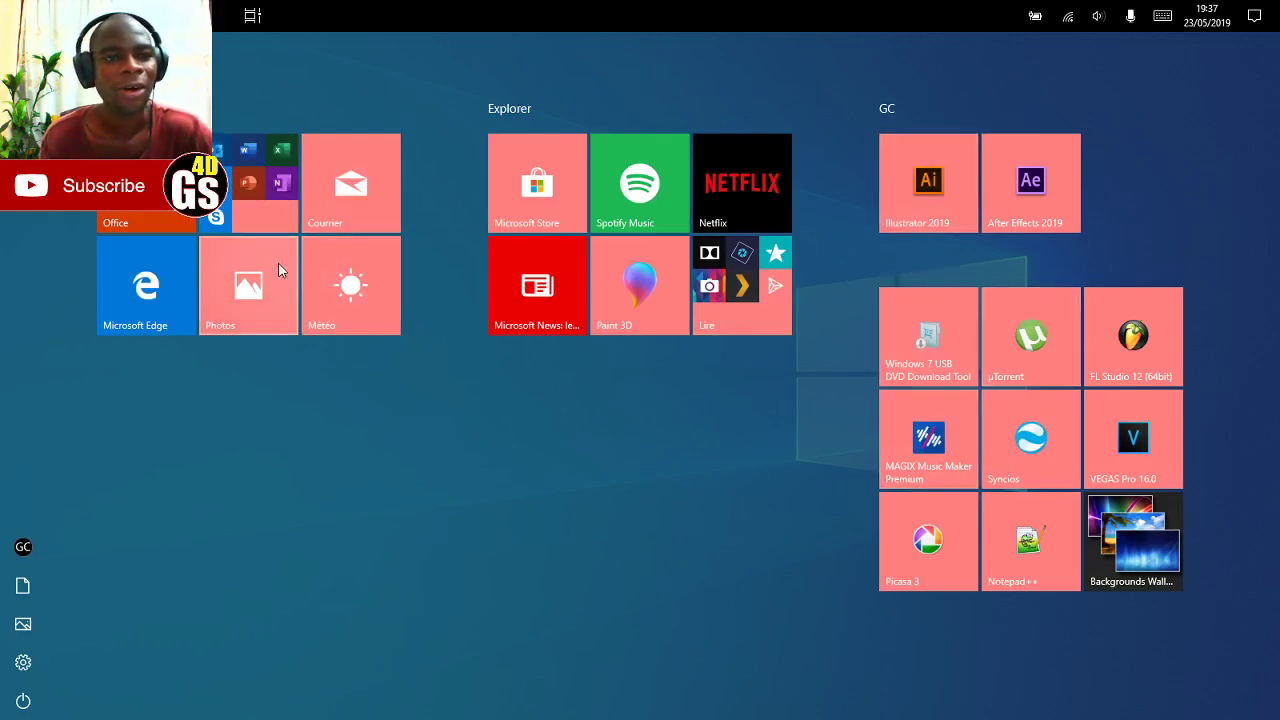
- Expand and collapse the Office tile folder, and request the free Microsoft News download in the Microsoft Store
left_click(256, 202)
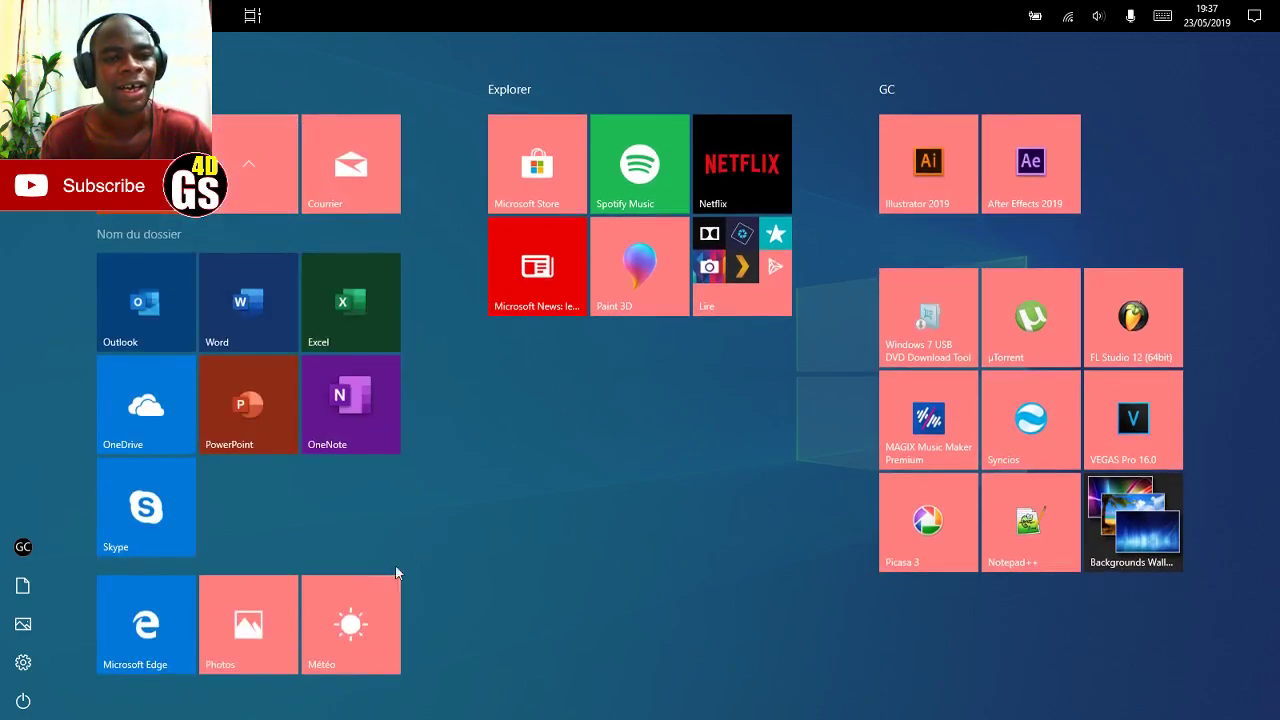
left_click(252, 170)
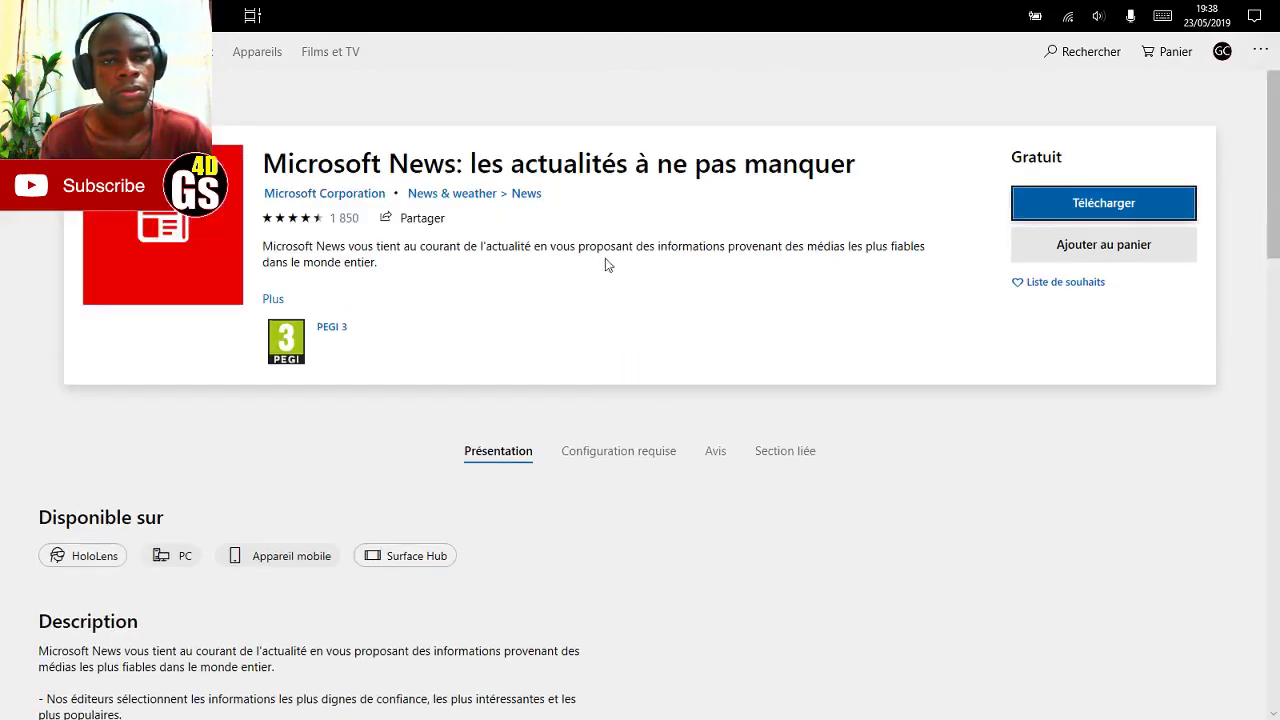
left_click(1126, 206)
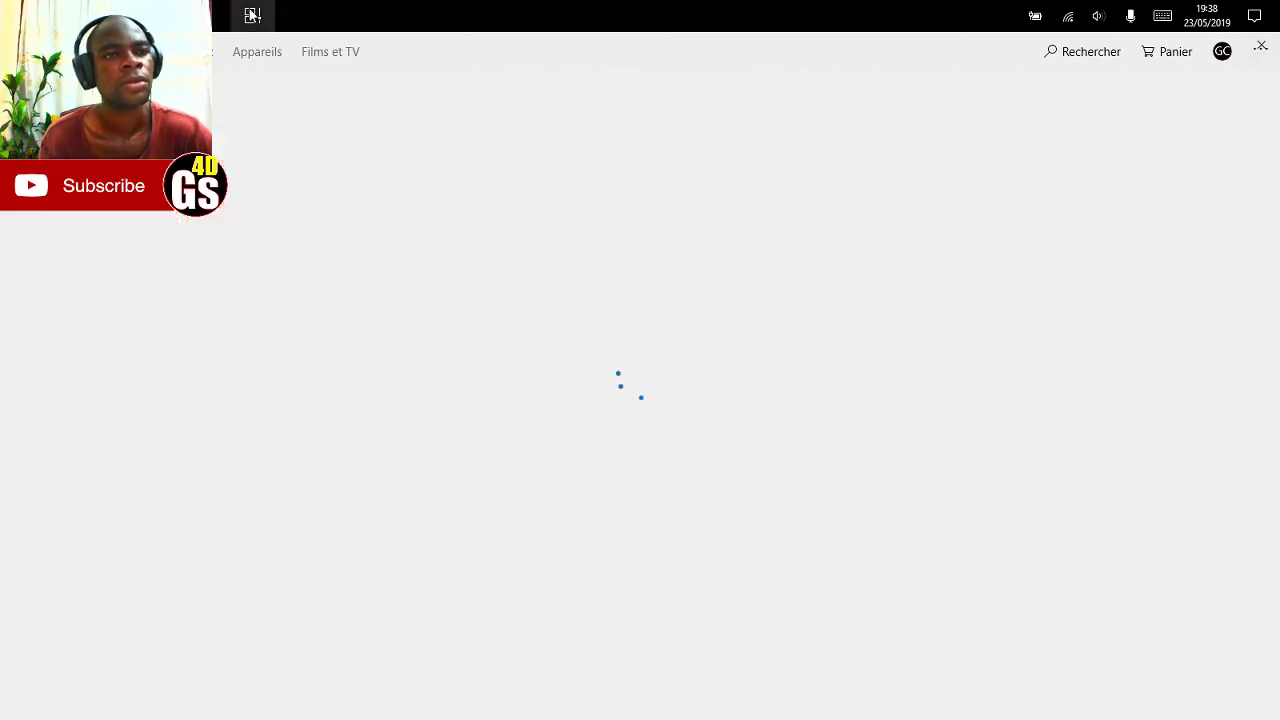
- Browse today's earlier activities in the timeline and open the picture 21650.jpg
left_click(252, 15)
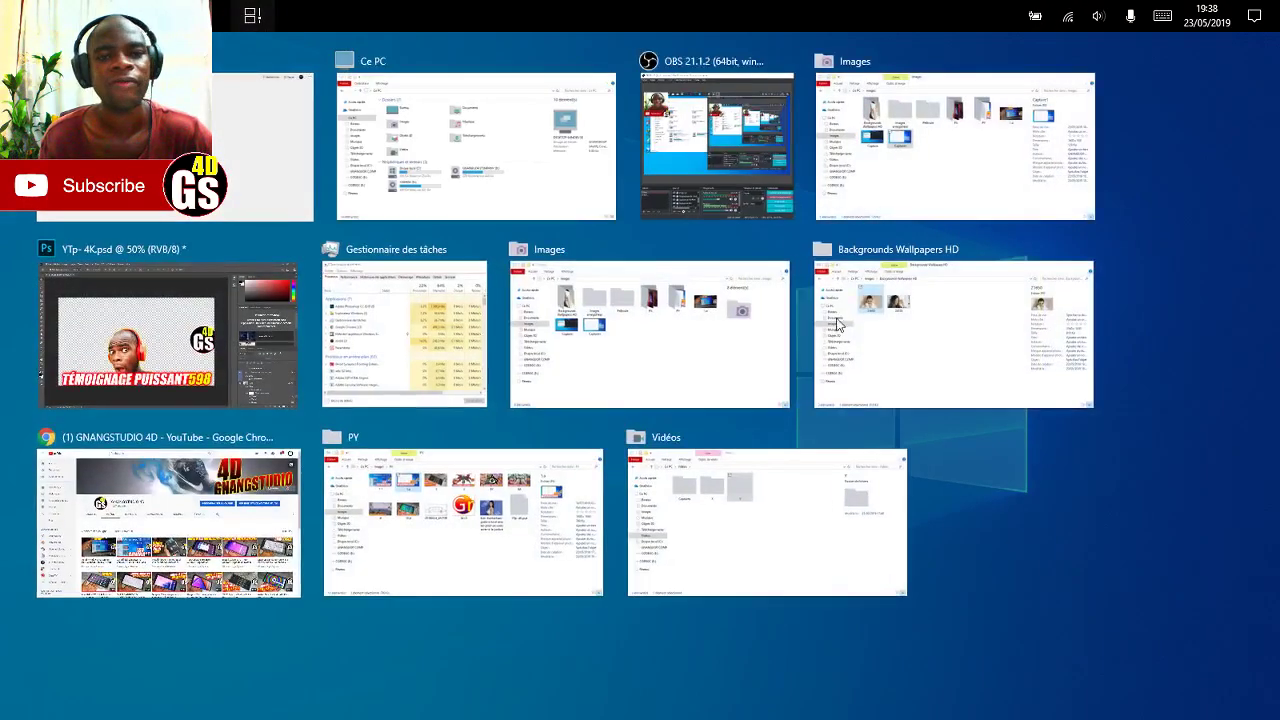
scroll(817, 317, "down", 5)
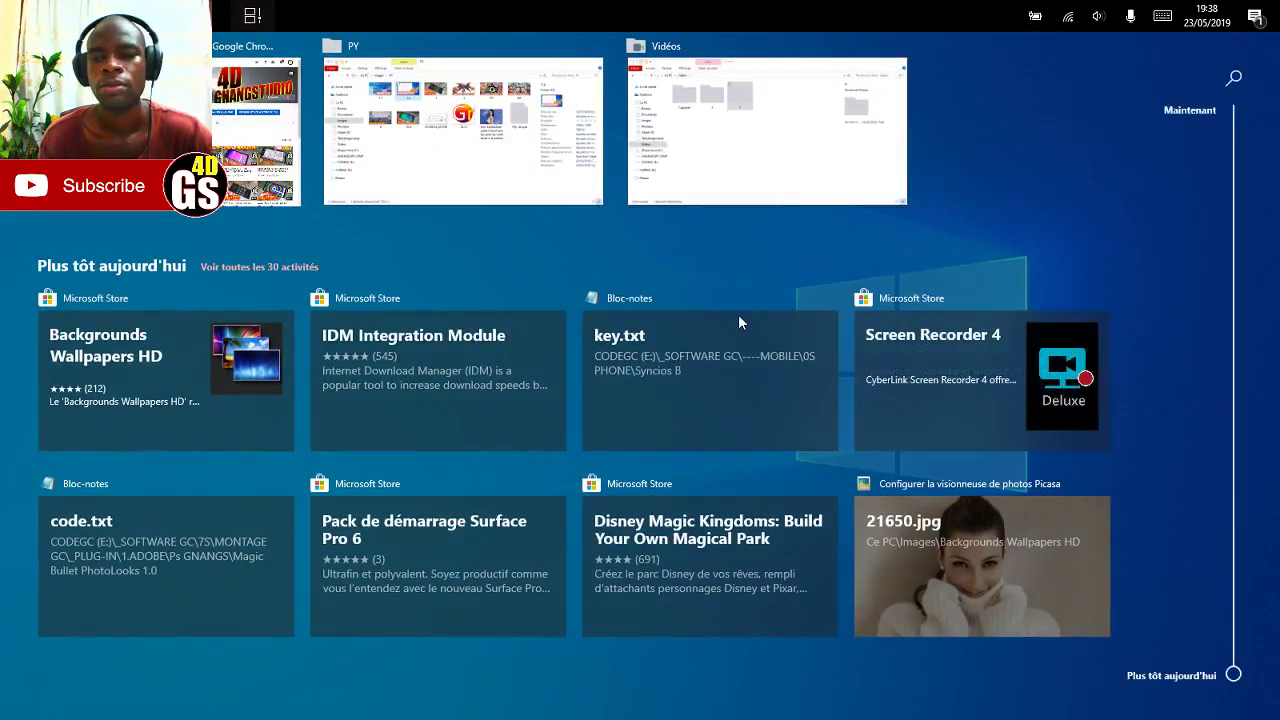
left_click(1024, 507)
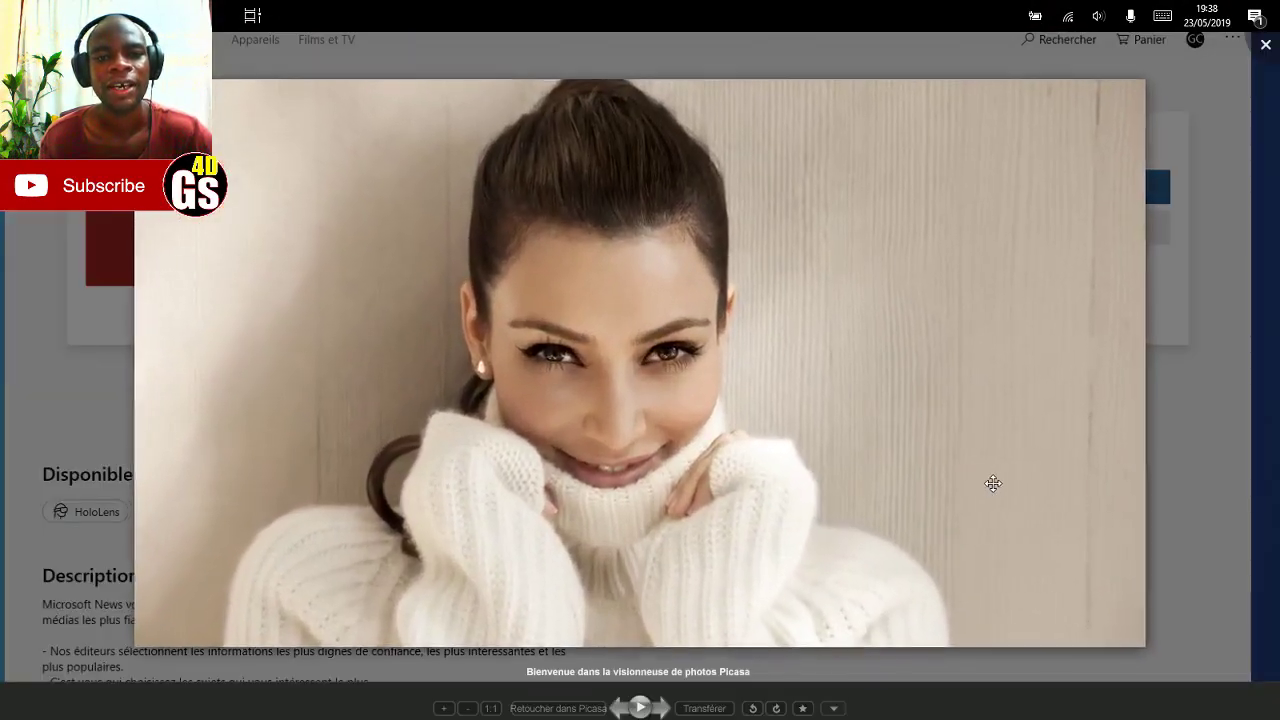
- Enlarge the picture 21650.jpg to 66% in the photo viewer
scroll(732, 312, "up", 1)
scroll(600, 306, "down", 1)
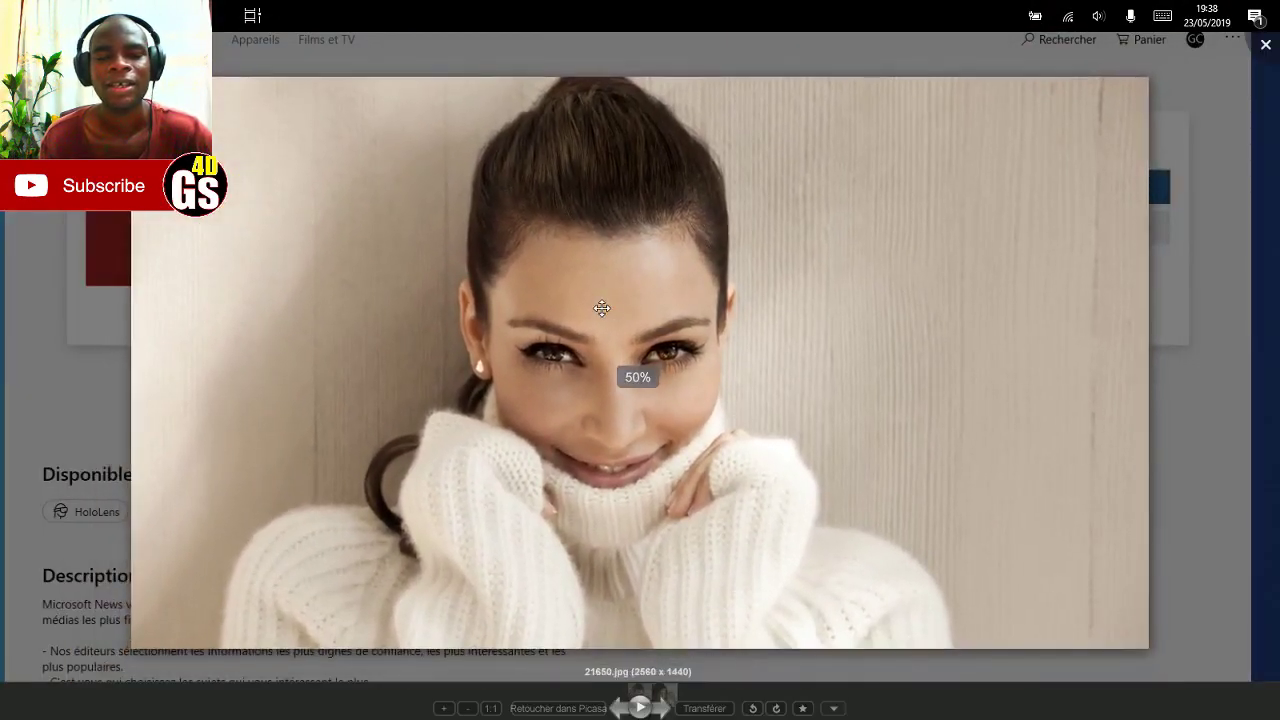
scroll(638, 325, "up", 2)
scroll(638, 325, "up", 1)
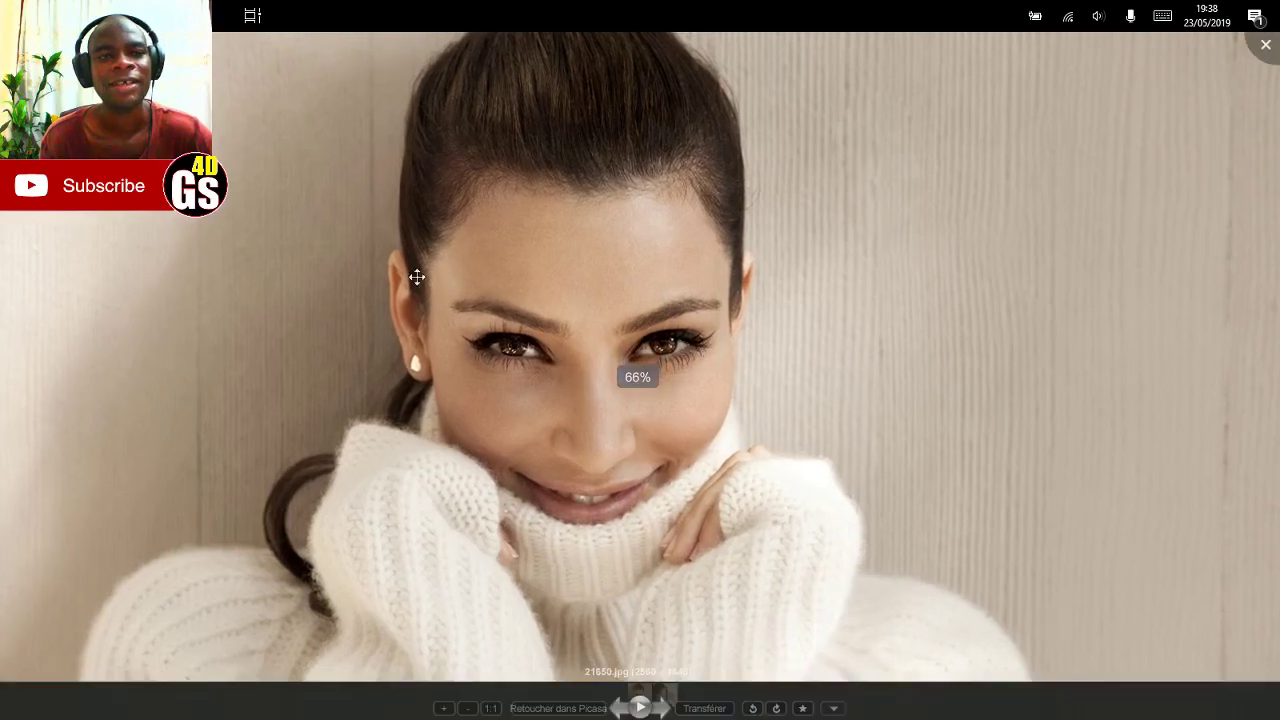
- Switch to the YTp- 4K.psd window in Photoshop and return to the picture 21650.jpg
left_click(252, 15)
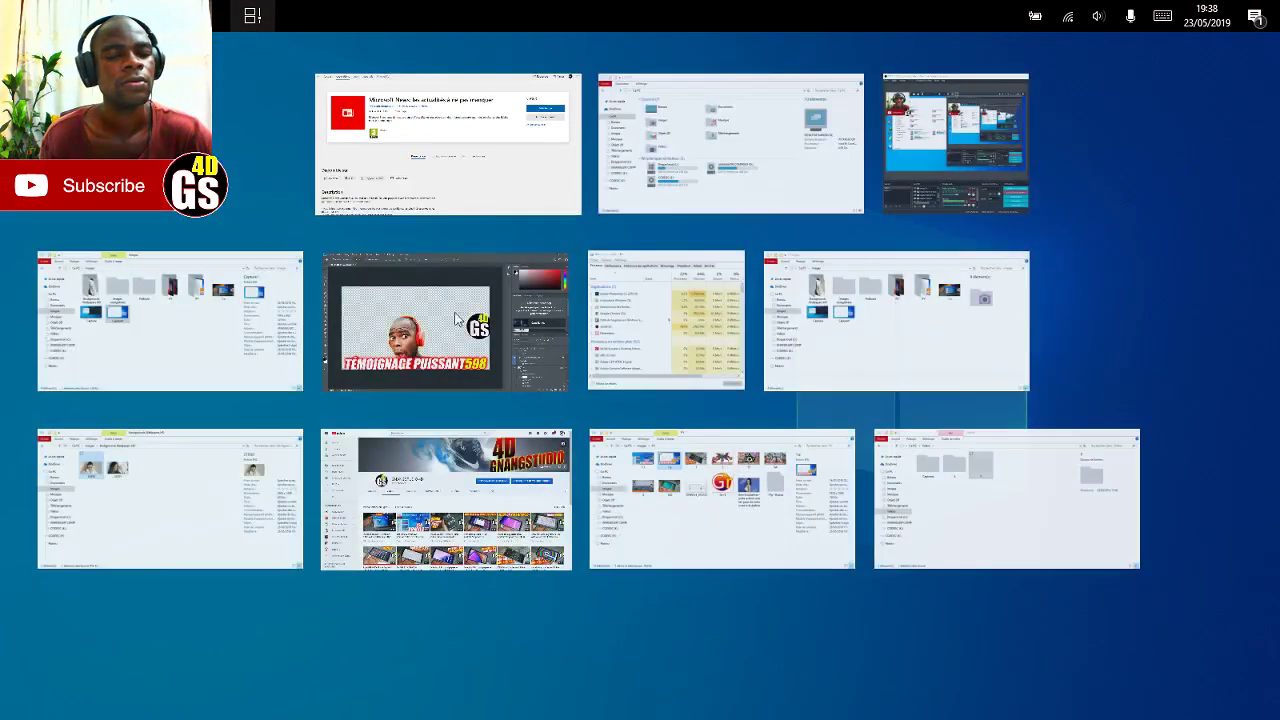
left_click(484, 340)
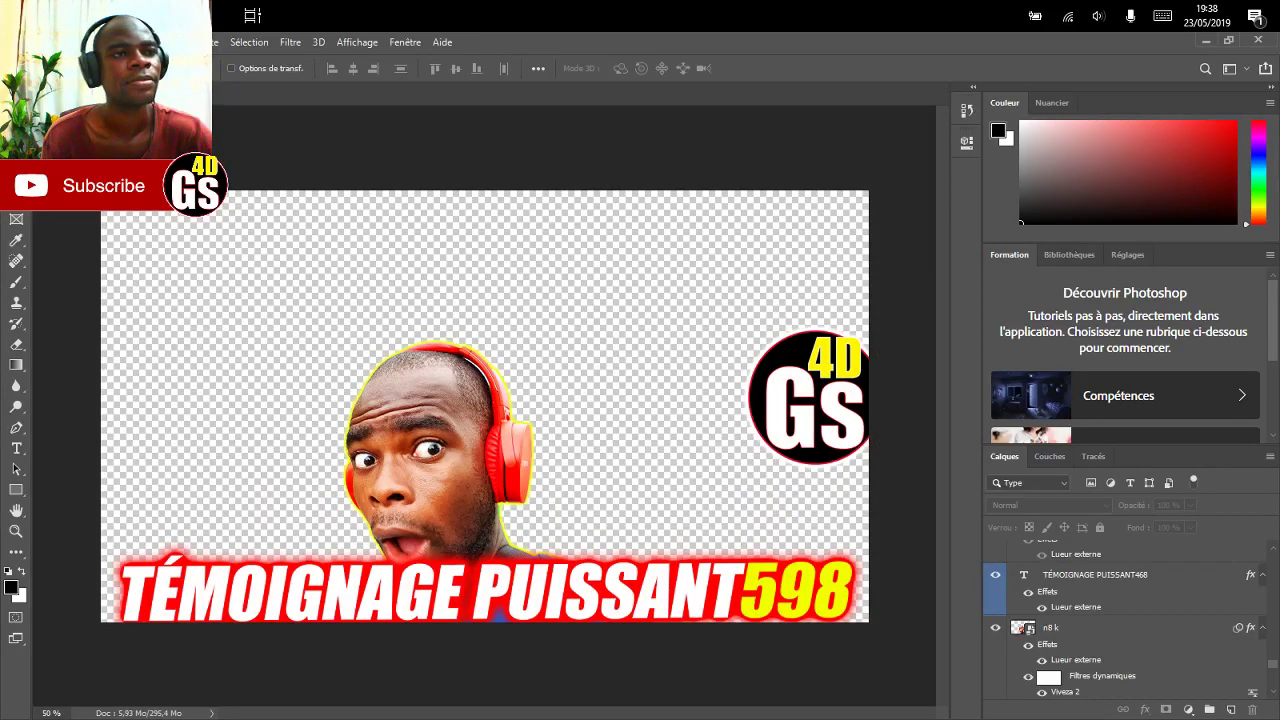
key("alt+Tab")
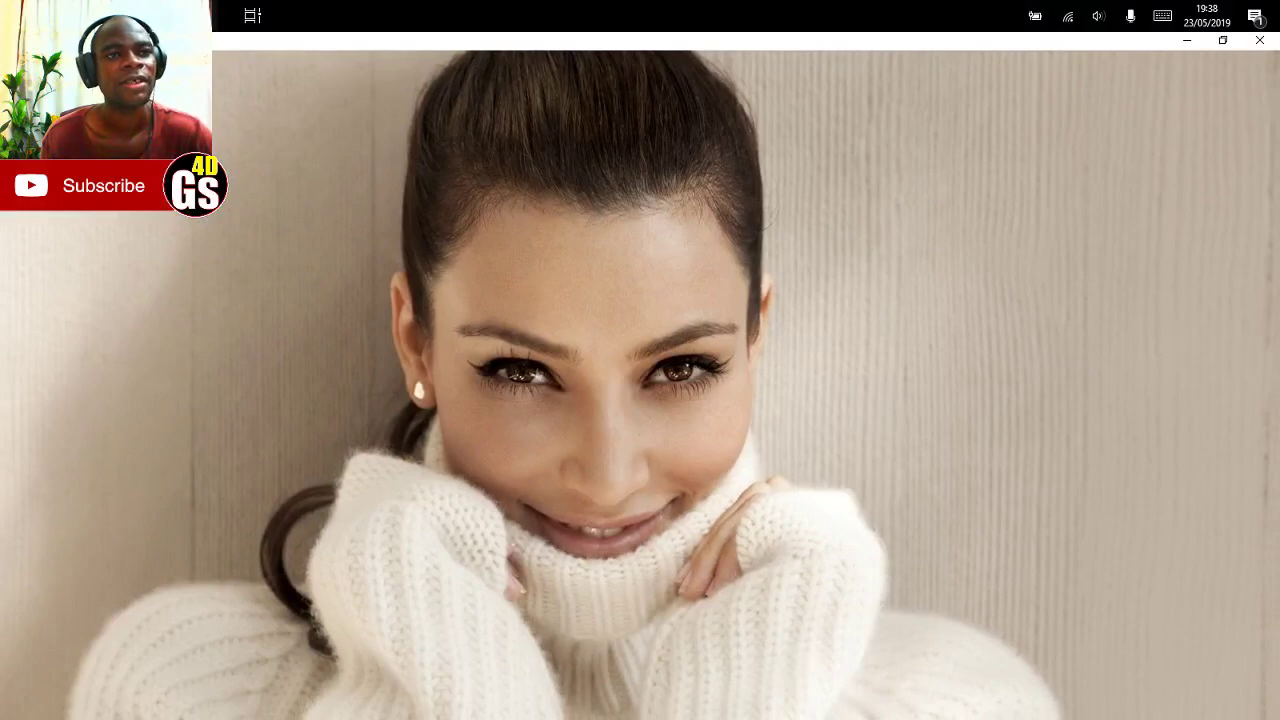
- Bring up Cortana, launch CCleaner by searching Windows for CC, and decline downloading its new version
key("super+c")
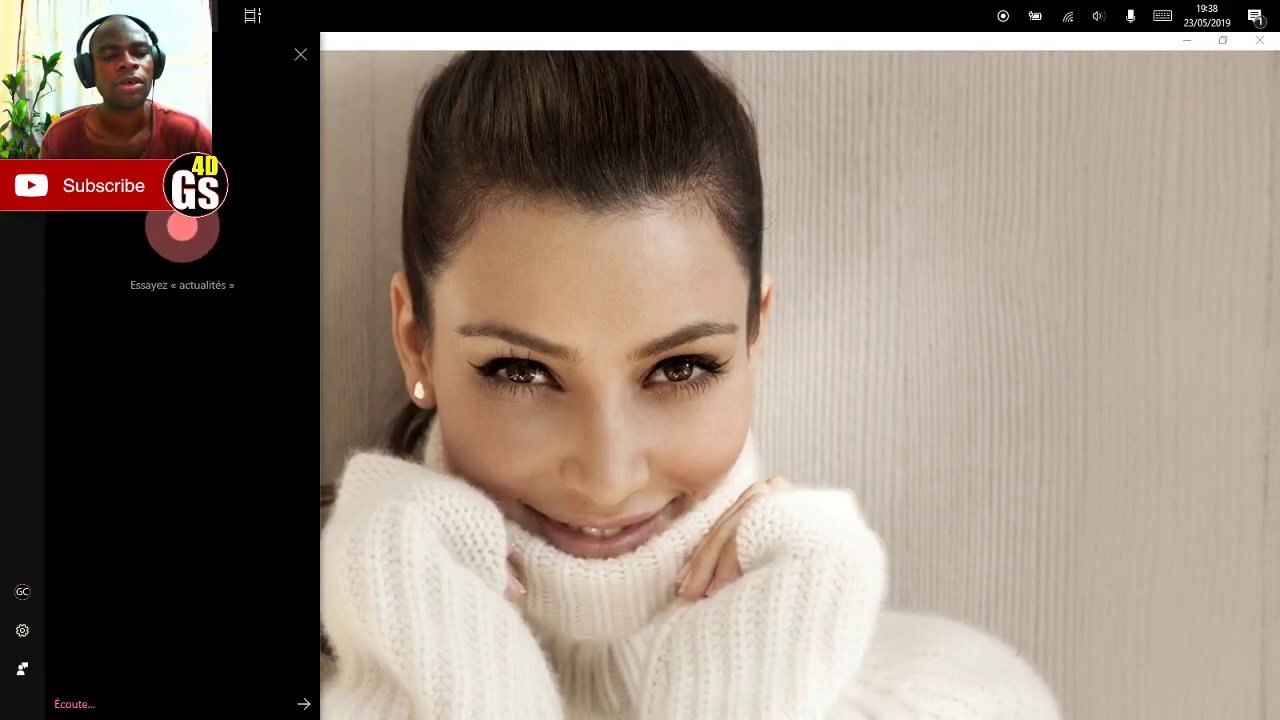
key("super+s")
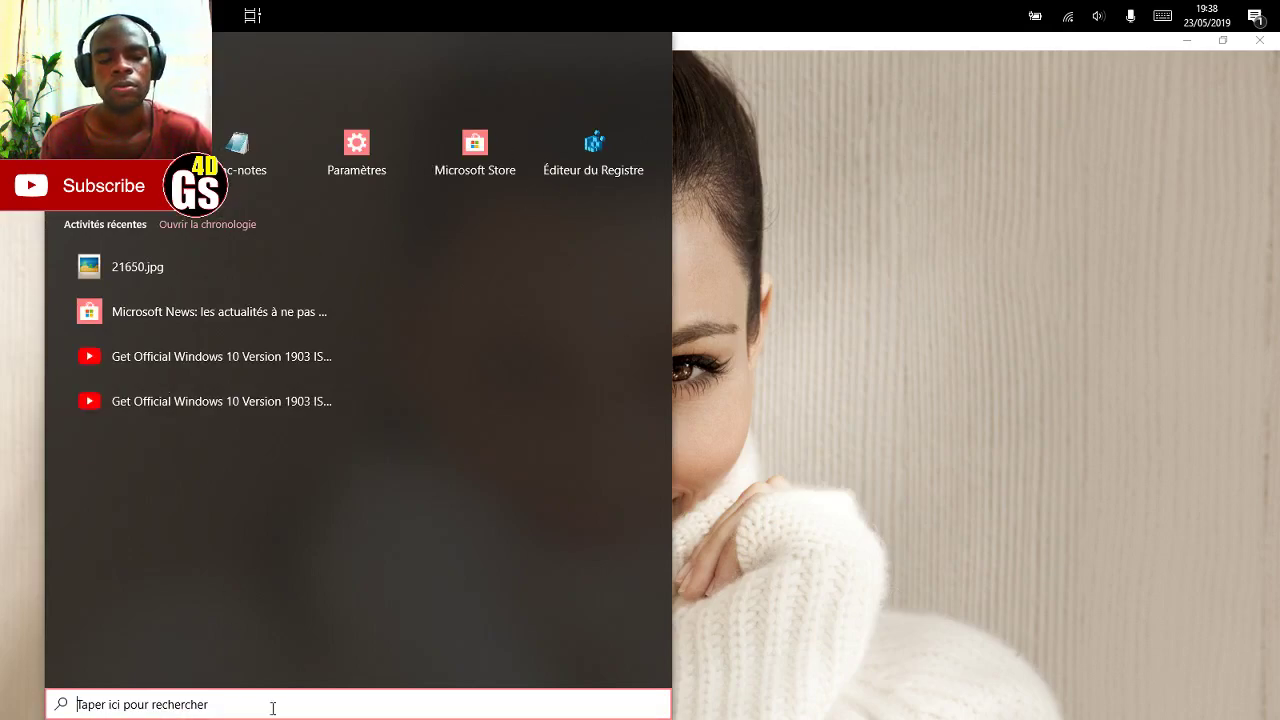
type("CC")
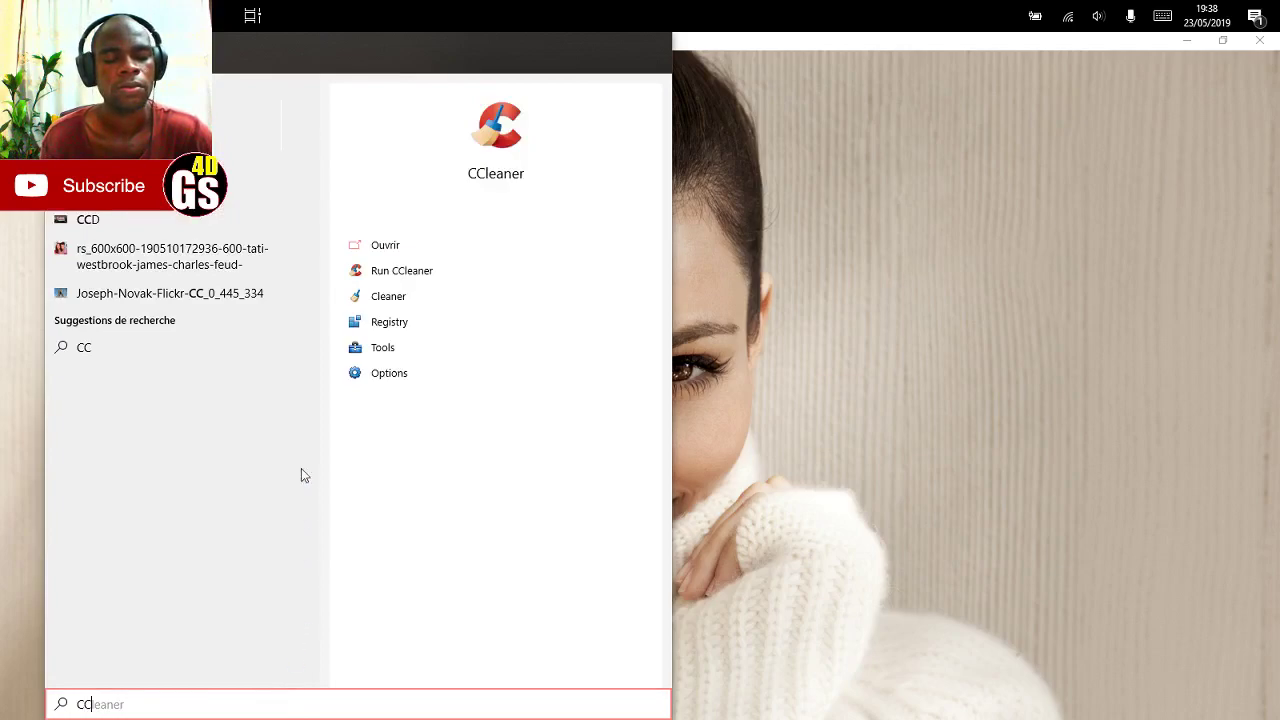
key("Escape")
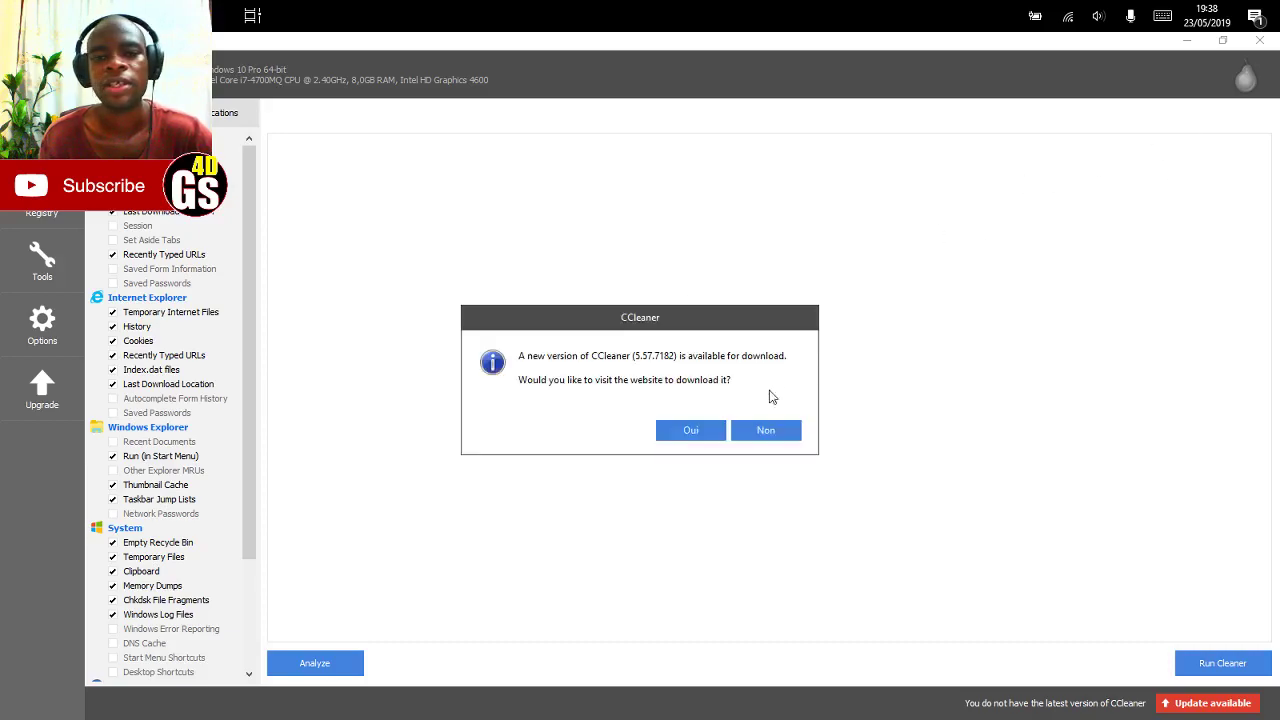
left_click(790, 433)
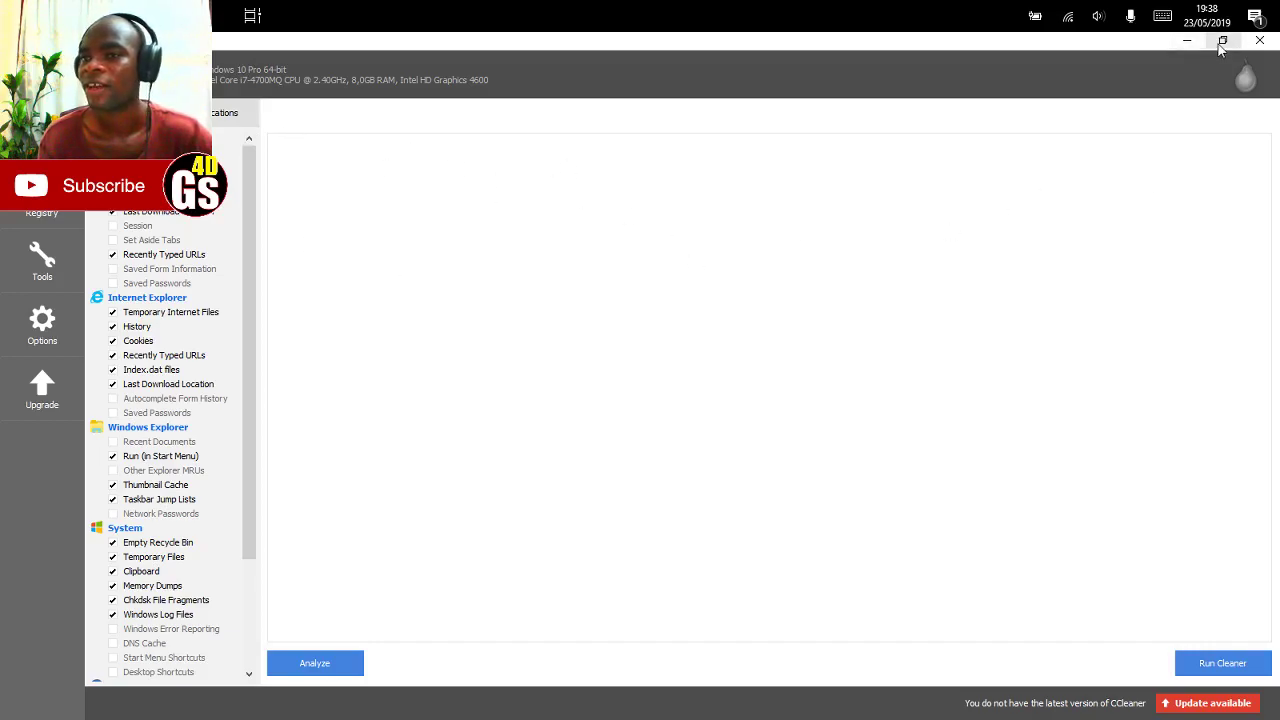
- Open Backgrounds Wallpapers HD from the Start screen and browse its celebrity images
key("super")
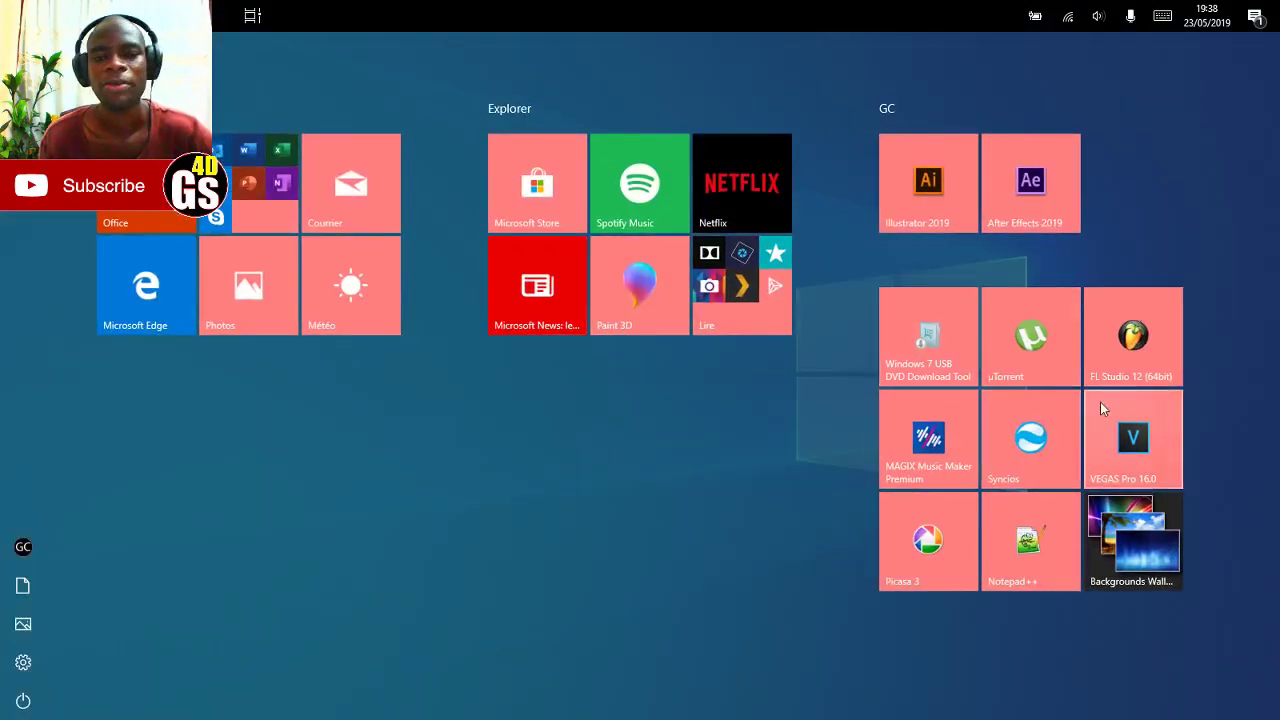
left_click(1143, 522)
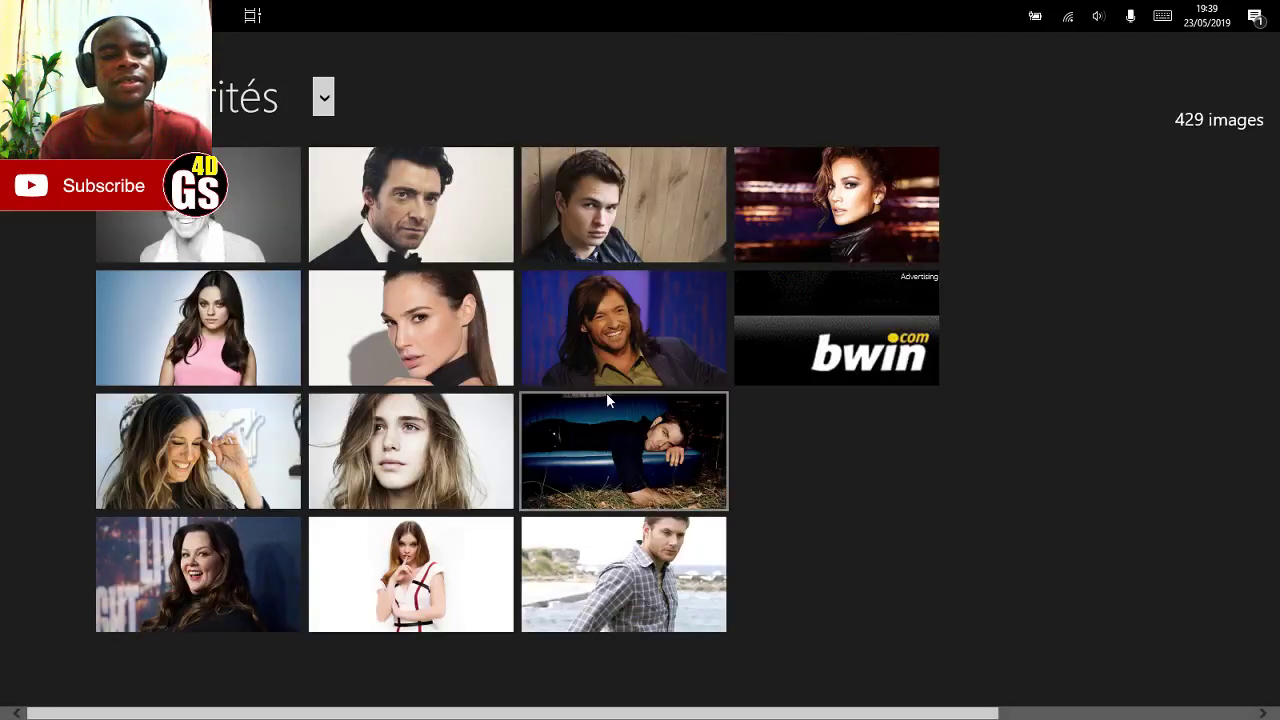
scroll(807, 330, "right", 3)
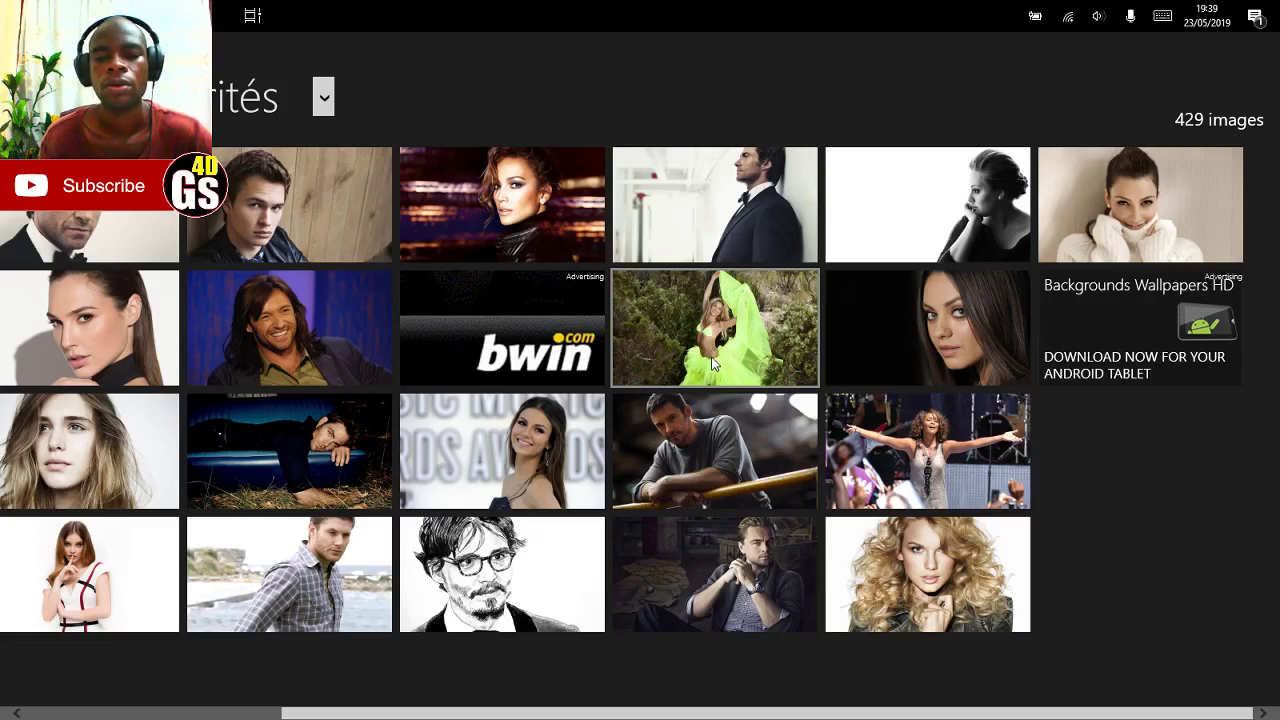
scroll(709, 362, "left", 3)
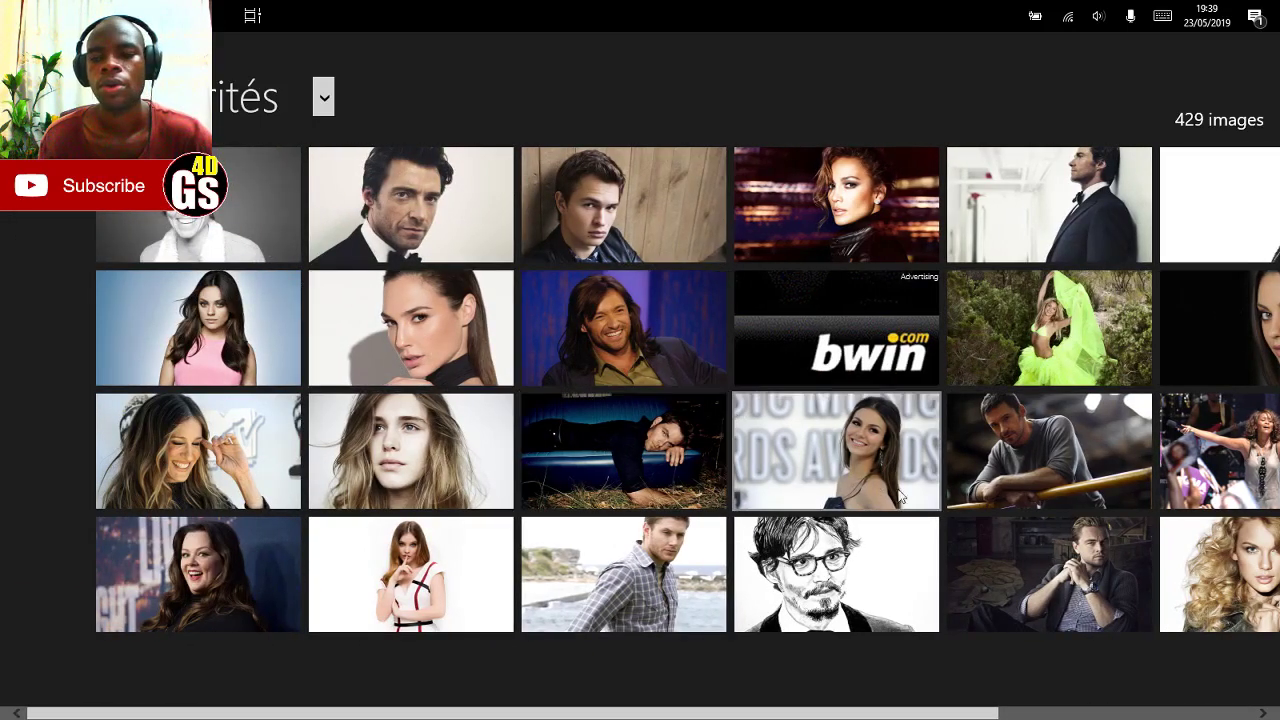
- Display the portrait of the woman in the black turtleneck and save it to the Images folder
left_click(416, 312)
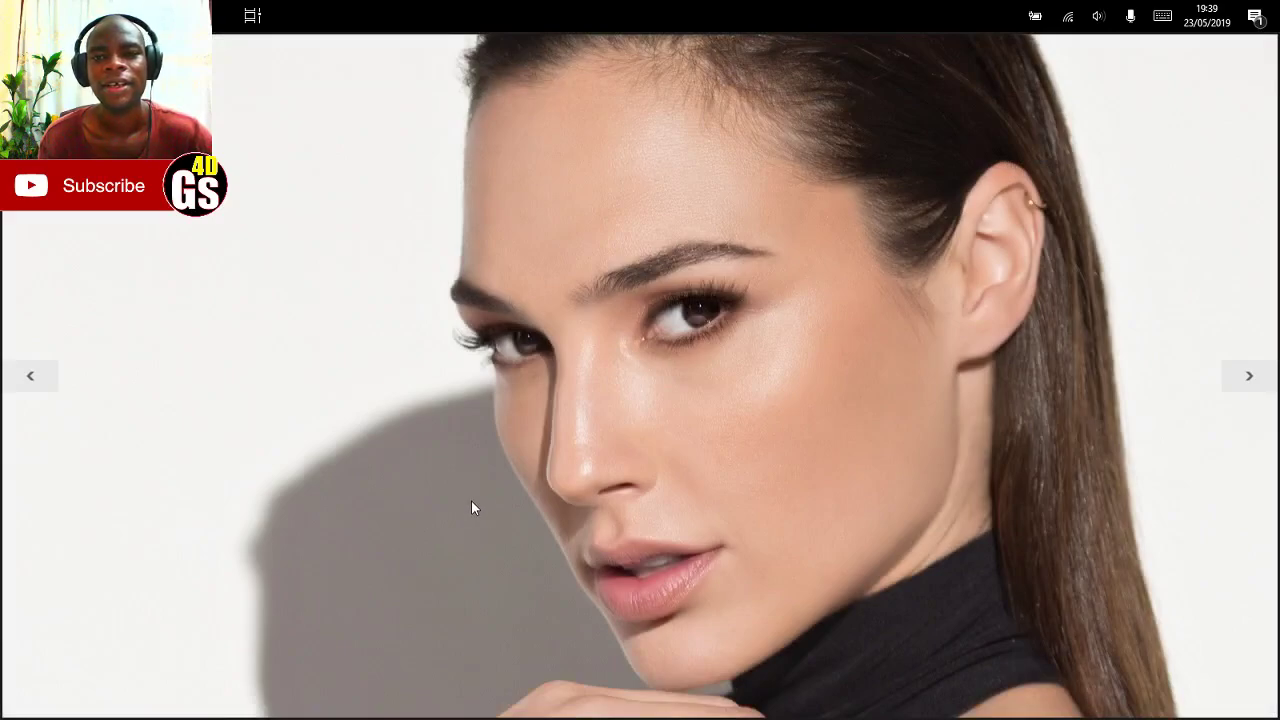
right_click(481, 450)
left_click(39, 667)
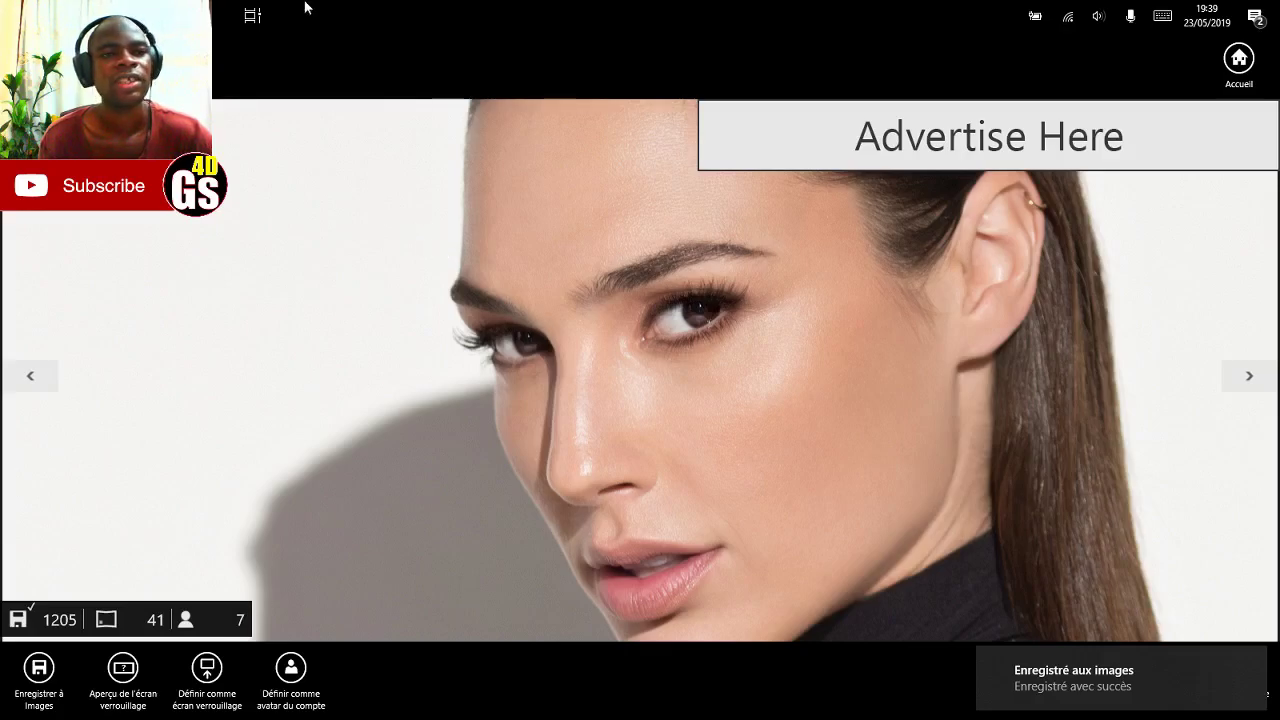
- Expand the Lire tile folder on the Start screen and open the Spotify Music page in the Microsoft Store
key("super")
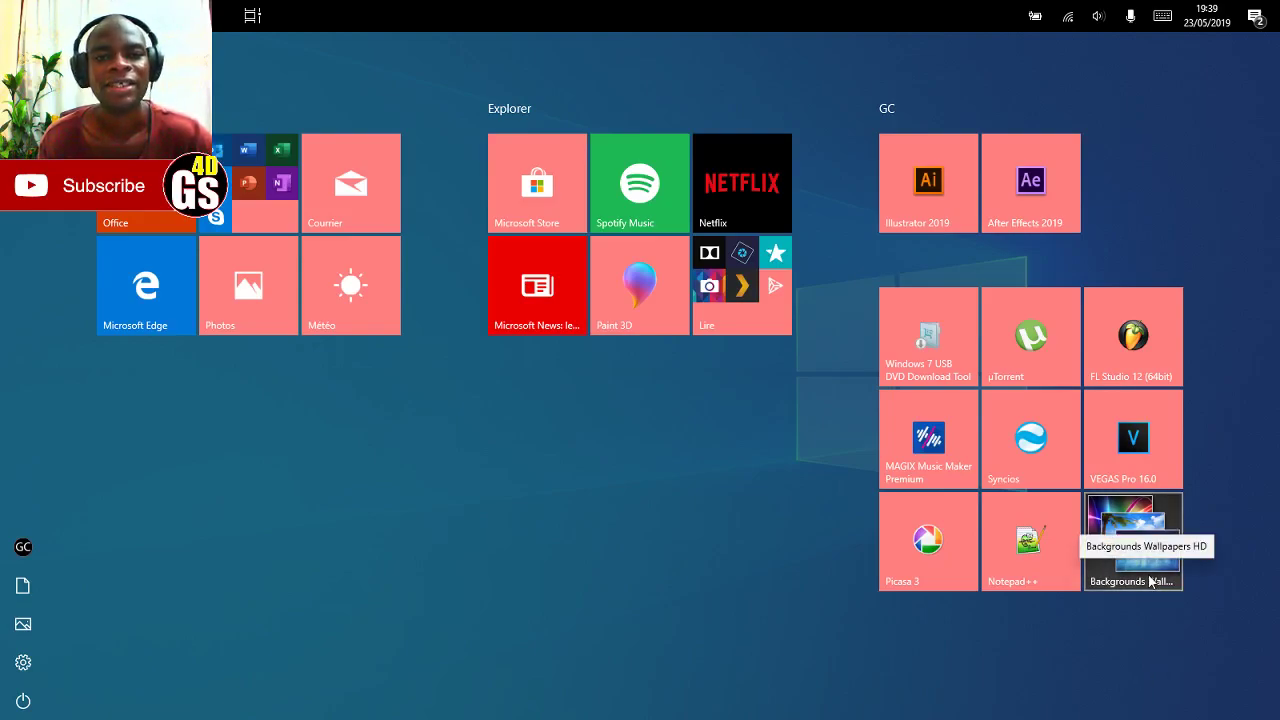
left_click(742, 300)
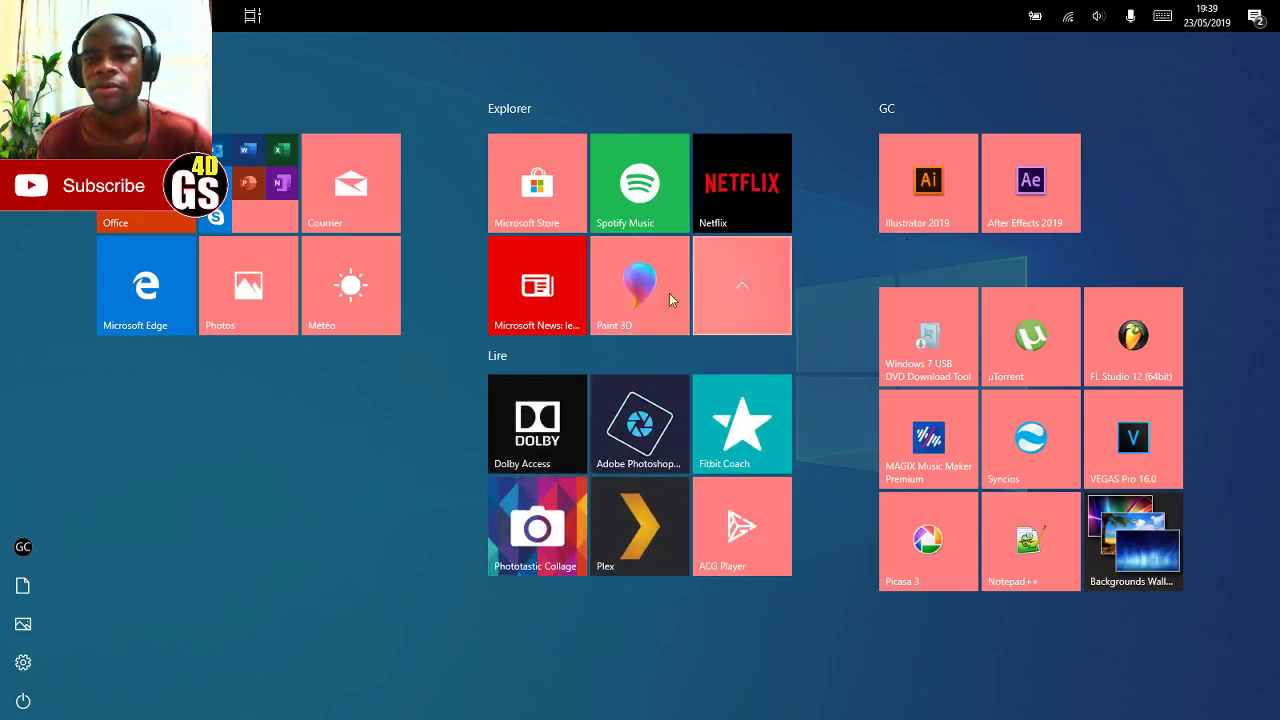
left_click(647, 195)
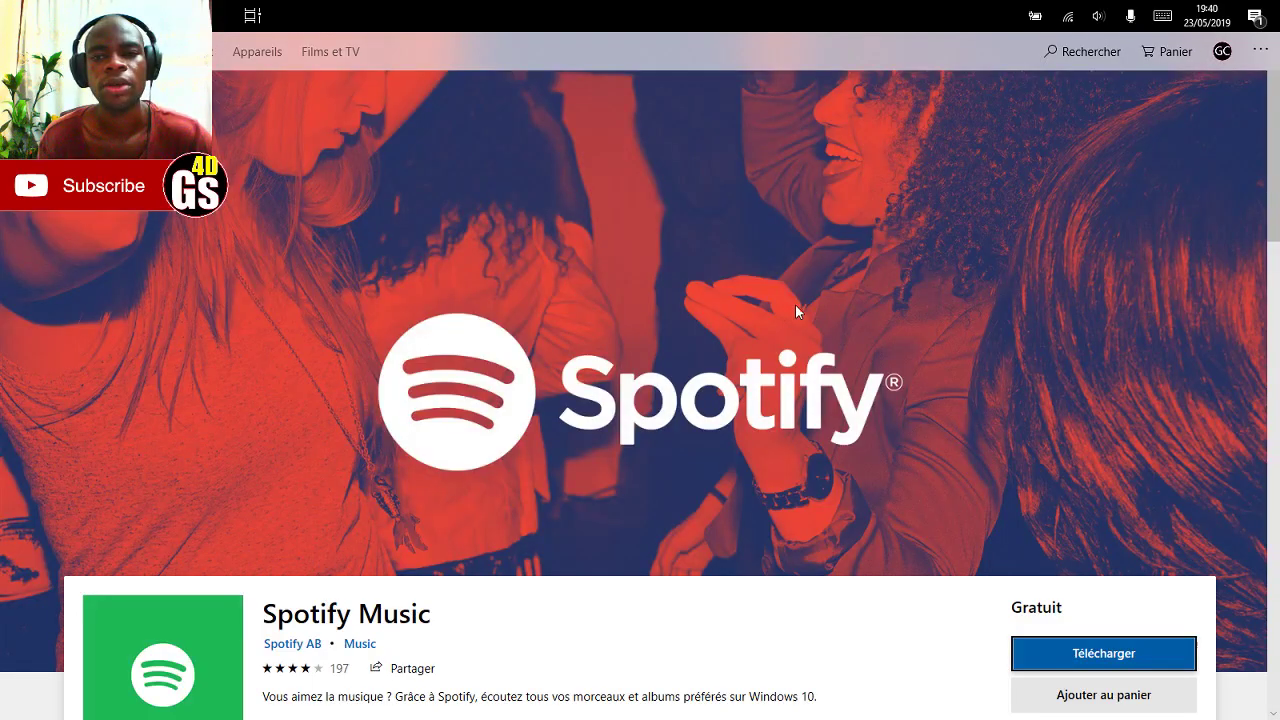
- Look through the Spotify Music store page and enlarge its second screenshot
scroll(881, 320, "down", 2)
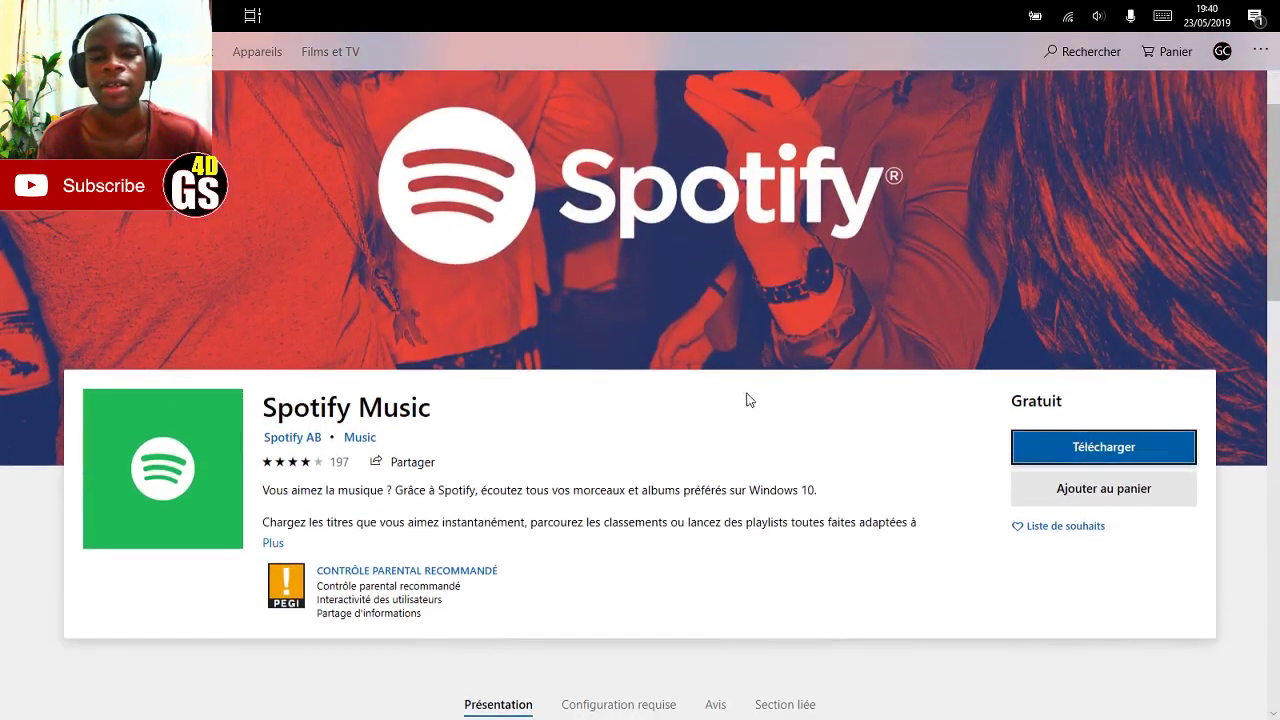
scroll(748, 400, "down", 12)
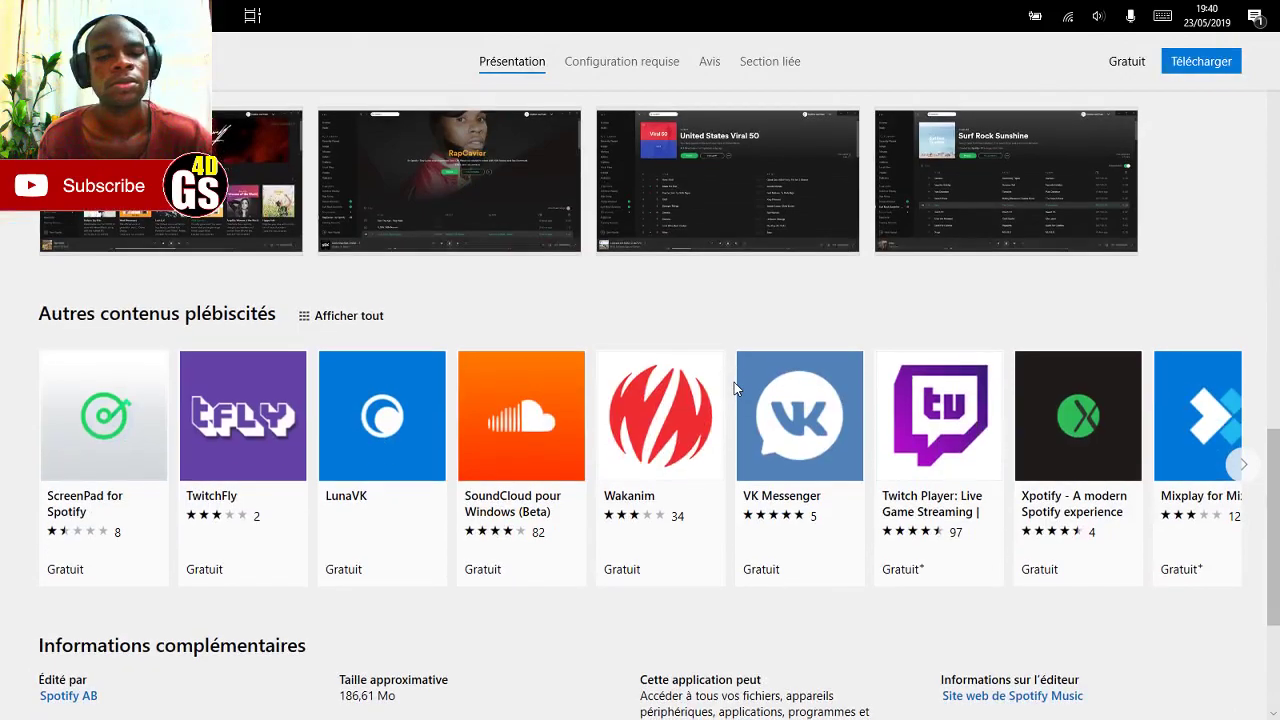
left_click(474, 206)
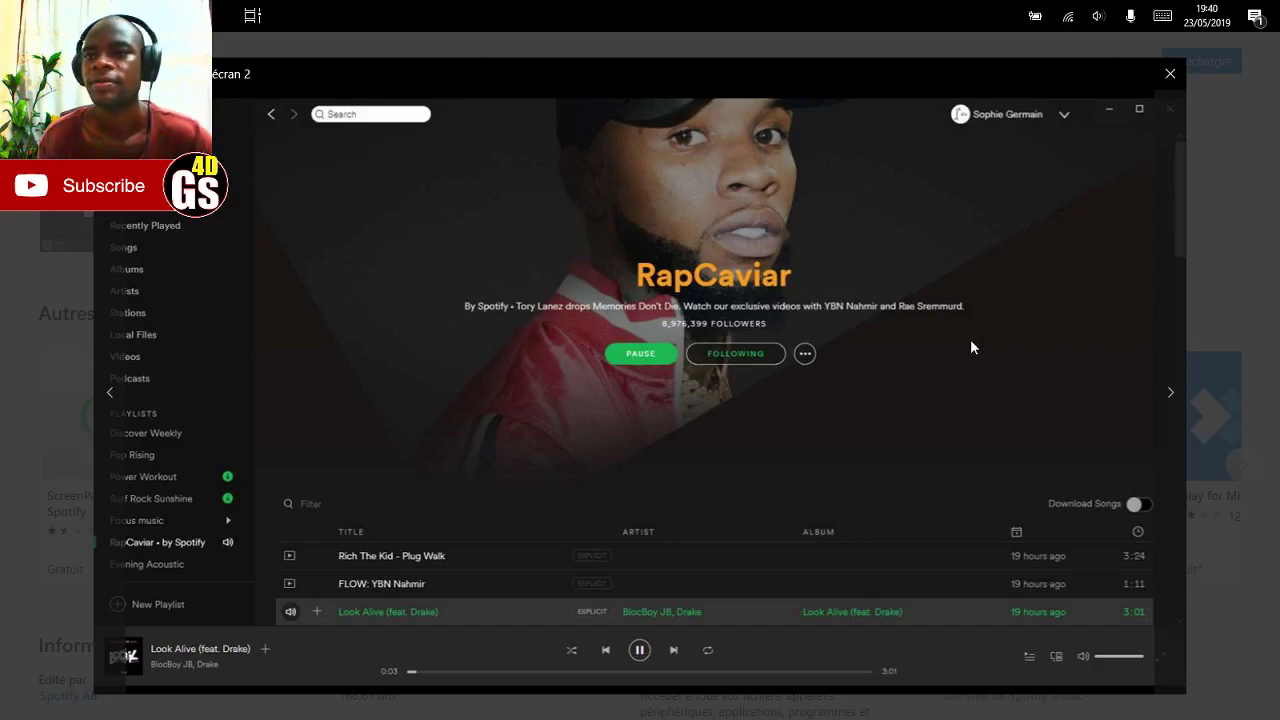
- Check the notification center, and close the Microsoft Store window from the overview of open windows
left_click(1256, 18)
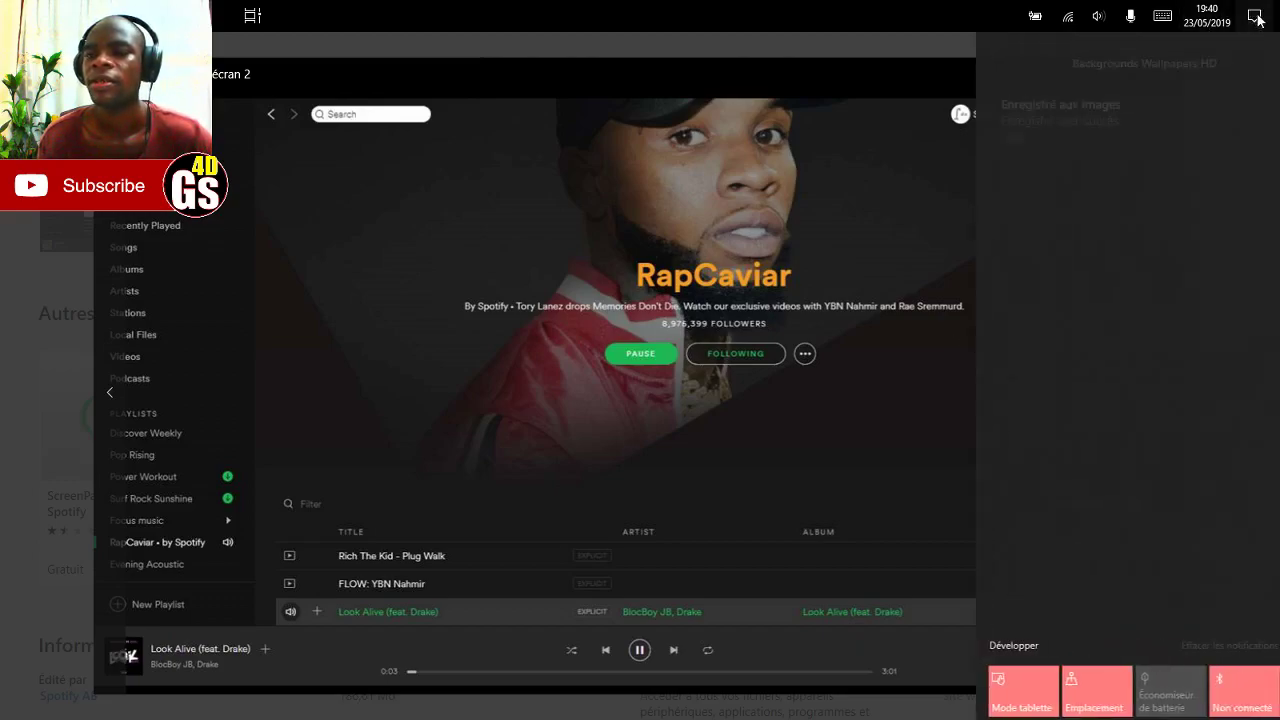
left_click(260, 23)
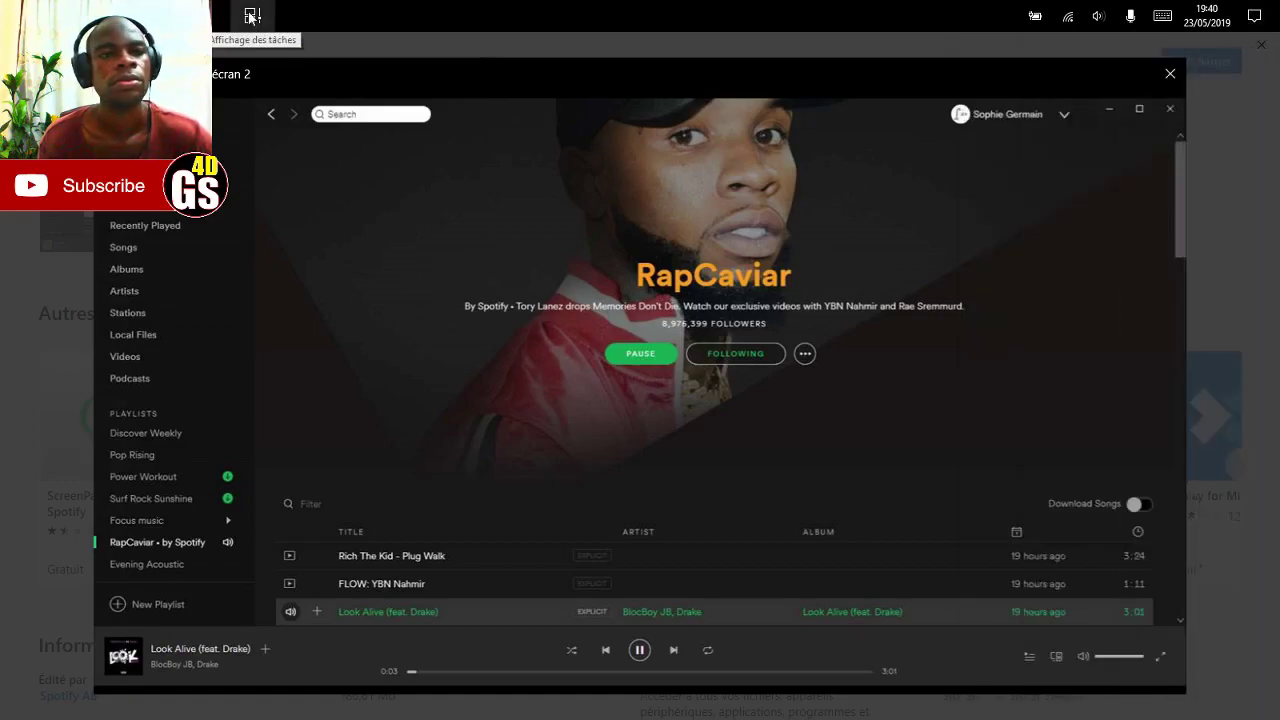
left_click(251, 15)
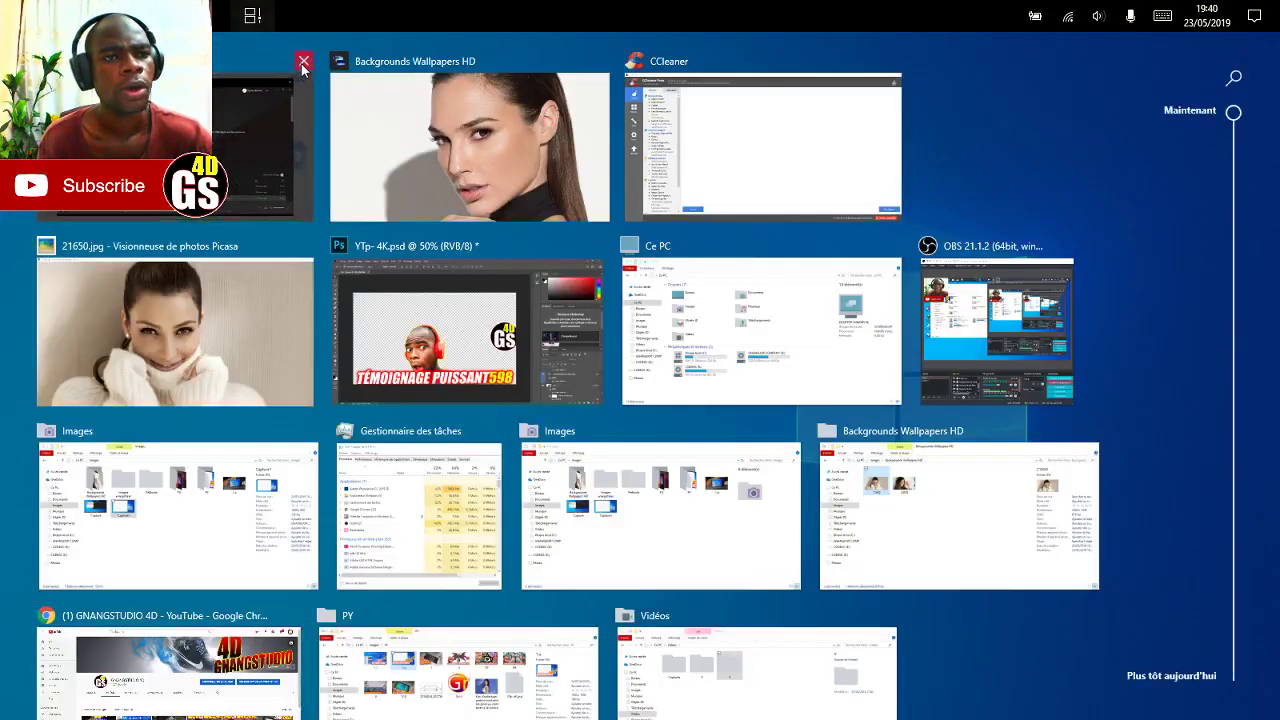
left_click(303, 63)
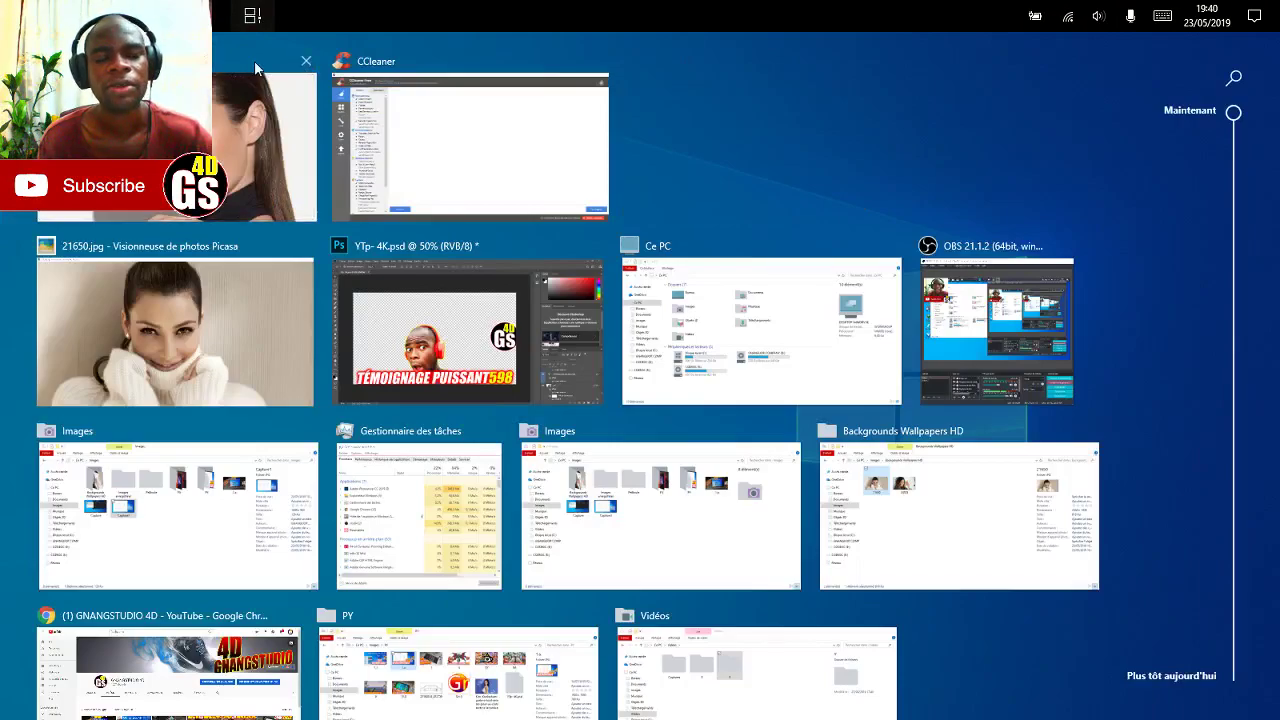
- Bring the Backgrounds Wallpapers HD window to the front from the overview of open windows several times
left_click(232, 197)
left_click(251, 15)
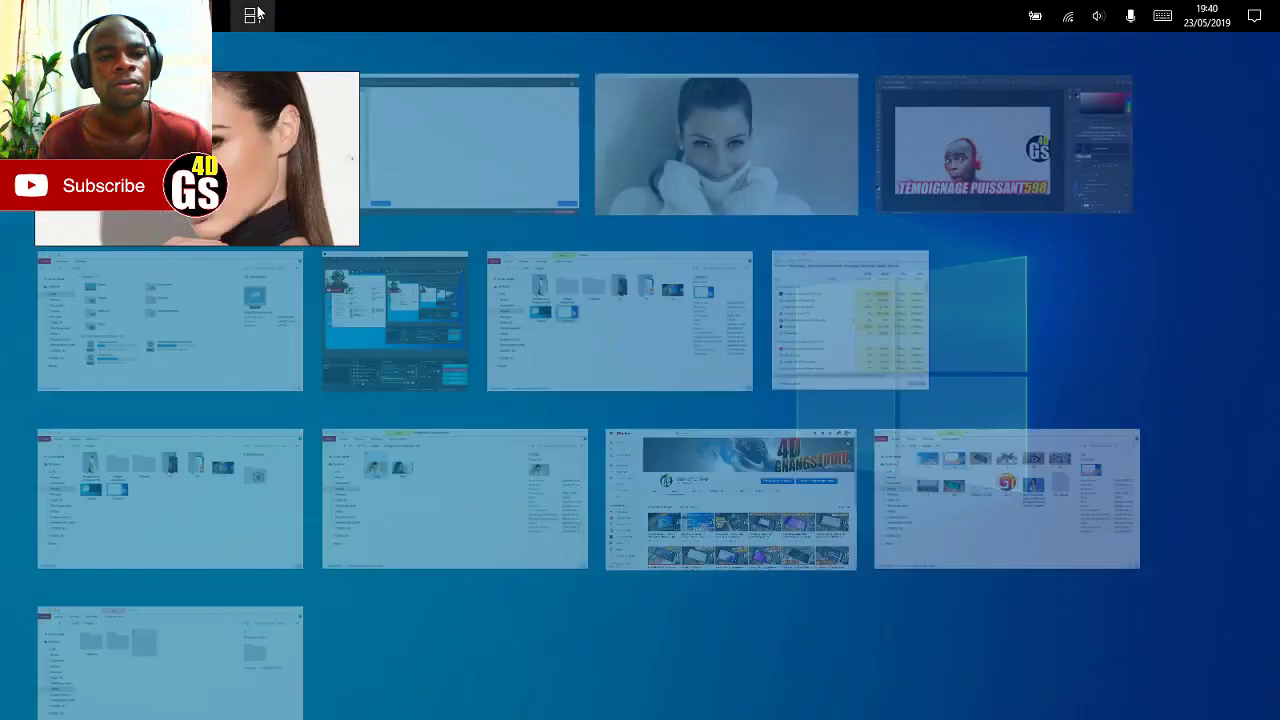
left_click(240, 158)
left_click(252, 15)
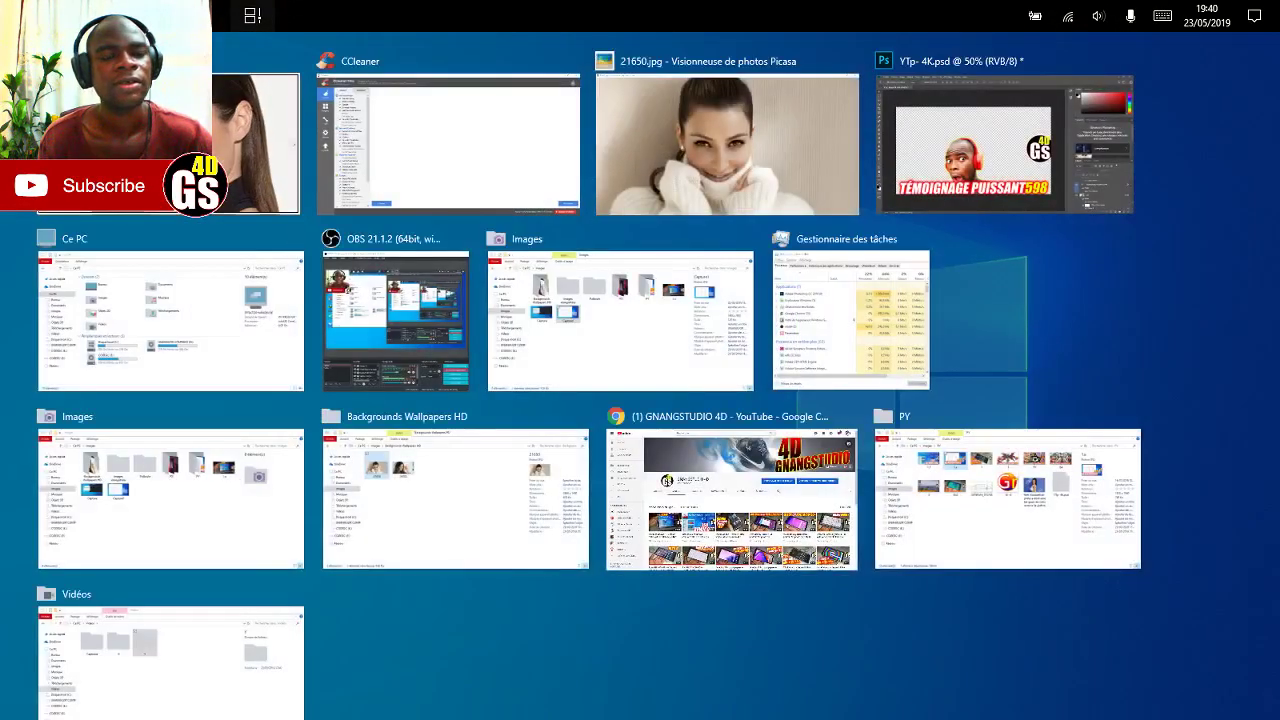
left_click(192, 212)
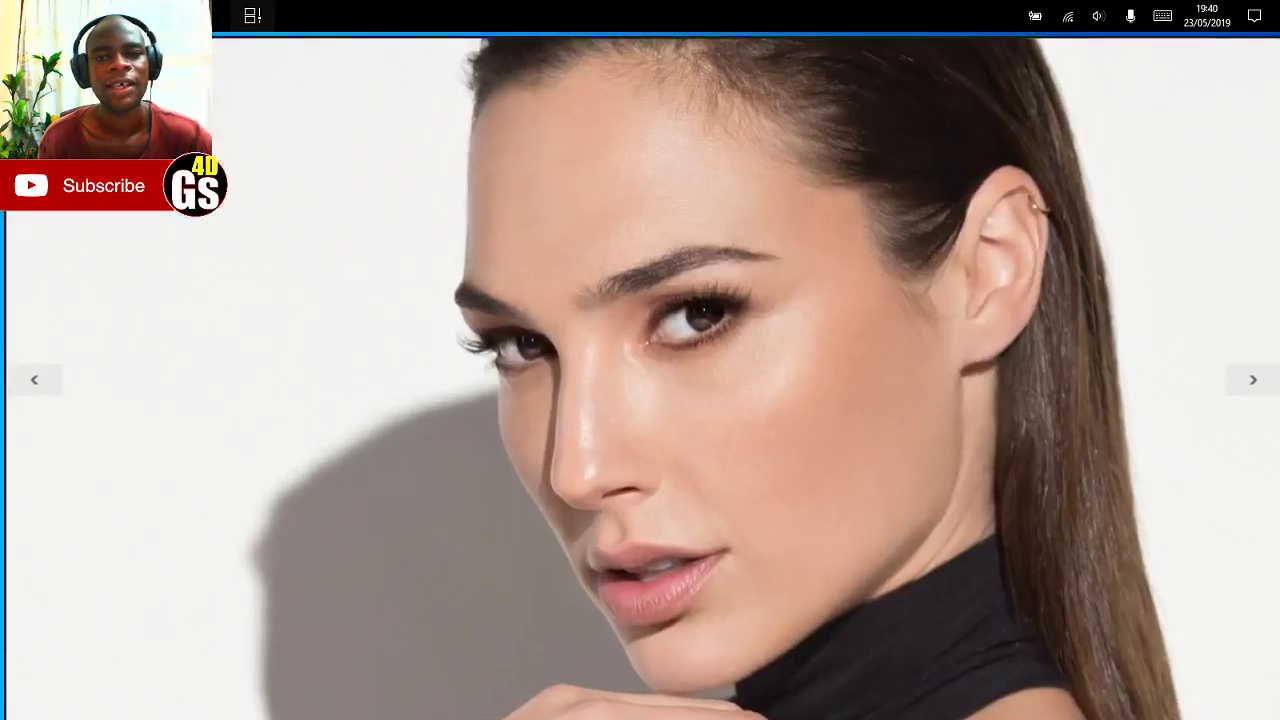
- Close CCleaner and return to the overview of open windows
left_click(252, 15)
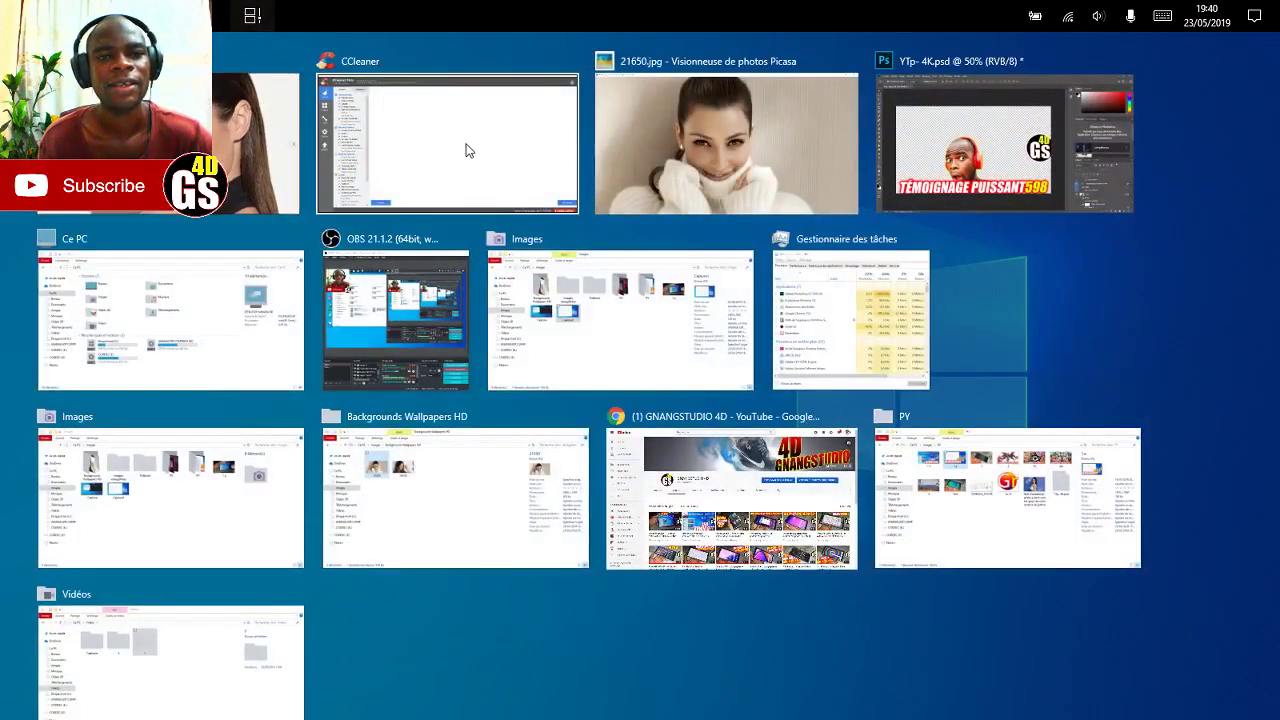
left_click(443, 134)
left_click(252, 15)
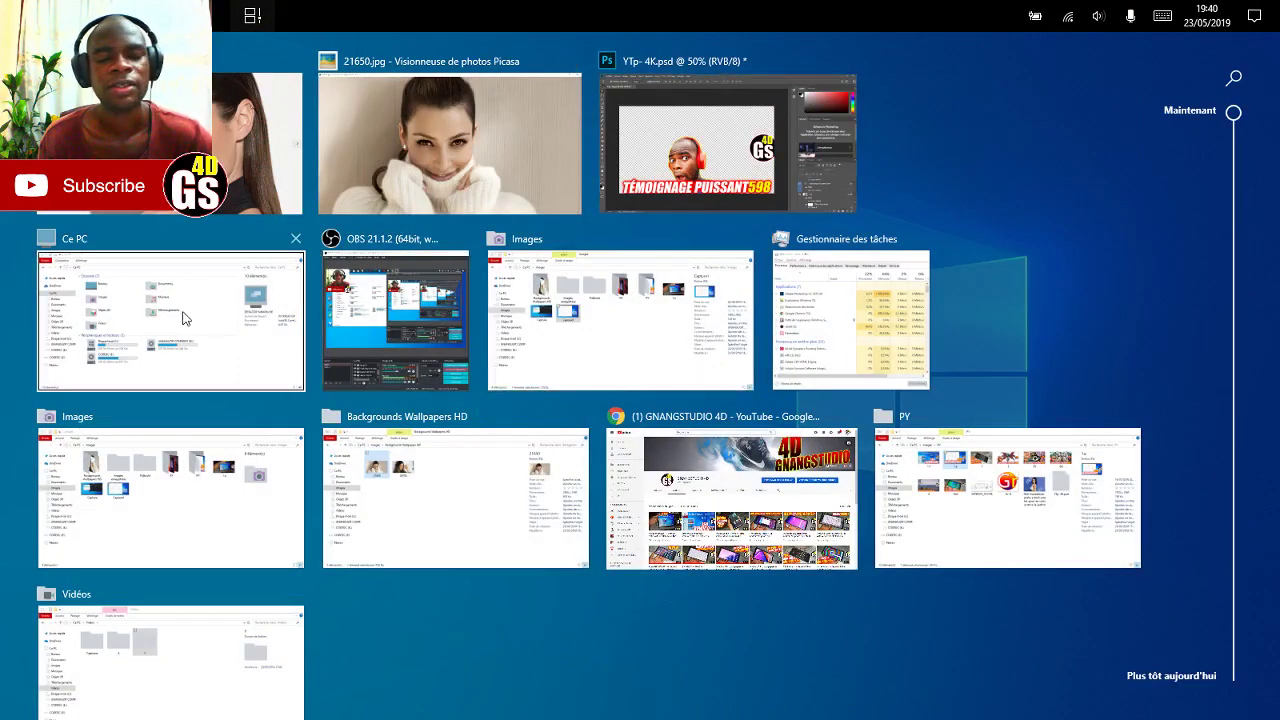
- Review the open windows and today's earlier activities in the timeline, revisiting the Backgrounds Wallpapers HD window in between
scroll(922, 368, "down", 2)
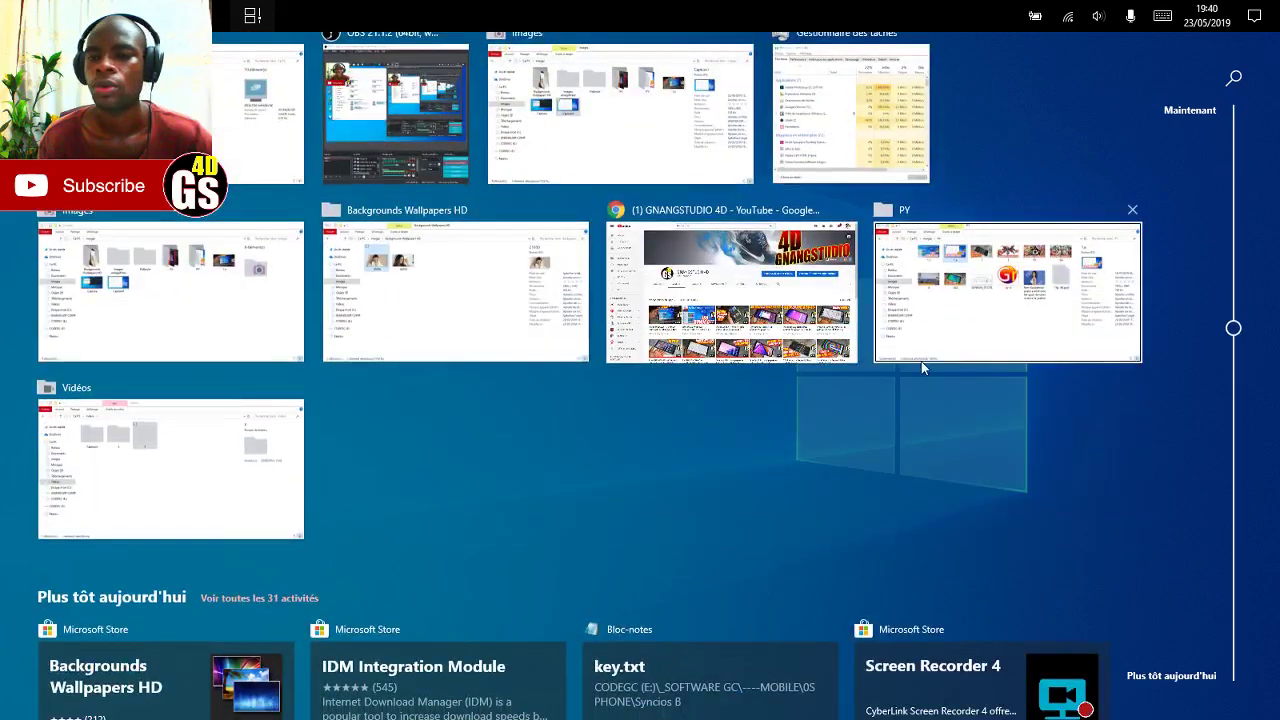
scroll(821, 372, "up", 2)
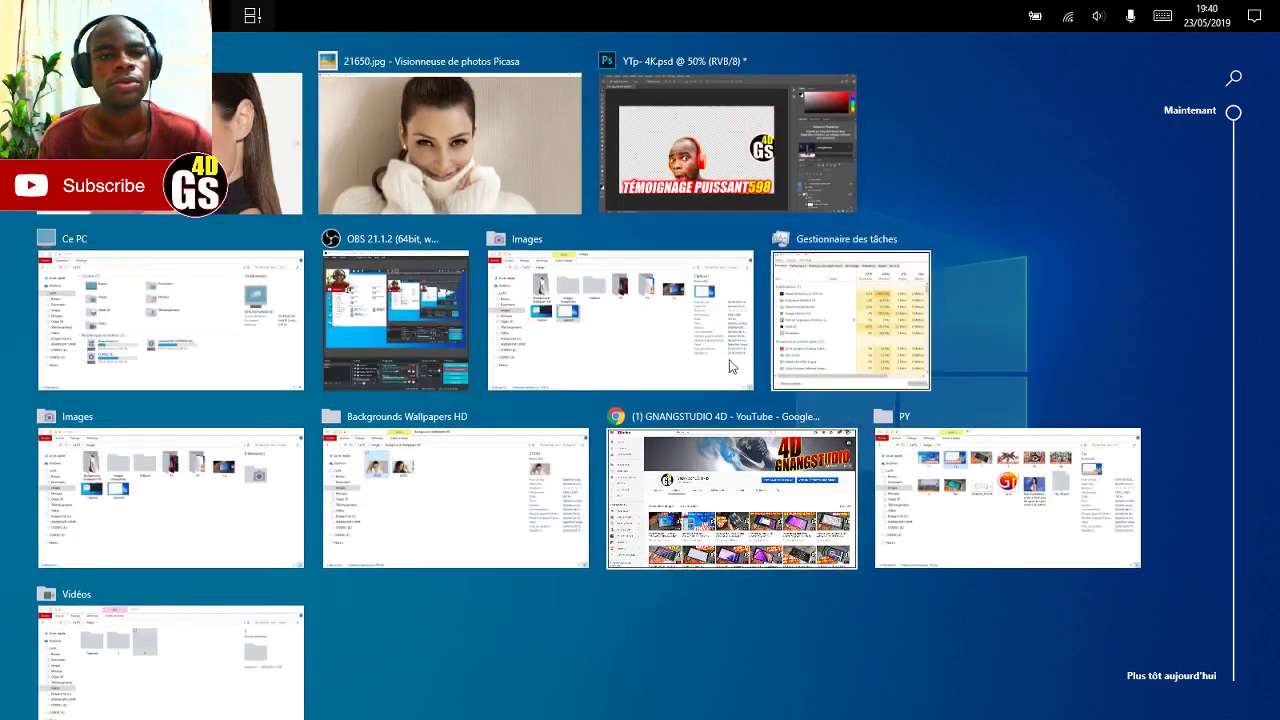
left_click(244, 123)
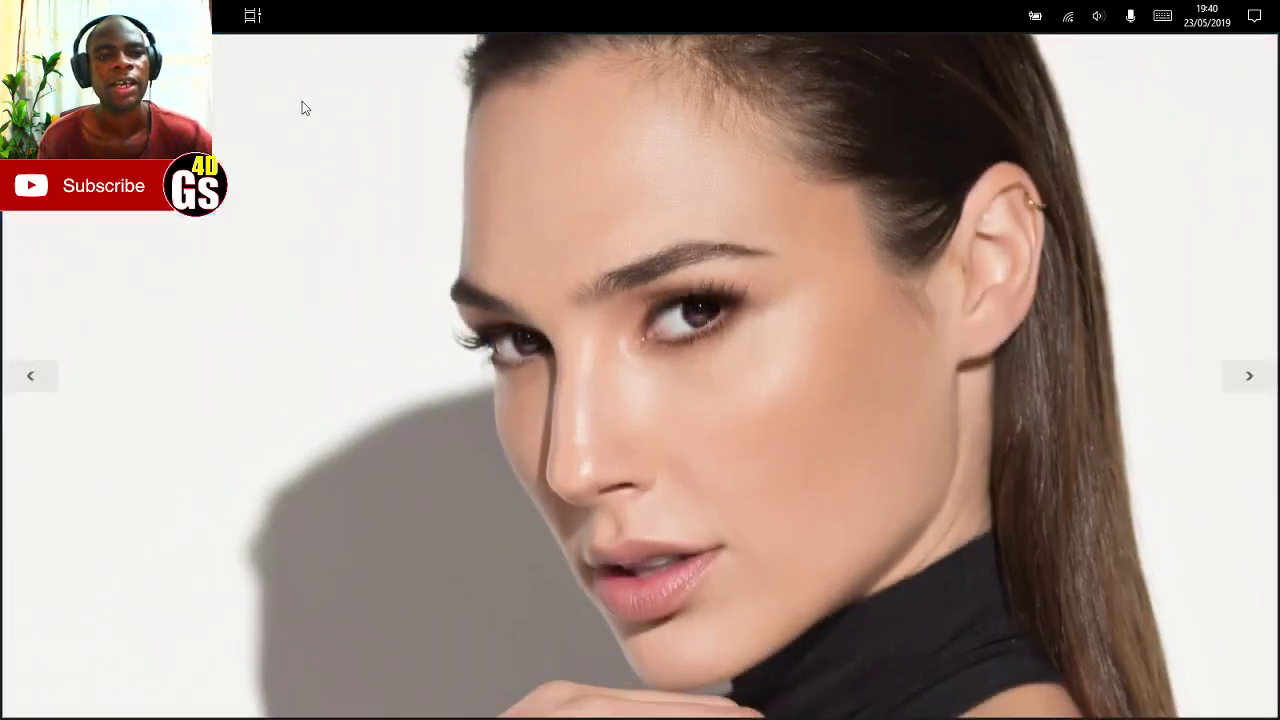
left_click(258, 20)
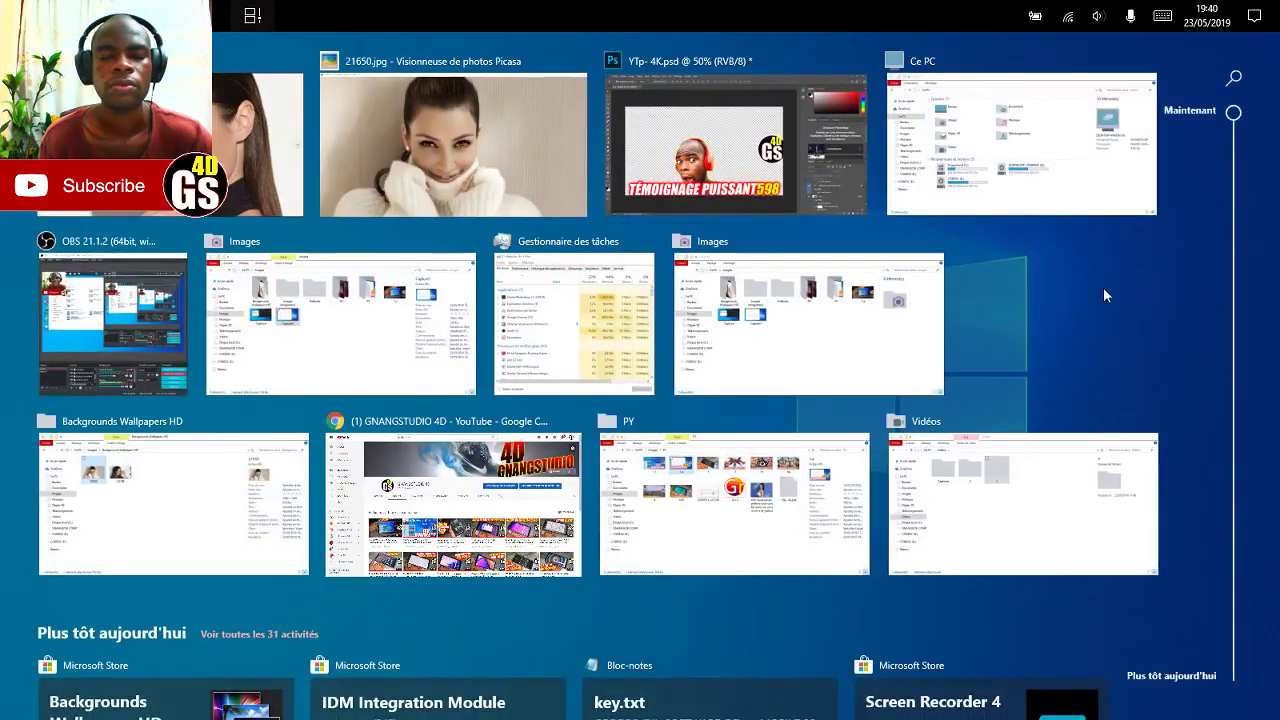
- Turn off tablet mode from the notification center and return to the Backgrounds Wallpapers HD window
scroll(1171, 245, "down", 3)
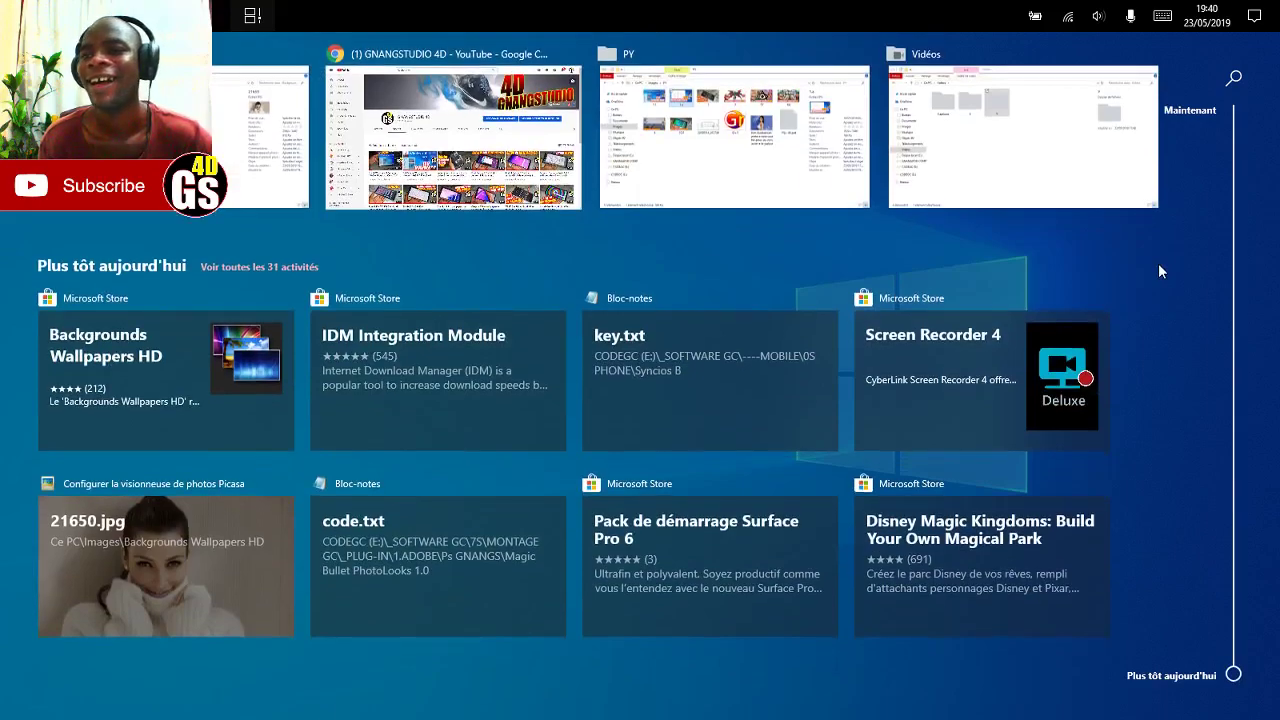
scroll(1156, 264, "up", 3)
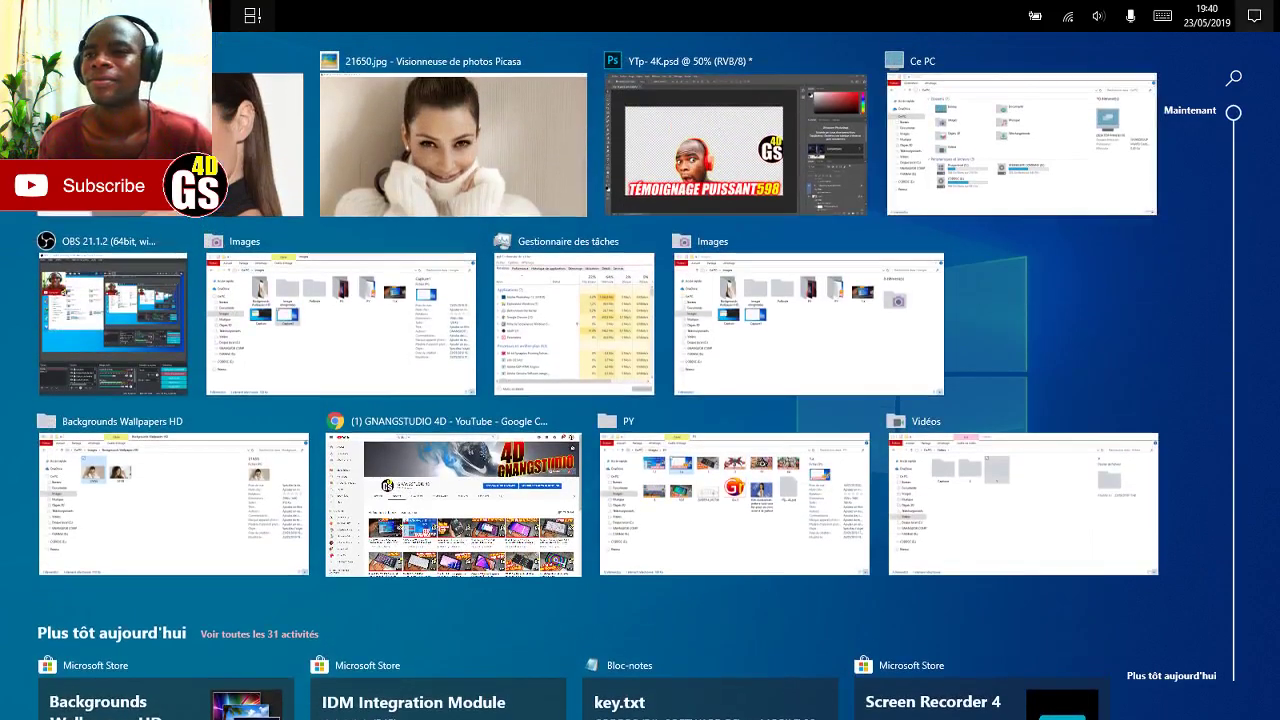
left_click(1255, 18)
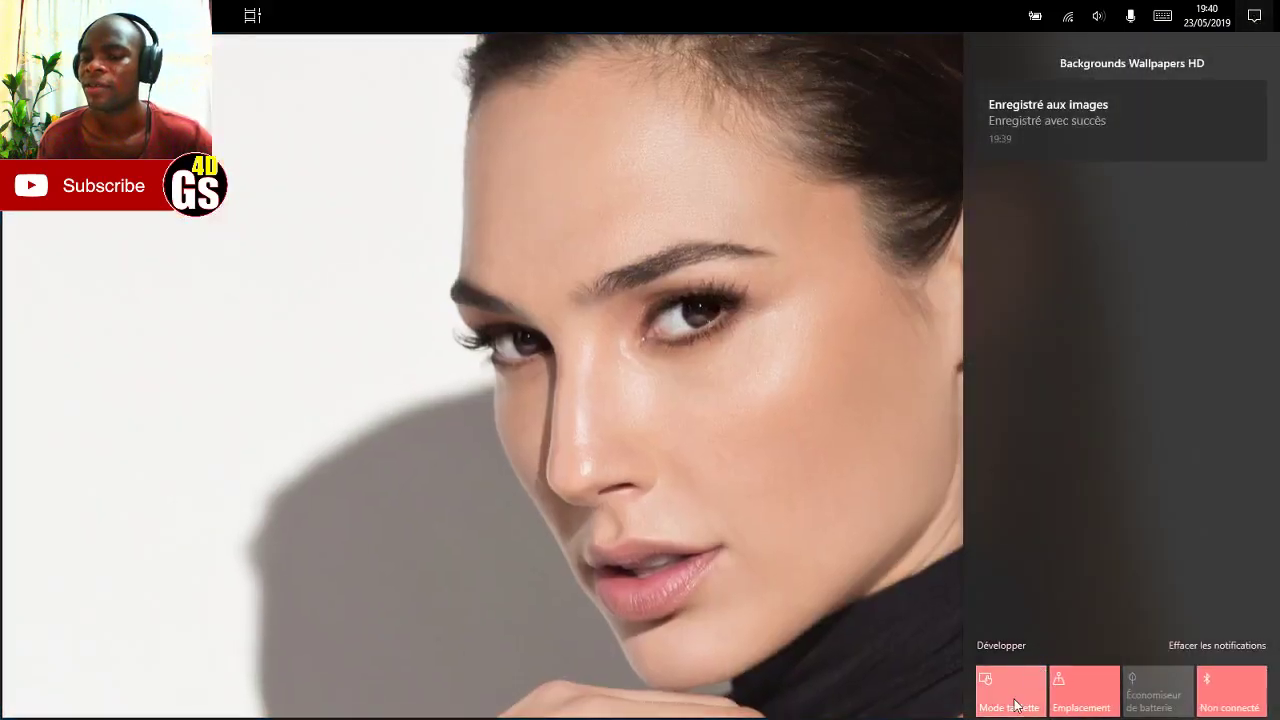
left_click(1020, 695)
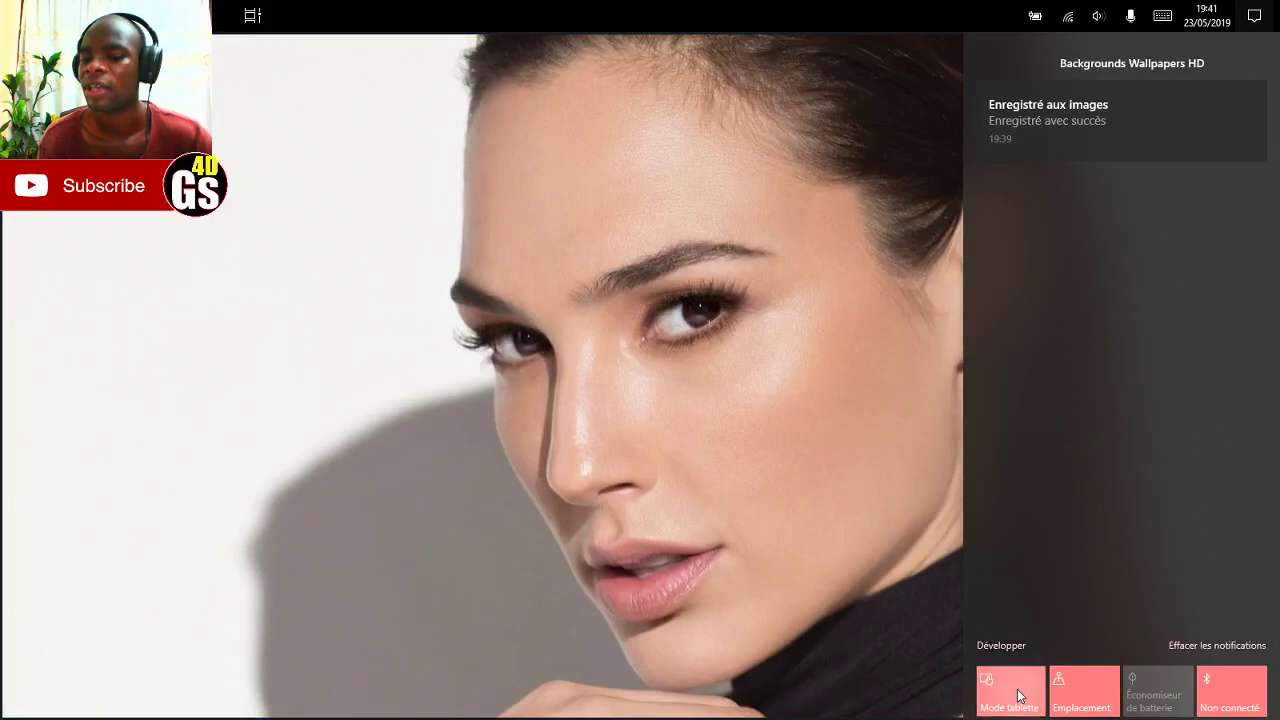
left_click(900, 370)
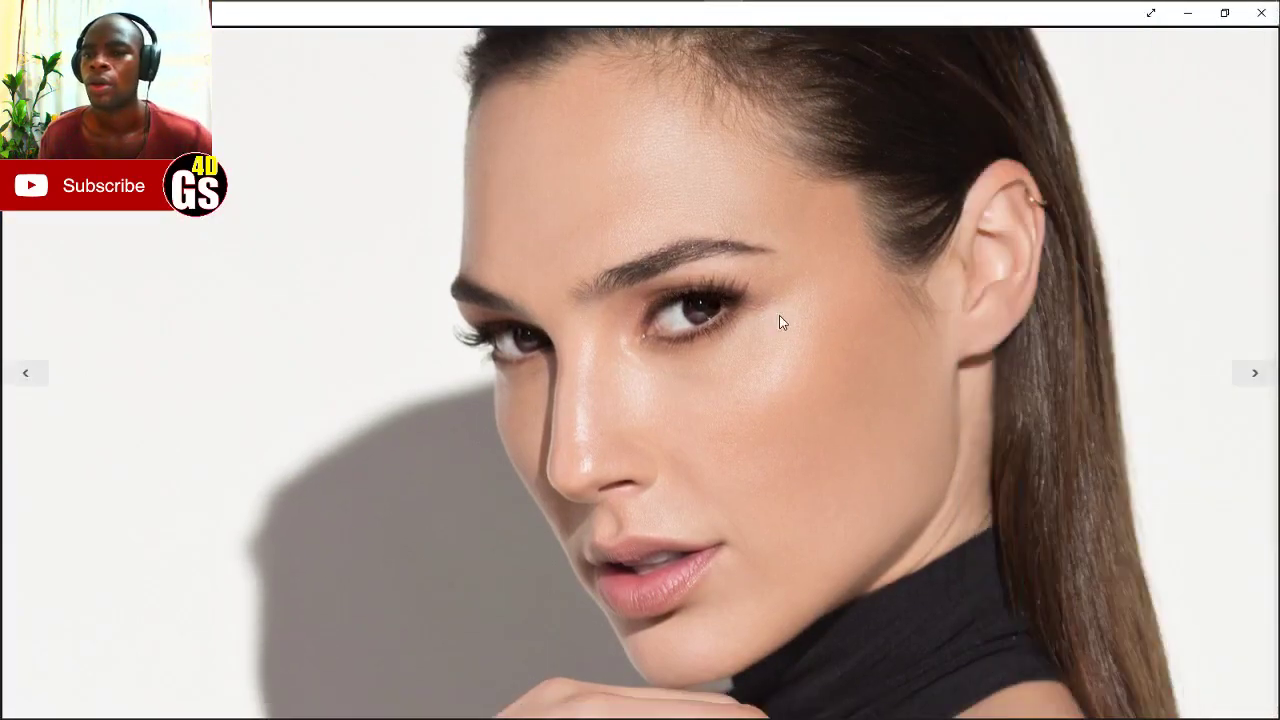
- Show the wallpaper in full screen and bring up the Backgrounds Wallpapers HD app commands
left_click(1155, 14)
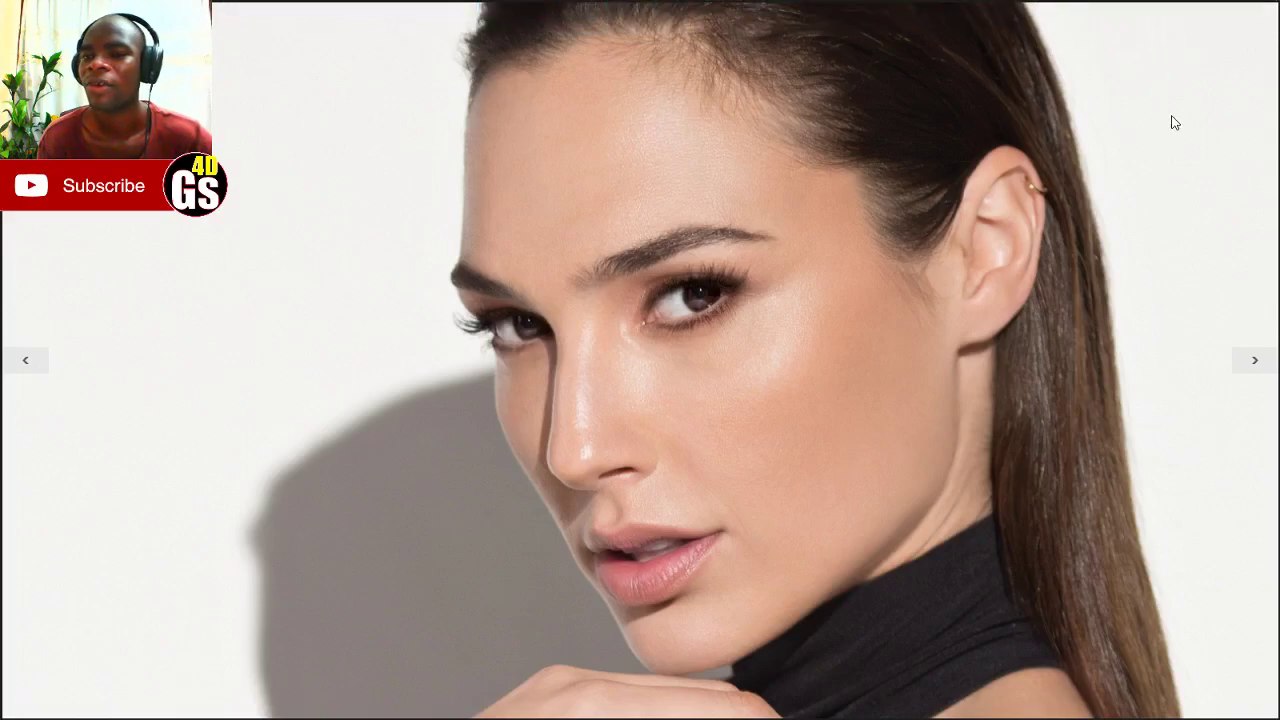
right_click(1107, 134)
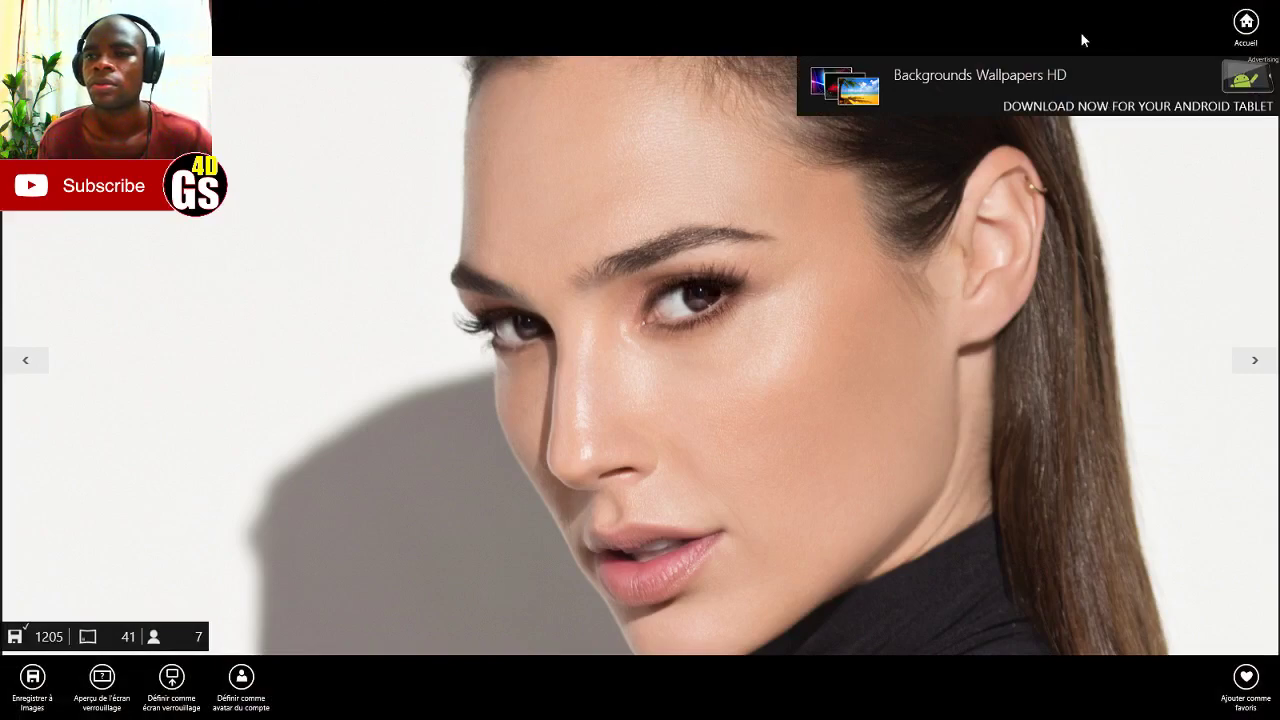
- Close the Backgrounds Wallpapers HD window from the overview of open windows and bring the YouTube channel in Chrome to the front
mouse_move(275, 8)
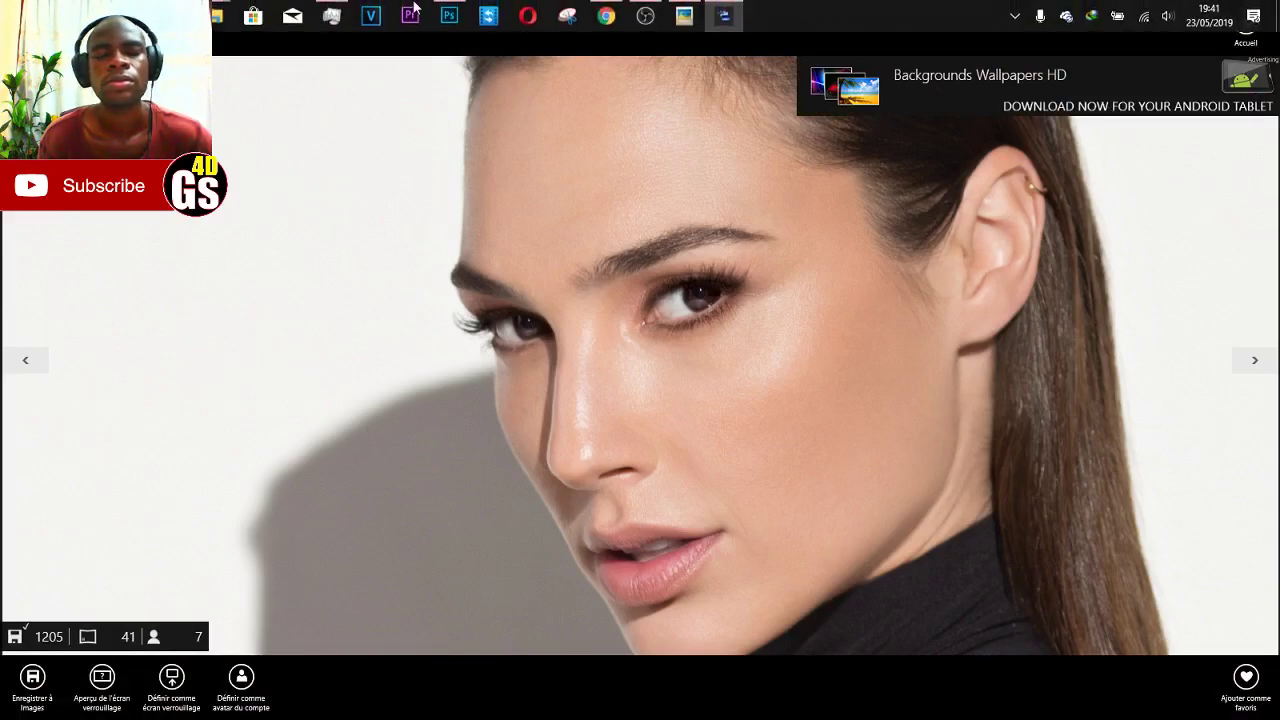
key("super+Tab")
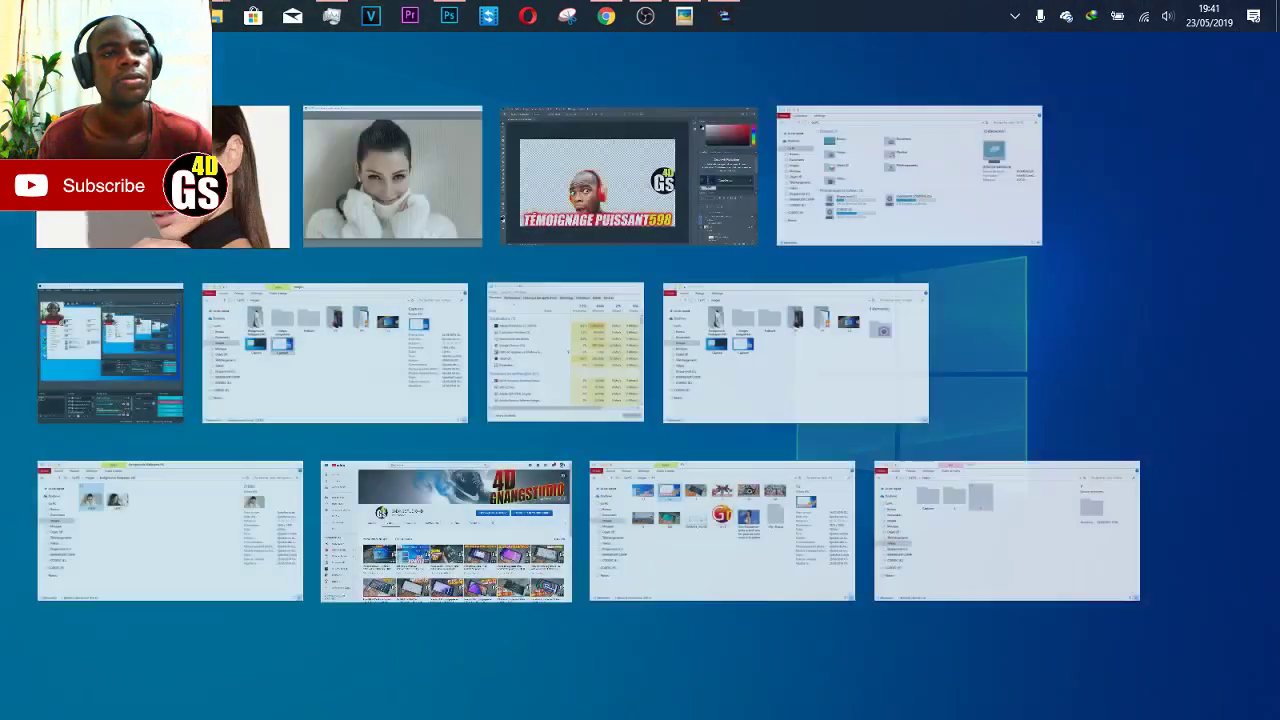
left_click(285, 102)
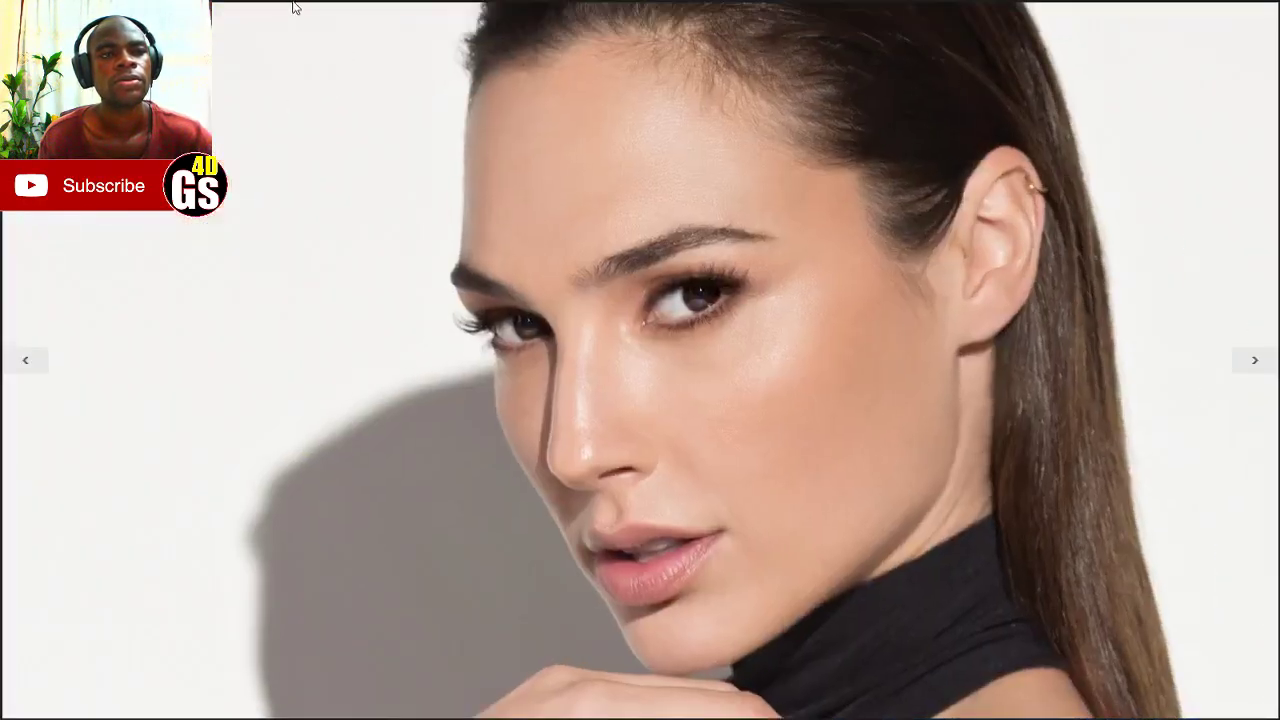
mouse_move(467, 5)
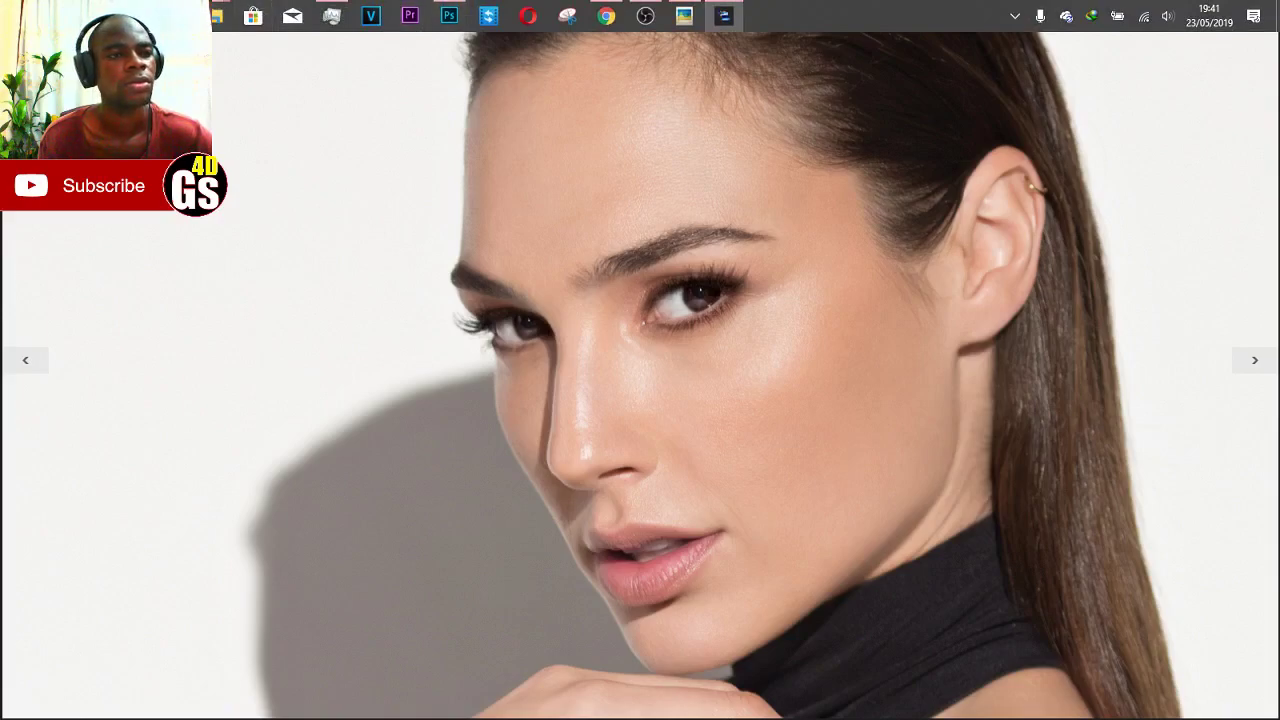
key("super+Tab")
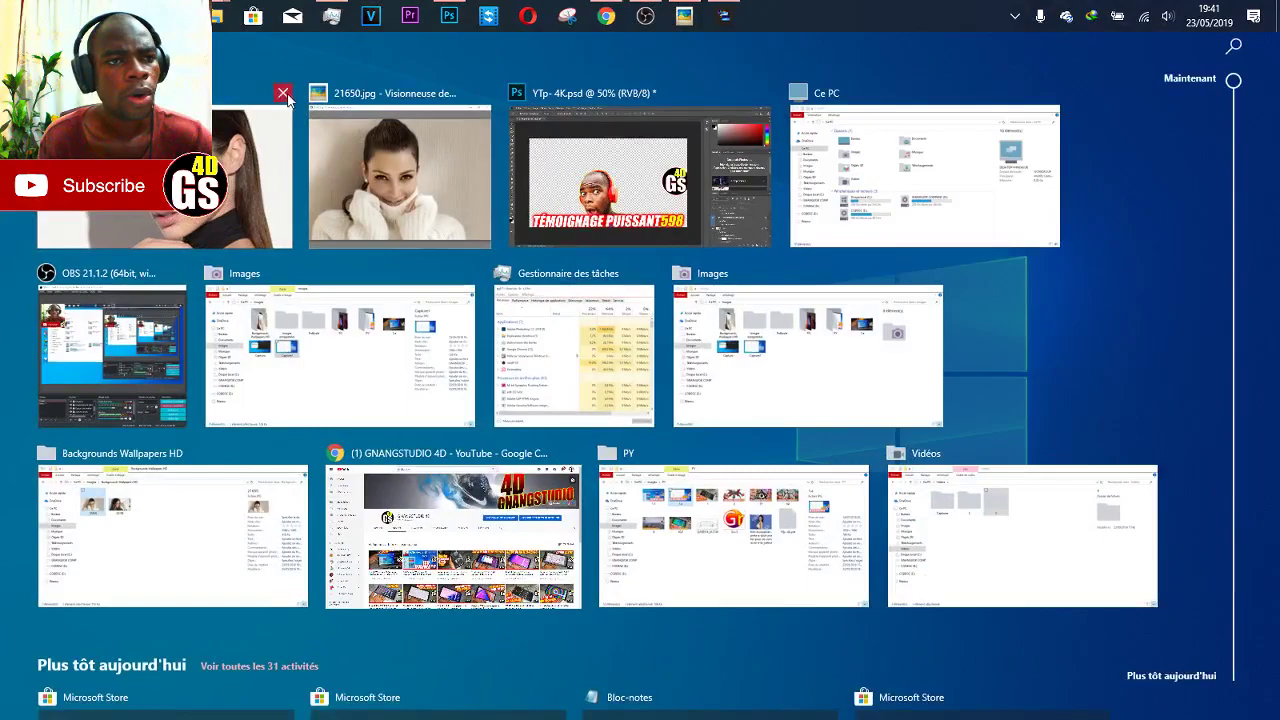
left_click(283, 93)
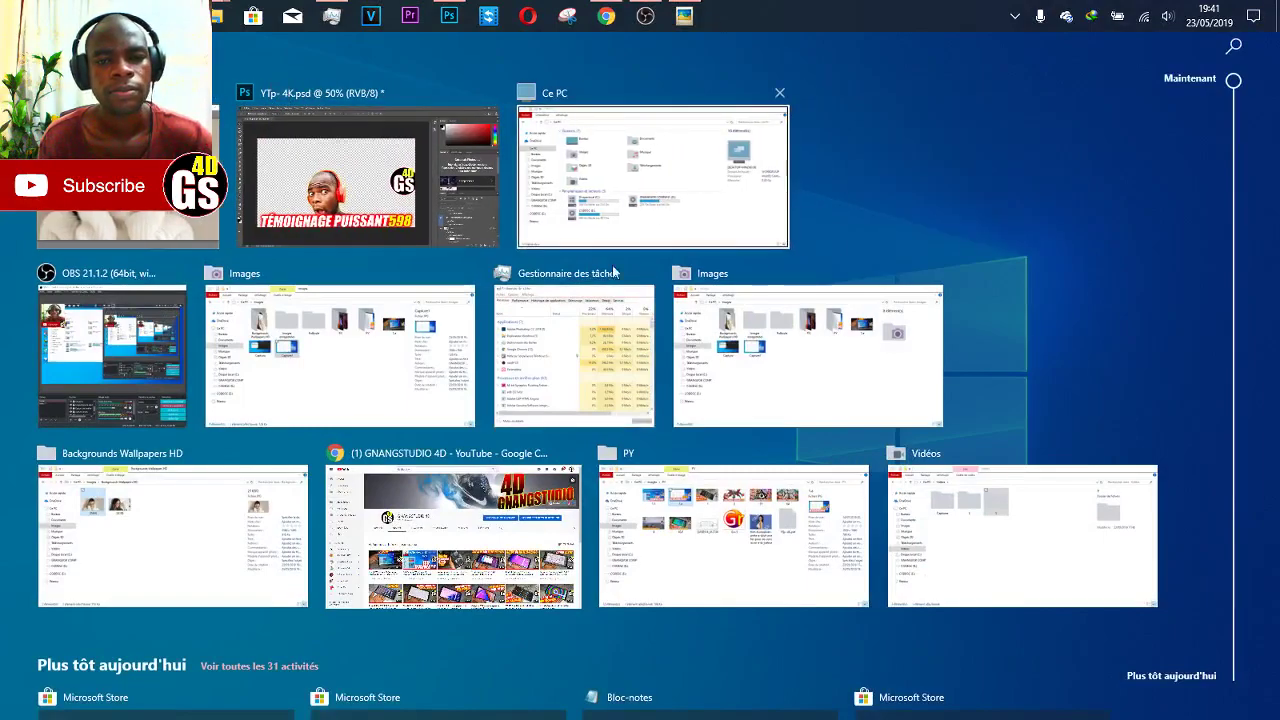
left_click(540, 500)
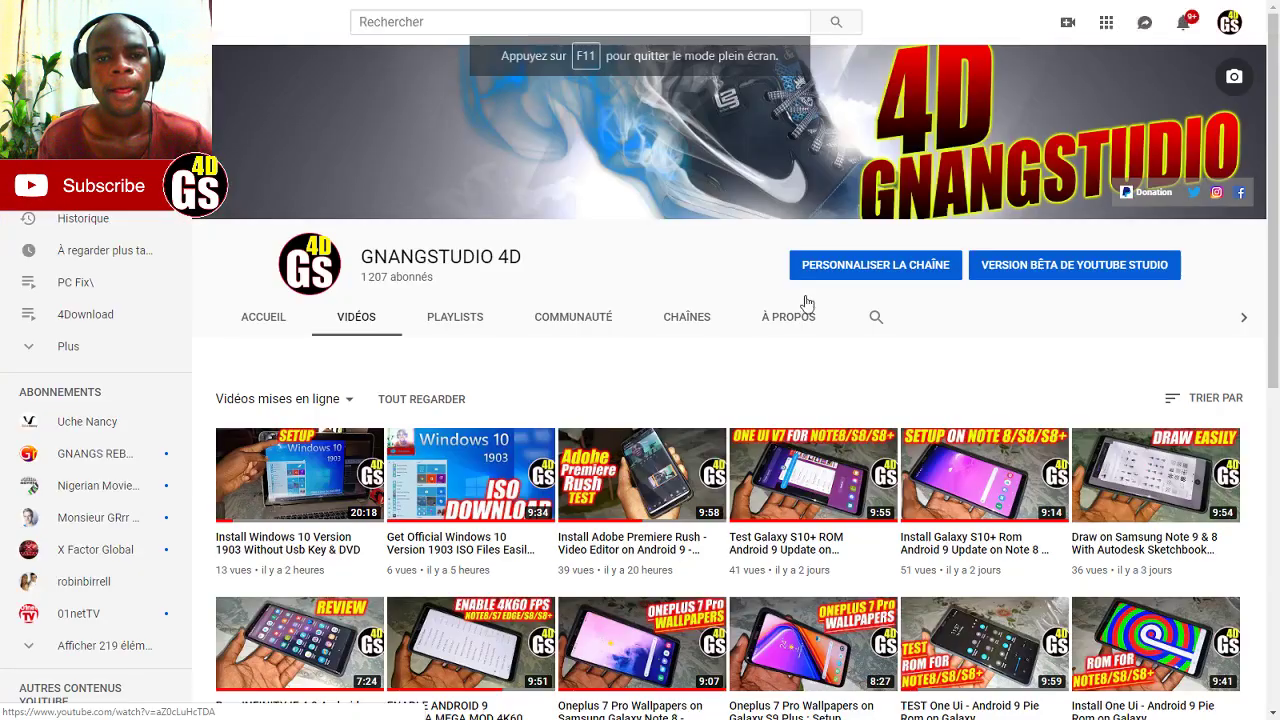
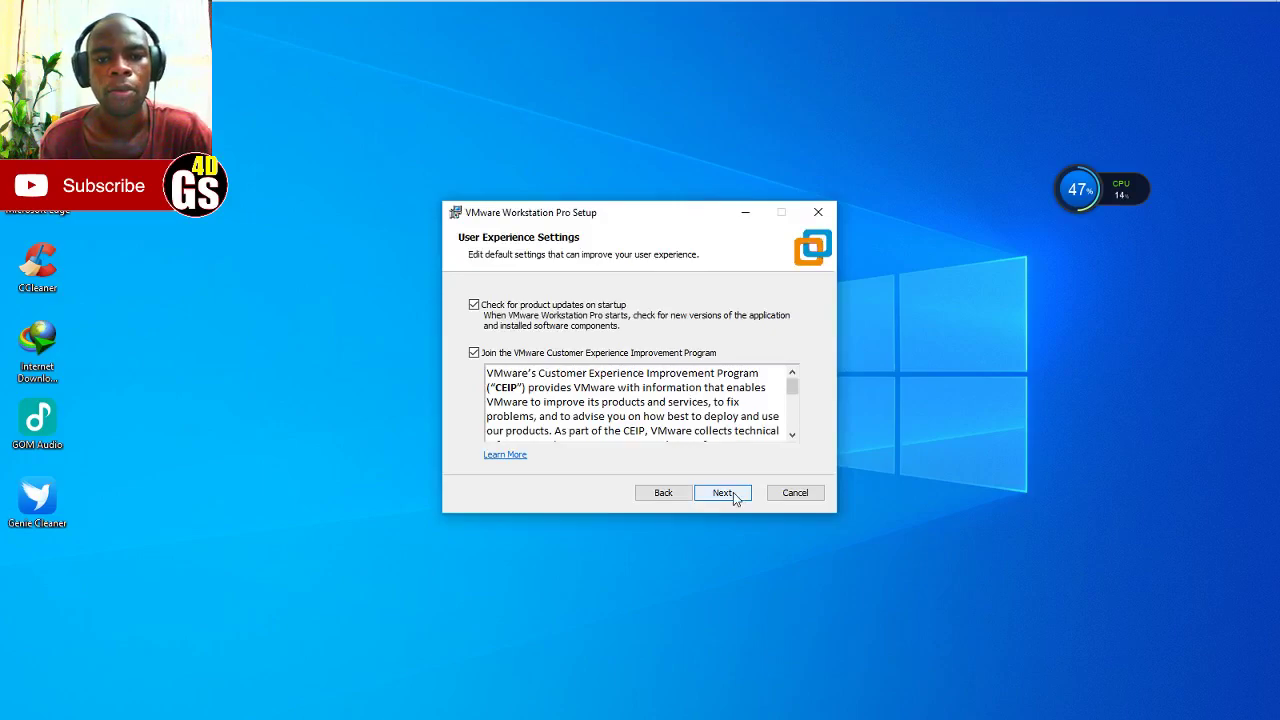
- Keep the default user experience settings and both shortcuts in the VMware Workstation Pro setup, and start the installation
left_click(722, 492)
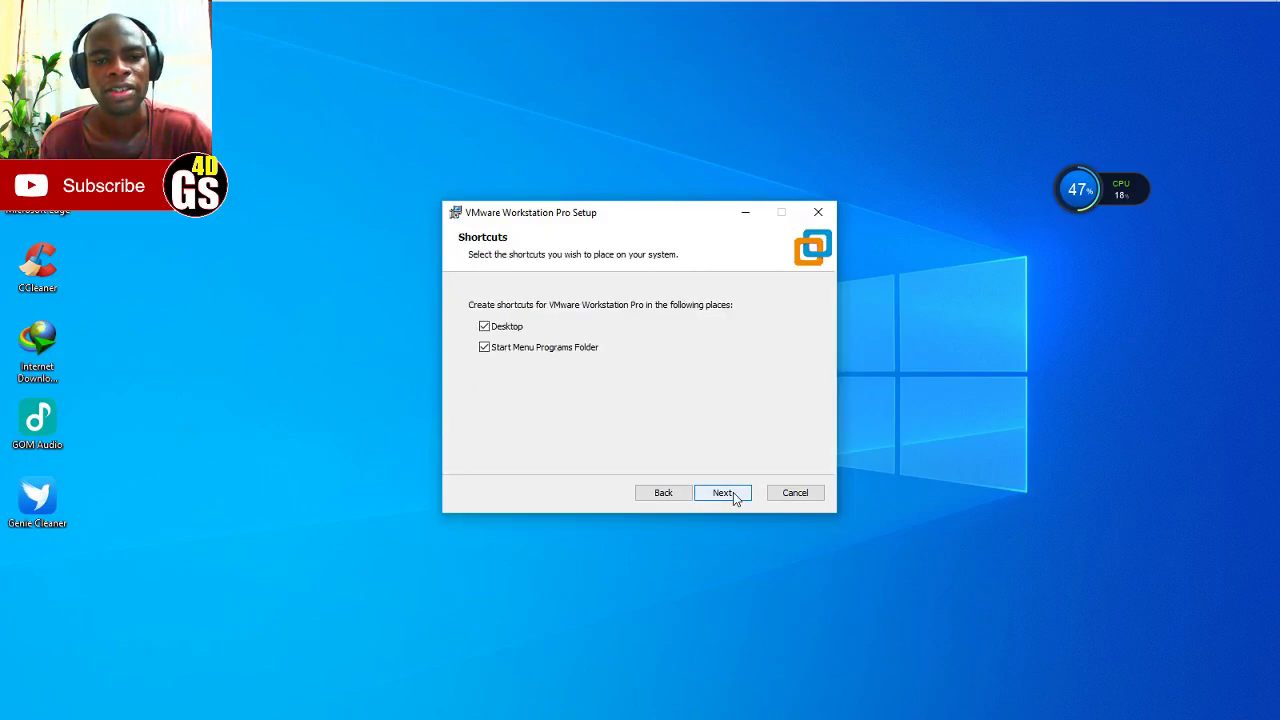
left_click(735, 497)
left_click(734, 495)
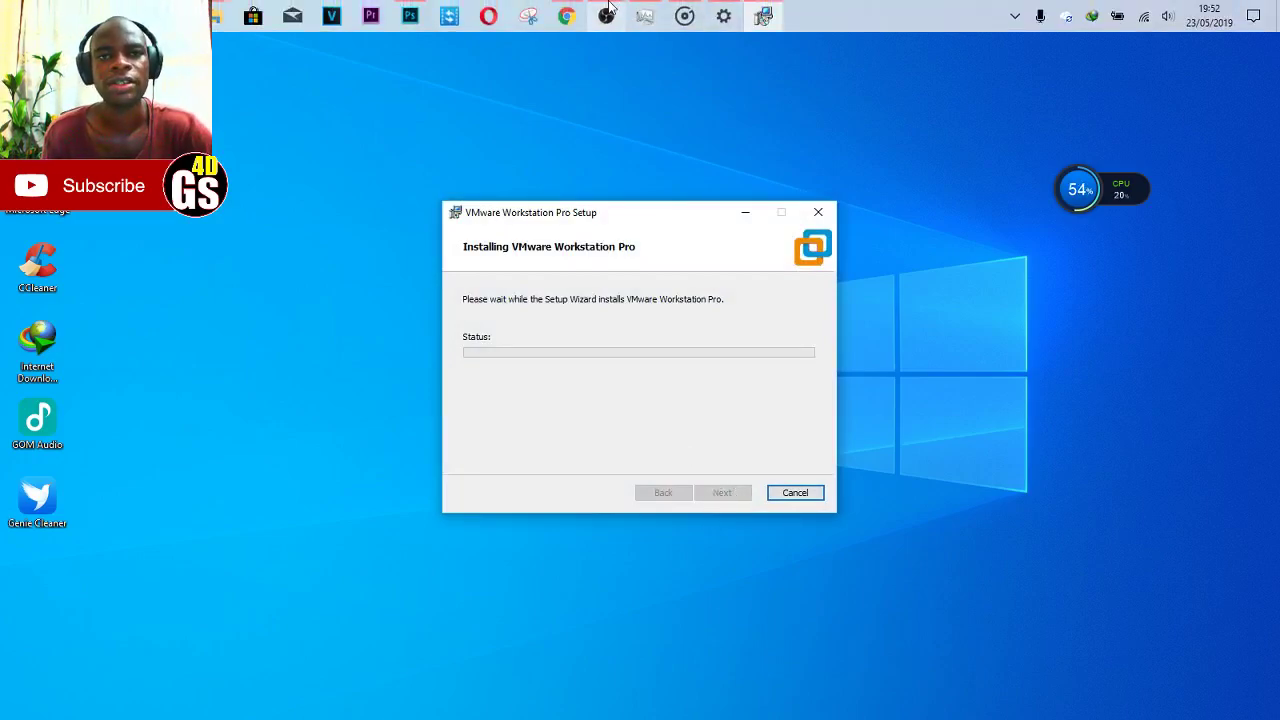
- Switch to OBS, raise the desktop audio level to 0.0 dB, and minimise its window
left_click(607, 15)
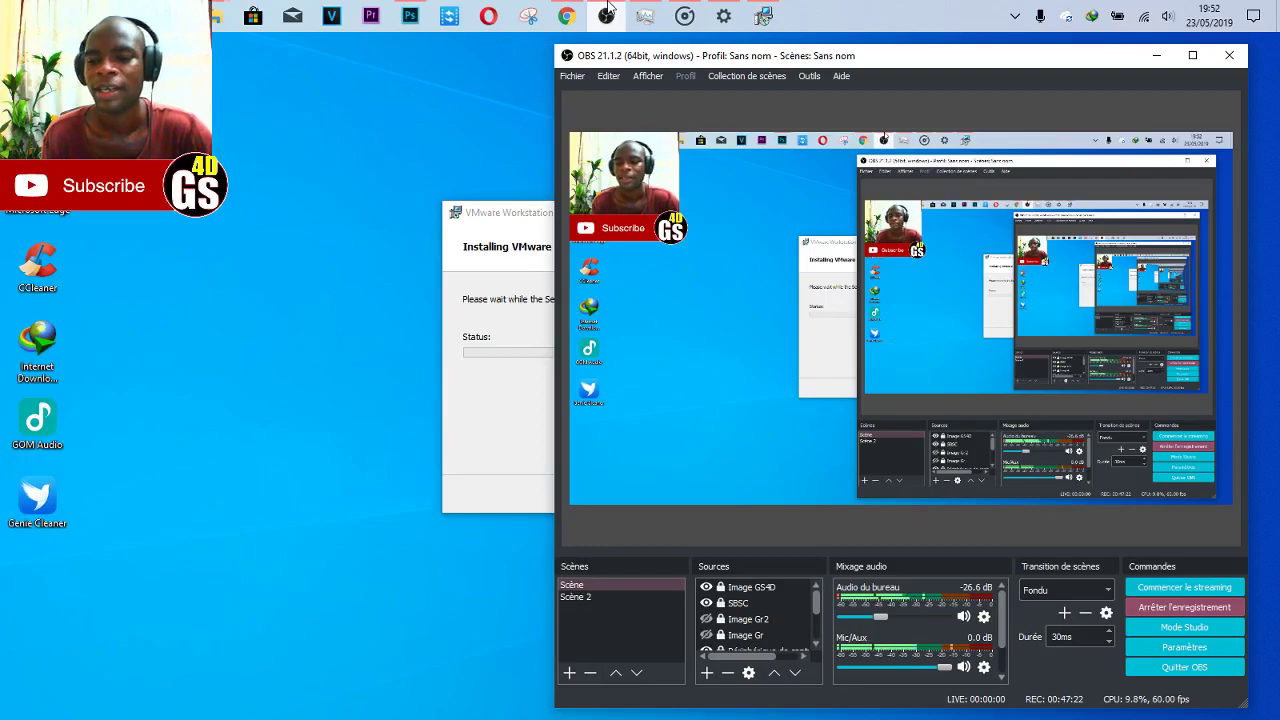
left_click(607, 15)
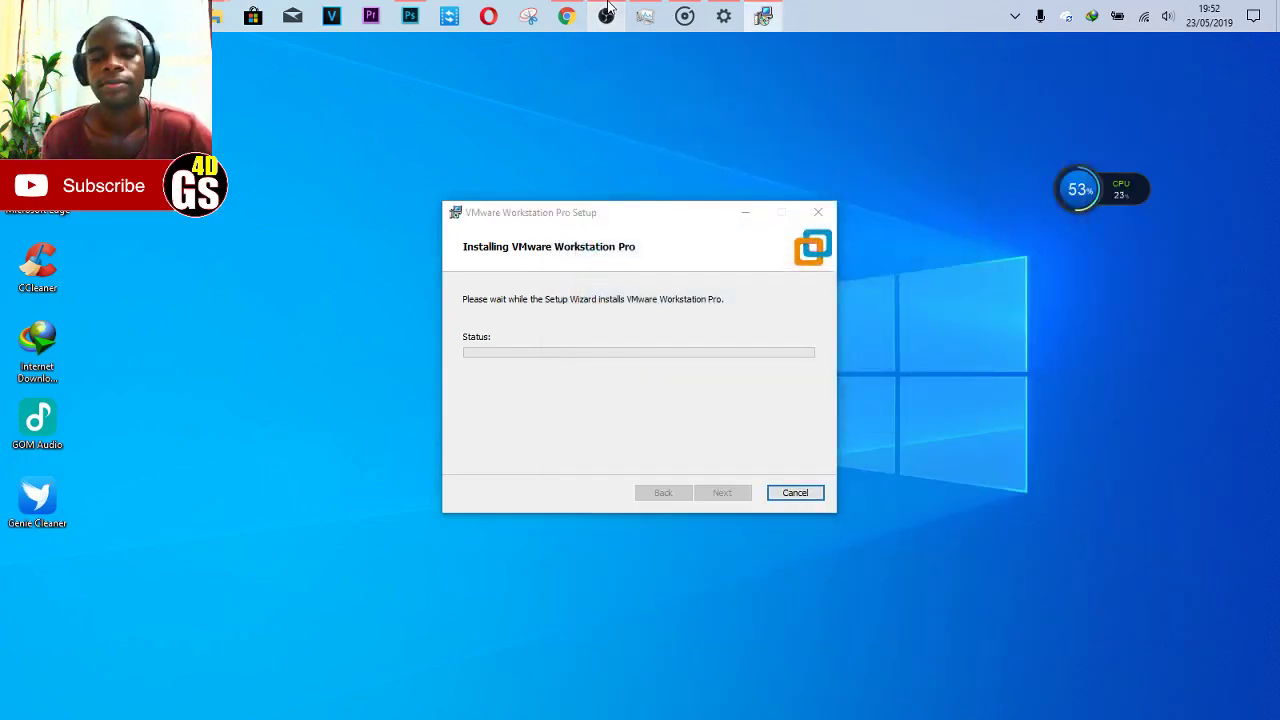
left_click(607, 15)
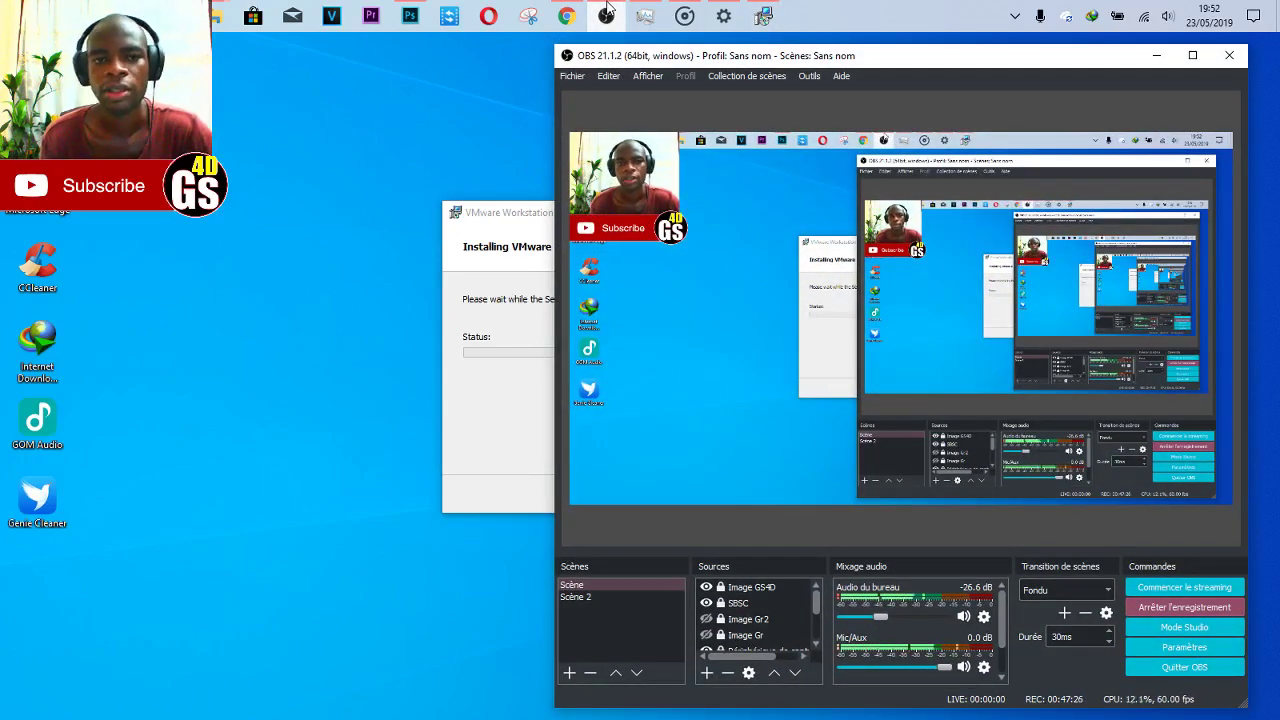
left_click(886, 617)
left_click_drag(886, 617, 944, 617)
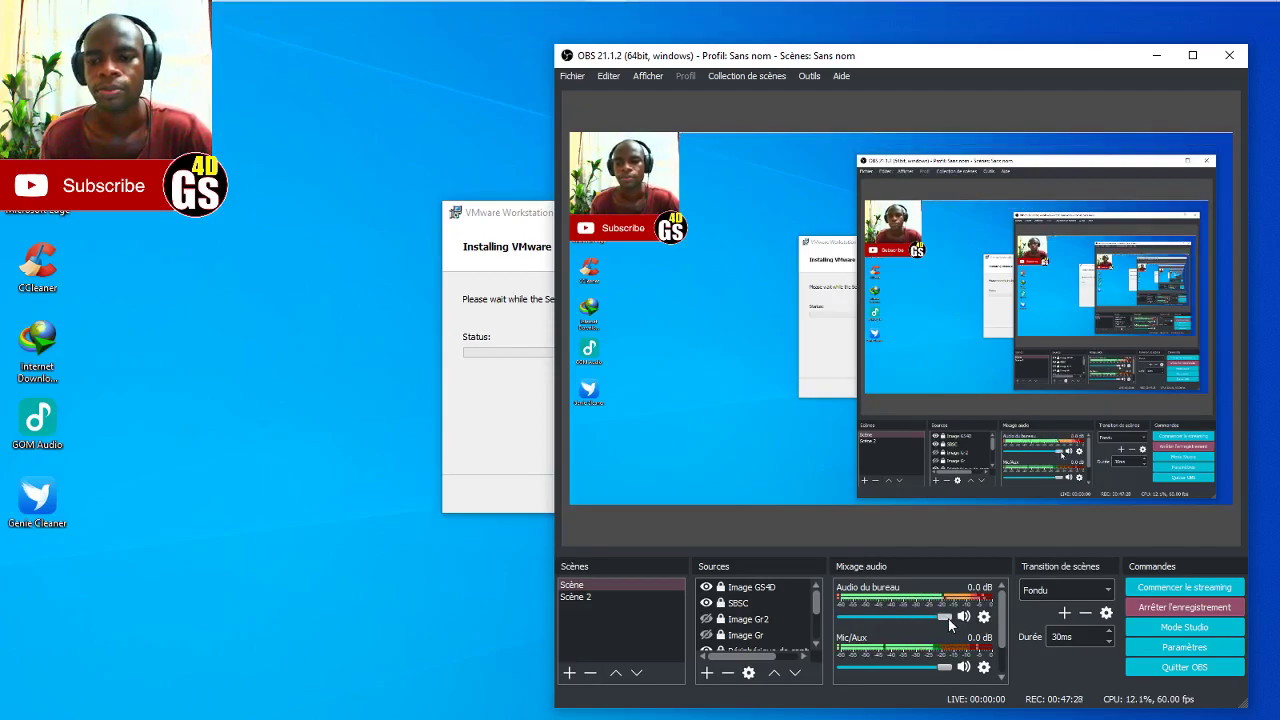
left_click(1155, 57)
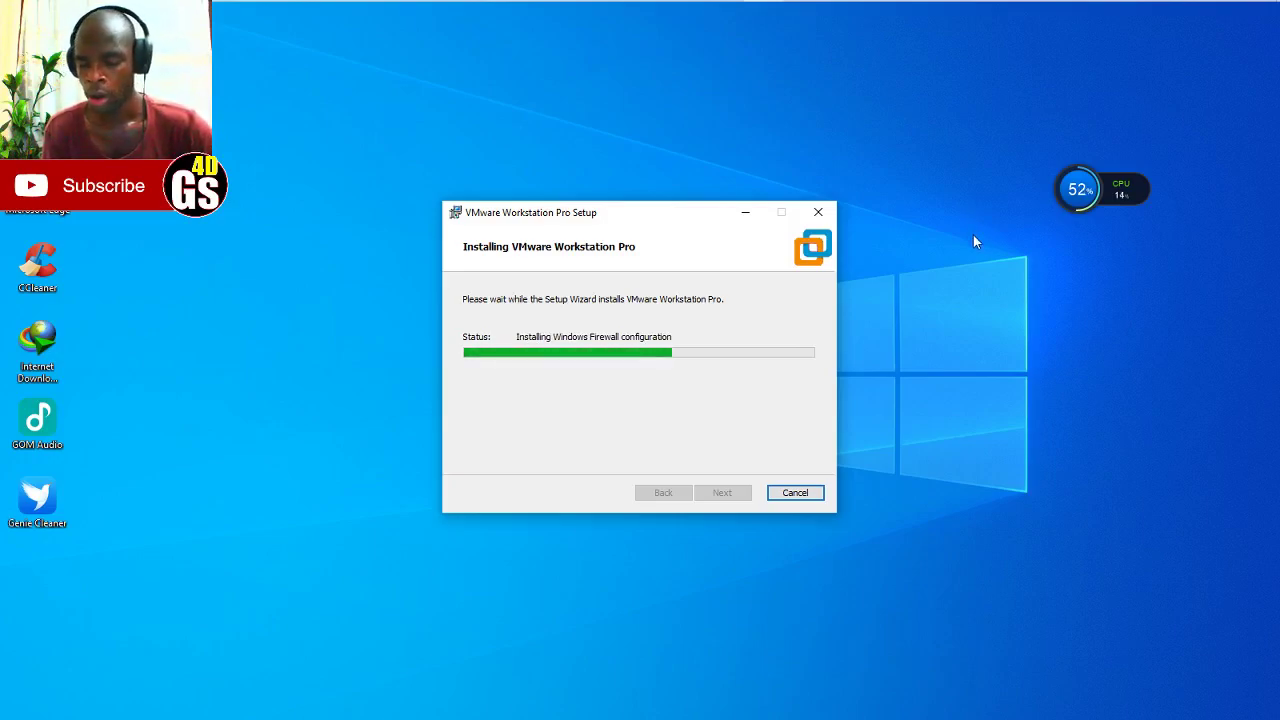
- Lower the desktop audio level in OBS to -24.5 dB and minimise its window
mouse_move(837, 3)
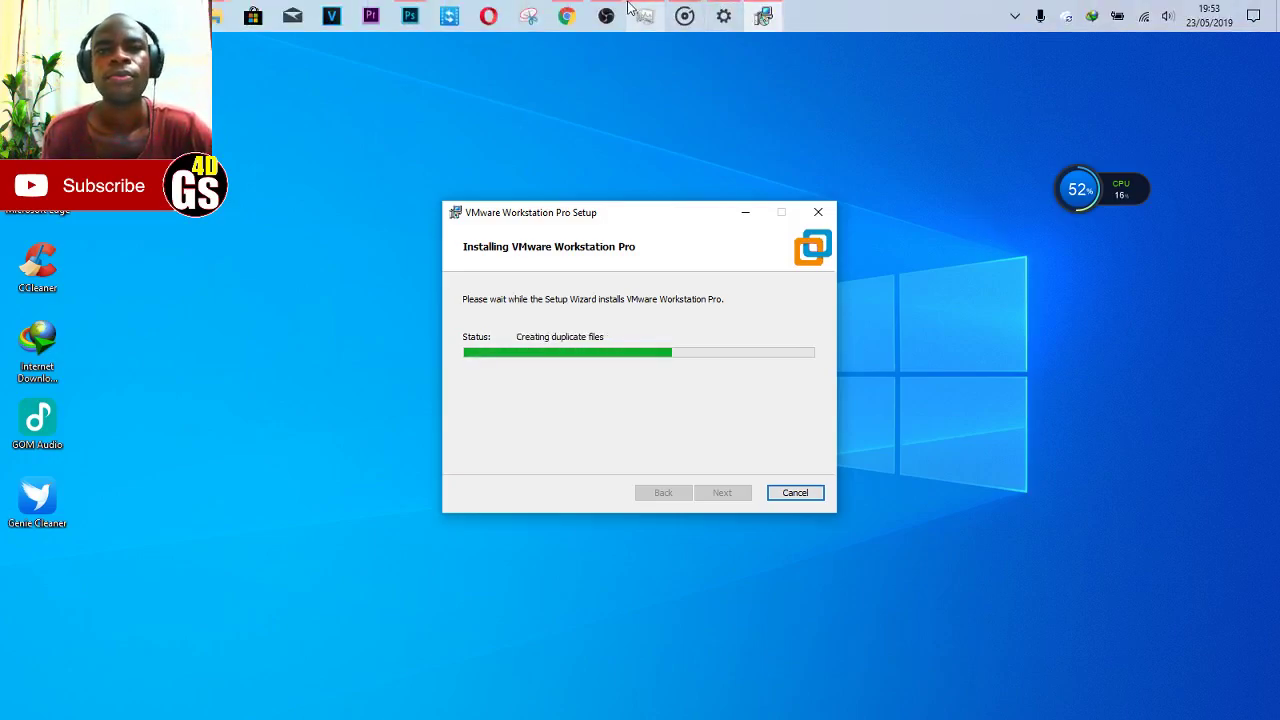
mouse_move(615, 5)
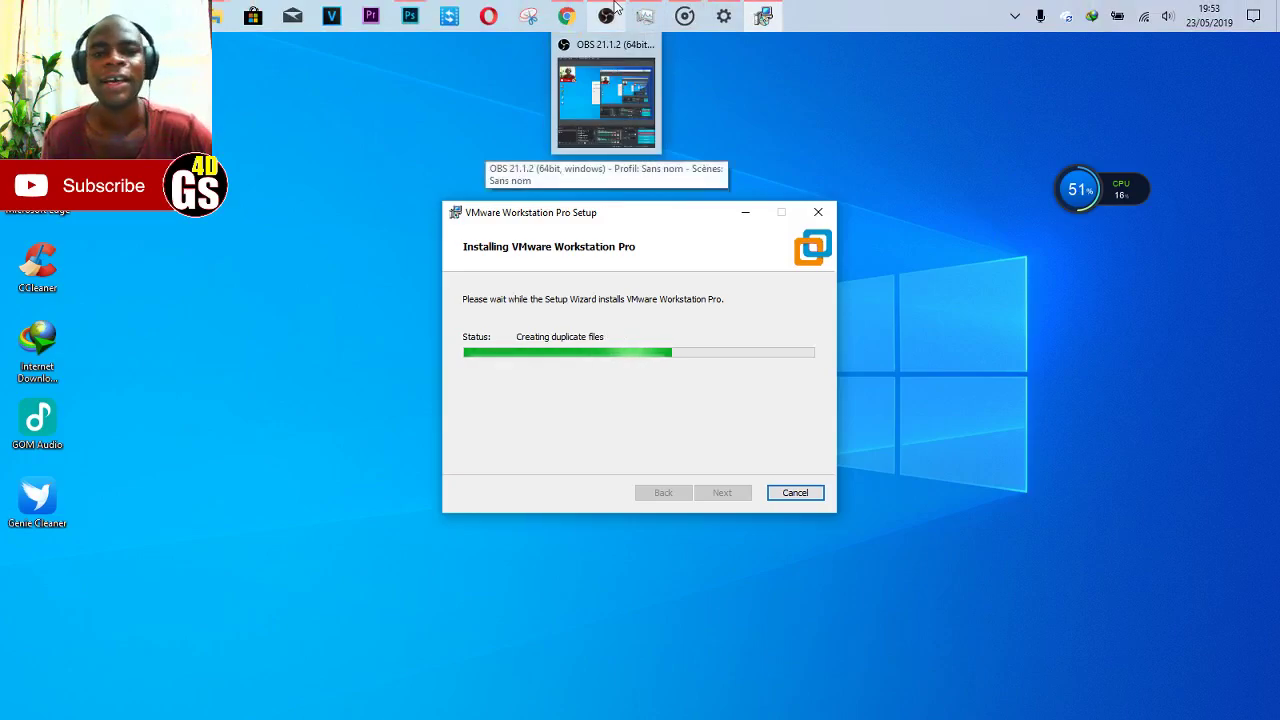
left_click(615, 7)
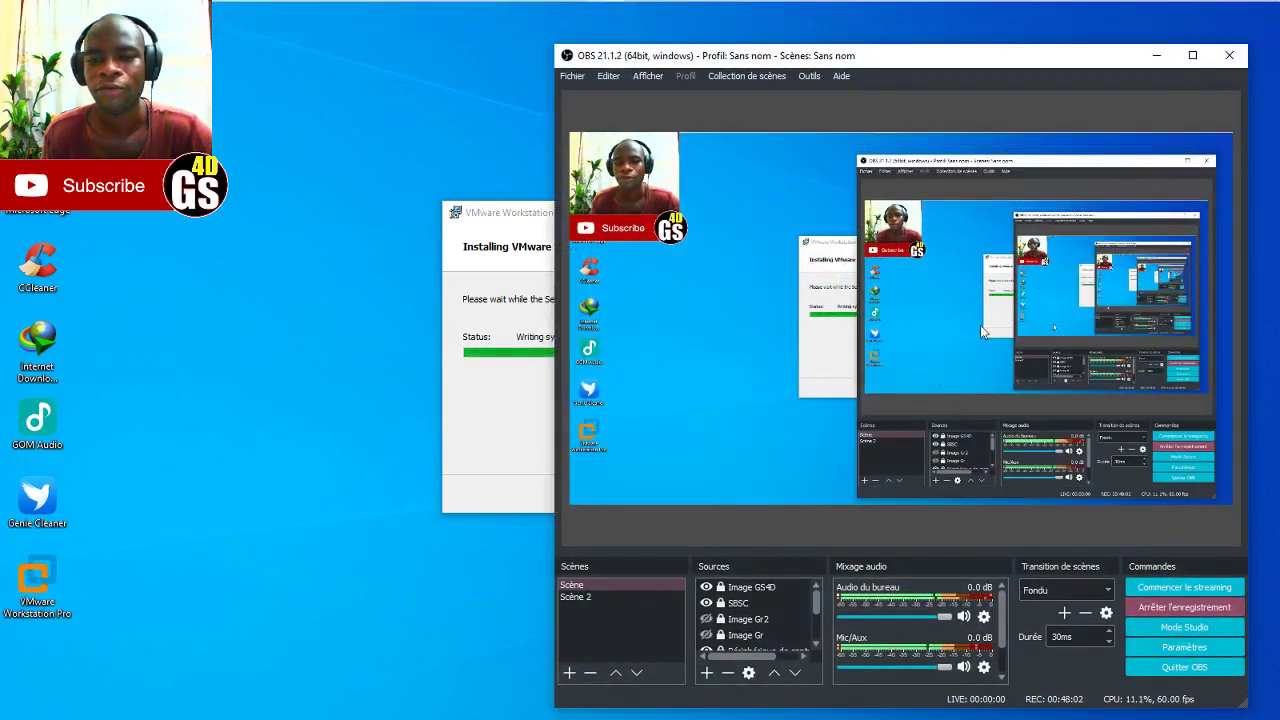
left_click_drag(913, 618, 884, 620)
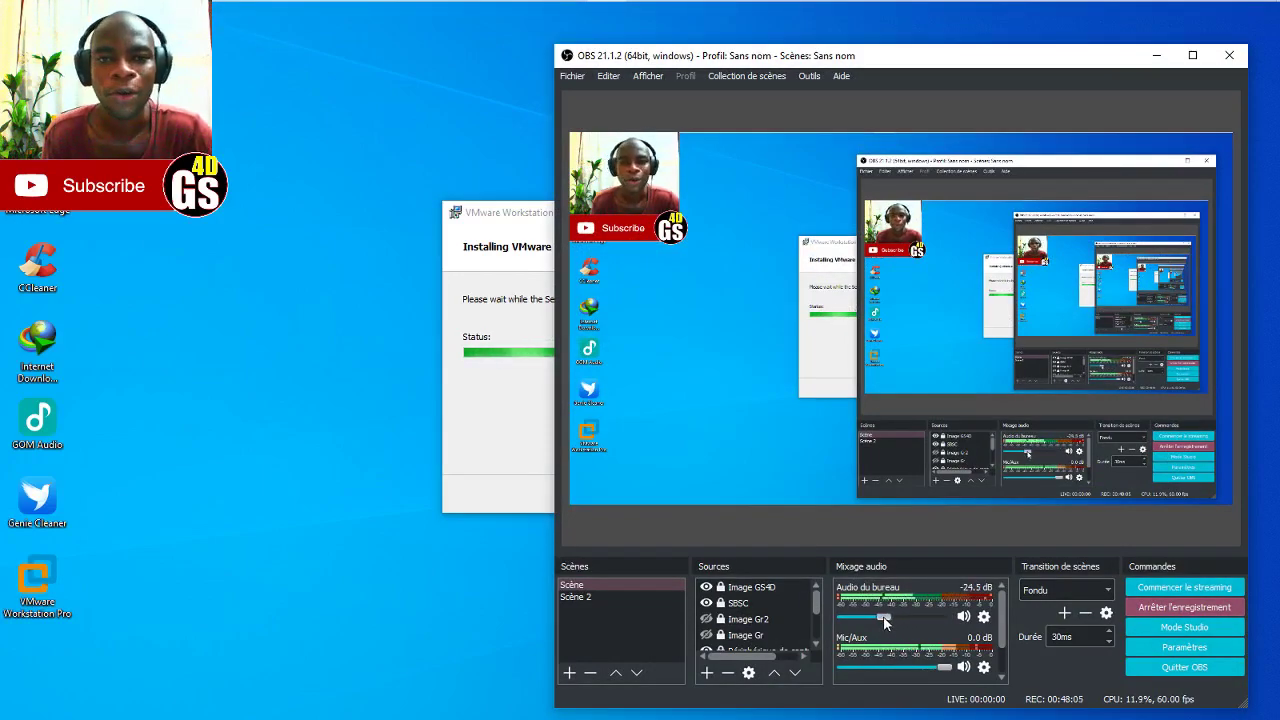
left_click(1156, 55)
- Bring OBS back up and raise the desktop audio level to 0.0 dB again
mouse_move(790, 6)
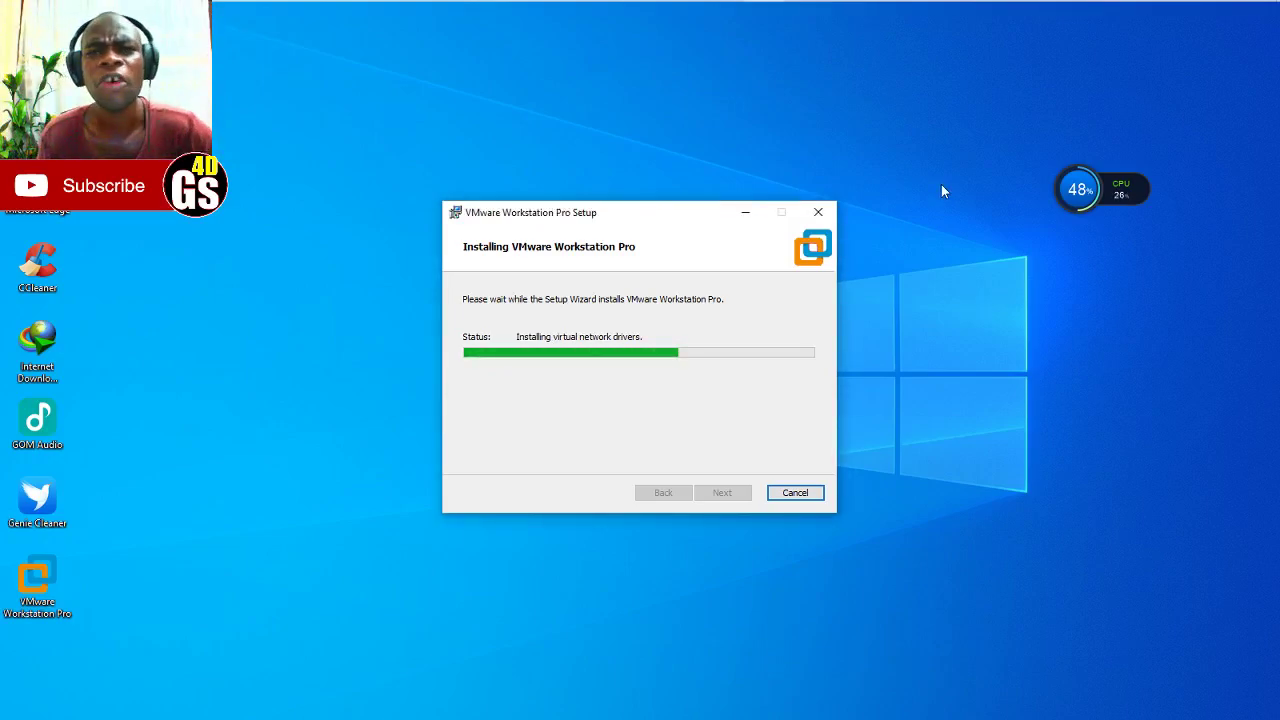
left_click(606, 15)
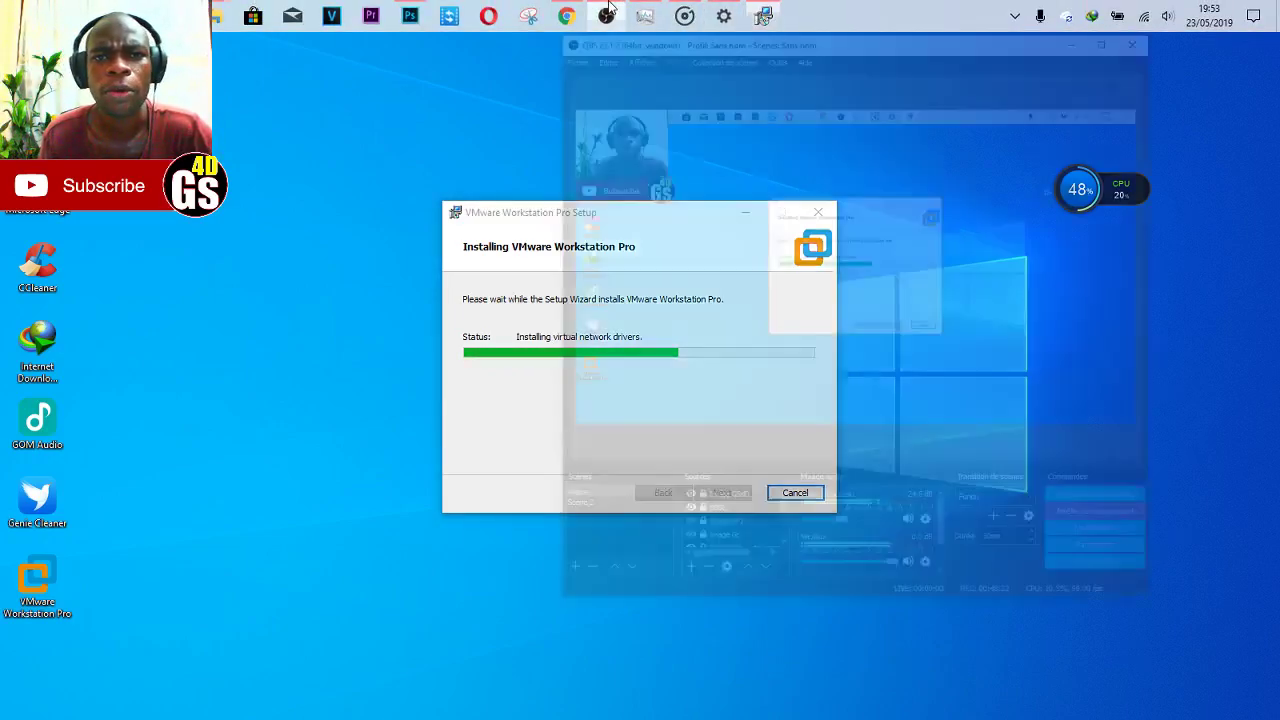
left_click_drag(916, 619, 945, 619)
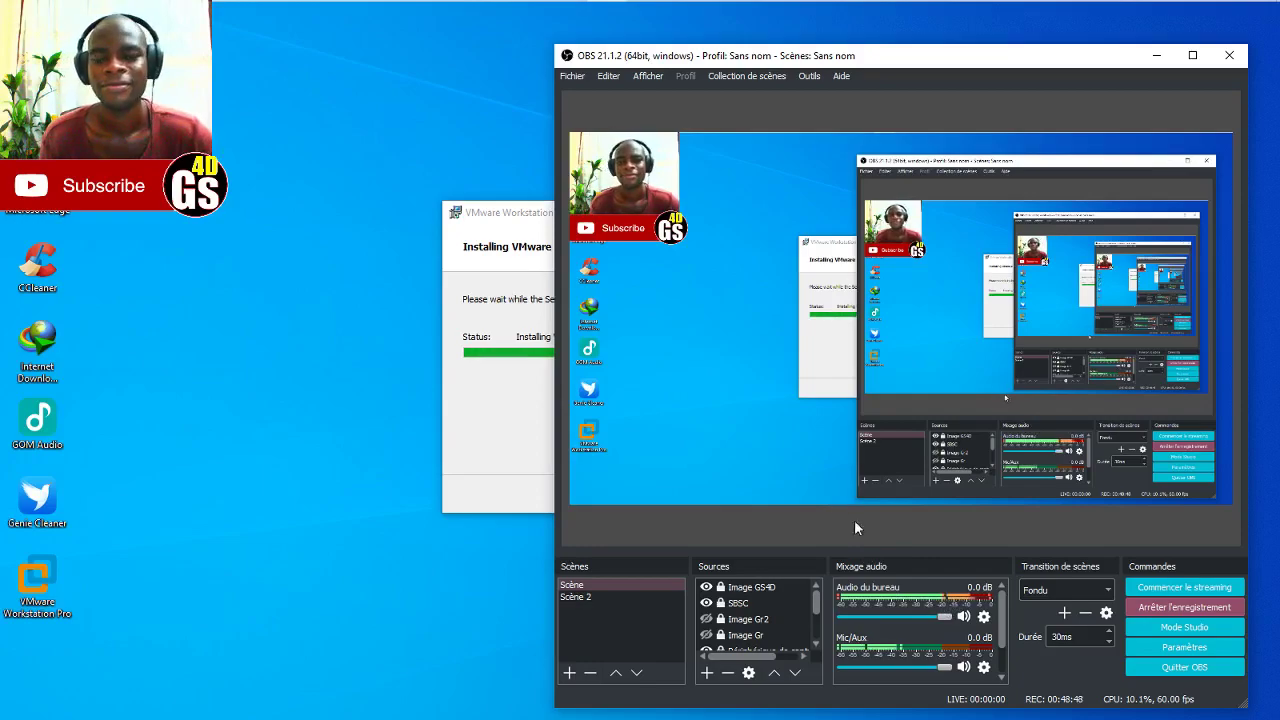
- Look through the OBS sources, set the desktop audio level to -23.9 dB, and return to the VMware Workstation Pro setup
scroll(760, 625, "down", 3)
left_click(762, 620)
scroll(762, 620, "up", 3)
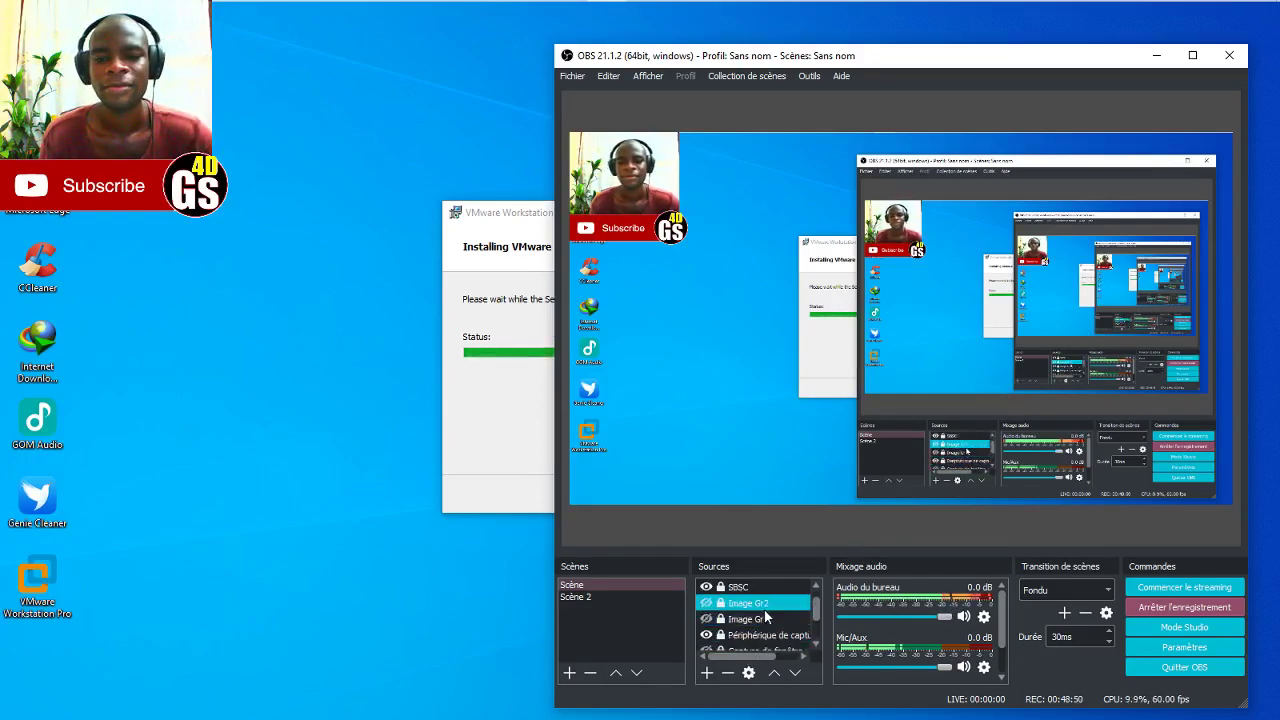
left_click(745, 604)
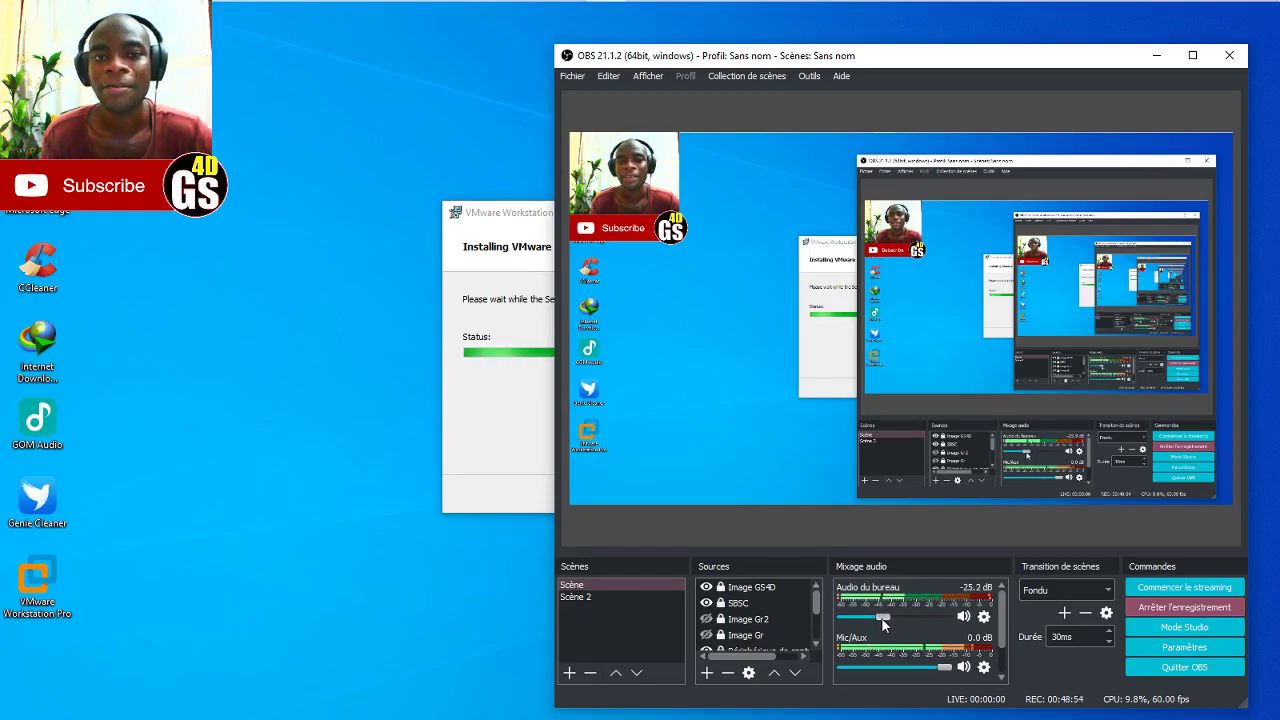
left_click_drag(881, 618, 885, 617)
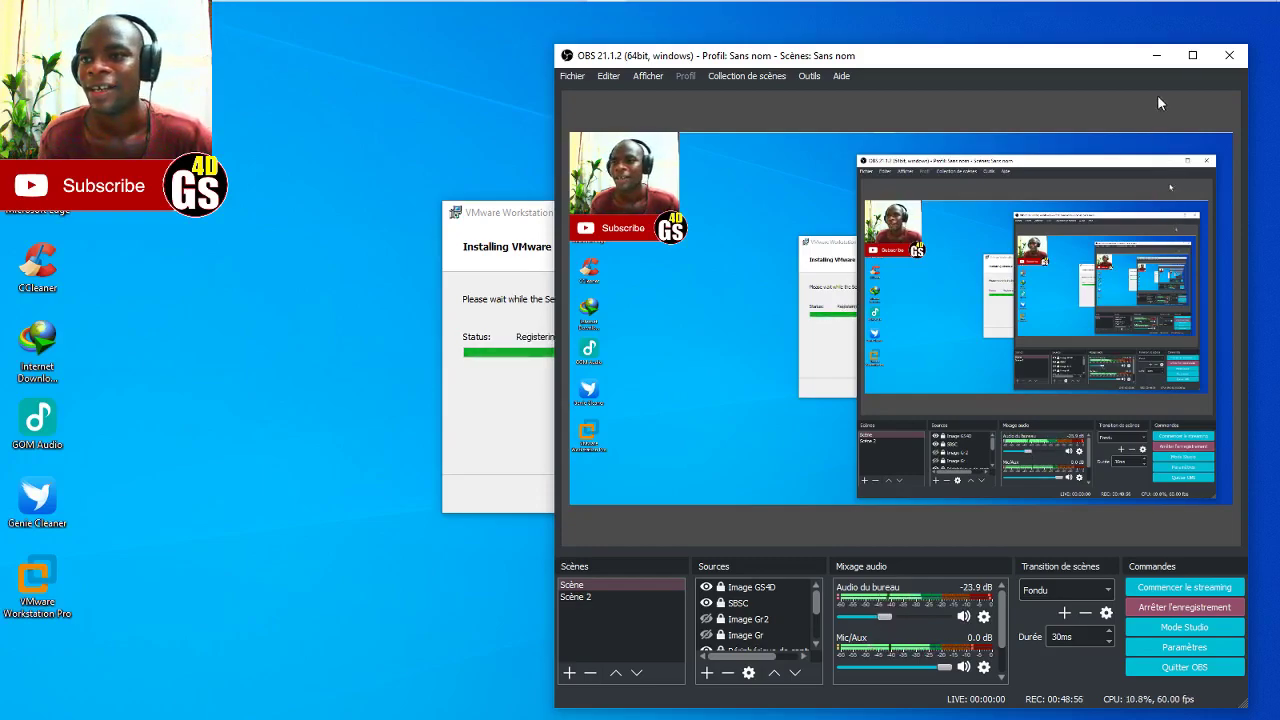
left_click(1157, 55)
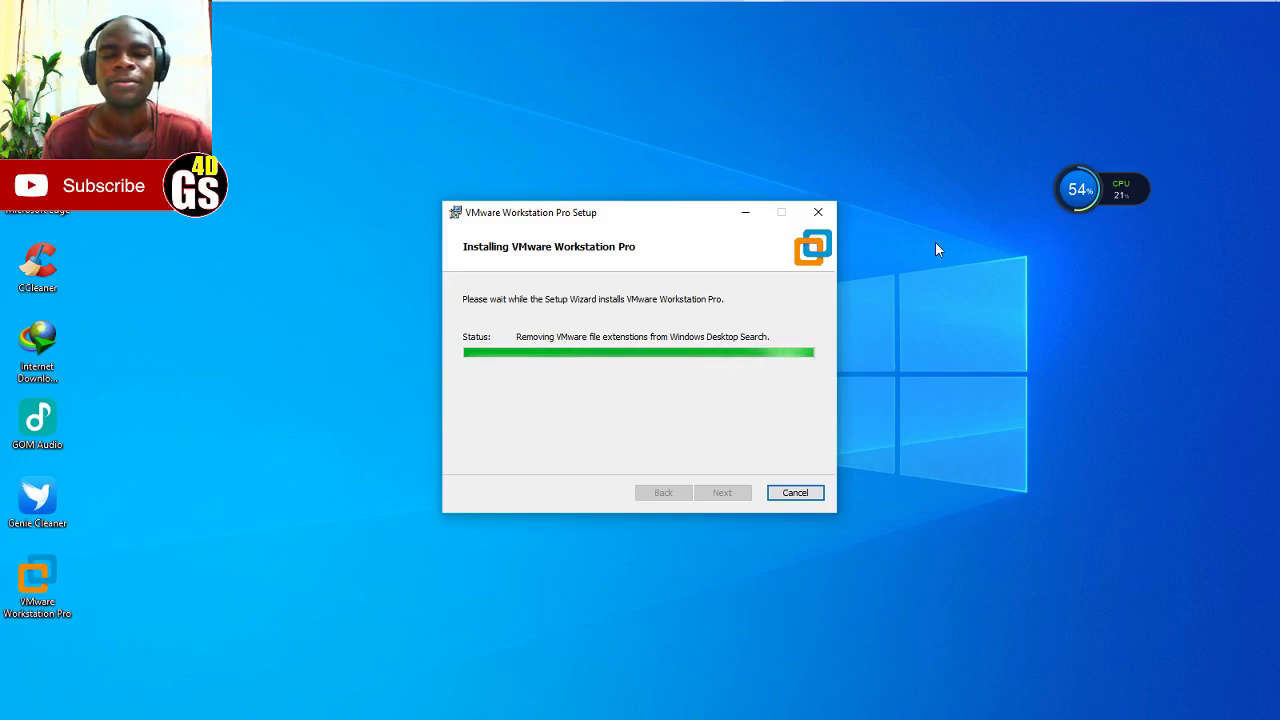
left_click(613, 8)
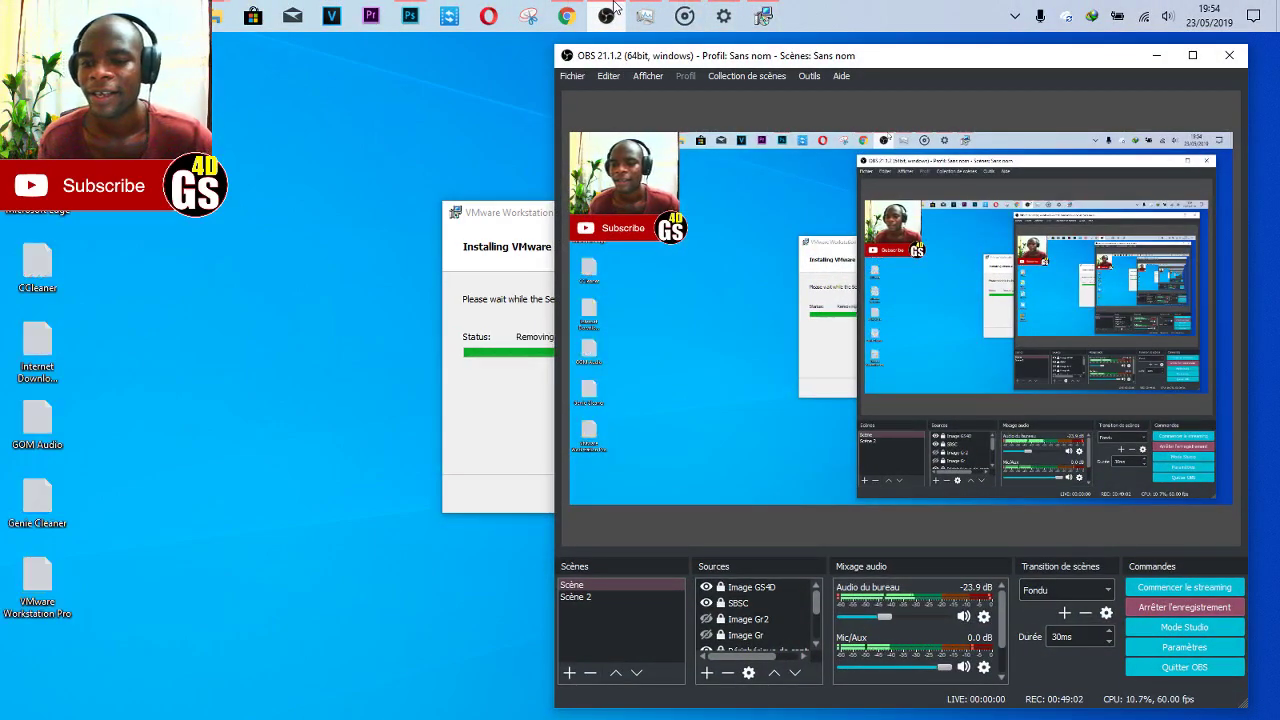
left_click(613, 8)
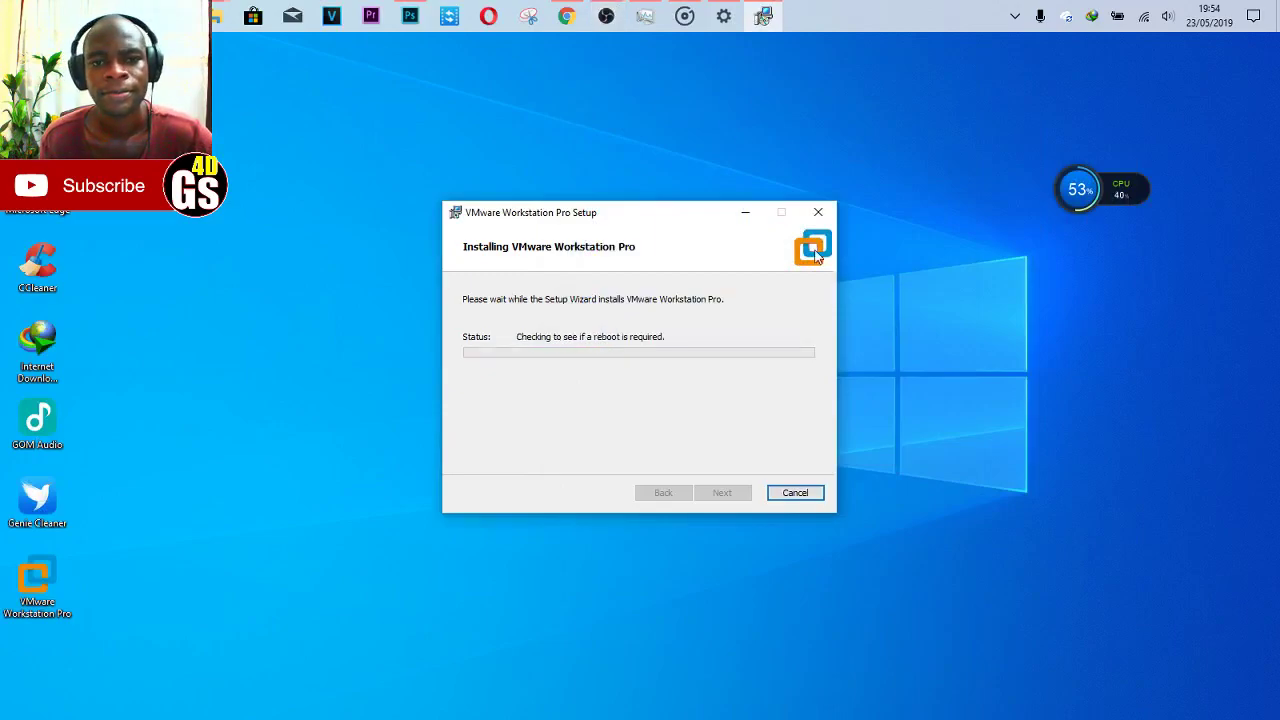
- Enter the product licence key for VMware Workstation Pro and finish the setup wizard
left_click(732, 494)
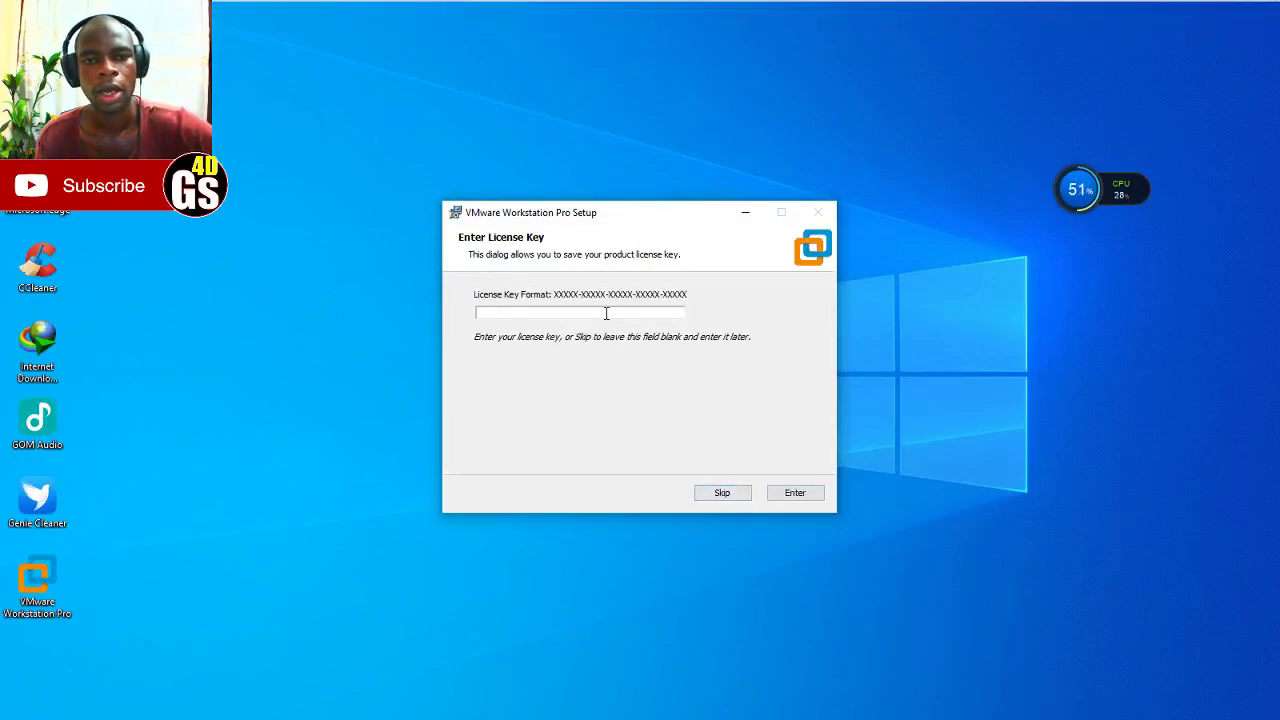
key("ctrl+v")
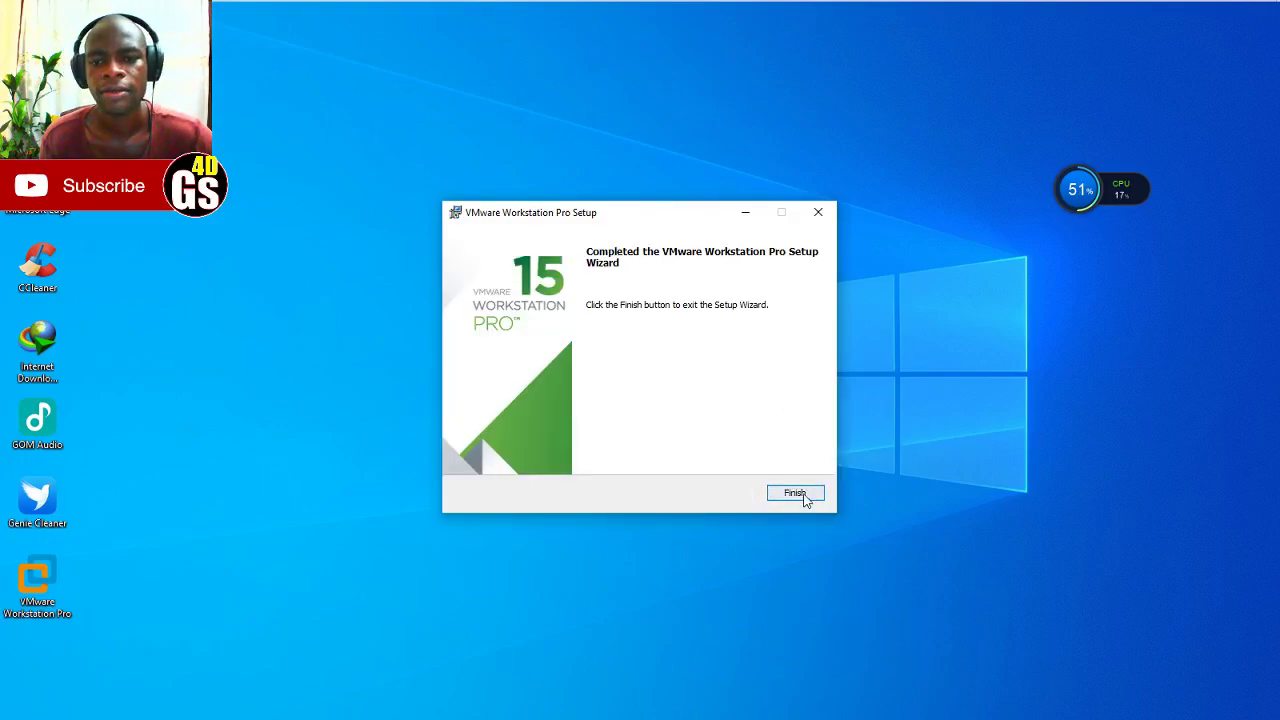
left_click(795, 494)
- Pin the VMware Workstation Pro desktop shortcut to the Start screen
mouse_move(587, 5)
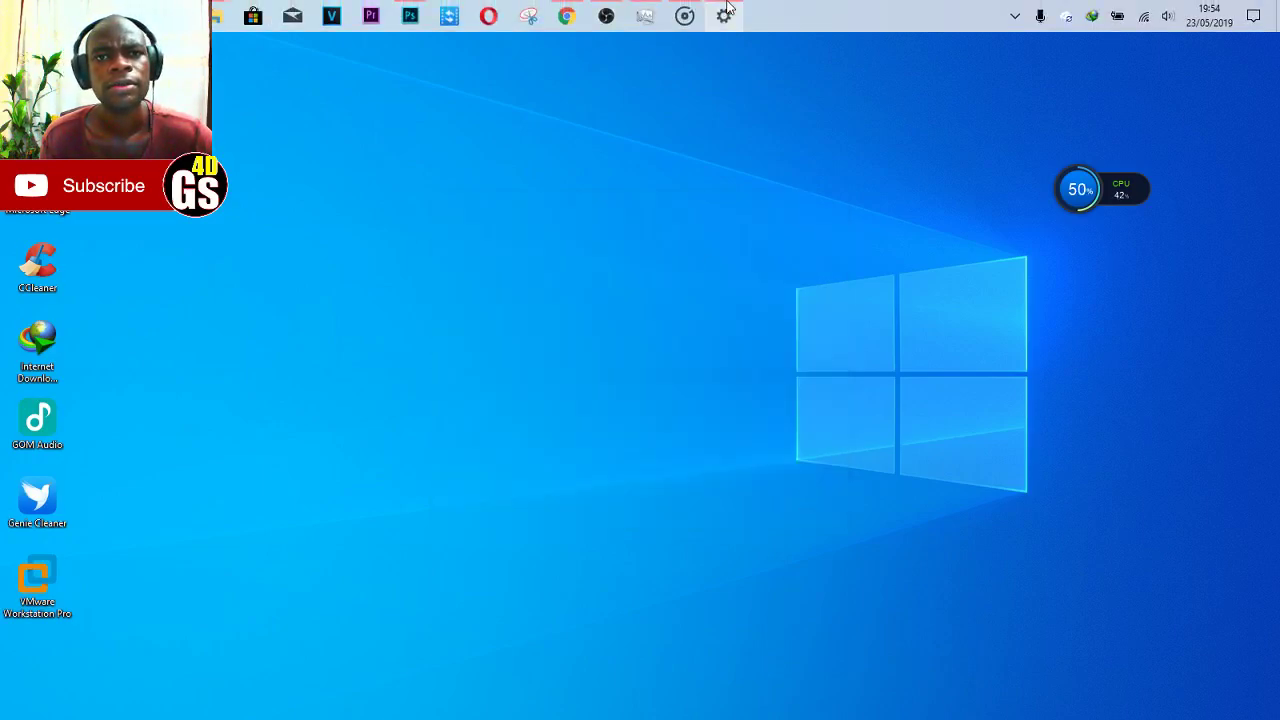
right_click(37, 583)
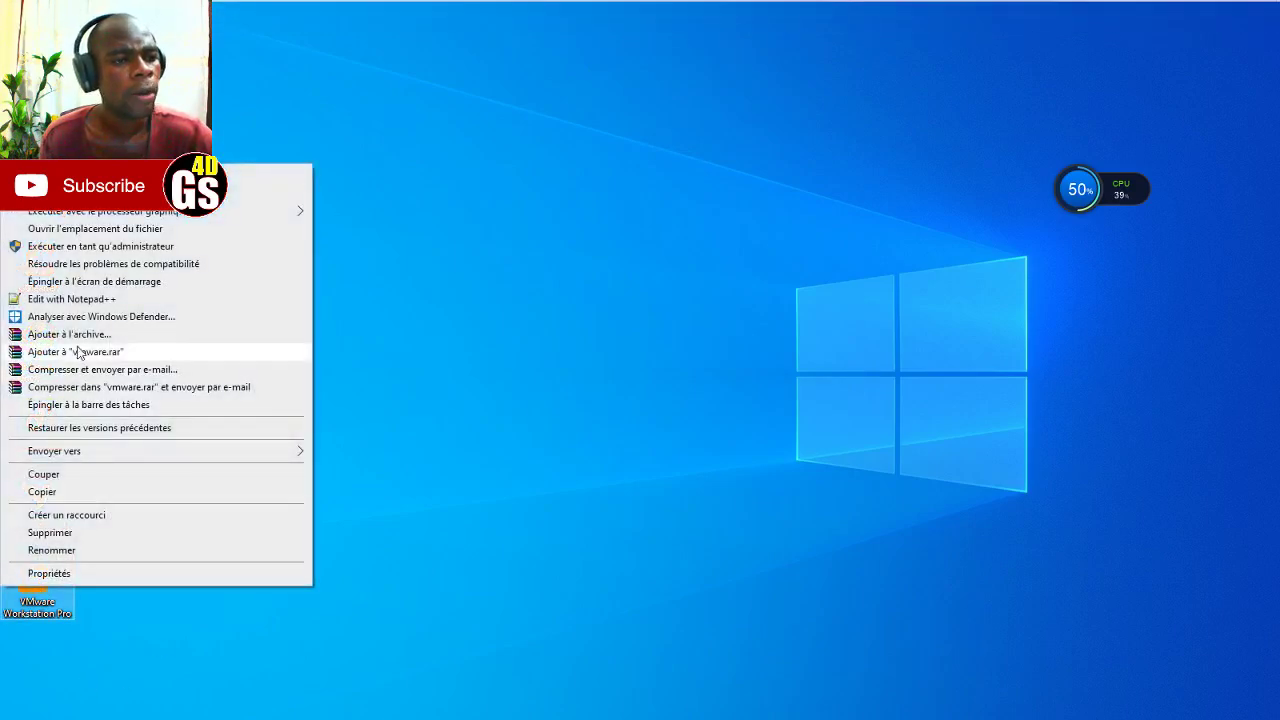
left_click(92, 281)
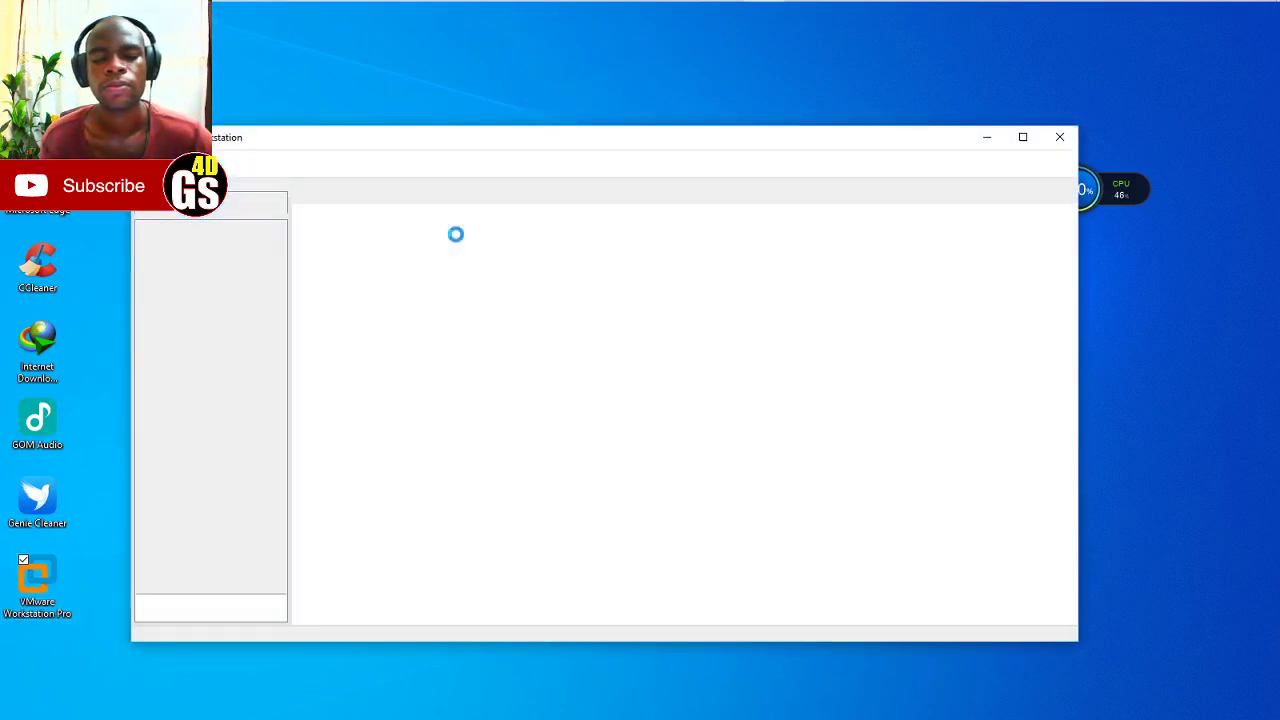
- Begin opening an existing virtual machine and browse the CODEGC (E:) and GNANGUOR COMPANY (D:) drives for it
left_click(150, 163)
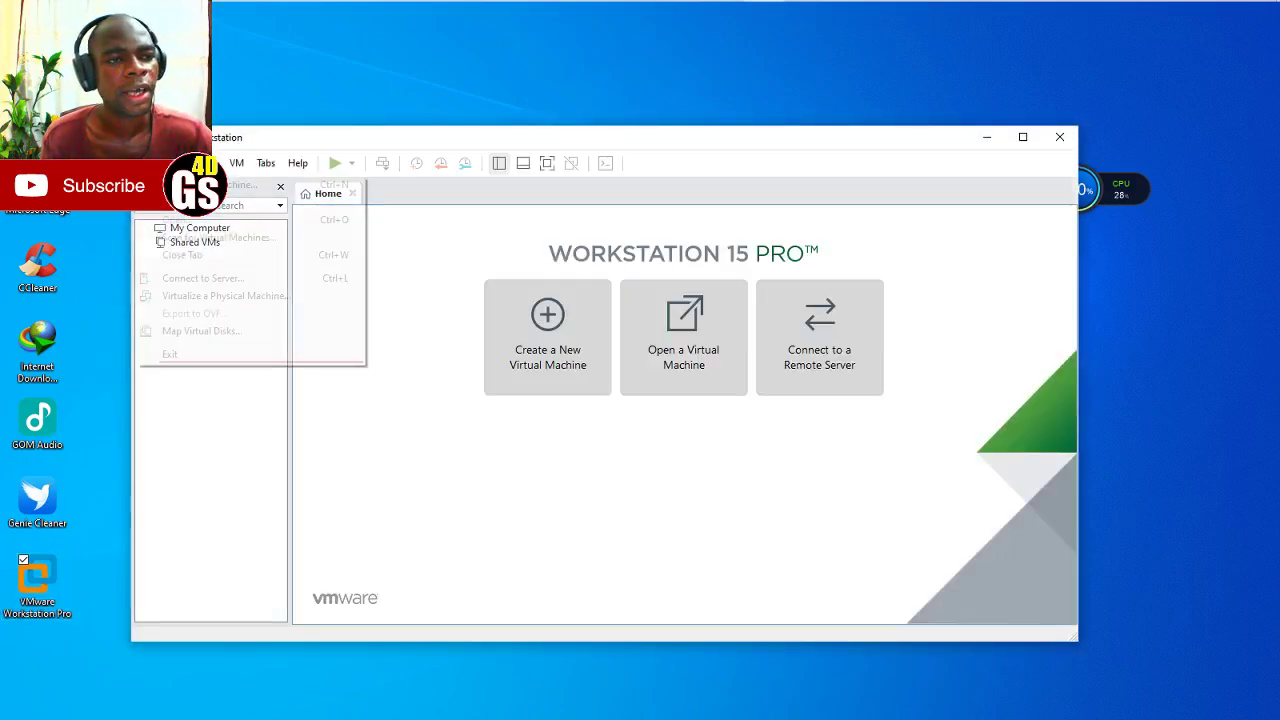
left_click(300, 219)
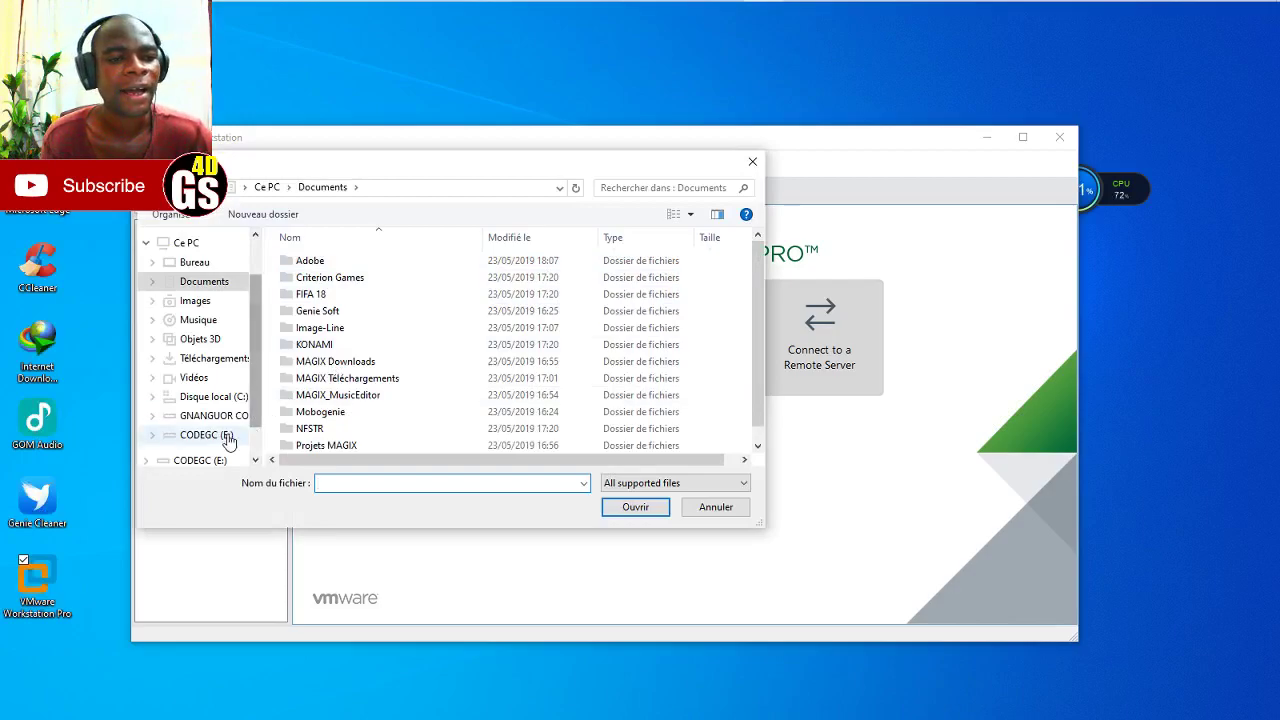
left_click(220, 436)
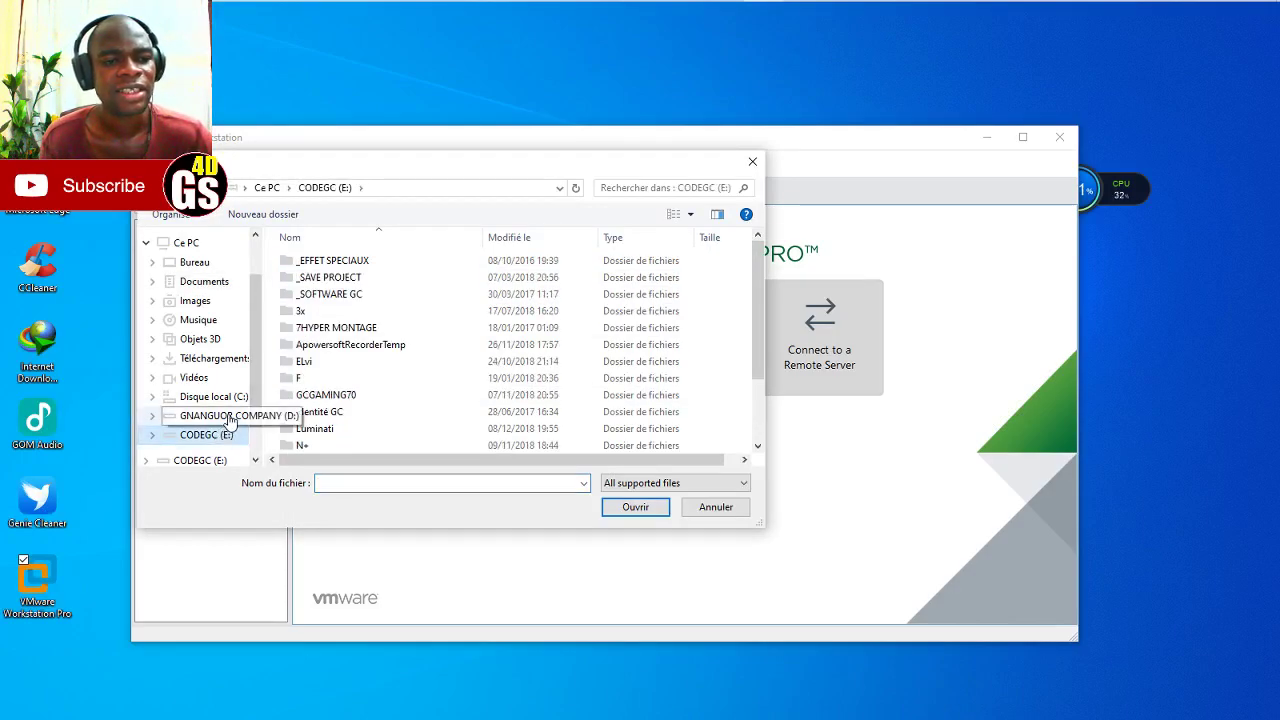
left_click(214, 415)
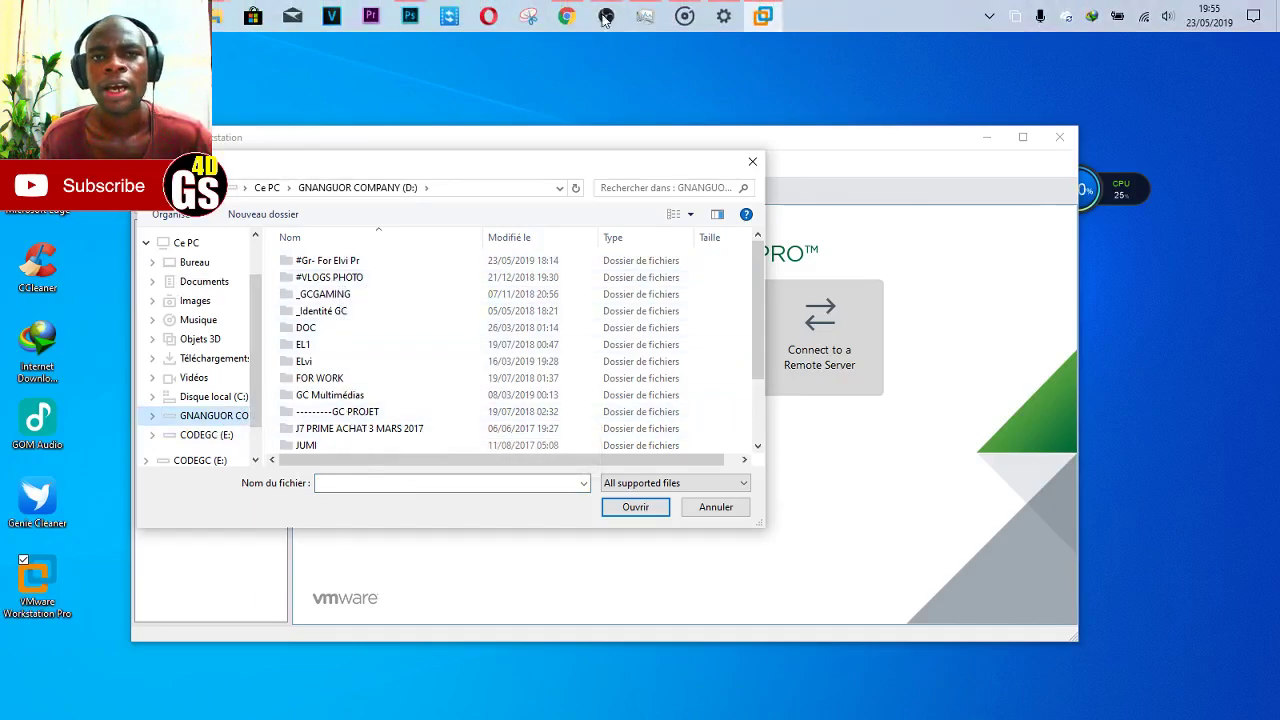
- Switch to OBS to check the recording and its audio levels, and return to the virtual machine file chooser
left_click(606, 14)
left_click(606, 14)
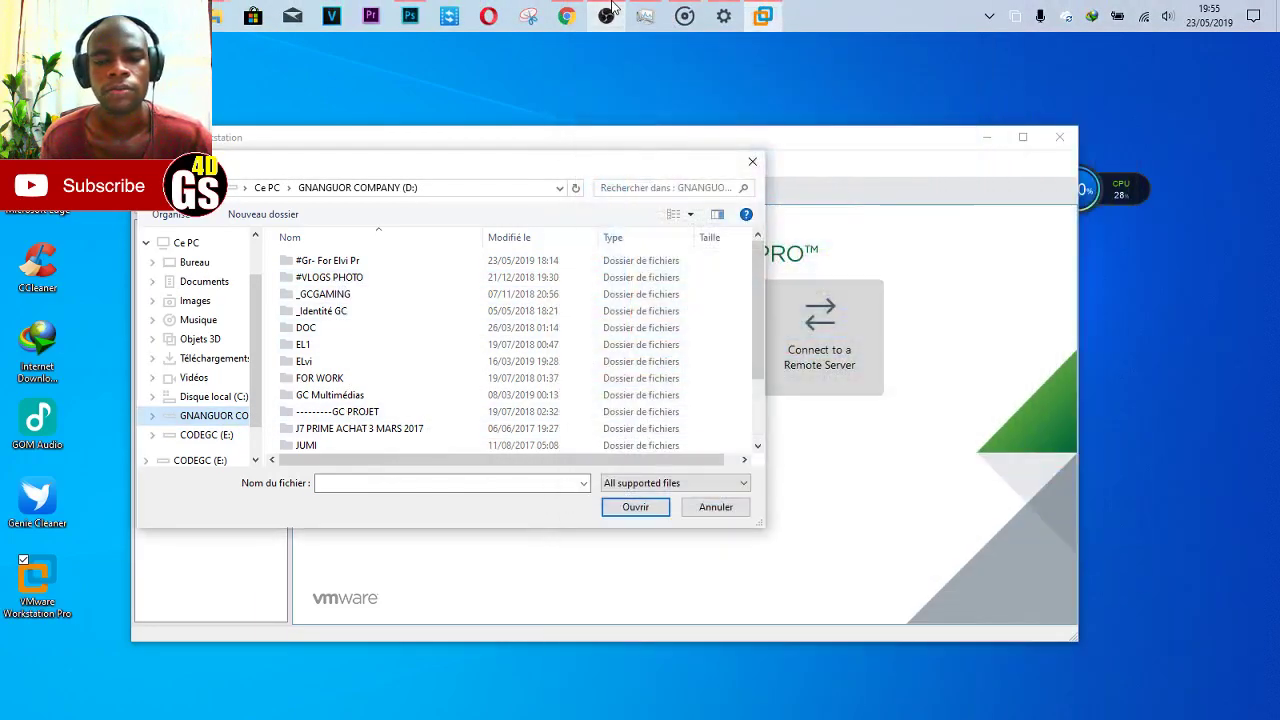
left_click(606, 14)
left_click(606, 14)
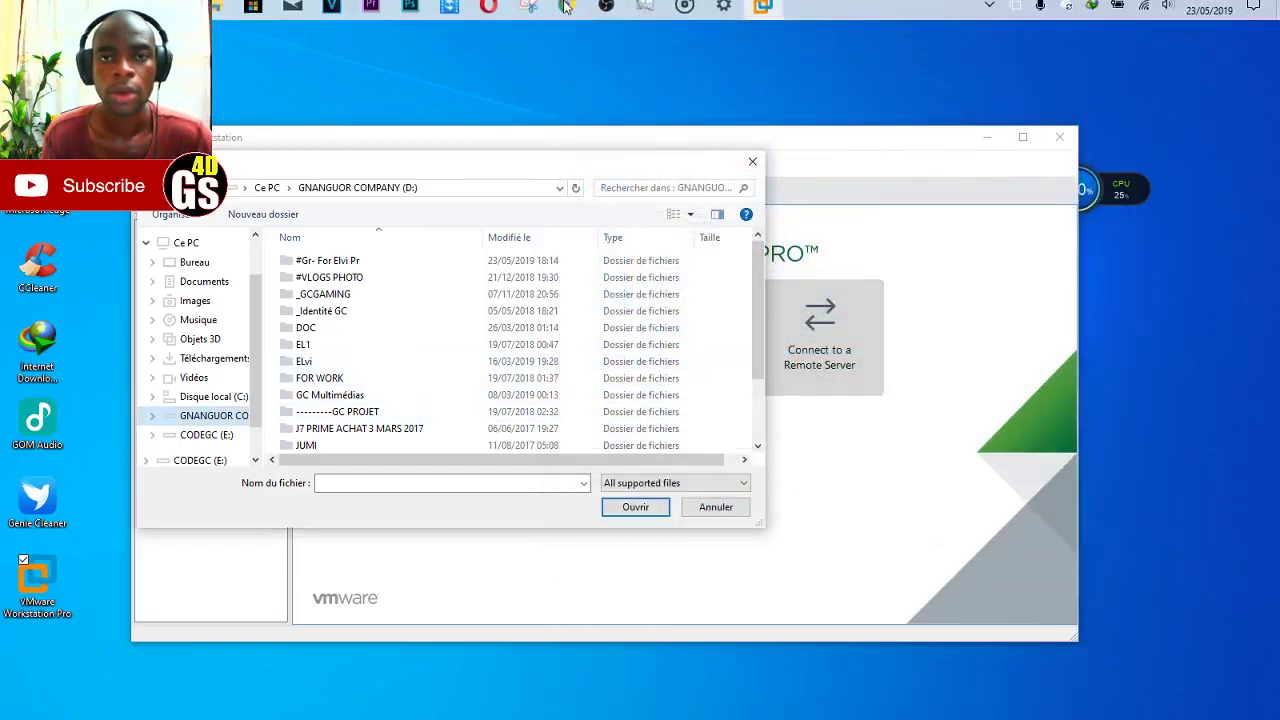
left_click(606, 14)
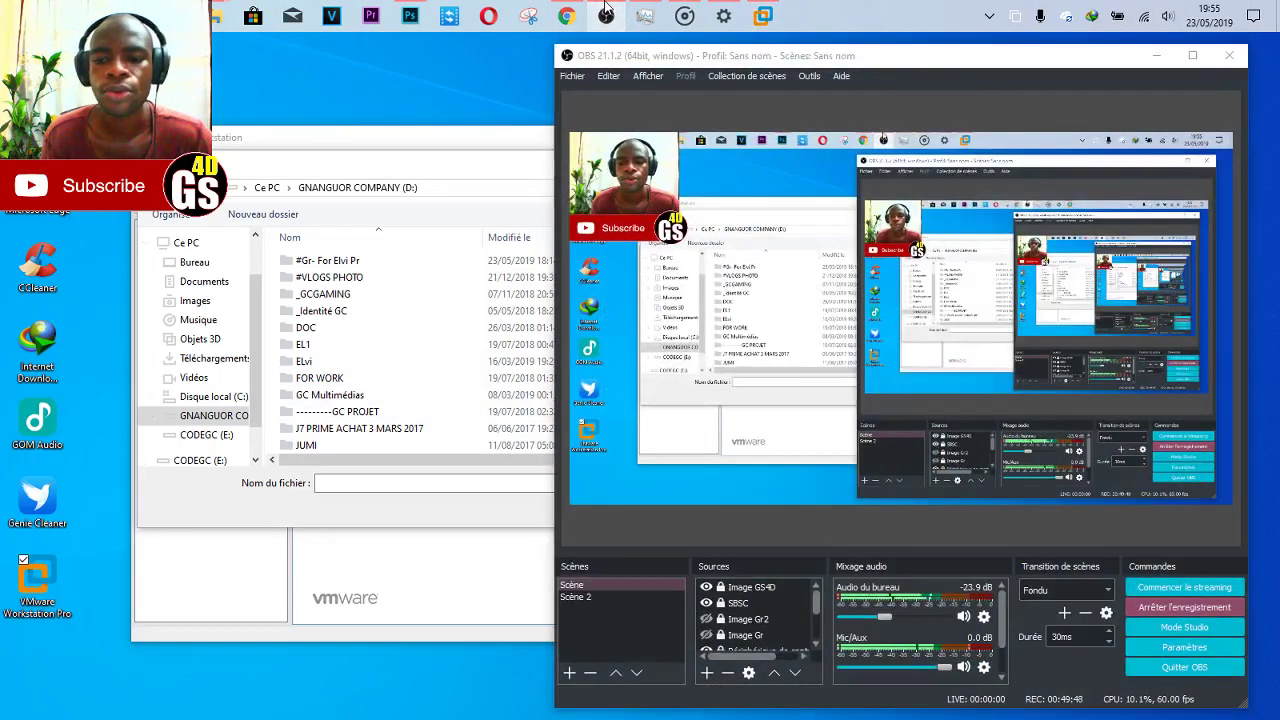
left_click(606, 14)
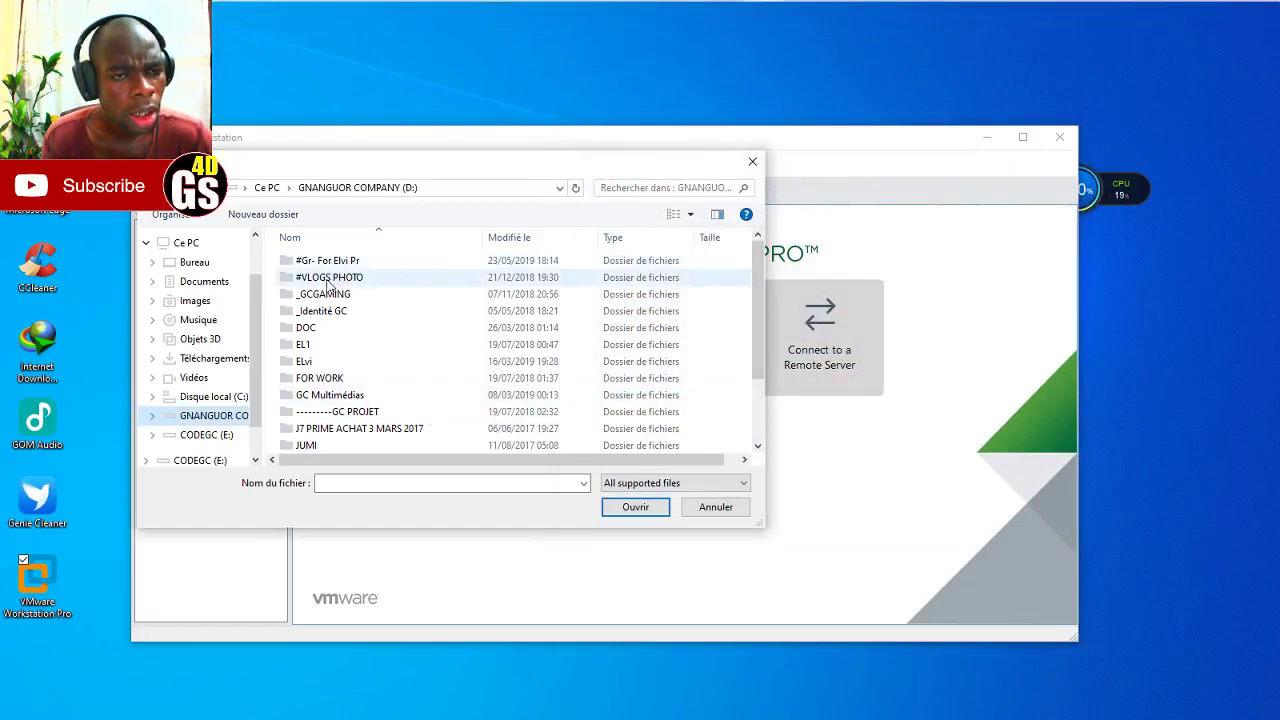
- Look inside the macOS High Sierra 10.13.1 VMware+ folder under LOGICIELS\SOFTWARE and return to the SOFTWARE folder
scroll(357, 423, "down", 1)
double_click(345, 425)
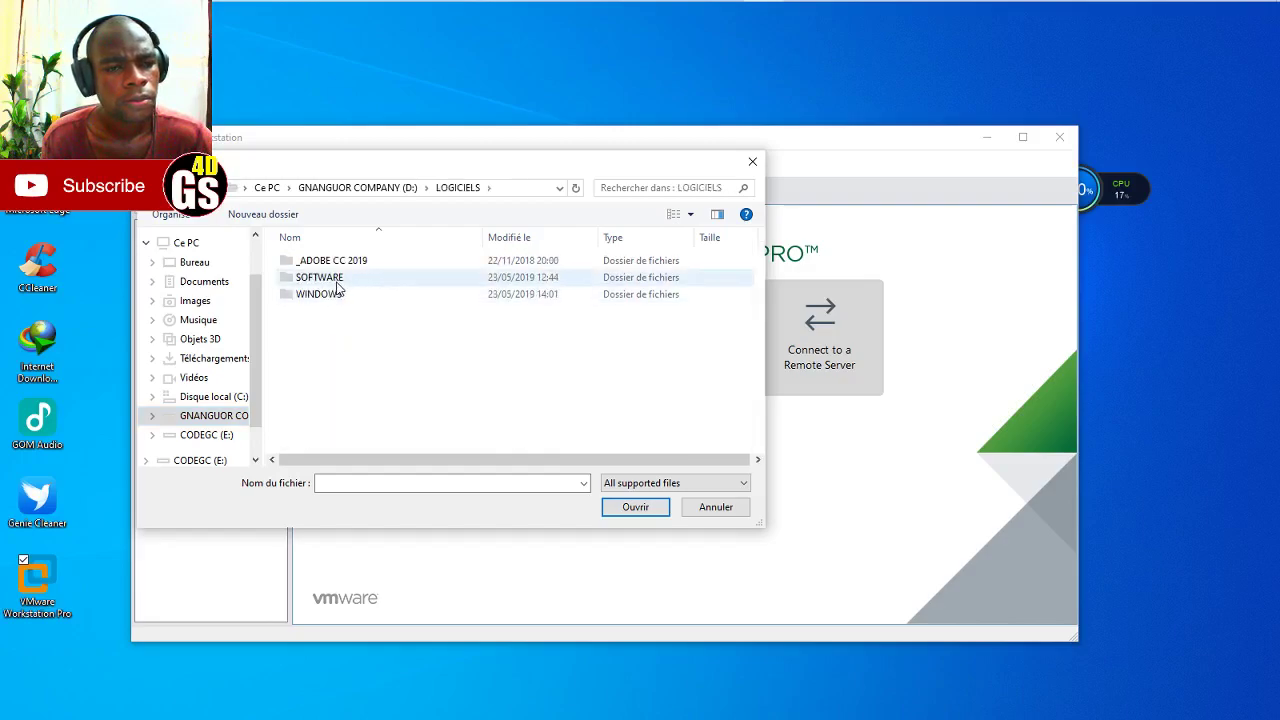
double_click(335, 278)
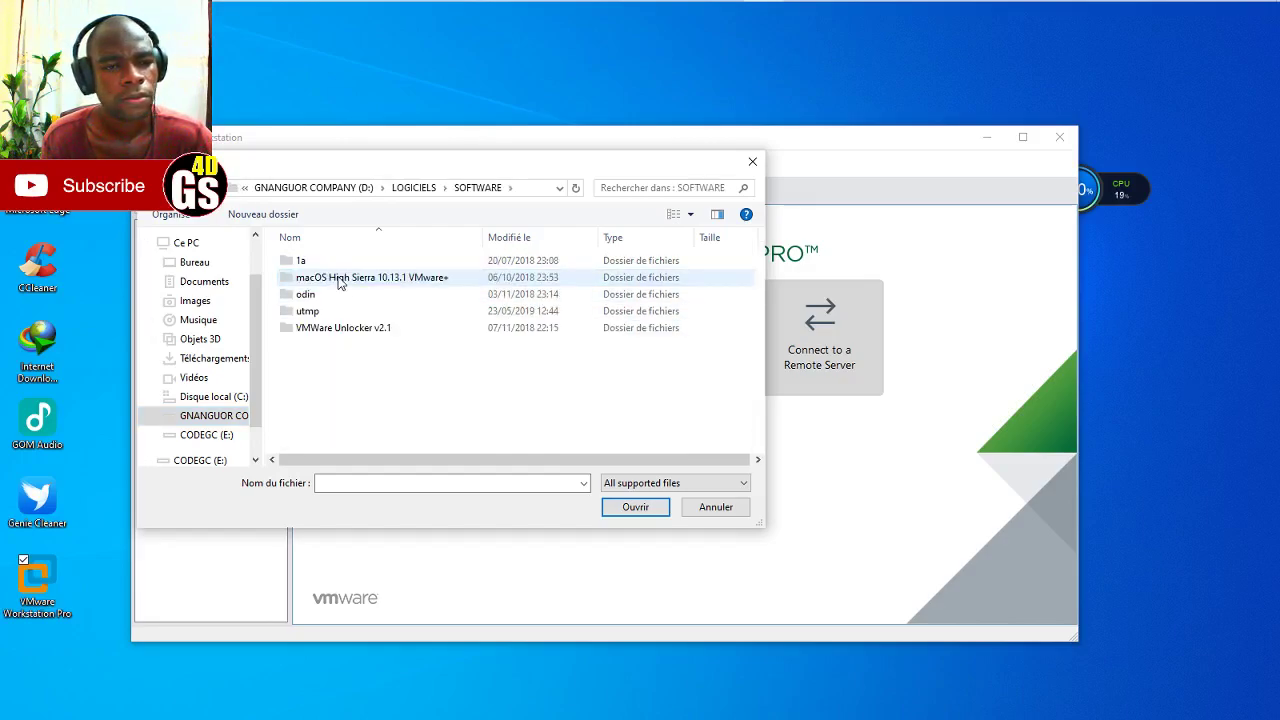
double_click(340, 280)
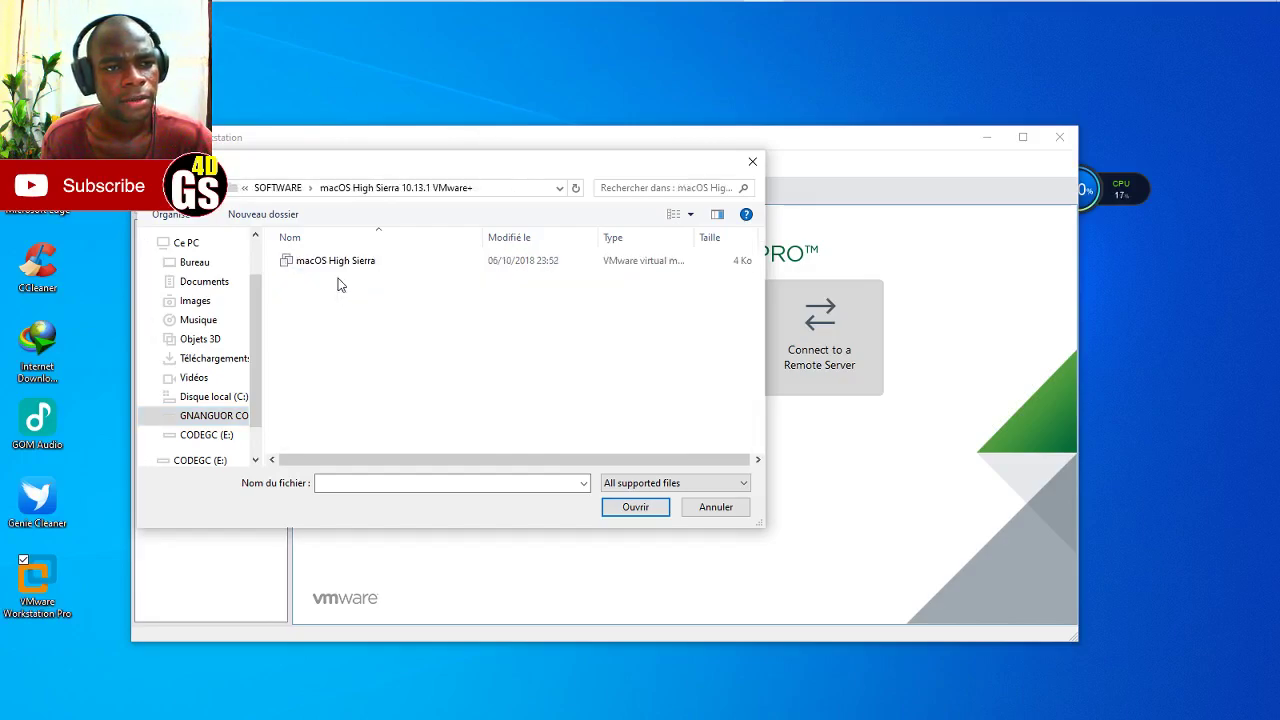
key("alt+Up")
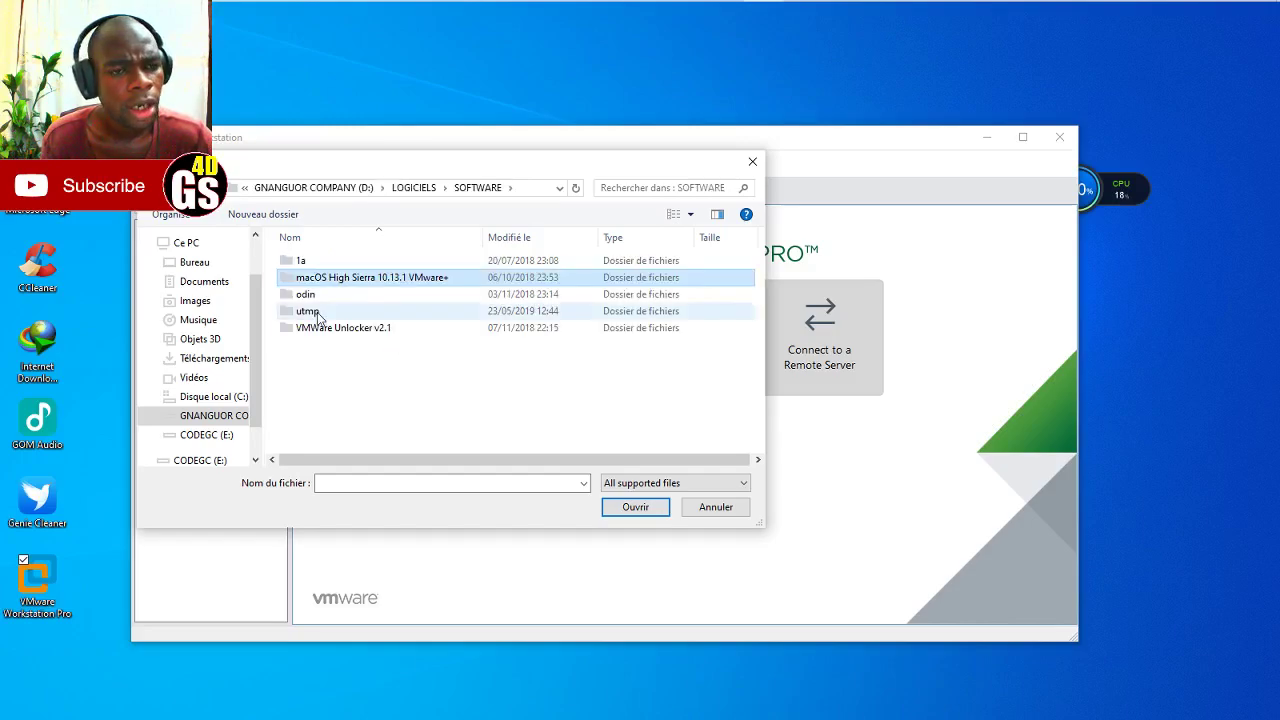
- Cancel opening a virtual machine and close VMware Workstation
key("super+e")
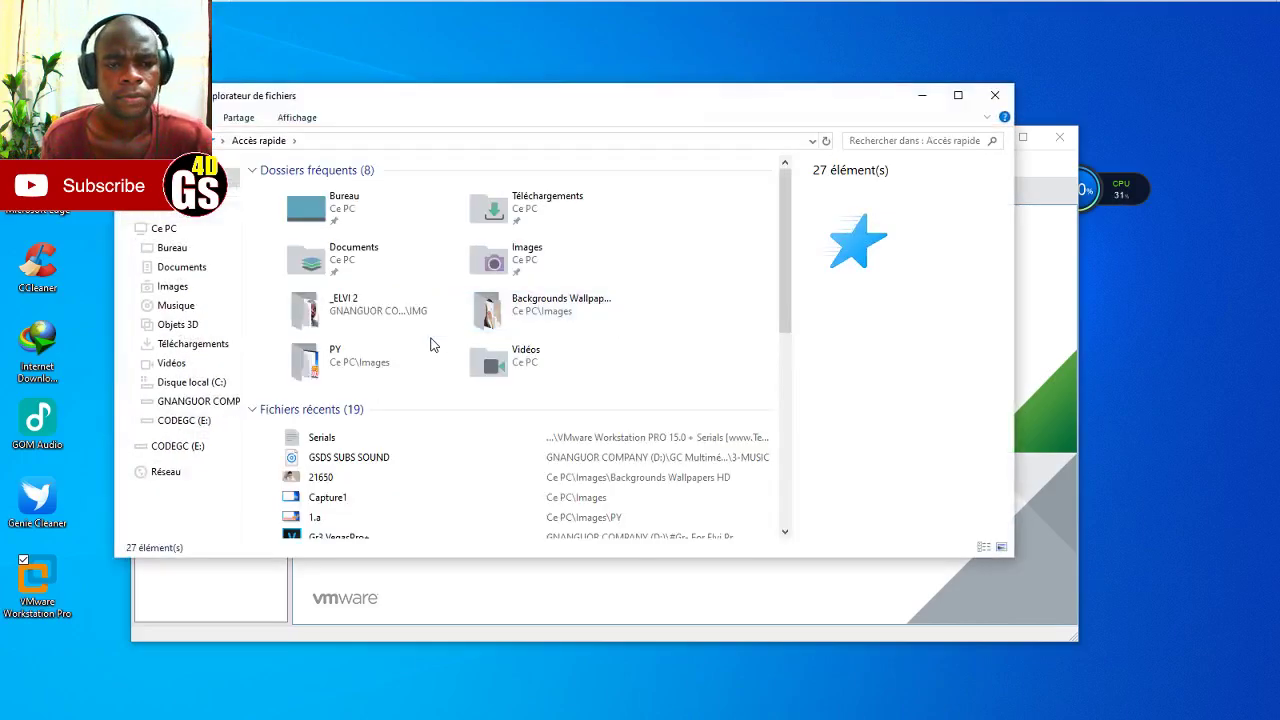
left_click(995, 95)
left_click(752, 162)
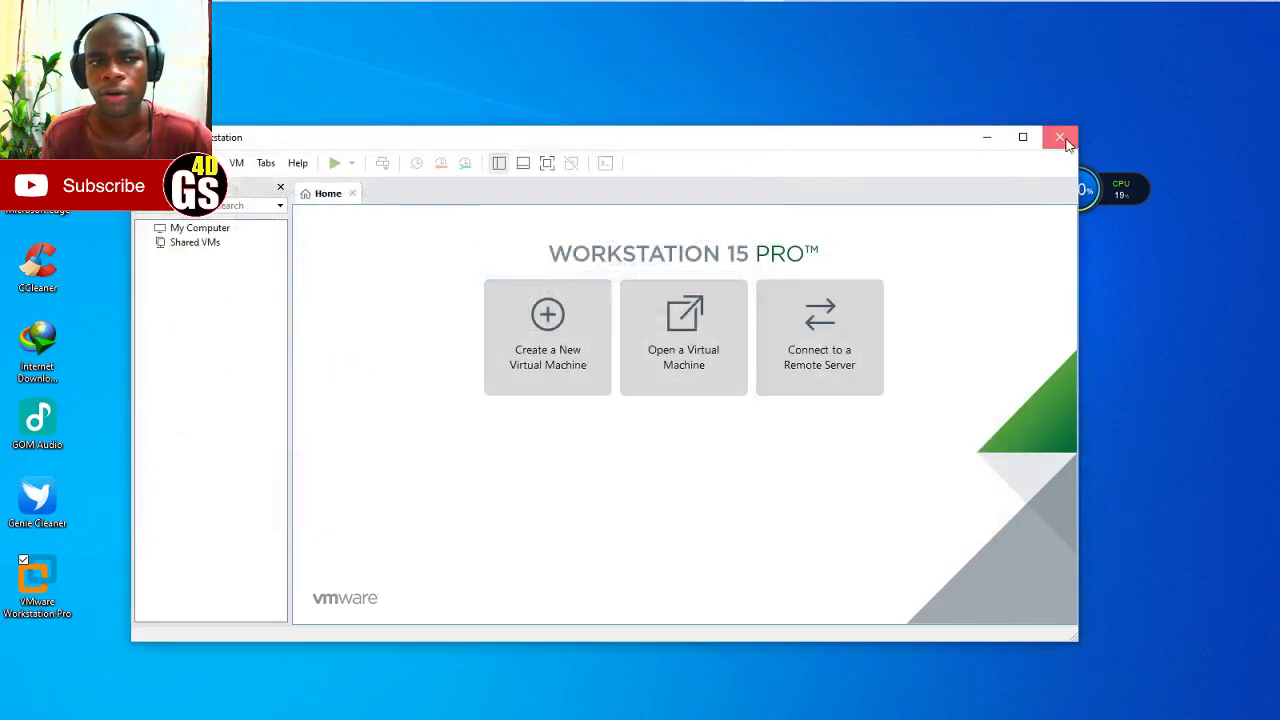
left_click(1062, 138)
- Open File Explorer and look in the _SOFTWARE GC folder on the CODEGC (E:) drive
key("super+e")
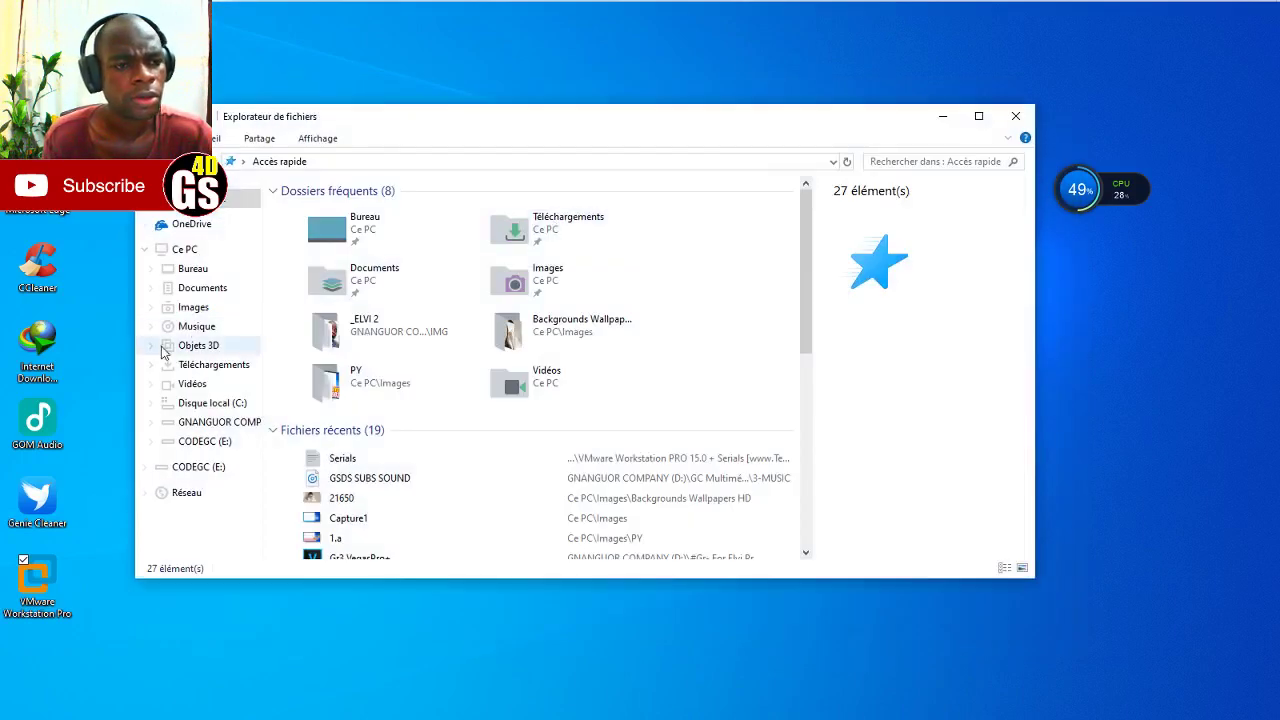
left_click(222, 441)
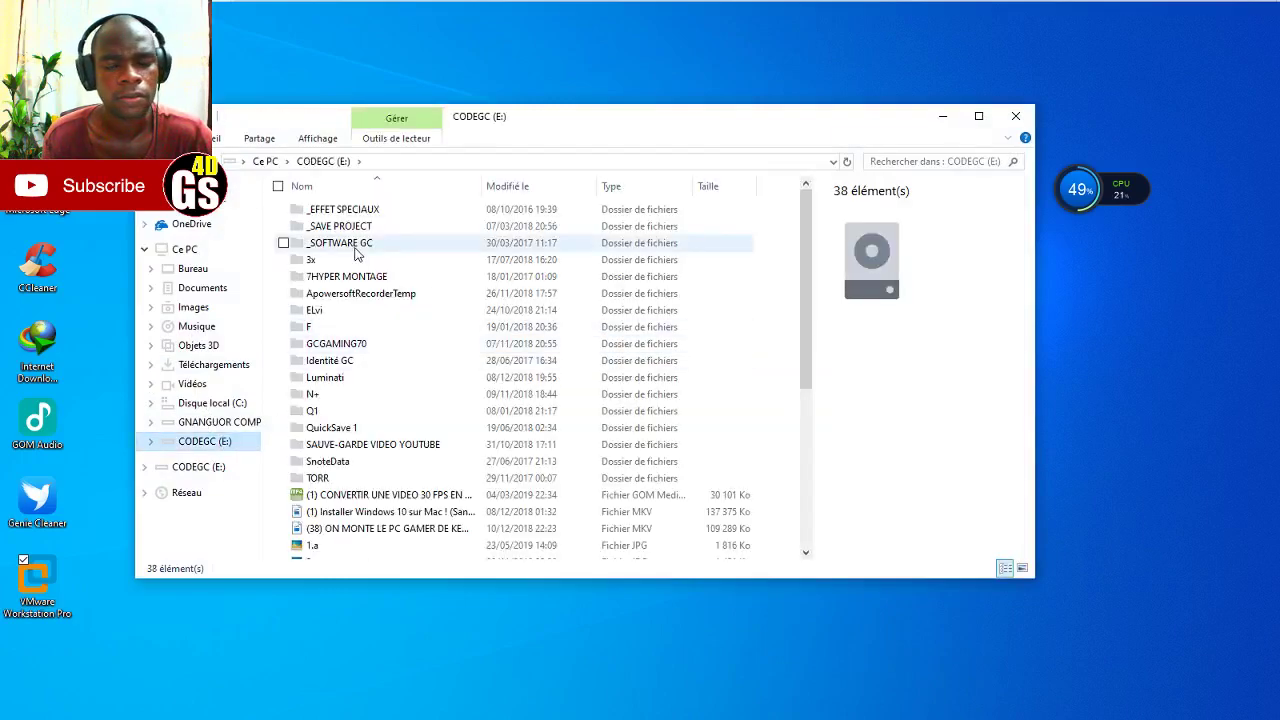
double_click(350, 243)
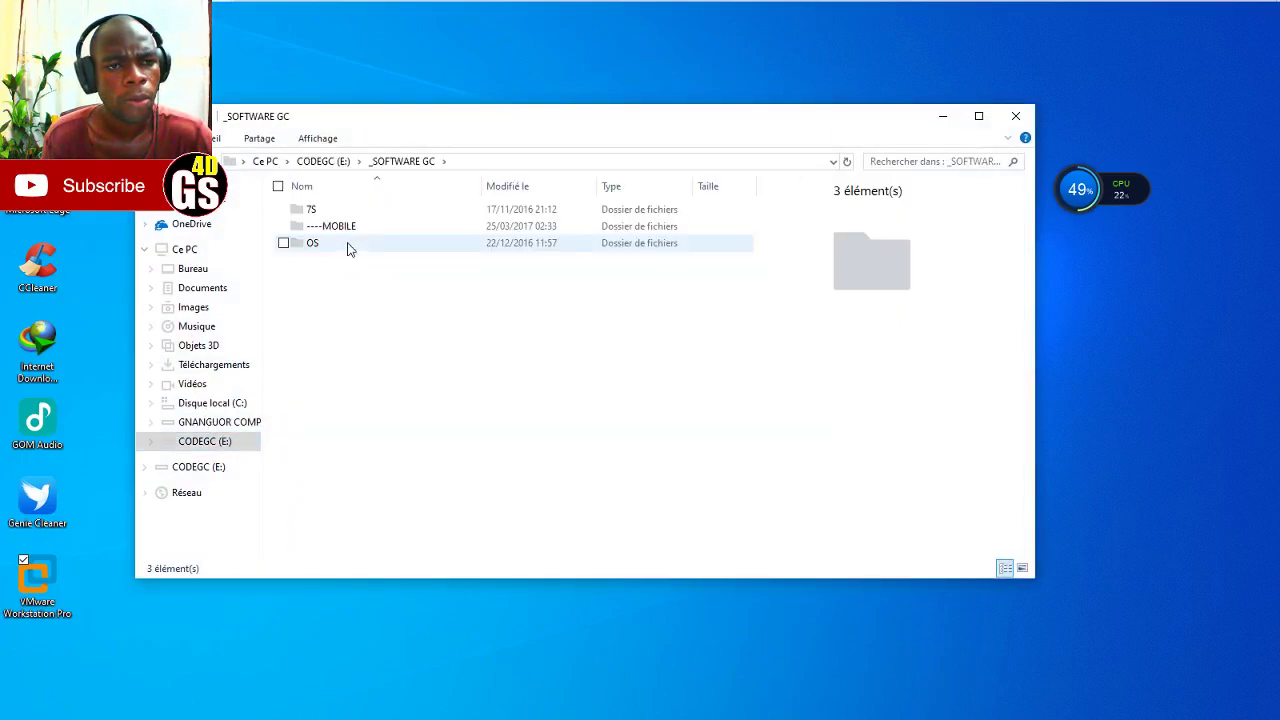
- Open the VMWare Unlocker v2.1 folder in LOGICIELS\SOFTWARE on D:, after checking the neighbouring macOS High Sierra folder
left_click(250, 423)
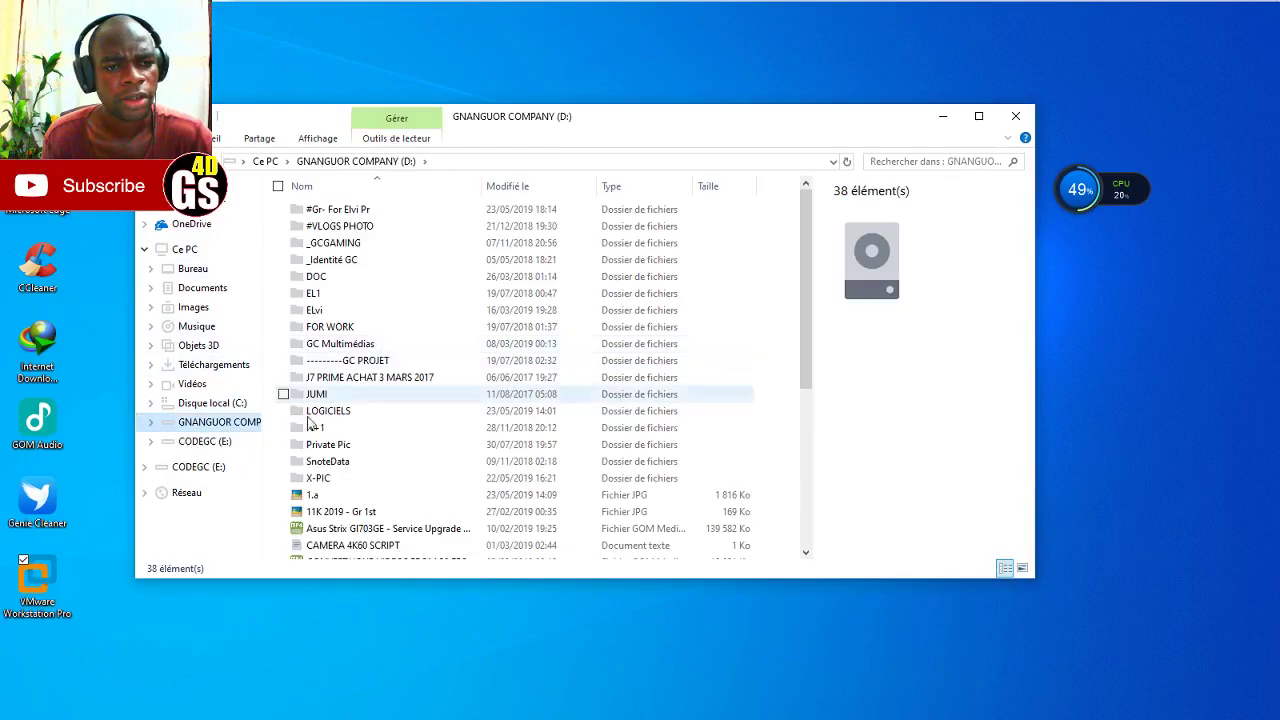
double_click(330, 411)
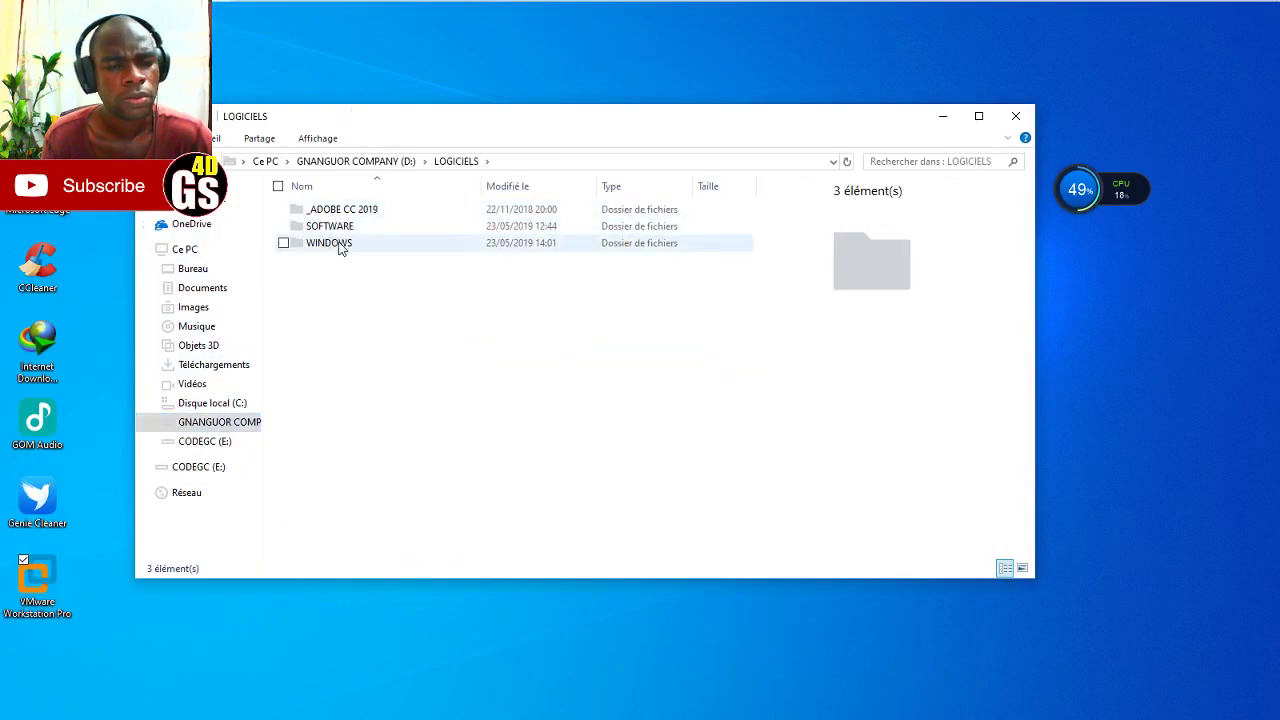
double_click(338, 228)
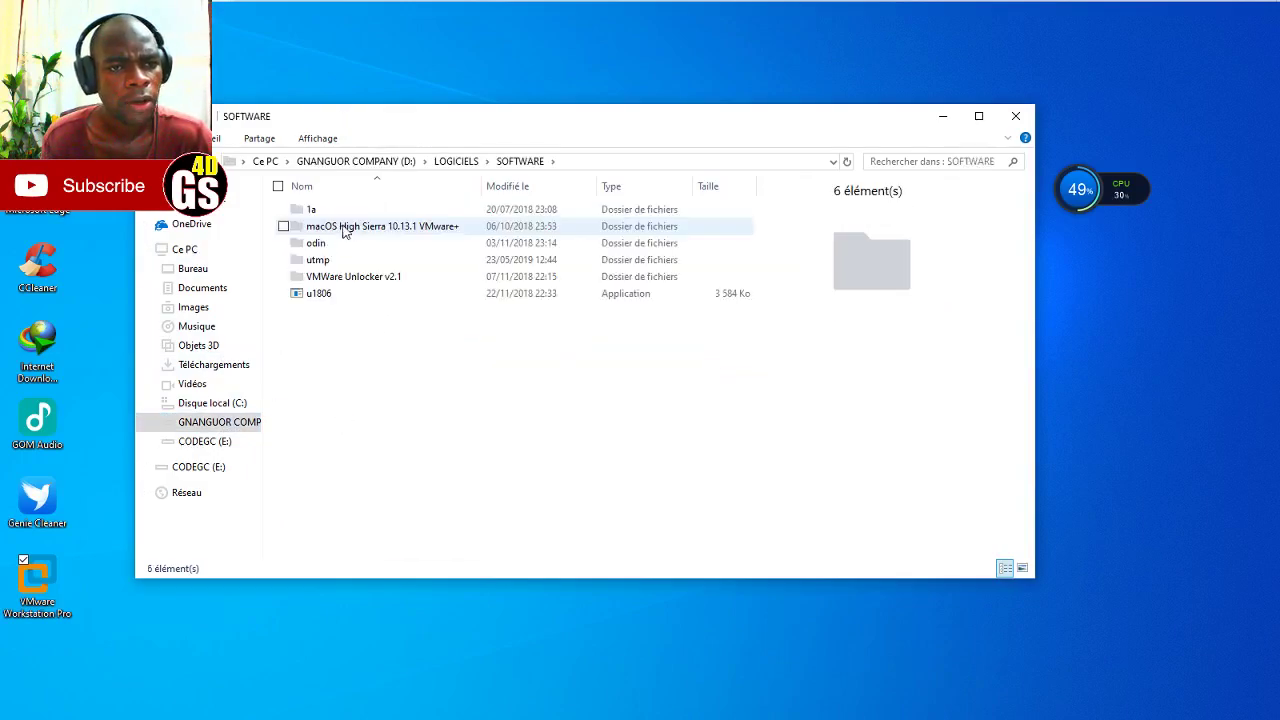
double_click(342, 228)
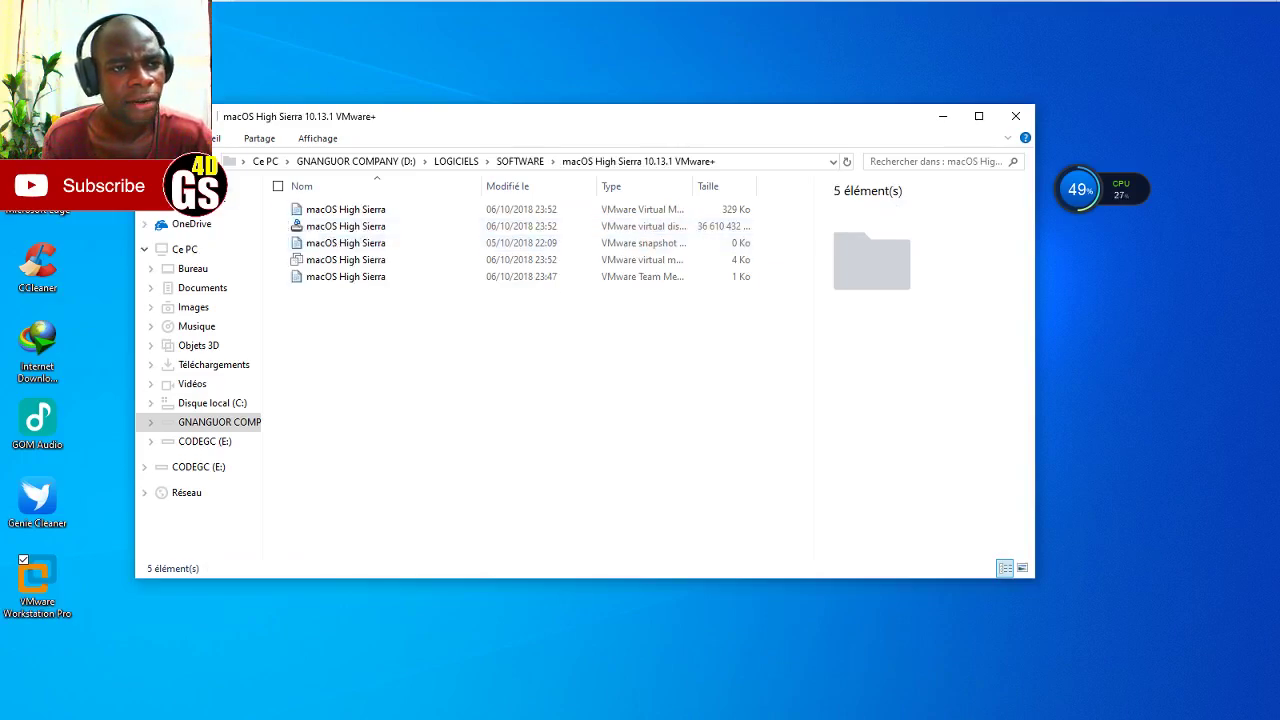
key("BackSpace")
double_click(350, 280)
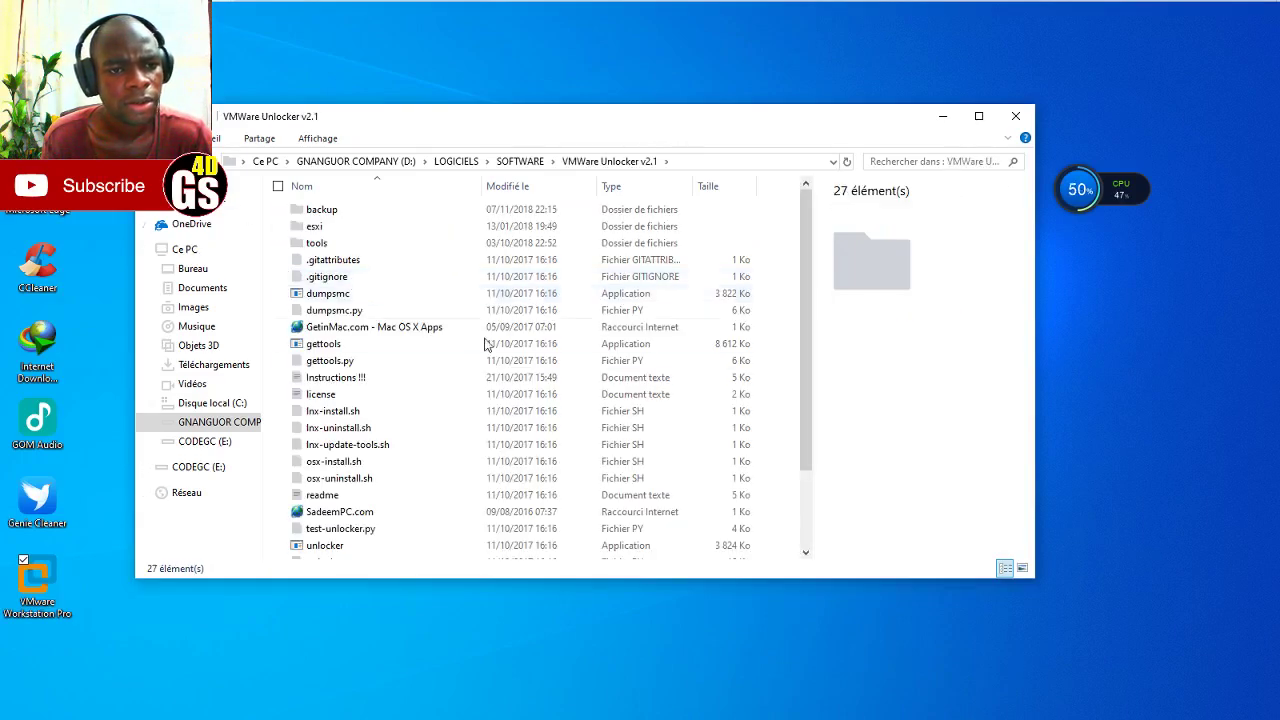
scroll(487, 350, "down", 1)
scroll(470, 400, "up", 1)
left_click_drag(418, 455, 348, 424)
right_click(348, 424)
key("Escape")
right_click(1020, 390)
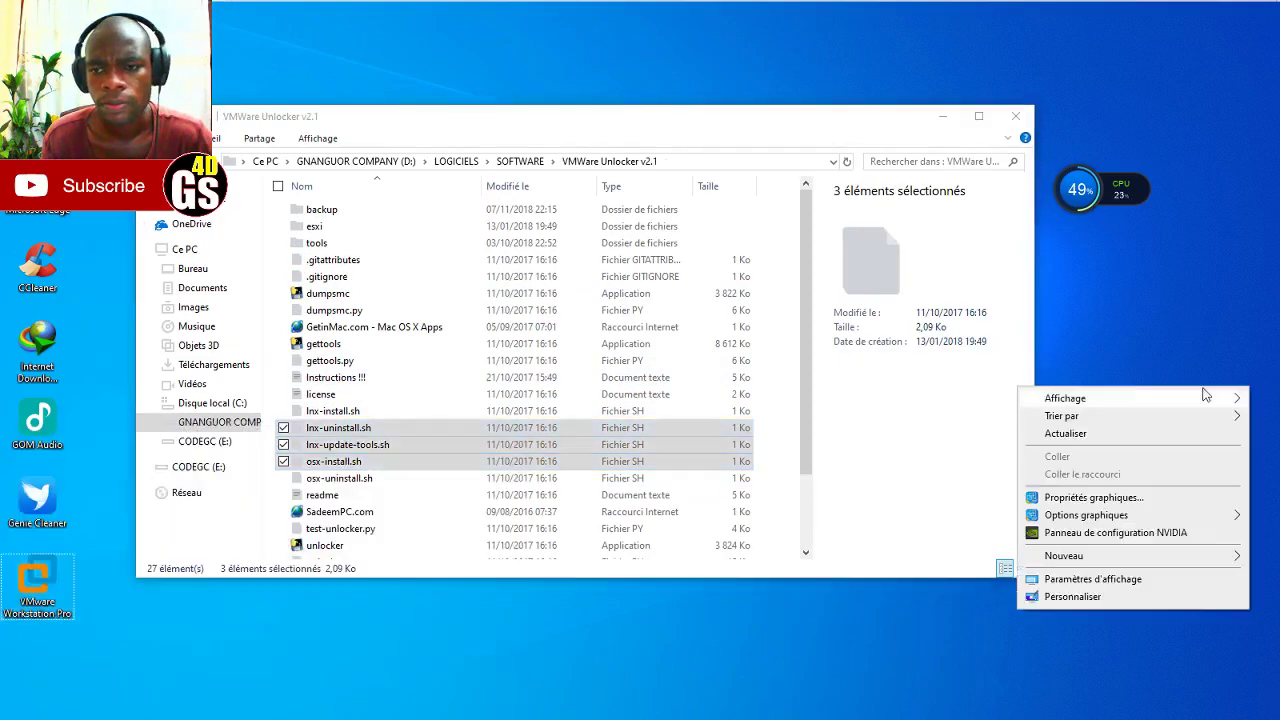
left_click(714, 437)
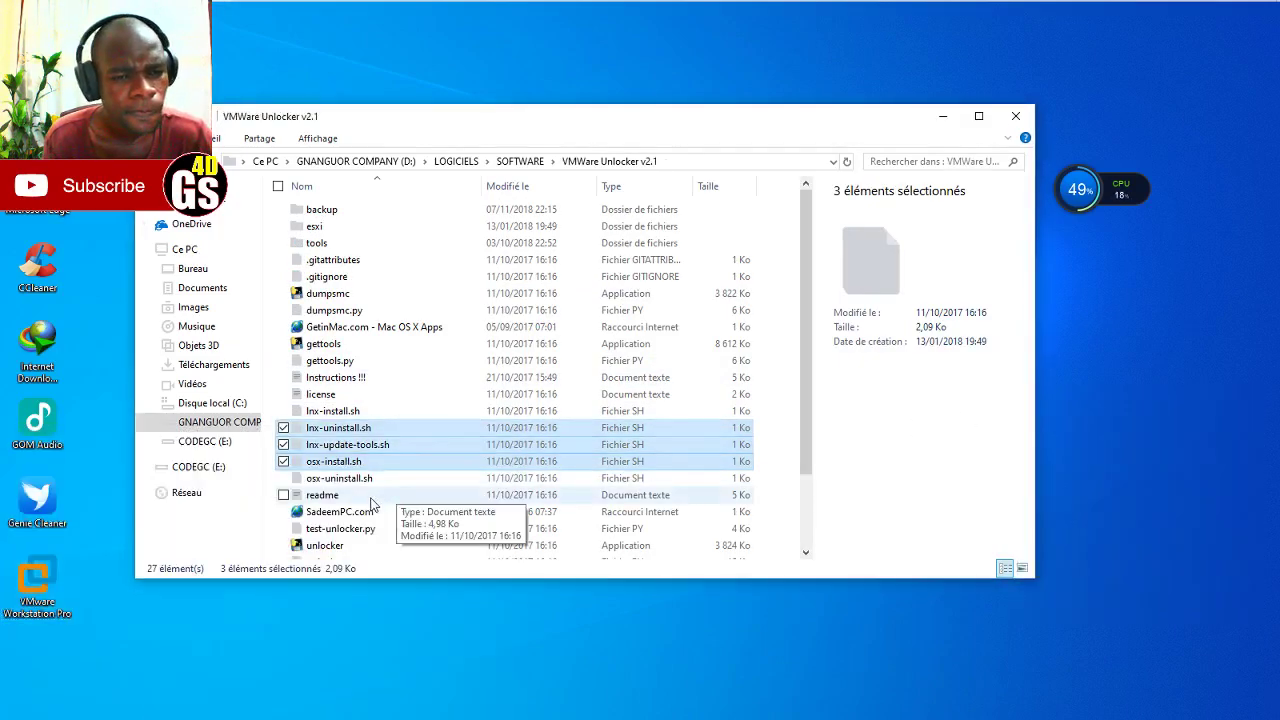
- Run the win-install script from the VMWare Unlocker v2.1 folder and move the folder window away from the command window
left_click(340, 478)
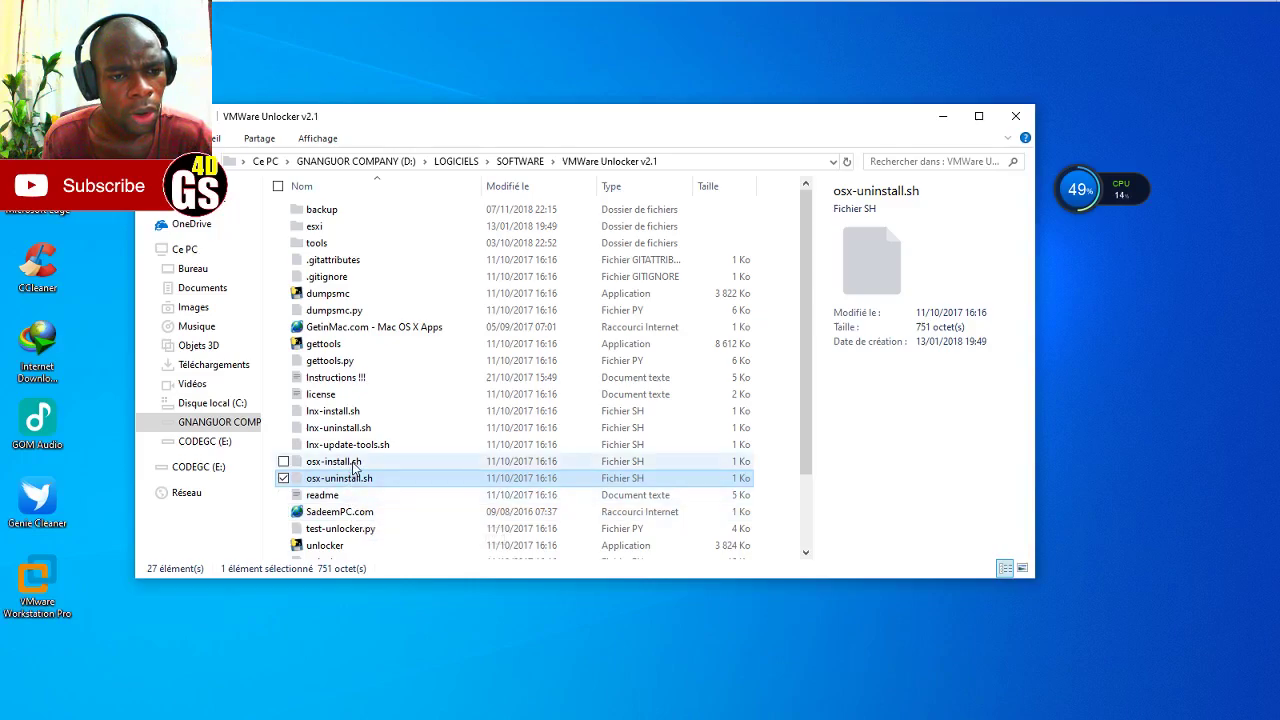
scroll(437, 472, "down", 1)
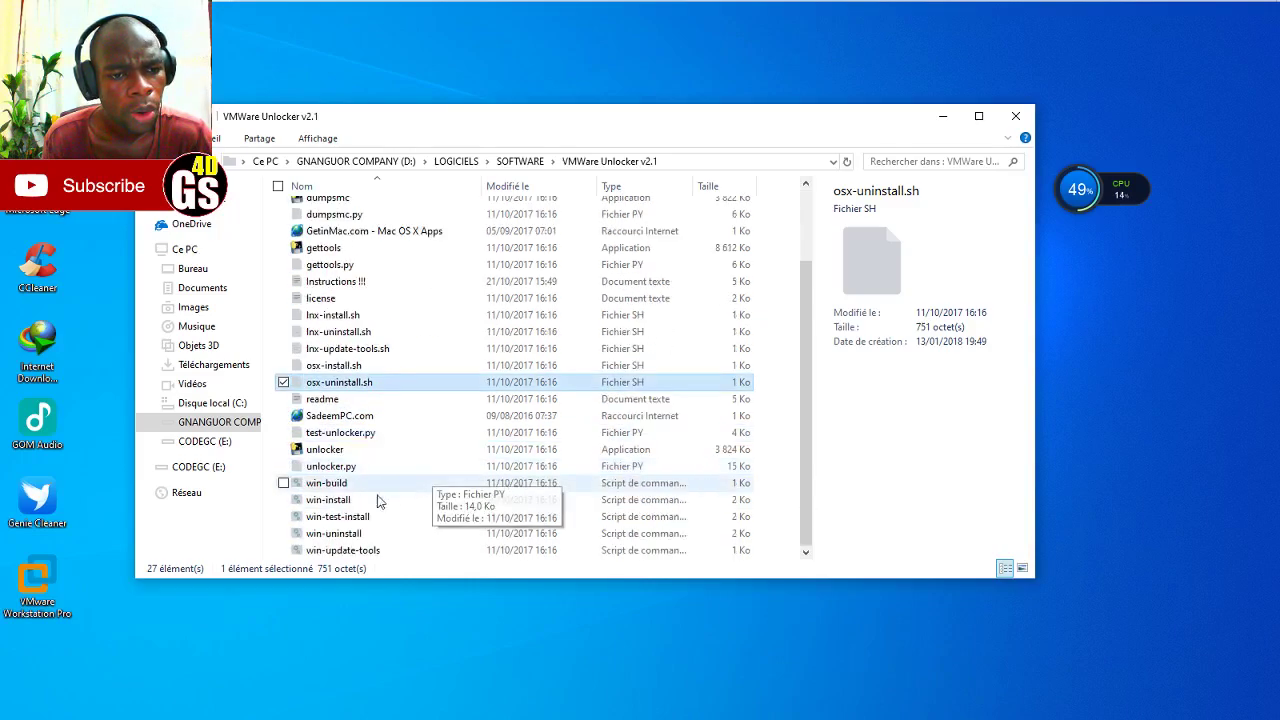
left_click(330, 500)
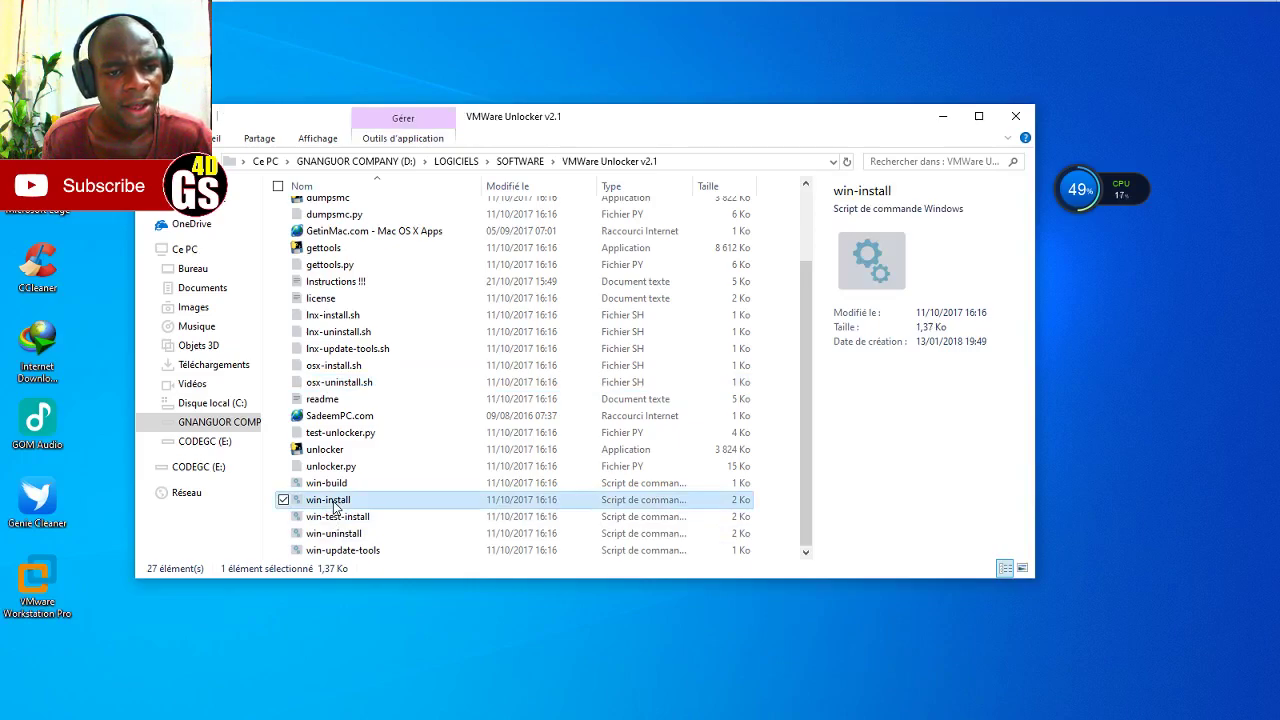
right_click(335, 505)
left_click(1049, 402)
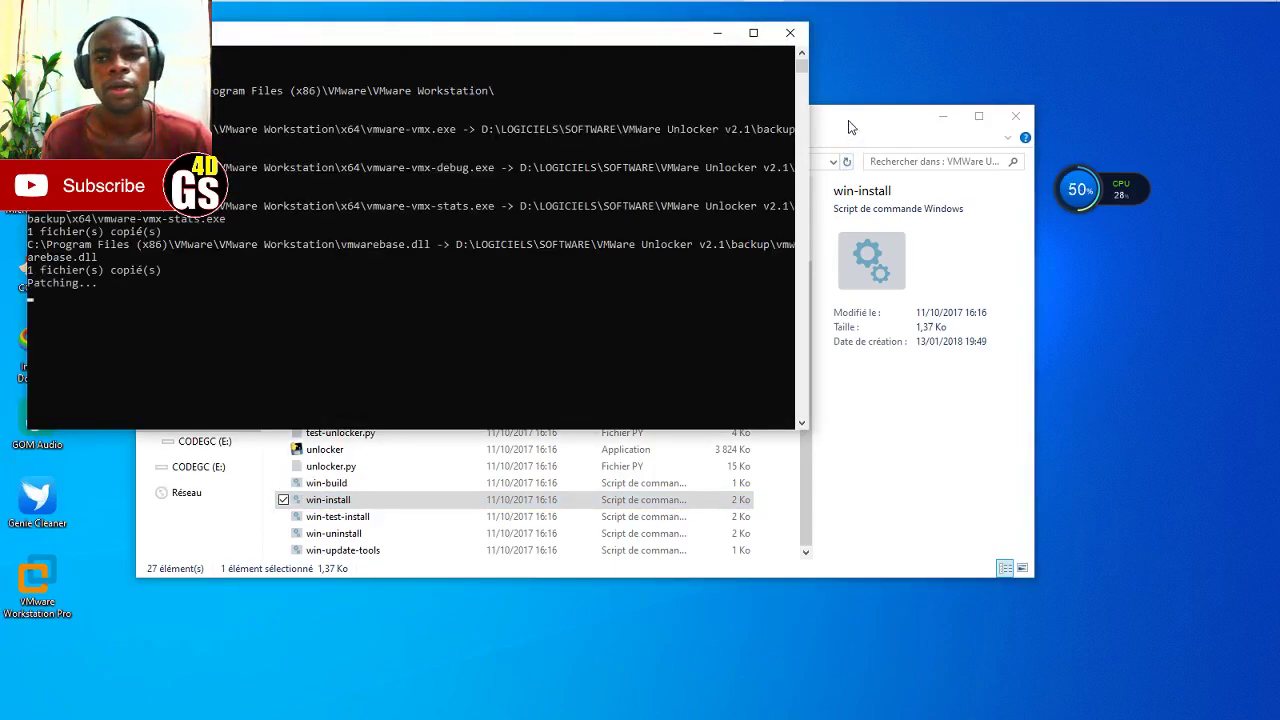
left_click_drag(850, 127, 987, 145)
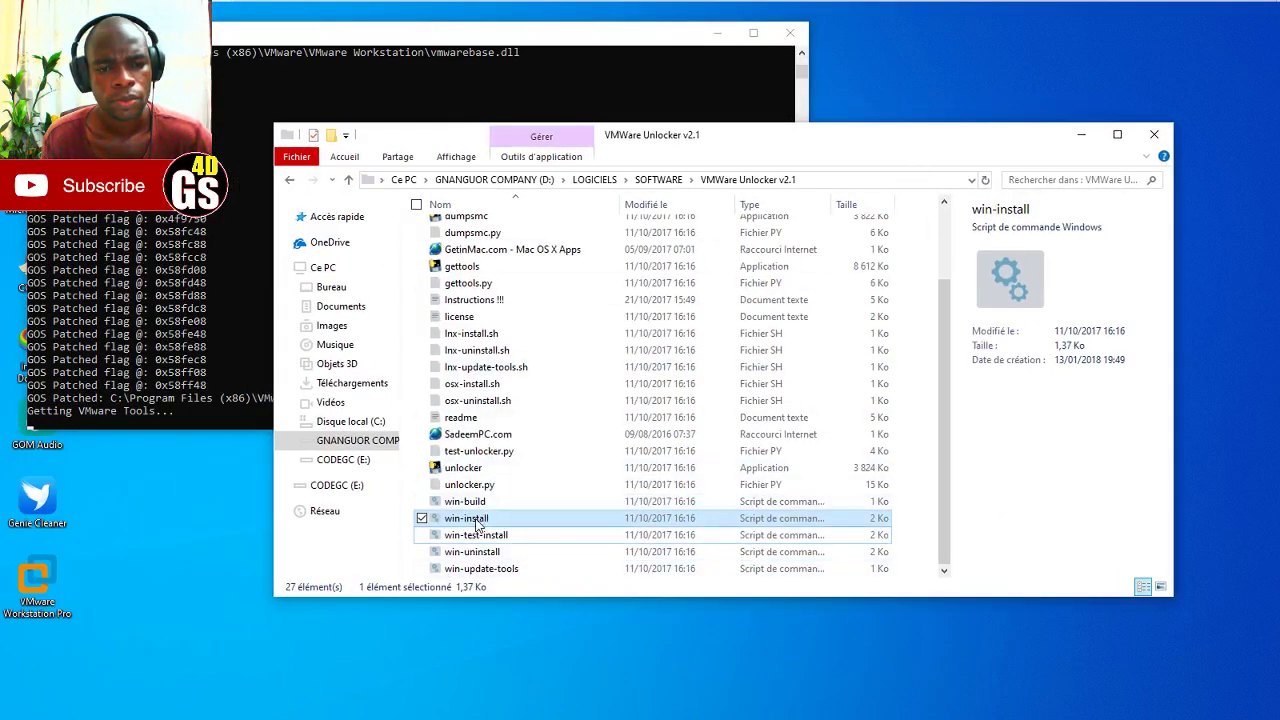
scroll(530, 445, "up", 2)
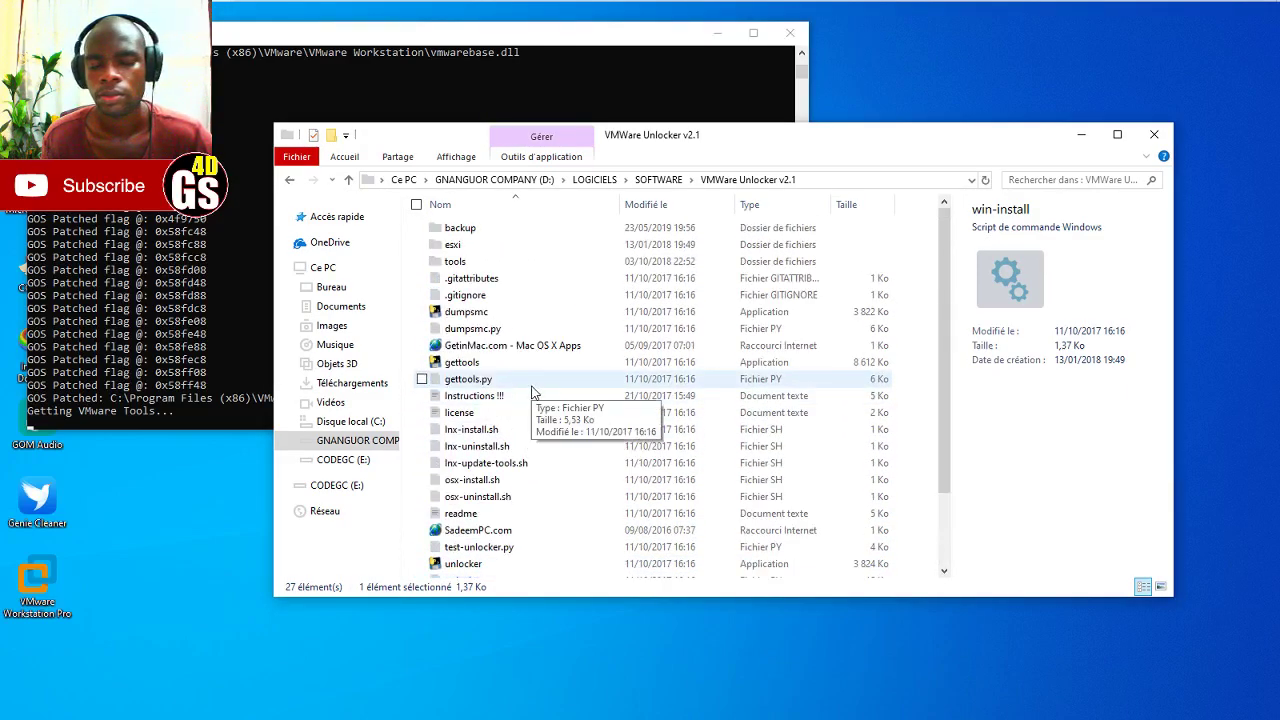
- Return to the SOFTWARE folder in File Explorer and bring the unlocker's command window to the front
scroll(525, 400, "down", 2)
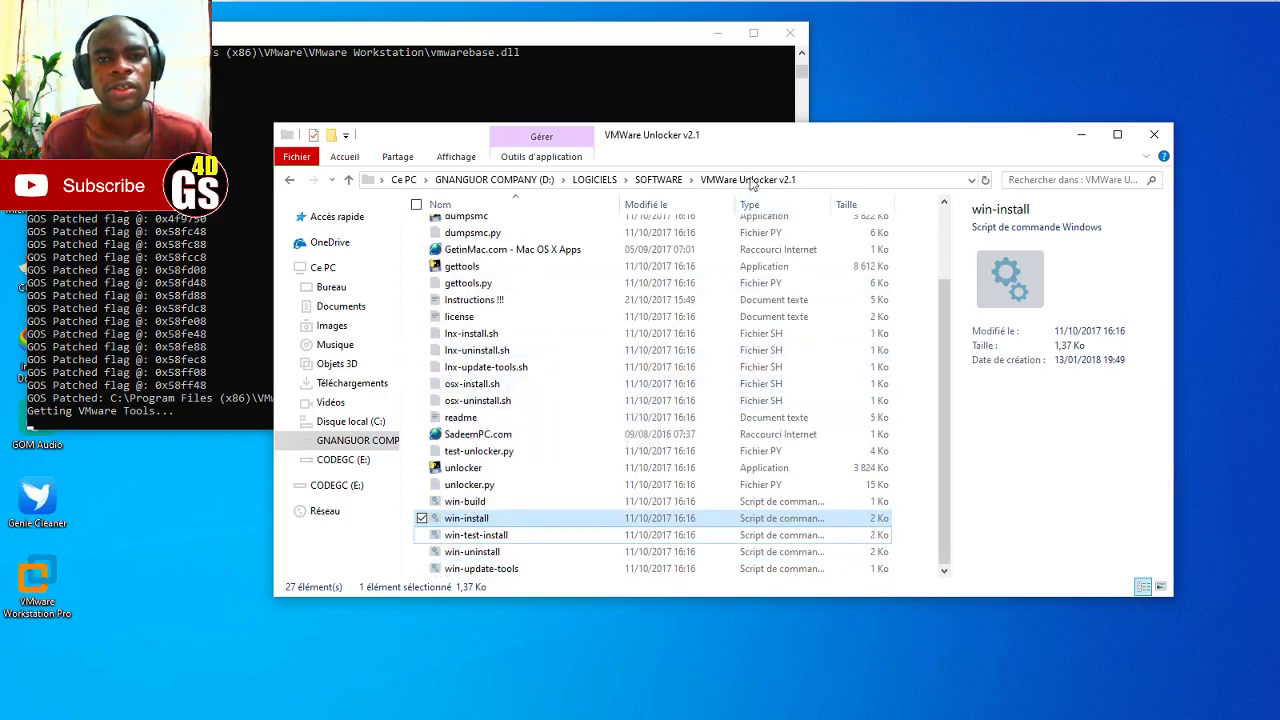
left_click(290, 180)
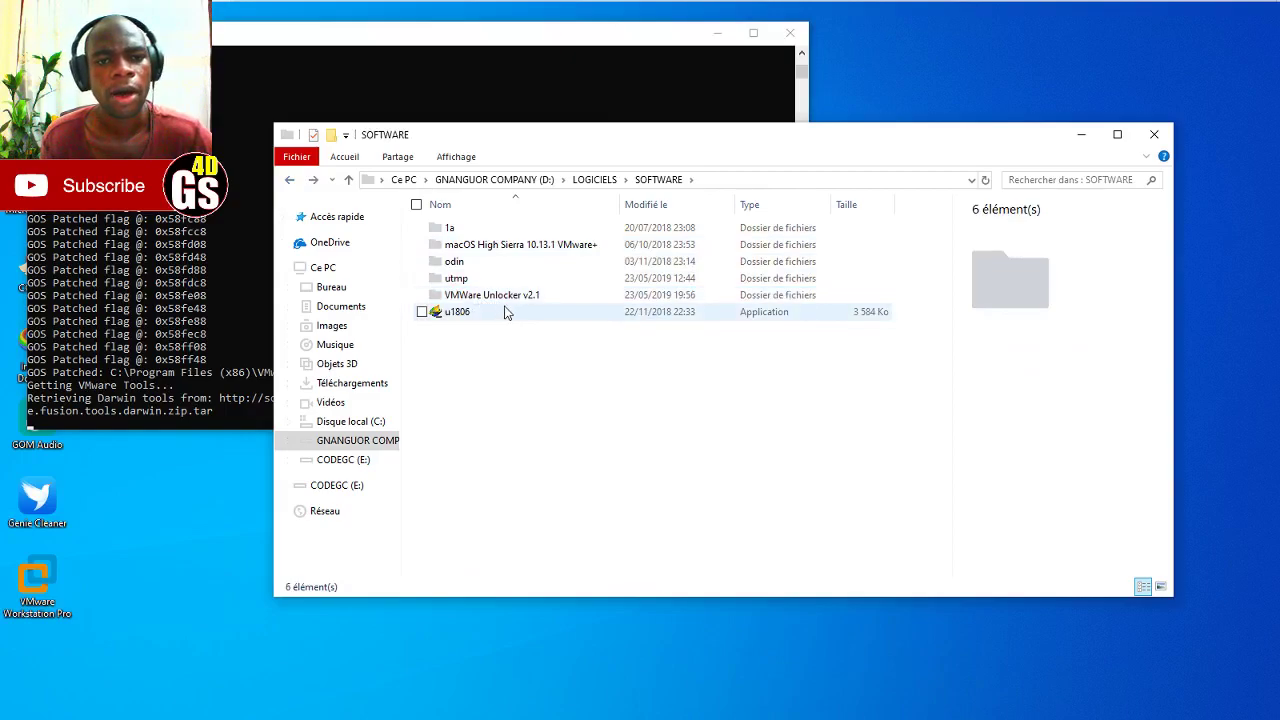
left_click(573, 32)
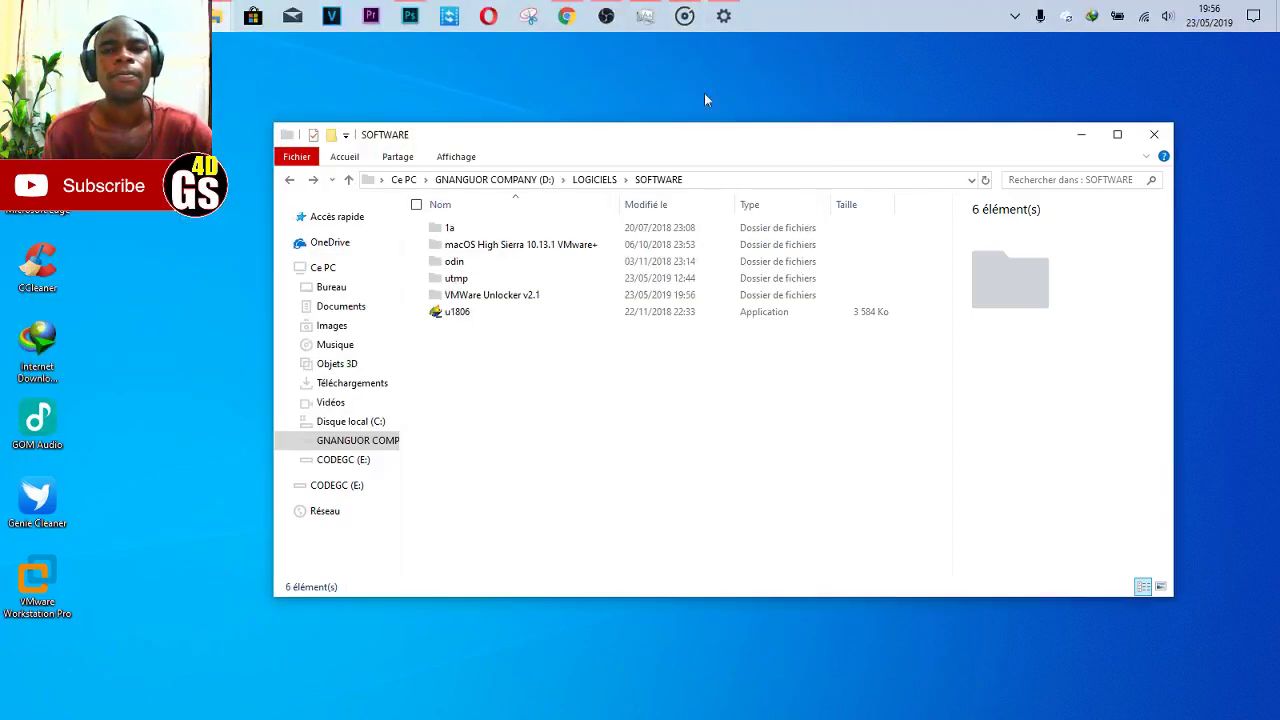
- Launch VMware Workstation Pro from the desktop
left_click(12, 12)
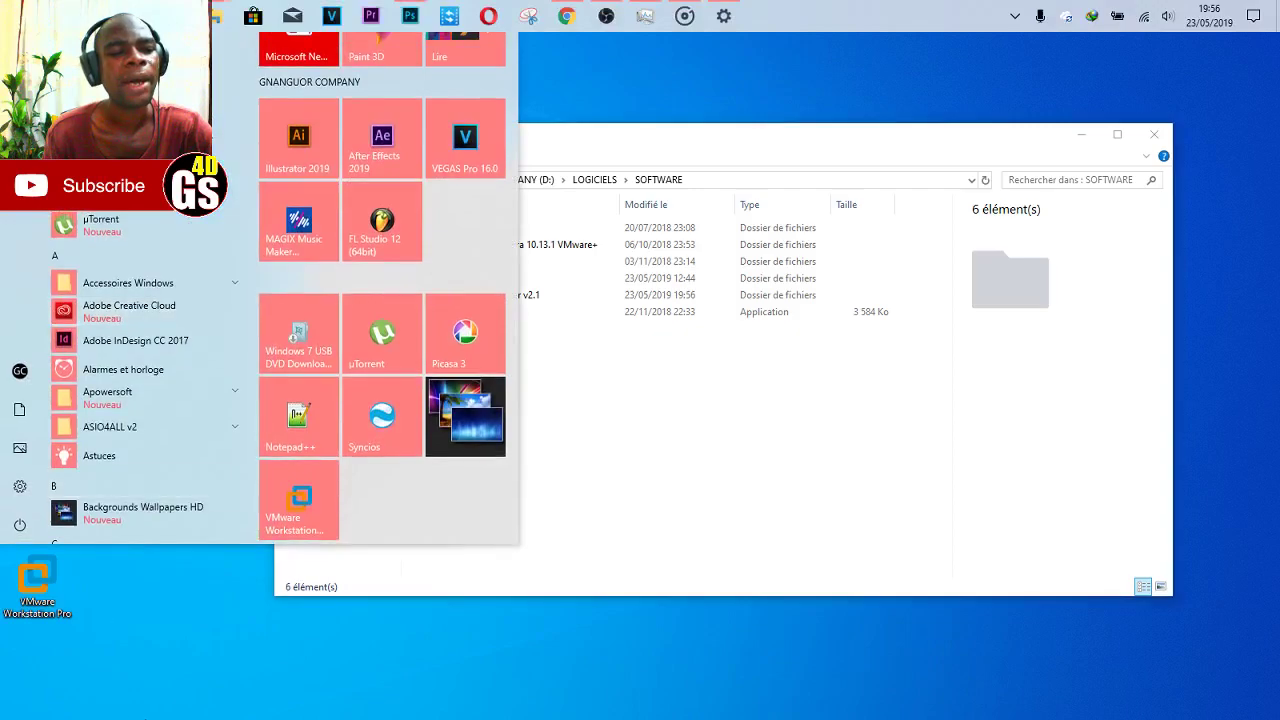
left_click(35, 590)
left_click(35, 600)
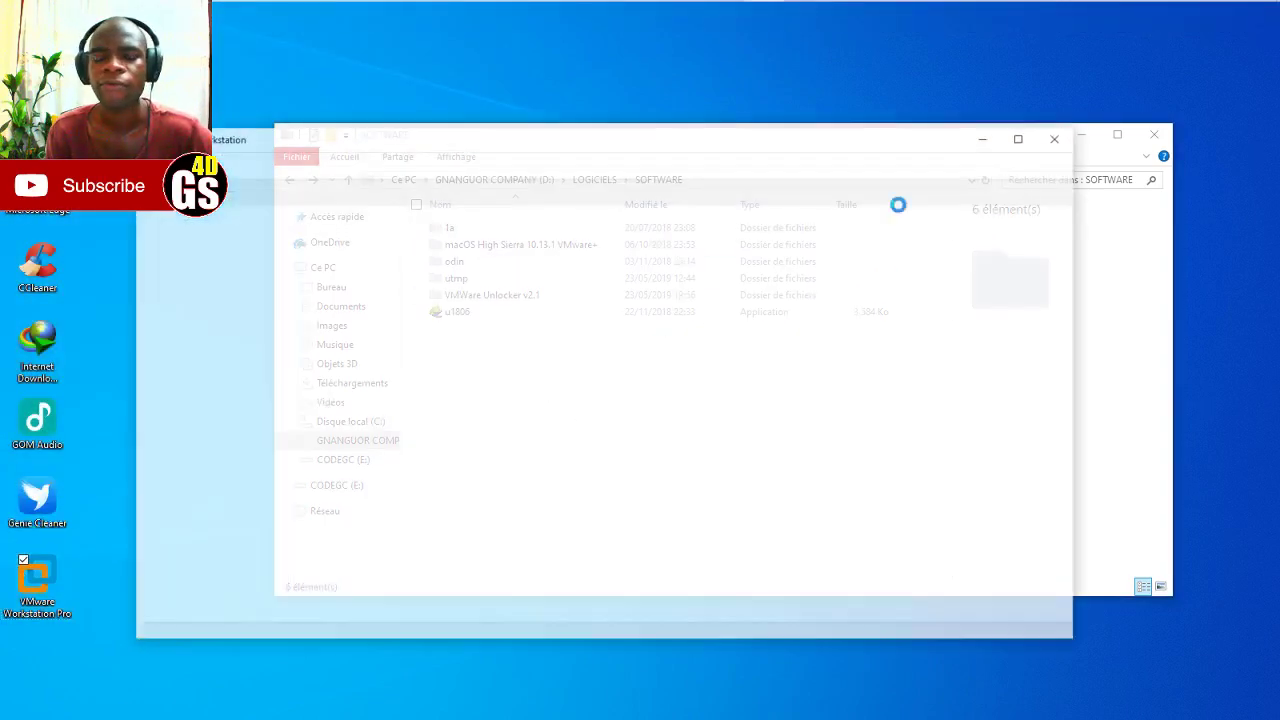
- Open the macOS High Sierra virtual machine from D:\LOGICIELS\SOFTWARE\macOS High Sierra 10.13.1 VMware+ in VMware Workstation
left_click(163, 163)
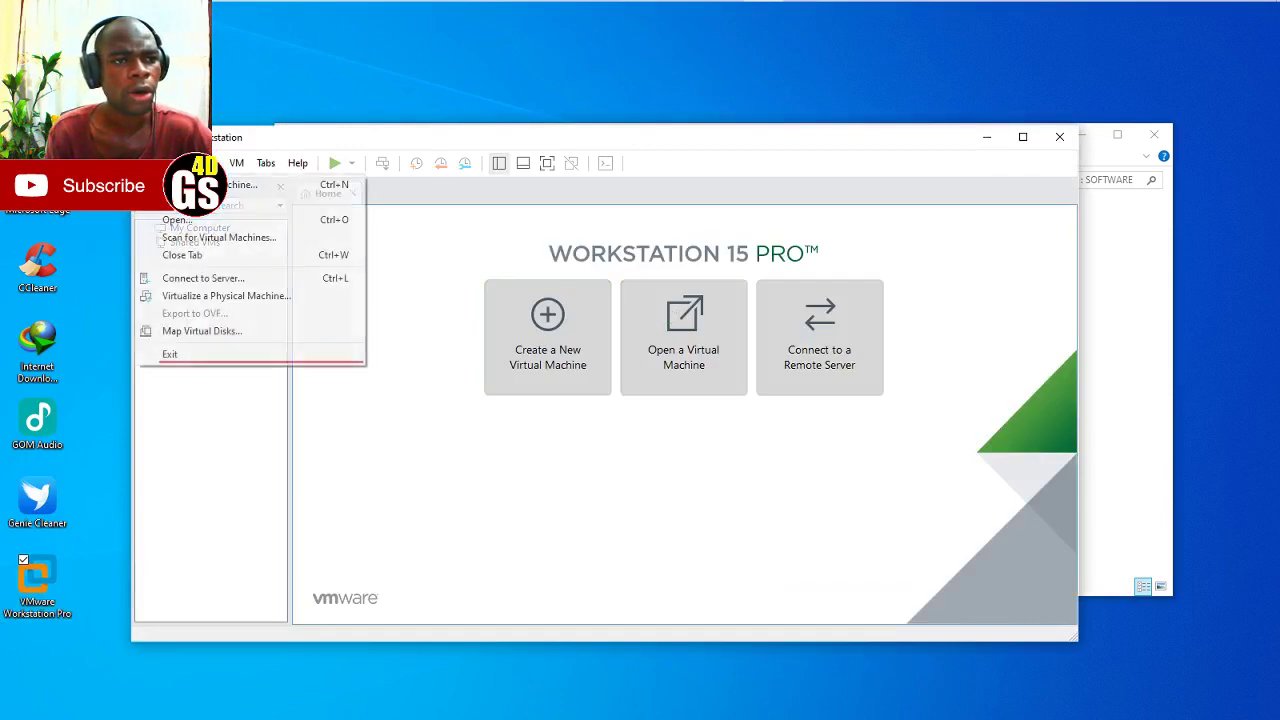
left_click(189, 224)
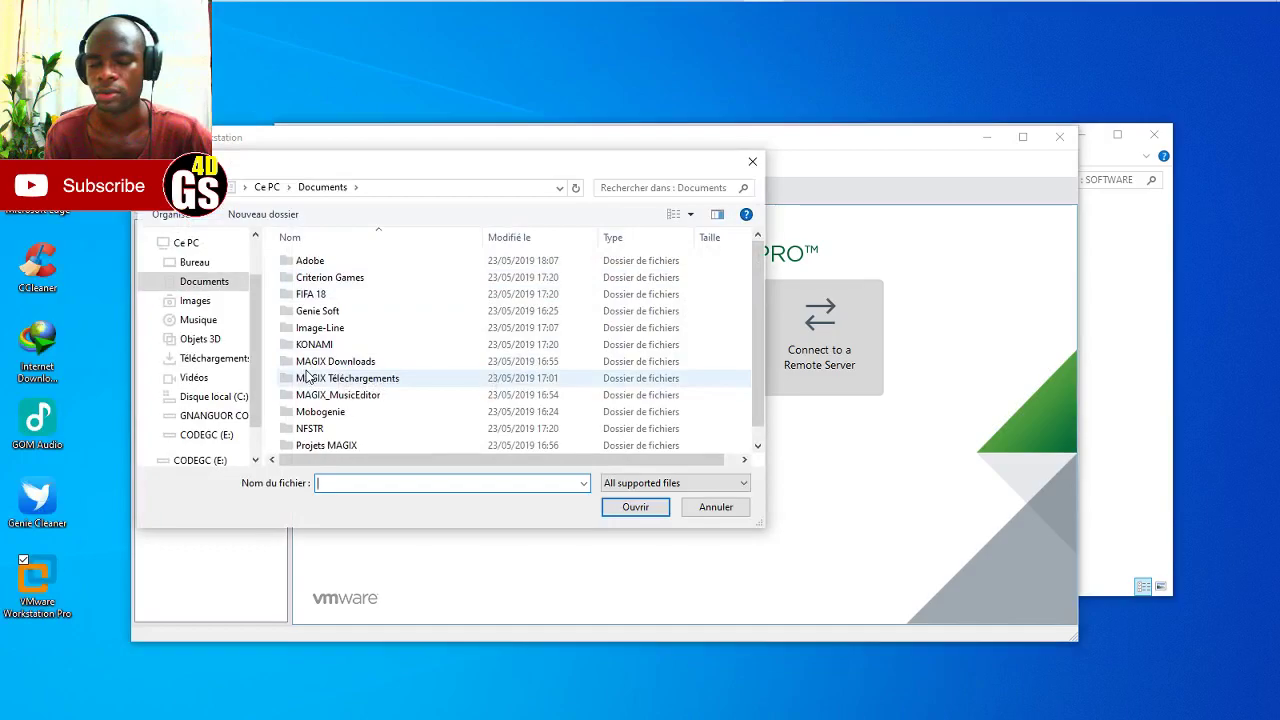
scroll(218, 398, "down", 1)
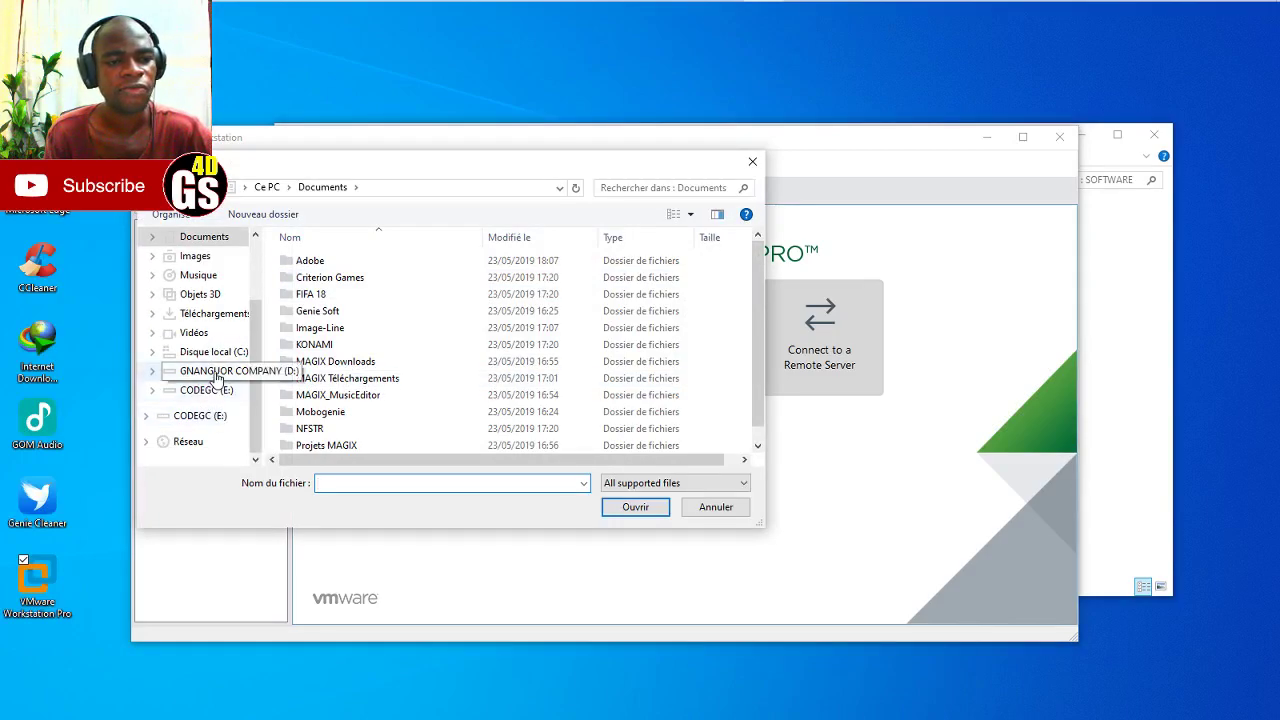
left_click(212, 371)
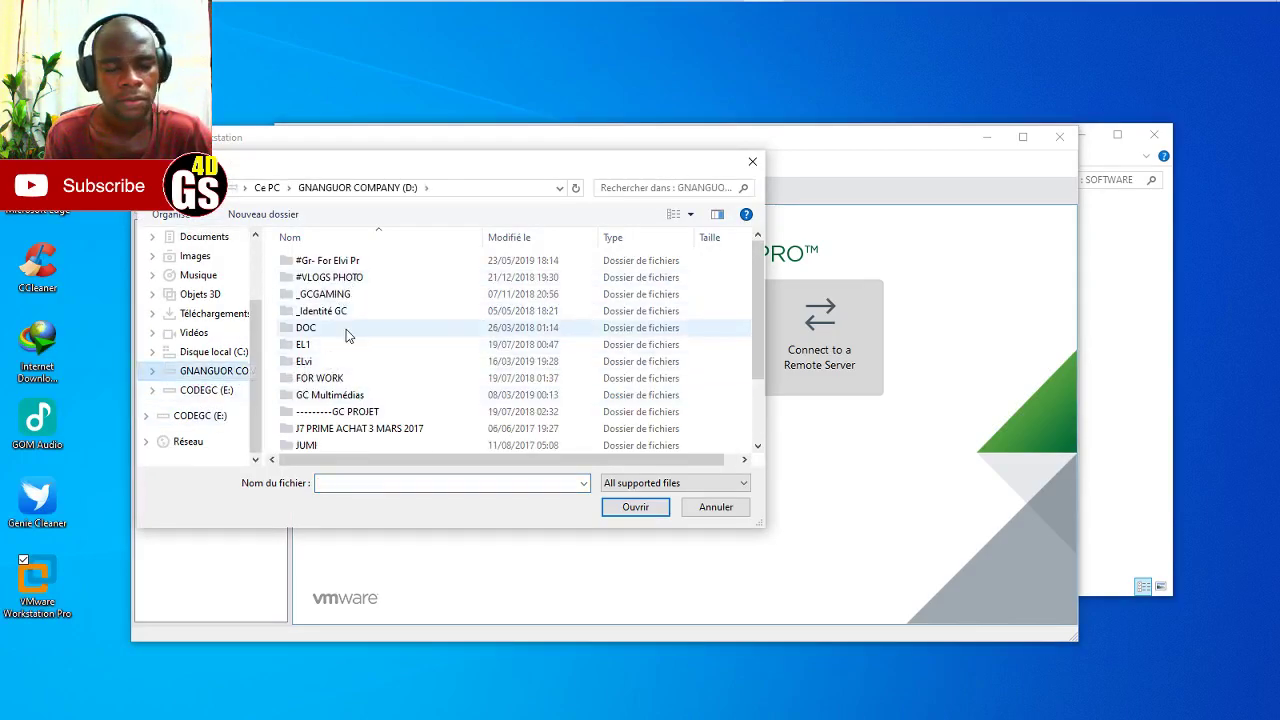
scroll(335, 360, "down", 2)
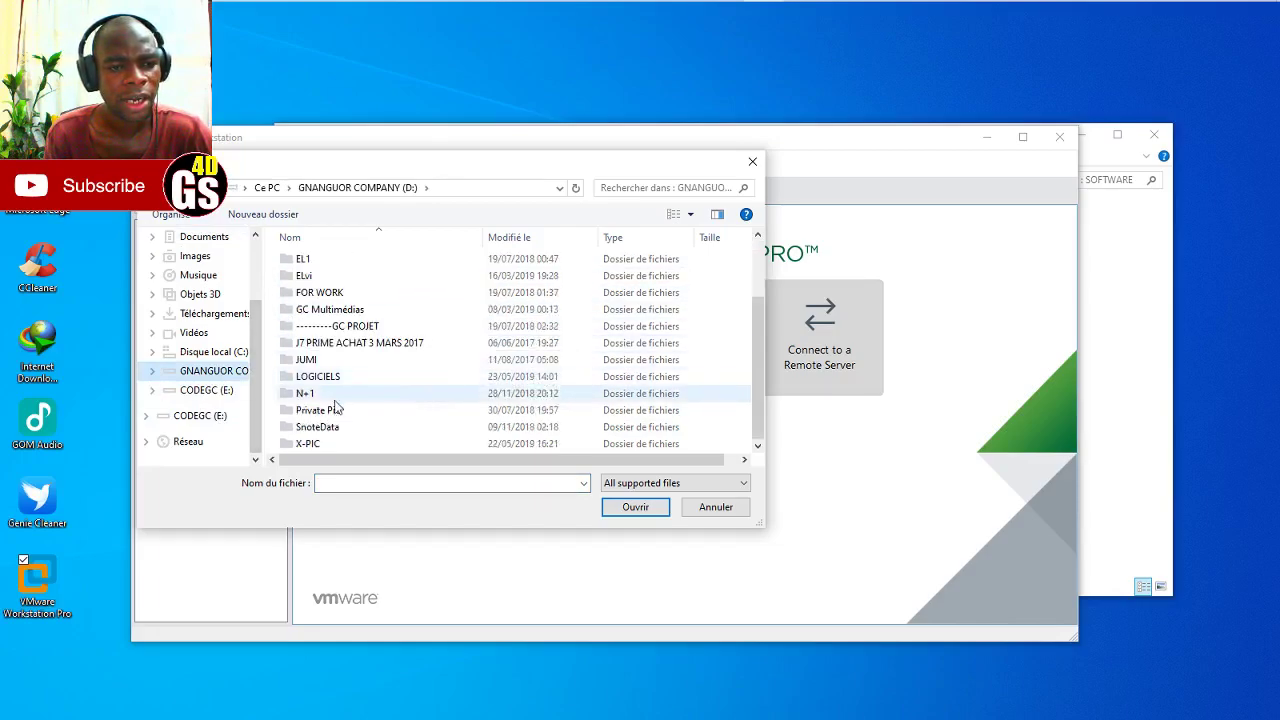
double_click(332, 380)
double_click(346, 294)
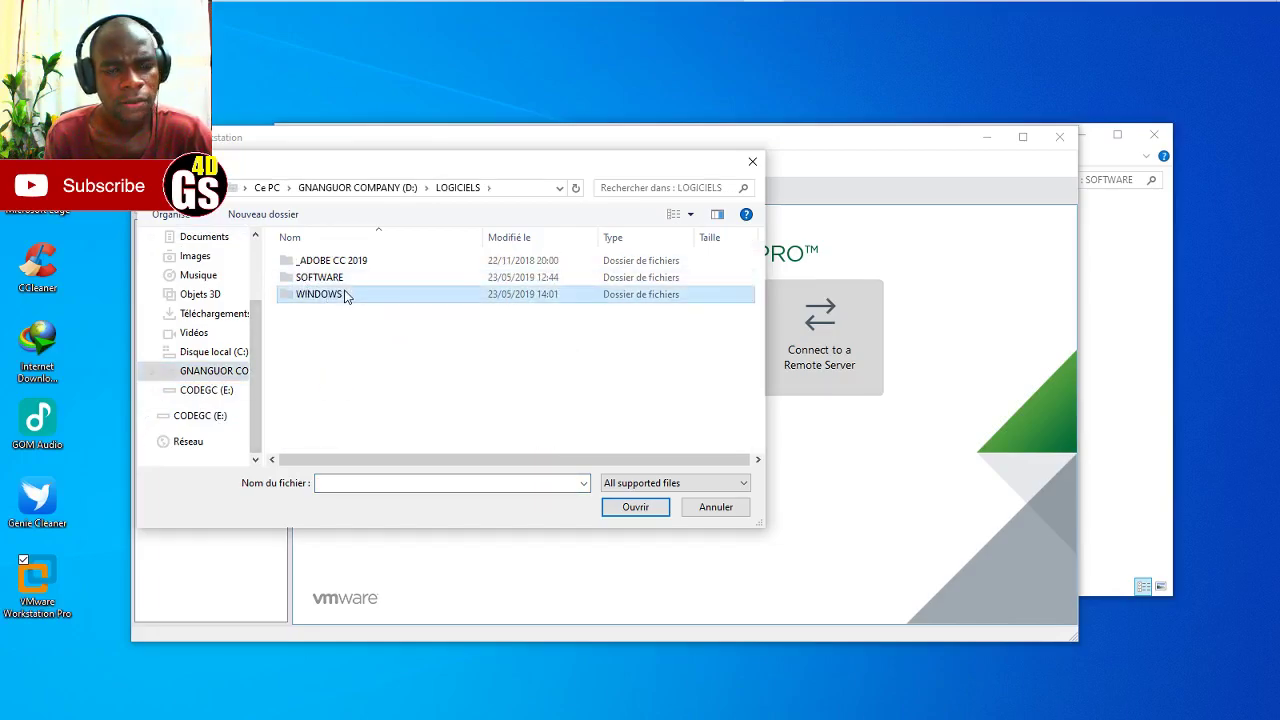
left_click(148, 187)
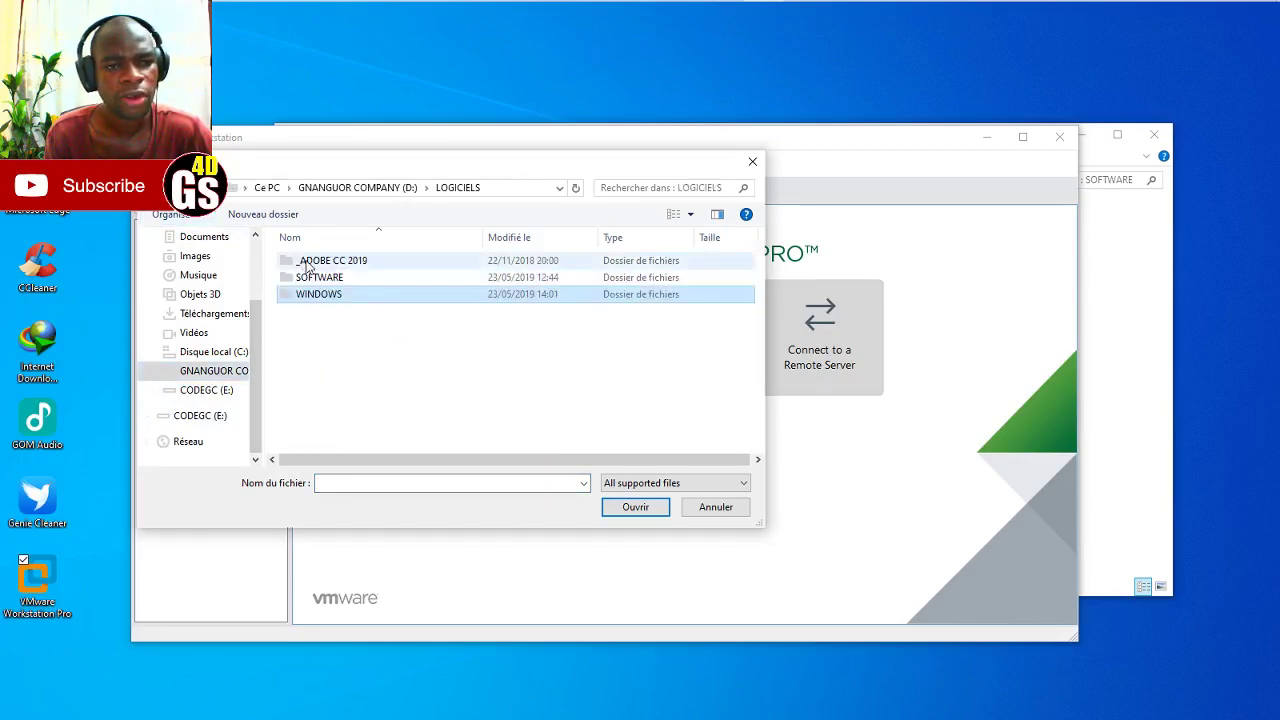
double_click(365, 279)
double_click(362, 279)
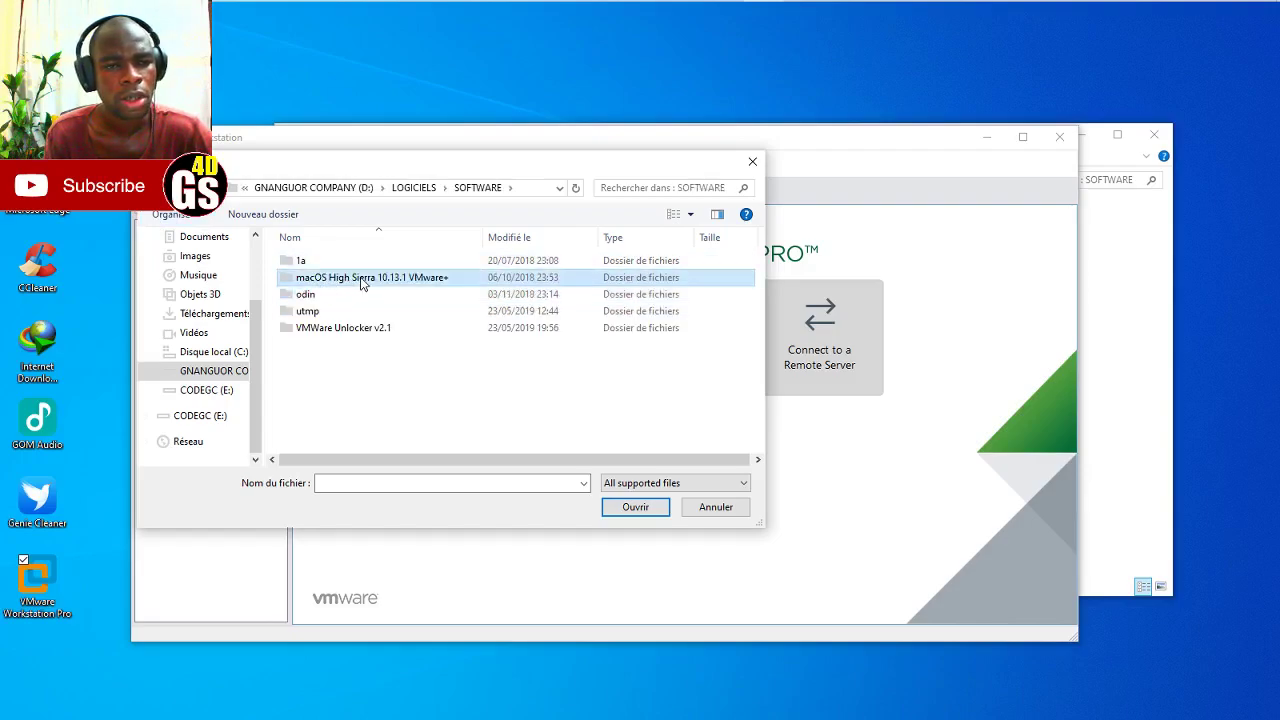
double_click(343, 262)
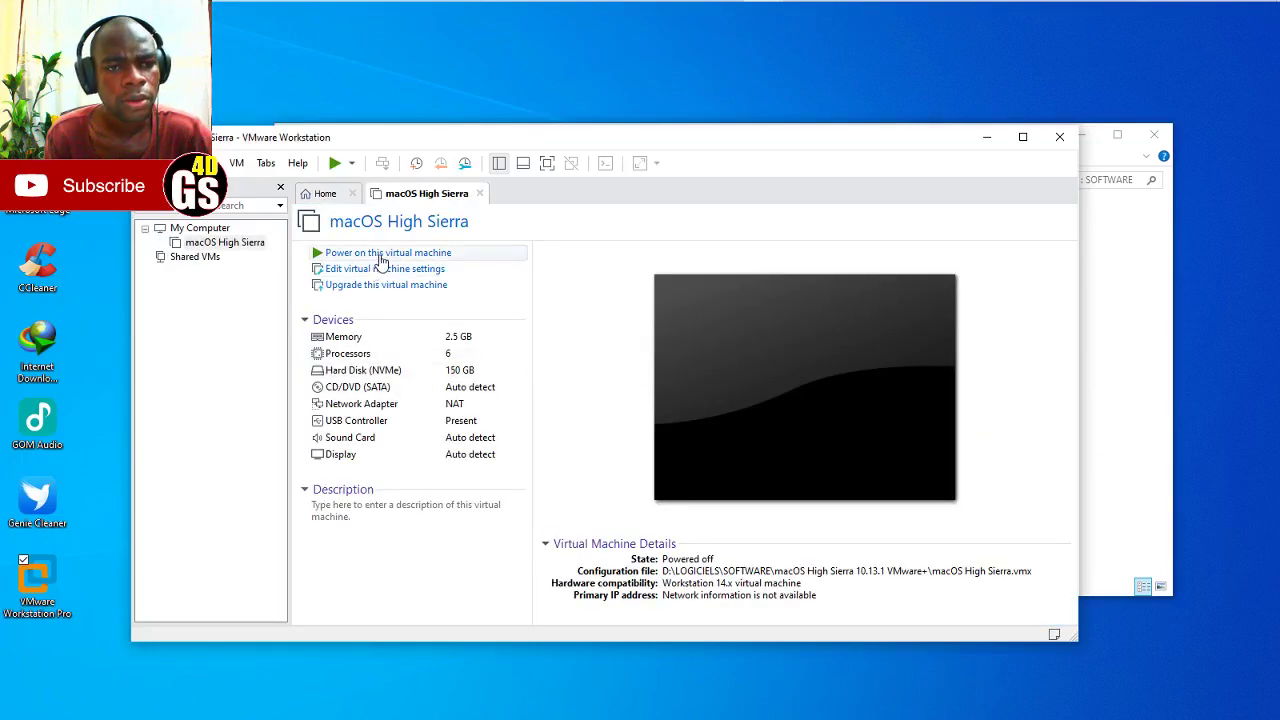
- Open the macOS High Sierra virtual machine's settings and postpone the VMware Workstation Pro 15.1.0 update
left_click(370, 270)
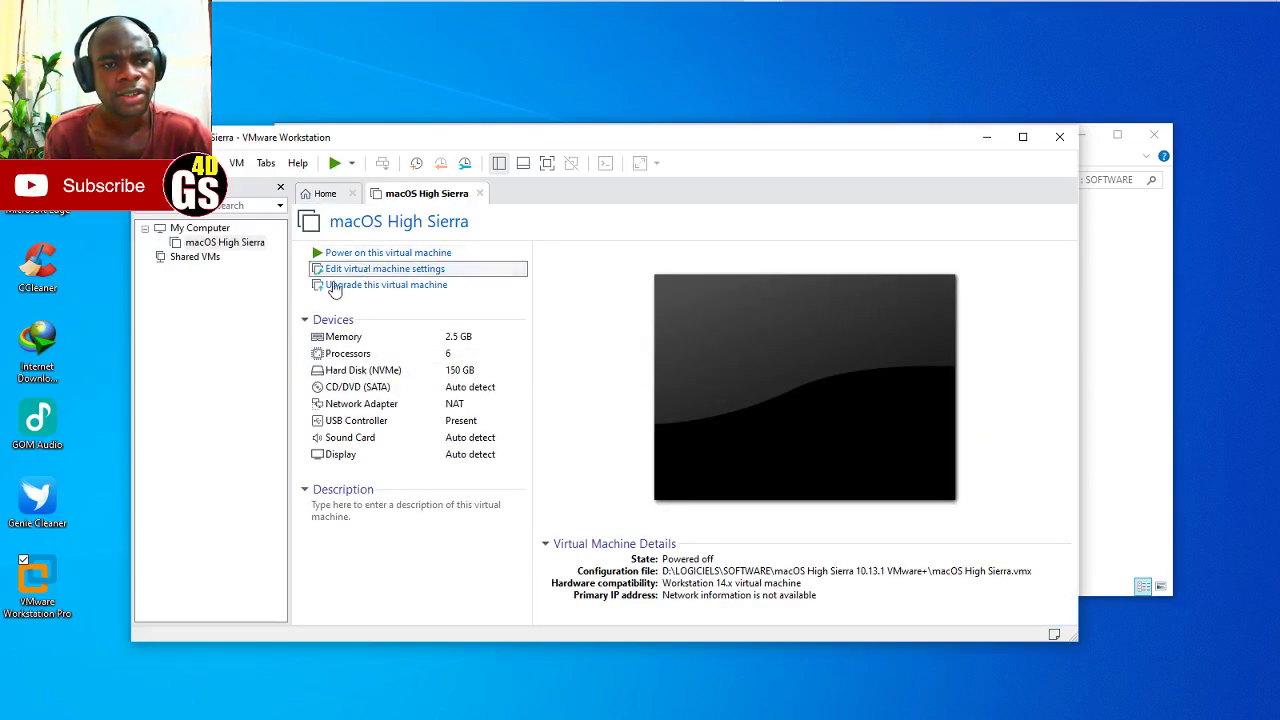
left_click(370, 270)
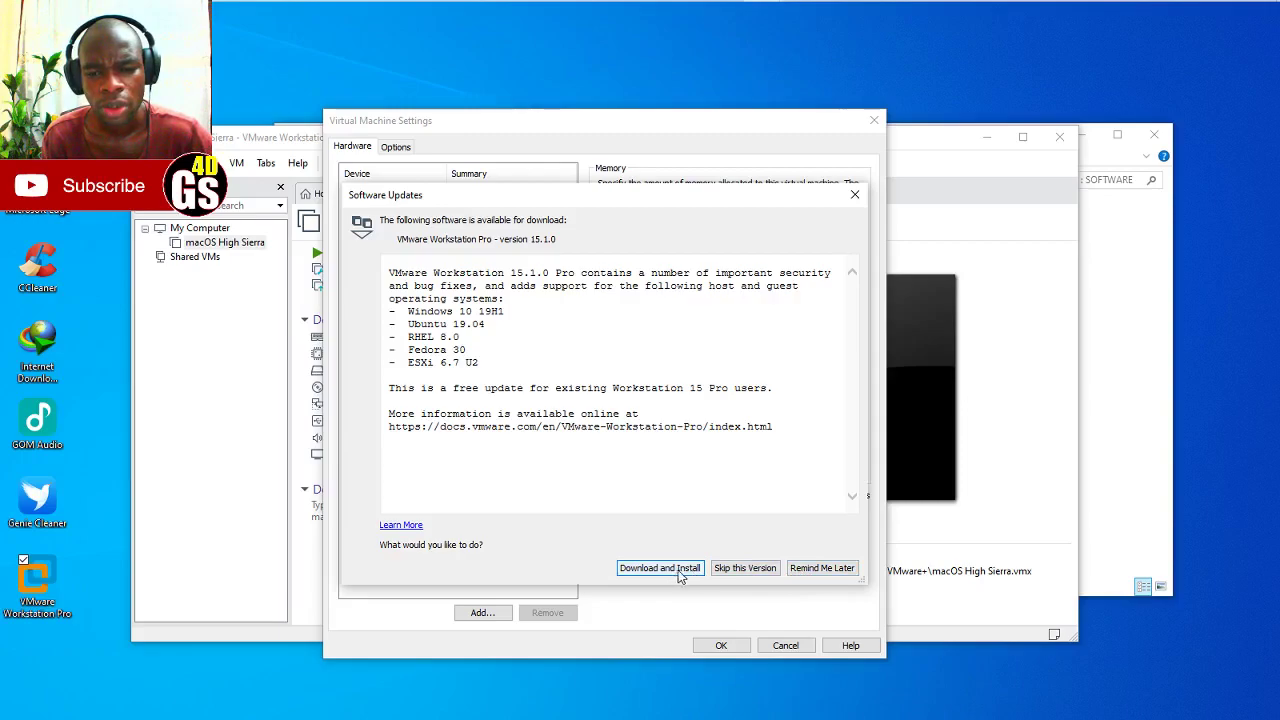
left_click(815, 570)
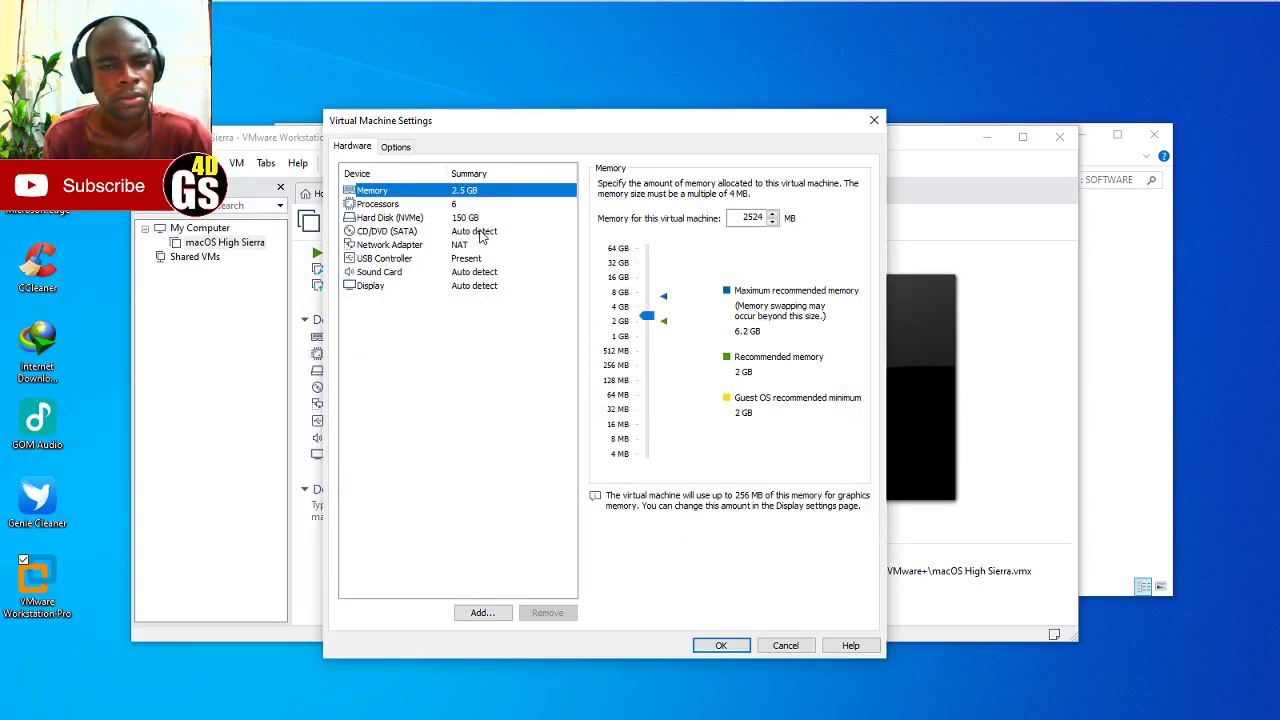
- Try 2 processors and 8 cores per processor for the virtual machine, restoring 1 processor with 6 cores
left_click(415, 207)
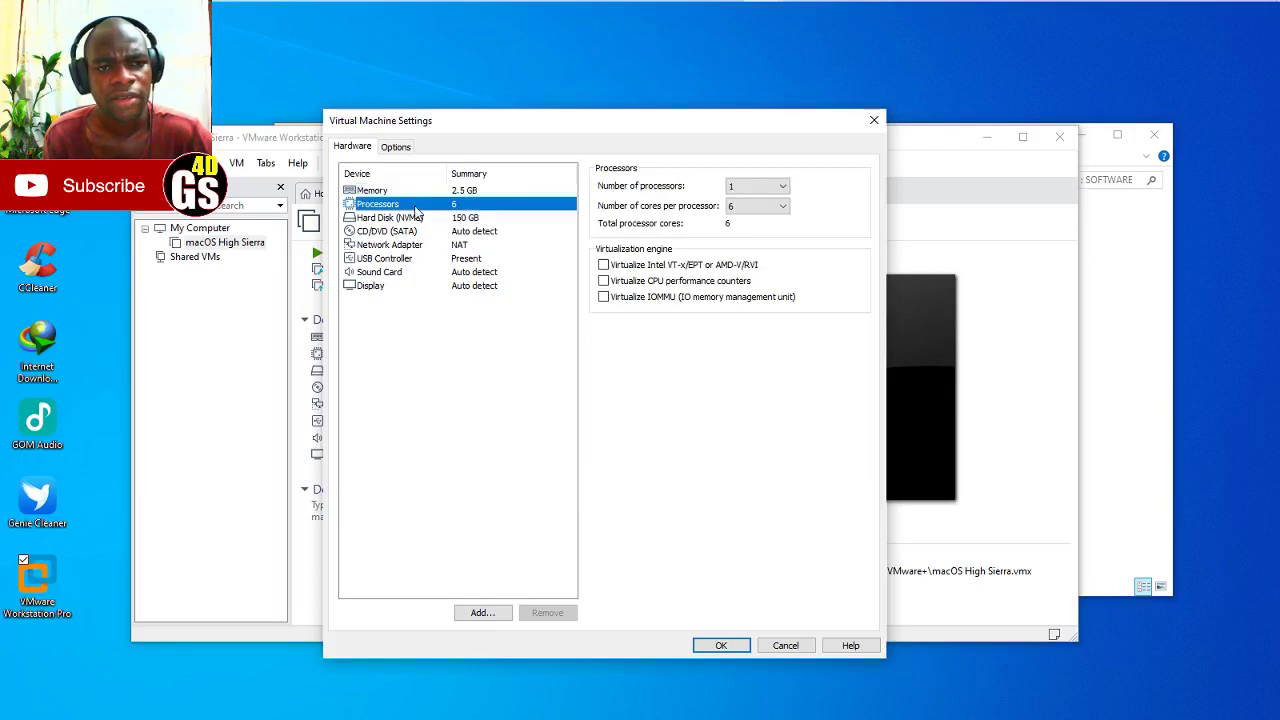
left_click(754, 190)
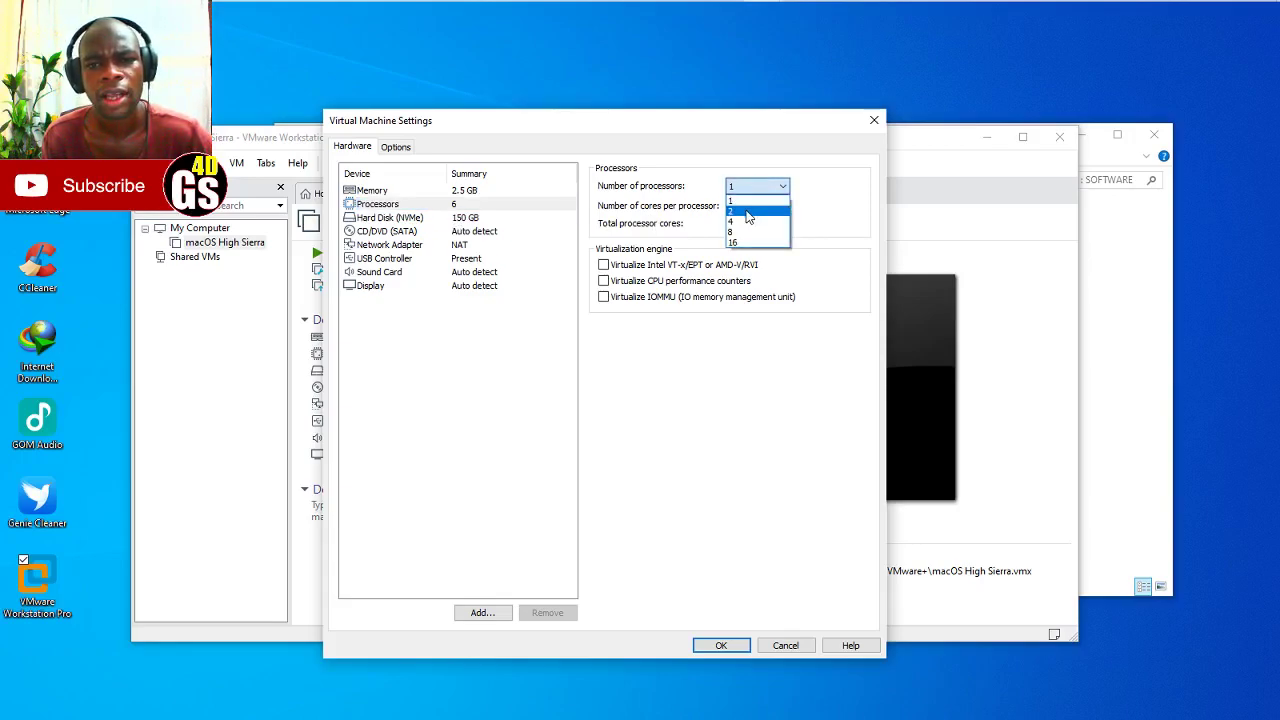
left_click(748, 212)
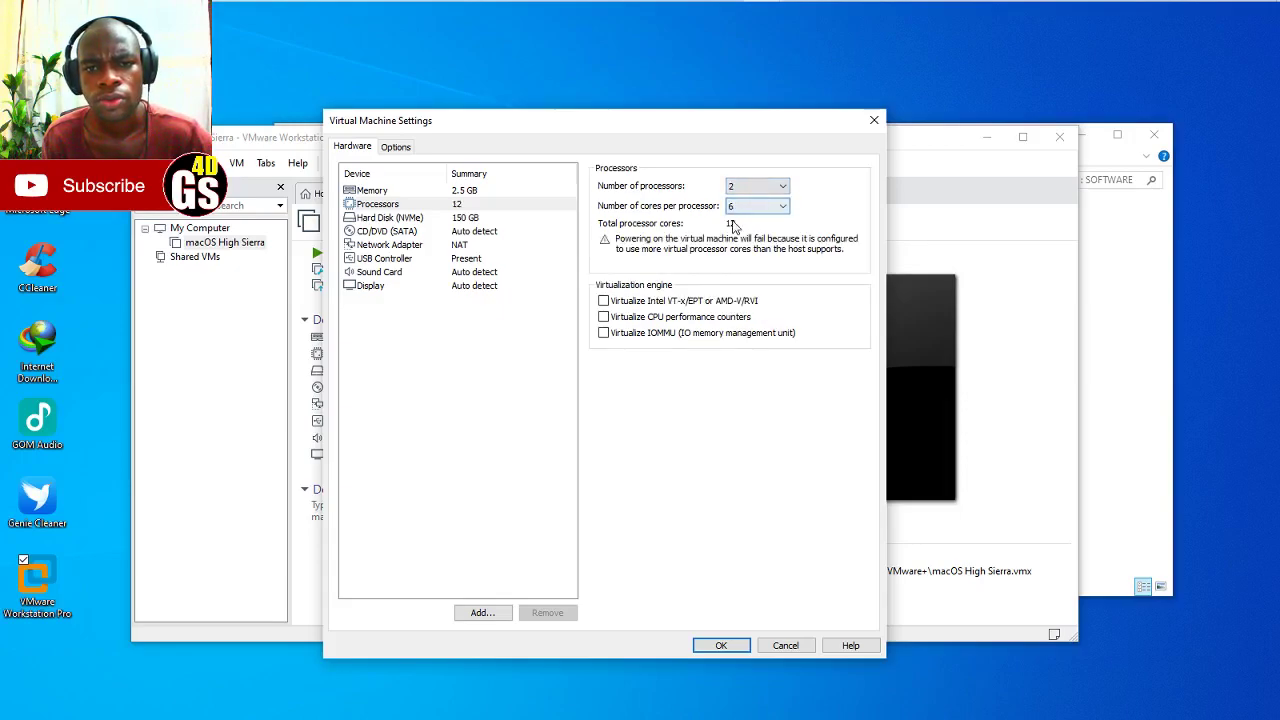
left_click(756, 187)
left_click(748, 201)
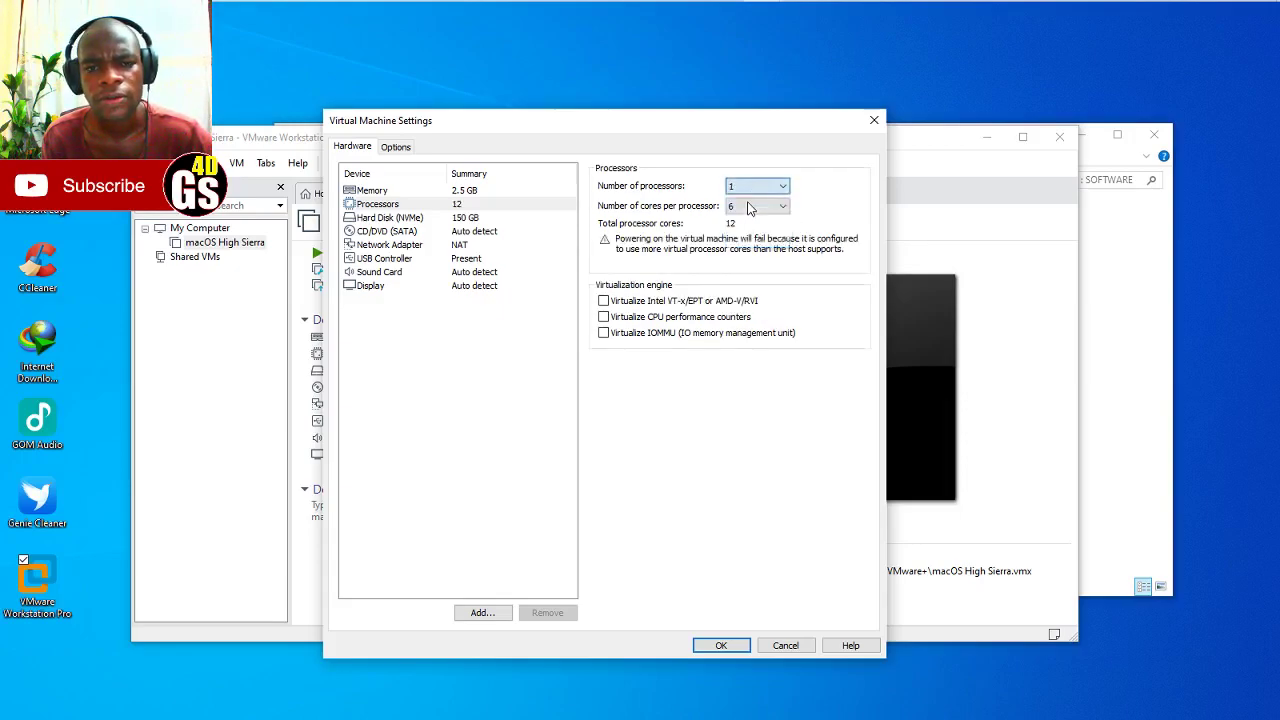
left_click(748, 207)
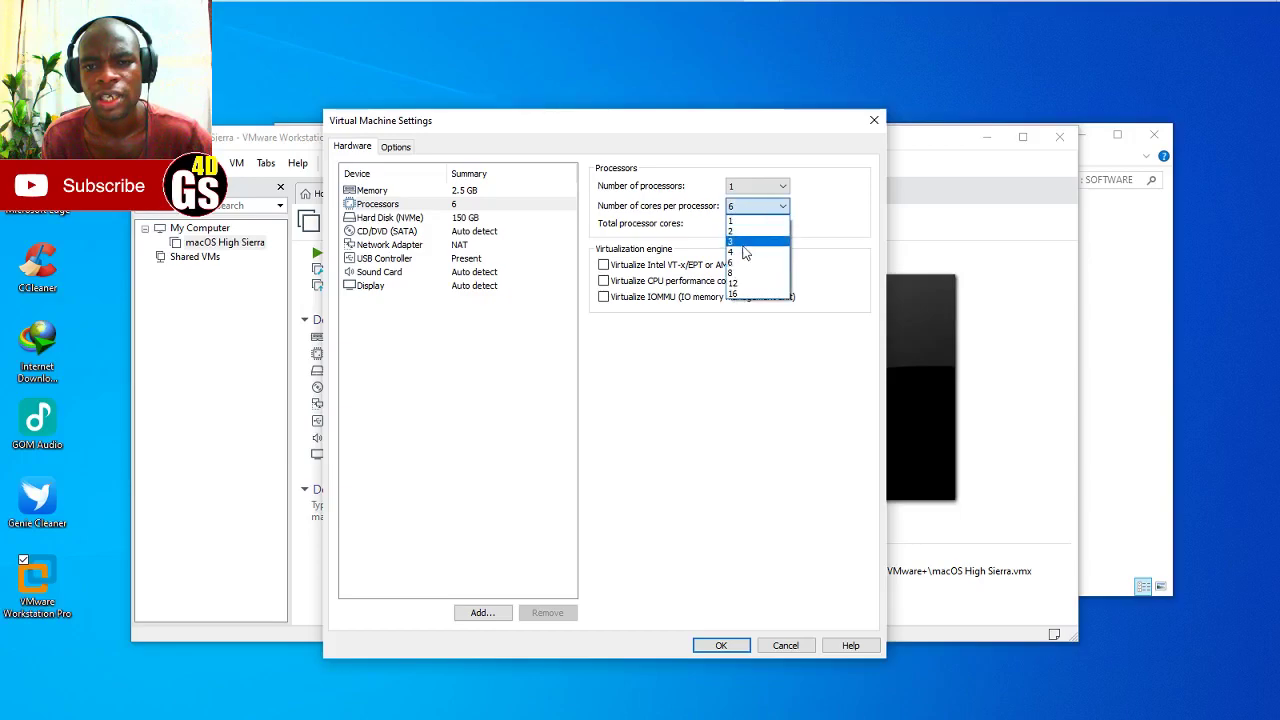
left_click(742, 273)
left_click(752, 207)
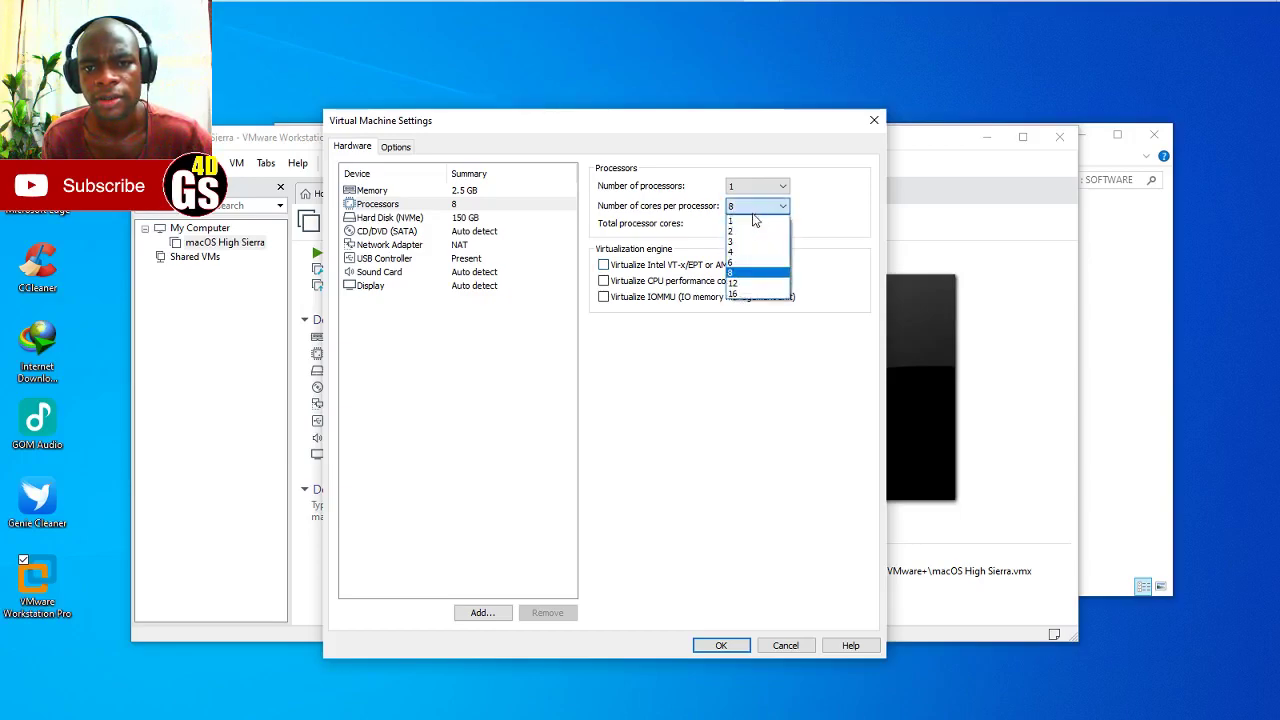
left_click(744, 263)
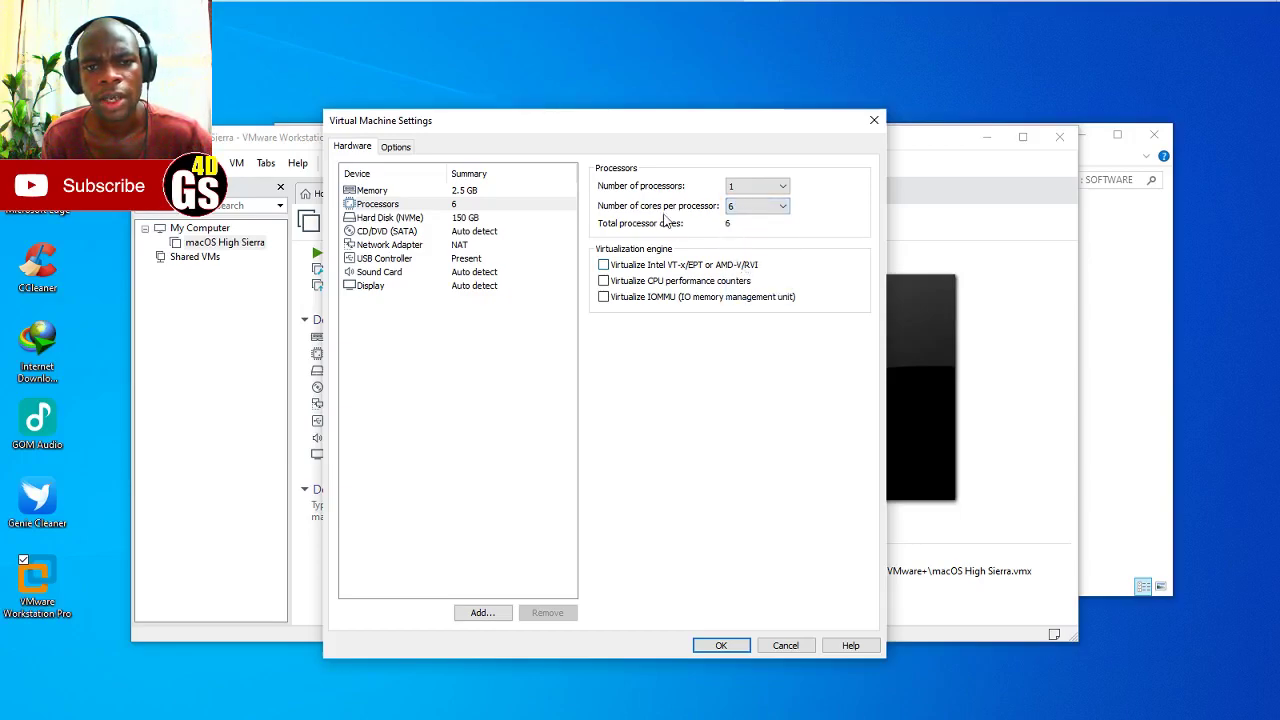
- Examine the virtual machine's hard disk settings and cancel the settings dialog
left_click(463, 218)
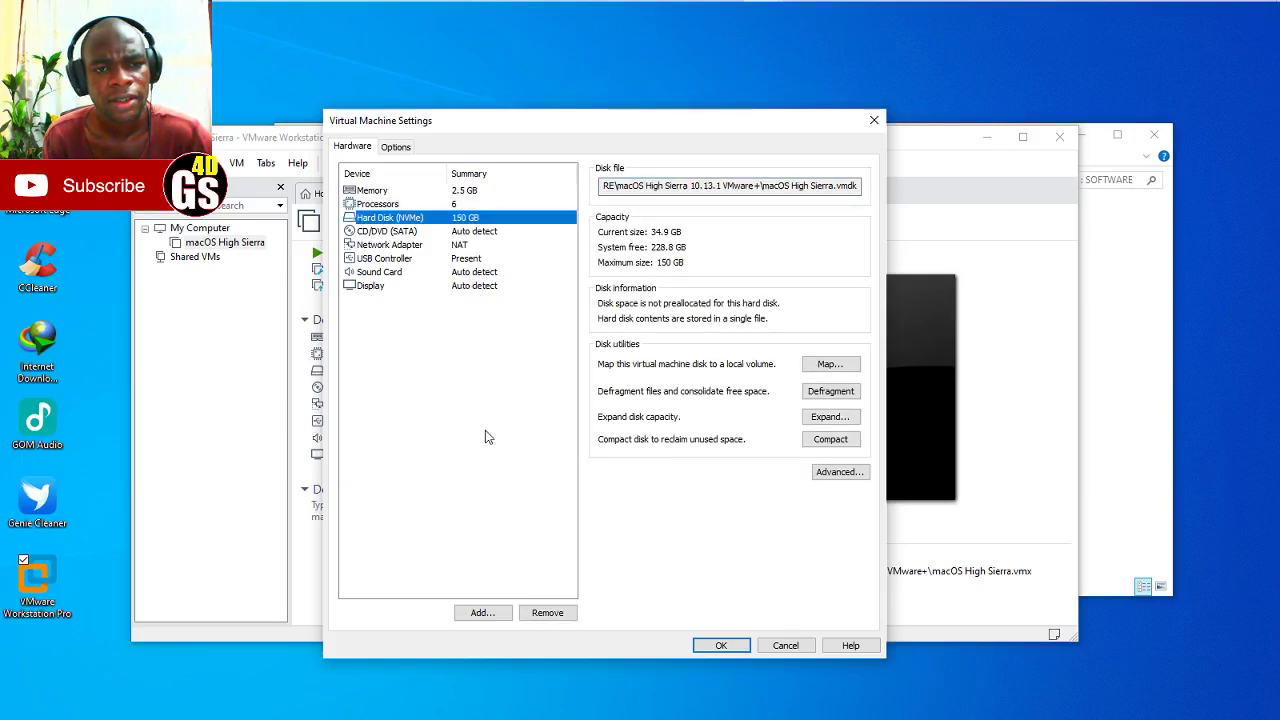
left_click(422, 333)
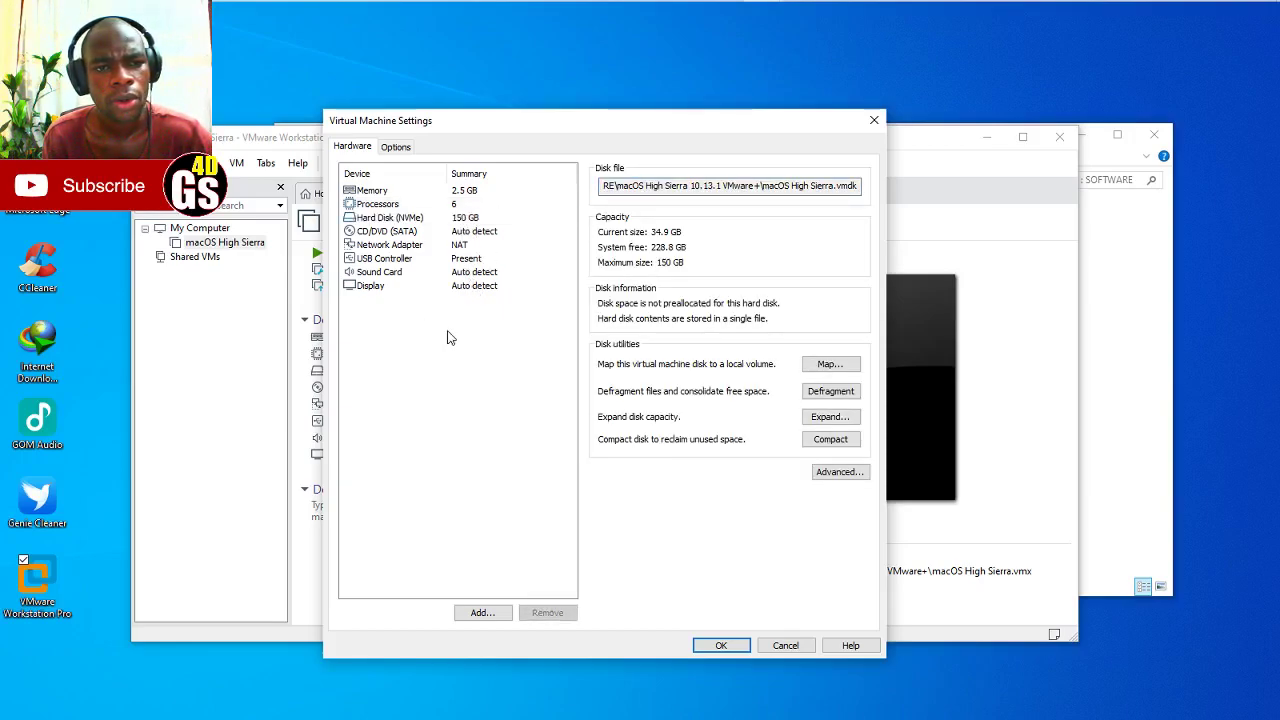
left_click(786, 645)
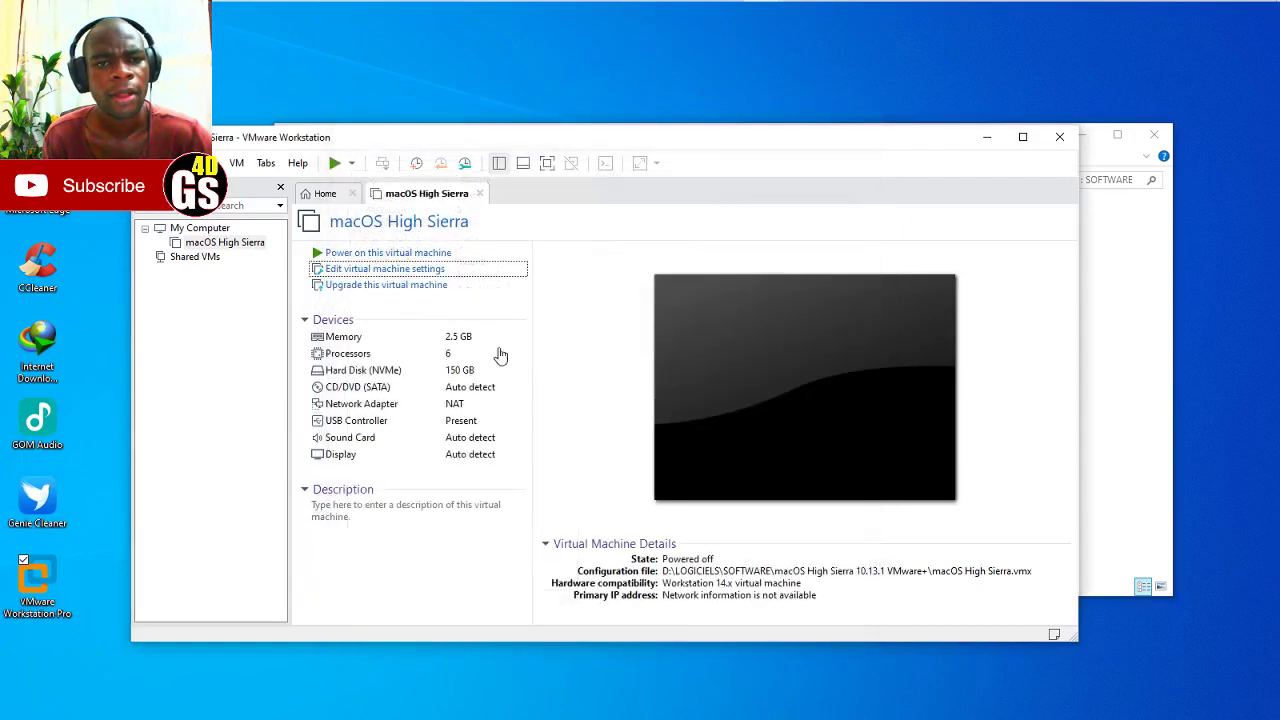
- Try to power on the macOS High Sierra virtual machine, continuing without logging and declaring it as copied
left_click(403, 254)
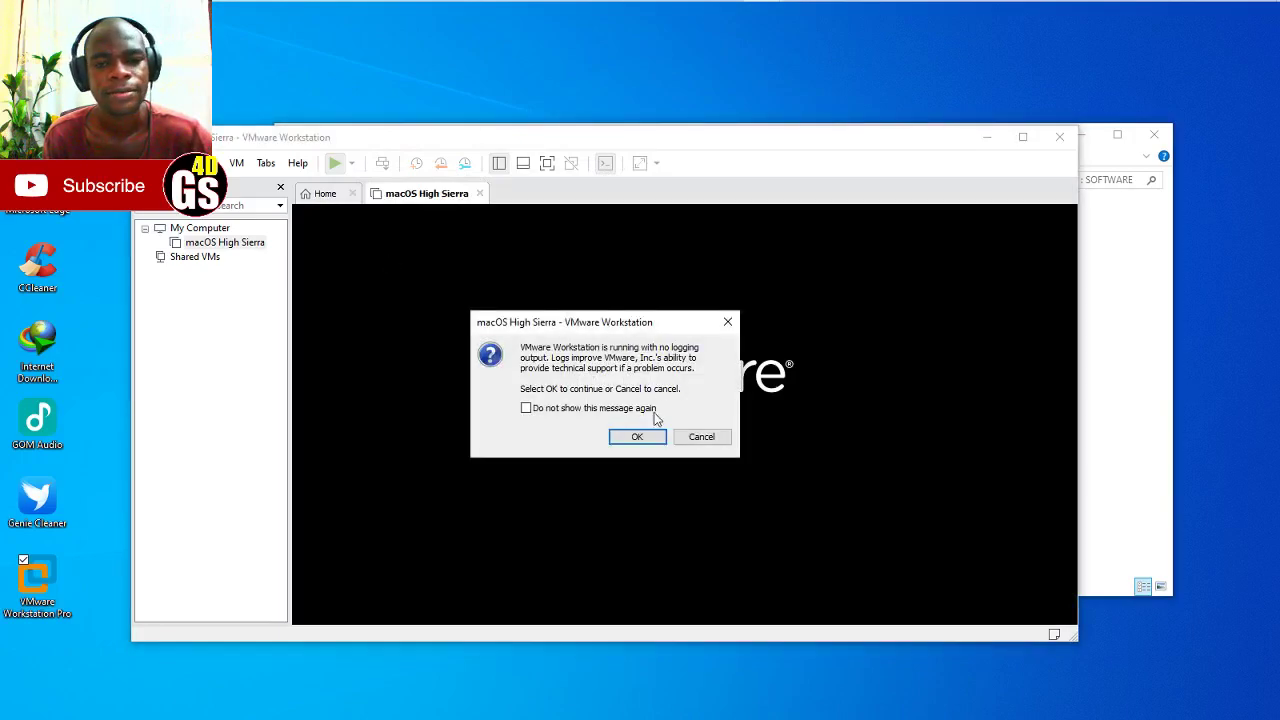
left_click(638, 437)
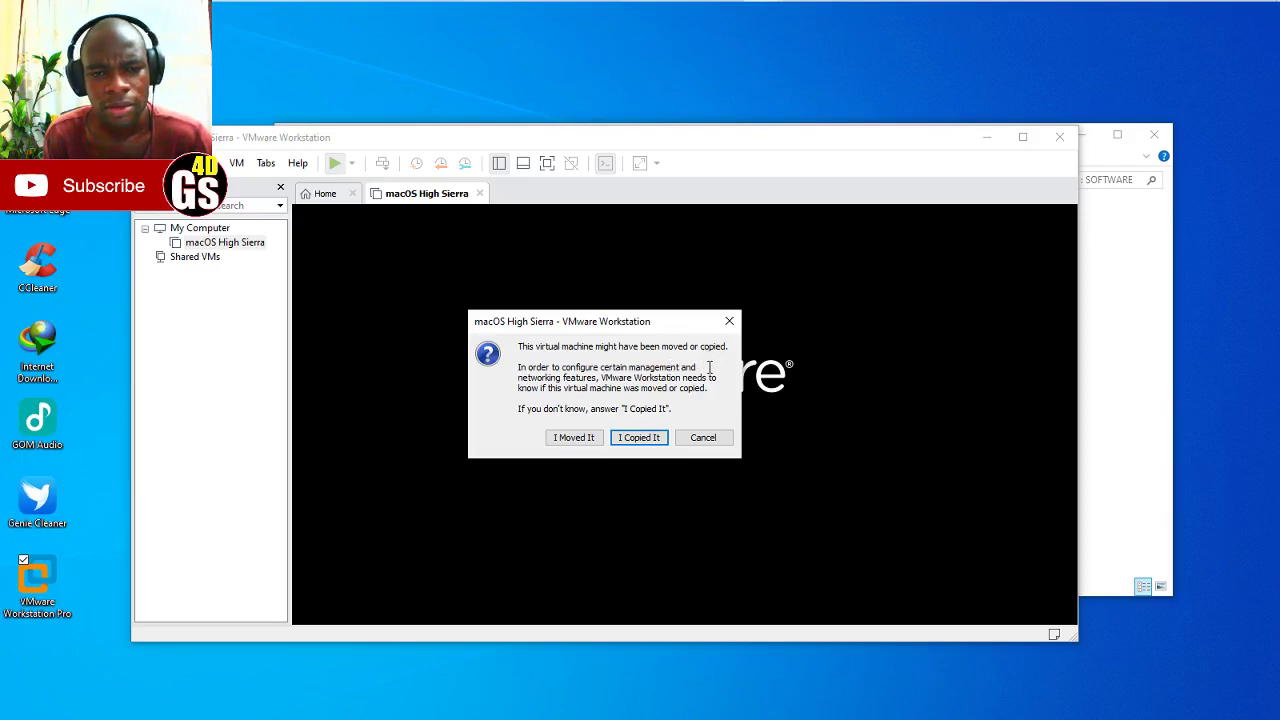
left_click(640, 437)
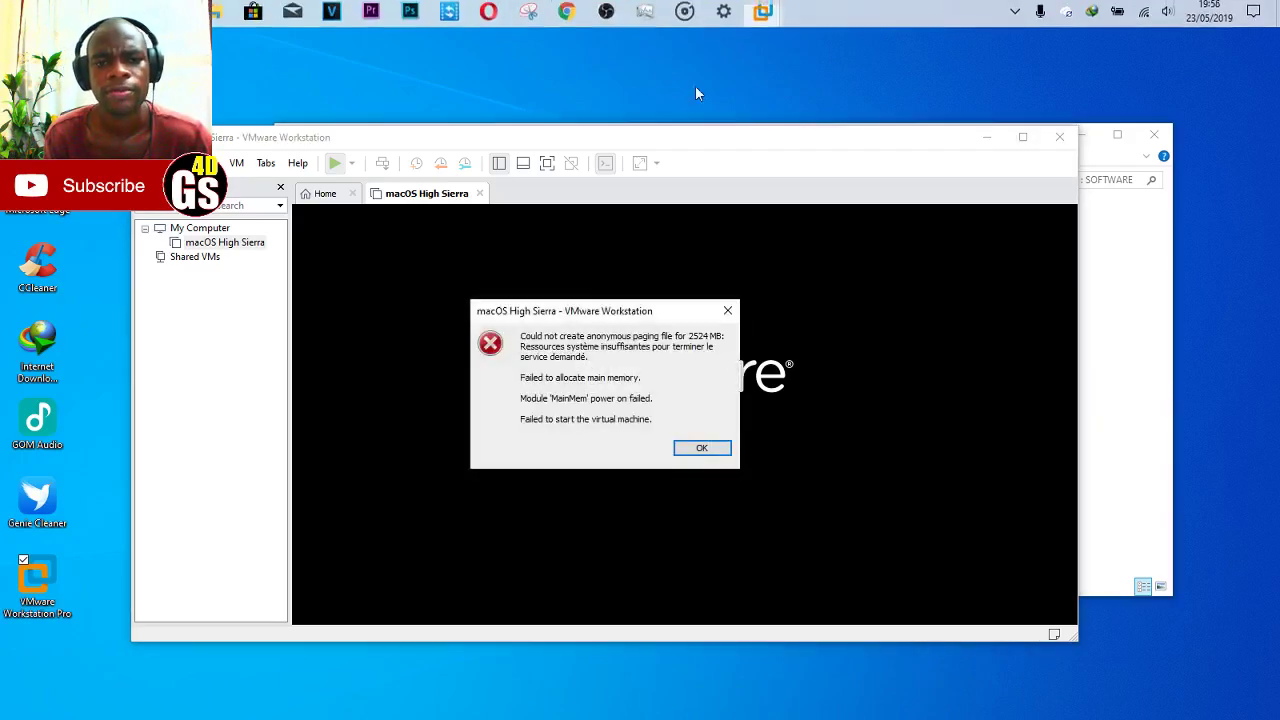
left_click(710, 451)
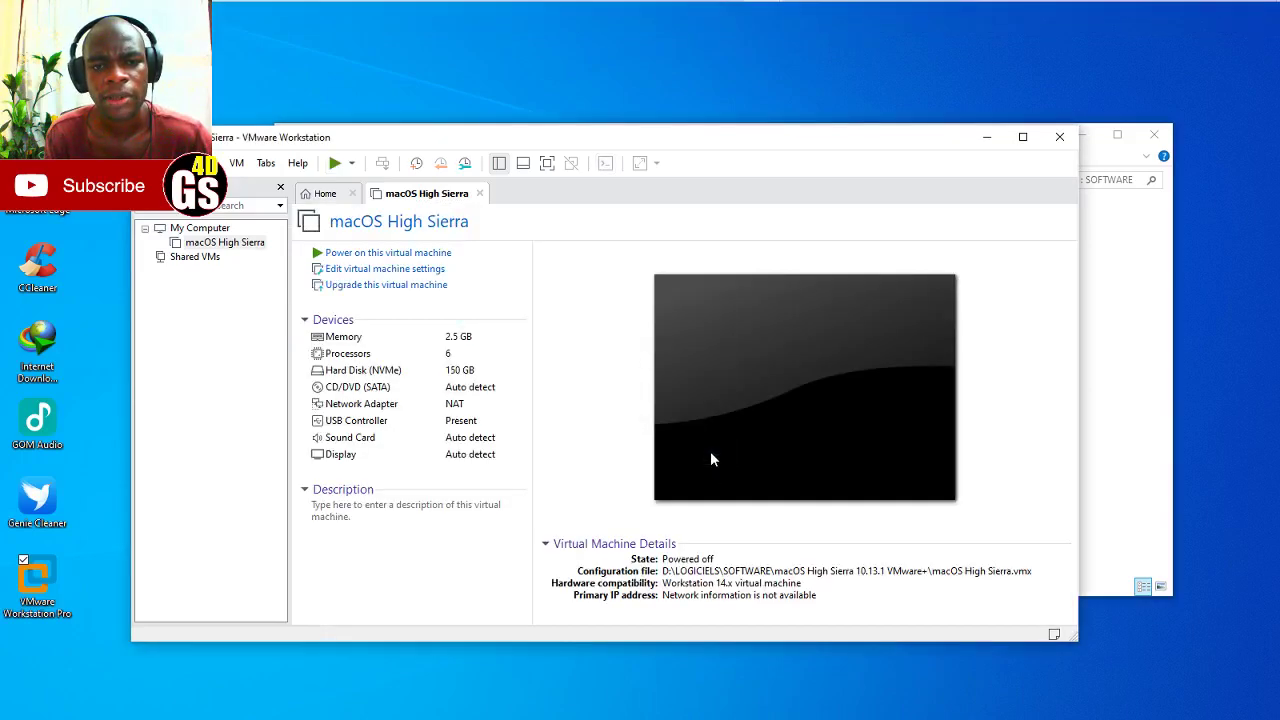
- Power on the macOS High Sierra virtual machine again, agreeing to connect sata0:1 at every power-on, and move the VMware window higher
left_click(380, 253)
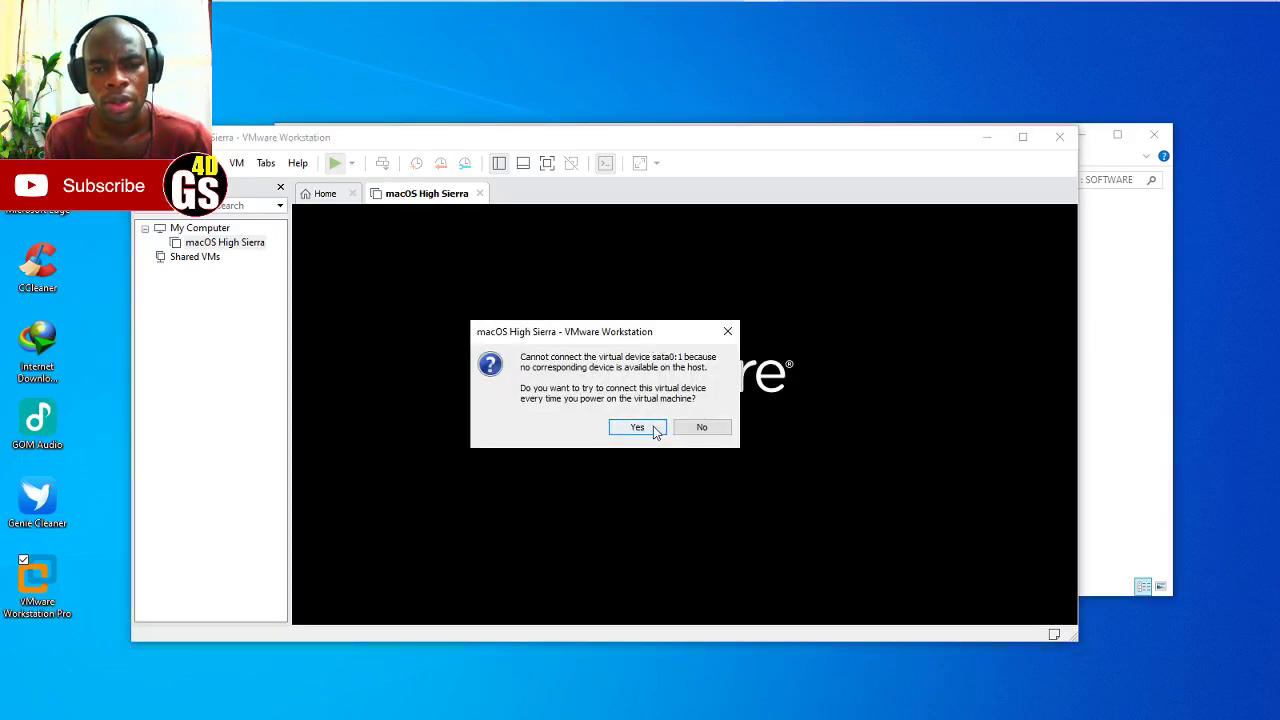
left_click(653, 426)
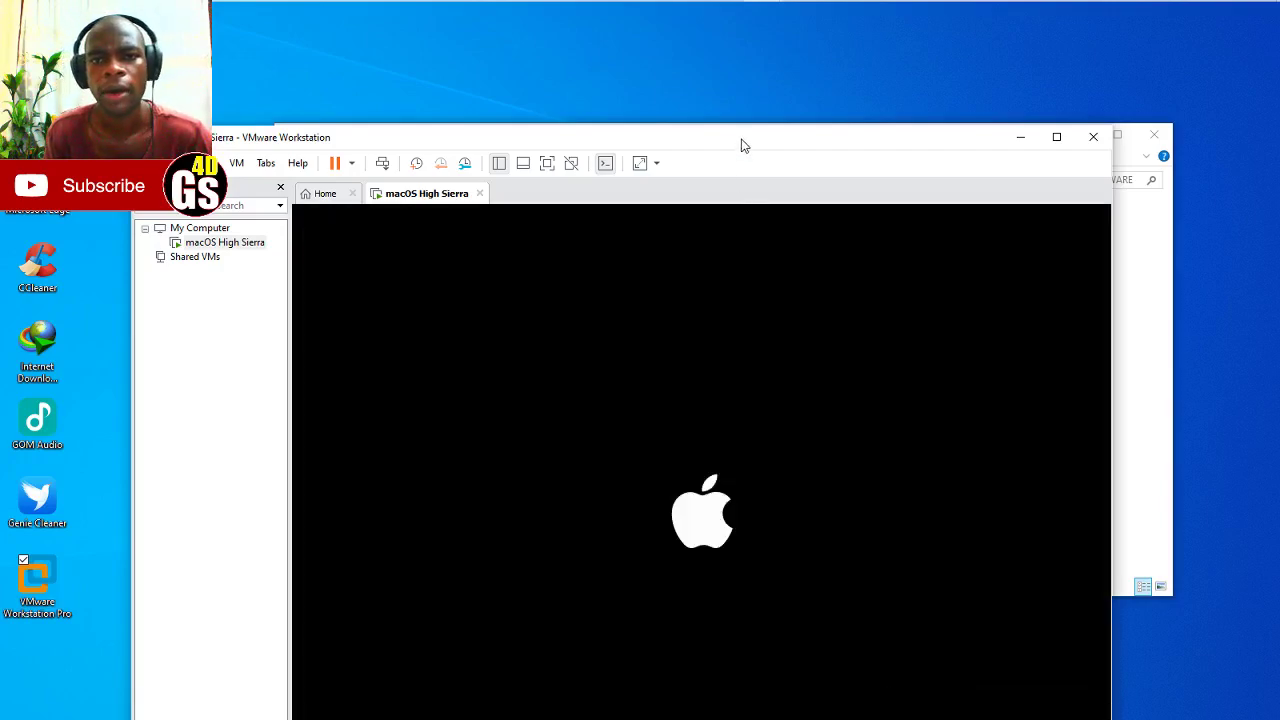
left_click_drag(742, 145, 735, 35)
- Switch to the File Explorer window and view the drives under Ce PC
left_click(1165, 238)
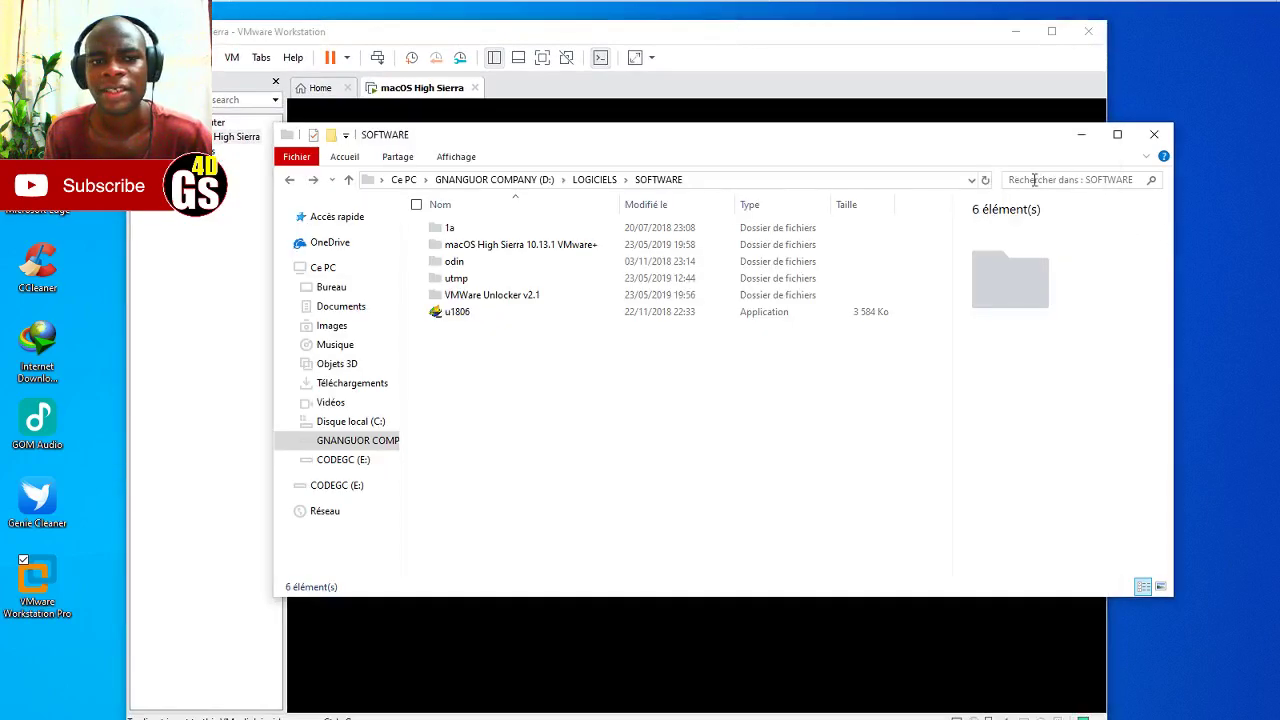
left_click(318, 268)
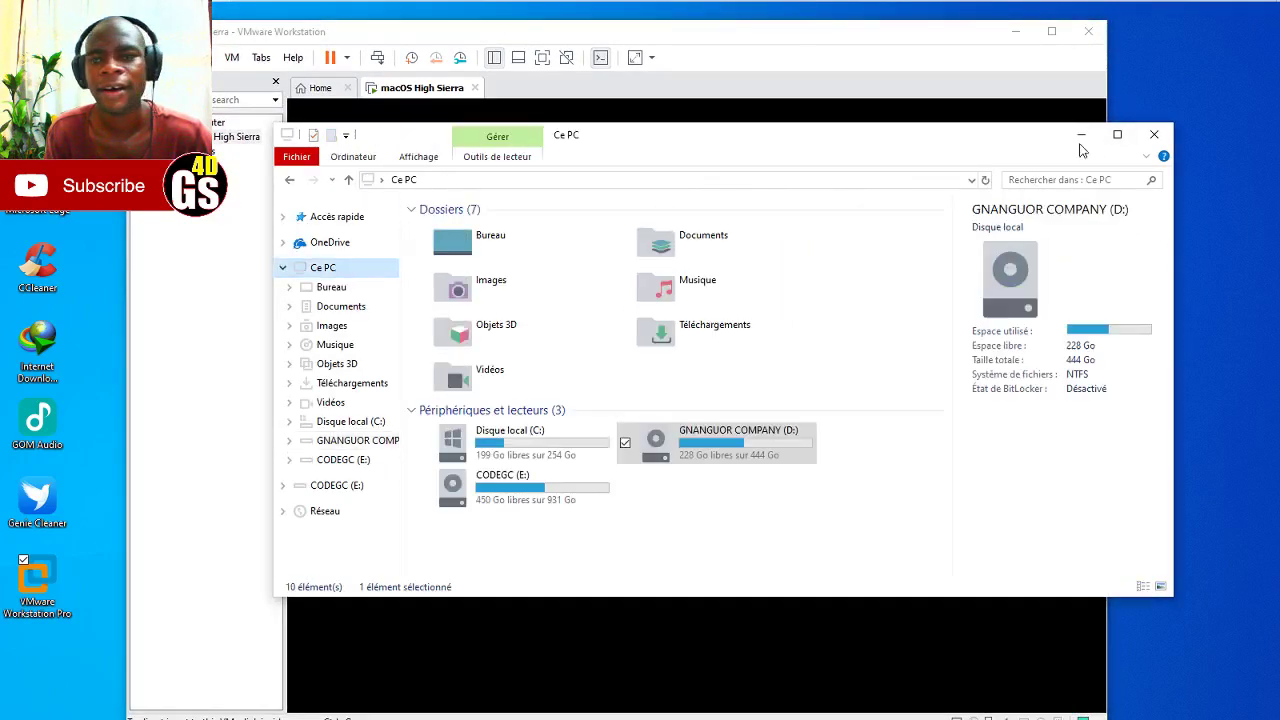
- Minimize the File Explorer window, briefly check OBS, and return to the VMware Workstation window, shifting it slightly
left_click(1068, 145)
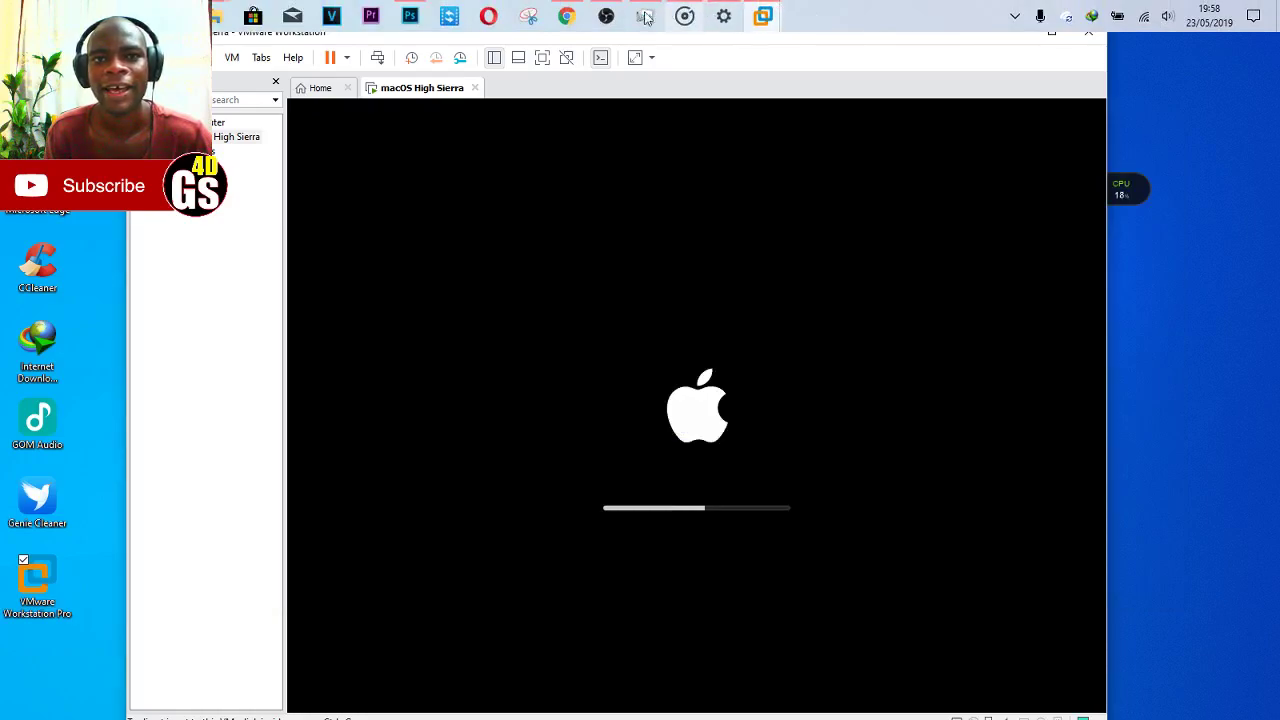
left_click(607, 15)
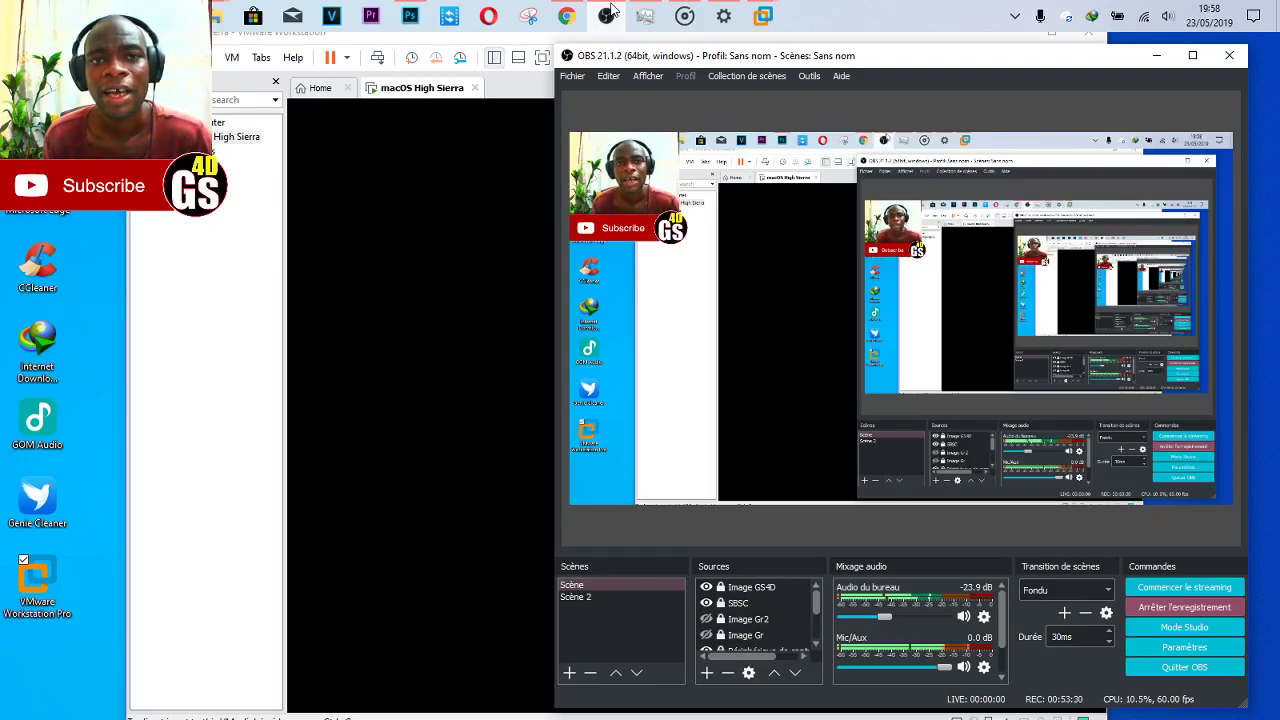
left_click(612, 10)
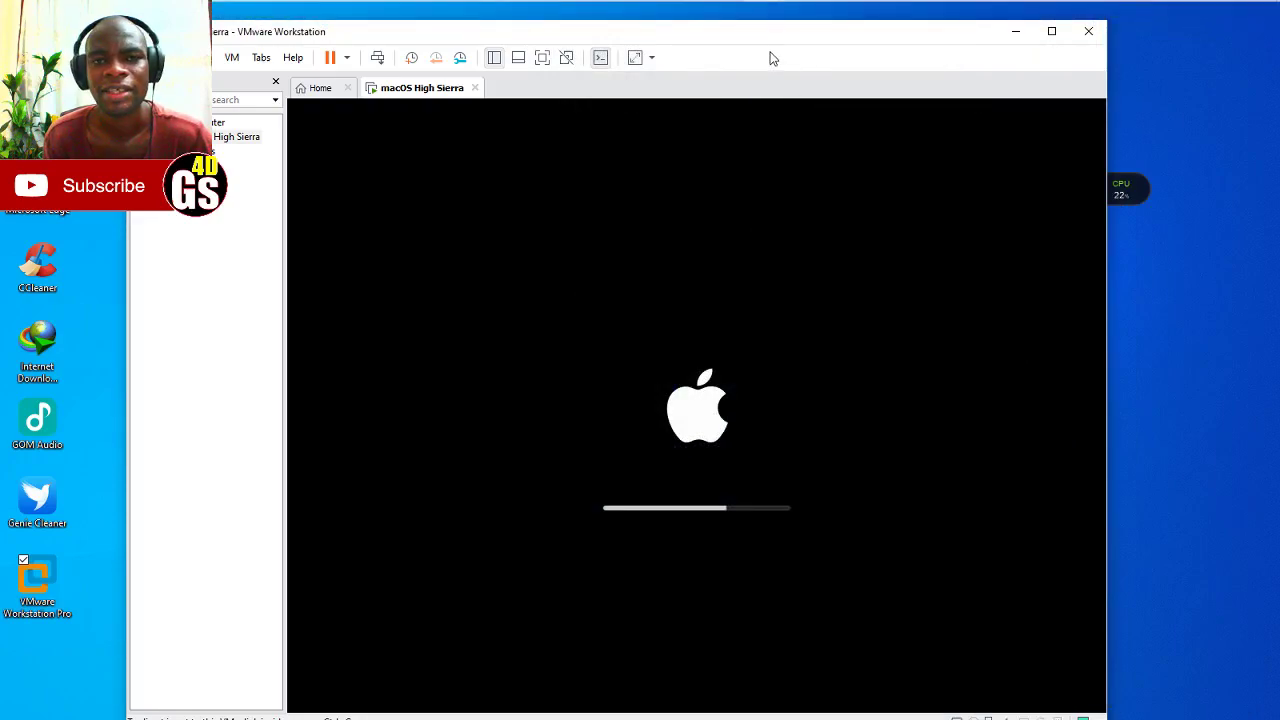
left_click_drag(767, 34, 759, 30)
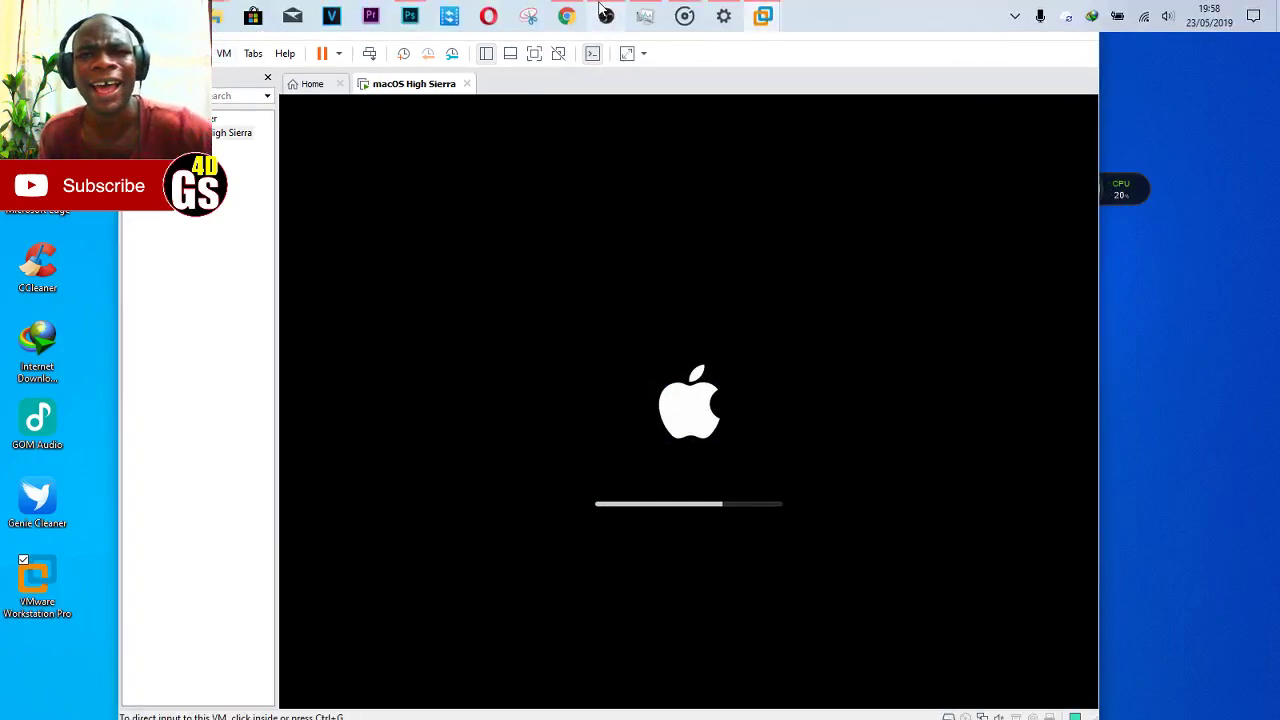
- Switch to OBS and adjust the Audio du bureau volume in the audio mixer, finishing by lowering it
left_click(606, 15)
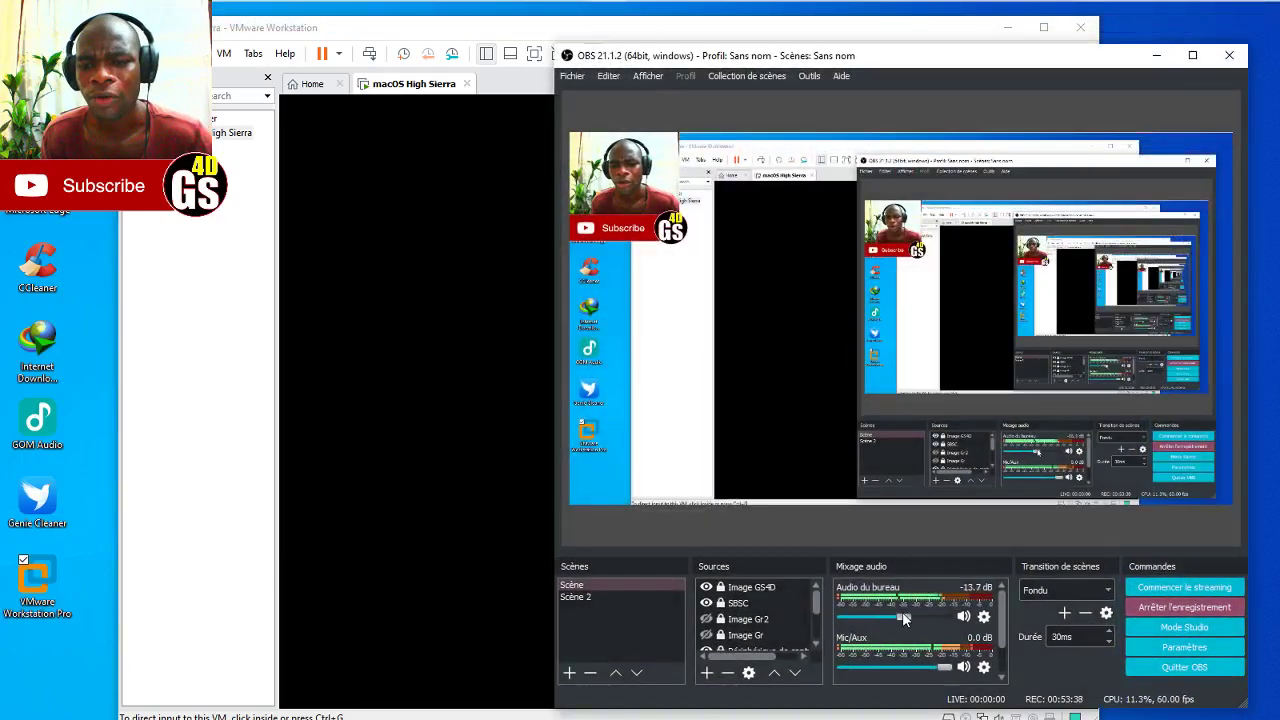
left_click(818, 37)
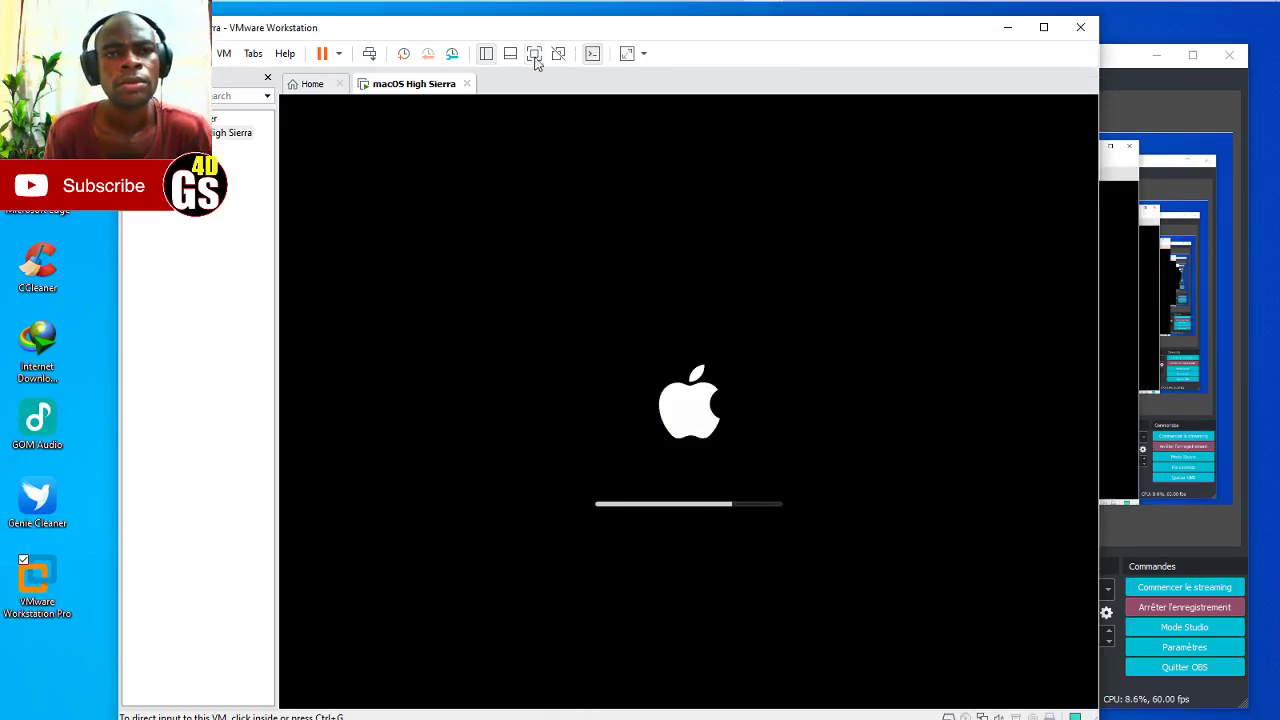
left_click(1197, 281)
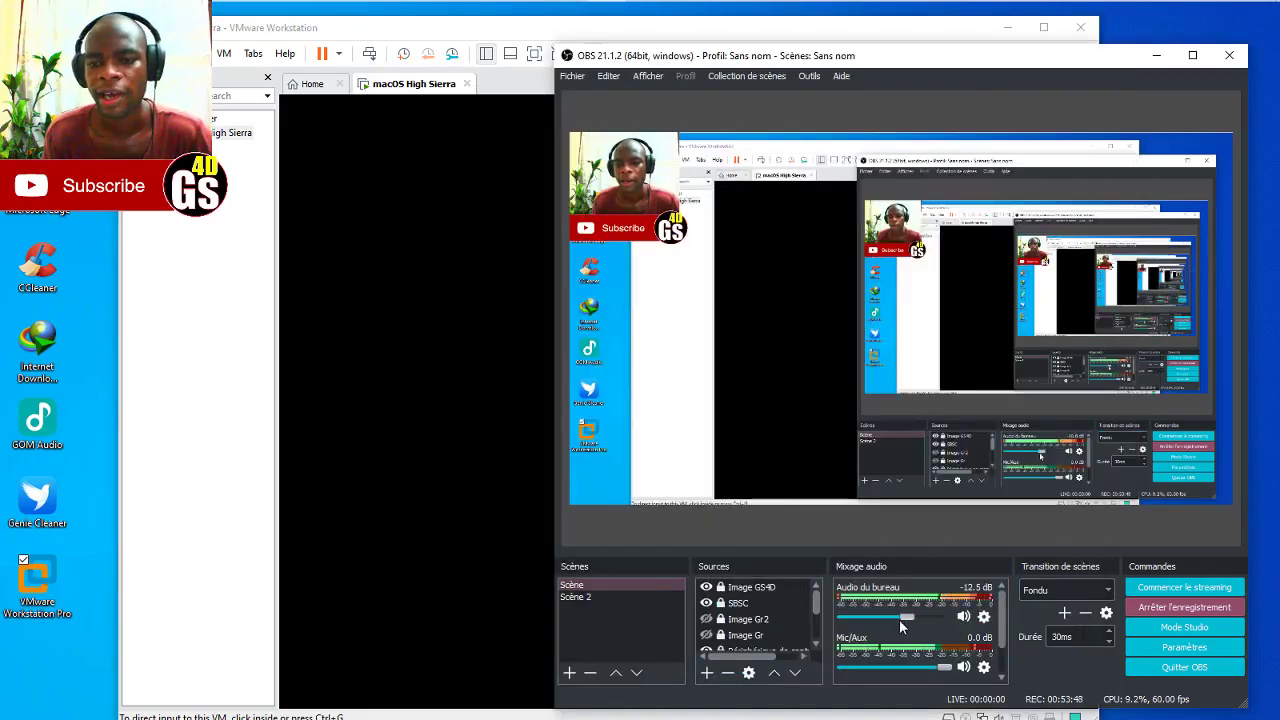
left_click_drag(899, 619, 879, 625)
- Switch back to VMware Workstation and put the macOS High Sierra virtual machine in full screen
left_click(735, 32)
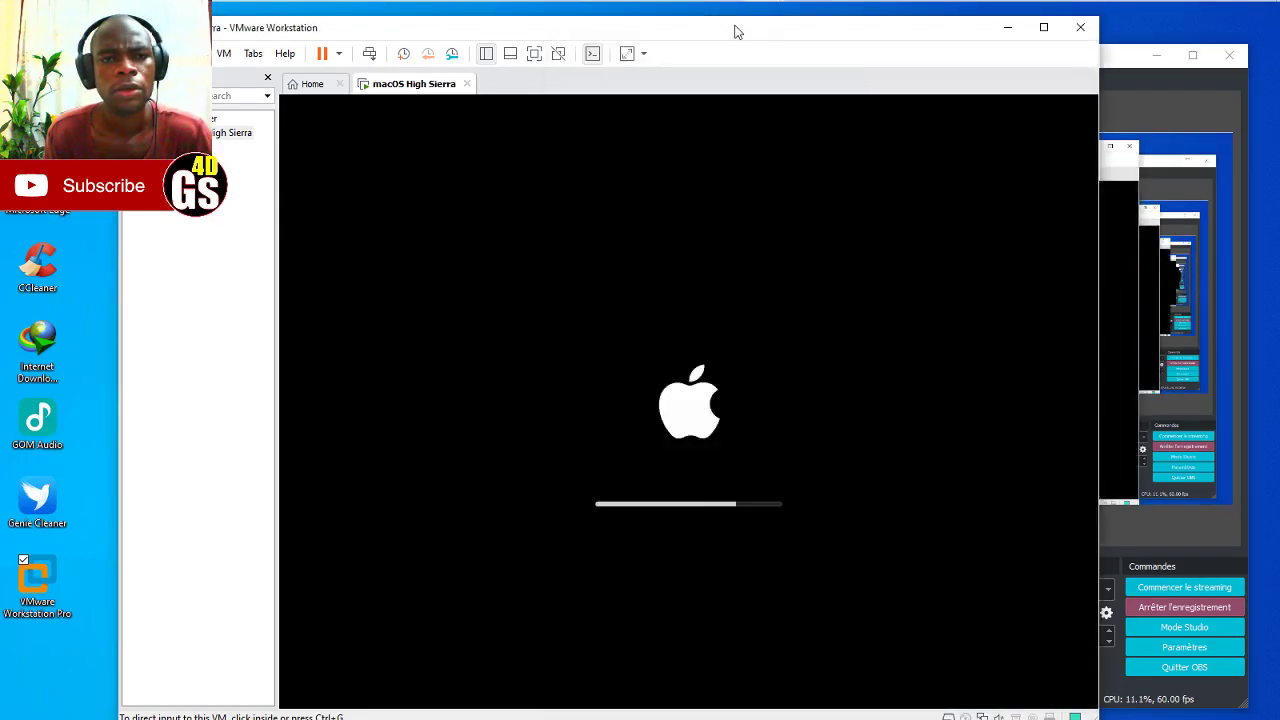
left_click(536, 56)
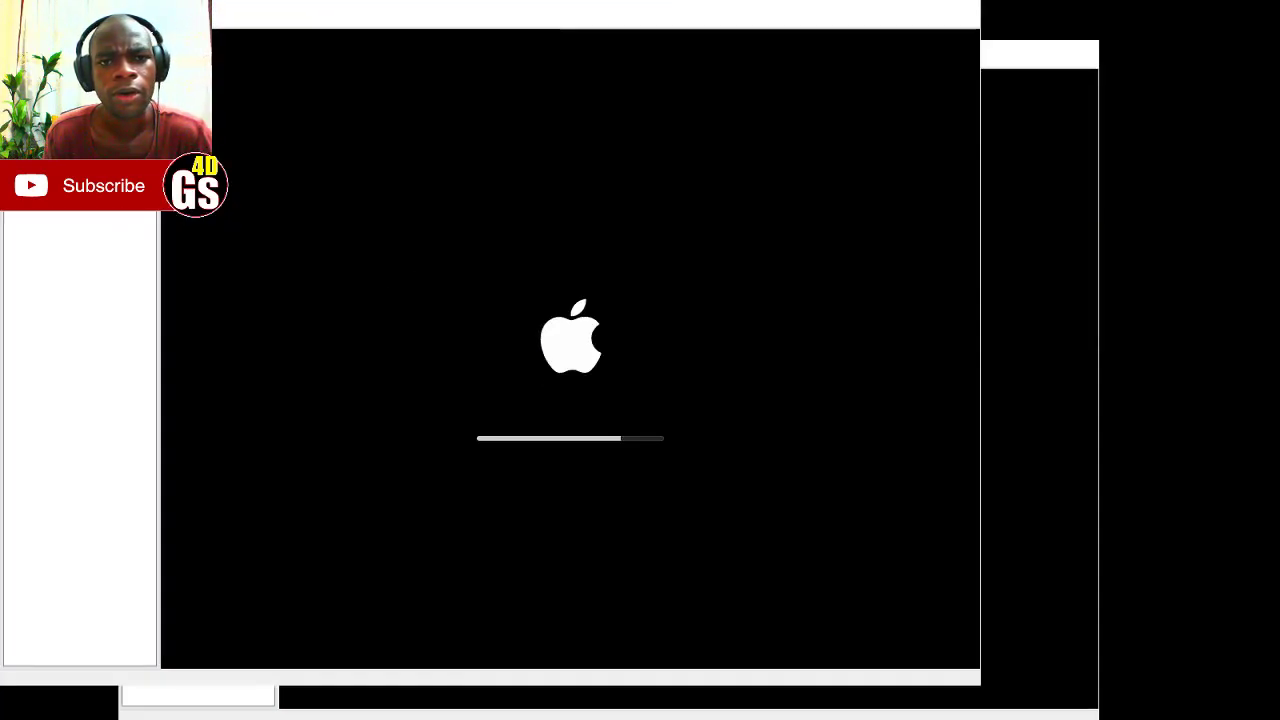